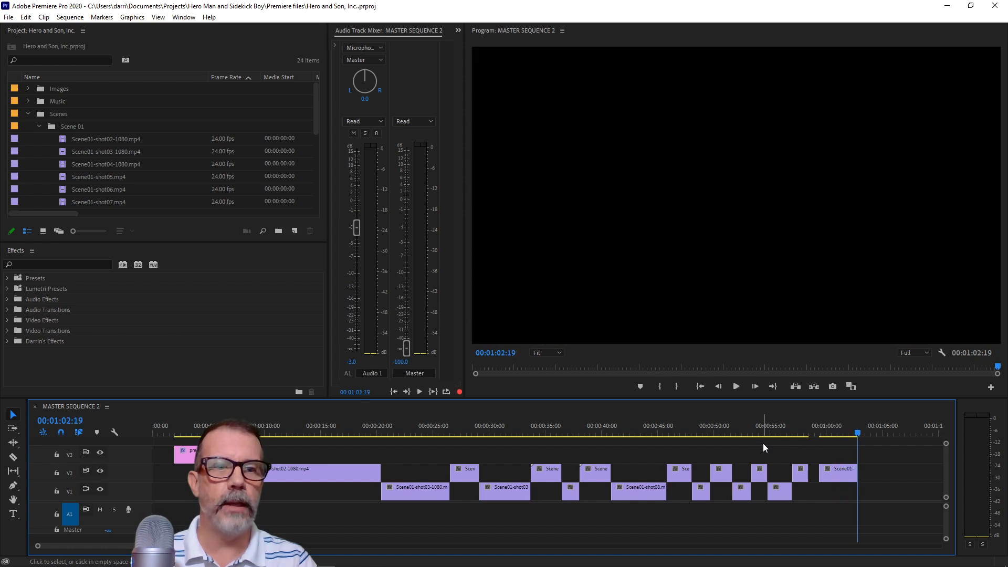
Scrub through the final clips of MASTER SEQUENCE 2 and play the ending from around 00:00:54
left_click(840, 433)
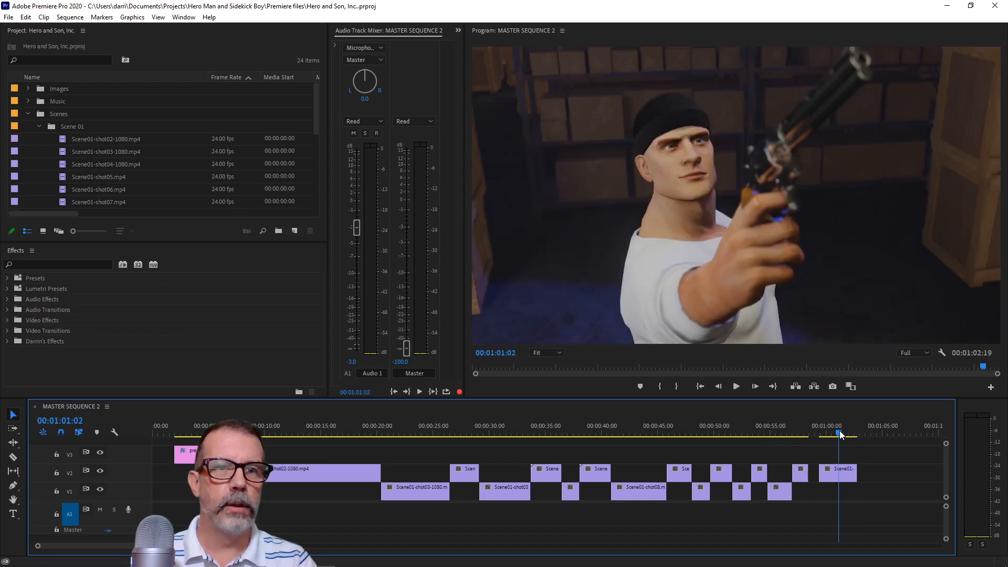
left_click(852, 425)
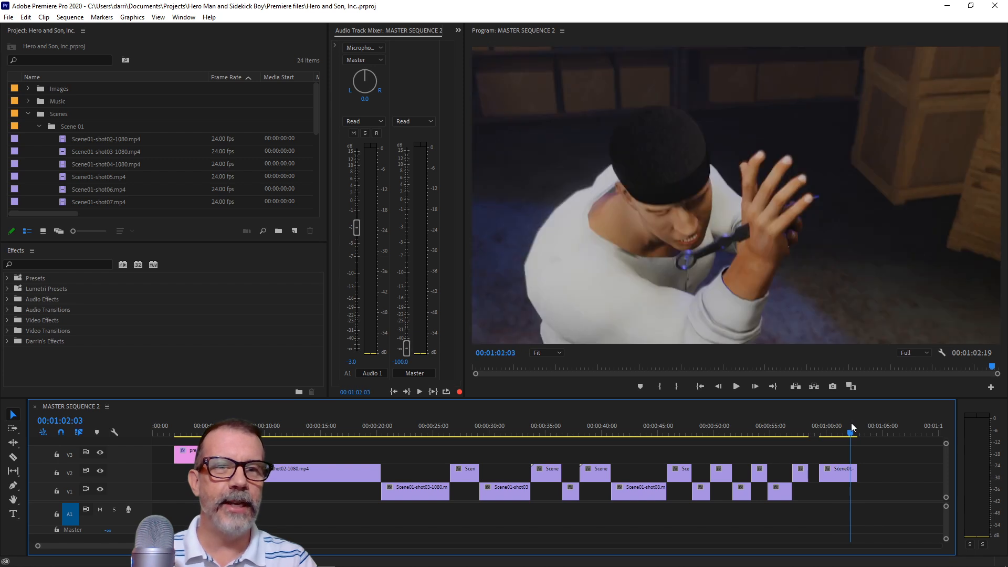
left_click_drag(813, 426, 804, 426)
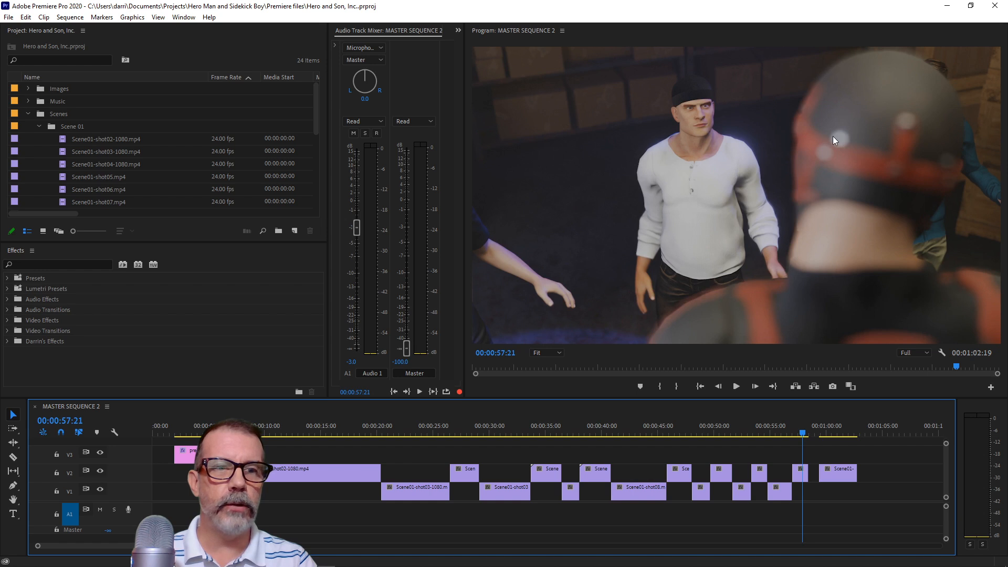
left_click(763, 428)
key("space")
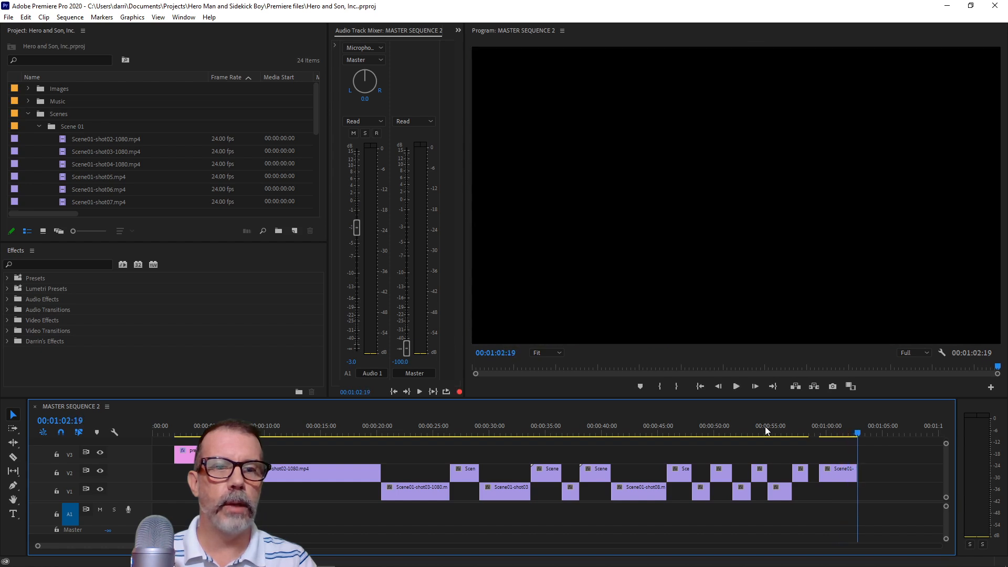
Review the gap between the last two clips and play the final shot from 00:00:59:20
left_click(805, 428)
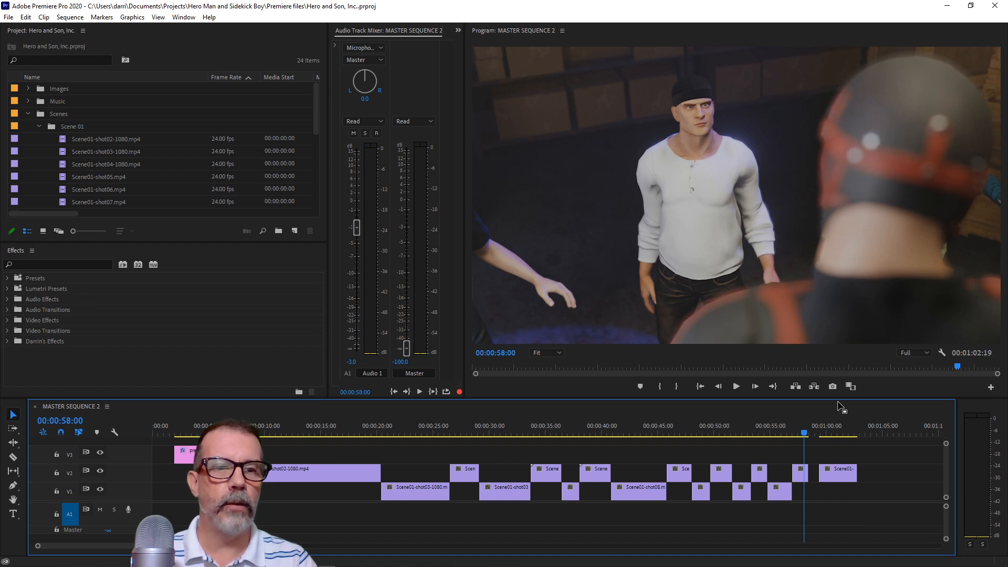
left_click(814, 430)
left_click(825, 431)
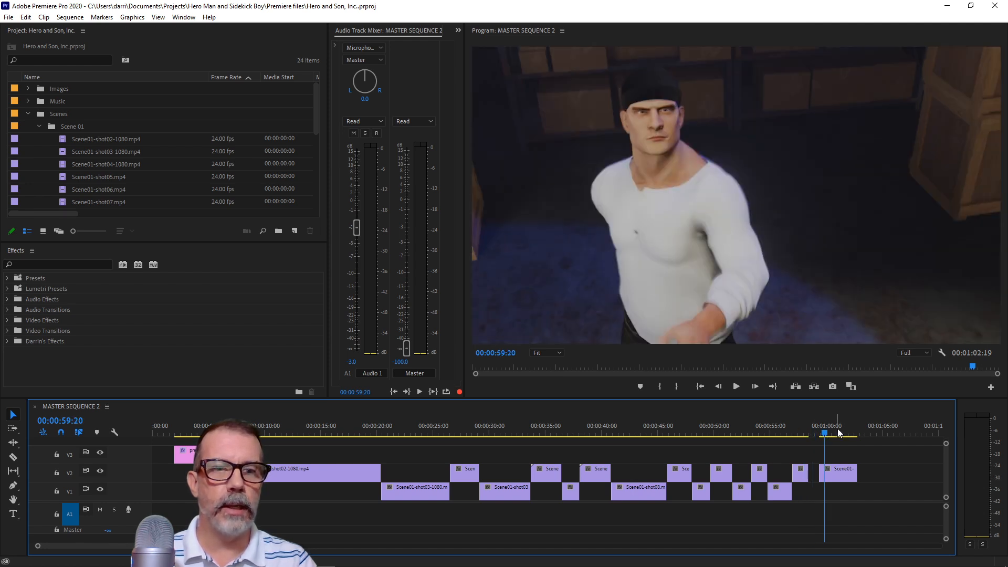
key("space")
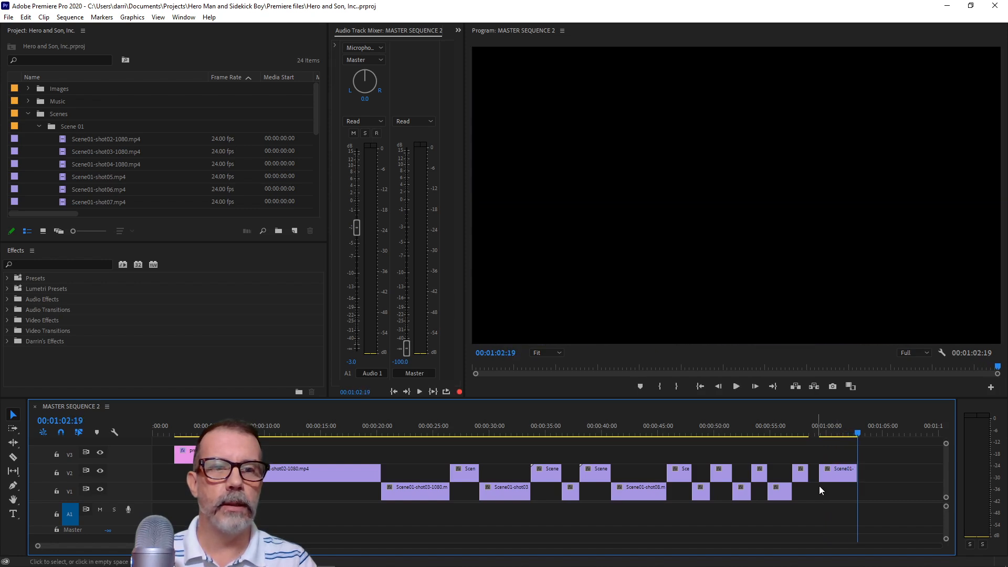
left_click(835, 430)
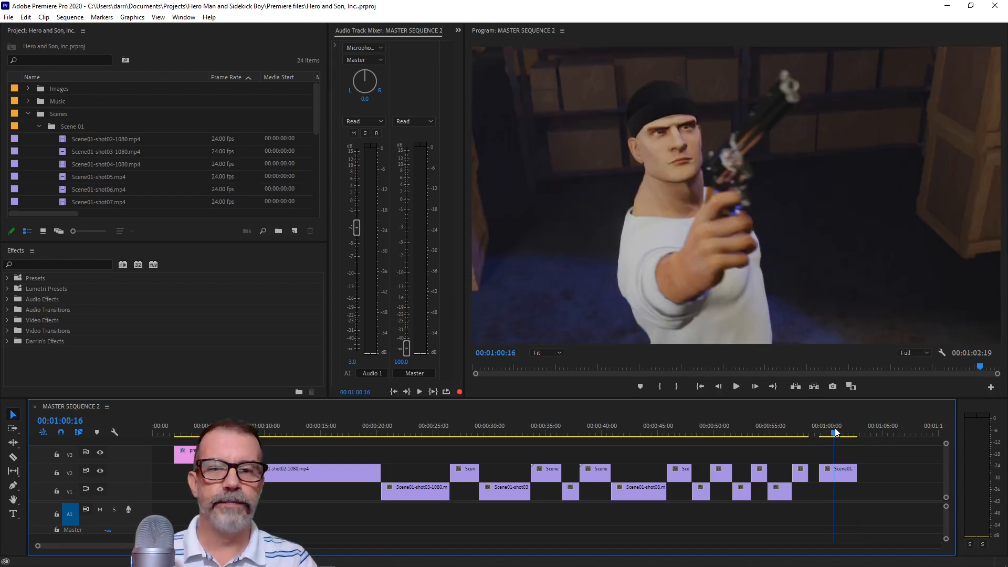
Switch to the Blender file with the T-posed Hero Man rig and inspect the eye target control in front of the face
key("alt+Tab")
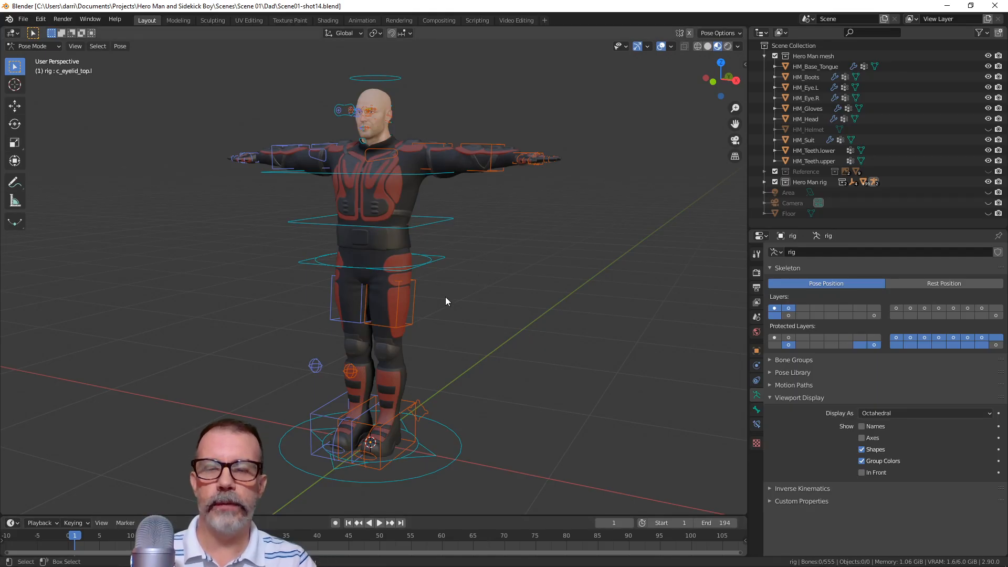
left_click(354, 115)
key("KP_Decimal")
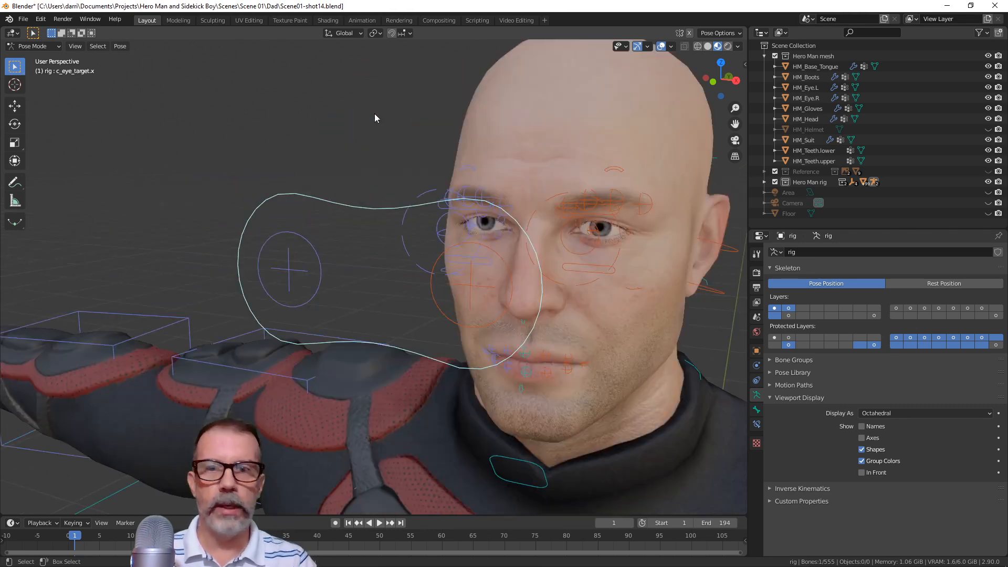
mouse_move(565, 252)
middle_mouse_down()
mouse_move(492, 279)
mouse_move(496, 288)
mouse_move(578, 254)
mouse_move(562, 260)
middle_mouse_up()
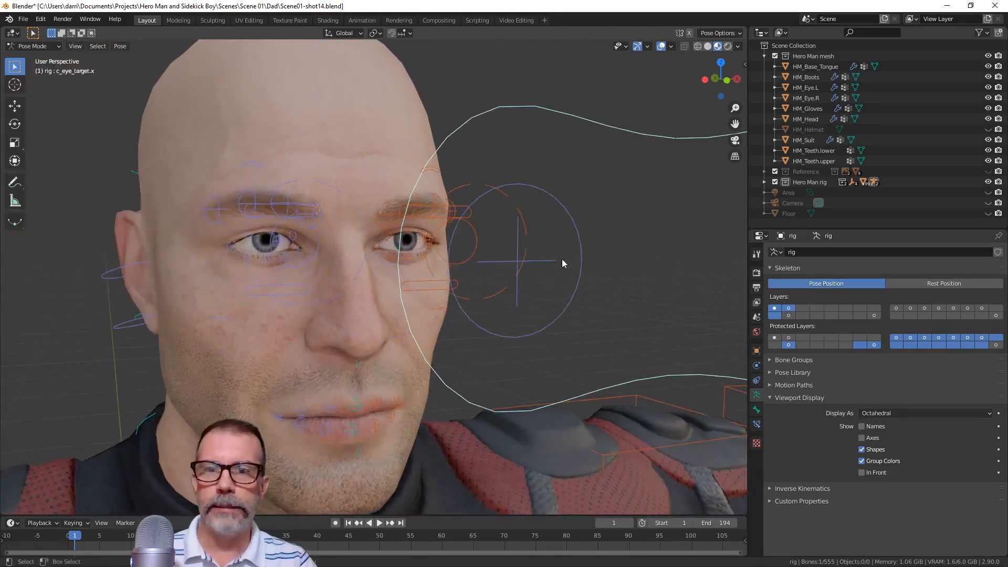
Select both upper eyelid controls, test lowering them over the eyes, and cancel the move
left_click(290, 205)
middle_click_drag(408, 222, 502, 181)
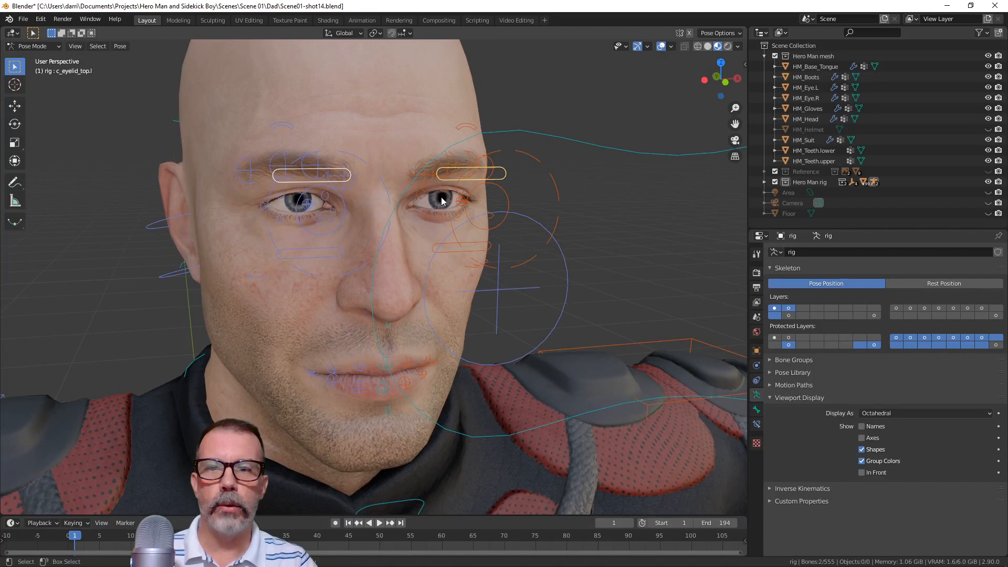
key("KP_Decimal")
scroll(399, 317, "down", 3)
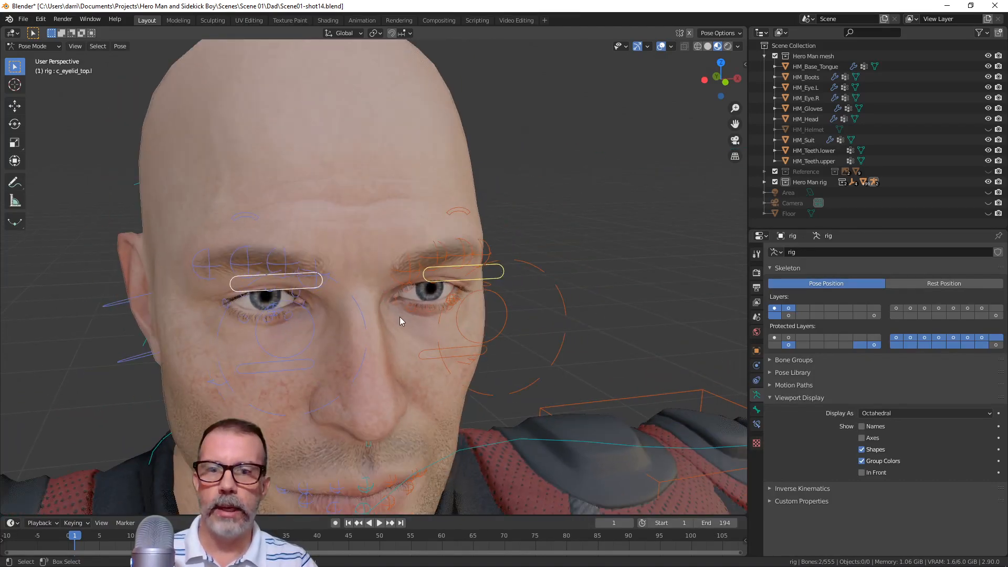
middle_click_drag(384, 323, 437, 302)
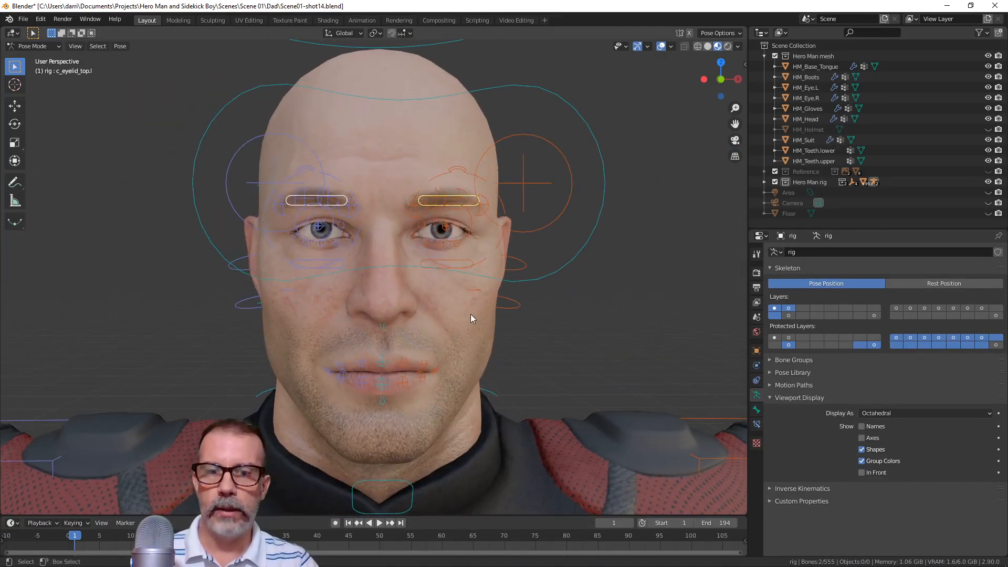
key("g")
mouse_move(470, 330)
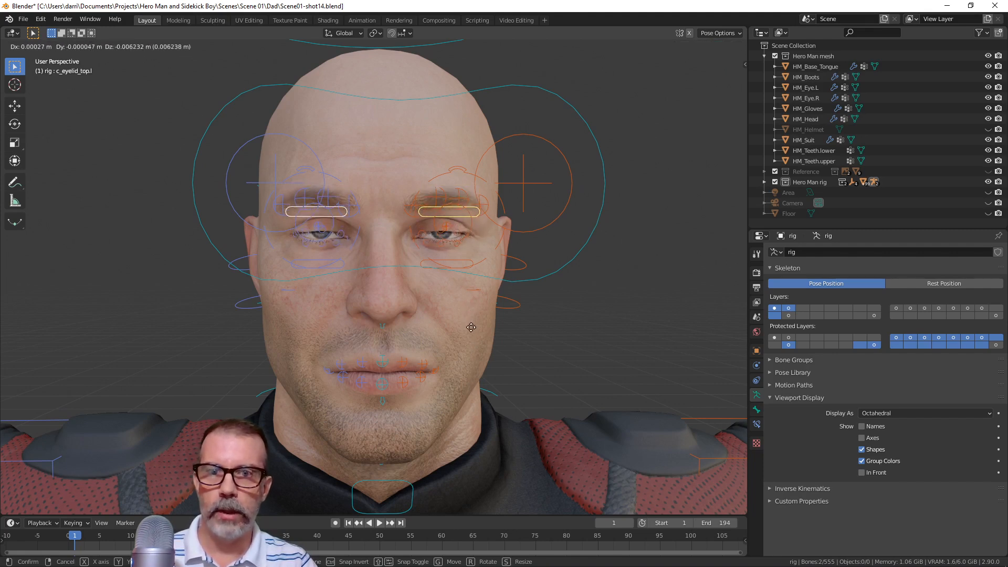
right_click(472, 328)
left_click(471, 327)
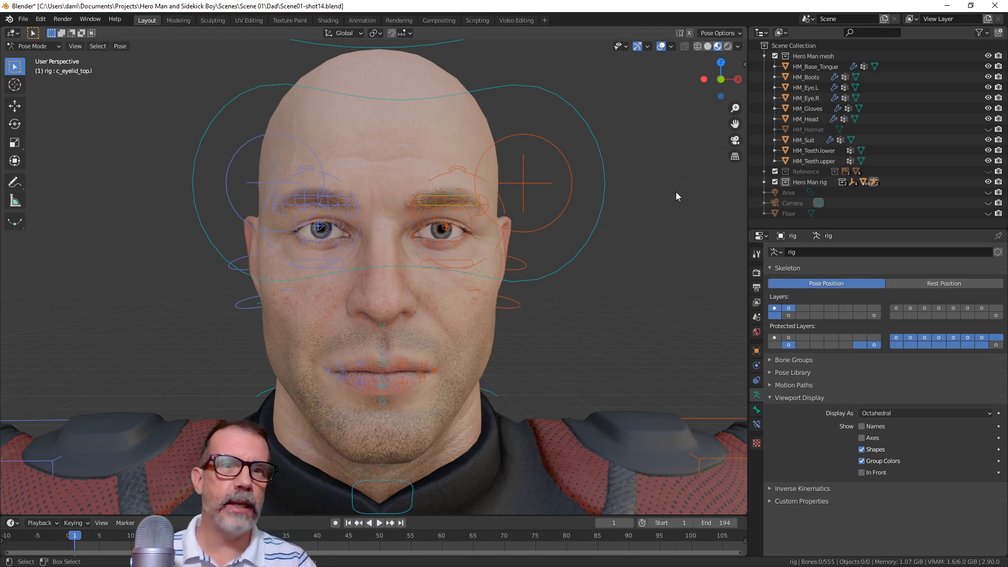
Unhide the HM_Helmet mesh and test lowering the upper eyelid controls behind the visor, cancelling the move
left_click(988, 129)
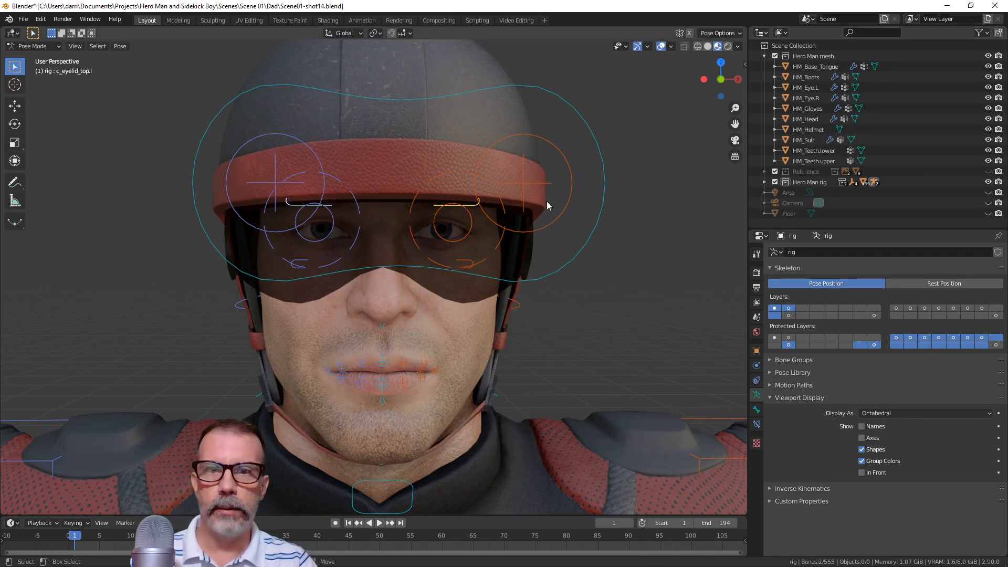
key("g")
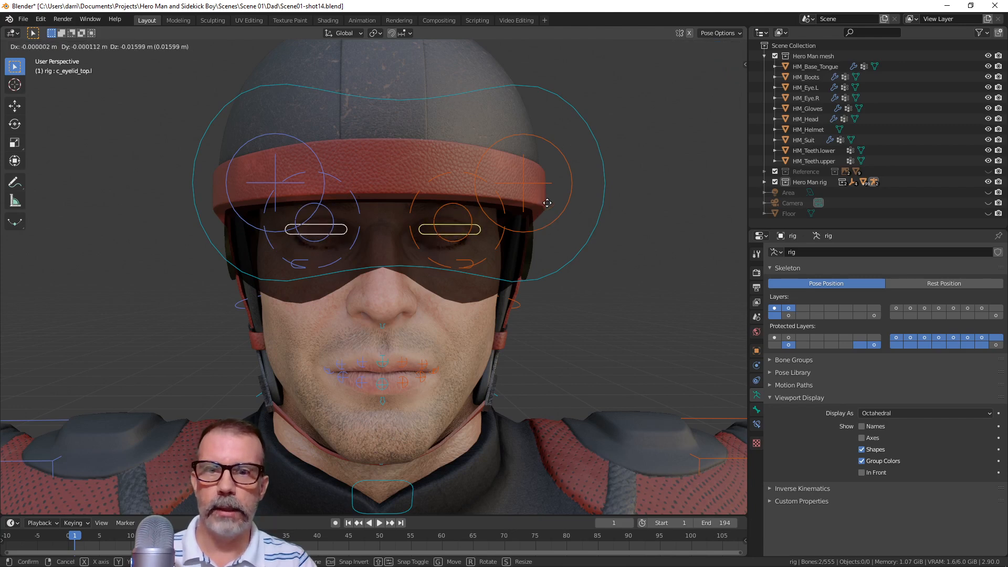
right_click(549, 217)
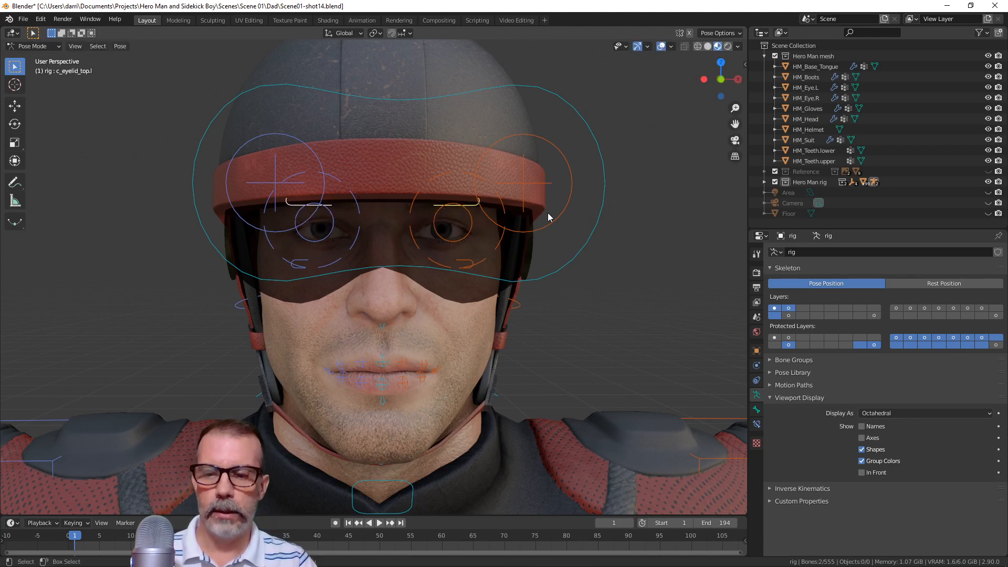
scroll(557, 215, "down", 4)
left_click(541, 272)
middle_click_drag(541, 272, 552, 174, "shift")
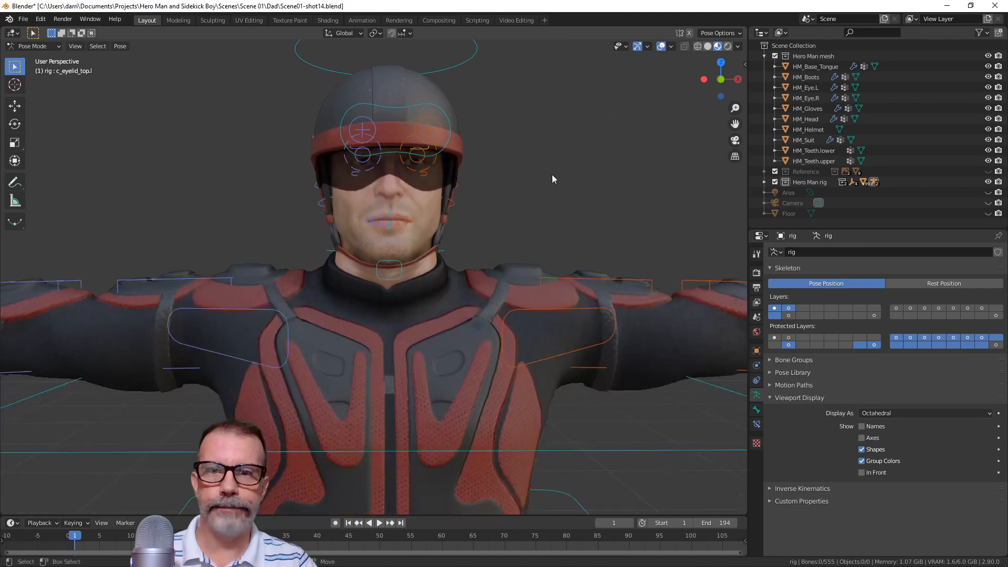
scroll(525, 236, "down", 8)
middle_click_drag(514, 297, 546, 187, "shift")
scroll(520, 178, "up", 4)
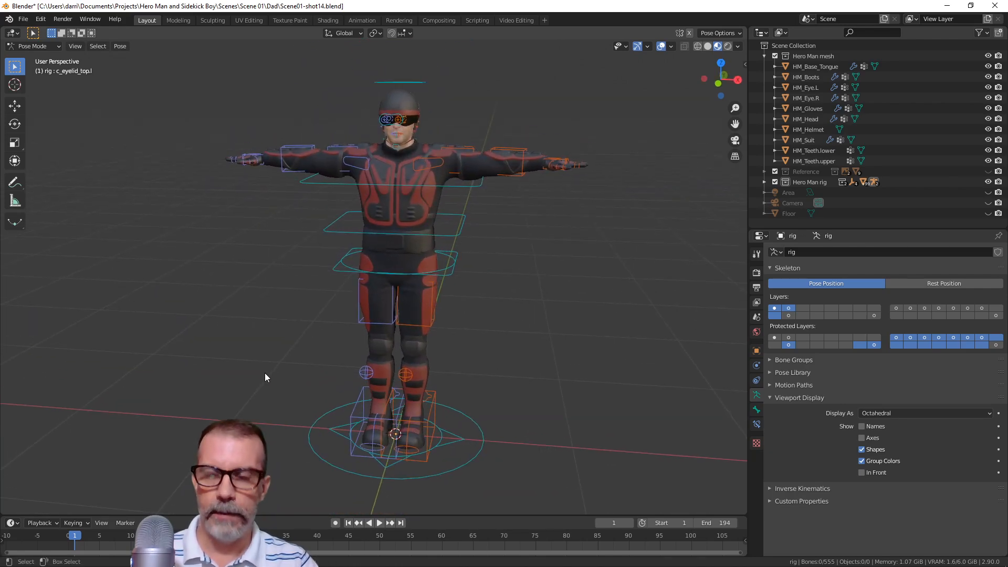
Switch to Axis Neuron and play the "Scene 01 dad leap down" motion capture from frame 6011, pausing to scrub through it
key("alt+Tab")
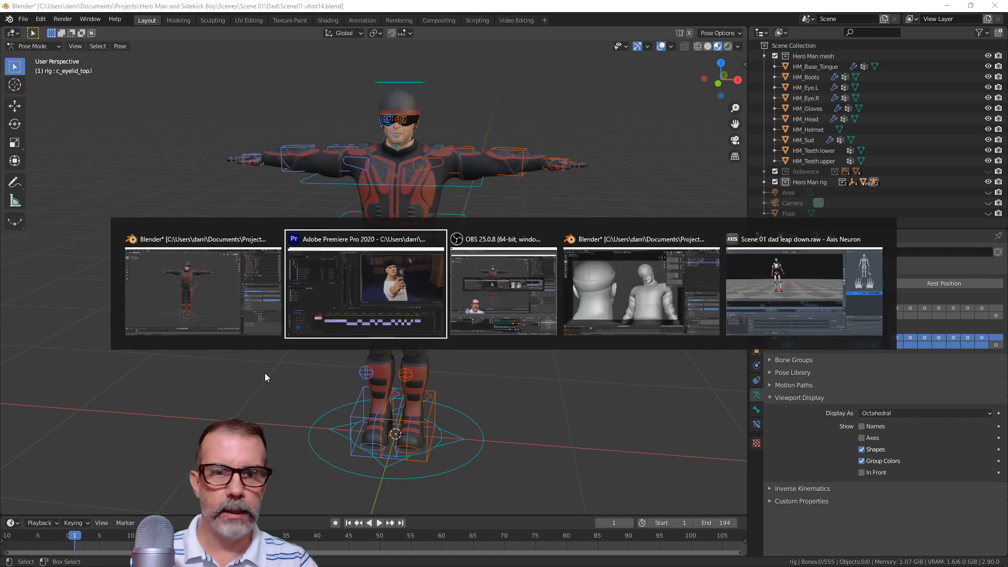
key("alt+Tab")
key("alt+Tab")
key("alt+Tab")
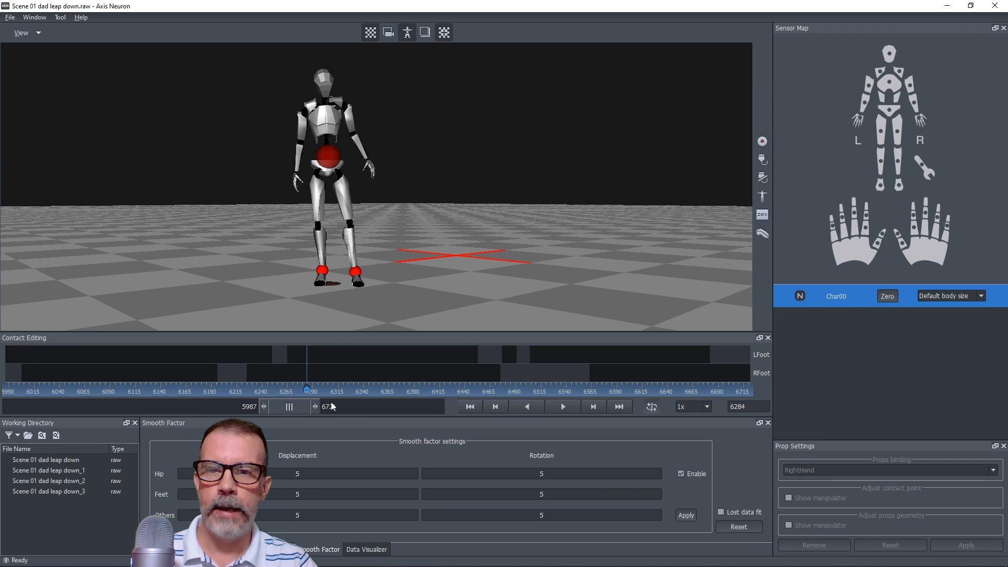
left_click_drag(307, 391, 28, 400)
left_click_drag(257, 402, 261, 424)
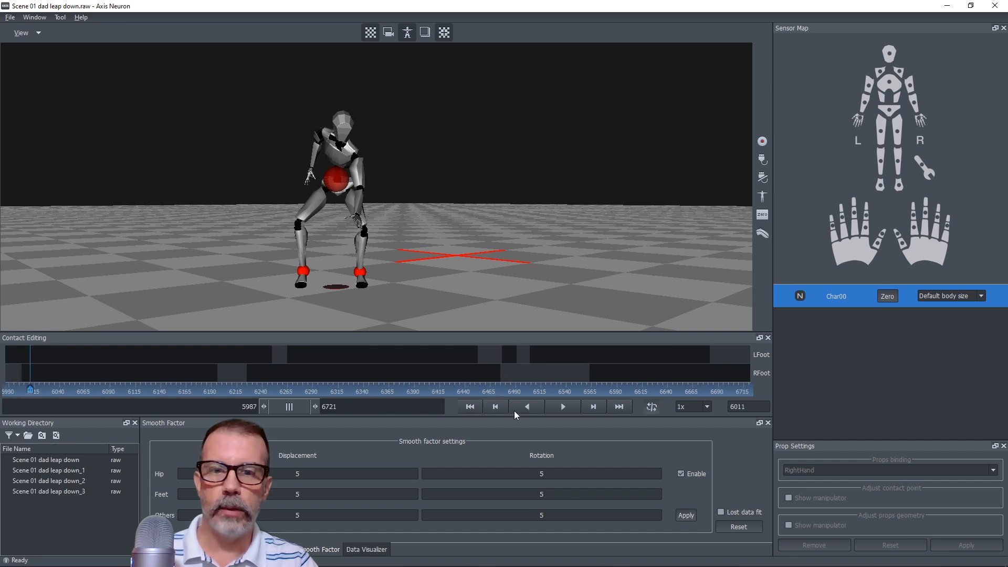
left_click(564, 407)
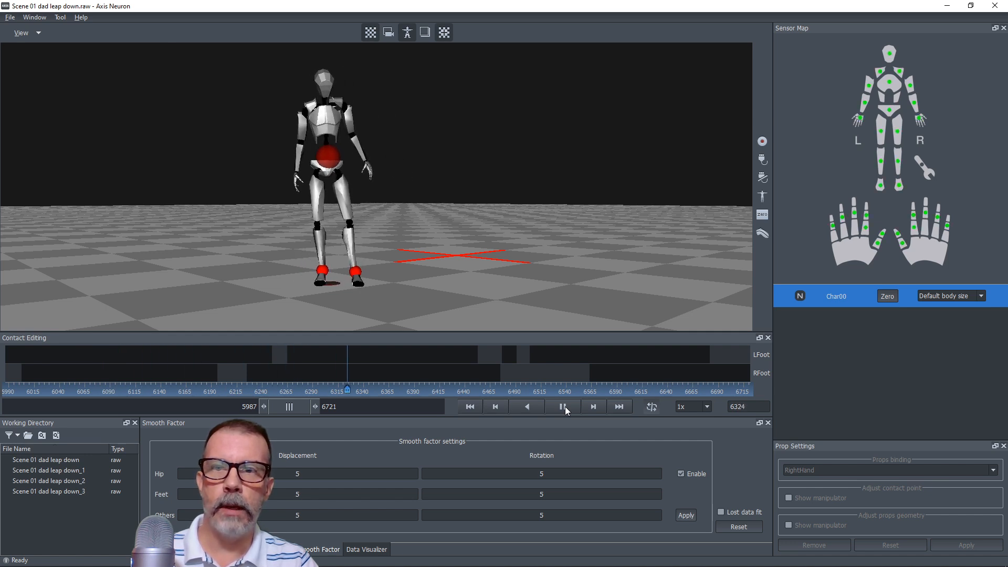
left_click(564, 406)
left_click_drag(475, 393, 387, 389)
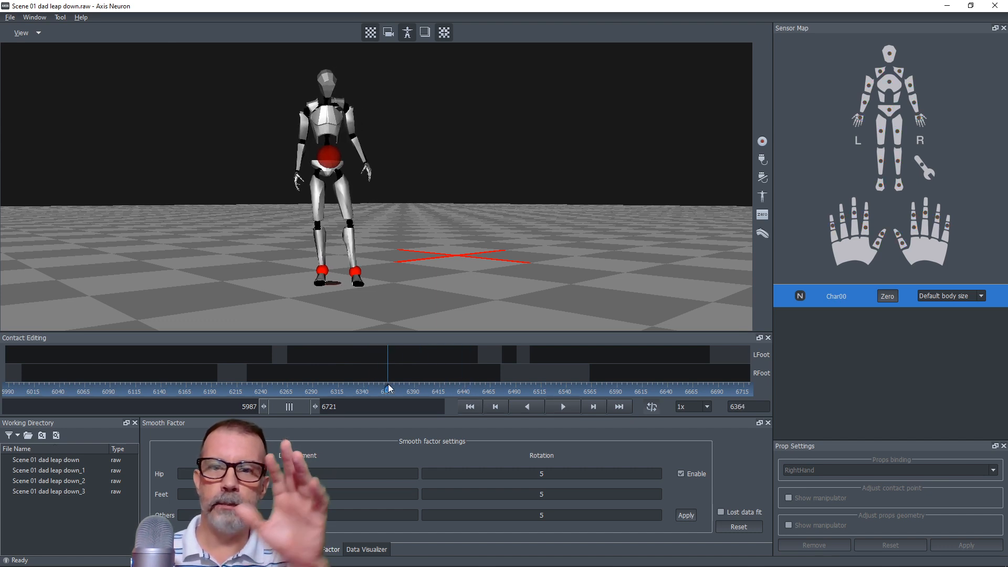
Switch to the Blender file with the Dad_old and Dad_new collections, preview the shot's animation, and return to the start frame
key("alt+Tab")
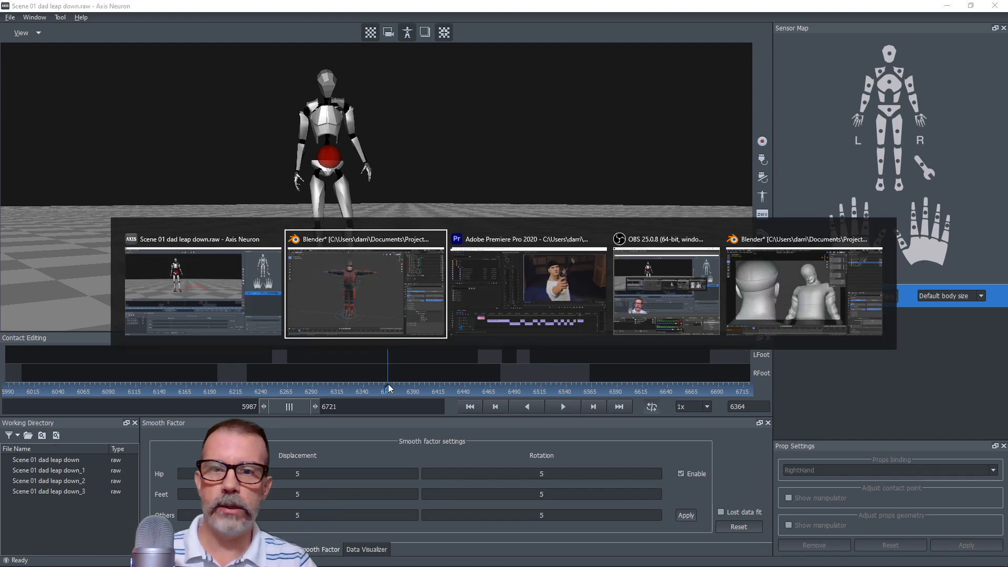
key("alt+Tab")
key("alt+Tab")
key("alt+Tab")
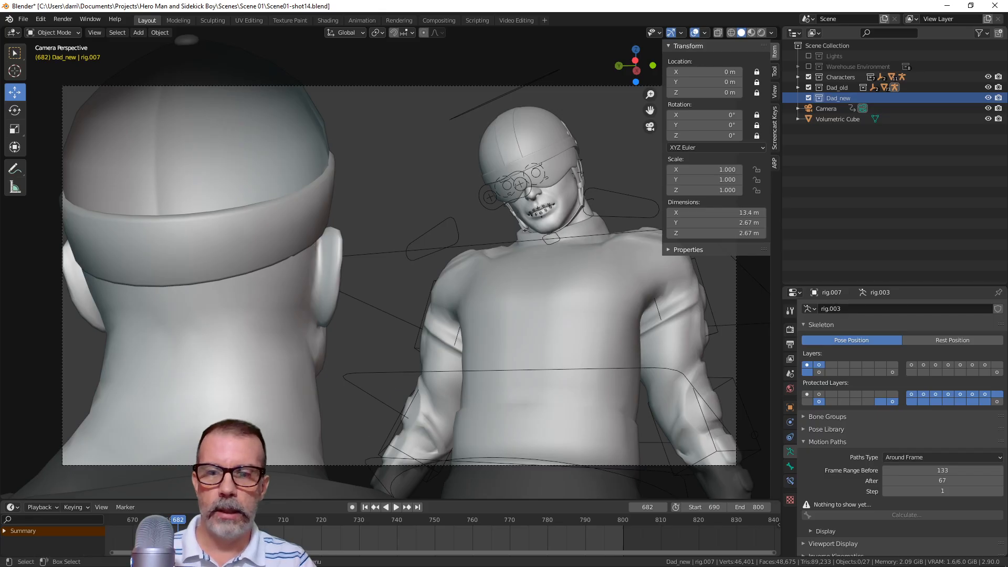
left_click(397, 507)
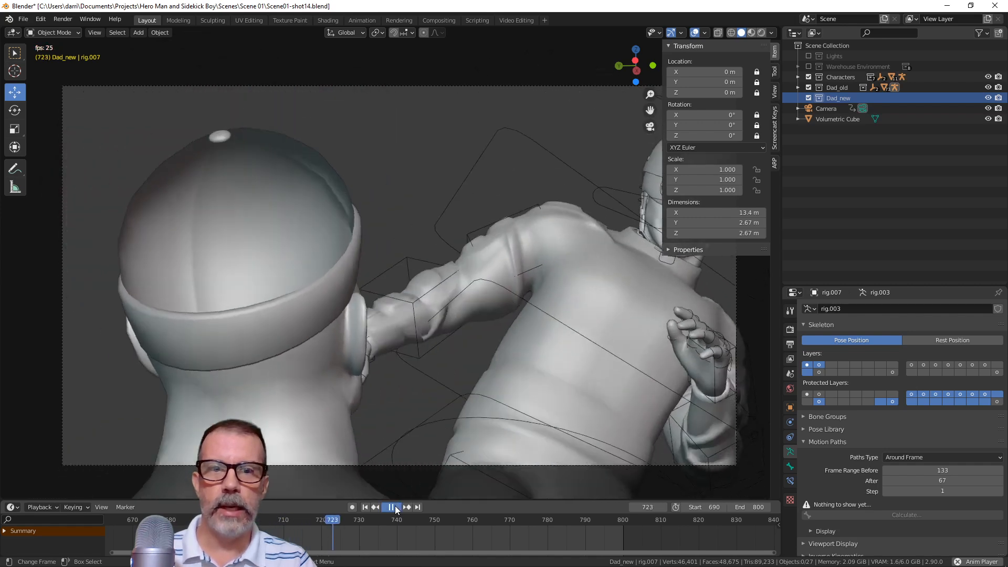
left_click(397, 507)
left_click(365, 507)
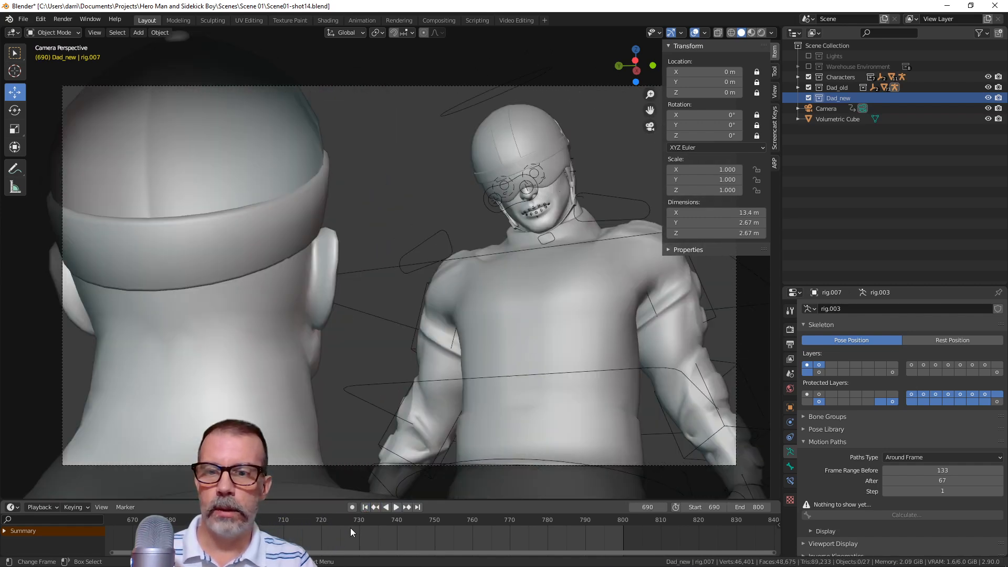
Check the animation before frame 690 and set the scene's start frame to 650
left_click_drag(208, 520, 140, 520)
middle_click_drag(148, 520, 301, 521)
key("ctrl+shift+space")
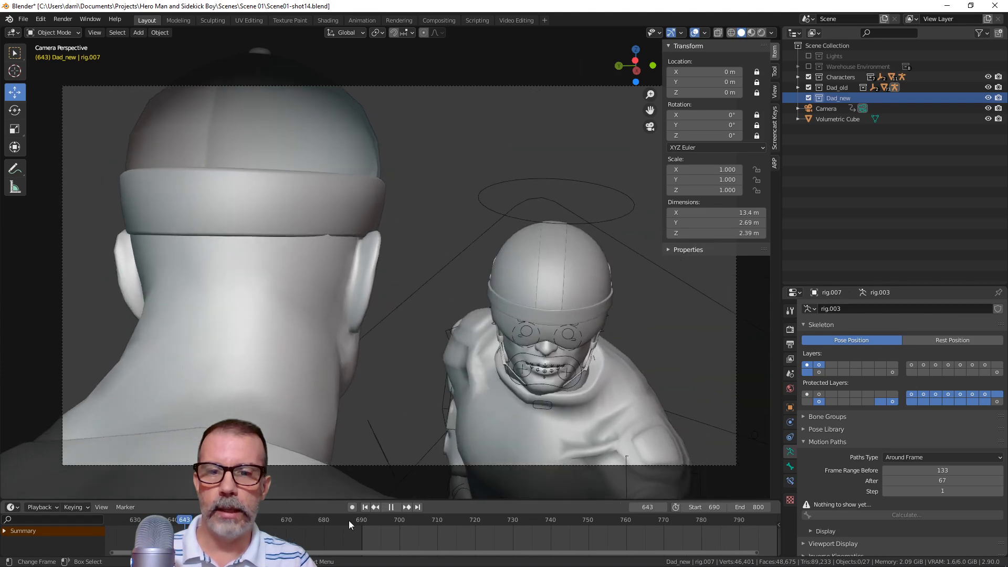
left_click(397, 507)
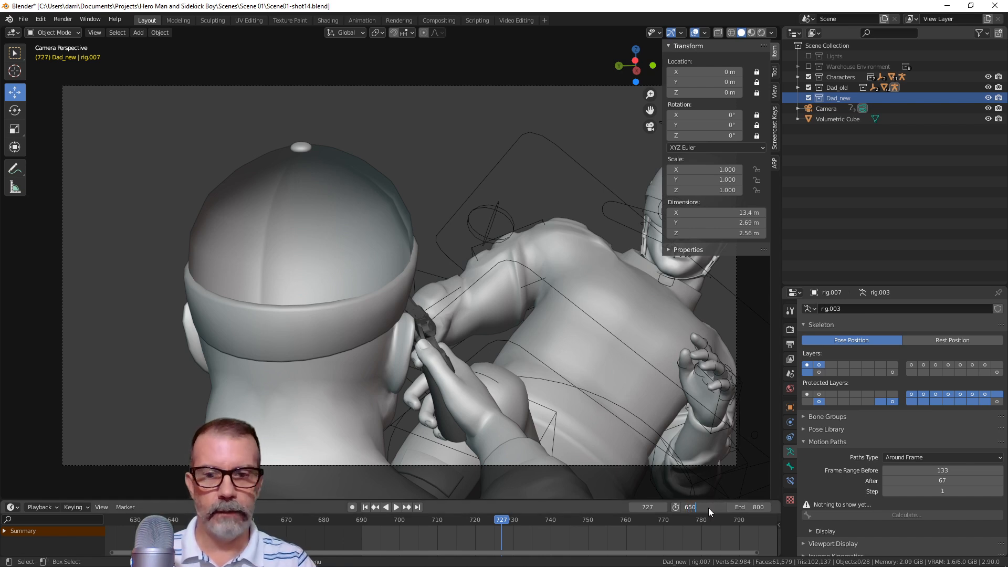
key("Return")
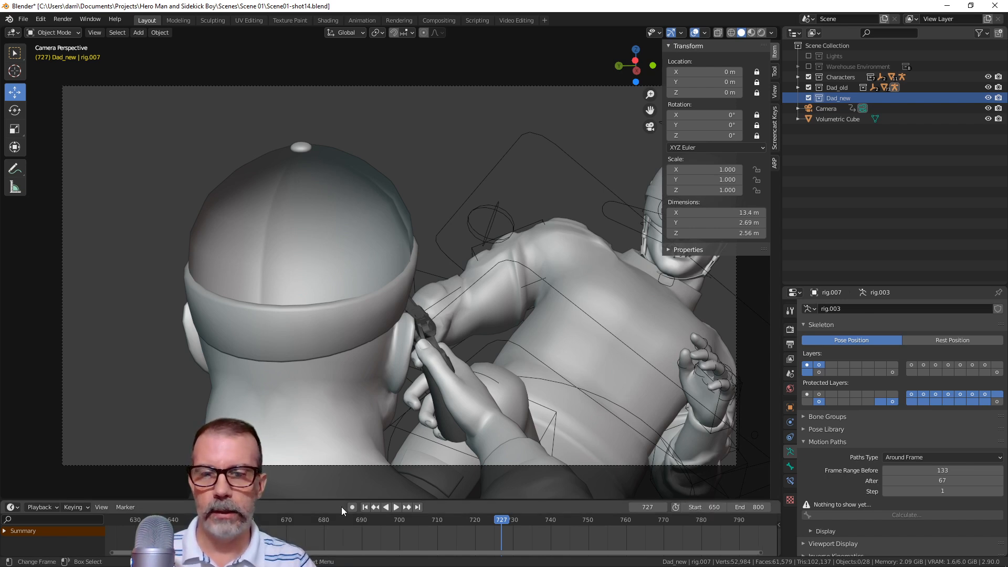
Play the shot's animation over the 650–800 frame range and pause at about frame 747
left_click(375, 507)
left_click(396, 508)
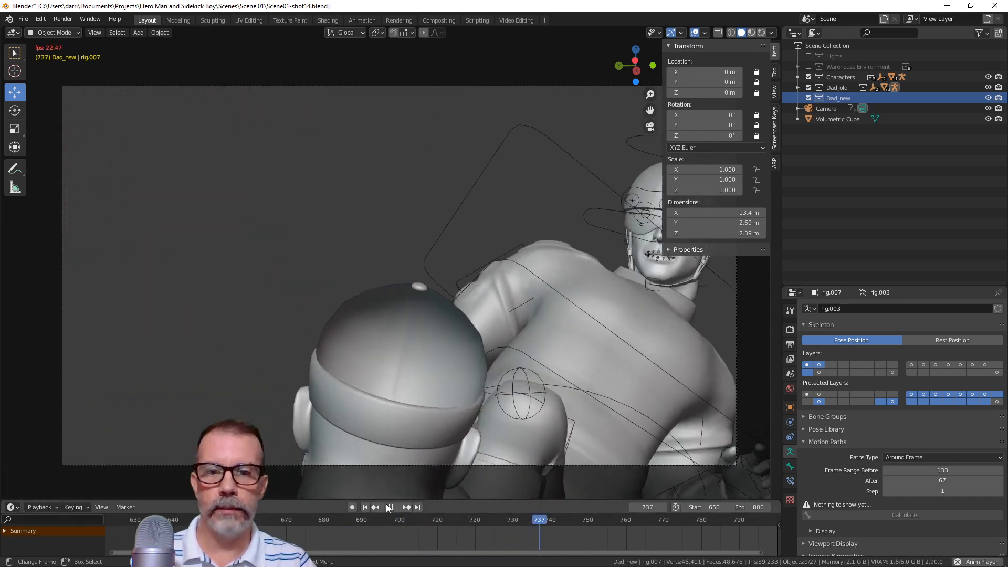
left_click(396, 507)
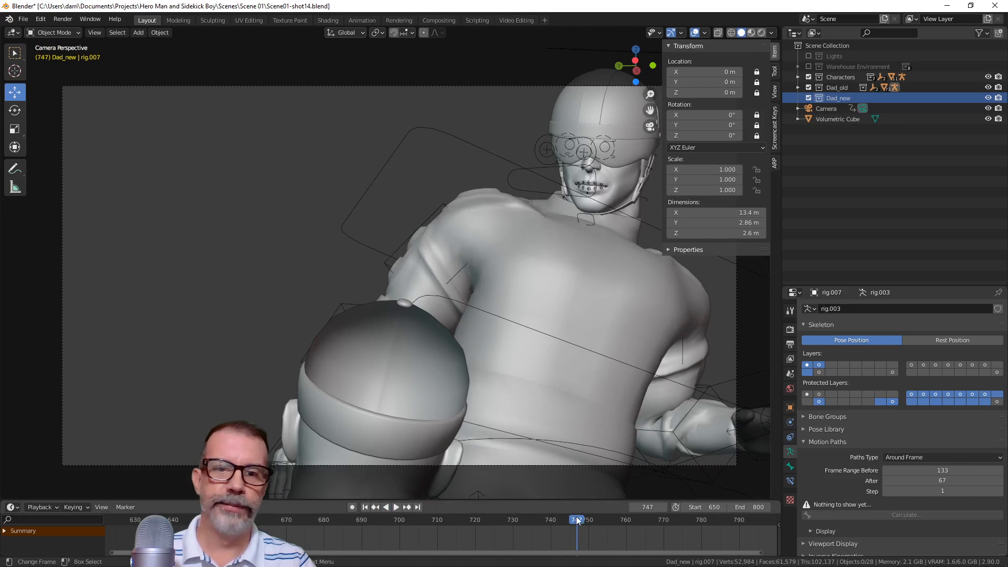
Return to start frame 650 and replay the opening of the shot, pausing at about frame 671
scroll(552, 479, "down", 3)
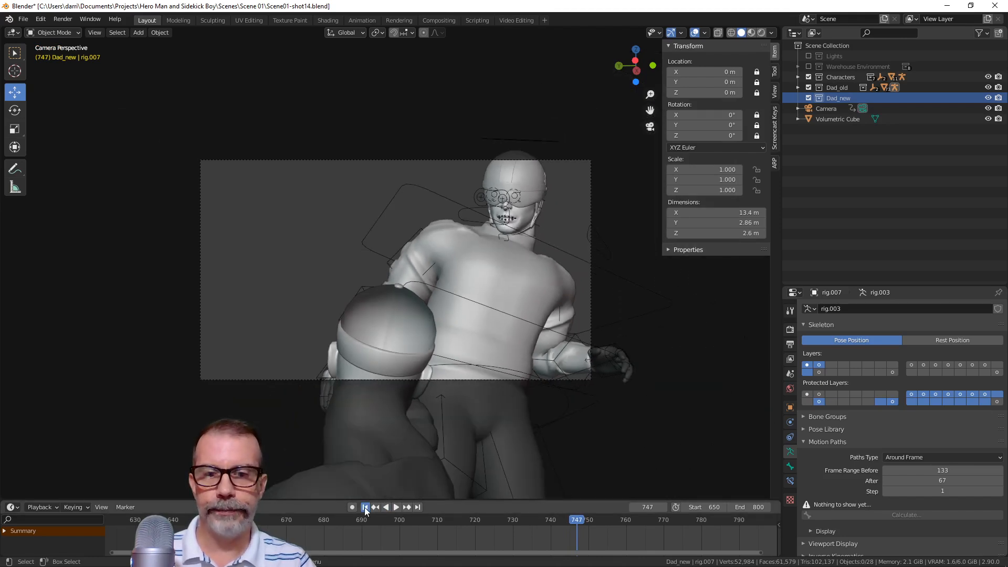
left_click(365, 508)
scroll(458, 399, "up", 3)
scroll(457, 399, "down", 3)
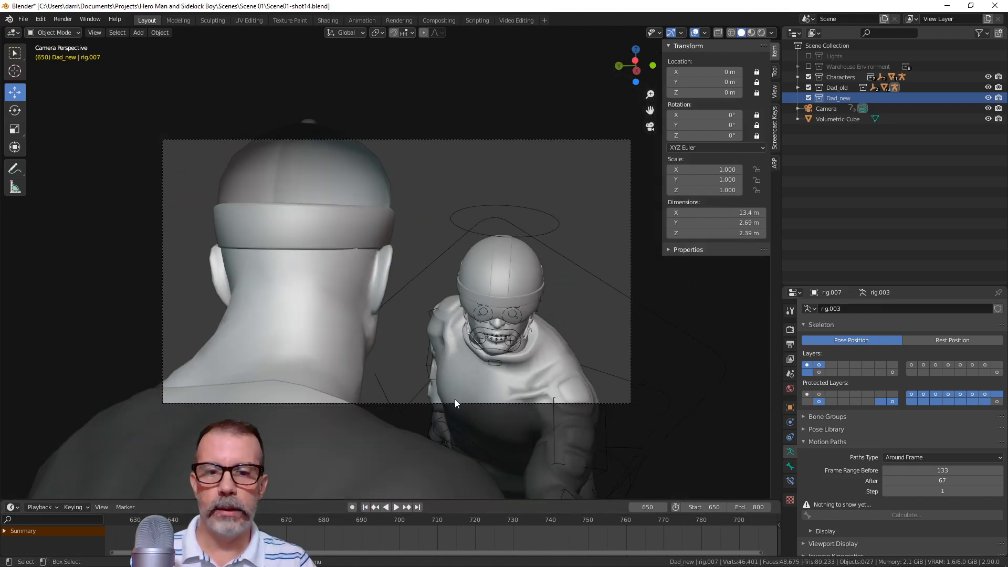
key("space")
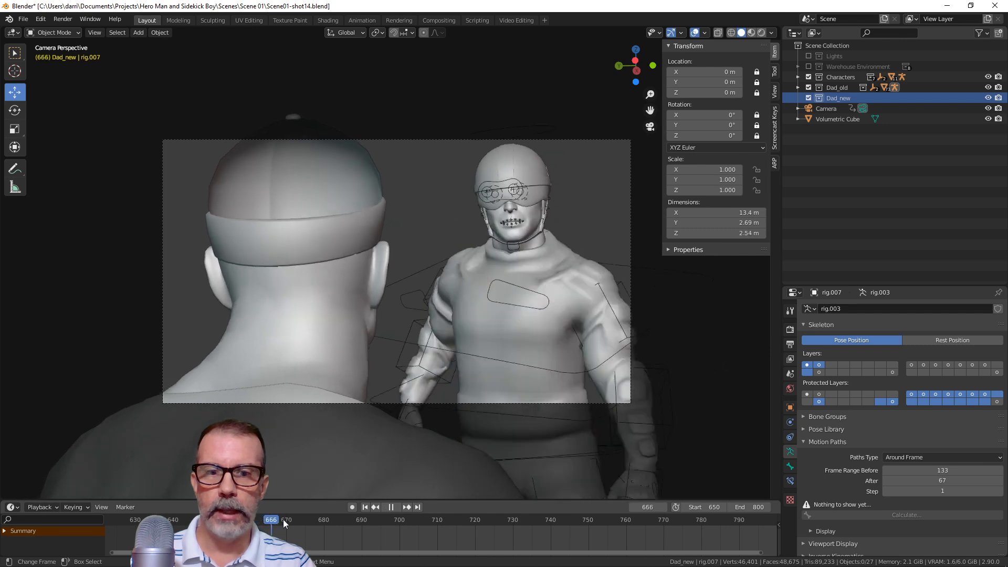
key("space")
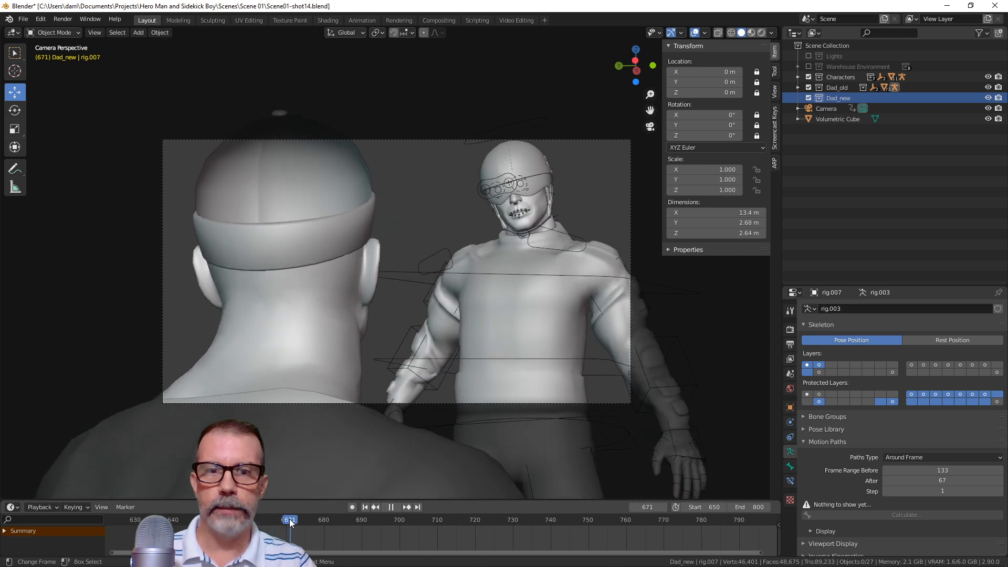
Switch to Axis Neuron, scrub the "Scene 01 dad leap down" capture to frame 6254 and open its export settings
key("alt+Tab")
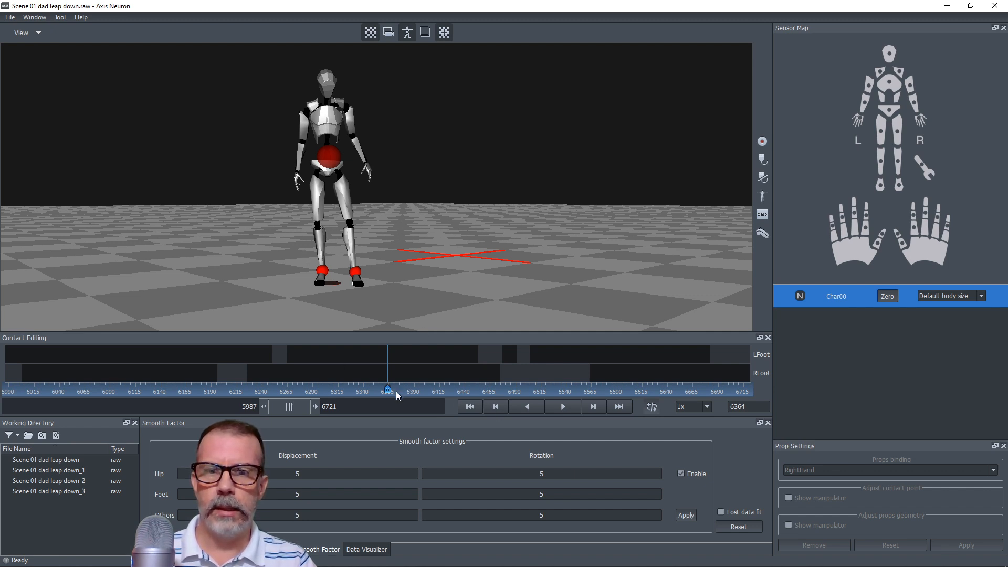
left_click_drag(387, 390, 276, 391)
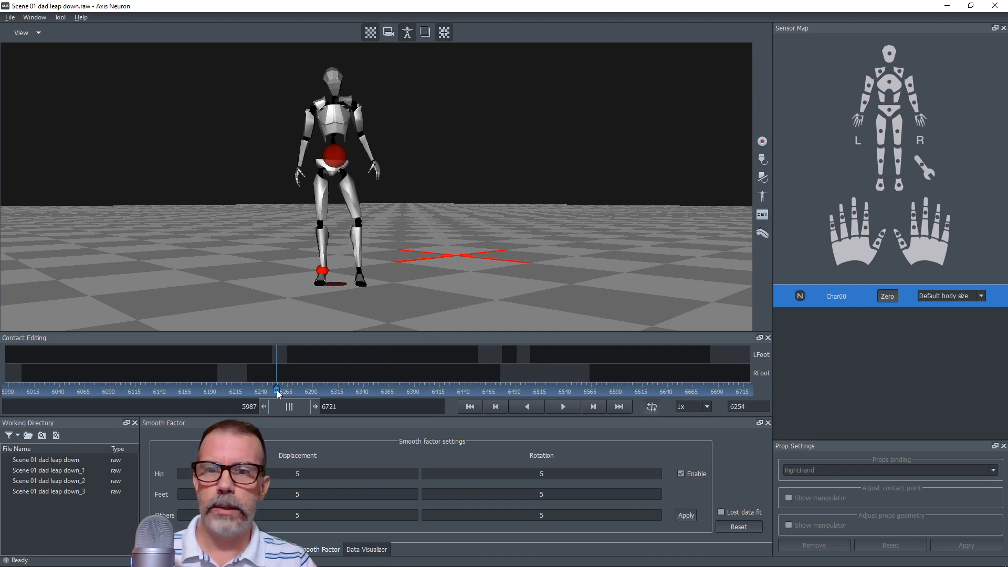
left_click(10, 16)
left_click(21, 86)
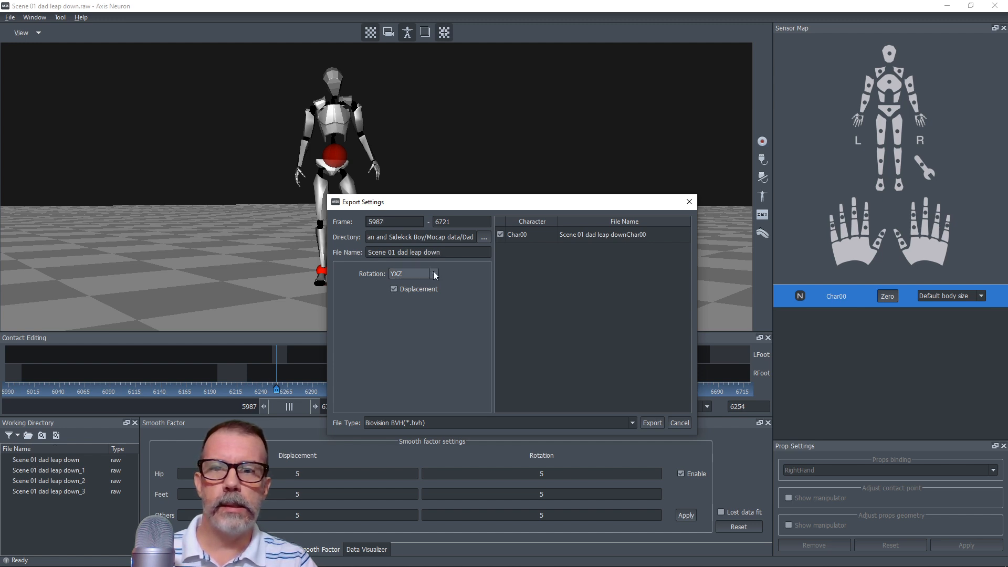
Name both the export and the Char00 character file "Scene 01-shot14"
left_click(450, 252)
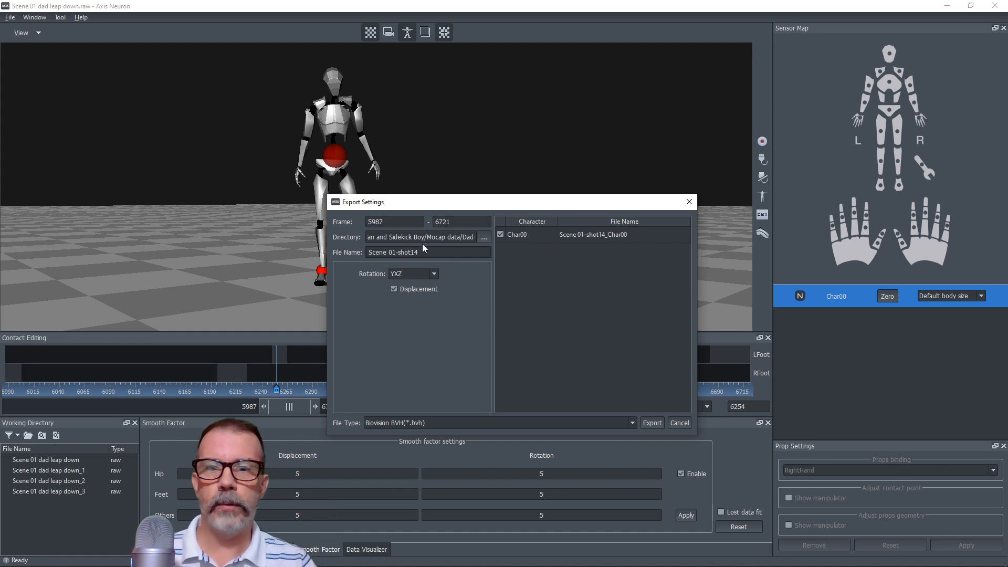
left_click(590, 235)
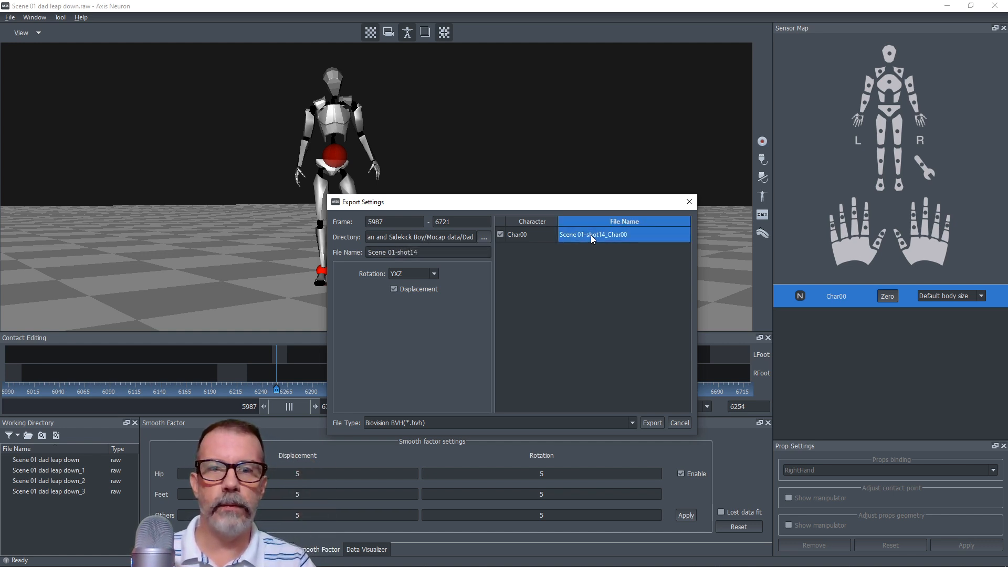
left_click(631, 234)
left_click(636, 235)
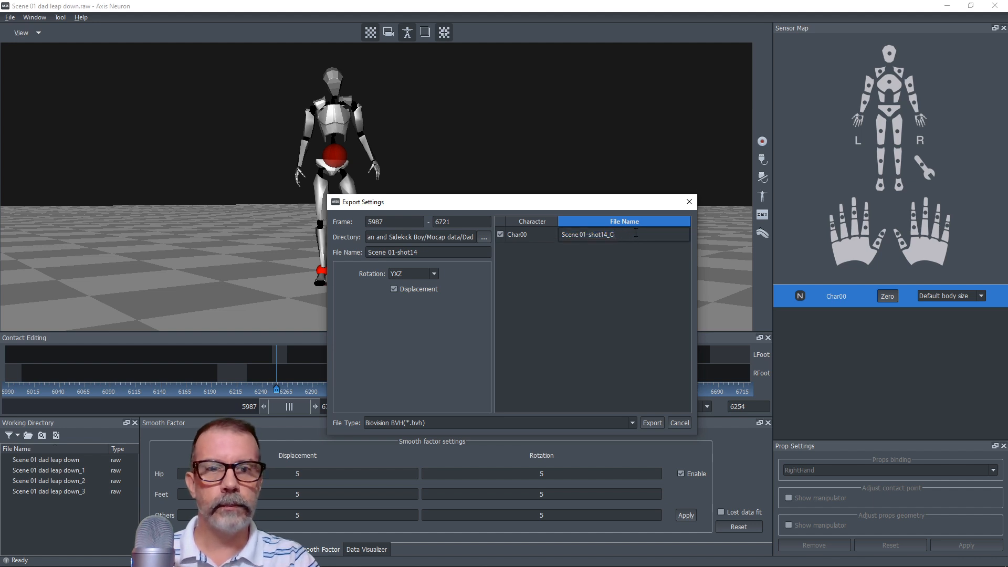
key("Return")
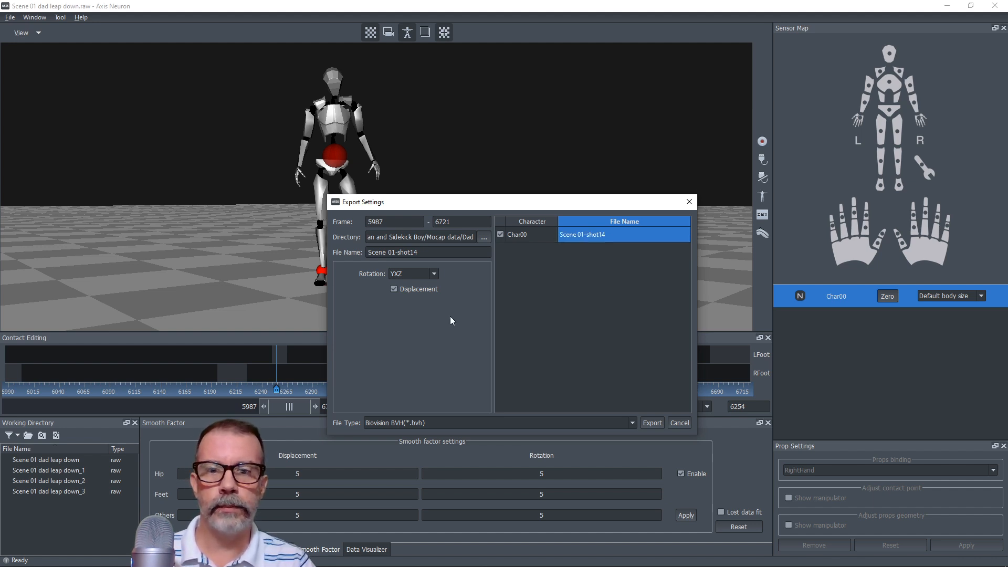
Export the motion capture as a Processed BVH file
left_click(472, 423)
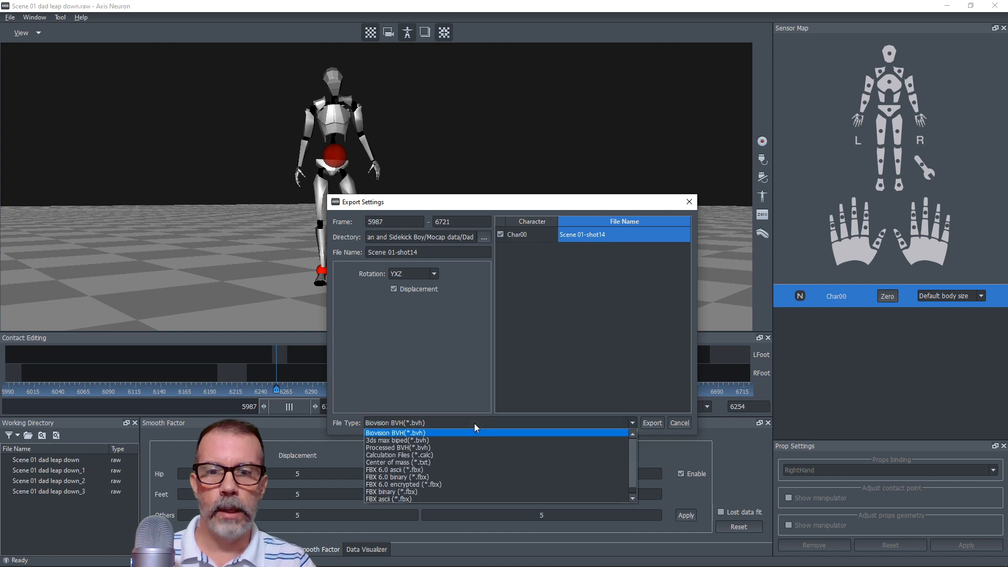
left_click(424, 447)
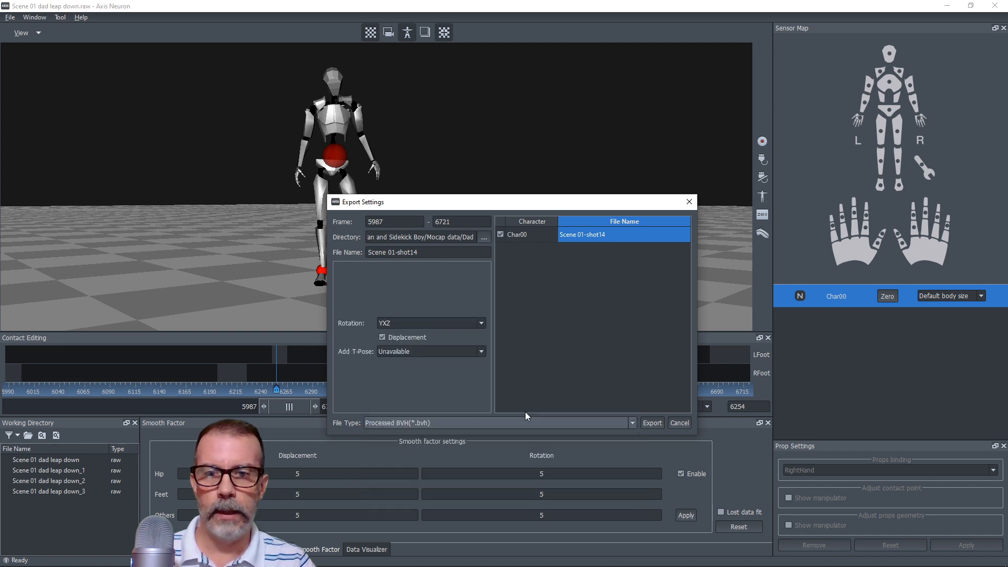
left_click(653, 423)
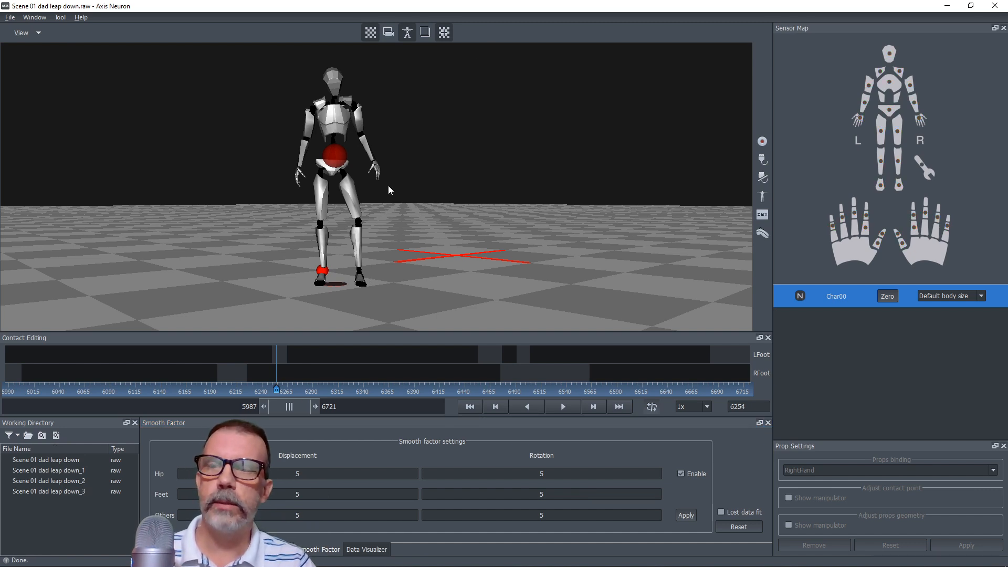
Reopen the export settings to check the destination folder in Mocap data, and close them without exporting
left_click(10, 17)
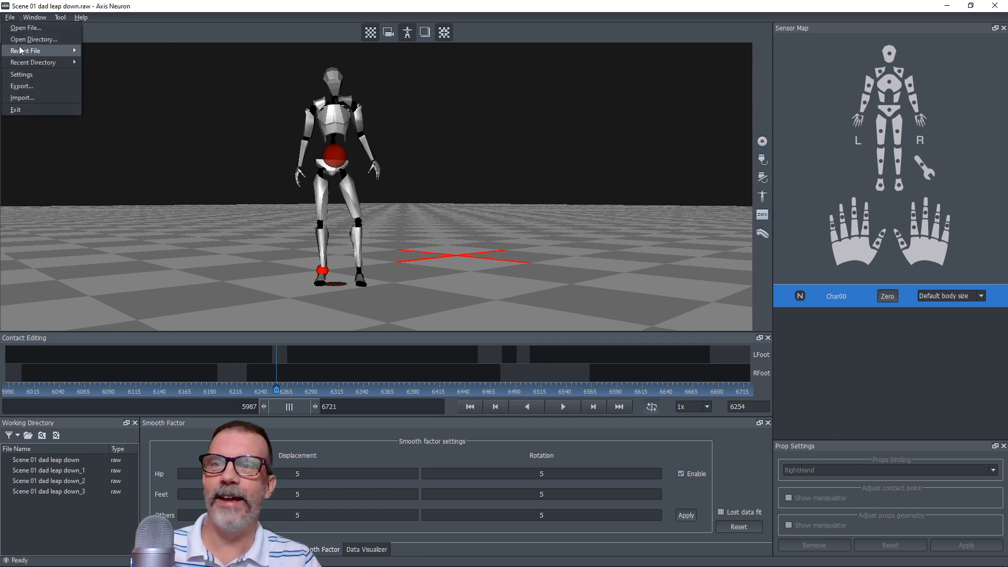
left_click(22, 86)
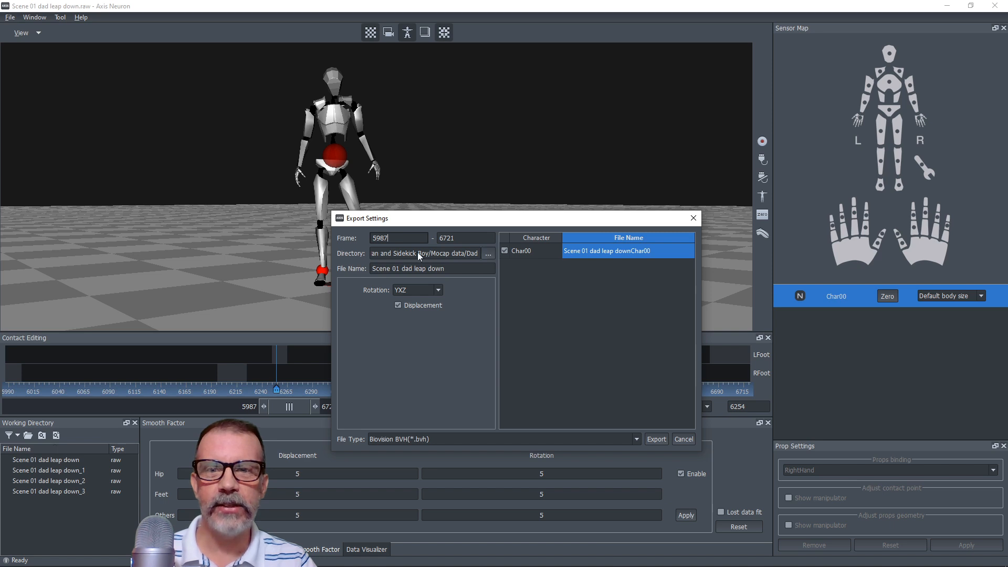
left_click(487, 255)
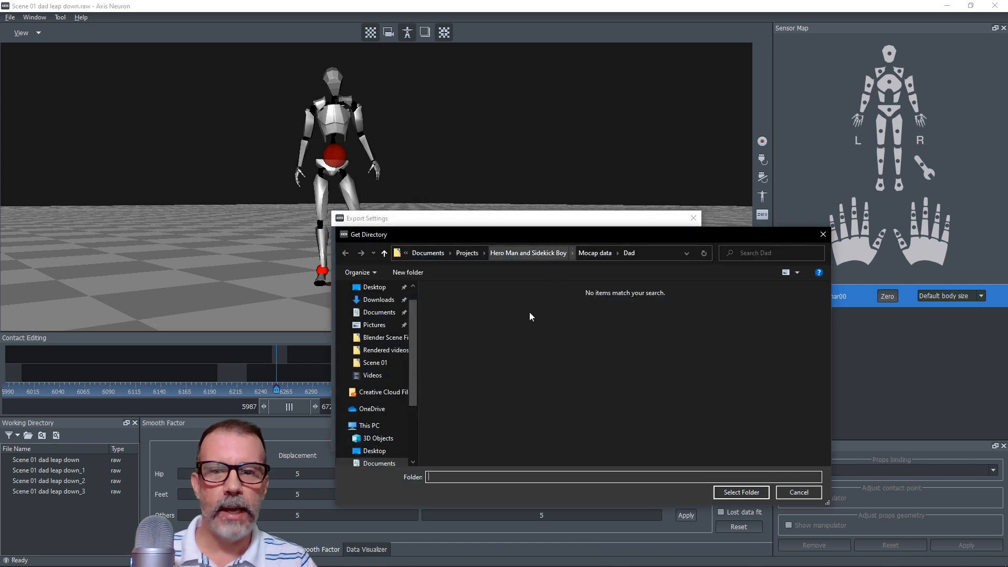
left_click(799, 492)
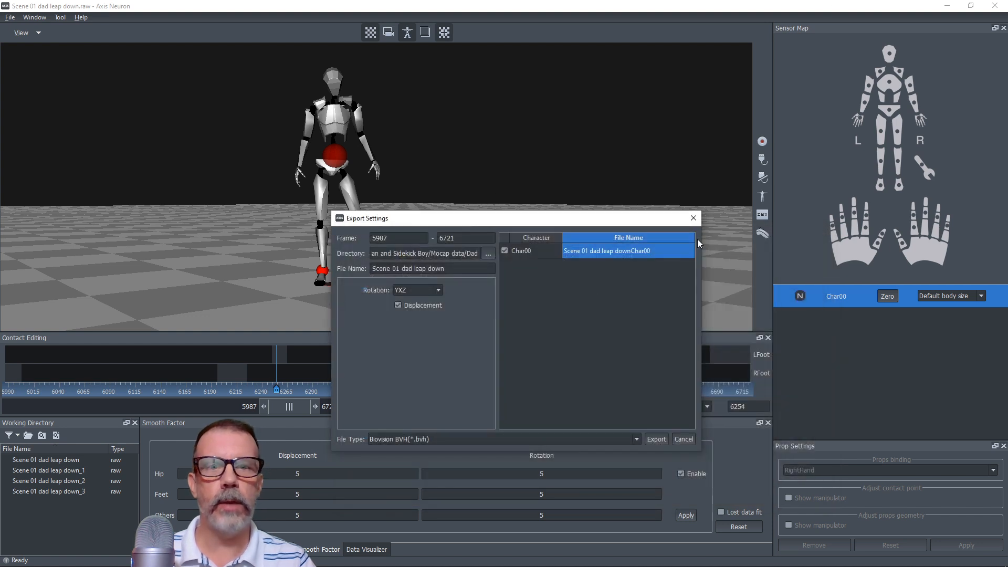
left_click(693, 217)
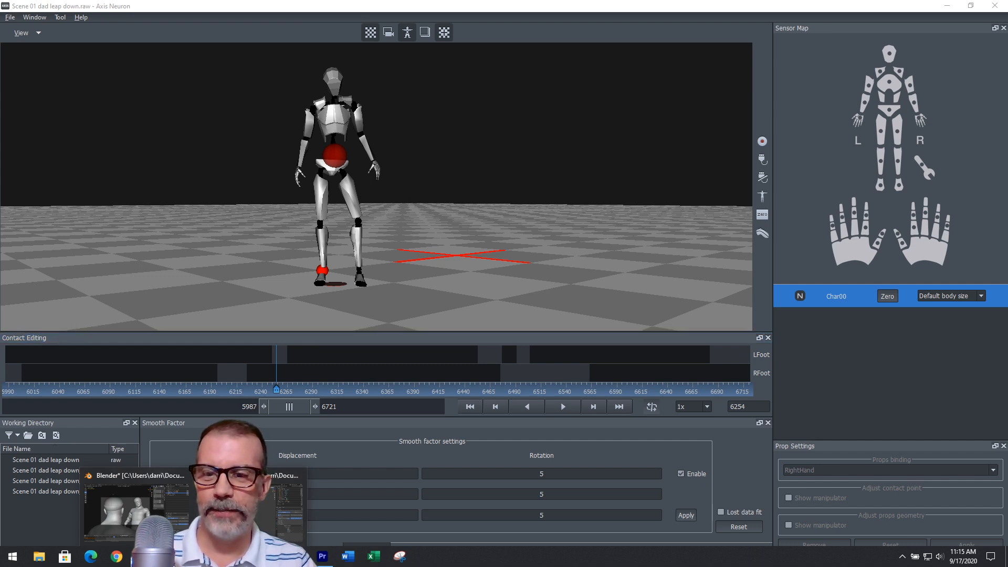
Switch to the Blender file with the Hero Man rig, collapse the Hero Man mesh collection and select the Scene Collection
left_click(136, 512)
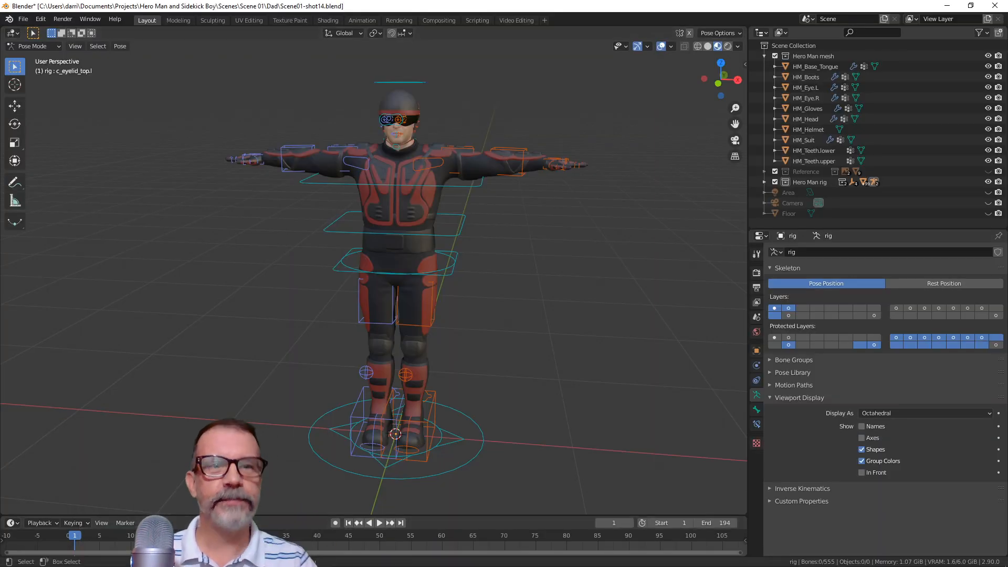
scroll(525, 399, "down", 3)
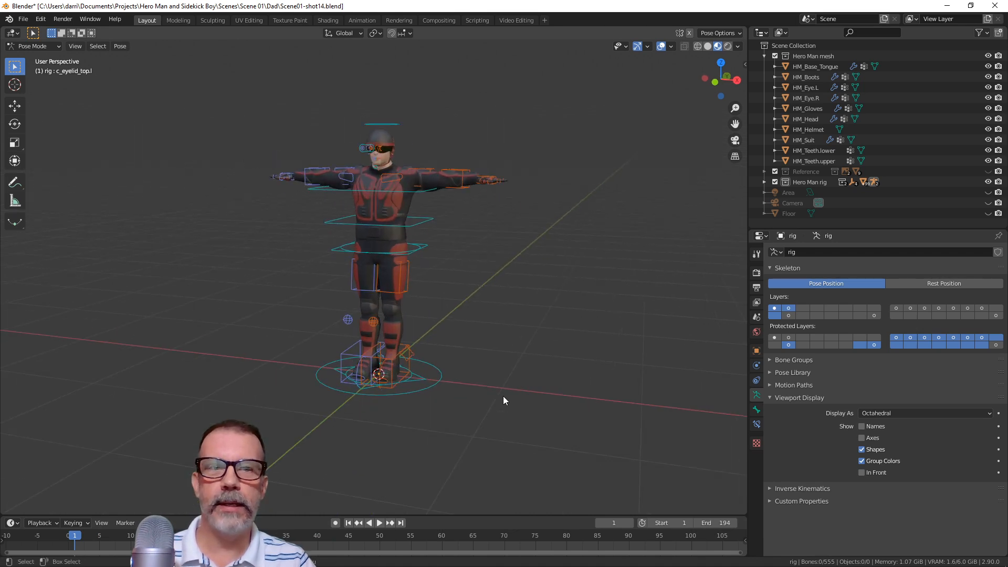
left_click(764, 56)
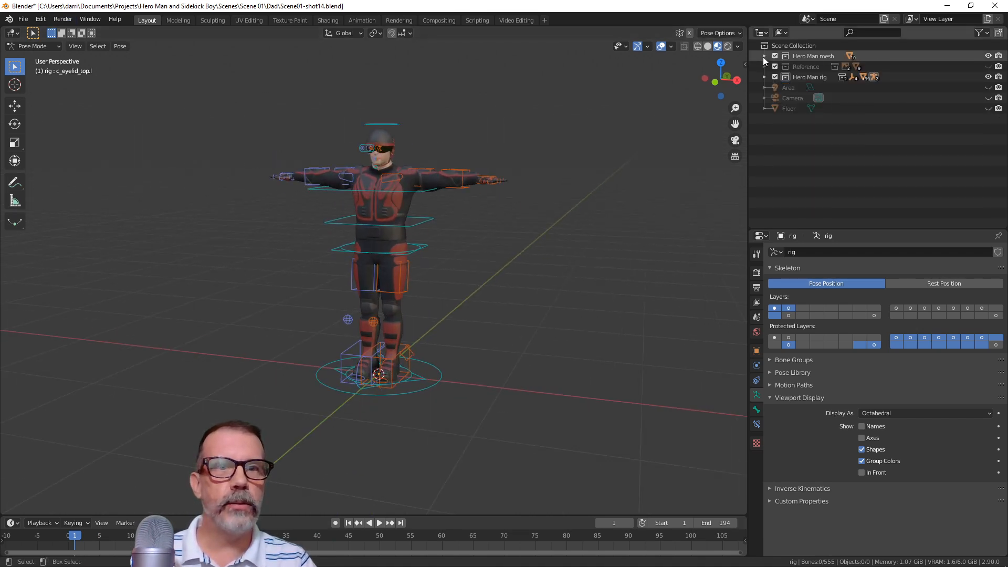
left_click(798, 45)
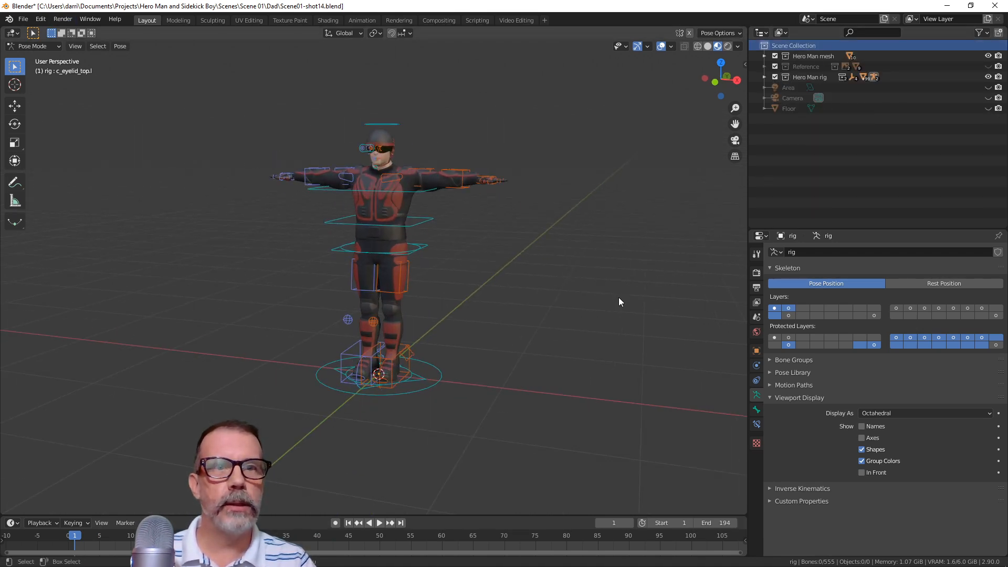
left_click(27, 21)
mouse_move(54, 162)
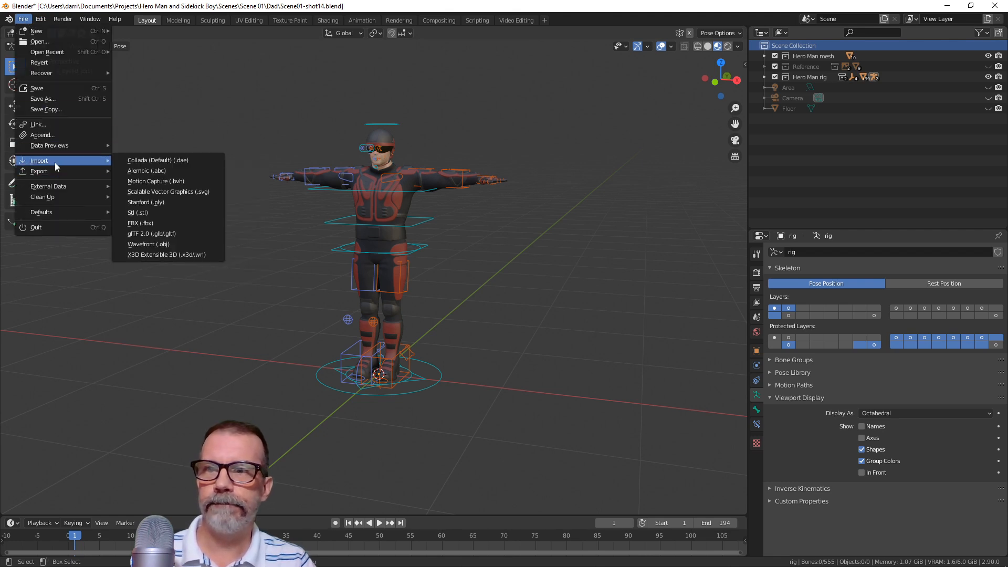
left_click(177, 184)
left_click(348, 117)
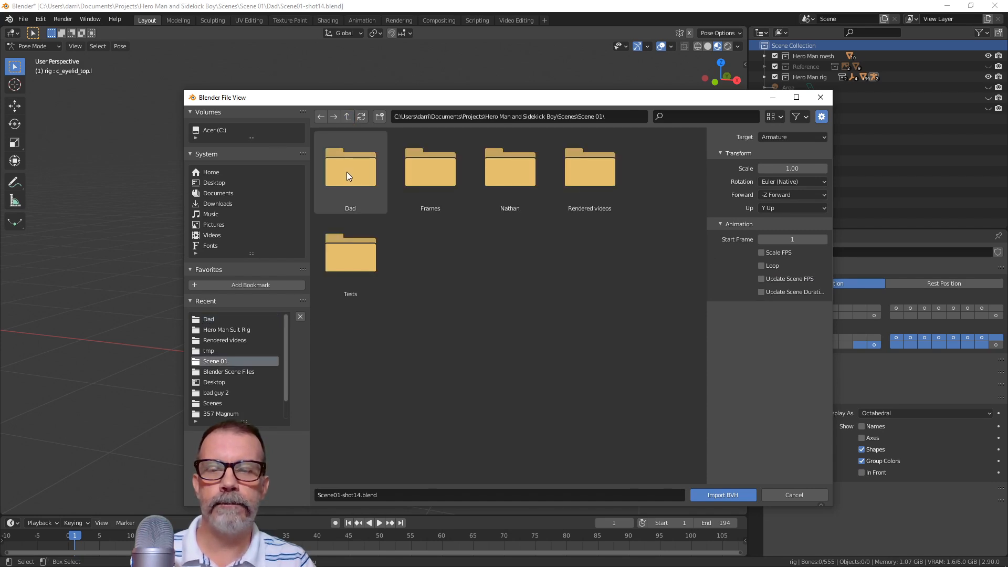
double_click(346, 172)
left_click(348, 118)
left_click(349, 120)
left_click(349, 120)
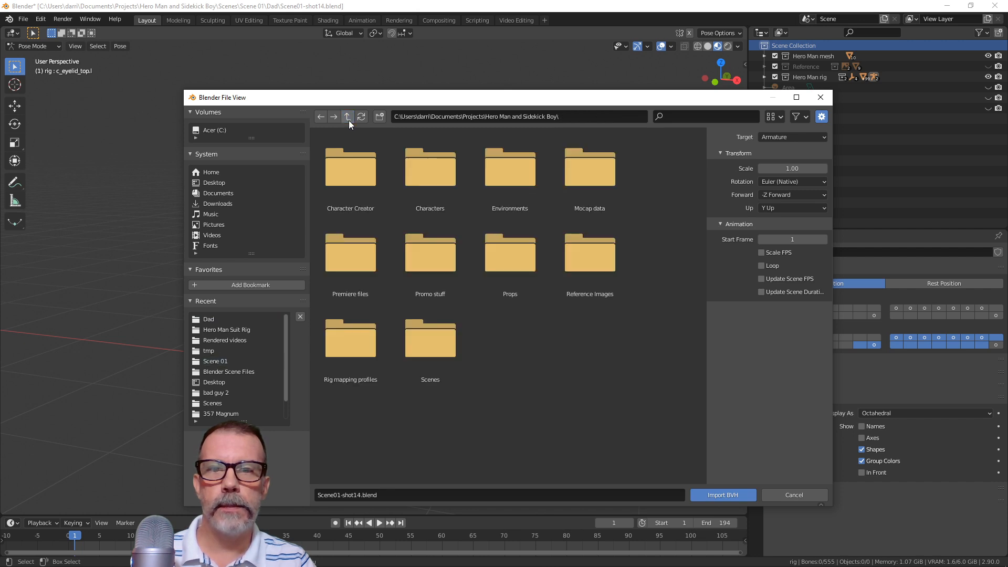
double_click(603, 190)
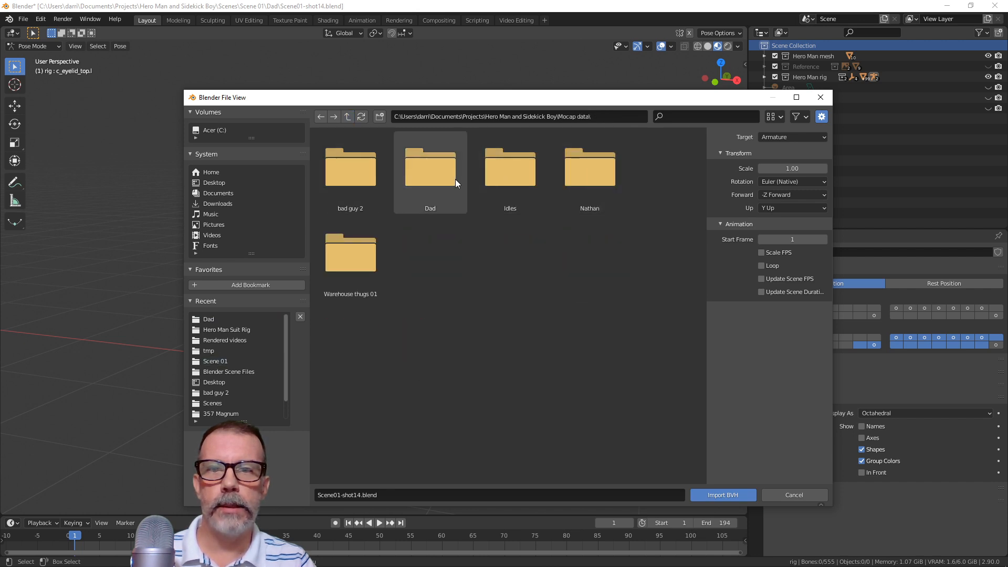
double_click(439, 179)
left_click(590, 182)
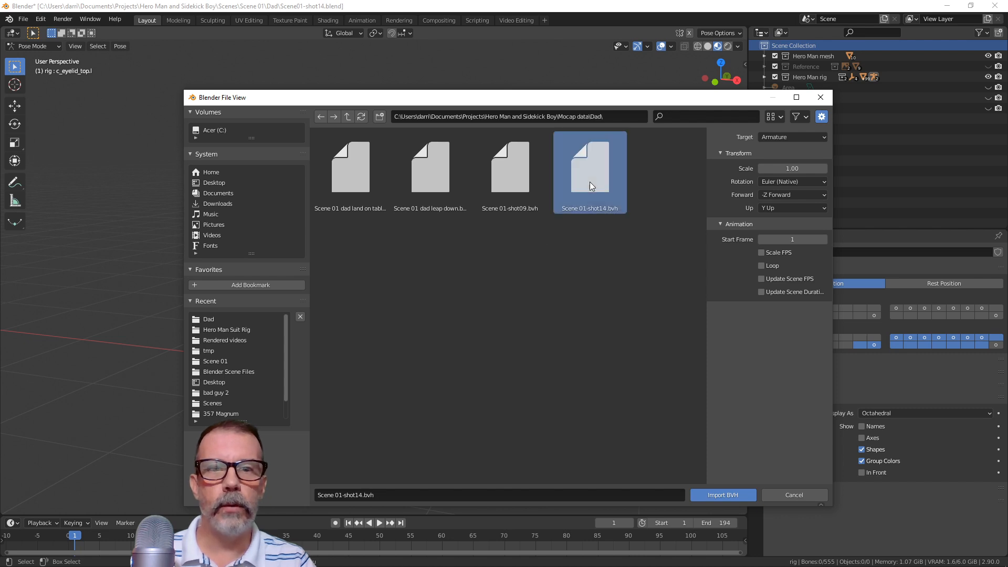
left_click_drag(635, 100, 595, 87)
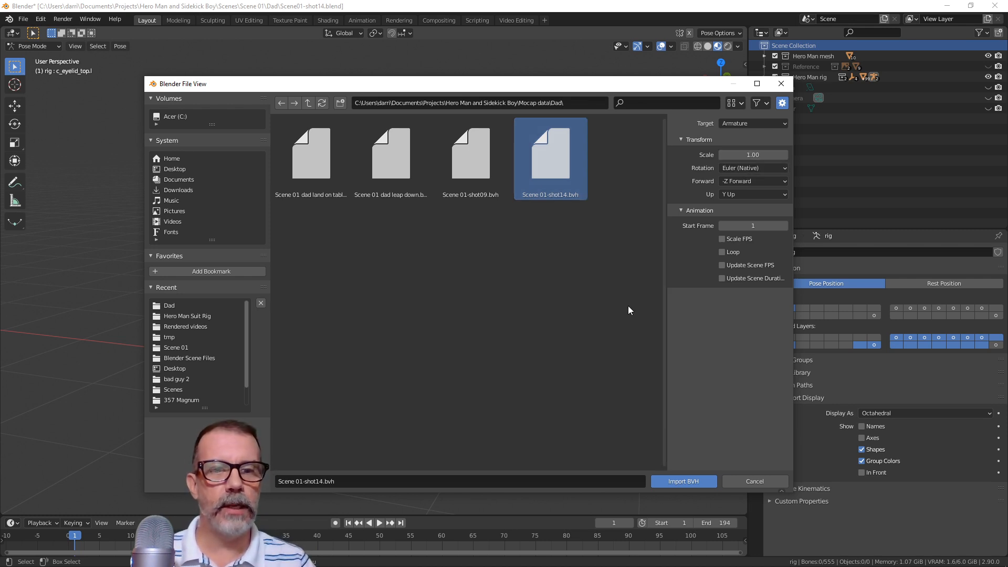
left_click(751, 479)
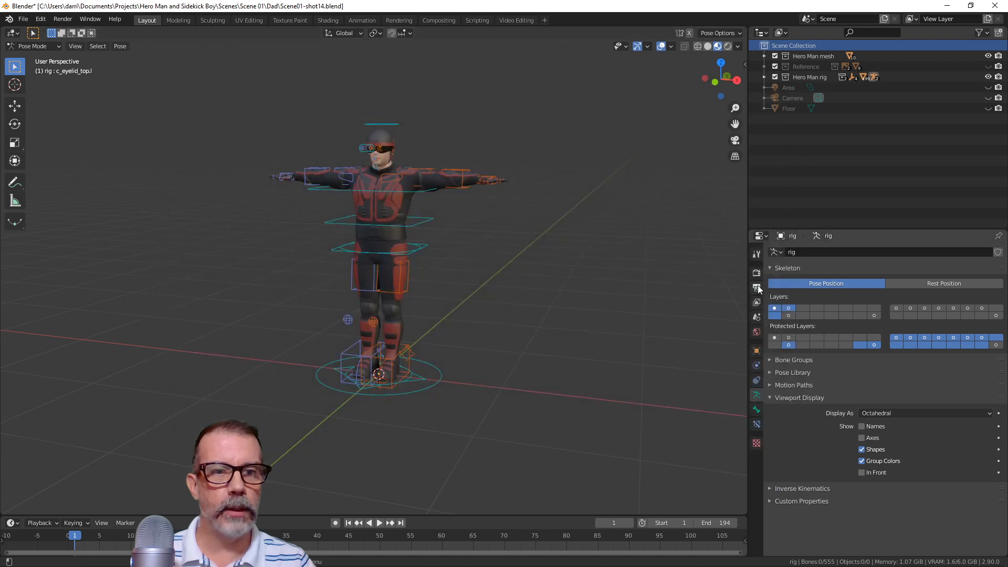
Check the scene's frame rate, and start a Motion Capture (.bvh) import with scale 0.01 and Scale FPS enabled
left_click(758, 288)
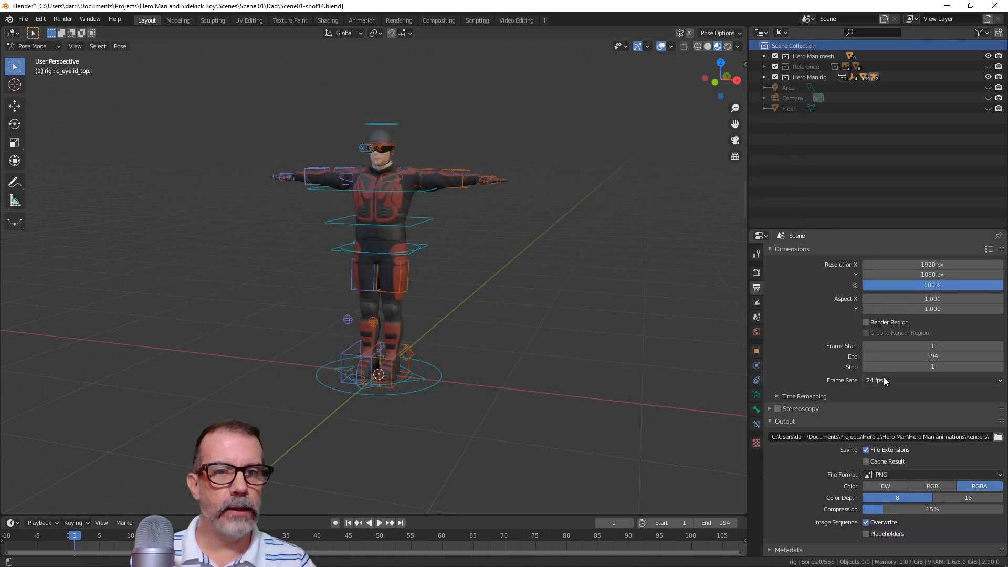
left_click(23, 21)
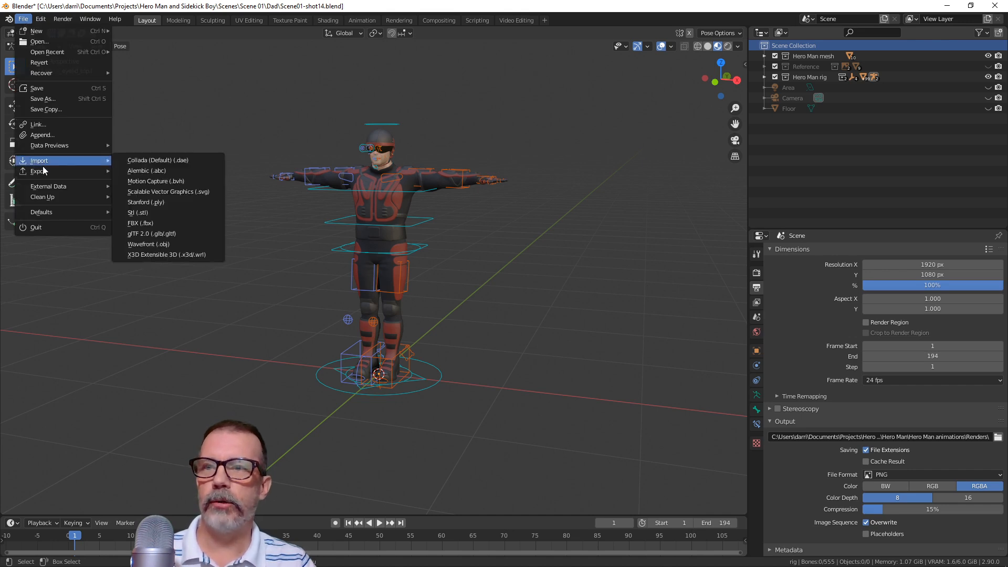
left_click(156, 181)
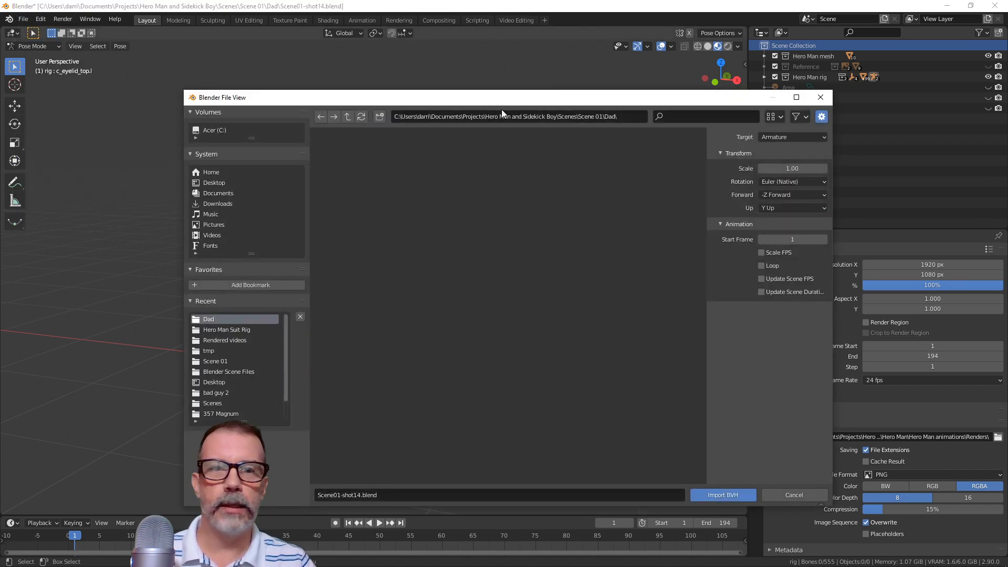
left_click_drag(575, 97, 525, 74)
left_click(746, 144)
key("BackSpace")
type(".01")
key("Return")
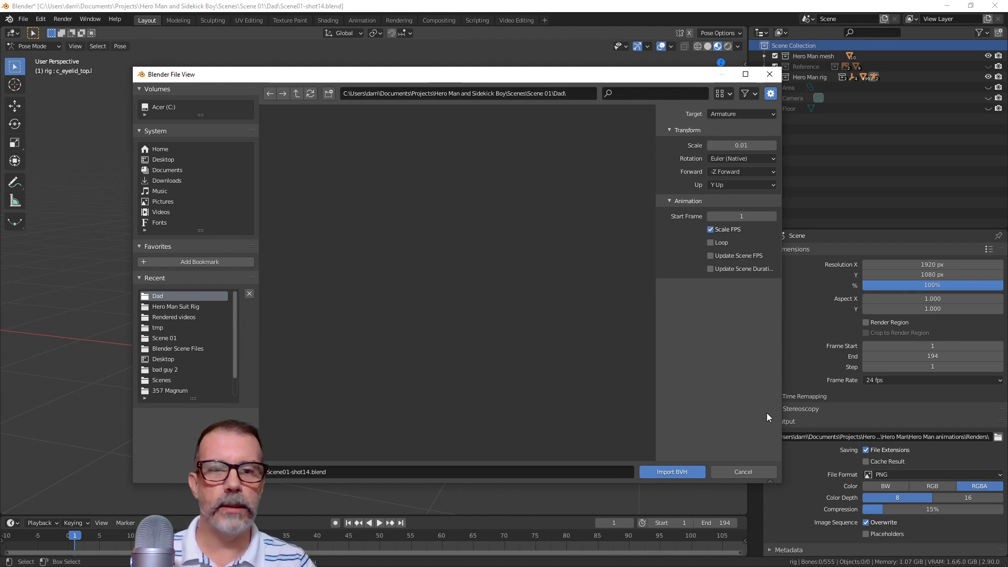
Try to import Scene01-shot14.blend from the Scene 01 Dad folder as the BVH file
left_click(343, 473)
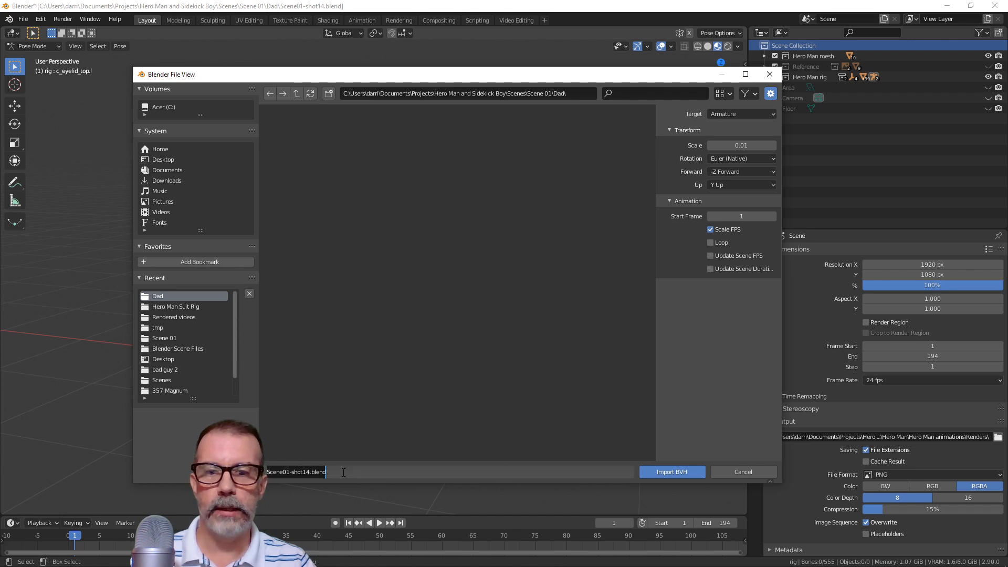
left_click(665, 471)
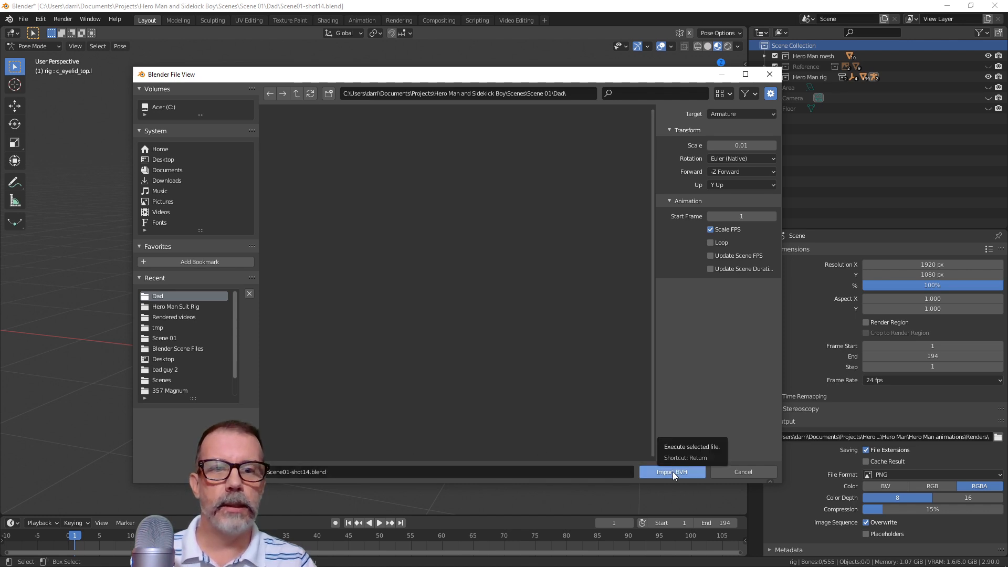
left_click(673, 471)
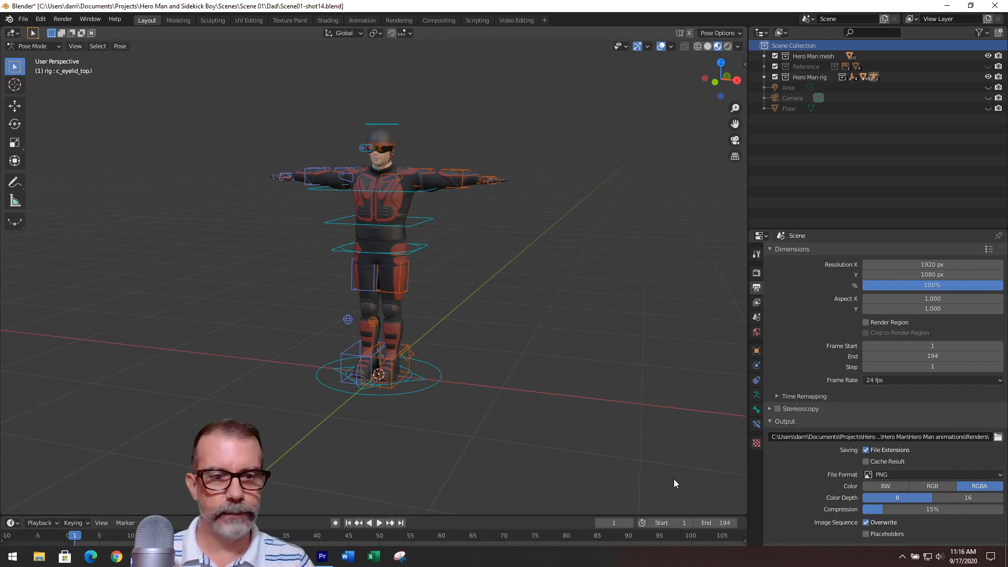
Read the import error traceback in the Info Log and close the log
left_click(623, 562)
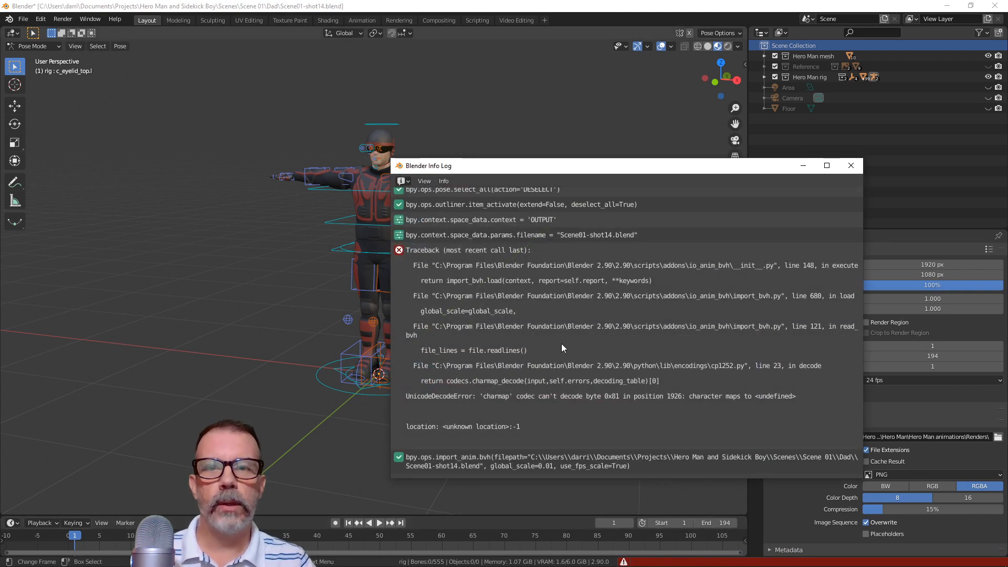
left_click_drag(578, 165, 450, 118)
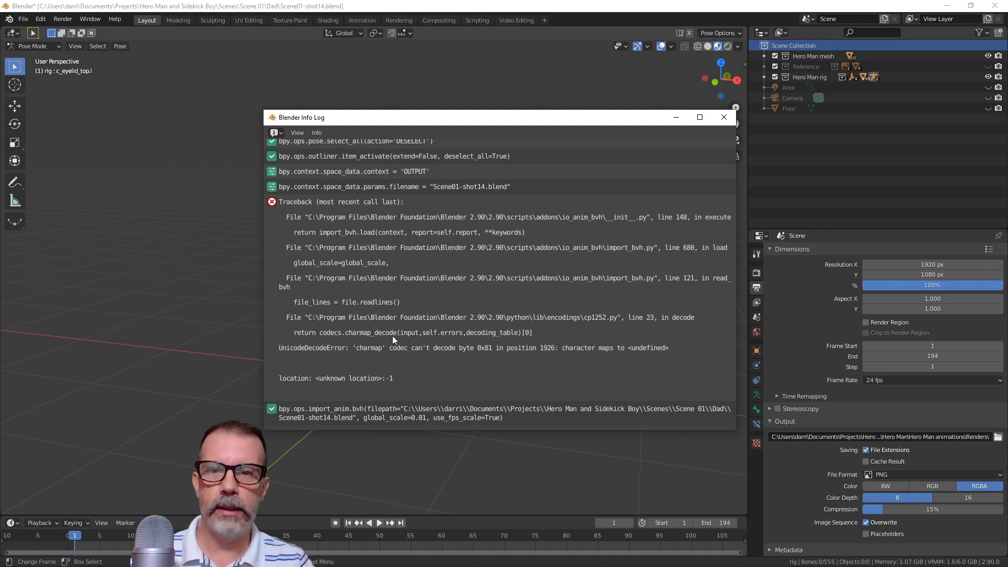
left_click(724, 117)
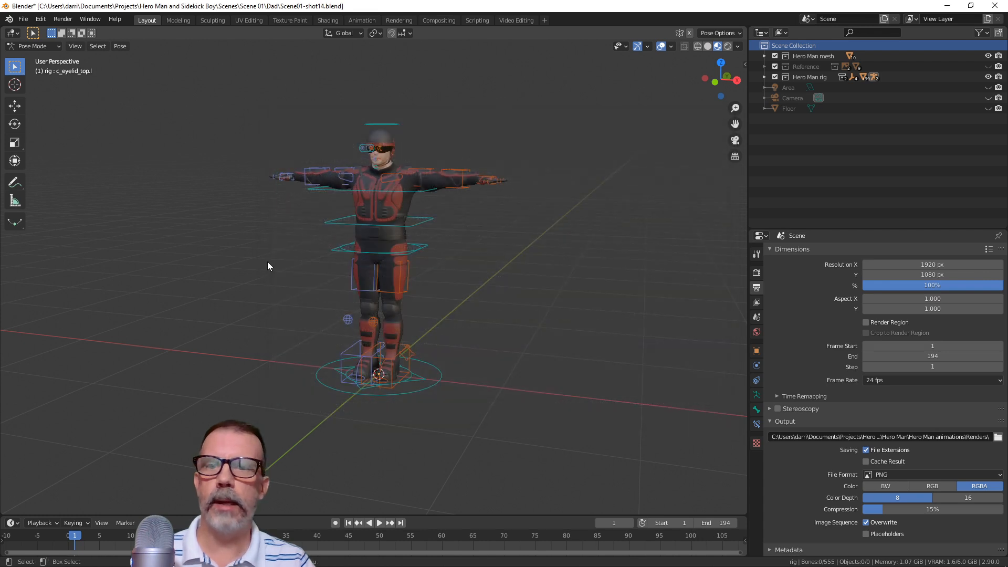
Switch the Hero Man rig from Pose Mode to Object Mode and save the file
left_click(23, 49)
left_click(41, 83)
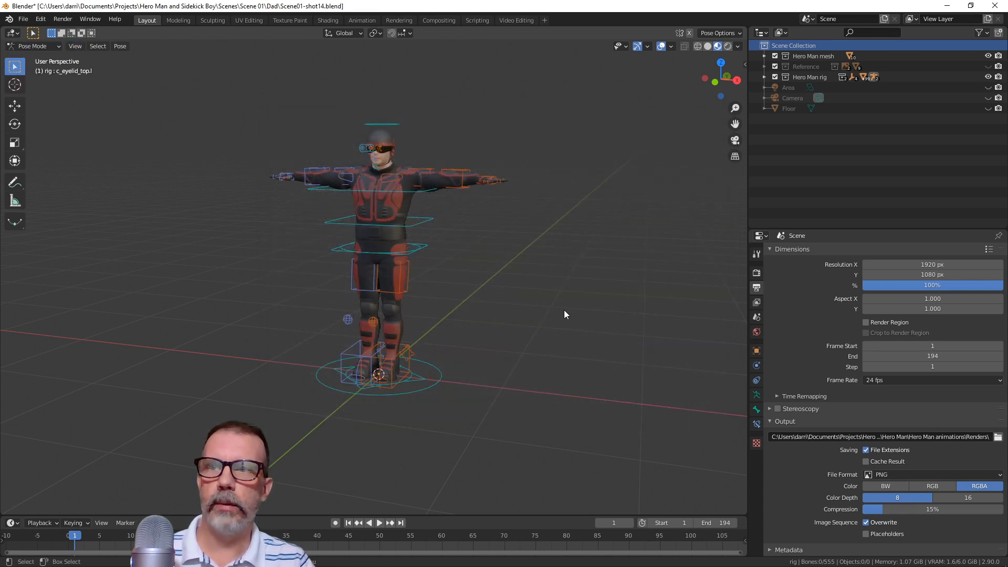
left_click(39, 45)
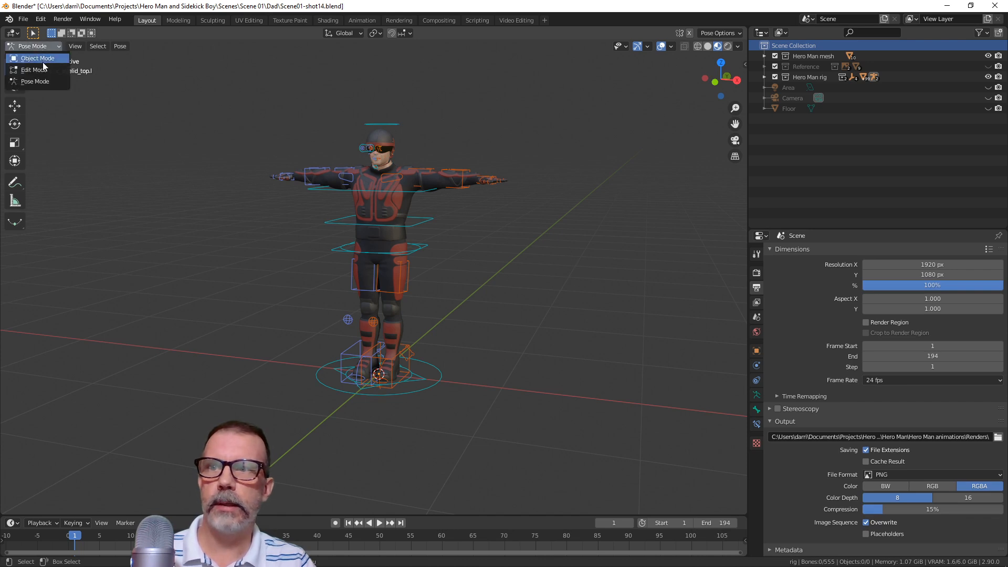
left_click(43, 59)
middle_click_drag(555, 292, 535, 292)
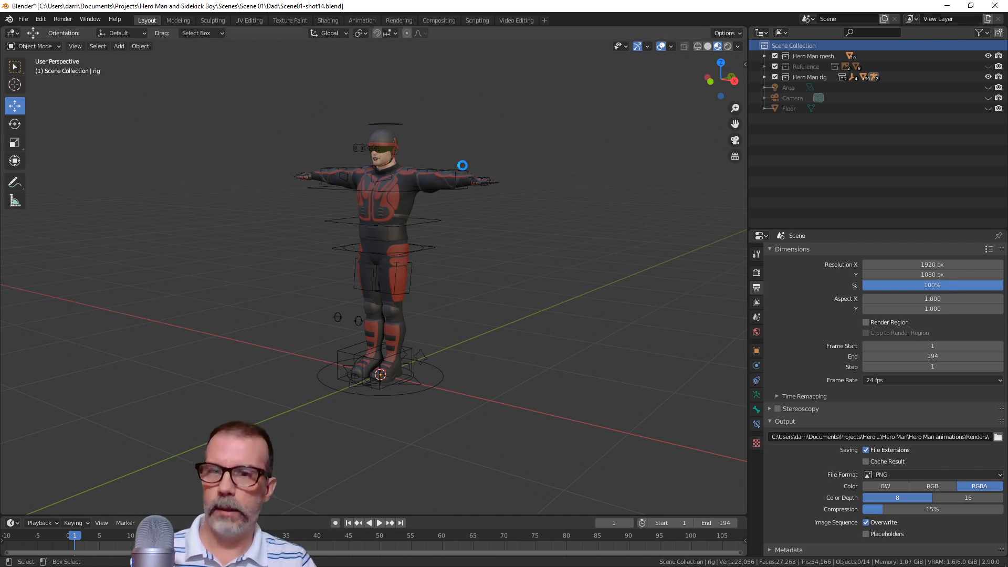
key("ctrl+s")
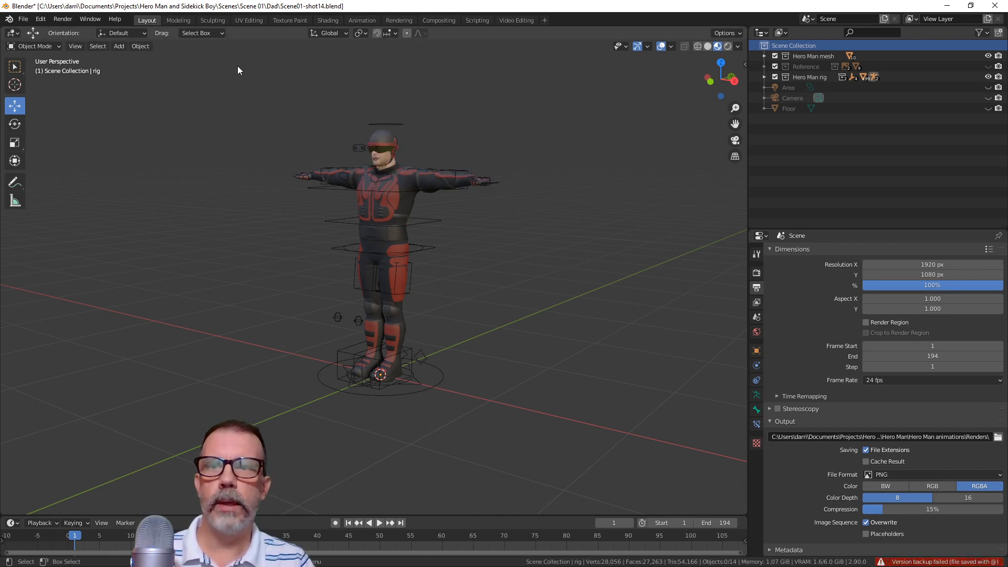
Save a new version of the file as Scene01-shot14_v2.blend in the Dad scene folder
mouse_move(68, 564)
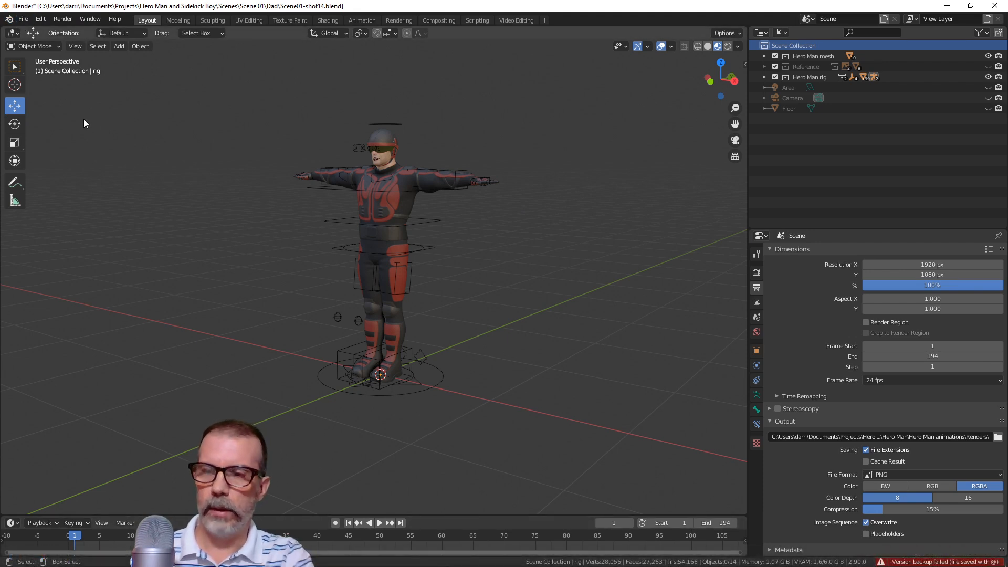
key("ctrl+shift+s")
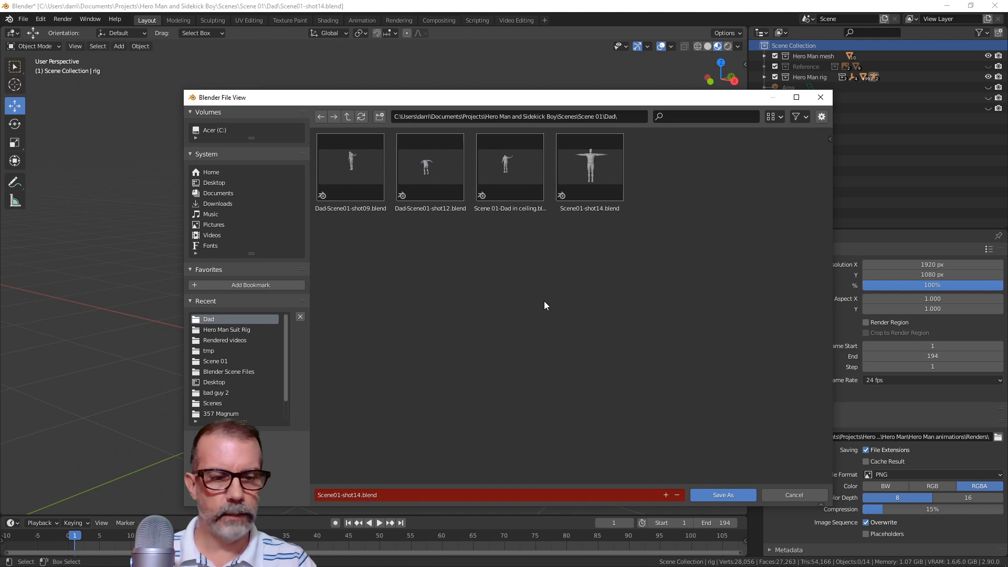
left_click(364, 496)
left_click(385, 494)
key("BackSpace")
key("BackSpace")
key("BackSpace")
key("BackSpace")
key("BackSpace")
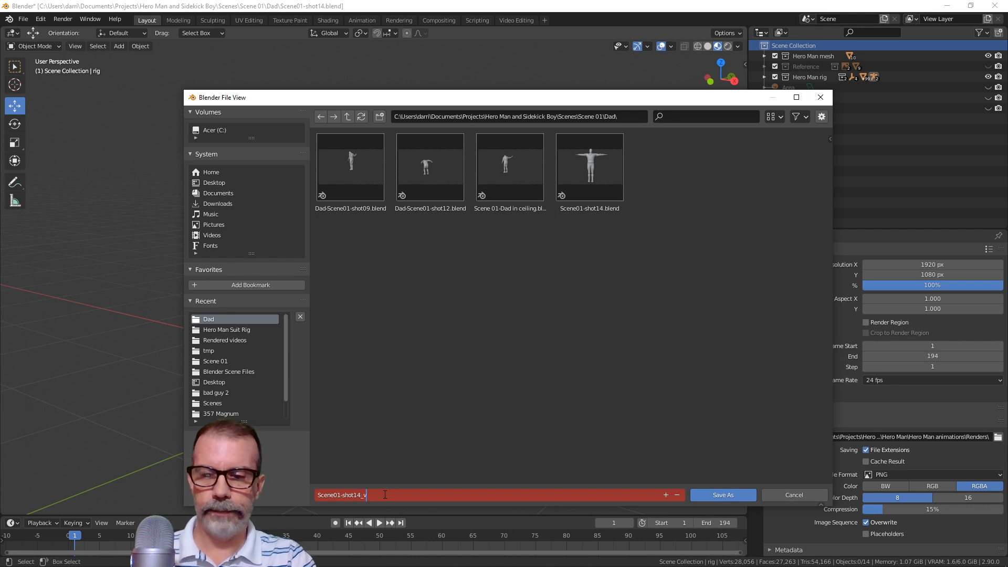
type("_v2")
key("Return")
left_click(721, 494)
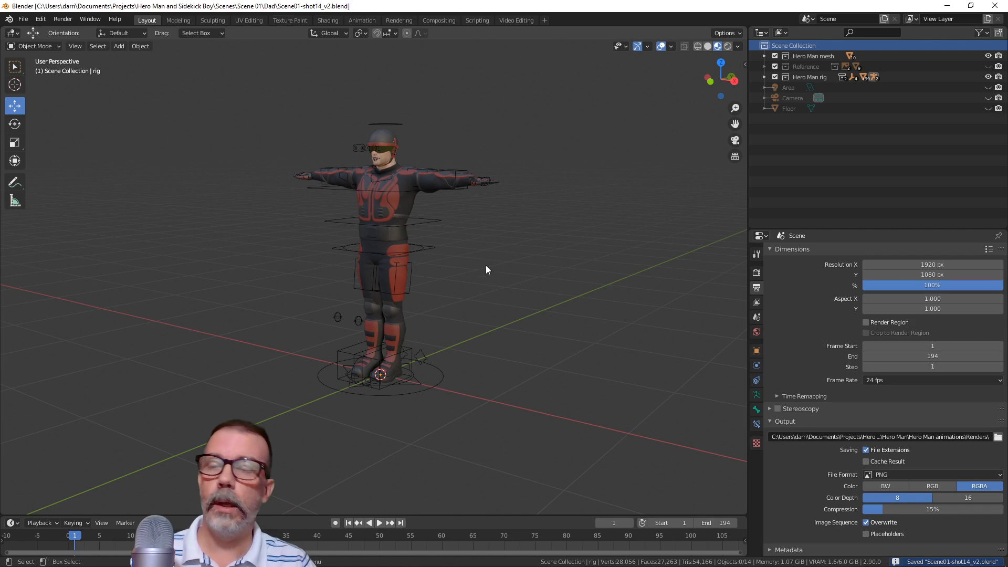
Import the motion capture file Scene 01-shot14.bvh from the Dad folder inside the project's Mocap data folder
left_click(23, 19)
mouse_move(54, 161)
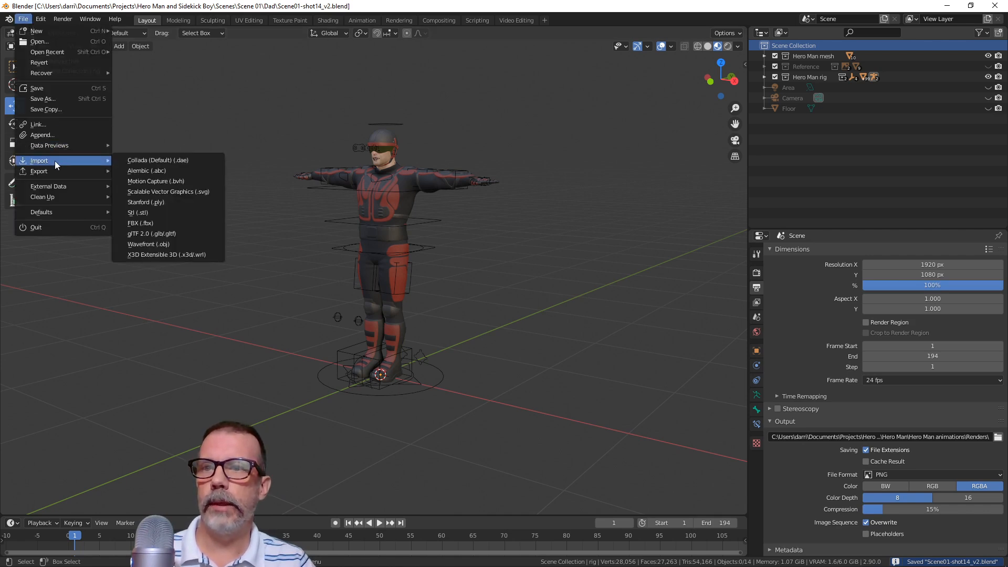
left_click(172, 181)
left_click(347, 117)
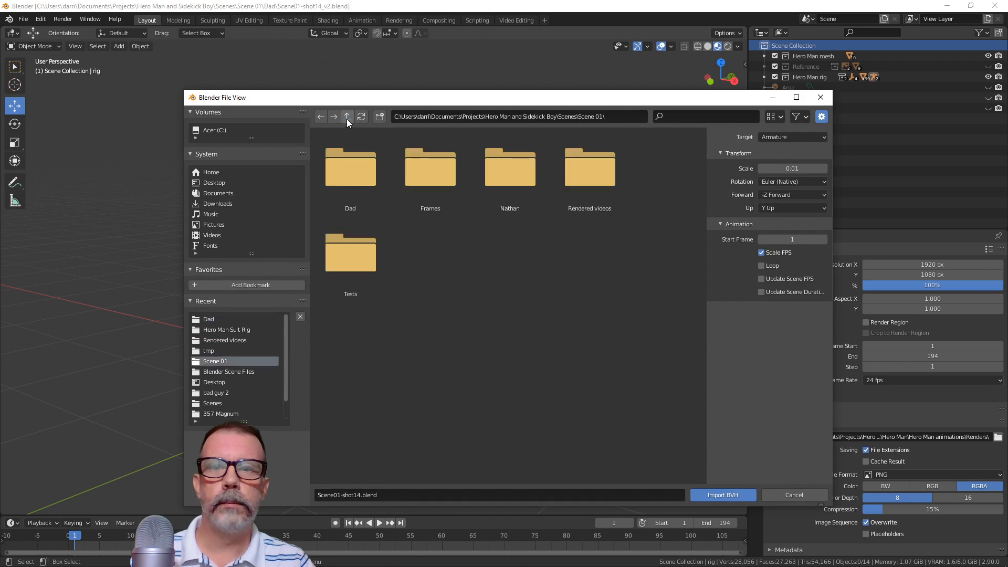
left_click(346, 117)
left_click(347, 118)
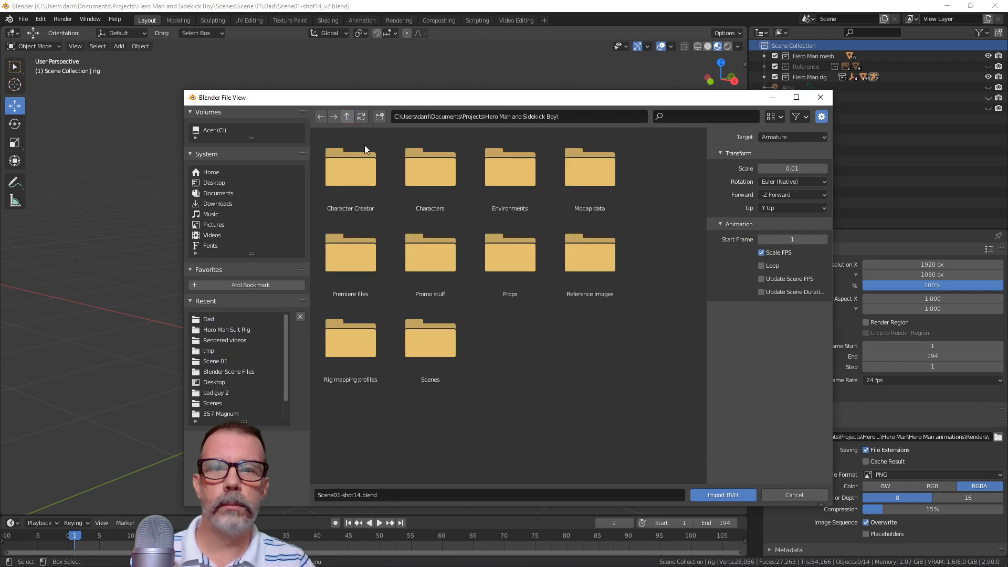
double_click(594, 175)
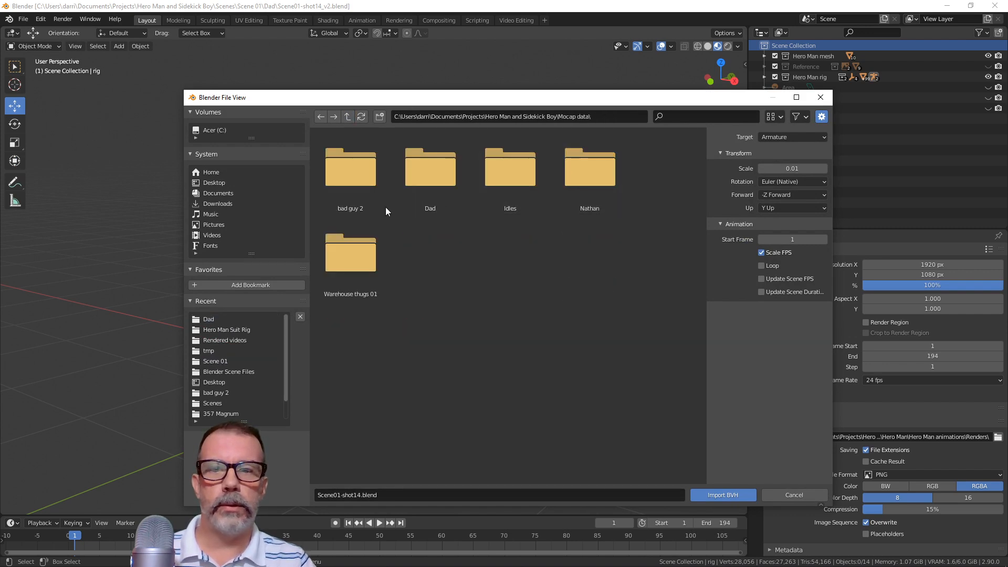
double_click(418, 175)
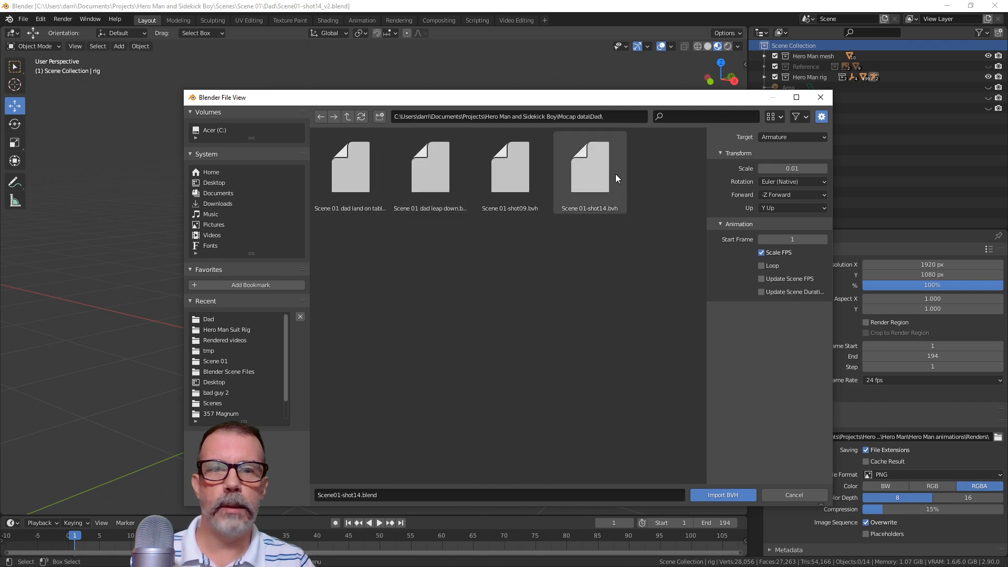
left_click(597, 174)
left_click_drag(572, 99, 524, 82)
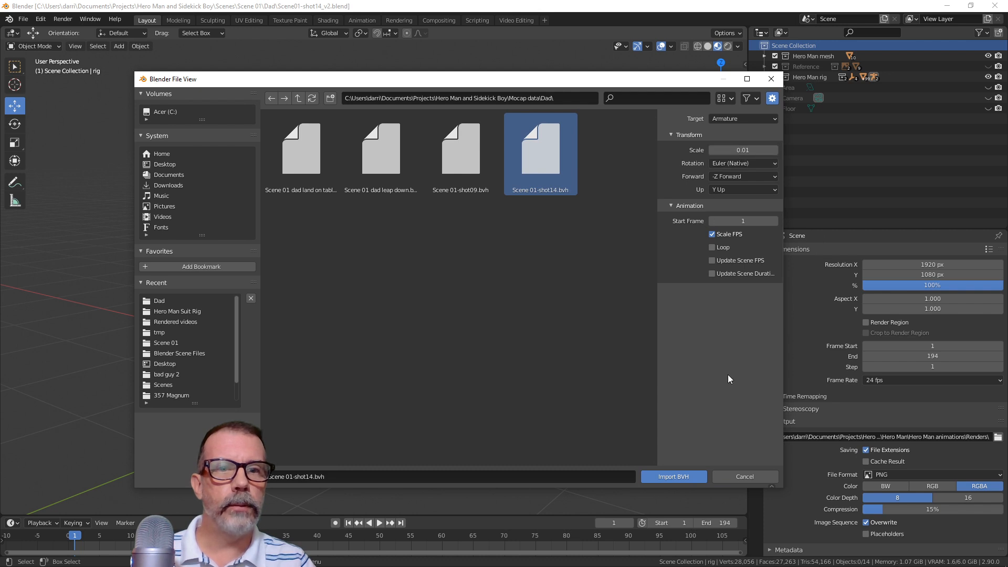
left_click(674, 476)
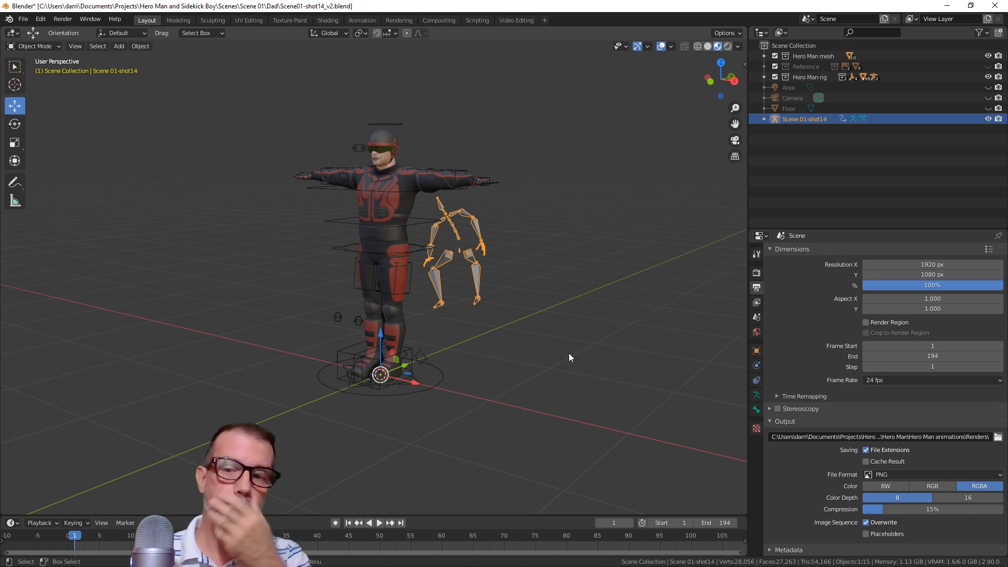
Look at the rig and imported armature from the front and set the transform pivot point to the 3D Cursor
middle_click_drag(531, 291, 523, 327)
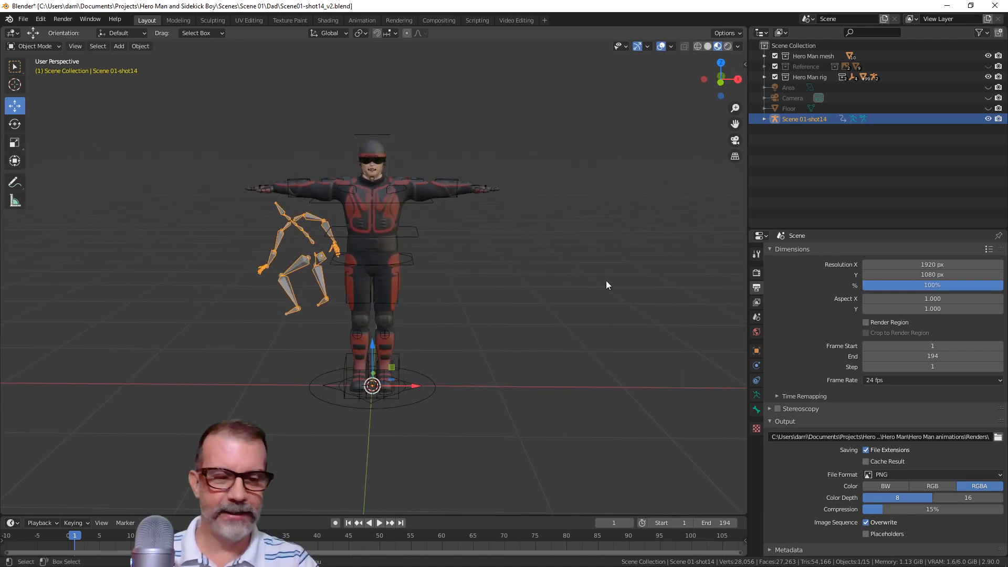
key("KP_1")
left_click(361, 34)
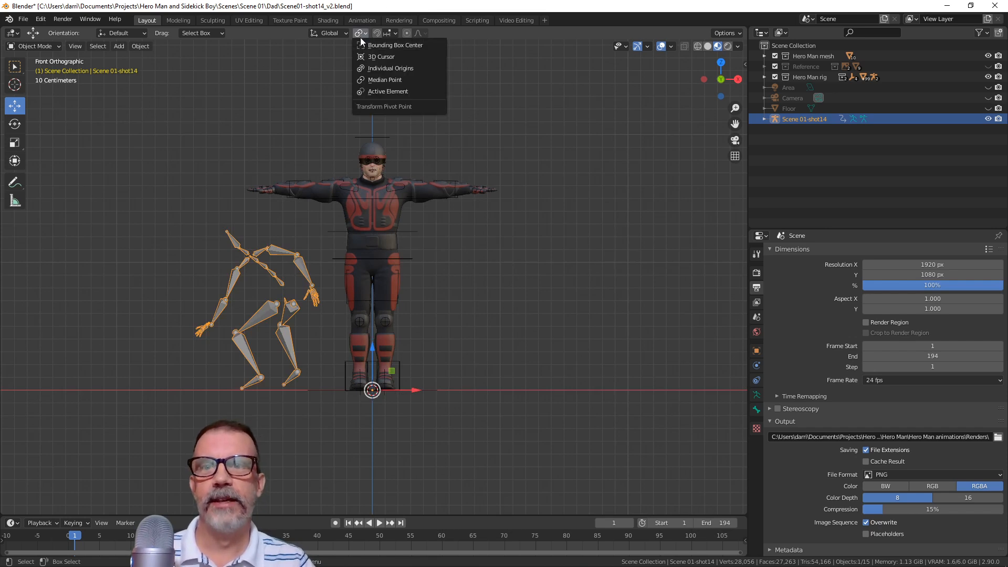
left_click(362, 56)
scroll(521, 292, "up", 2)
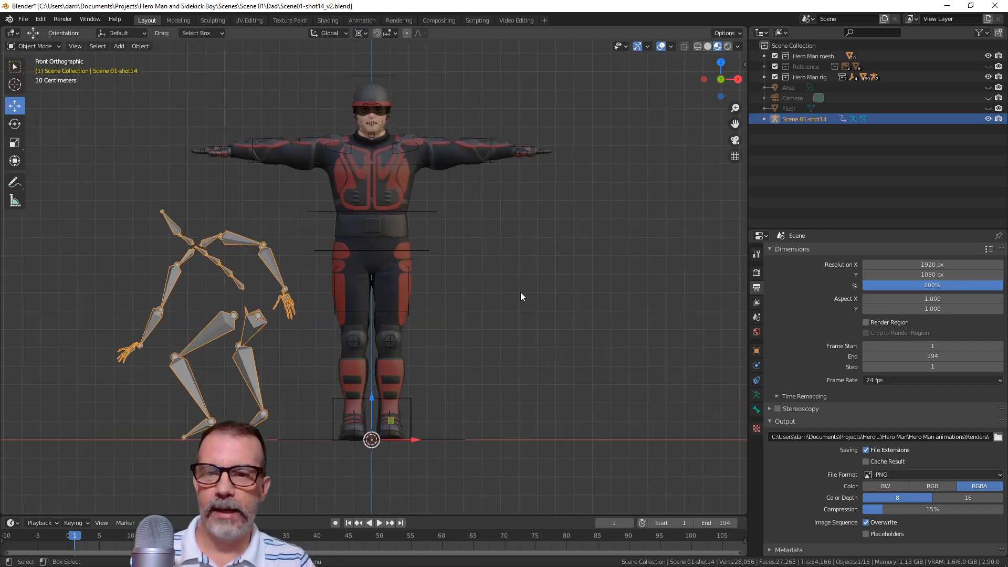
Enter Edit Mode on the Scene 01-shot14 armature and enable its In Front viewport display
key("Tab")
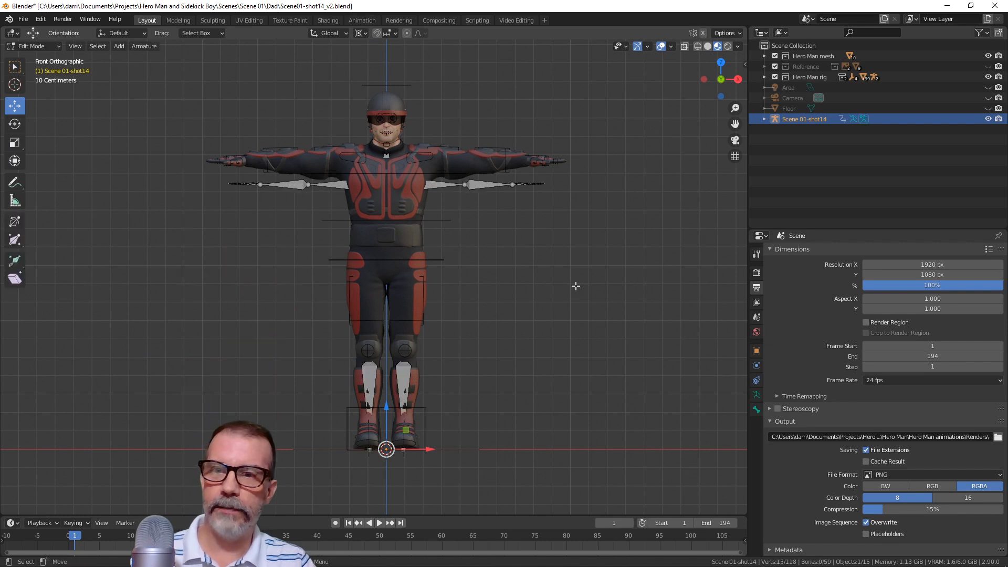
left_click(756, 350)
scroll(840, 456, "down", 1)
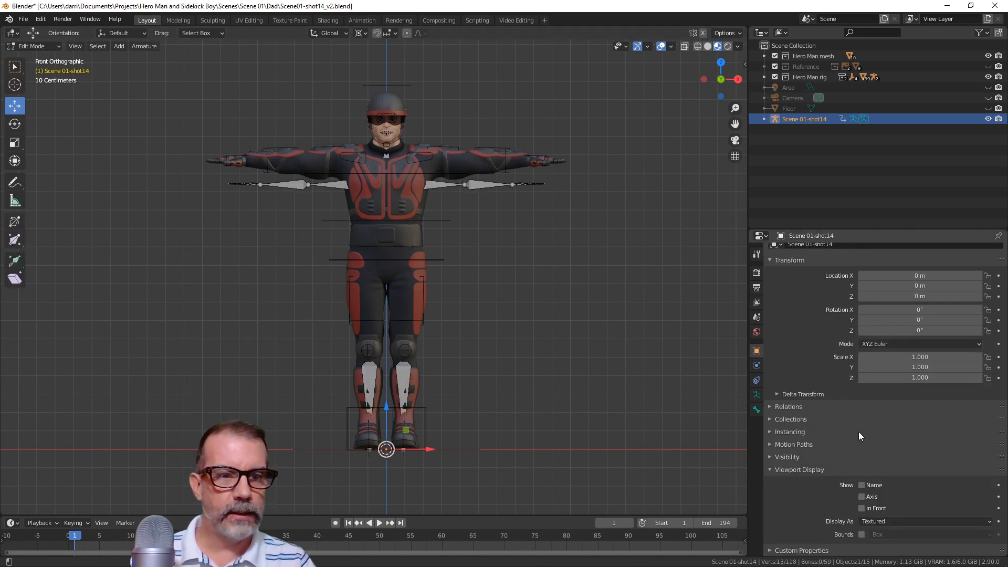
left_click(863, 508)
Scale all bones of the Scene 01-shot14 armature by about 1.093 to match Hero Man's body, and return to Object Mode
key("a")
key("s")
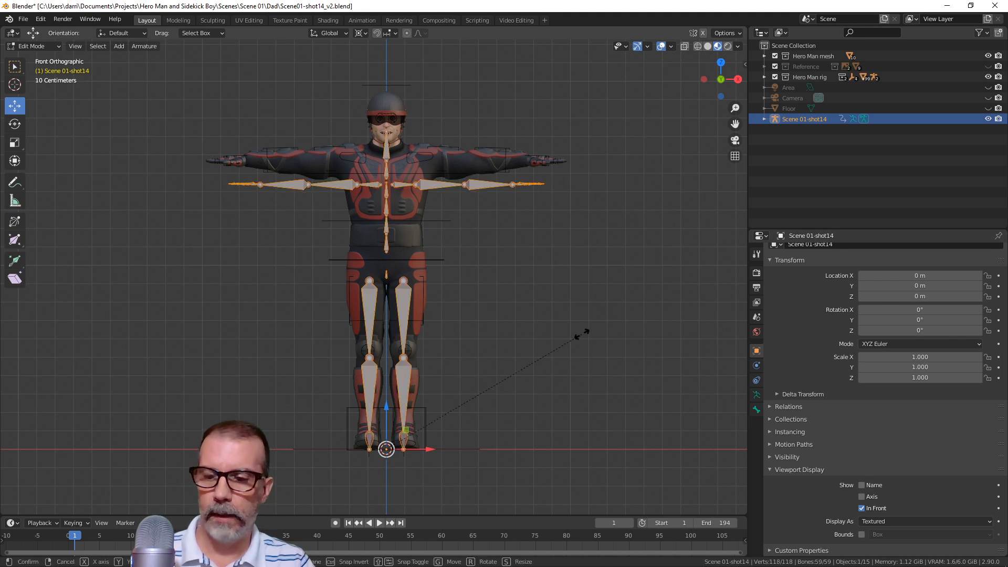
left_click(600, 323)
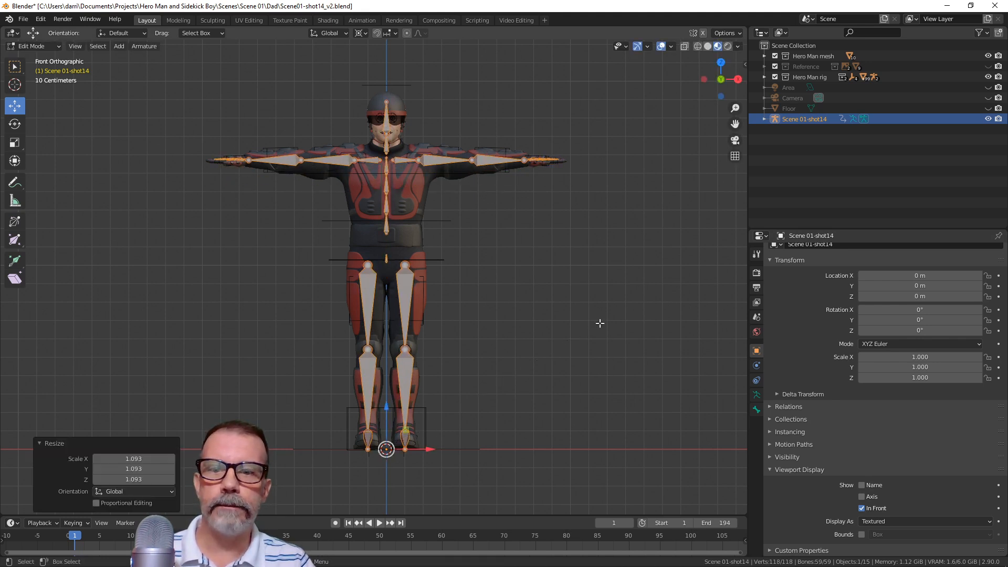
key("Tab")
Show the Auto-Rig Pro Remap settings beside the viewport, with the character and mocap armature in an angled view
scroll(591, 302, "down", 3)
middle_click_drag(589, 299, 532, 333)
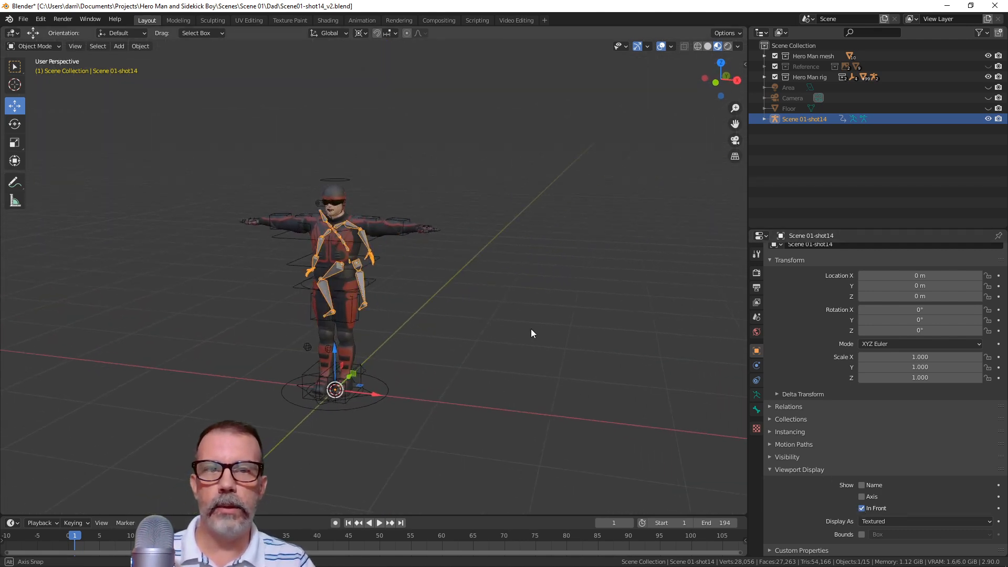
key("n")
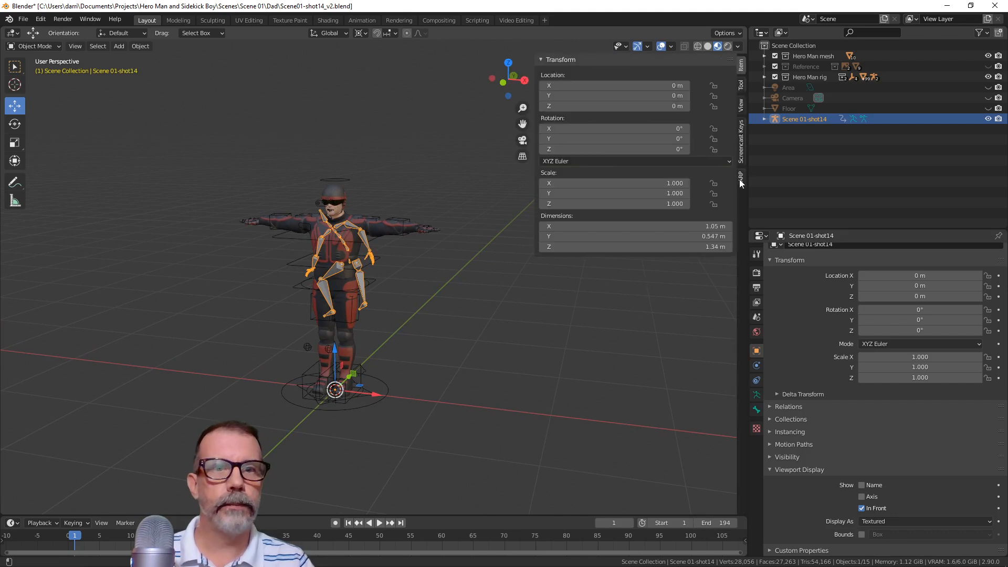
left_click(741, 179)
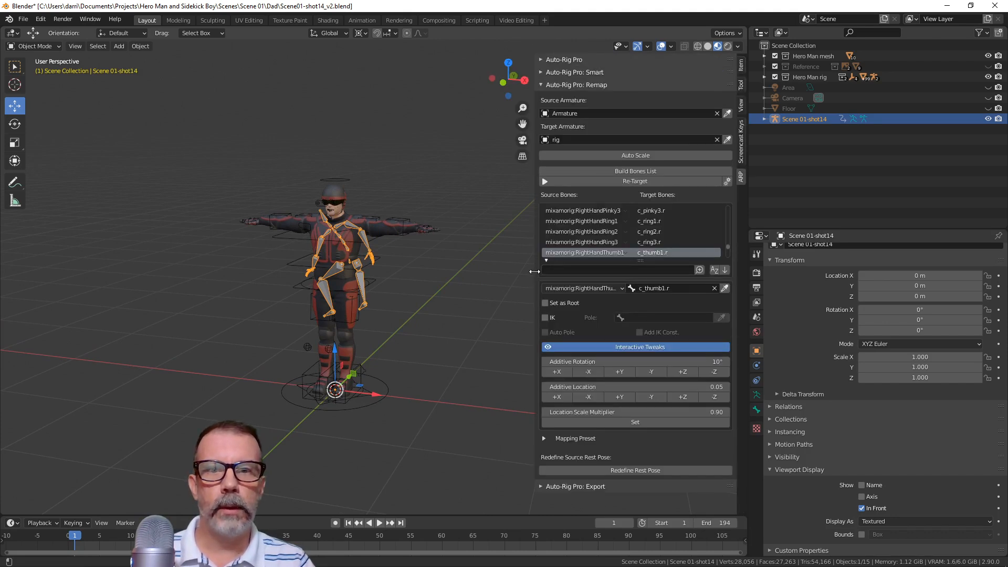
Clear the Remap source and target armatures and set Scene 01-shot14 as the source armature
left_click_drag(535, 272, 511, 271)
middle_click_drag(368, 315, 382, 332, "shift")
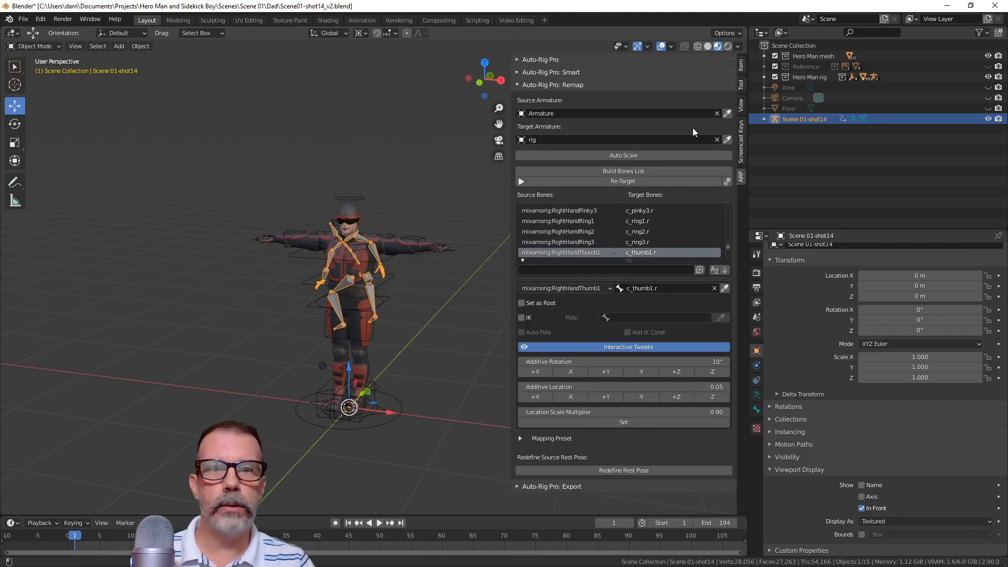
left_click(717, 114)
left_click(718, 140)
middle_click_drag(478, 203, 492, 212)
left_click(727, 113)
Set Hero Man's rig as the Remap target armature and build the bones list
left_click(395, 266)
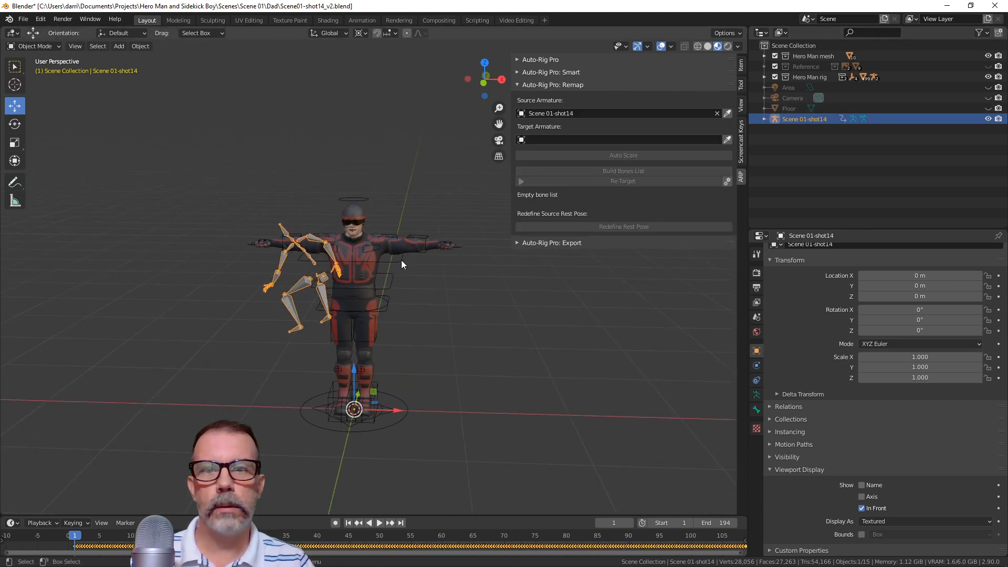
left_click(401, 260)
left_click(661, 171)
left_click(650, 171)
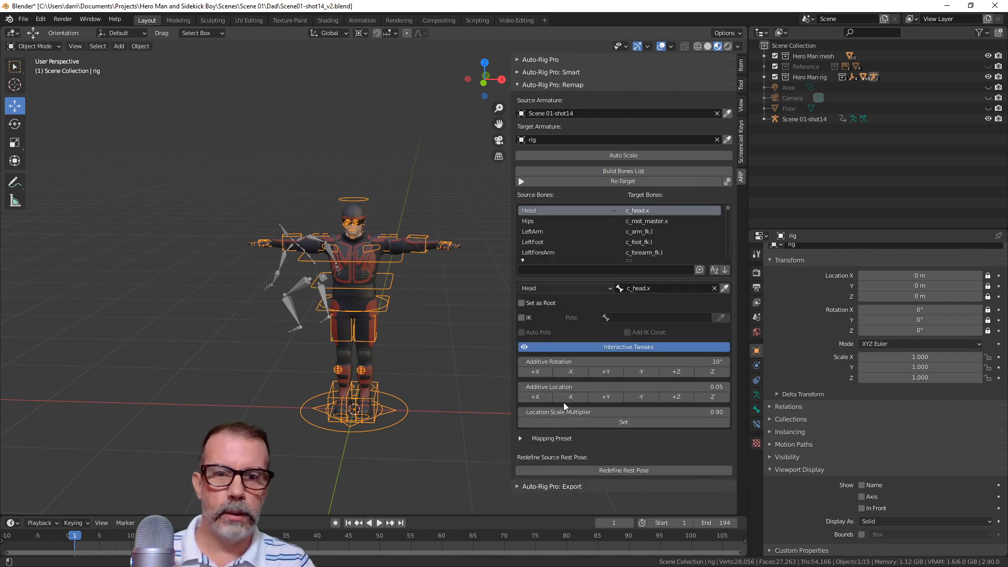
Import the mapping preset AutoRigPro and PN BVH.bmap from the project's Rig mapping profiles folder and select the Hips bone mapping
left_click(521, 439)
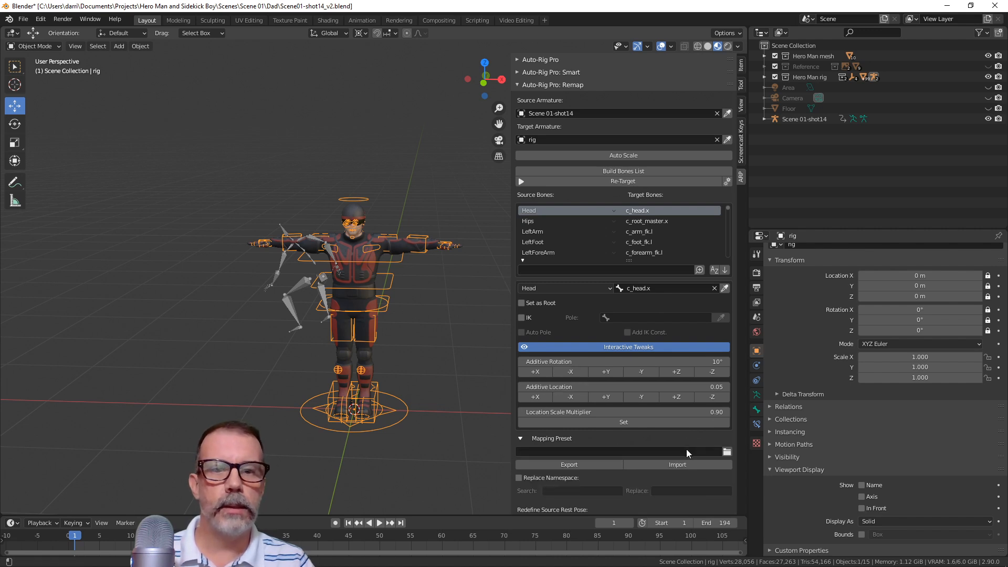
left_click(660, 466)
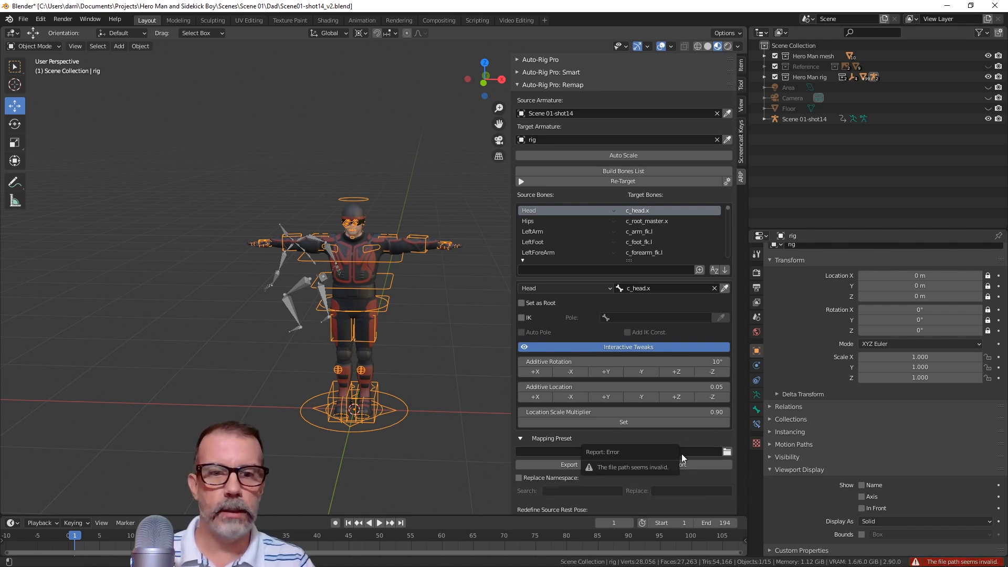
left_click(726, 453)
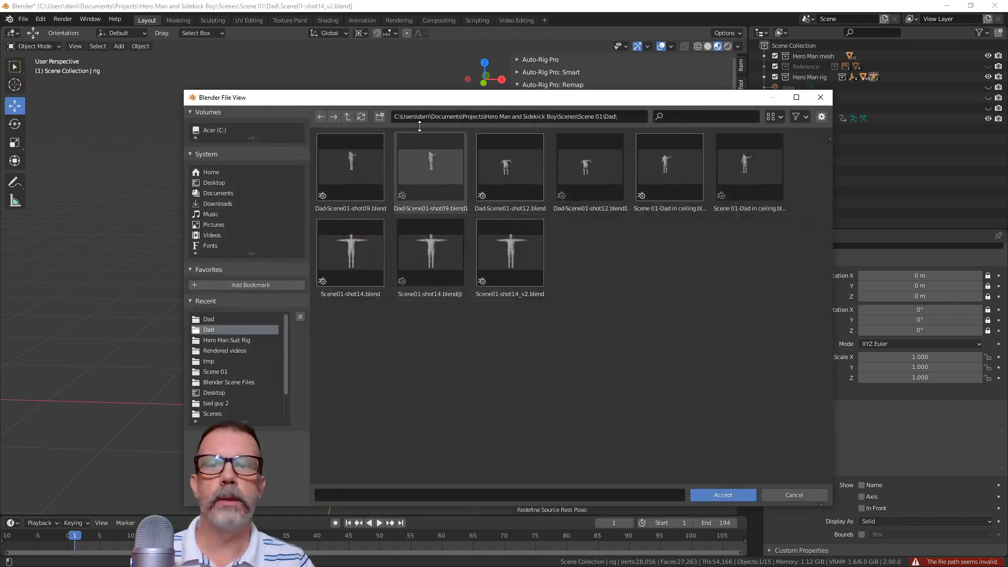
left_click(347, 116)
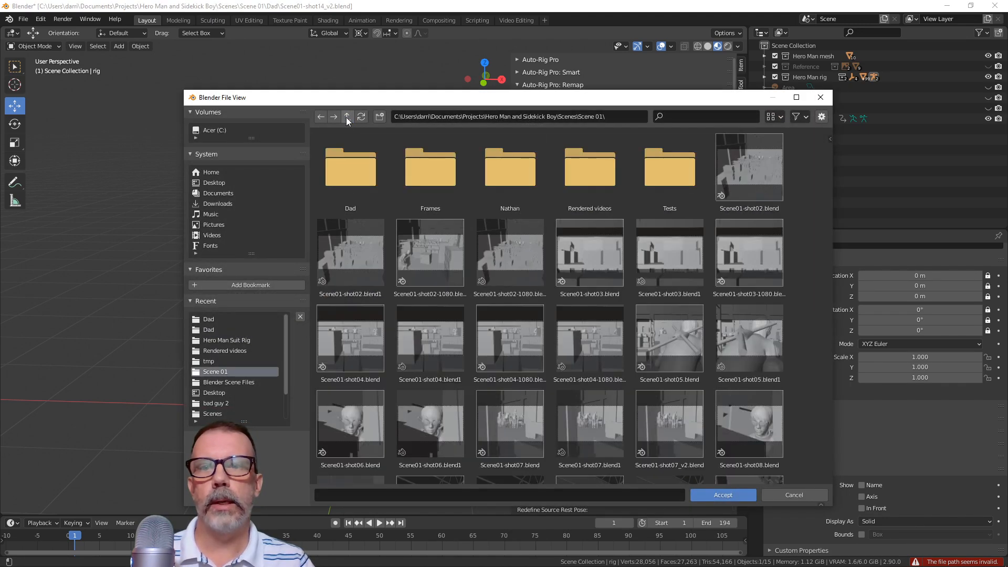
left_click(347, 118)
left_click(347, 117)
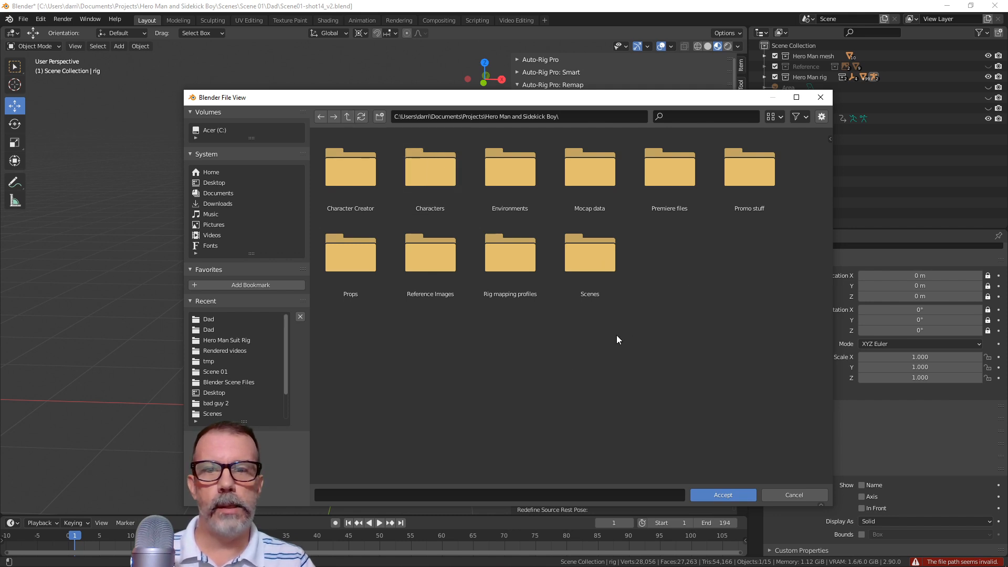
double_click(511, 257)
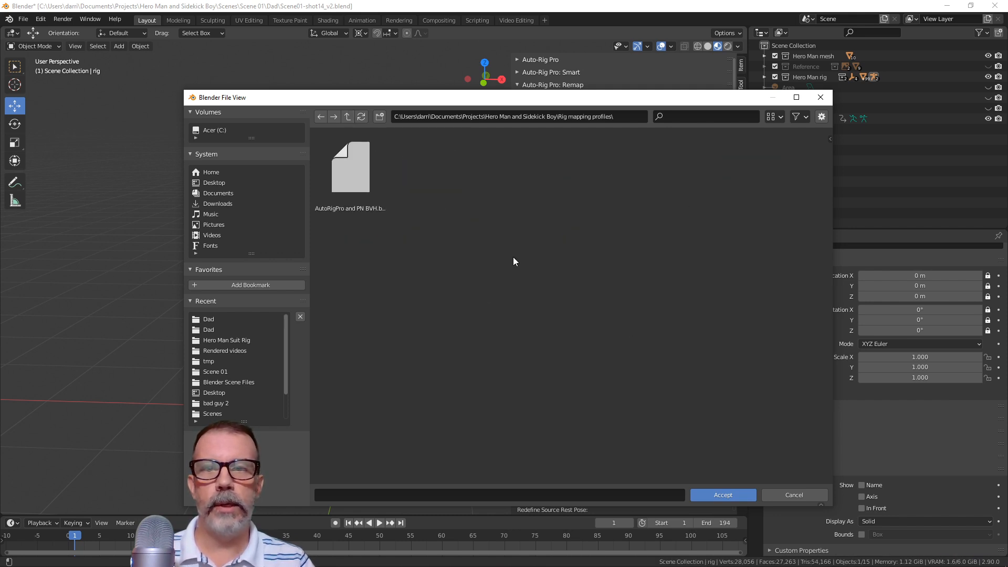
left_click(359, 181)
left_click(732, 496)
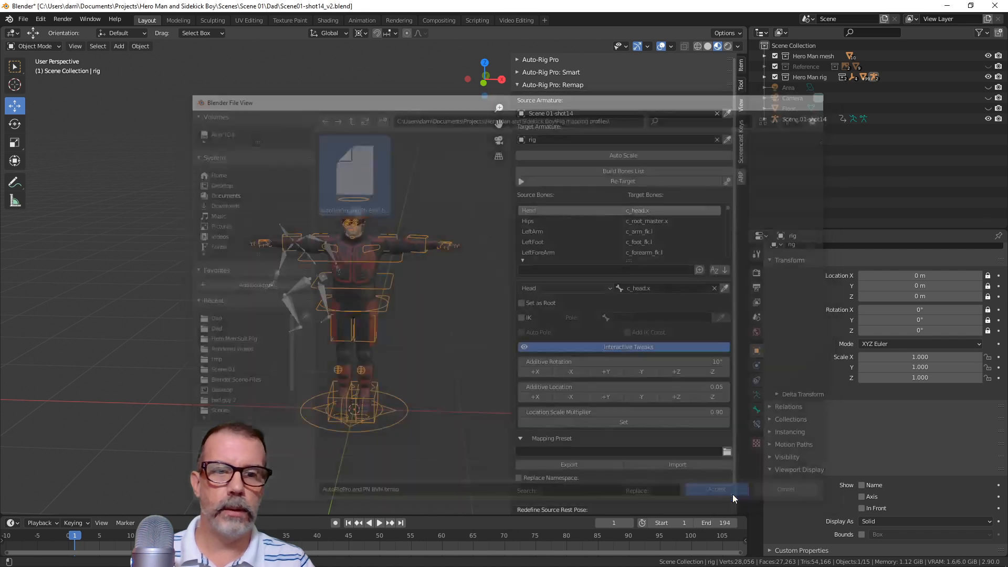
left_click(673, 464)
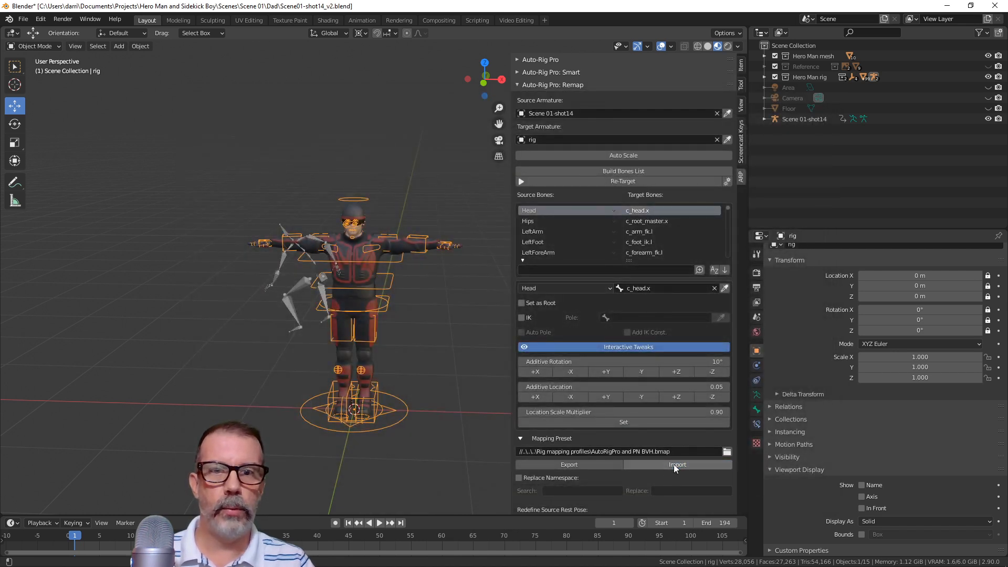
left_click(656, 222)
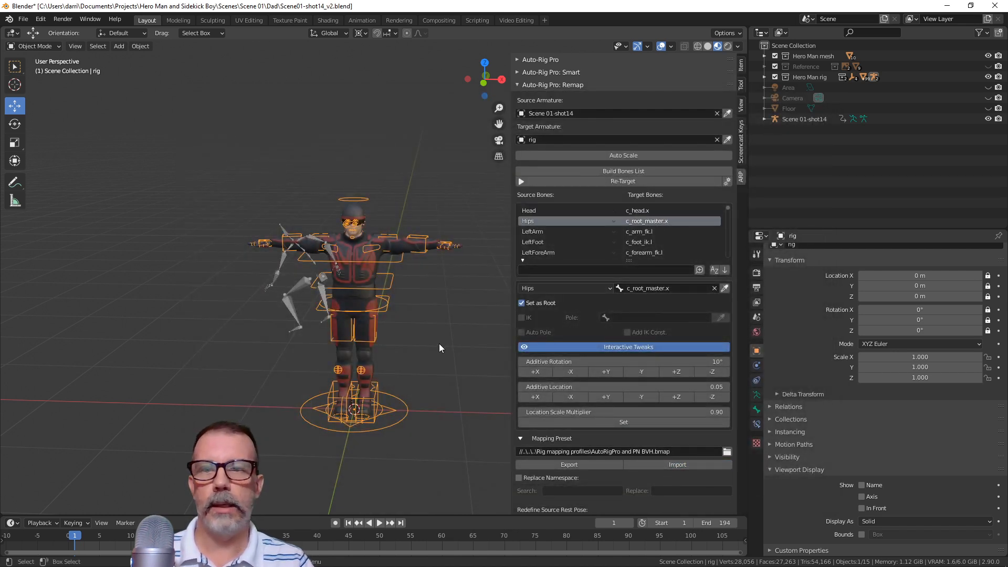
Set the animation's end frame to 300 and retarget the Scene 01-shot14 motion onto Hero Man's rig
scroll(470, 341, "up", 5)
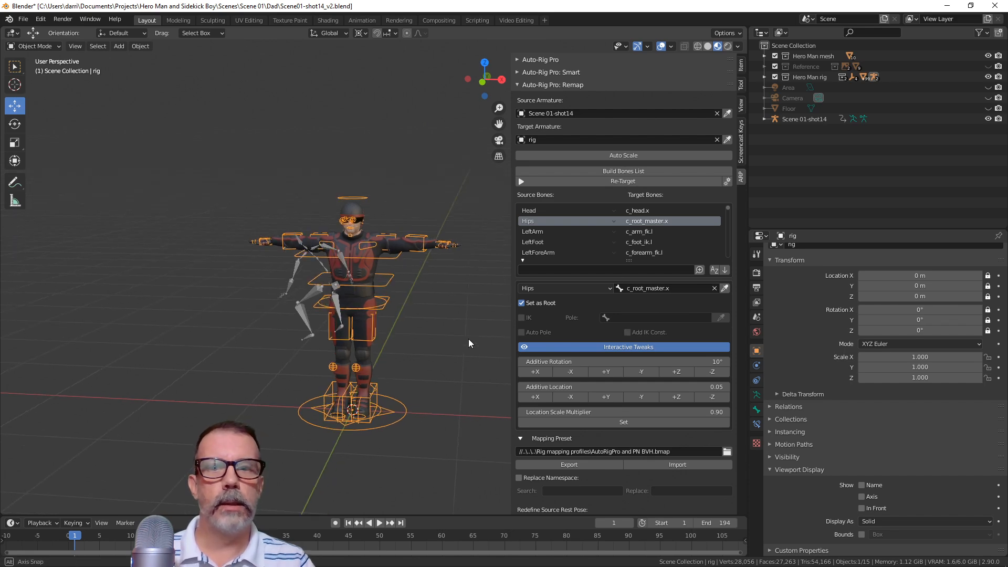
middle_click_drag(465, 330, 422, 287, "shift")
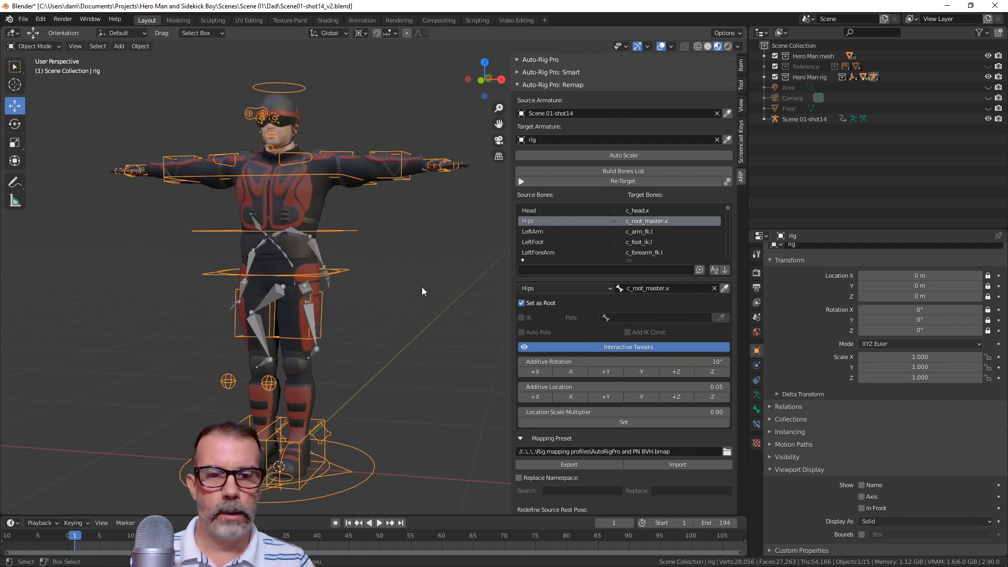
left_click(638, 180)
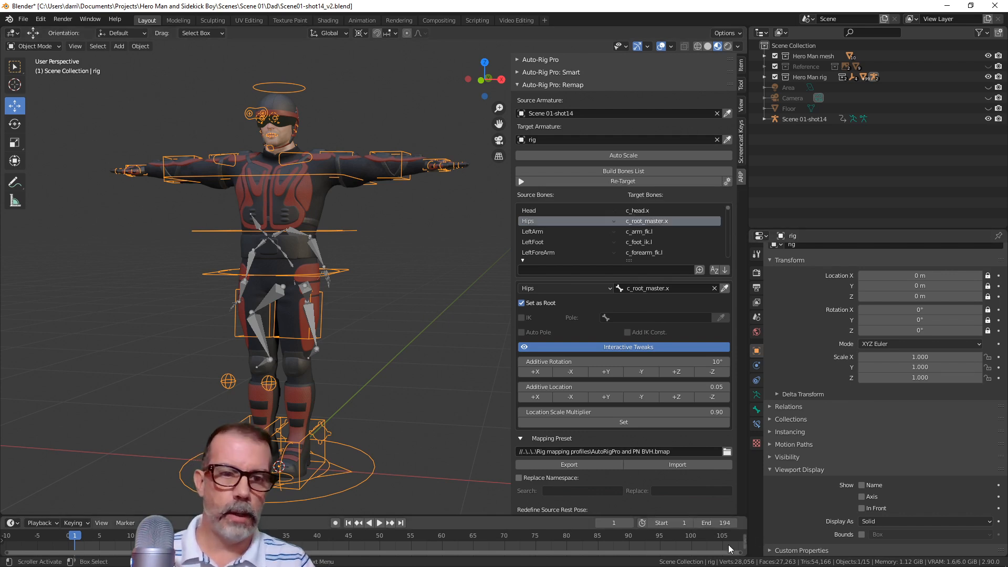
left_click(715, 524)
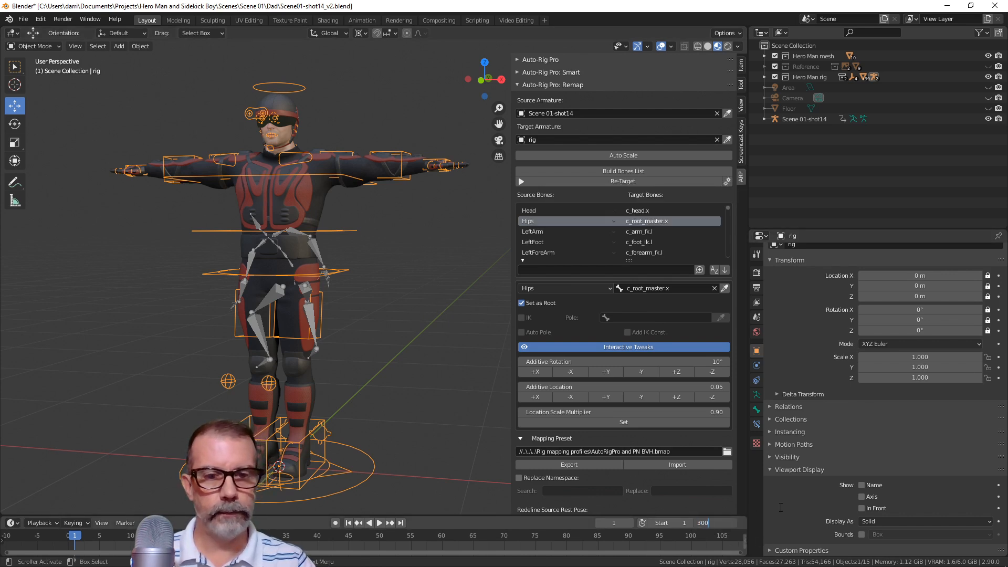
key("Return")
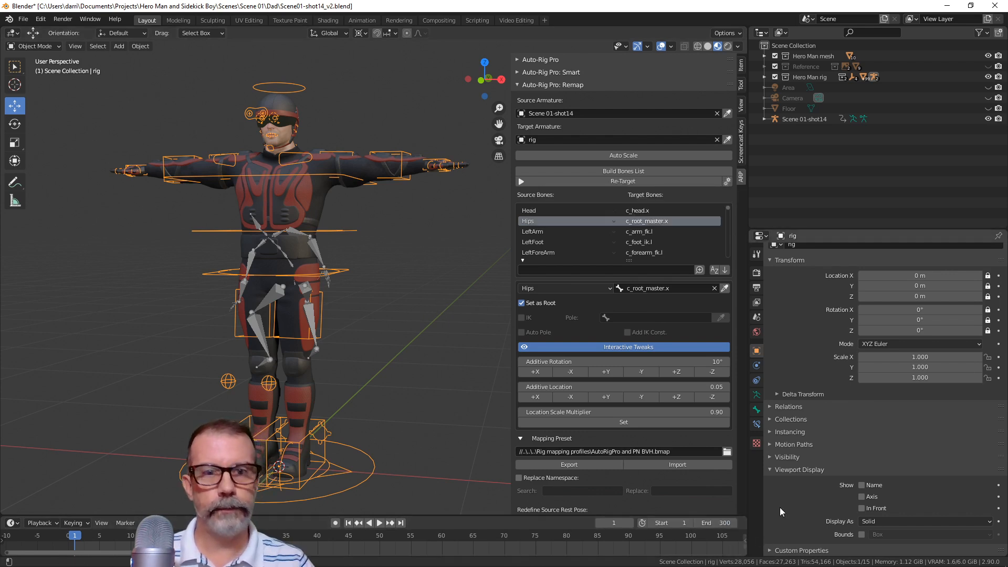
left_click(644, 181)
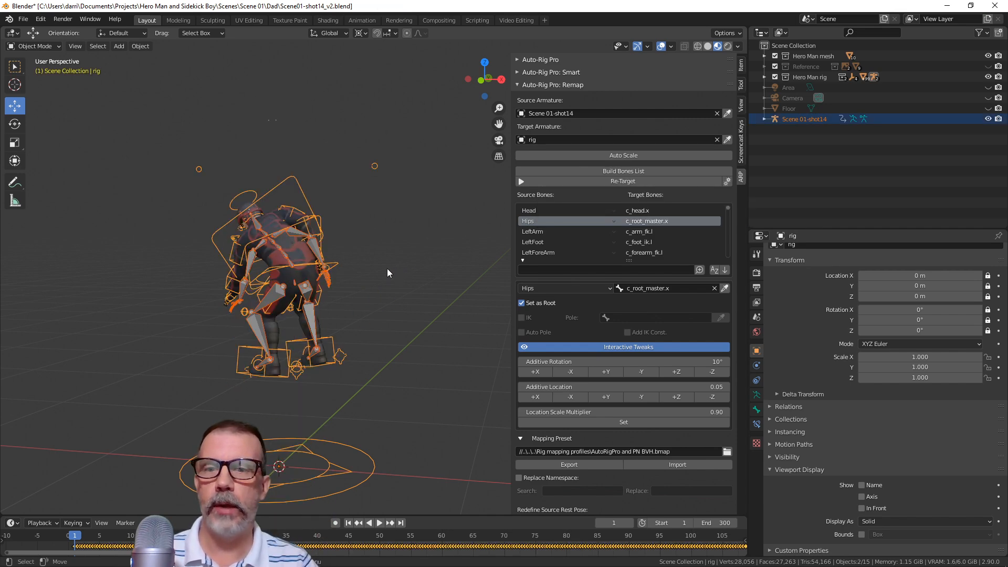
Examine the retargeted character from the side and play back the start of its animation against the mocap armature
scroll(349, 320, "up", 5)
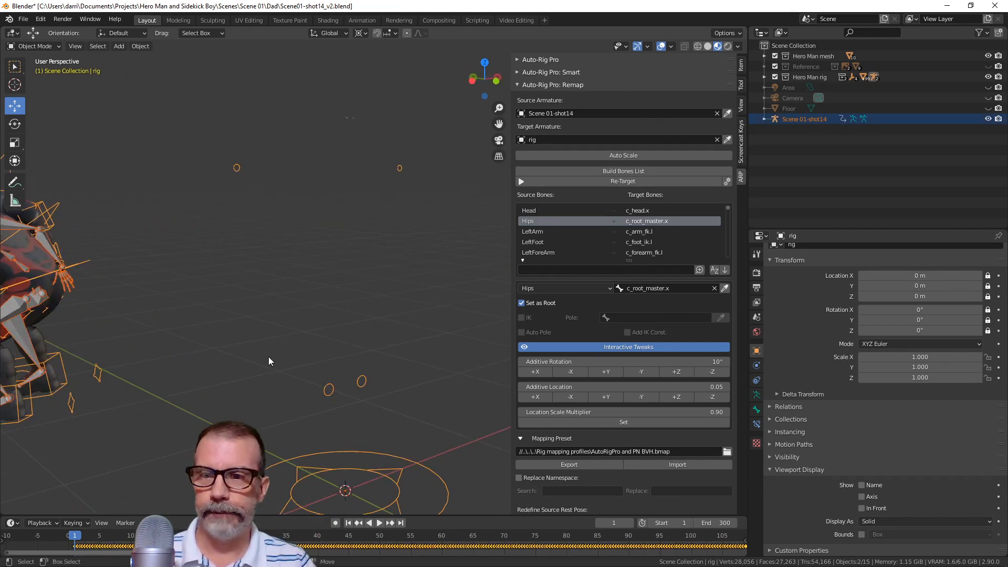
scroll(442, 283, "down", 6)
scroll(376, 309, "up", 1)
scroll(376, 315, "up", 1)
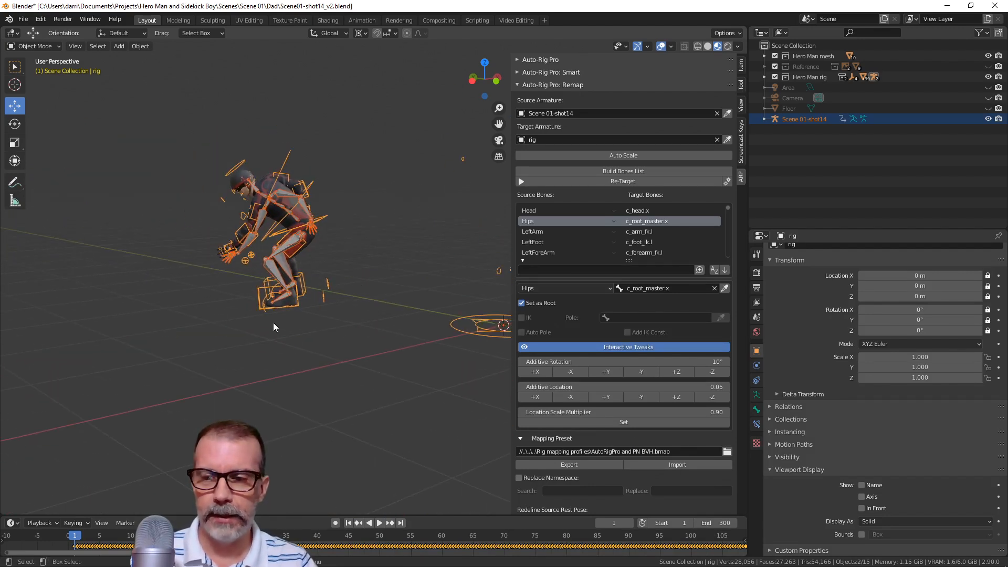
scroll(304, 373, "up", 2)
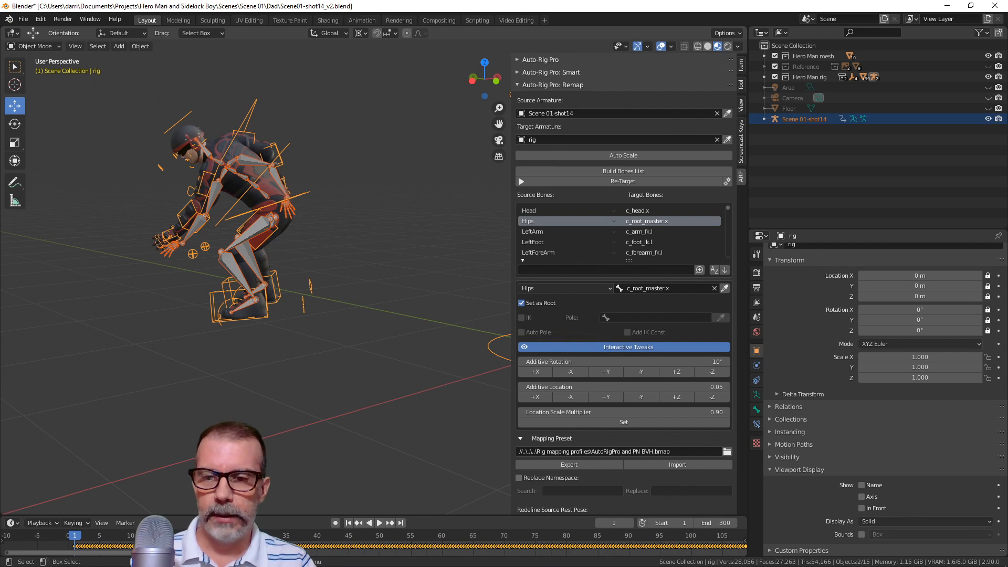
key("space")
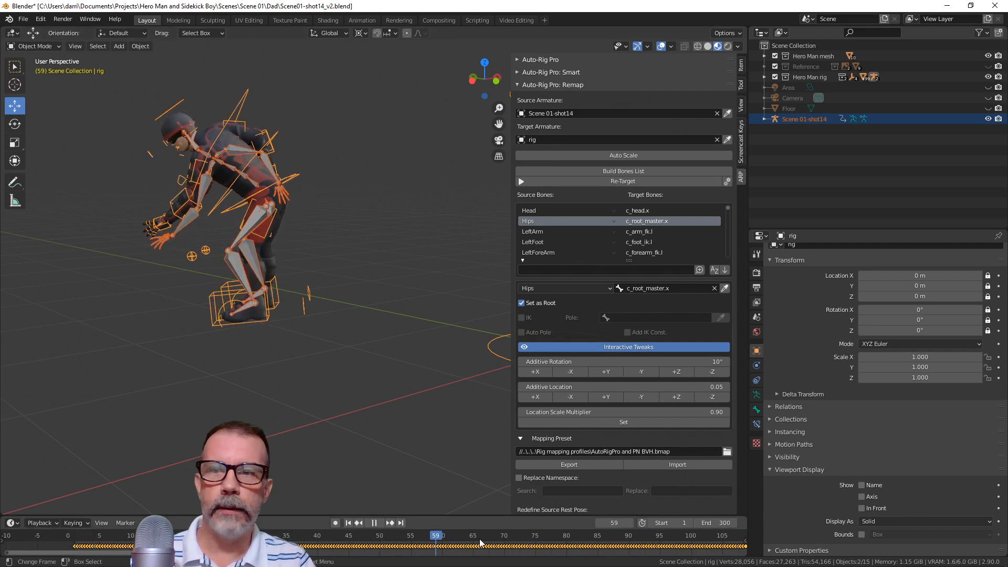
key("space")
Fit the whole keyframe range in the timeline and play the retargeted animation, stopping at frame 131
scroll(499, 546, "down", 3)
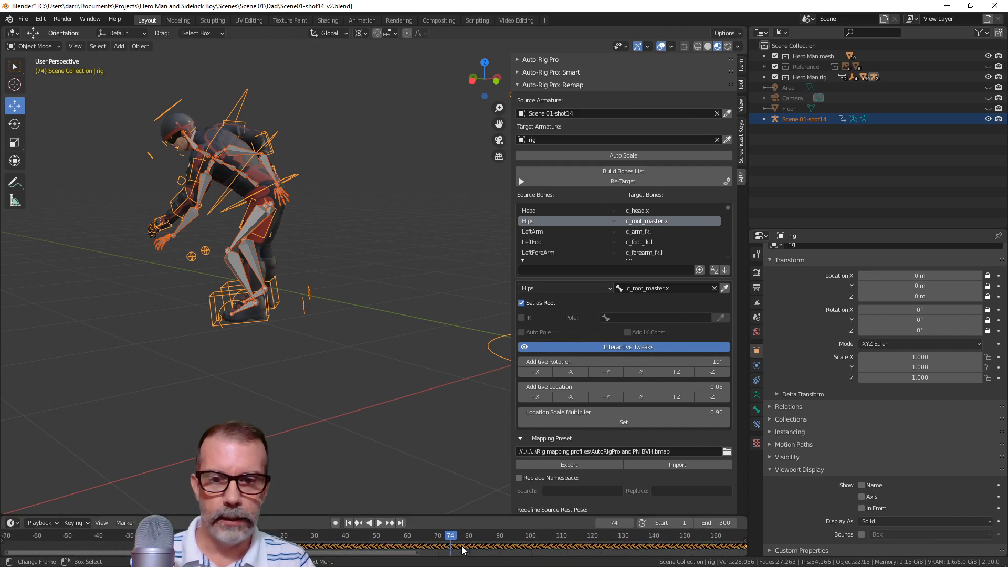
key("Home")
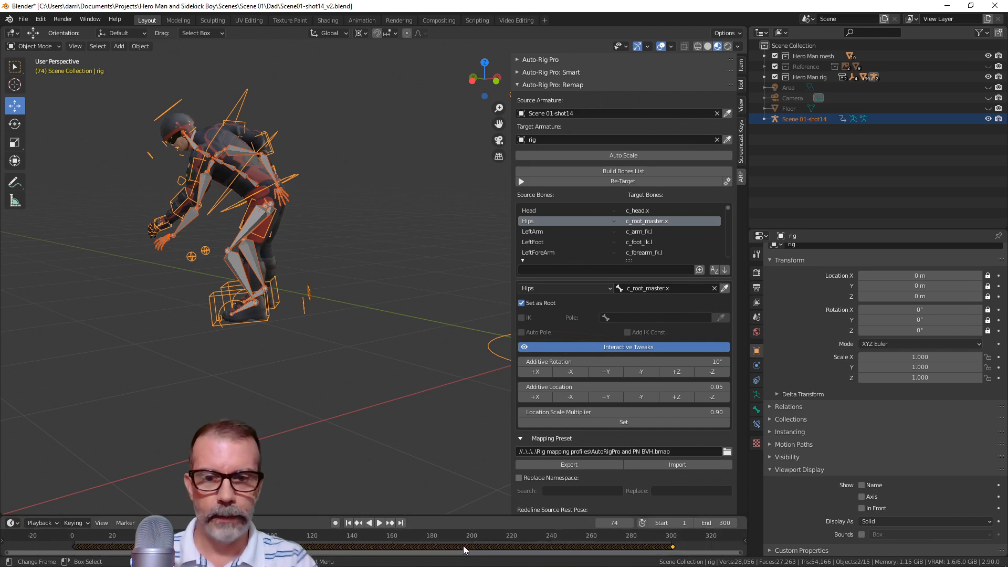
scroll(452, 548, "up", 2)
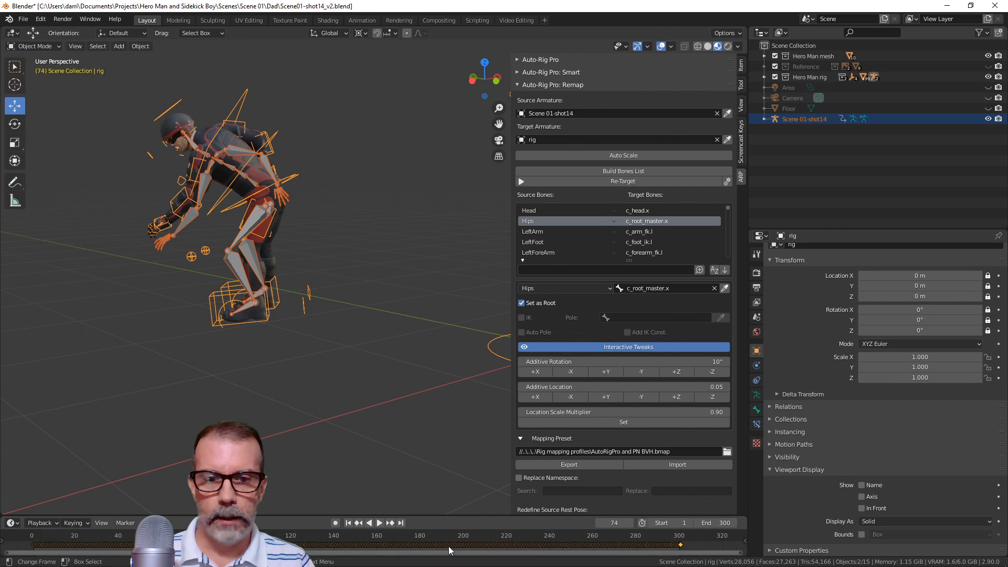
key("space")
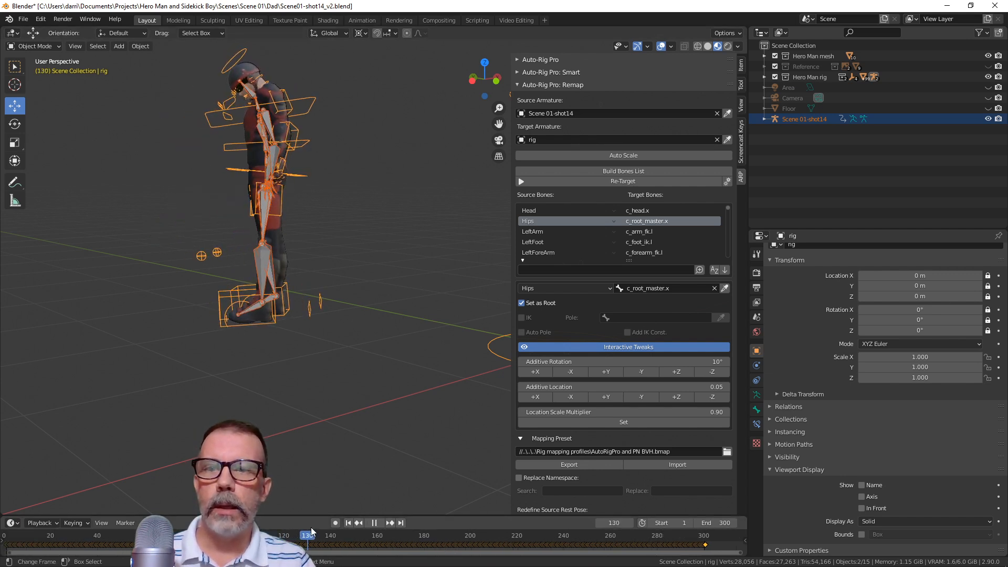
key("space")
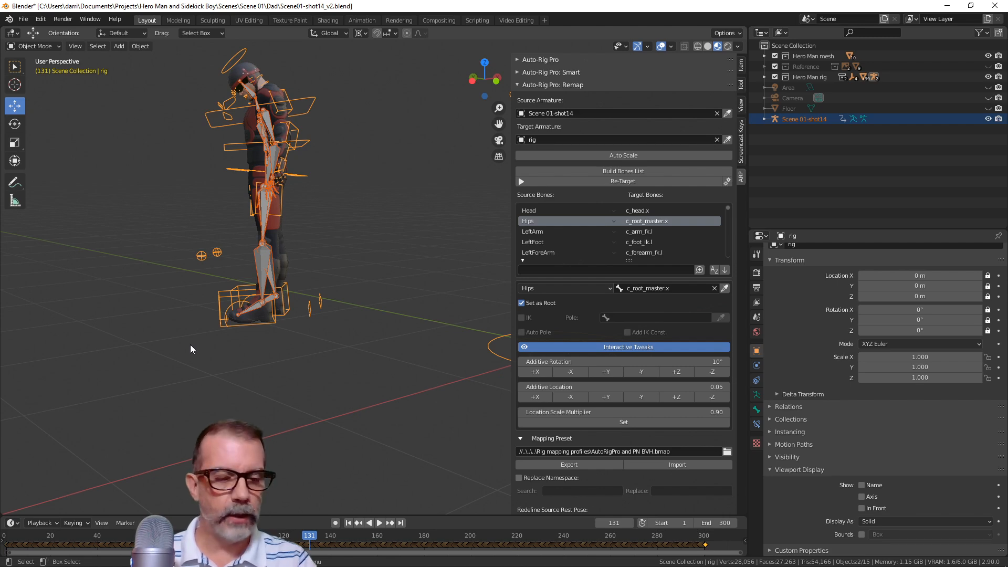
Examine the character's feet against the ground line up close in the right orthographic view
key("KP_3")
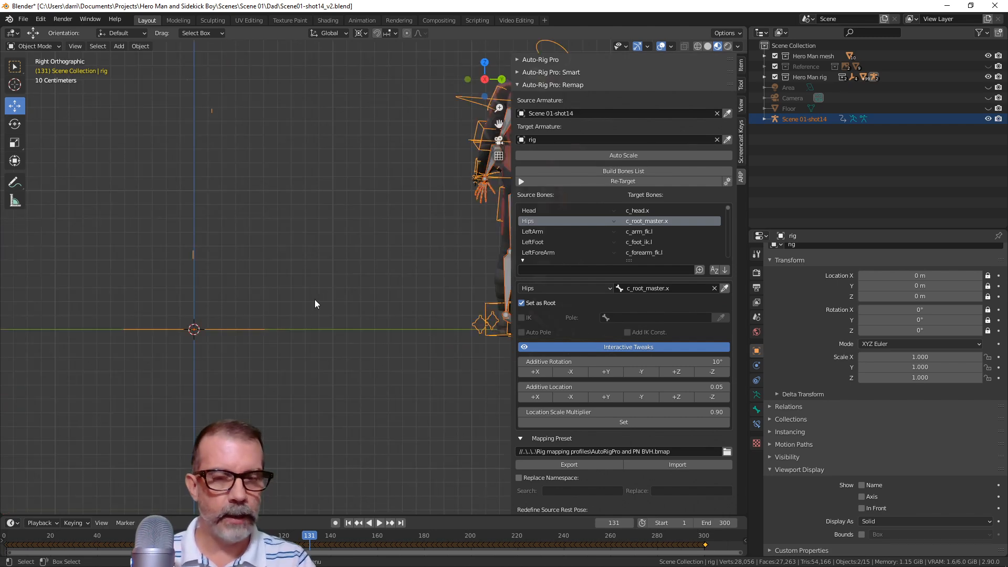
scroll(314, 299, "down", 2)
key("KP_Decimal")
scroll(260, 319, "up", 4)
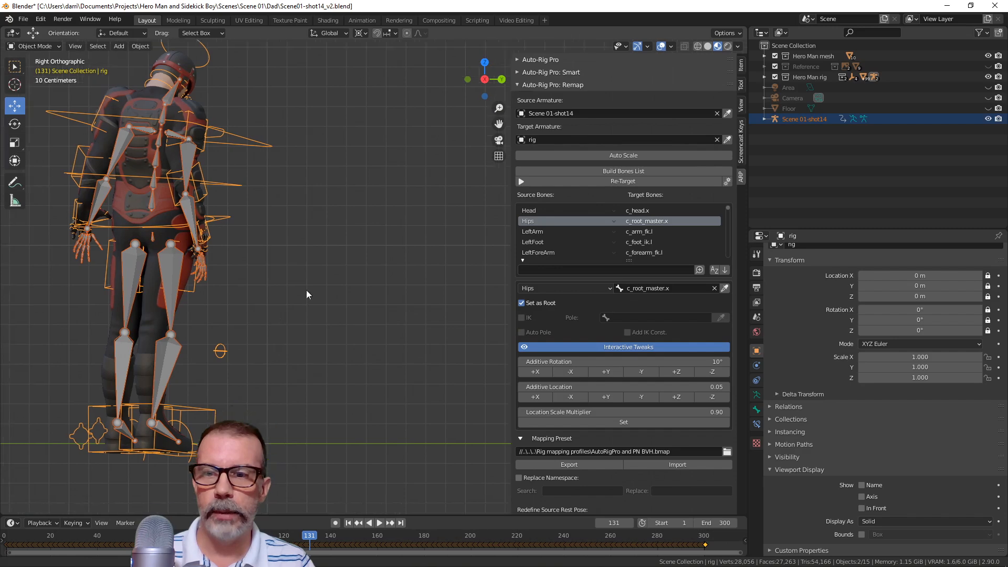
scroll(285, 341, "up", 5)
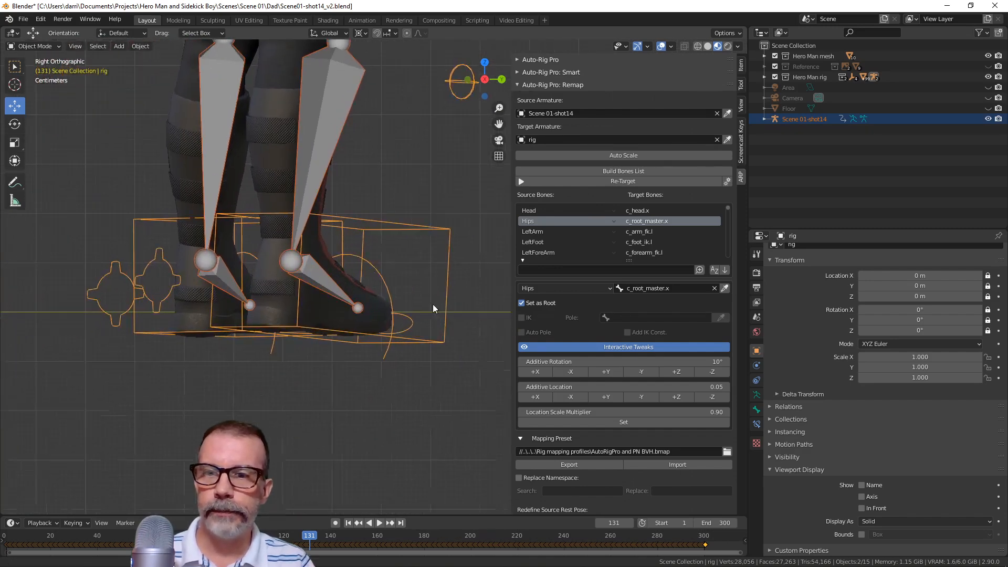
Enter Pose Mode and select the right foot's IK control, c_foot_ik.r, keeping both feet in close view
left_click(42, 49)
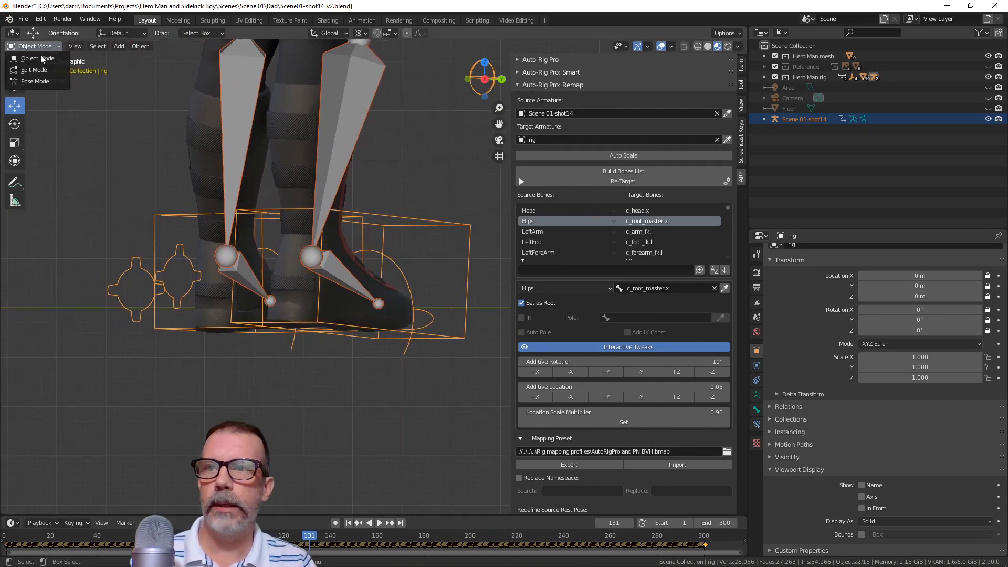
left_click(42, 81)
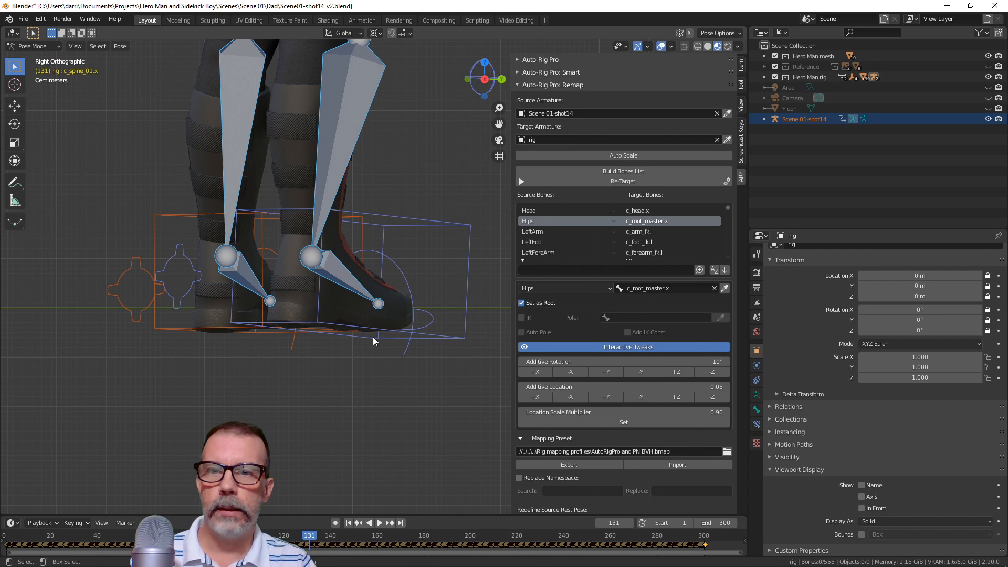
left_click(464, 347)
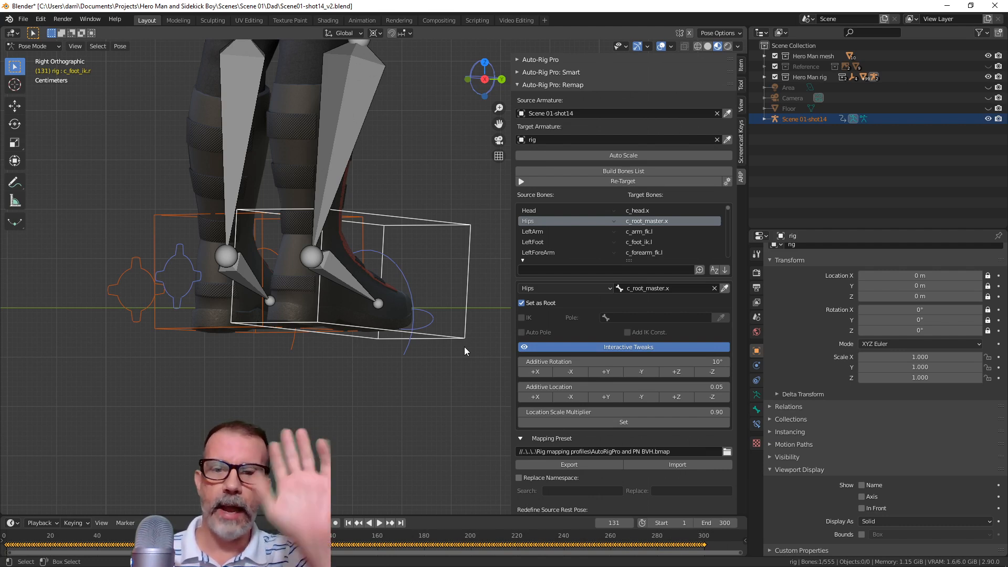
middle_click_drag(342, 367, 389, 355, "shift")
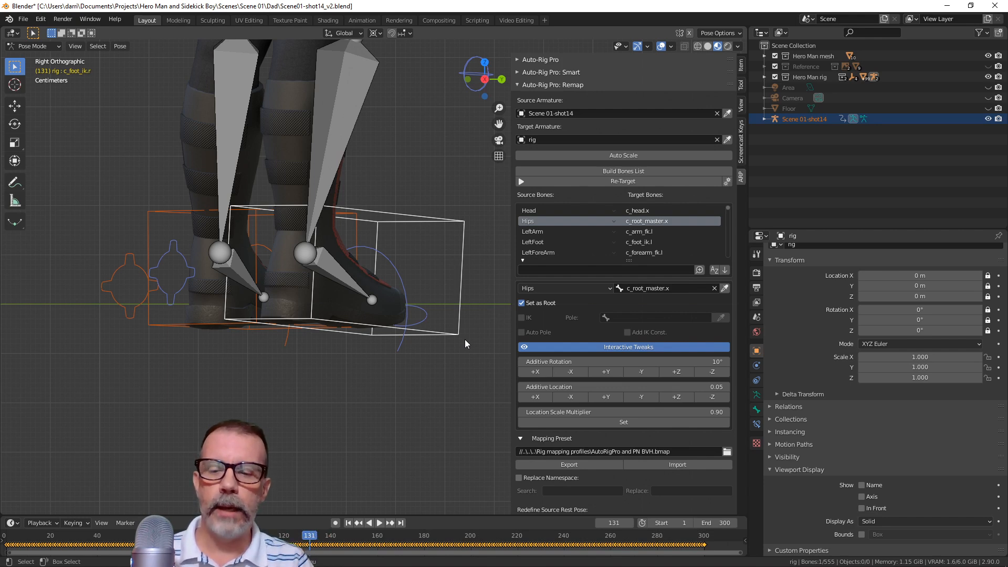
scroll(404, 373, "up", 3)
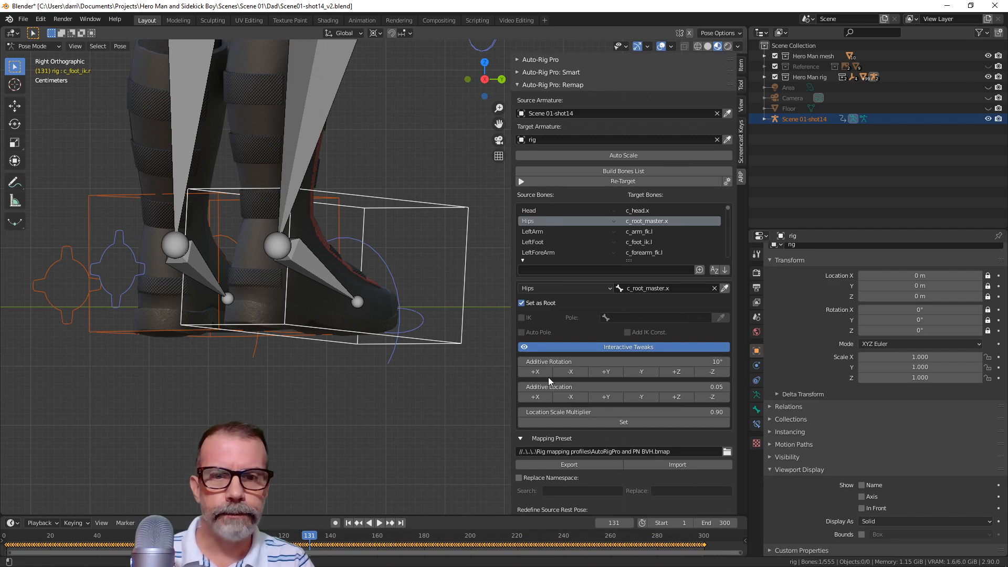
Filter the Remap bones list by "foot" and make the RightFoot to c_foot_ik.r mapping active
left_click(542, 269)
type("foot")
key("Return")
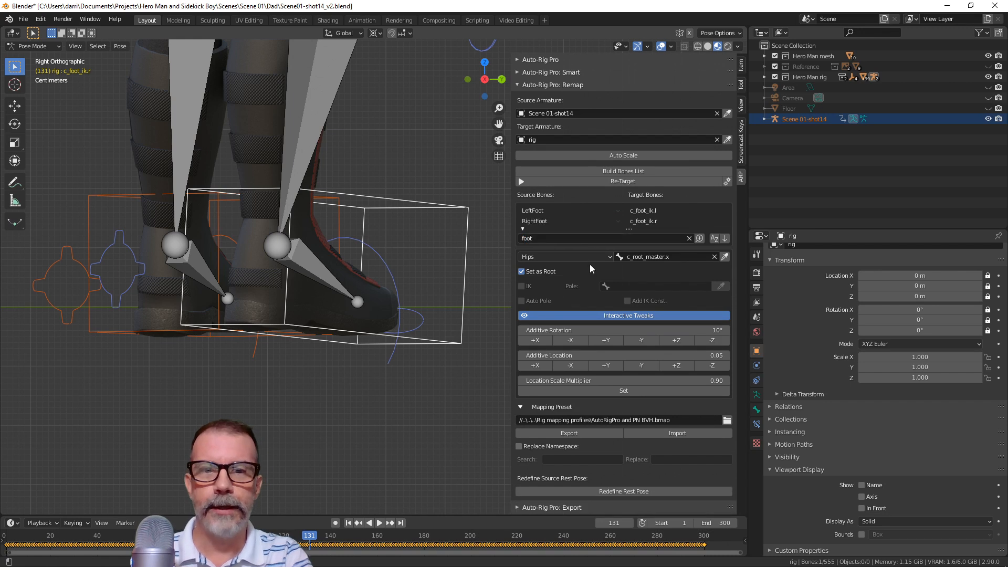
left_click(661, 221)
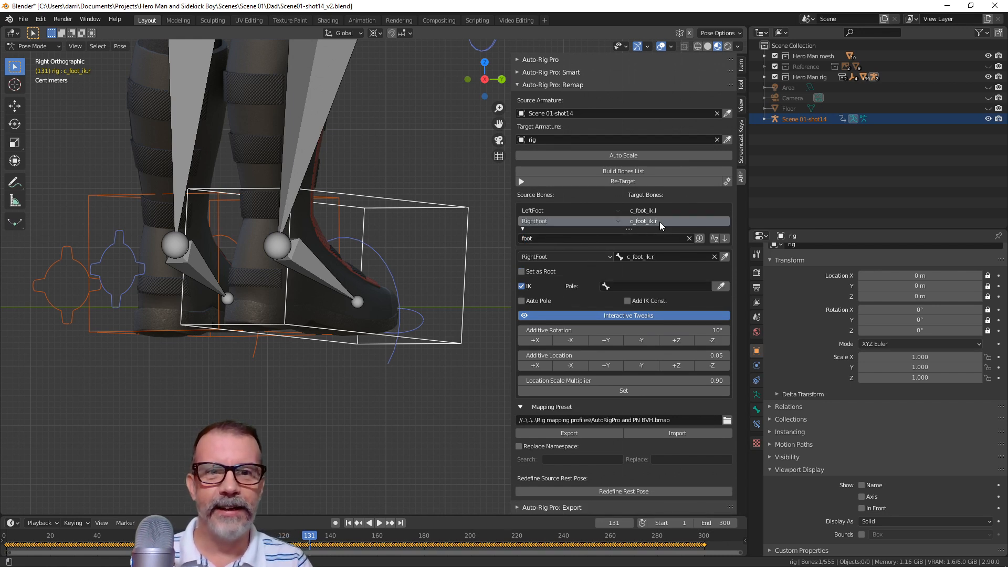
Try shifting the right foot by 0.05 additive location along X and Z, reversing each shift
left_click(569, 366)
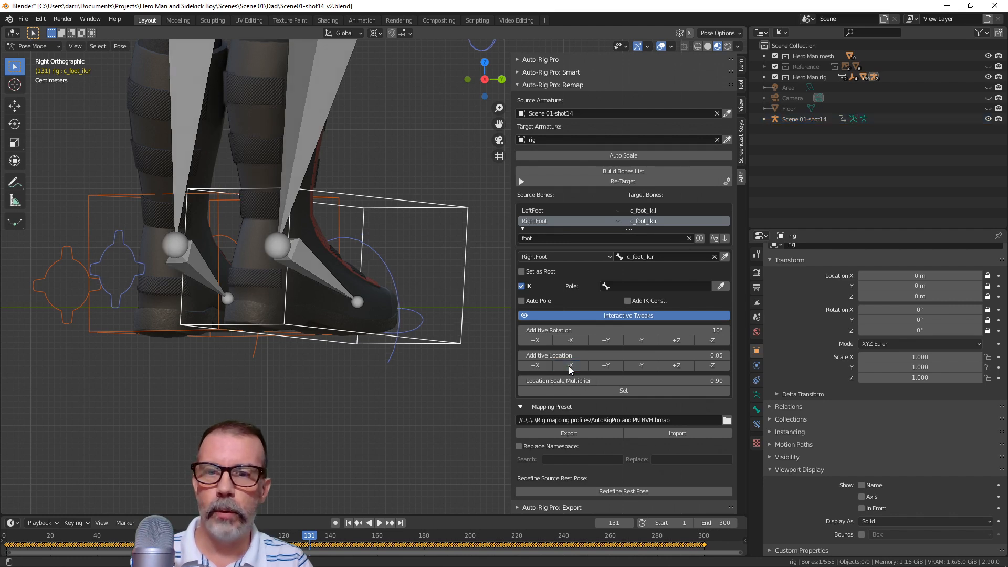
left_click(541, 367)
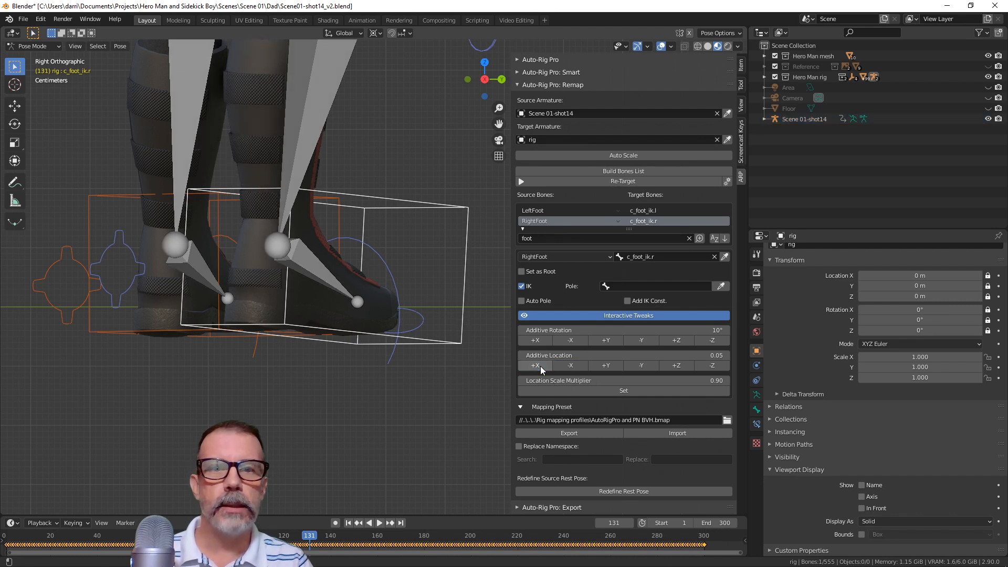
left_click(713, 366)
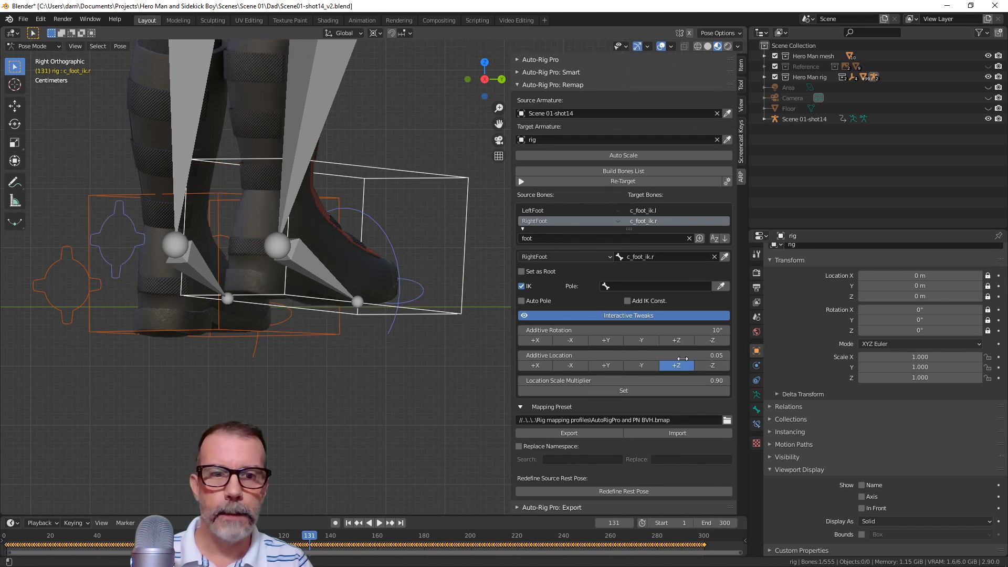
left_click(684, 365)
Set the additive location increment to 0.01 and raise the right foot toward the ground line by a net four -Z increments
double_click(714, 355)
type(".0")
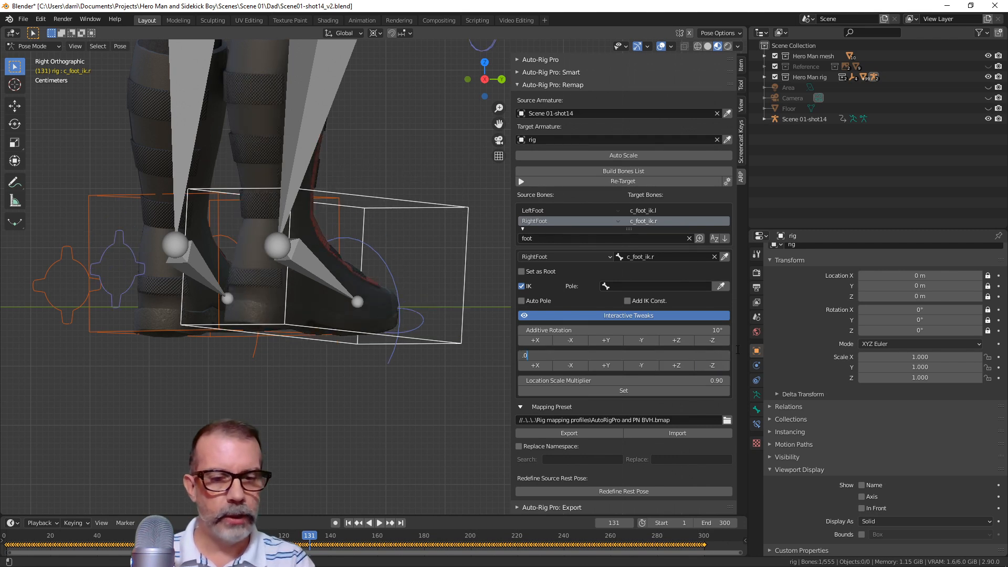
type("1")
key("Return")
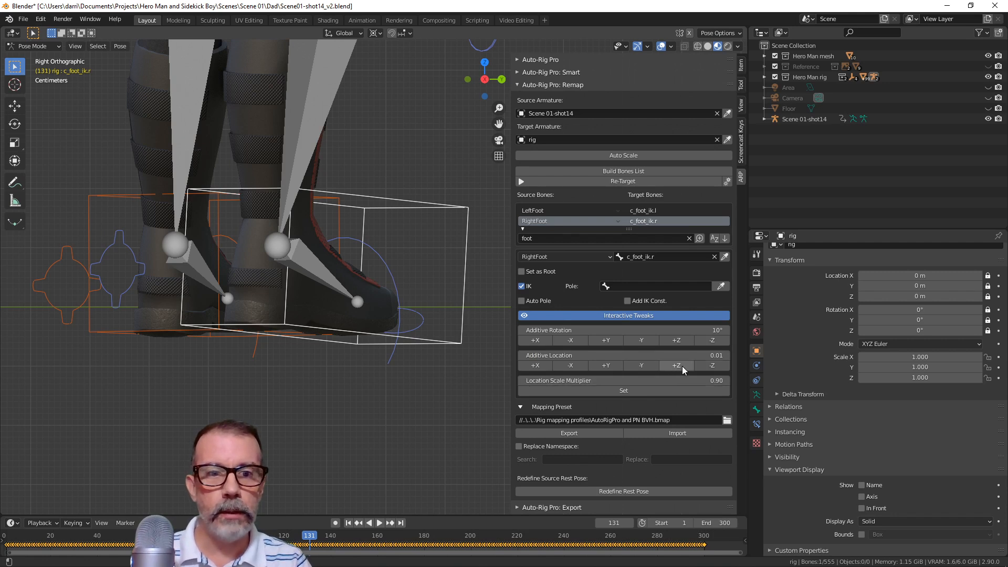
left_click(676, 366)
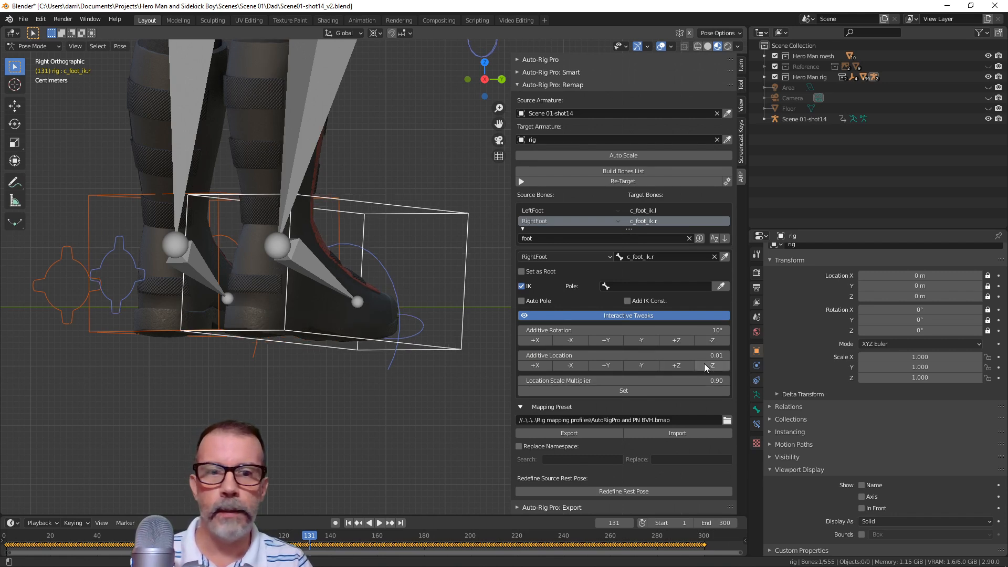
left_click(708, 365)
left_click(708, 365)
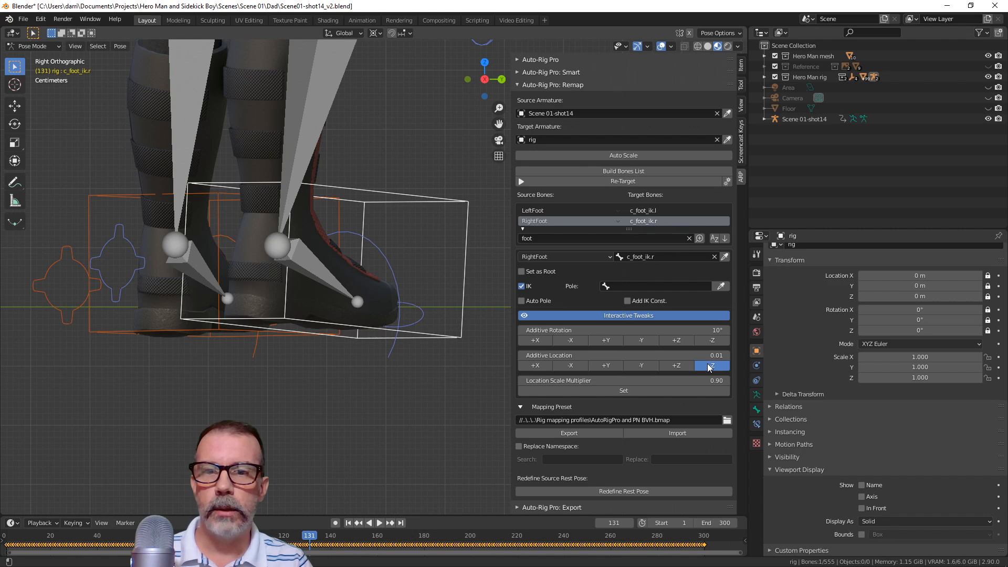
left_click(707, 365)
left_click(707, 365)
left_click(707, 366)
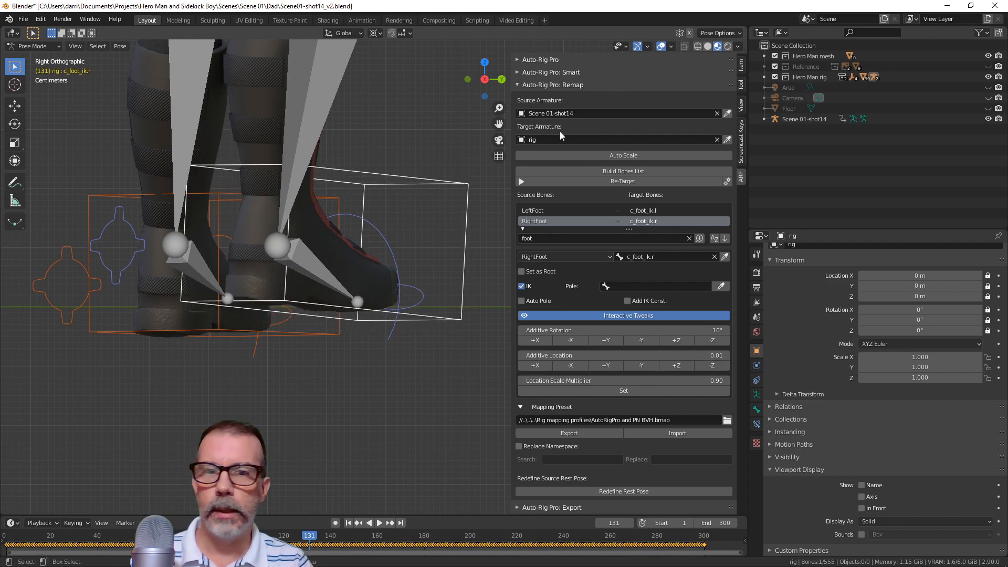
Make the LeftFoot to c_foot_ik.l mapping active and raise the left foot to the ground line in repeated 0.01 -Z increments
left_click(646, 210)
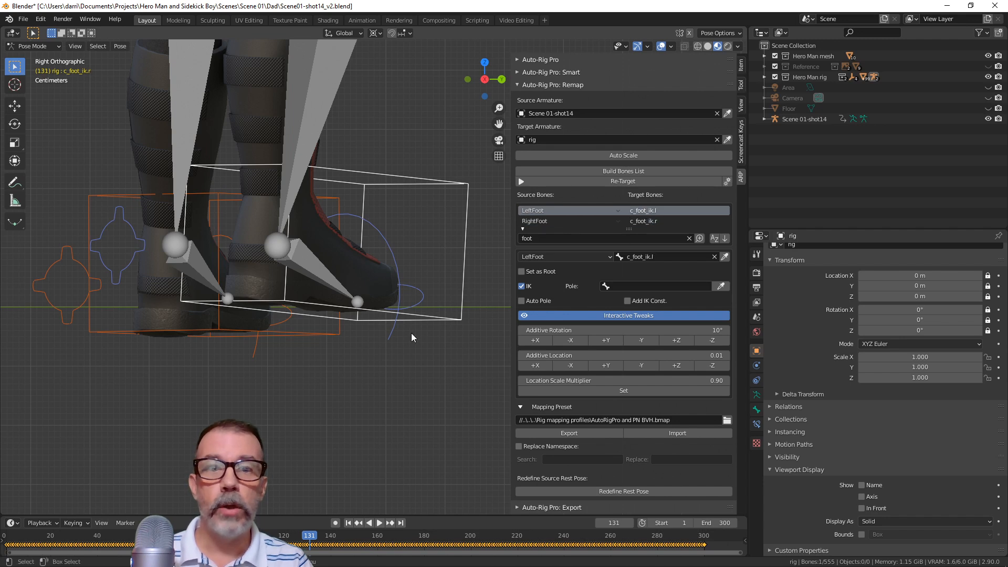
left_click(712, 366)
left_click(713, 366)
left_click(712, 366)
left_click(712, 366)
left_click(712, 366)
left_click(712, 366)
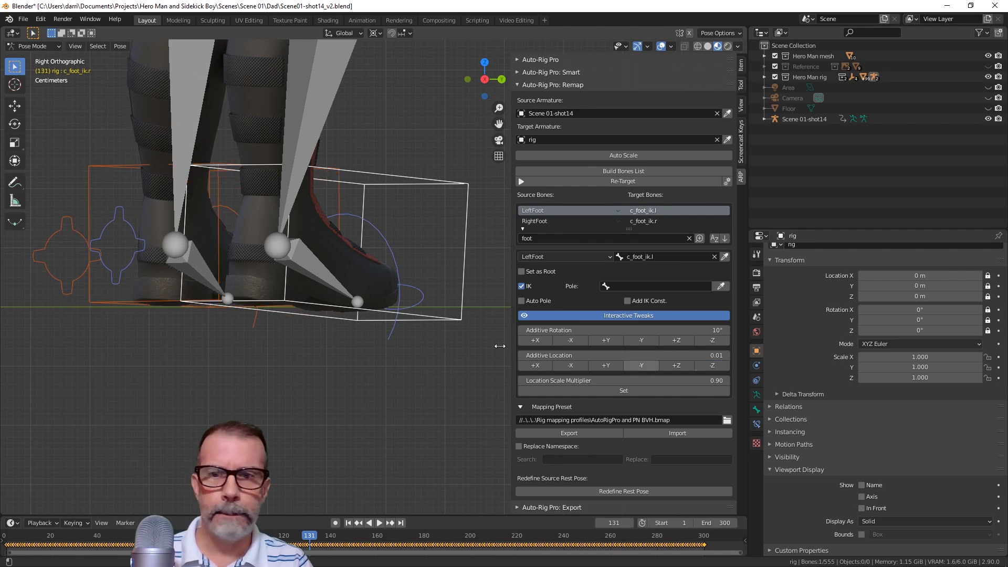
Check both feet up close in the front orthographic view and try lowering the right foot by one 0.01 +Z increment
scroll(358, 330, "up", 2)
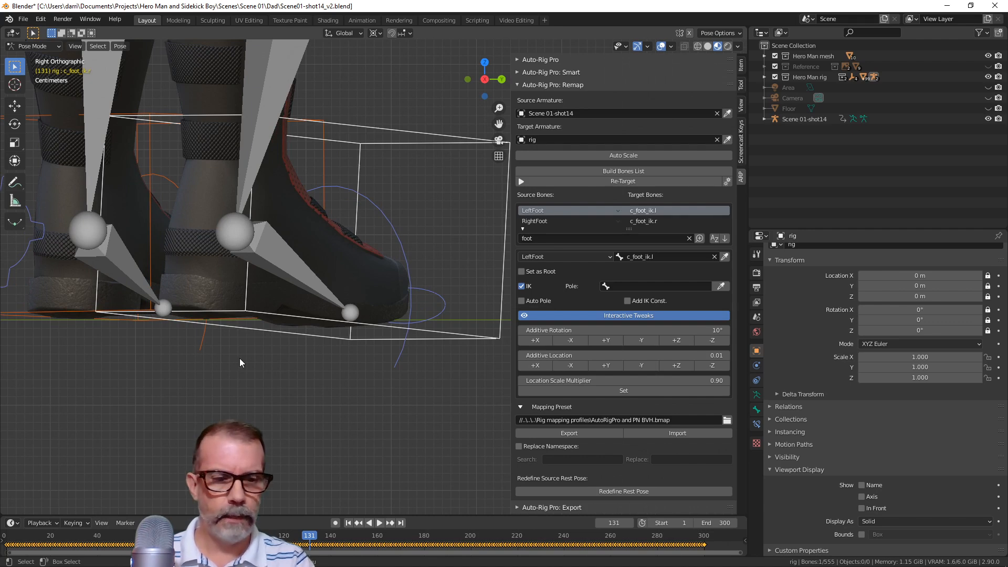
key("KP_1")
key("KP_Decimal")
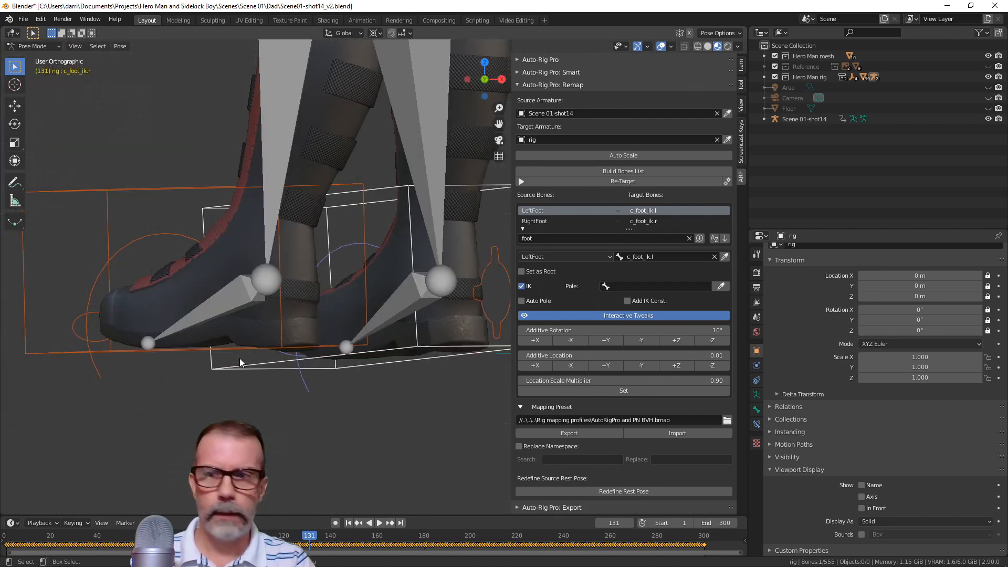
key("KP_1")
middle_click_drag(305, 352, 326, 357, "shift")
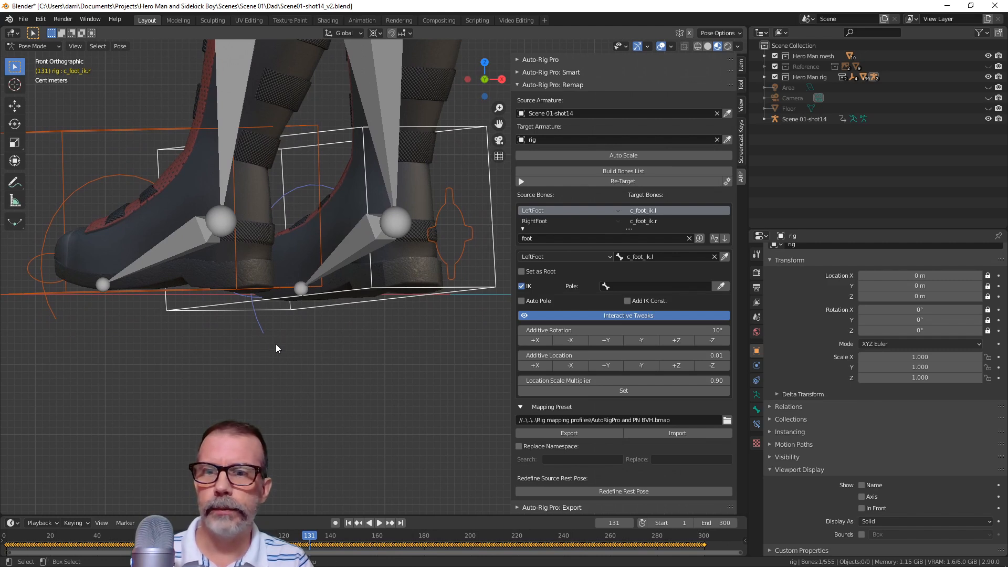
left_click(643, 221)
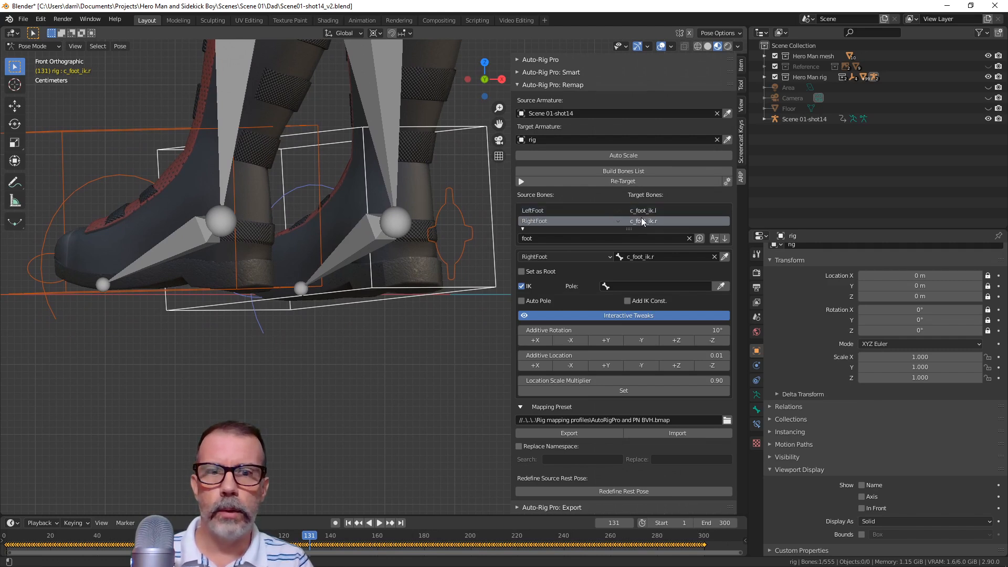
left_click(685, 366)
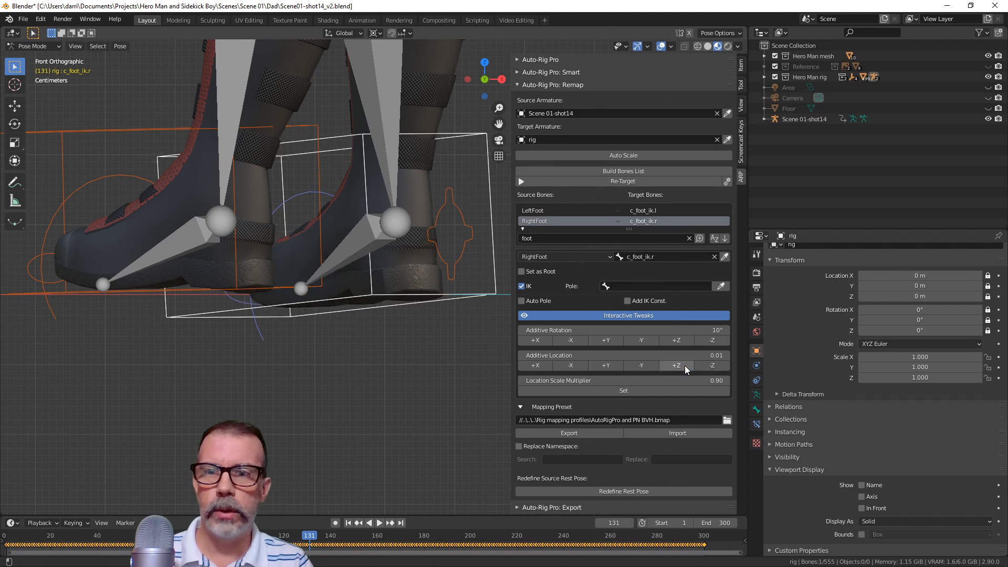
left_click(715, 365)
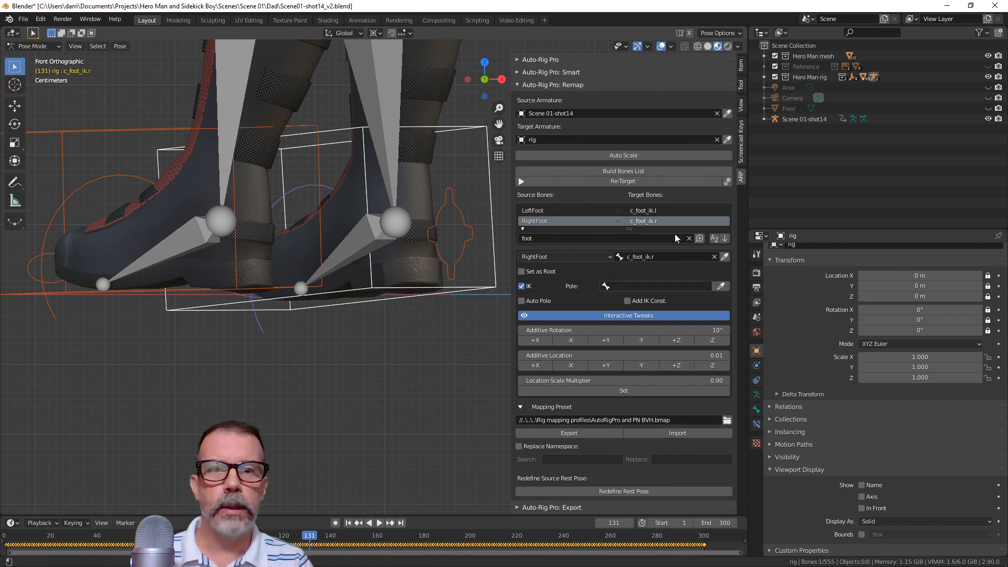
Lower the left foot, mapped to c_foot_ik.l, by one 0.01 +Z additive location increment
left_click(655, 210)
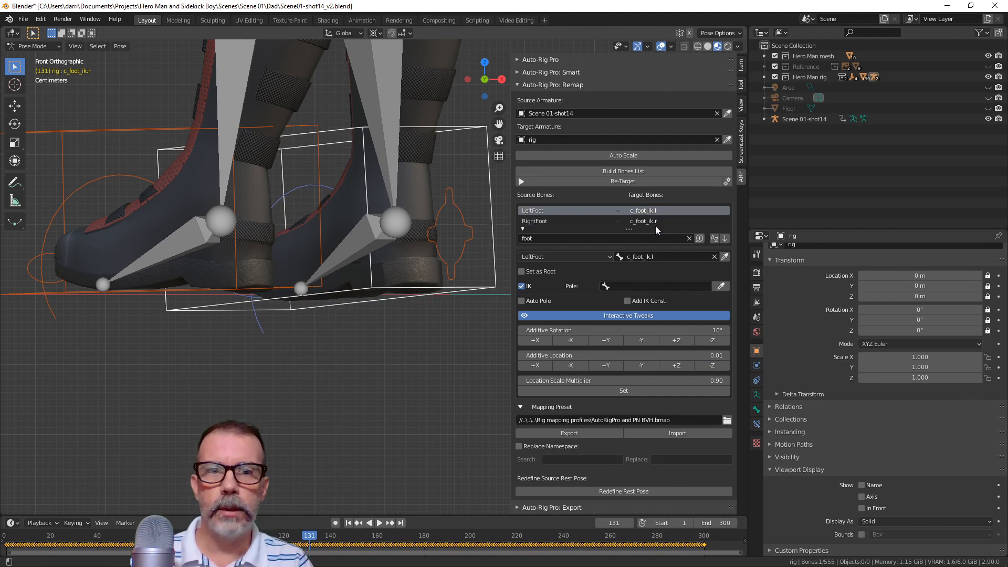
left_click(680, 365)
scroll(358, 298, "down", 5)
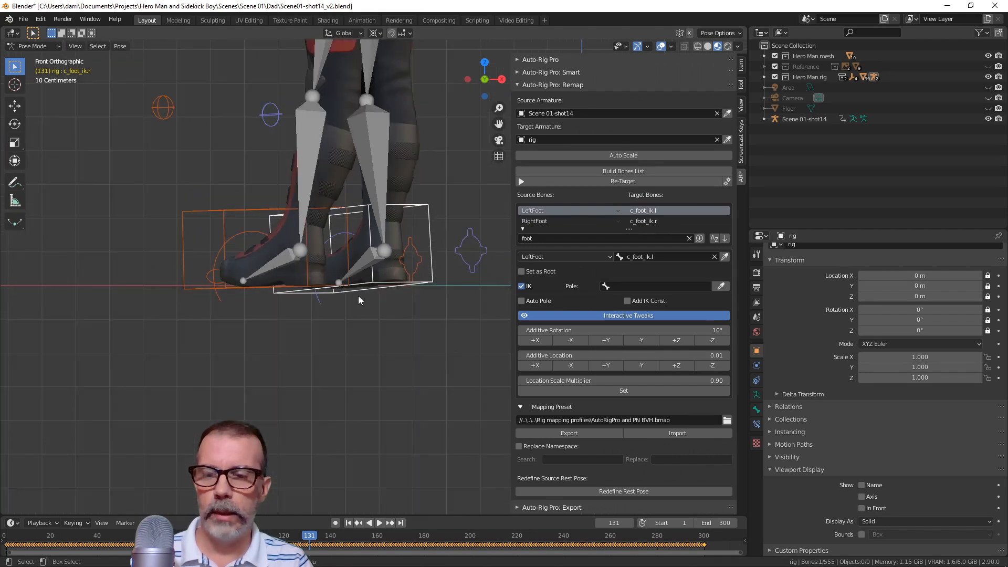
middle_click_drag(353, 272, 334, 250, "shift")
Select the root control at the hips and examine the body's alignment with the mocap armature from the right and front
left_click(352, 212)
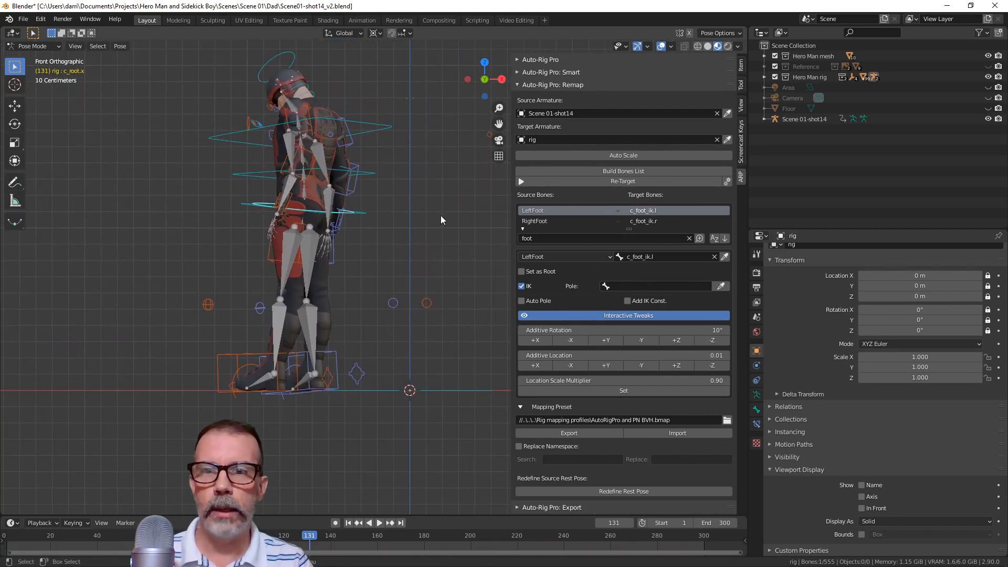
key("KP_3")
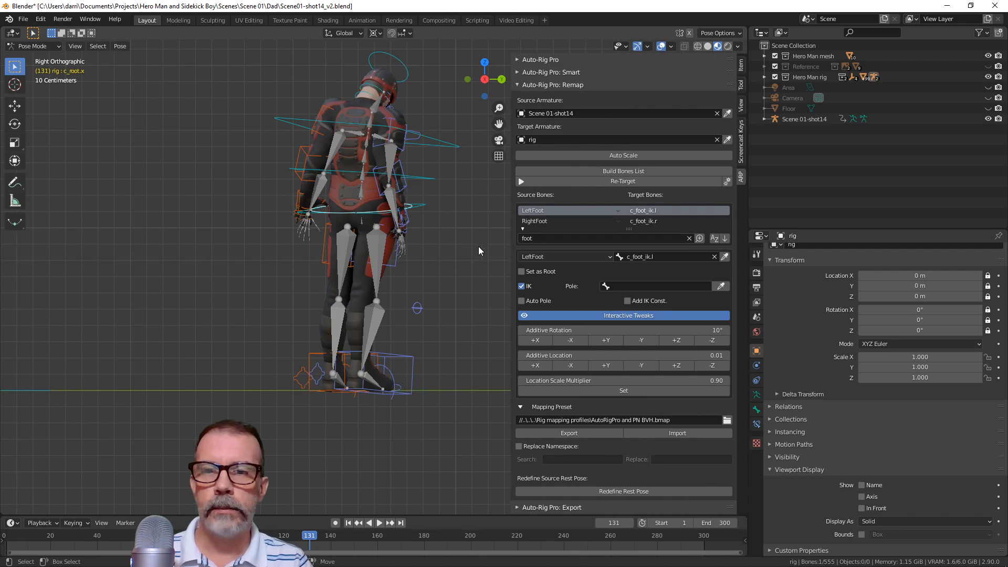
scroll(361, 264, "down", 2)
scroll(385, 264, "up", 2)
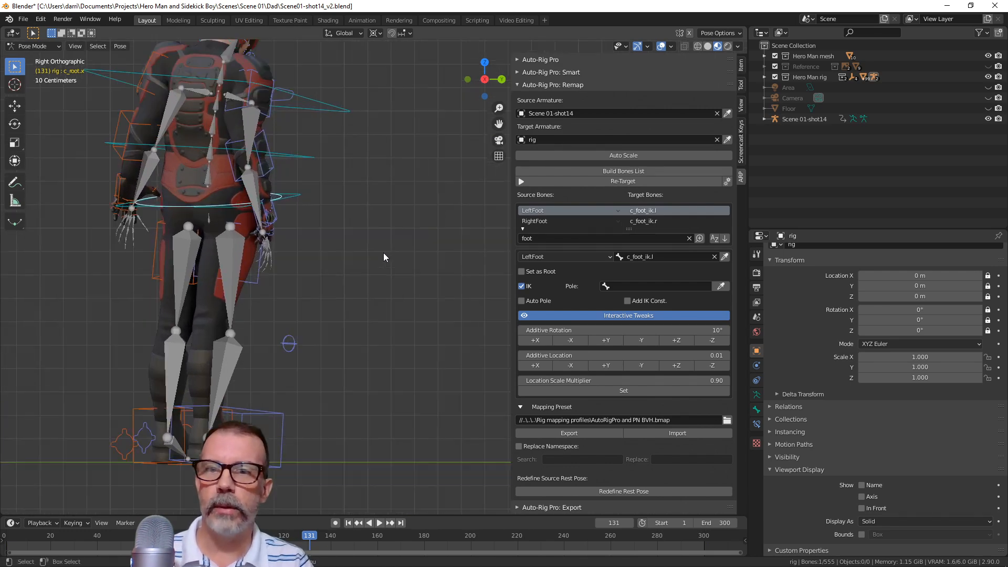
middle_click_drag(285, 284, 351, 273)
key("KP_1")
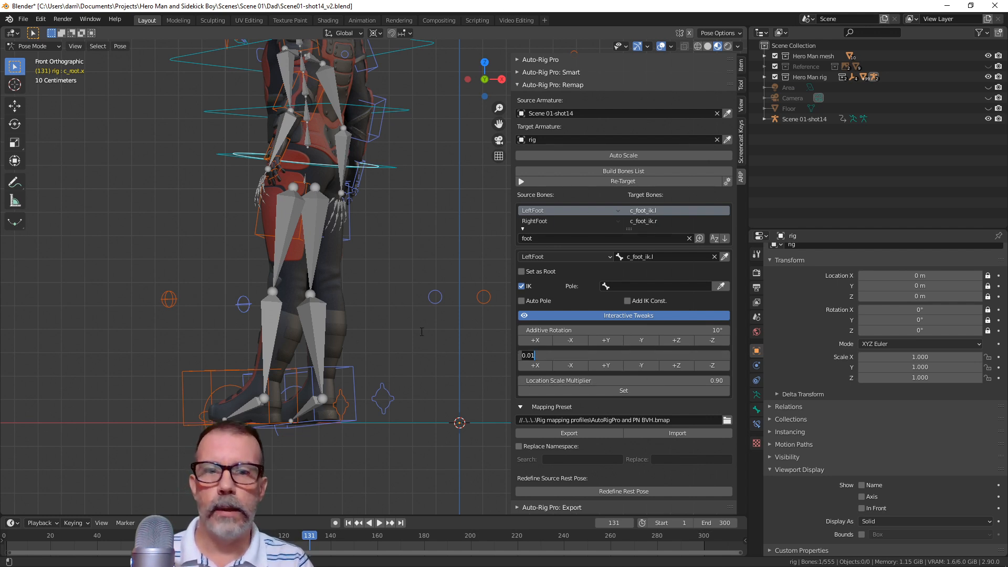
key("Return")
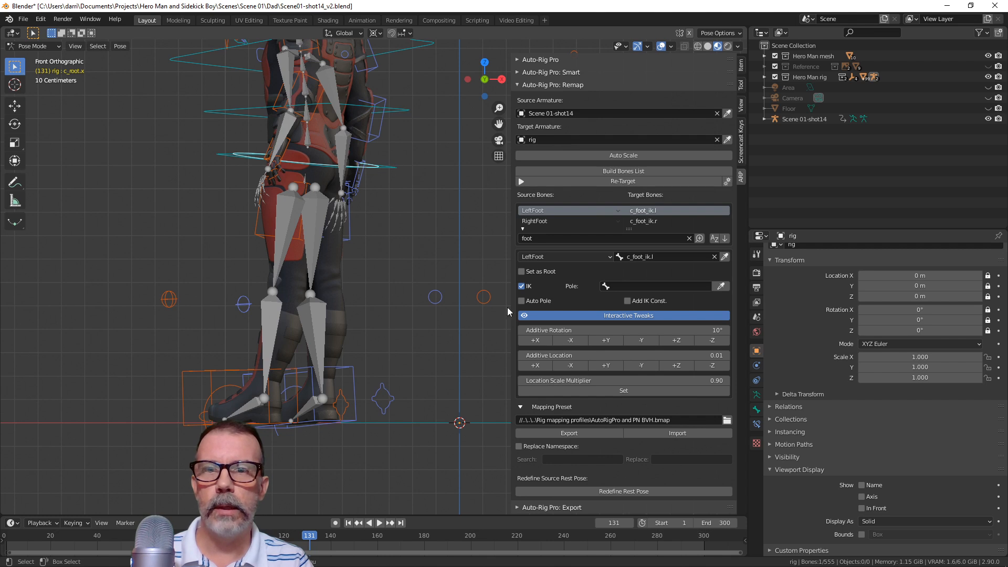
Try 0.01 additive location shifts along Y and Z with the LeftFoot mapping active, reversing each one
left_click(640, 366)
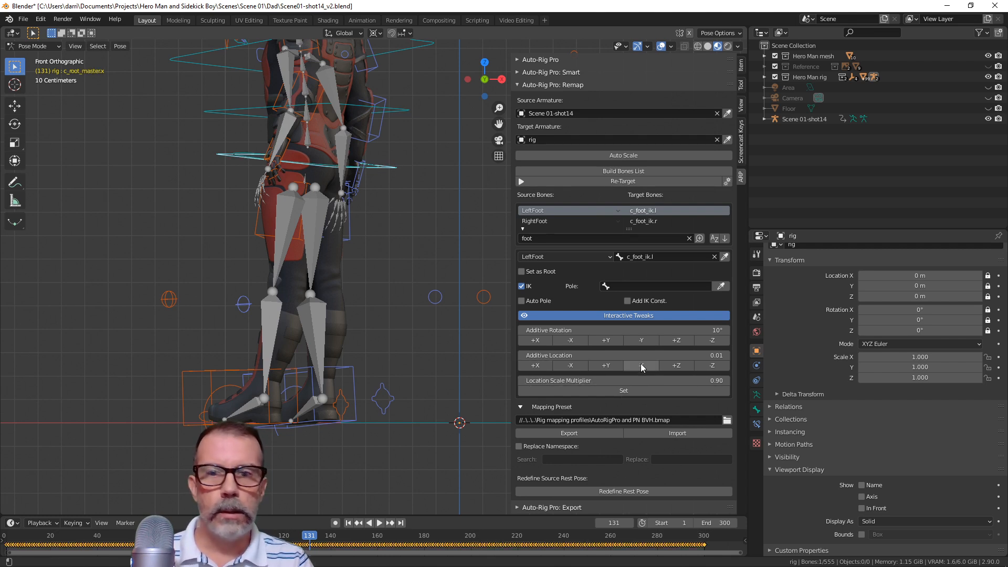
left_click(607, 366)
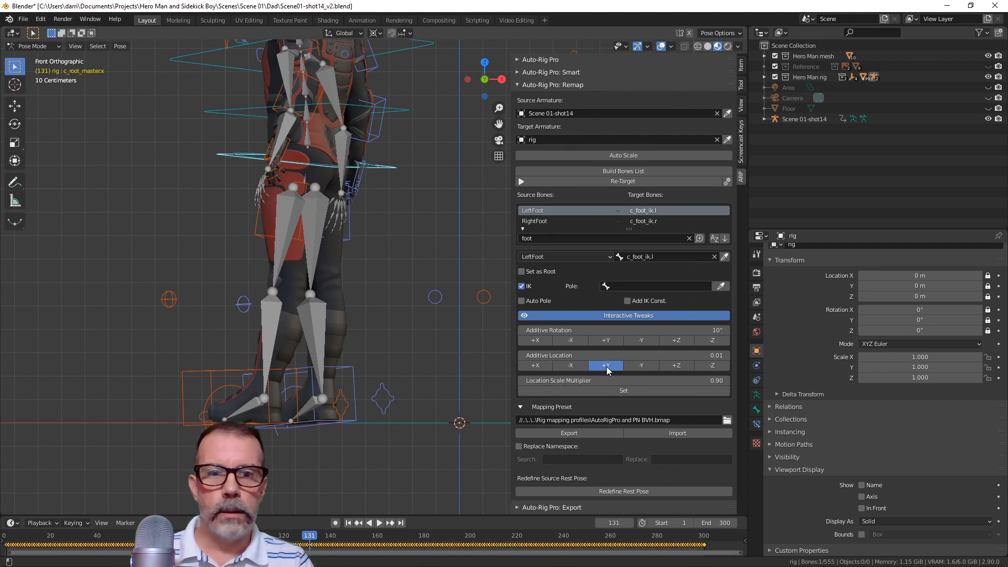
left_click(710, 365)
left_click(684, 367)
Filter the Remap bones list by "root" and make the Hips to c_root_master.x mapping active
left_click(583, 239)
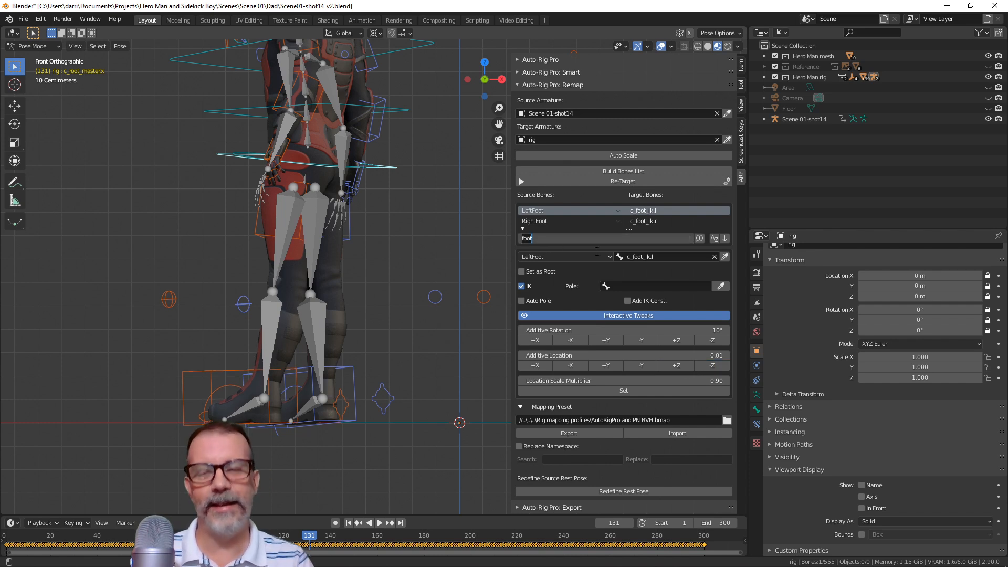
key("BackSpace")
key("BackSpace")
key("BackSpace")
key("BackSpace")
type("root")
key("Return")
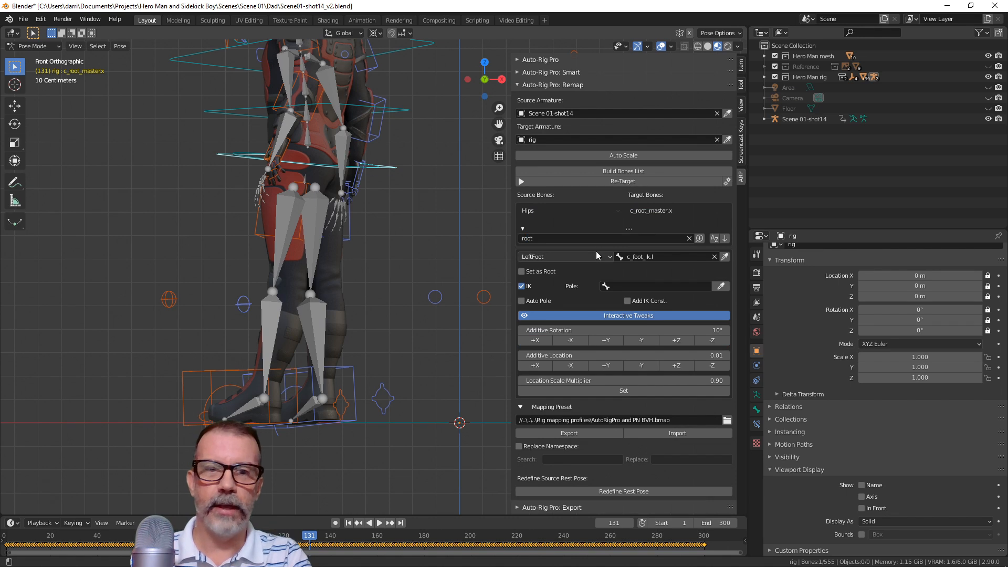
left_click(644, 210)
Lower the character's hips with repeated 0.01 -Y additive location increments, then back off by one +Y increment
left_click(640, 367)
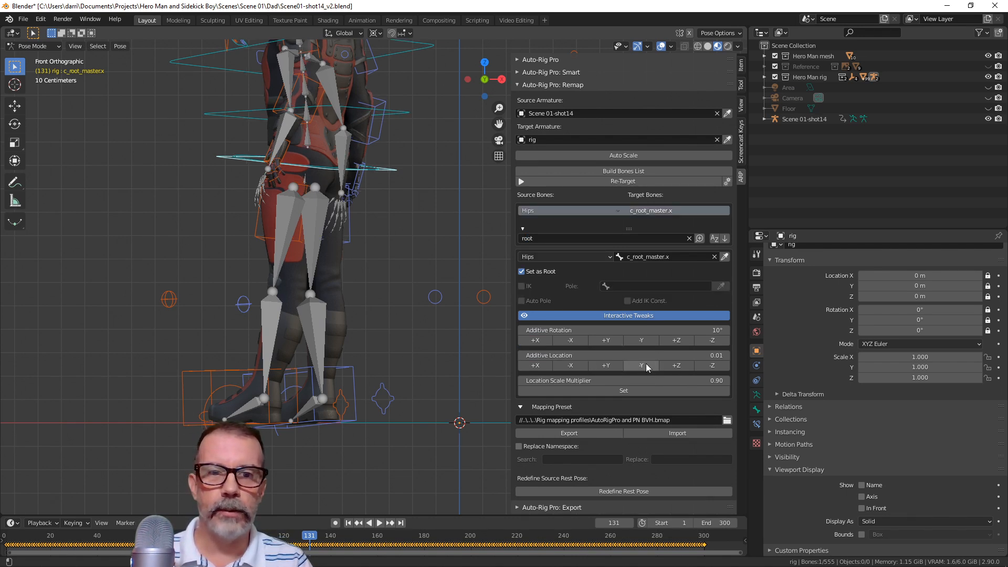
left_click(642, 366)
left_click(642, 367)
left_click(642, 367)
left_click(641, 367)
left_click(642, 367)
left_click(642, 366)
left_click(642, 367)
left_click(615, 367)
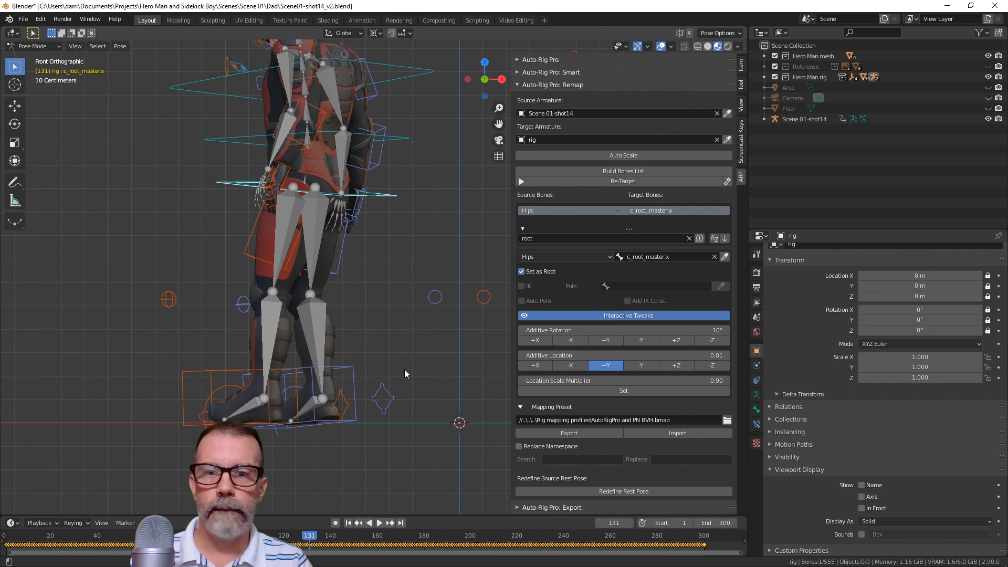
Hide the Scene 01-shot14 mocap armature, keeping the character's legs and feet in view at an angle
mouse_move(232, 384)
middle_mouse_down()
mouse_move(307, 393)
mouse_move(241, 341)
mouse_move(327, 356)
mouse_move(288, 361)
mouse_move(350, 364)
mouse_move(396, 347)
mouse_move(215, 374)
middle_mouse_up()
scroll(466, 435, "up", 4)
middle_click_drag(336, 378, 361, 364, "shift")
scroll(391, 455, "down", 2)
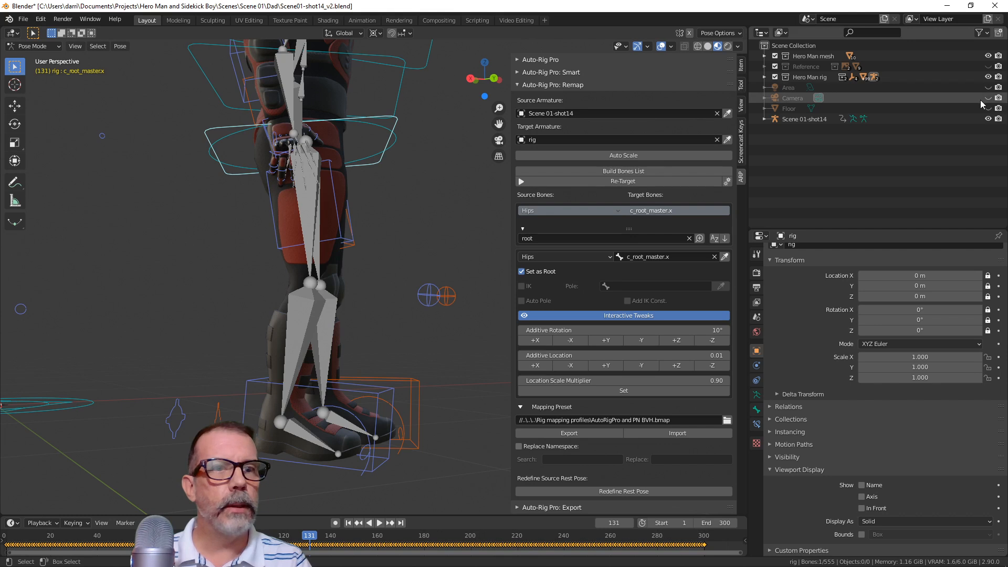
left_click(988, 118)
middle_click_drag(357, 364, 350, 377)
Play and scrub through the retargeted animation from several angles to review the leg and foot motion, stopping at frame 146
key("space")
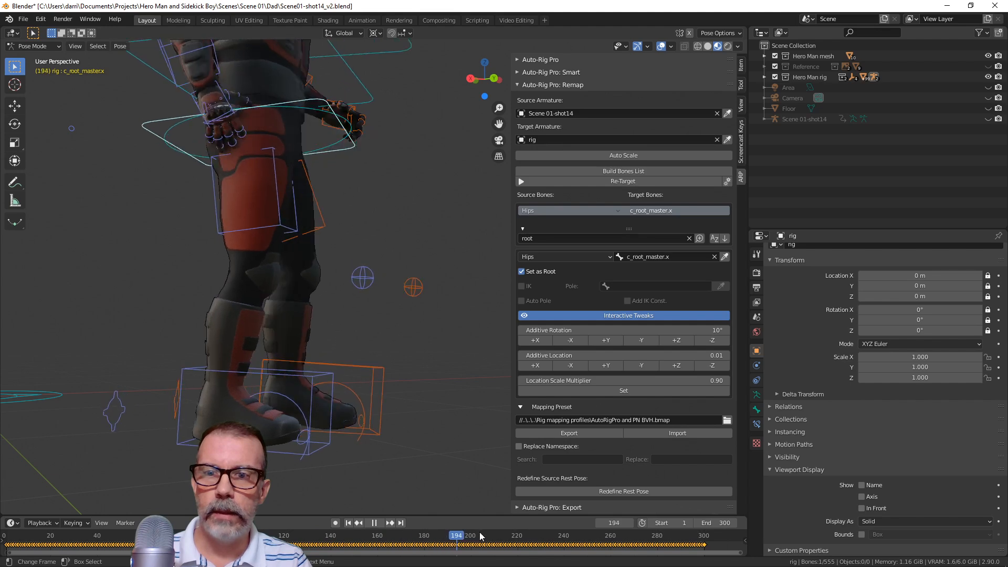
left_click(454, 535)
left_click_drag(436, 536, 368, 544)
key("space")
middle_click_drag(294, 399, 257, 392)
scroll(274, 428, "down", 3)
left_click_drag(368, 541, 232, 538)
key("space")
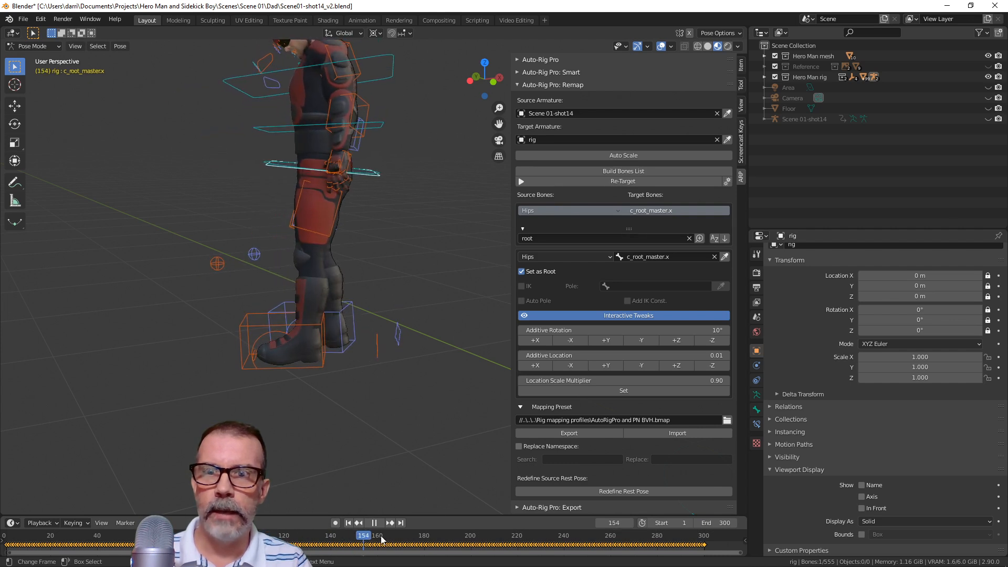
left_click(346, 541)
key("Escape")
middle_click_drag(294, 447, 399, 316)
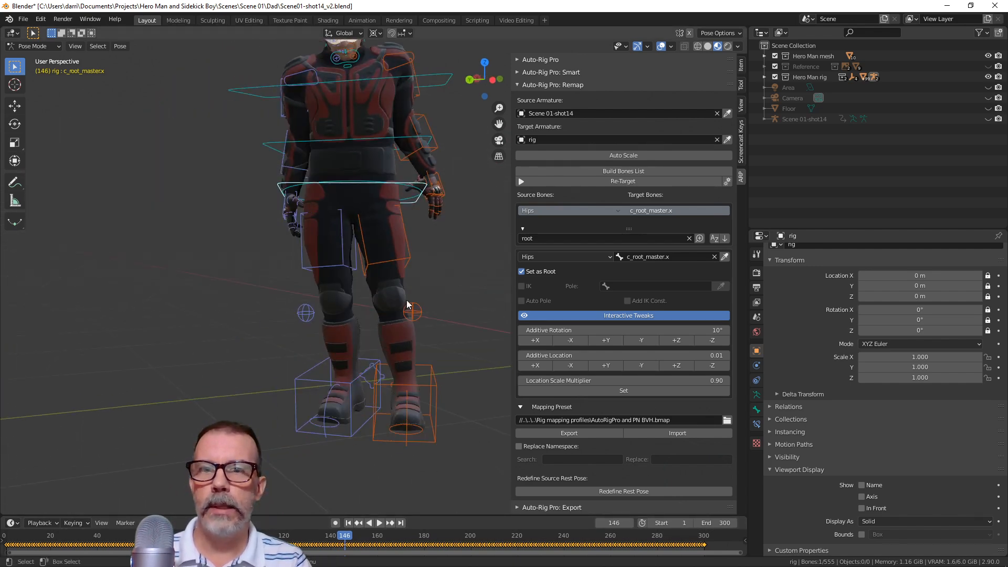
Show the Scene 01-shot14 mocap armature again and compare it with the character's pose at frame 146
scroll(333, 364, "up", 6)
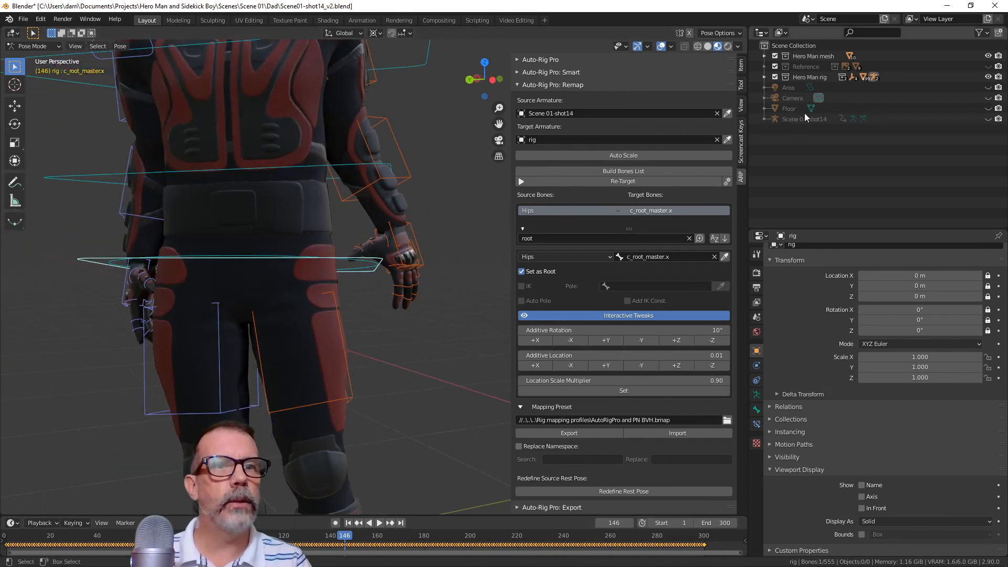
left_click(988, 119)
middle_click_drag(408, 316, 386, 319)
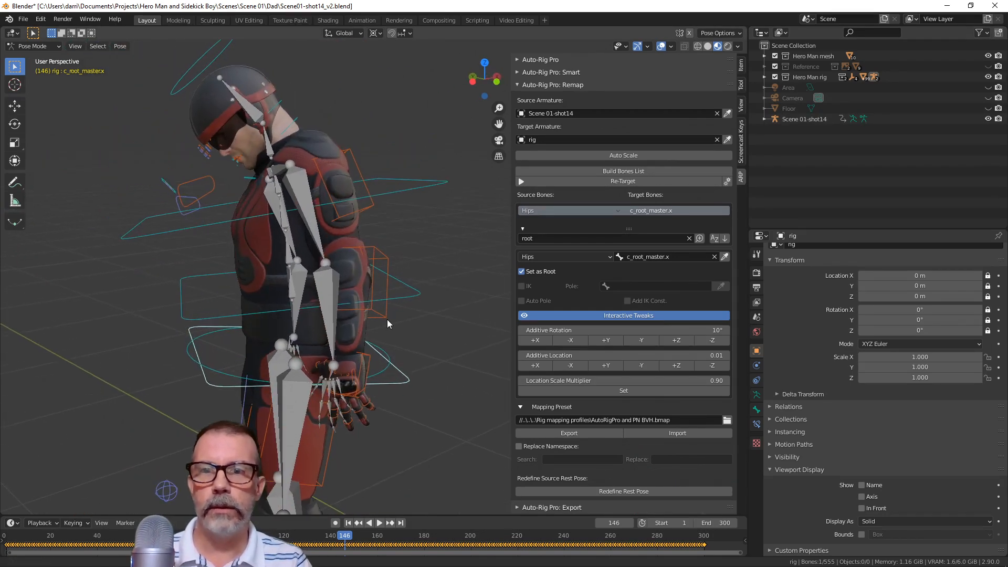
middle_click_drag(222, 257, 304, 278)
scroll(290, 278, "down", 5)
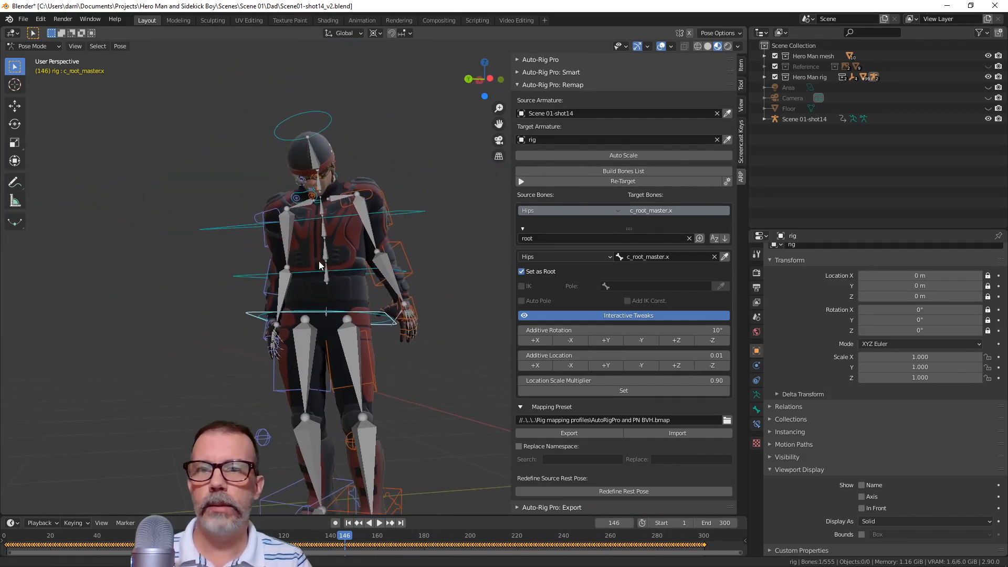
scroll(323, 266, "up", 5)
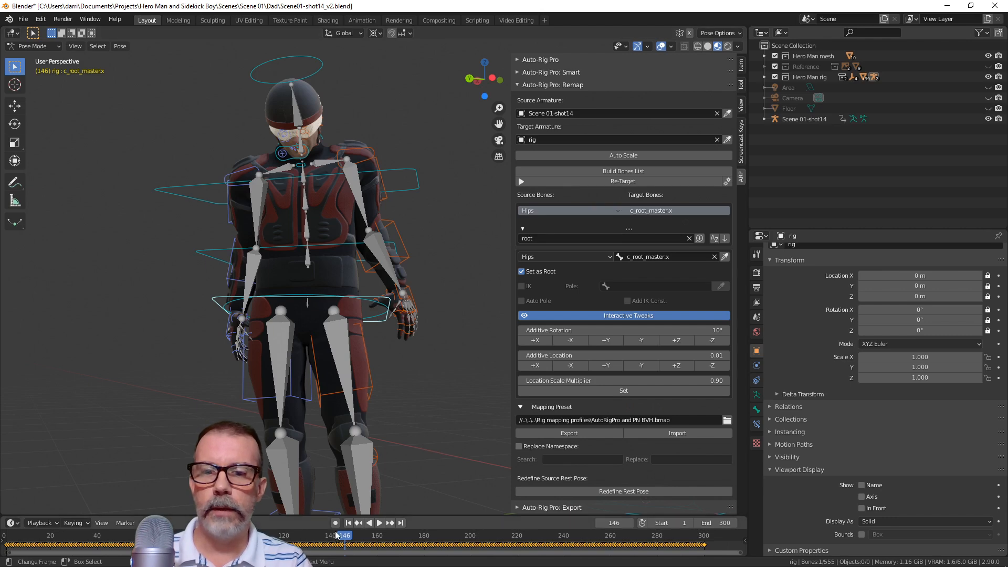
Play the retargeted animation from the start with the mocap armature visible, stopping at frame 115 with the character's upper body in view
key("shift+Left")
key("space")
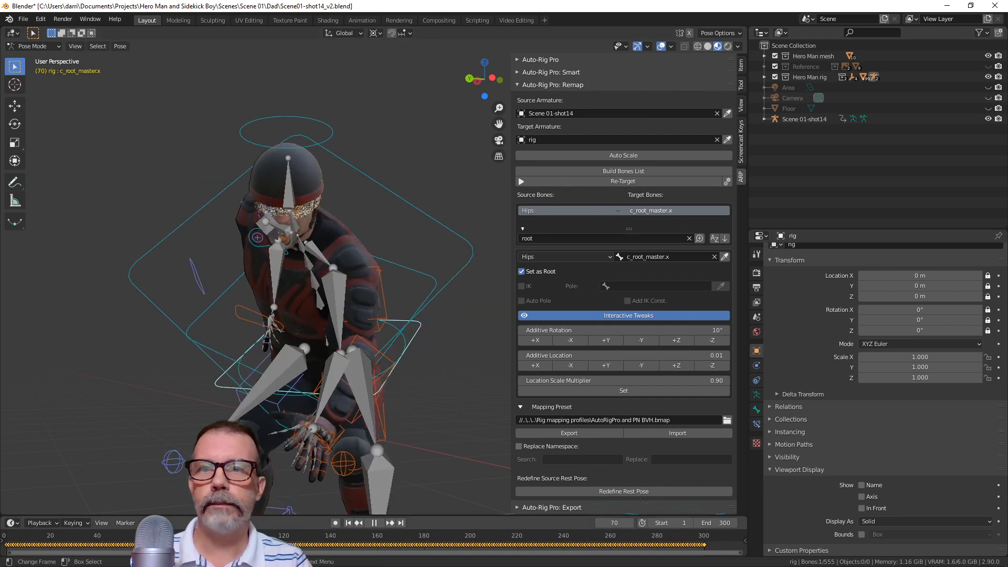
key("space")
middle_click_drag(385, 387, 373, 458)
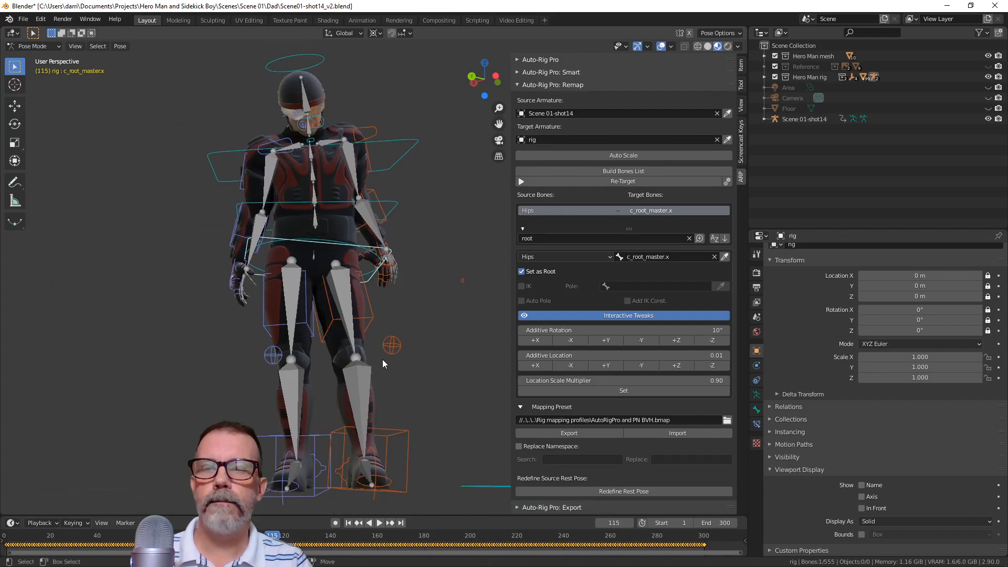
scroll(370, 414, "up", 4)
Select the right shoulder control, filter the Remap bones list by "should" and make the RightShoulder to c_shoulder.r mapping active
left_click(236, 209)
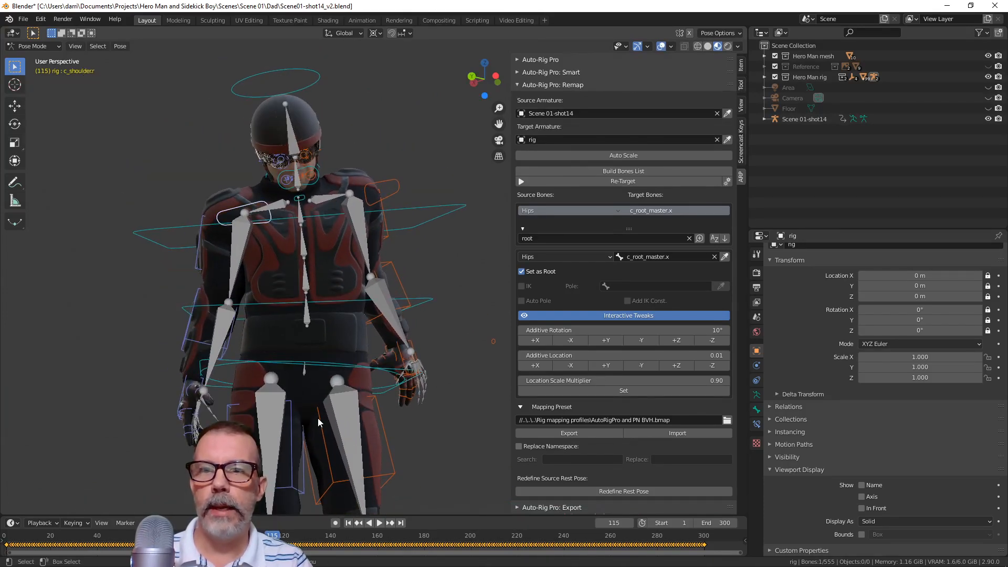
left_click(560, 233)
type("shold")
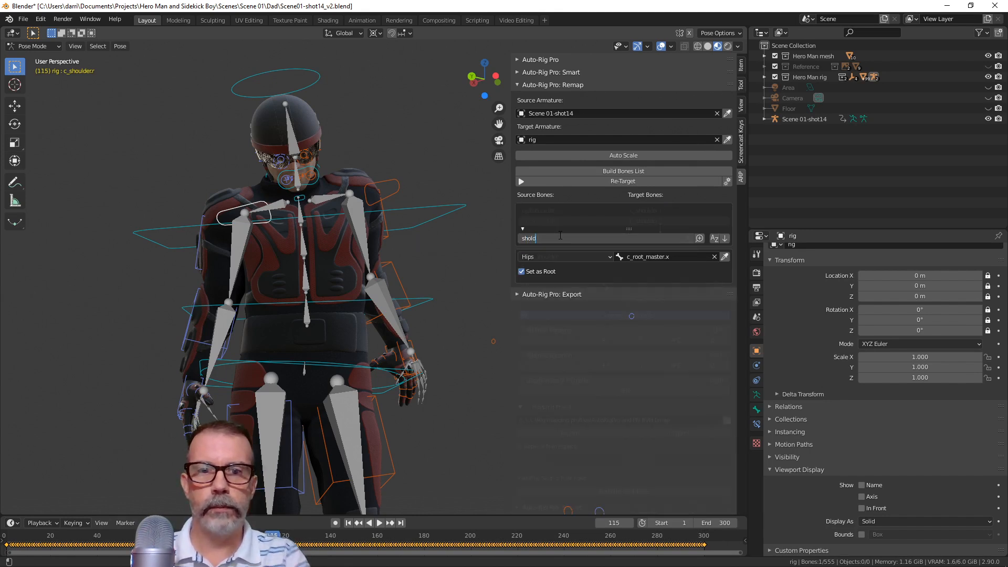
key("BackSpace")
key("BackSpace")
type("uld")
key("Return")
left_click(541, 222)
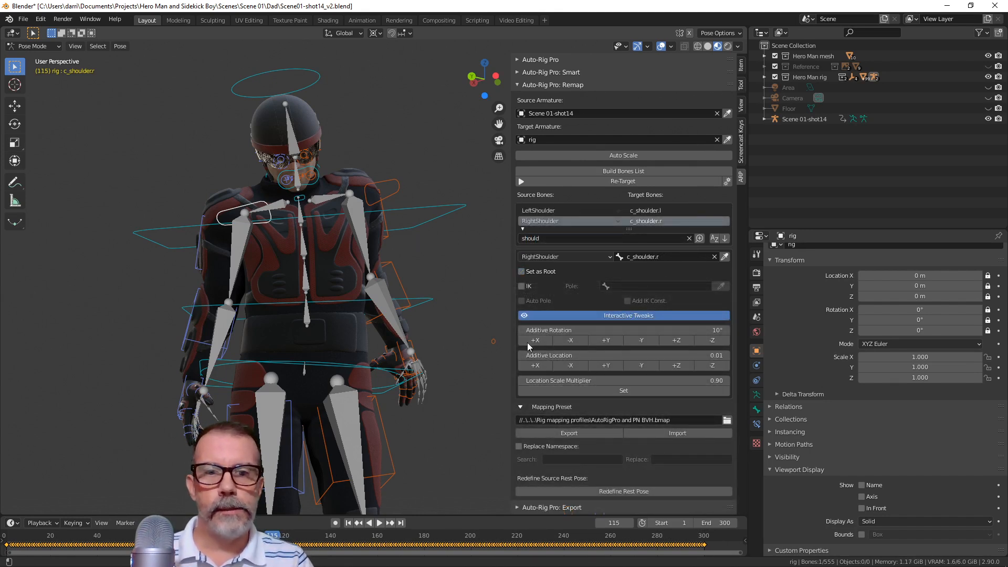
Try and reverse a 10° +X additive rotation on the right shoulder, then rotate it +X with a 5° increment instead
left_click(535, 341)
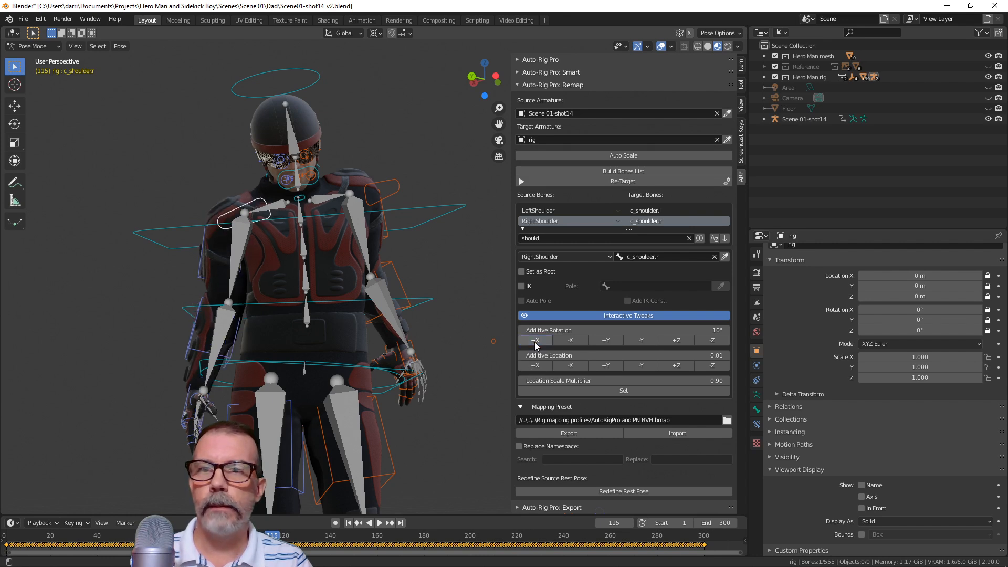
left_click(563, 339)
left_click(688, 329)
type("5")
key("Return")
middle_click_drag(121, 243, 169, 322)
left_click(531, 342)
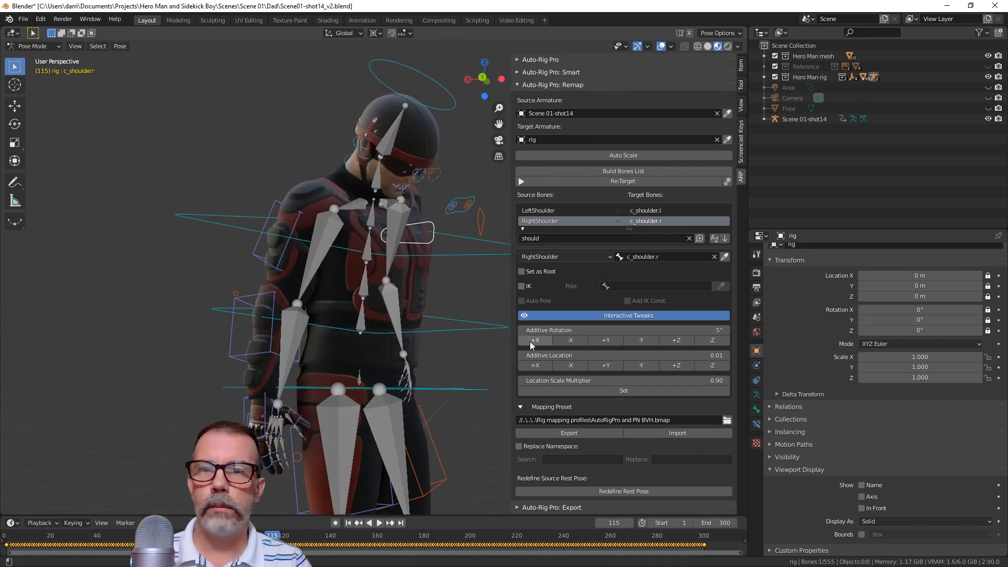
middle_click_drag(391, 374, 347, 368)
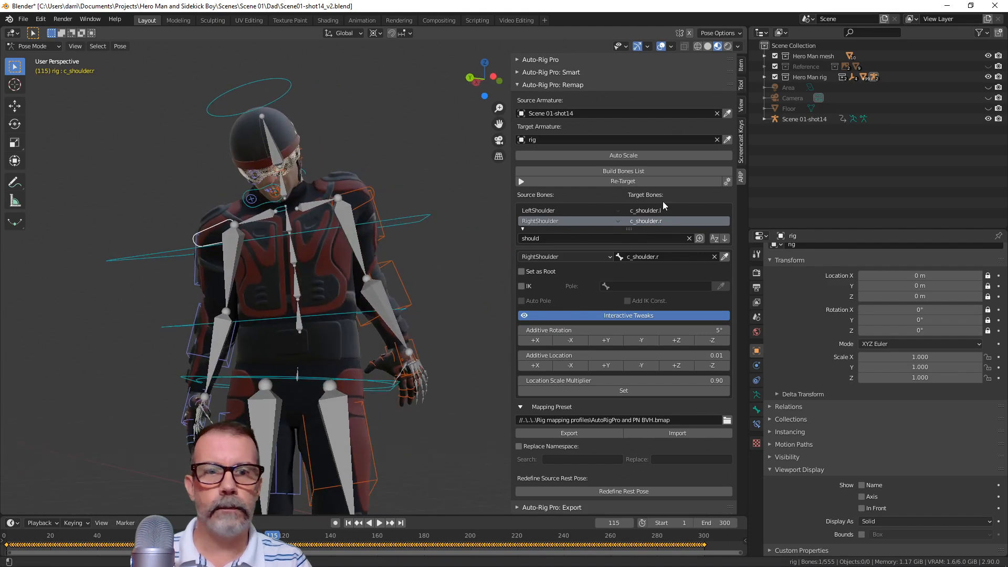
Try a 5° -X additive rotation on the LeftShoulder to c_shoulder.l mapping and reverse it with +X
left_click(649, 211)
left_click(559, 340)
left_click(538, 341)
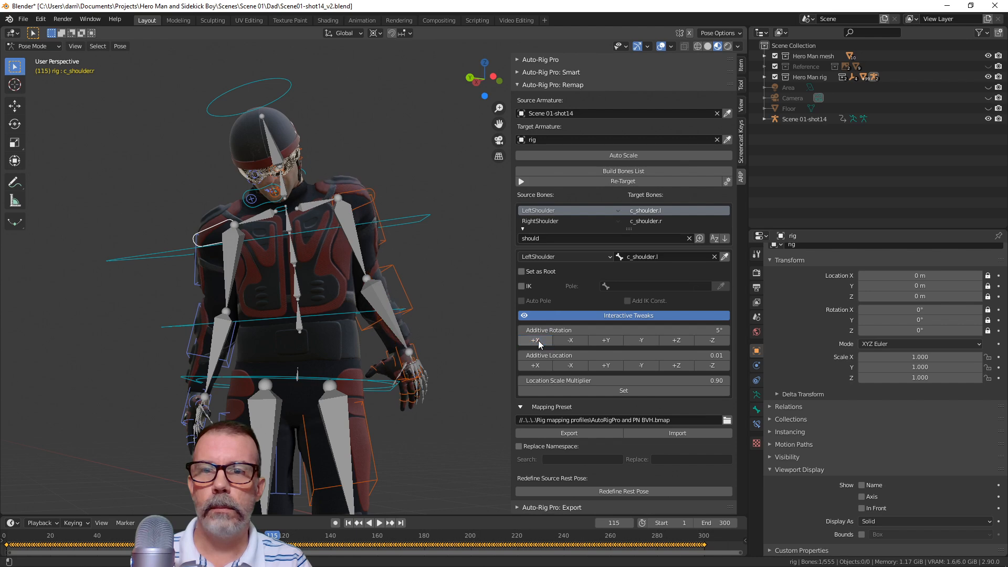
Select the left forearm control, filter the Remap bones list by "forearm" and make the LeftForeArm to c_forearm_fk.l mapping active
middle_click_drag(441, 339, 386, 274)
left_click(379, 248)
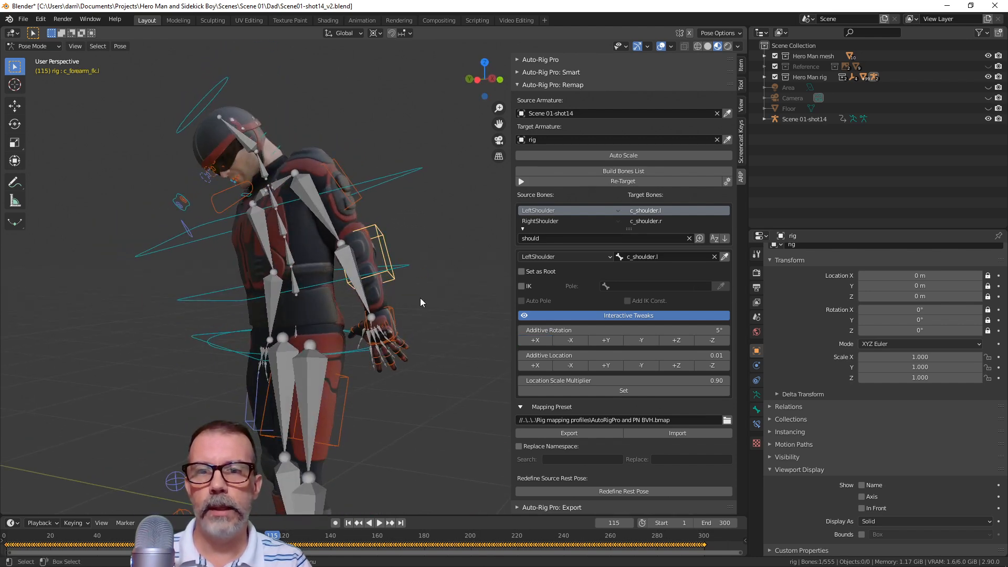
left_click(563, 239)
type("fo")
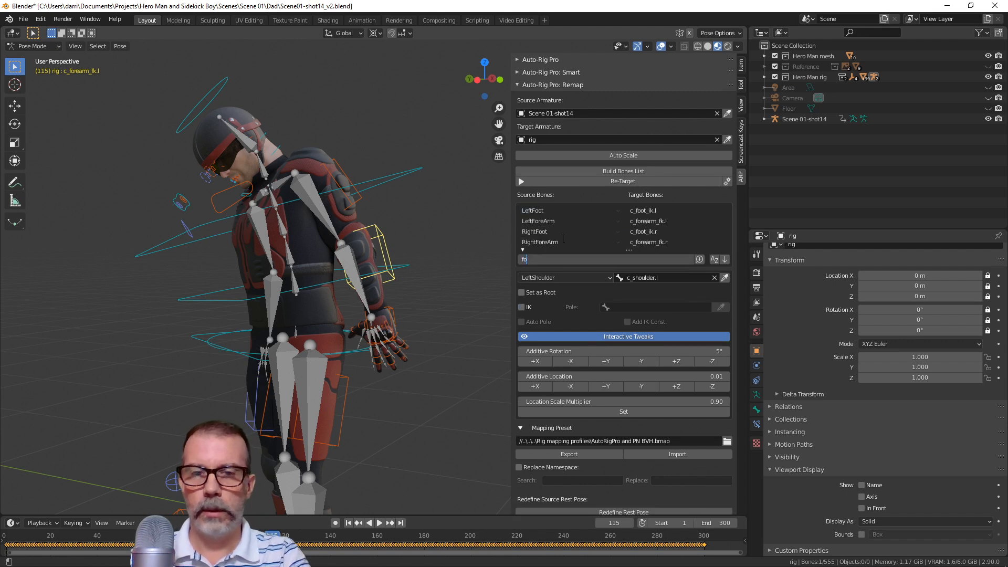
type("rearm")
key("Return")
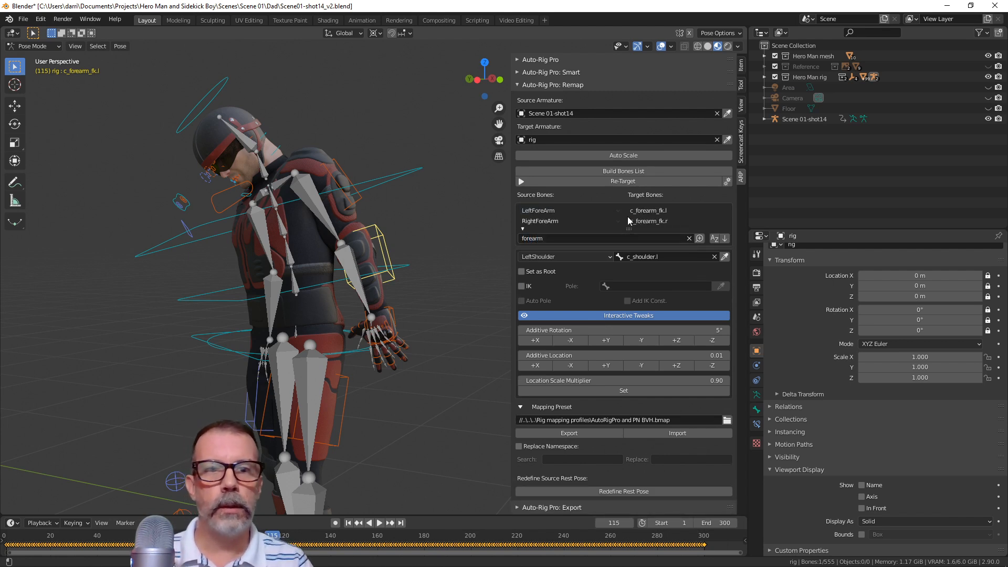
left_click(646, 211)
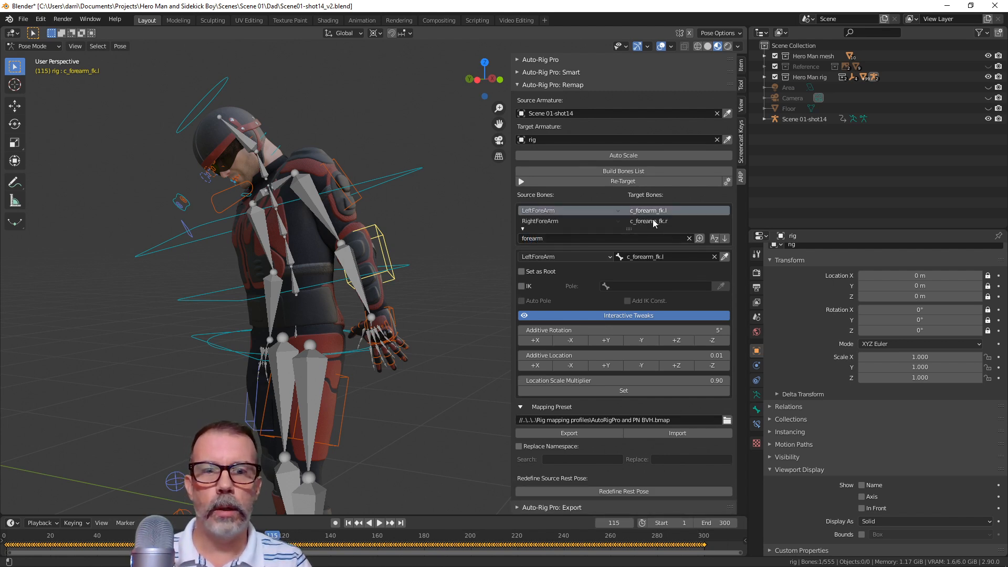
Adjust the left forearm with 5° additive rotations, testing the X and Y axes and fine-tuning it with Z steps
left_click(569, 340)
left_click(532, 342)
left_click(607, 342)
left_click(676, 341)
left_click(676, 341)
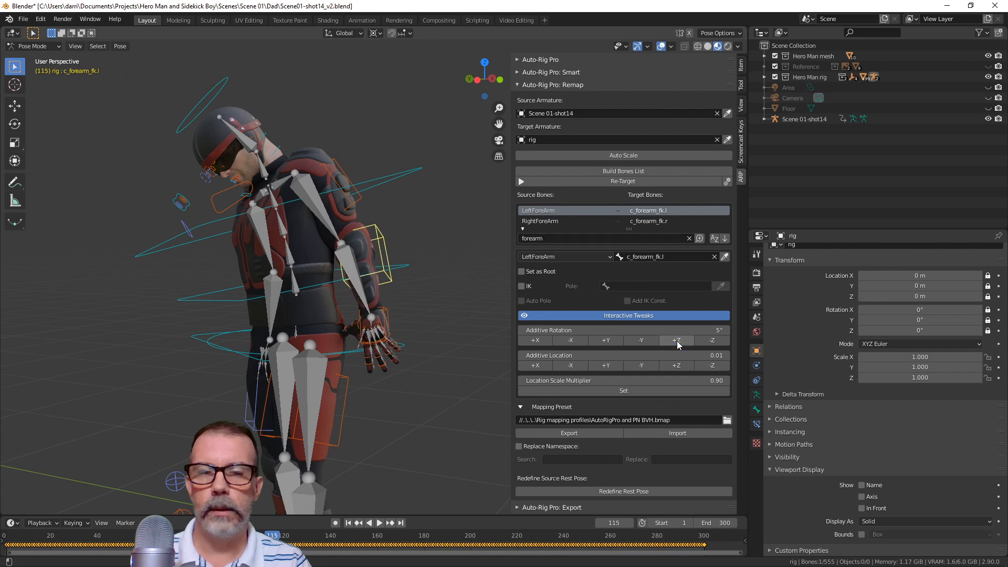
middle_click_drag(329, 333, 486, 325)
left_click(719, 341)
left_click(685, 343)
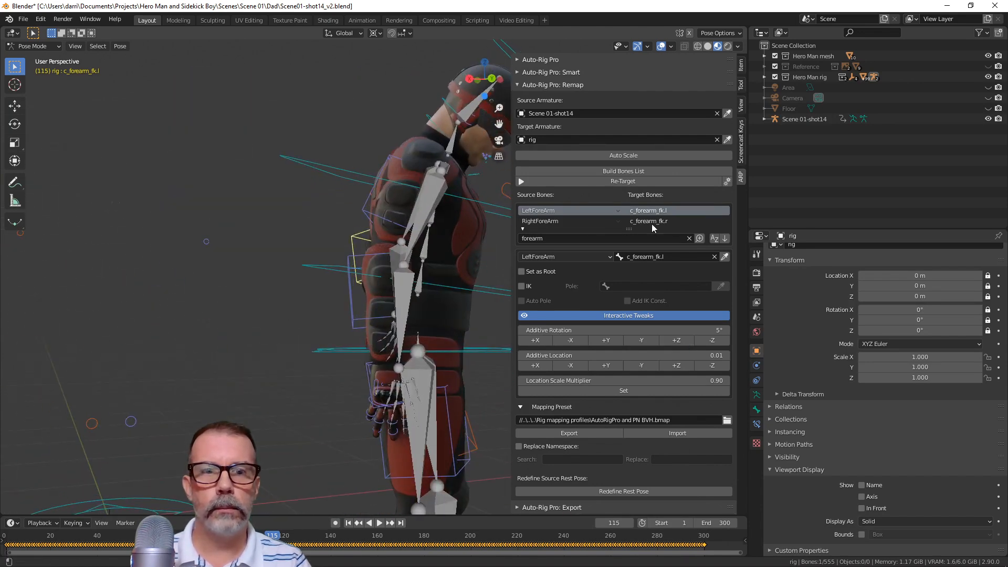
Adjust the RightForeArm to c_forearm_fk.r mapping with 5° additive rotations, one +Z step followed by two -Z steps
left_click(541, 221)
key("KP_Decimal")
middle_click_drag(229, 263, 273, 284)
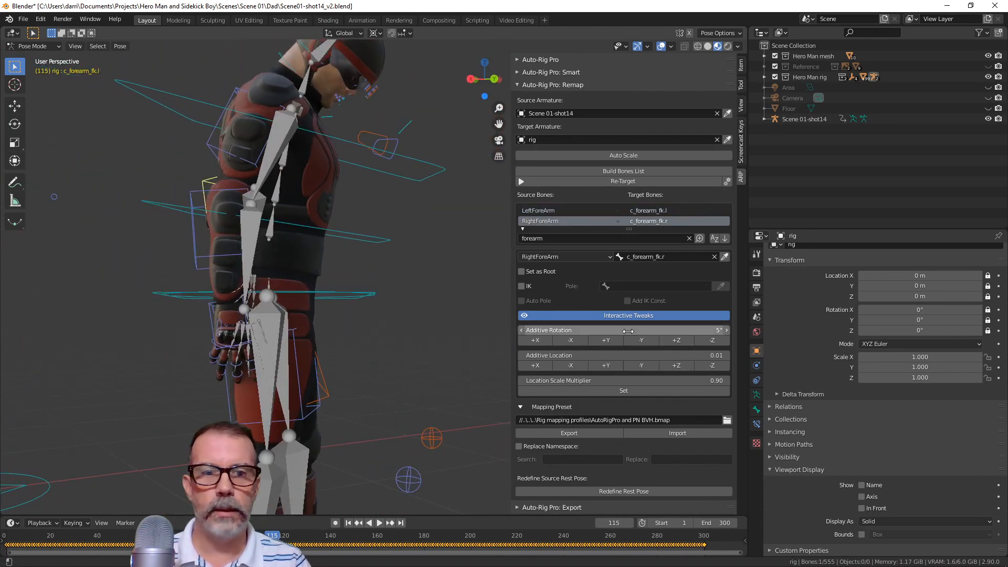
left_click(679, 342)
left_click(712, 342)
left_click(714, 341)
middle_click_drag(405, 313, 296, 304)
scroll(325, 307, "down", 1)
scroll(364, 316, "up", 5)
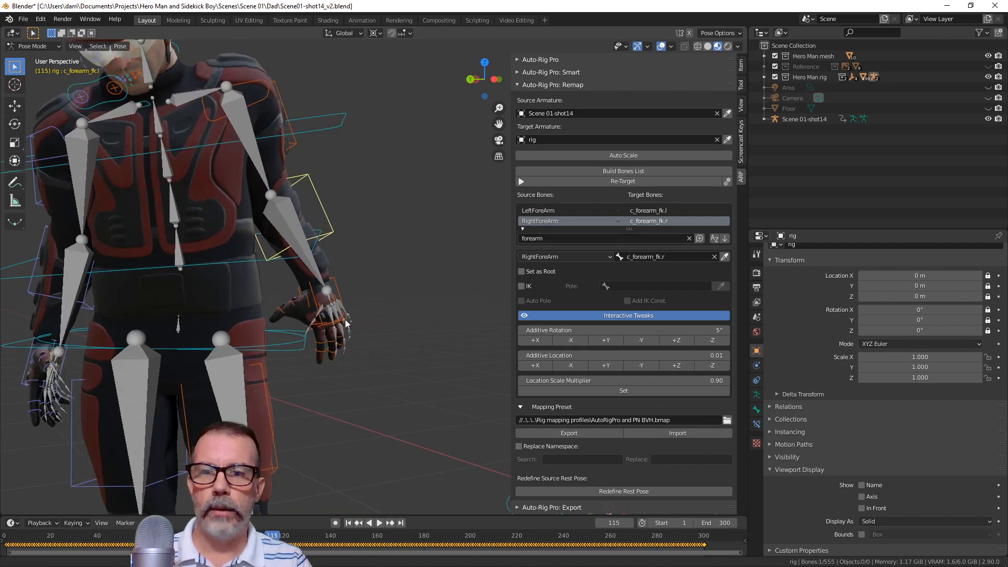
Select the left thumb's base control and frame the left hand closely against the mocap finger bones
left_click(290, 318)
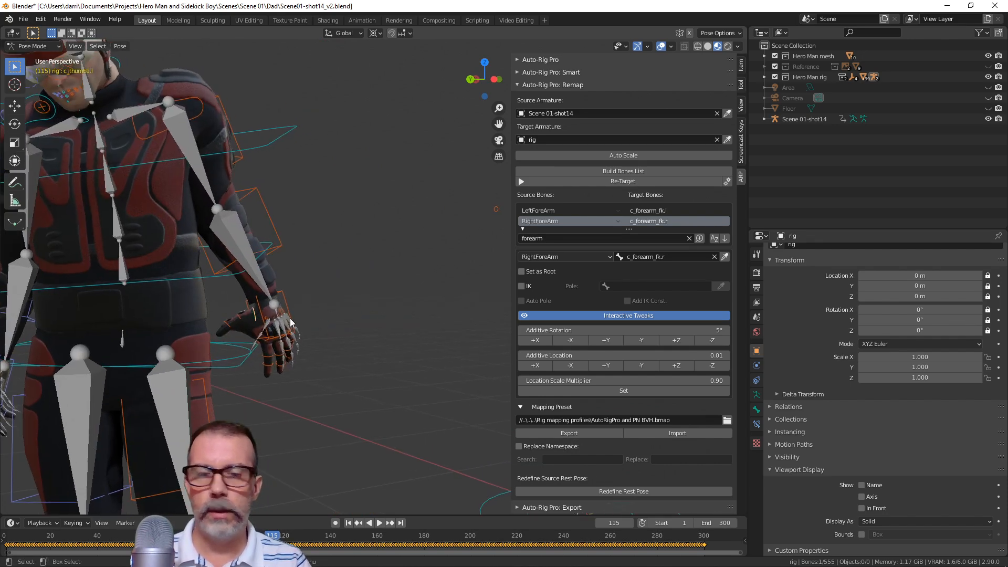
key("KP_Decimal")
scroll(220, 374, "down", 6)
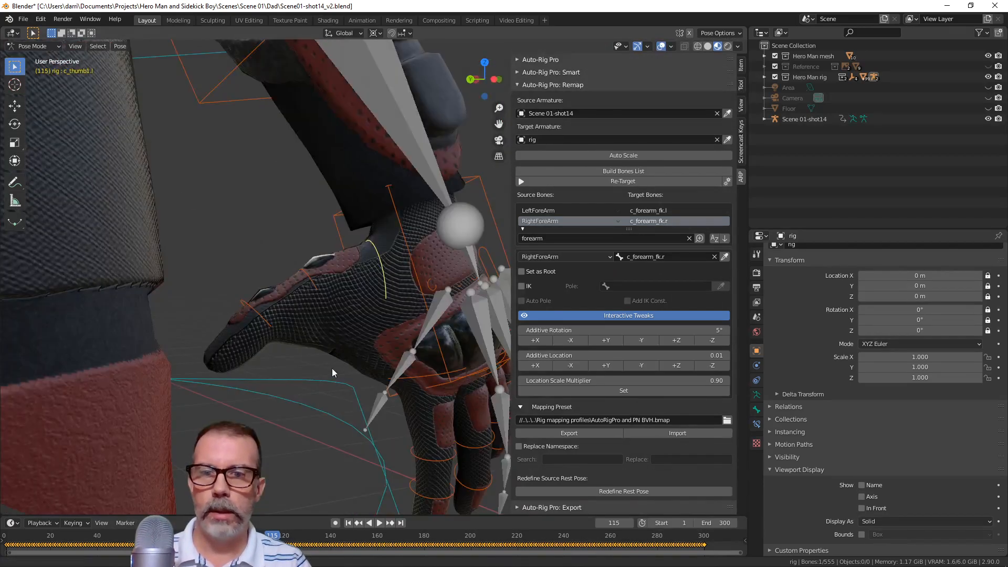
middle_click_drag(234, 339, 269, 352)
middle_click_drag(326, 325, 328, 328)
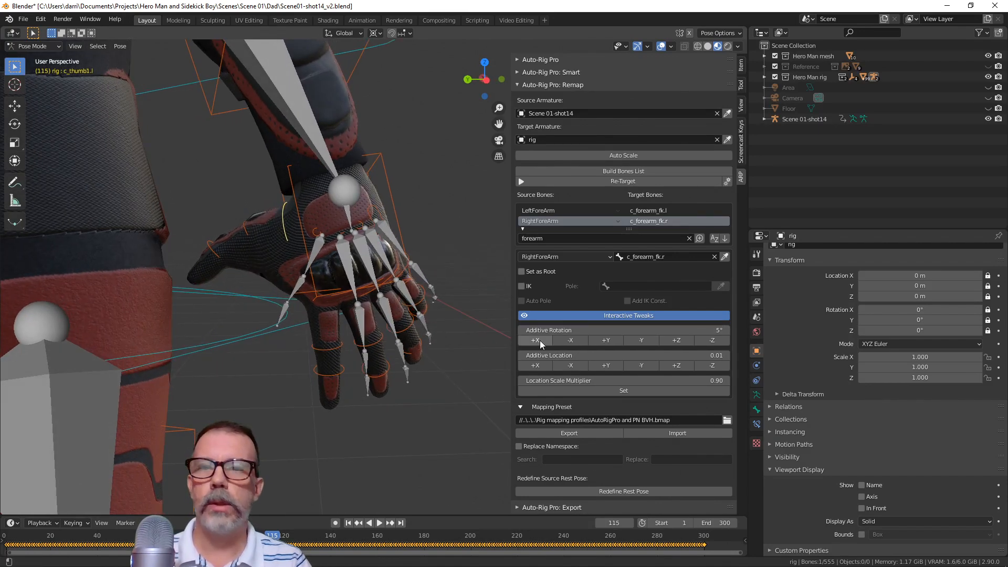
Filter the Remap bones list by "thumb1" and make the LeftHandThumb1 to c_thumb1.l mapping active
left_click(563, 238)
key("BackSpace")
key("BackSpace")
key("BackSpace")
key("BackSpace")
key("BackSpace")
key("BackSpace")
key("BackSpace")
type("thumb1")
key("Return")
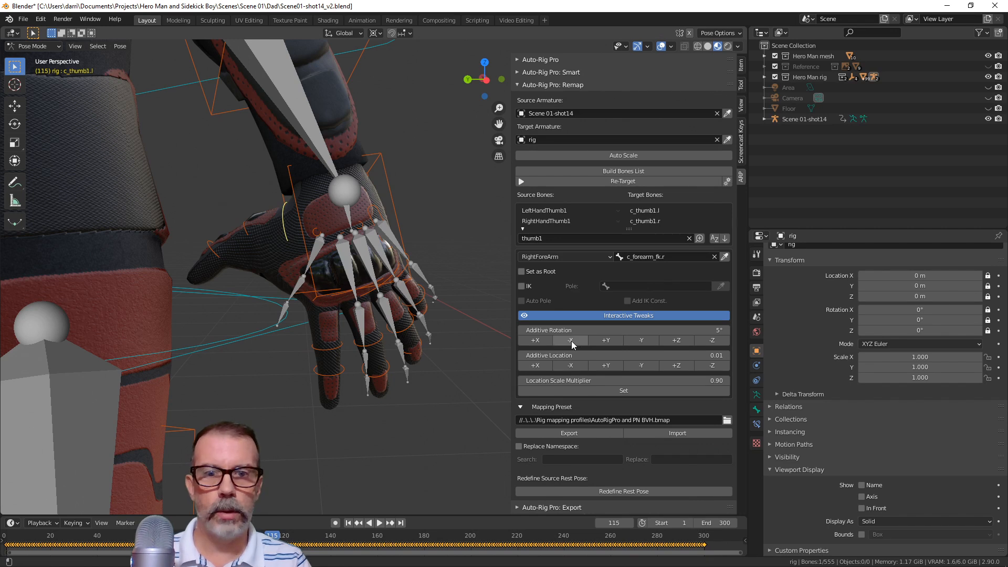
left_click(650, 210)
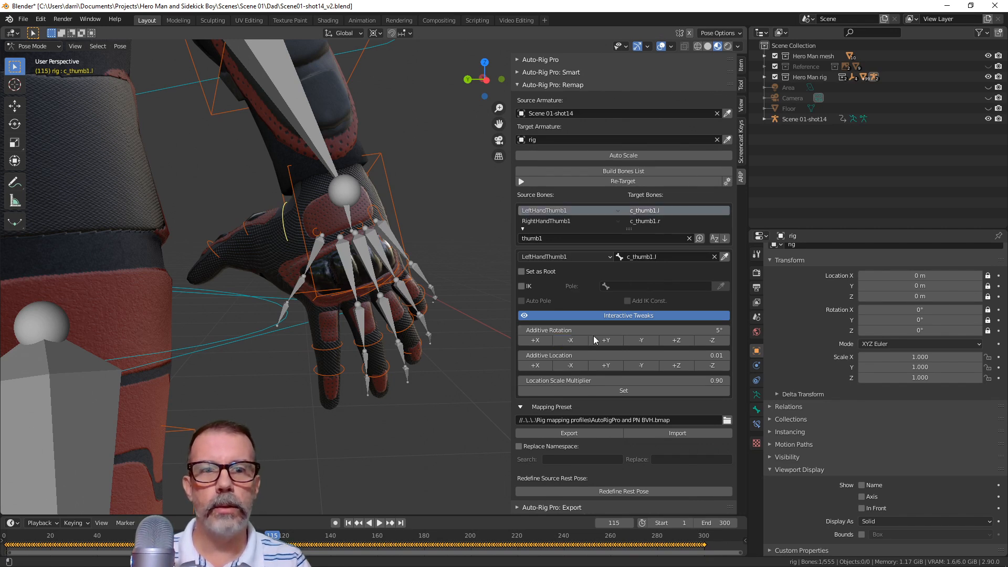
Rotate the left thumb toward the mocap thumb bones with repeated 5° -X additive rotations after testing one +X step
left_click(537, 341)
left_click(566, 341)
left_click(567, 341)
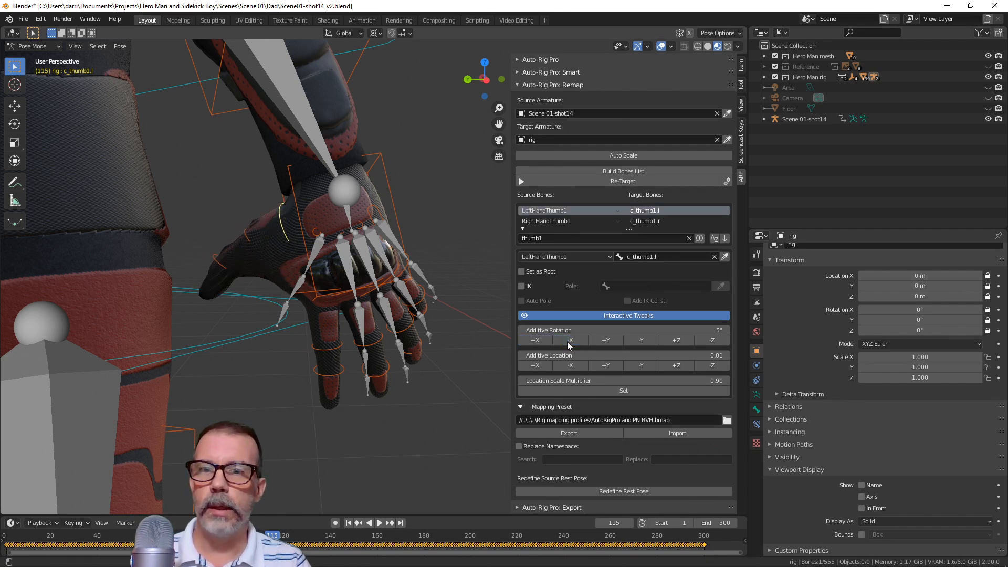
left_click(567, 341)
left_click(567, 341)
left_click(569, 342)
left_click(569, 342)
left_click(568, 341)
mouse_move(439, 362)
middle_mouse_down()
mouse_move(406, 357)
mouse_move(449, 357)
middle_mouse_up()
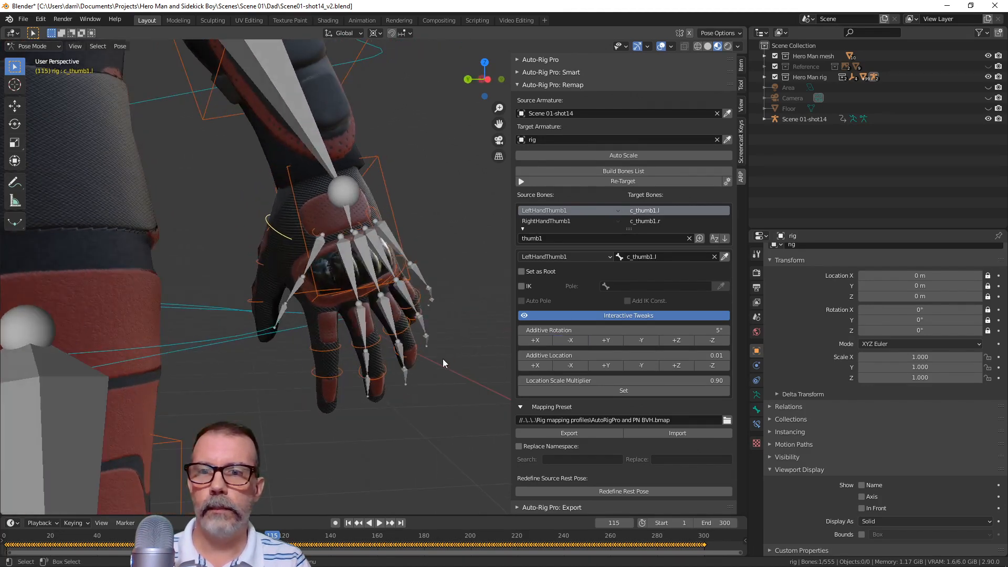
Bring the right hand into close view and make the RightHandThumb1 to c_thumb1.r mapping active
scroll(258, 329, "down", 5)
scroll(181, 327, "up", 3)
middle_click_drag(182, 327, 299, 336)
middle_click_drag(300, 336, 294, 266, "shift")
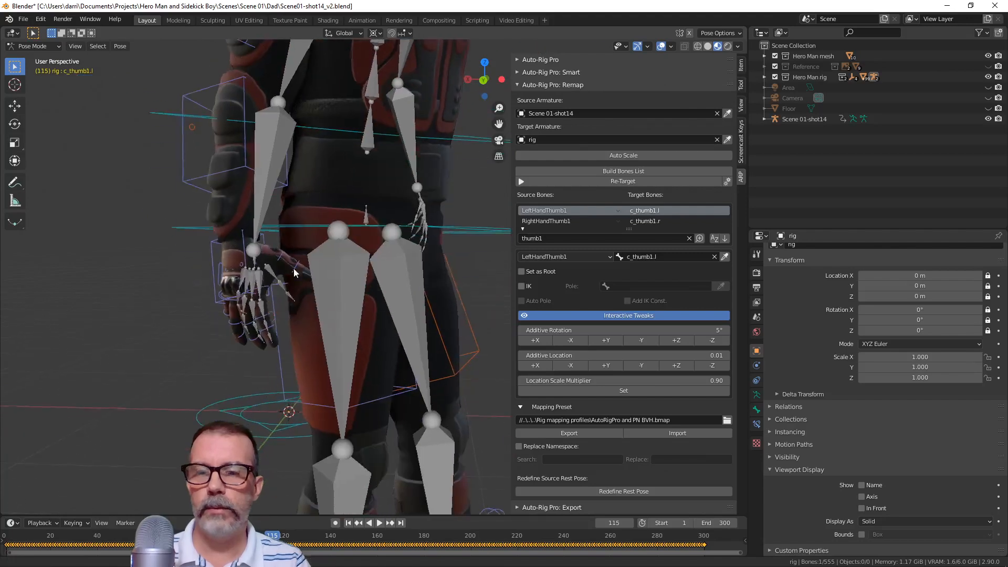
scroll(283, 308, "up", 4)
middle_click_drag(284, 308, 311, 218)
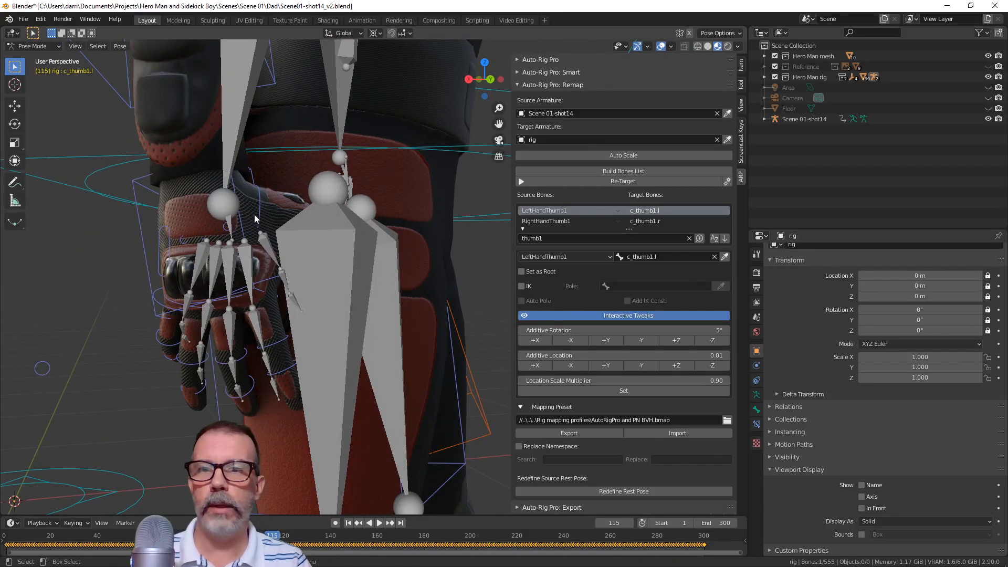
left_click(634, 222)
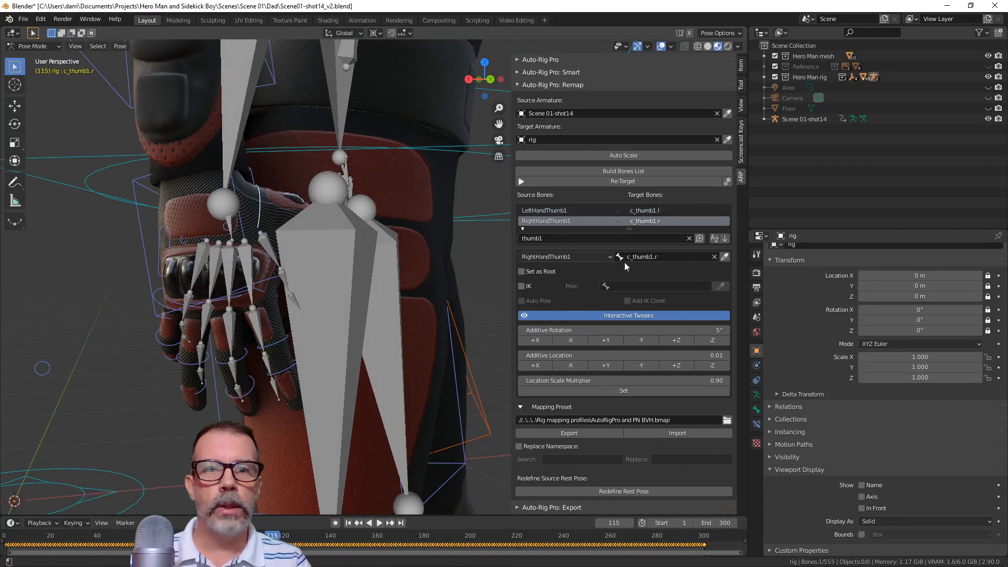
middle_click_drag(322, 319, 321, 310)
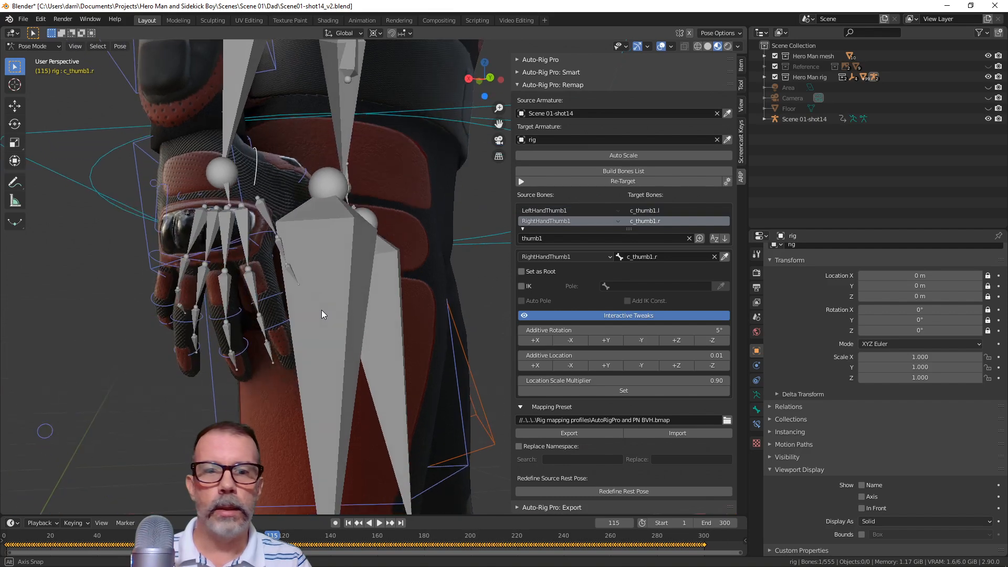
Rotate the right thumb with three 5° -X additive rotation steps
left_click(562, 340)
left_click(562, 340)
left_click(562, 340)
middle_click_drag(399, 340, 351, 349)
scroll(345, 345, "down", 4)
scroll(351, 349, "up", 2)
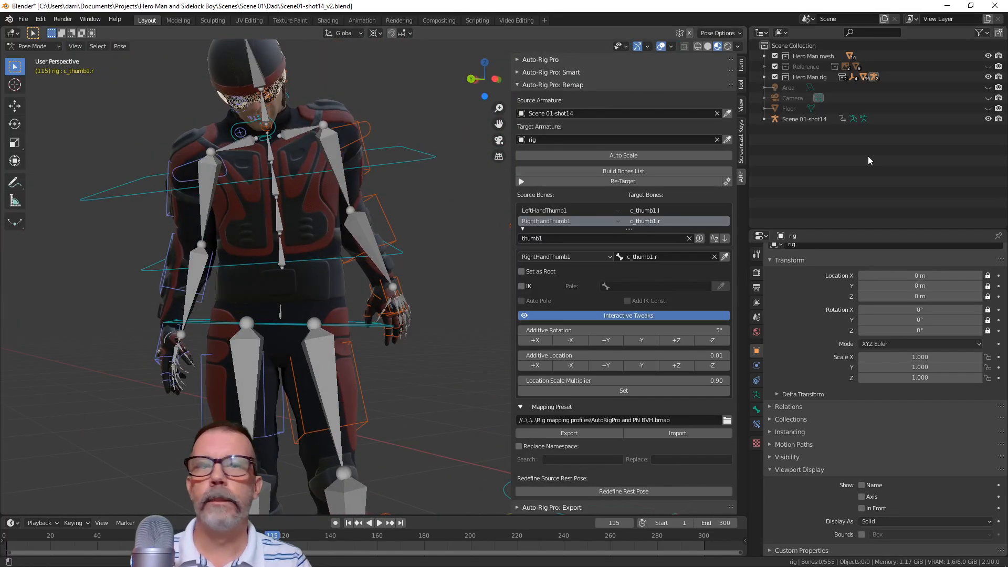
Hide the Scene 01-shot14 mocap armature and the viewport sidebar, leaving the whole character in view
left_click(988, 118)
middle_click_drag(297, 227, 316, 272)
scroll(316, 273, "up", 5)
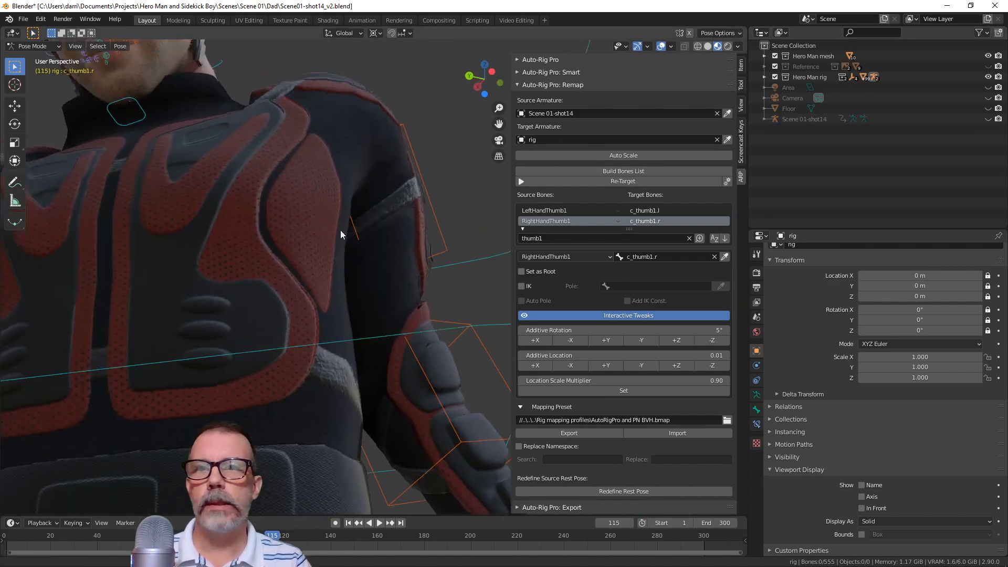
middle_click_drag(310, 190, 472, 355, "shift")
scroll(369, 382, "down", 3)
scroll(346, 273, "down", 4)
middle_click_drag(347, 273, 338, 311)
scroll(341, 277, "down", 2)
key("n")
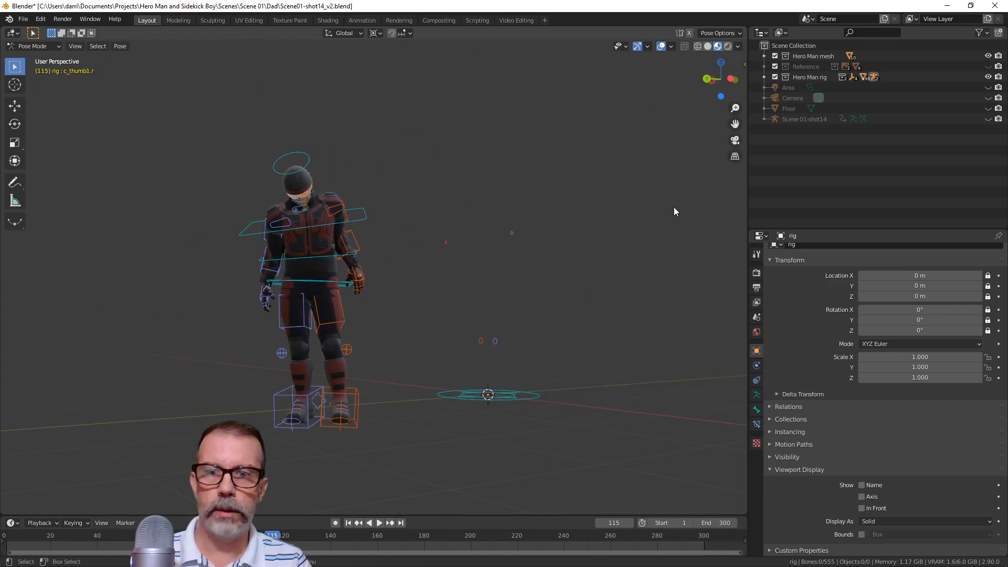
Play the retargeted animation from the first frame in Solid shading with the whole character framed
left_click(708, 47)
middle_click_drag(458, 241, 451, 227, "shift")
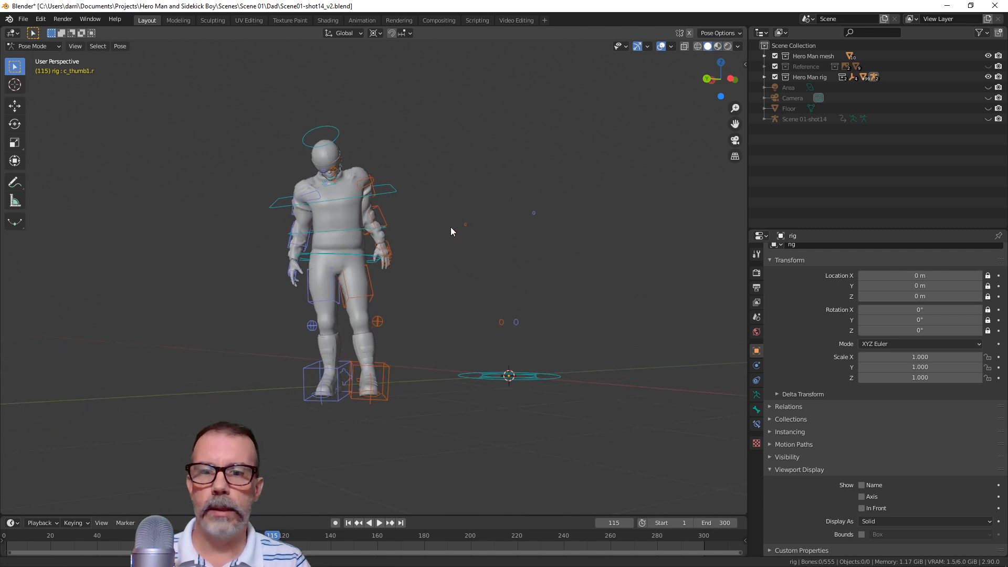
key("Home")
left_click(348, 524)
left_click(379, 522)
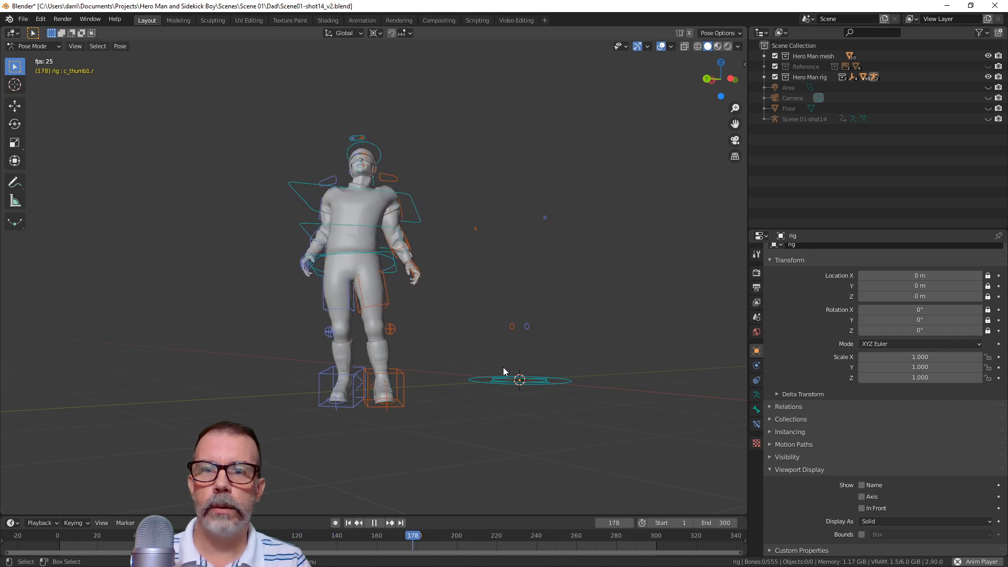
key("space")
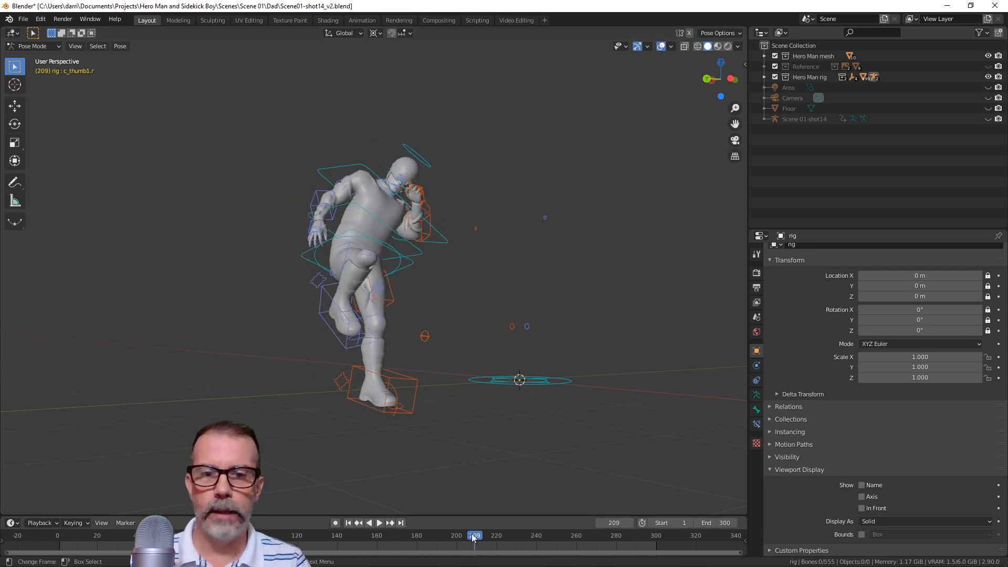
Scrub and replay the middle of the animation, examining the character's upper body and arms from a raised close view
left_click(383, 536)
key("space")
mouse_move(420, 535)
left_mouse_down()
mouse_move(394, 535)
mouse_move(415, 536)
left_mouse_up()
scroll(436, 254, "up", 2)
middle_click_drag(435, 254, 457, 378)
left_click(395, 534)
key("space")
left_click(354, 536)
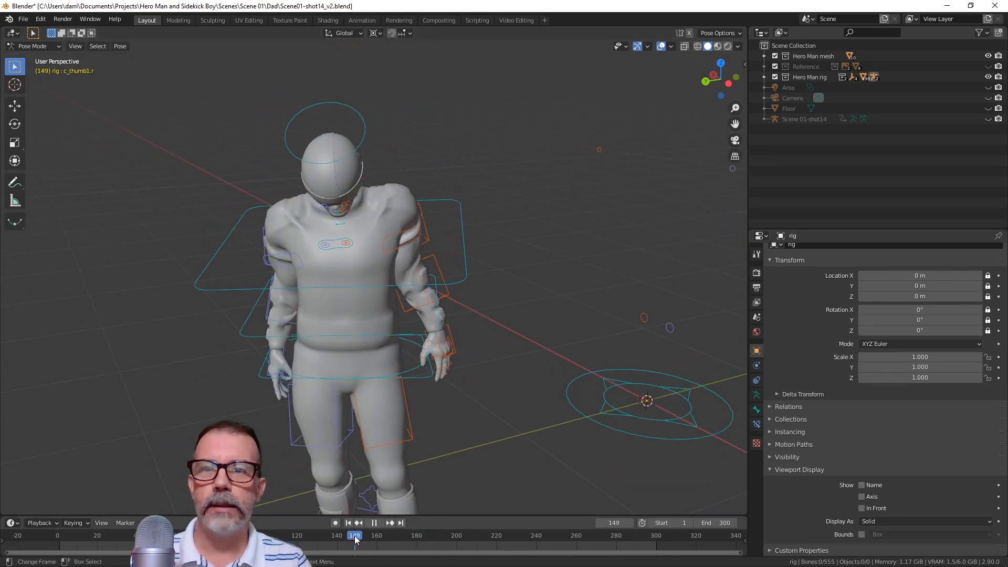
Replay an earlier part of the animation in side view and examine the paused character from several angles
key("space")
scroll(426, 410, "down", 3)
middle_click_drag(426, 409, 393, 543)
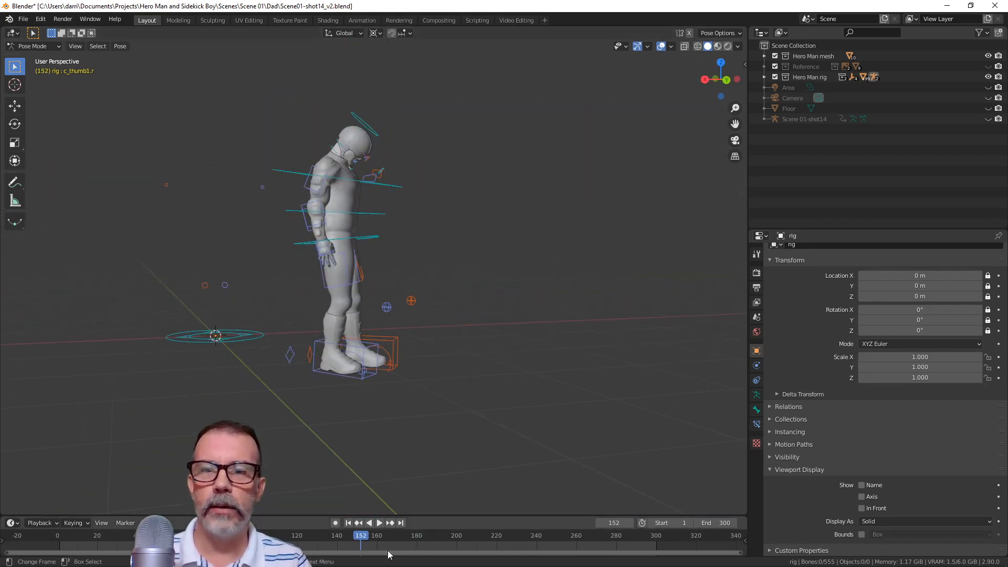
left_click(231, 536)
key("space")
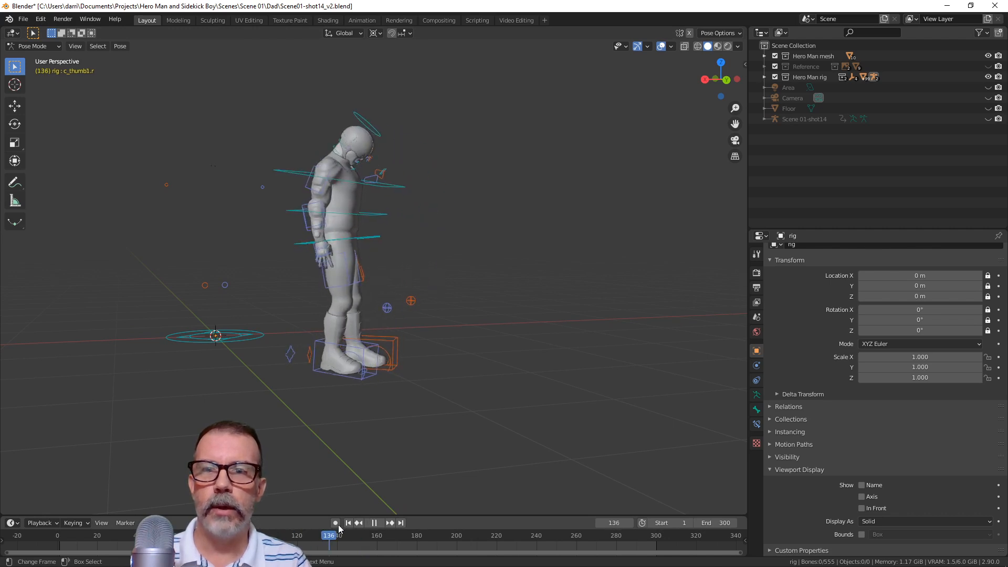
key("space")
middle_click_drag(498, 412, 532, 367)
scroll(531, 368, "up", 4)
middle_click_drag(476, 393, 420, 349)
middle_click_drag(395, 387, 437, 307)
scroll(447, 331, "up", 2)
scroll(459, 351, "down", 4)
mouse_move(459, 351)
middle_mouse_down()
mouse_move(440, 320)
mouse_move(478, 300)
mouse_move(453, 342)
middle_mouse_up()
Restore Material Preview shading in the viewport and save the file
left_click(718, 46)
key("ctrl+s")
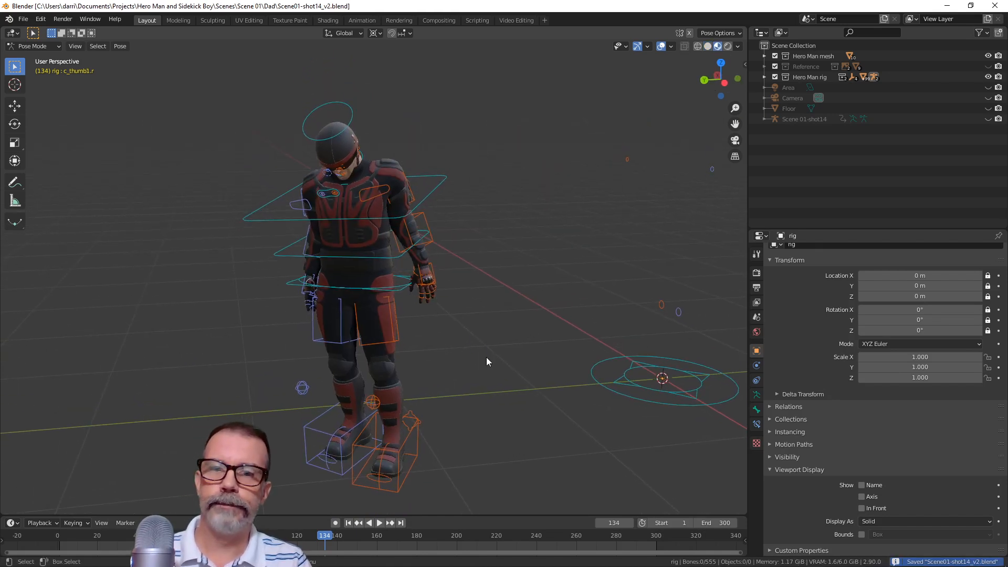
scroll(486, 362, "down", 2)
middle_click_drag(481, 376, 480, 368)
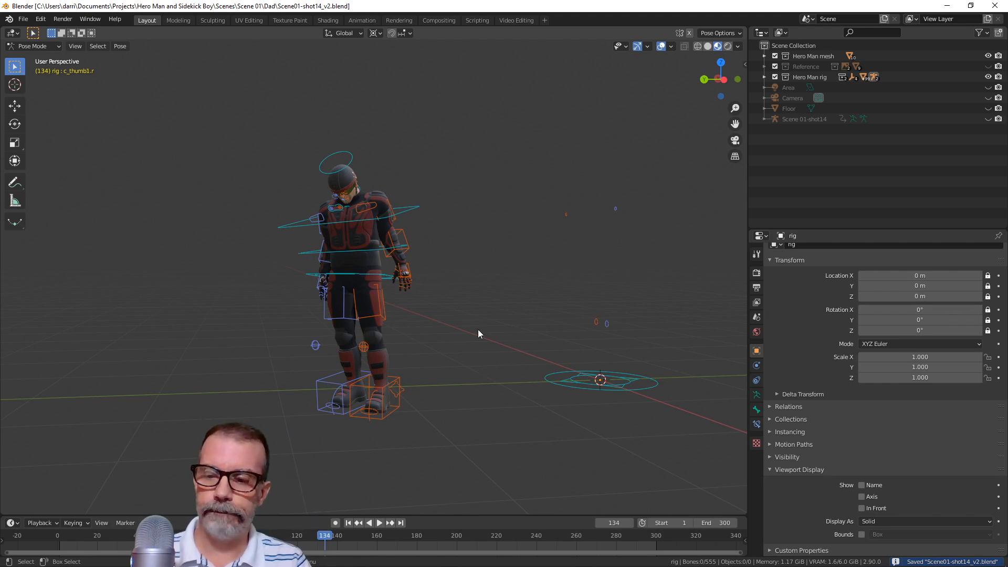
key("alt+Tab")
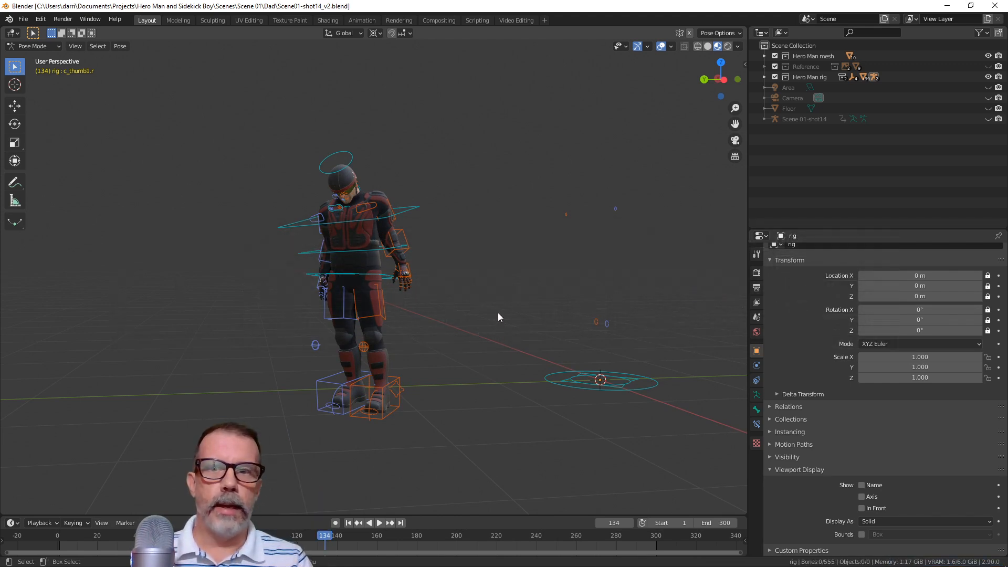
Return the rig to Object Mode, save the file and deselect everything
left_click(32, 46)
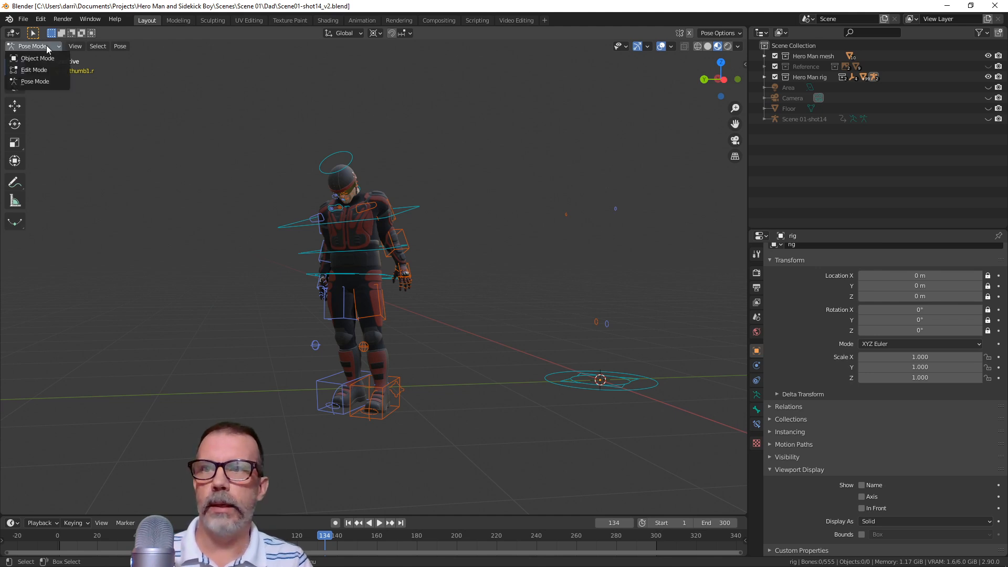
left_click(32, 55)
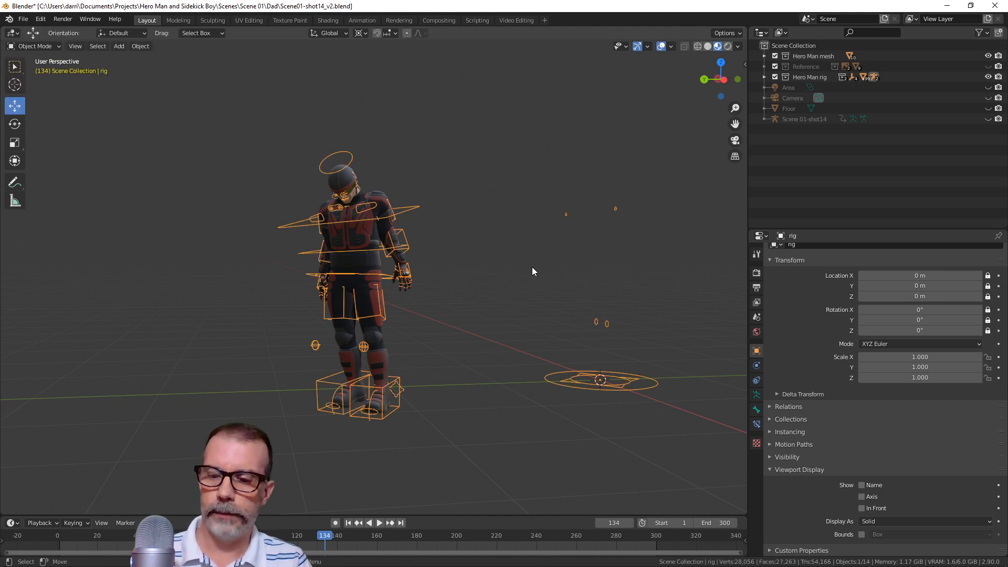
key("ctrl+s")
left_click(531, 280)
middle_click_drag(530, 281, 540, 276)
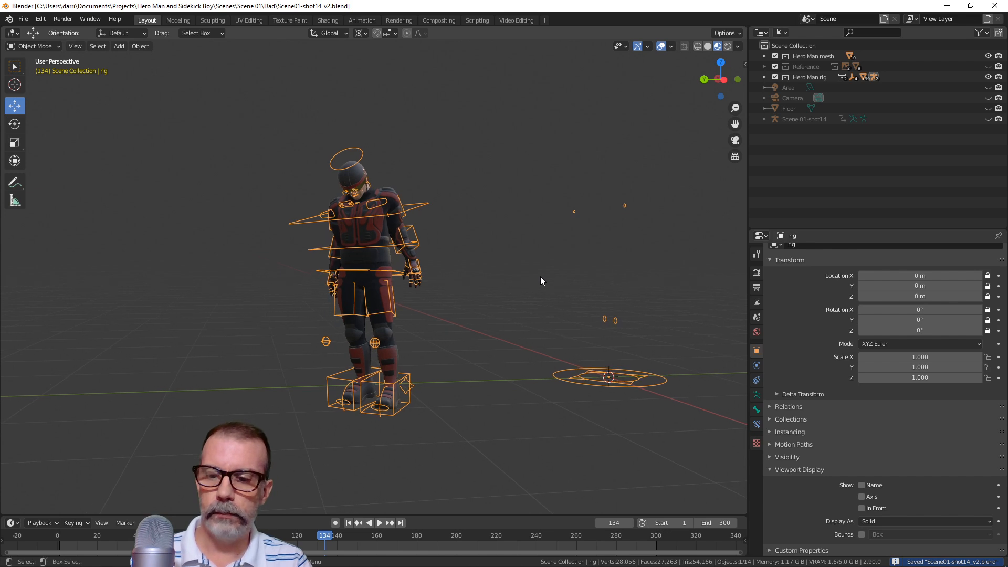
middle_click_drag(502, 304, 484, 315)
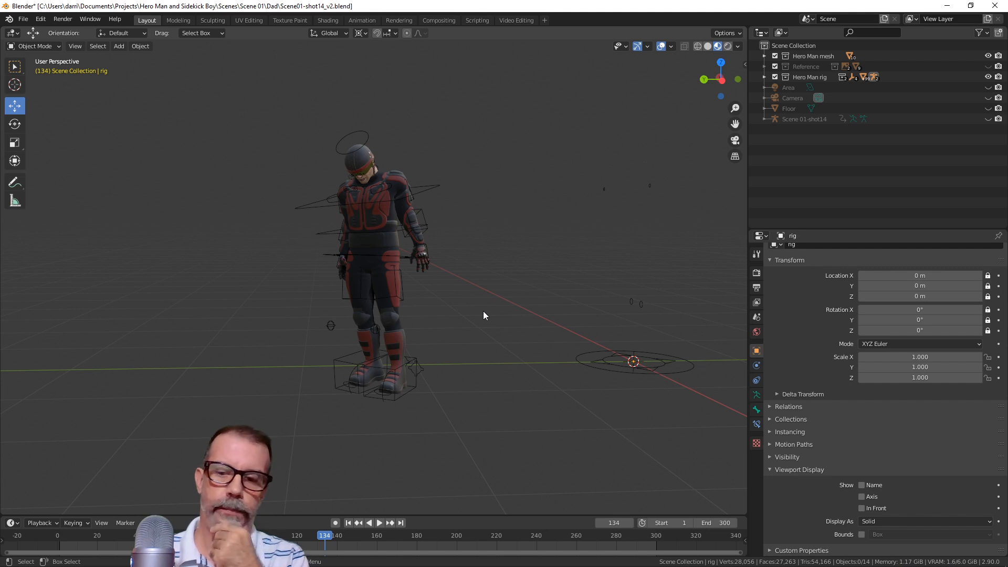
Switch to the Scene01-shot14.blend window, leave the camera view and hide the Volumetric Cube
key("alt+Tab")
key("alt+Tab")
key("alt+Tab")
scroll(414, 285, "down", 3)
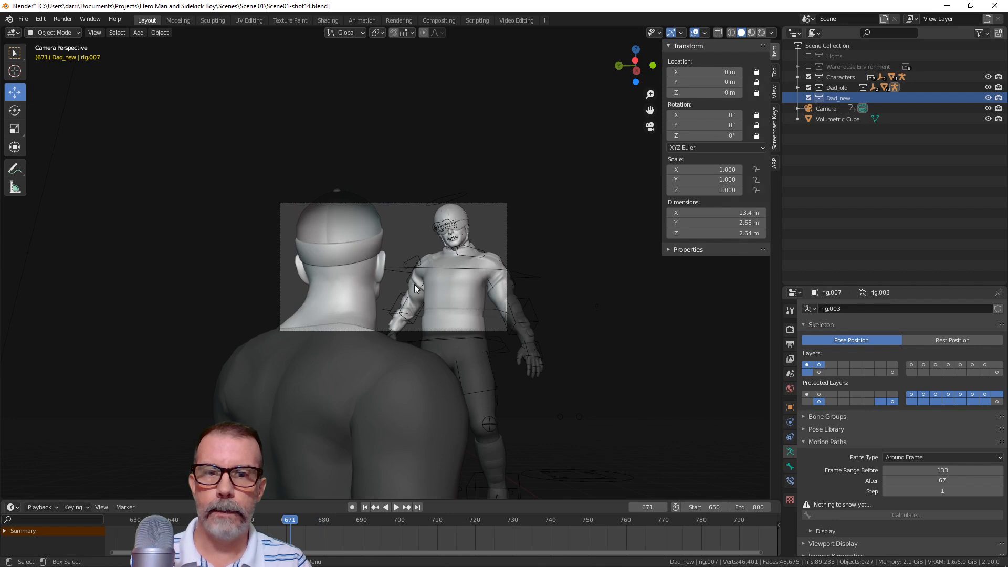
key("KP_0")
scroll(444, 330, "down", 3)
middle_click_drag(444, 330, 519, 272)
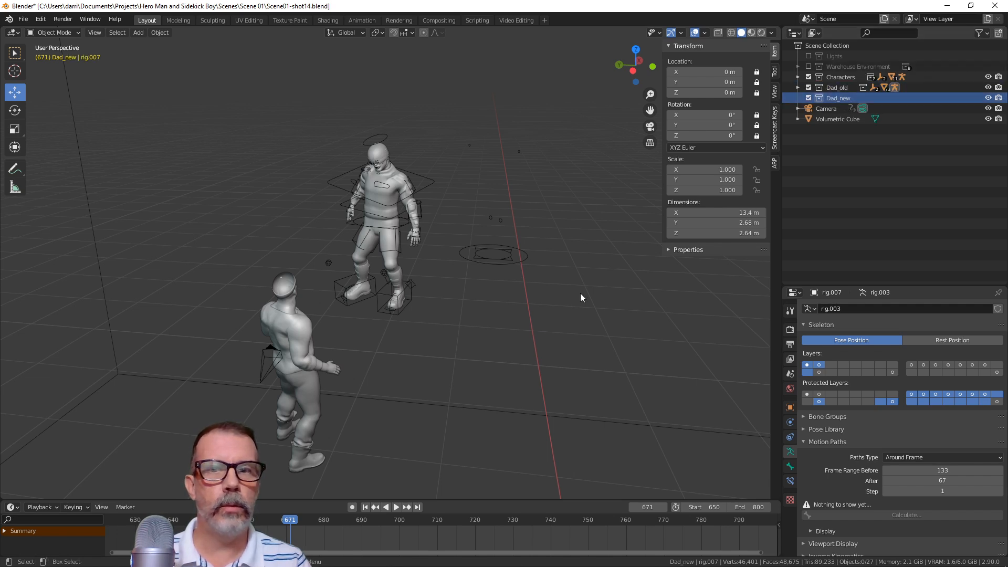
middle_click_drag(532, 312, 540, 309, "shift")
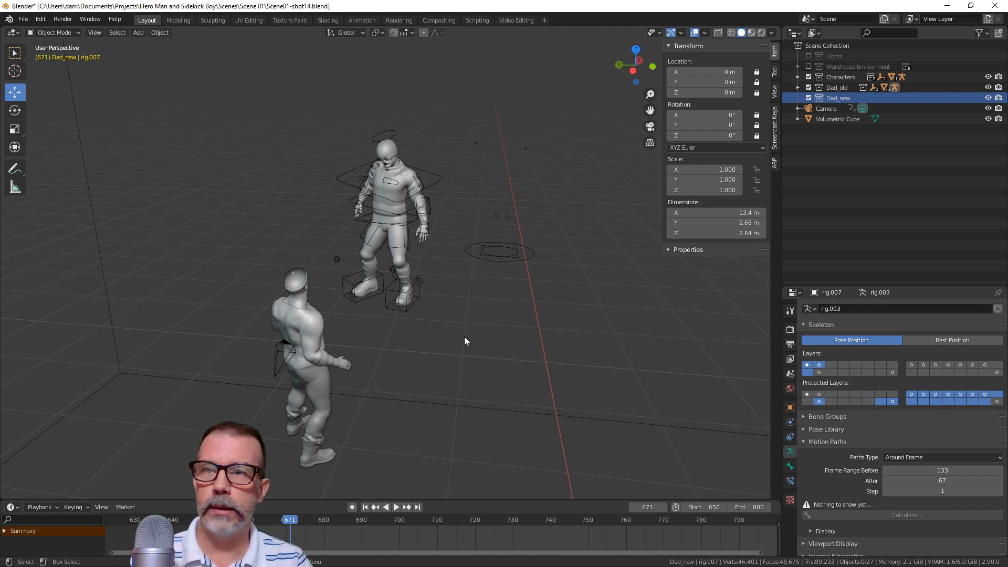
left_click(988, 119)
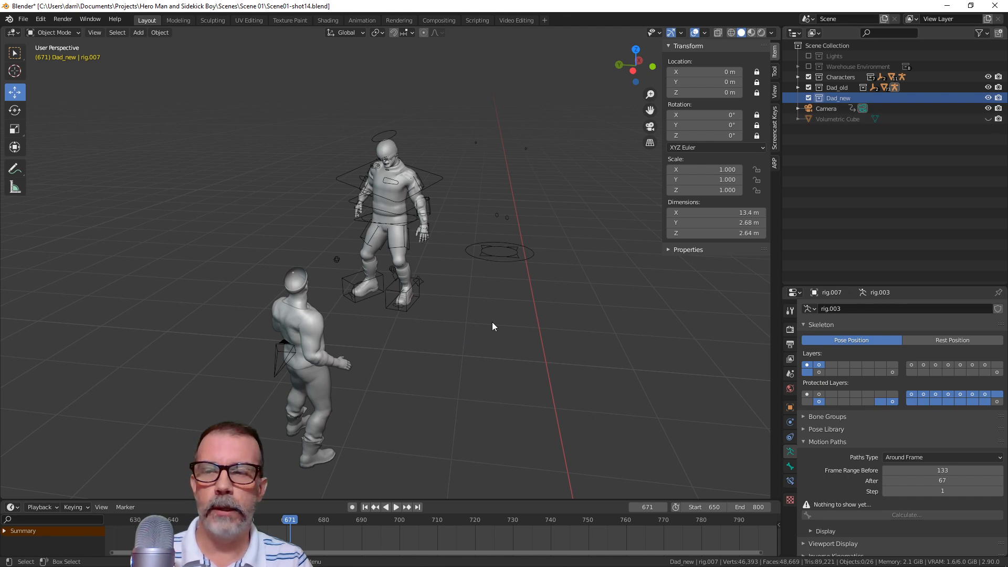
scroll(492, 323, "down", 5)
mouse_move(499, 319)
middle_mouse_down()
mouse_move(493, 356)
mouse_move(508, 306)
mouse_move(496, 333)
middle_mouse_up()
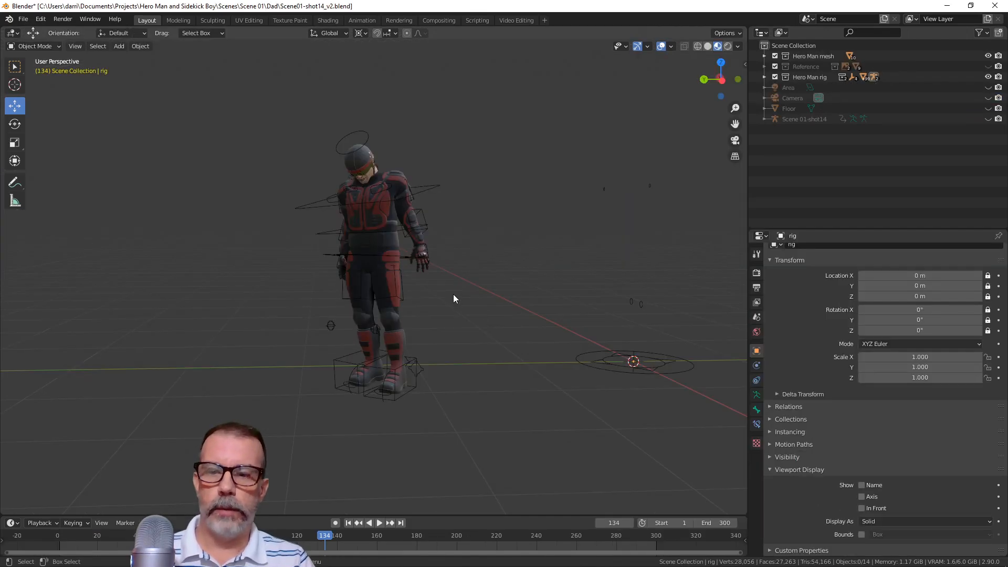
Copy all visible objects from Scene01-shot14_v2.blend at frame 1 and paste them into the Dad_new collection of Scene01-shot14.blend
key("a")
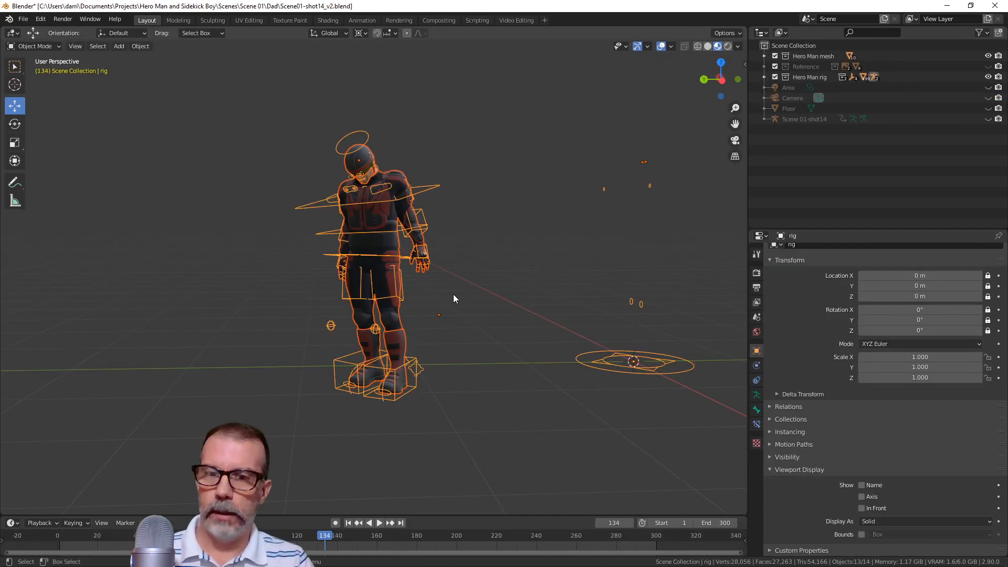
left_click(349, 523)
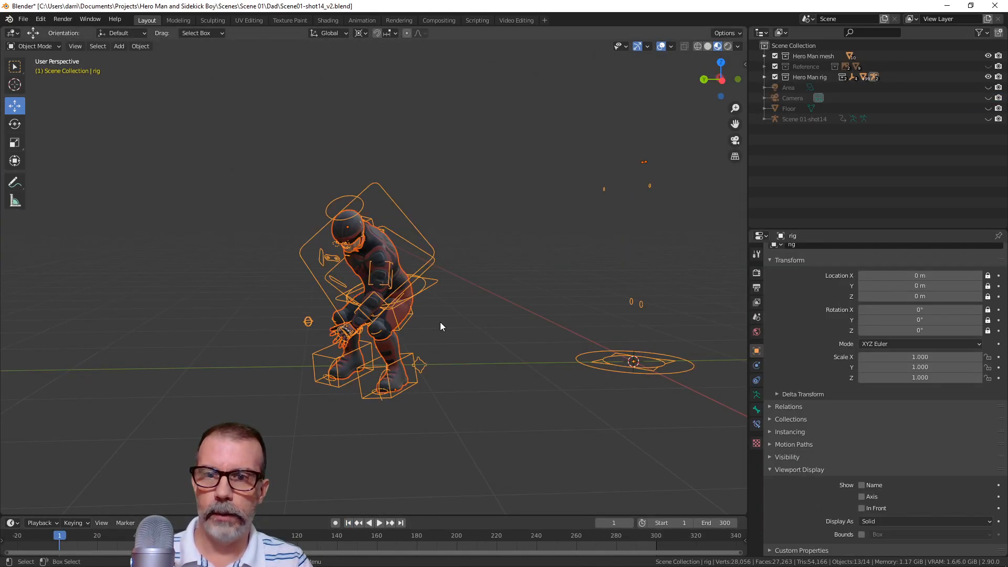
scroll(452, 319, "down", 3)
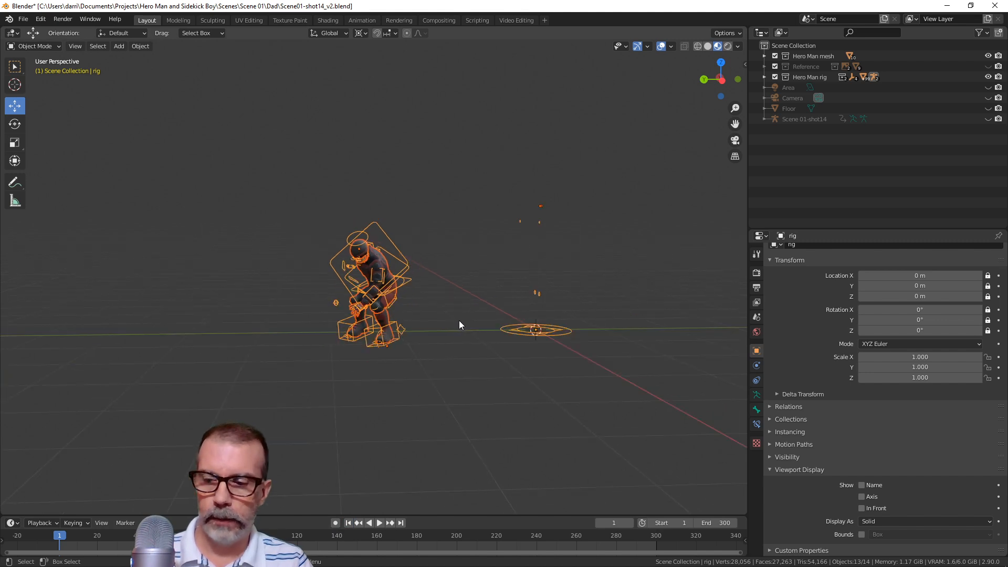
key("ctrl+c")
key("alt+Tab")
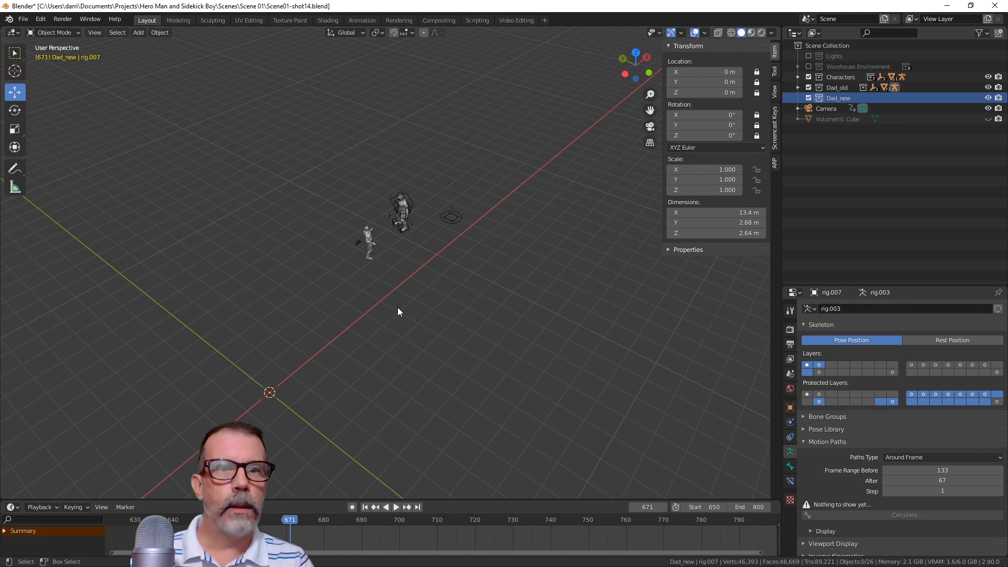
key("ctrl+v")
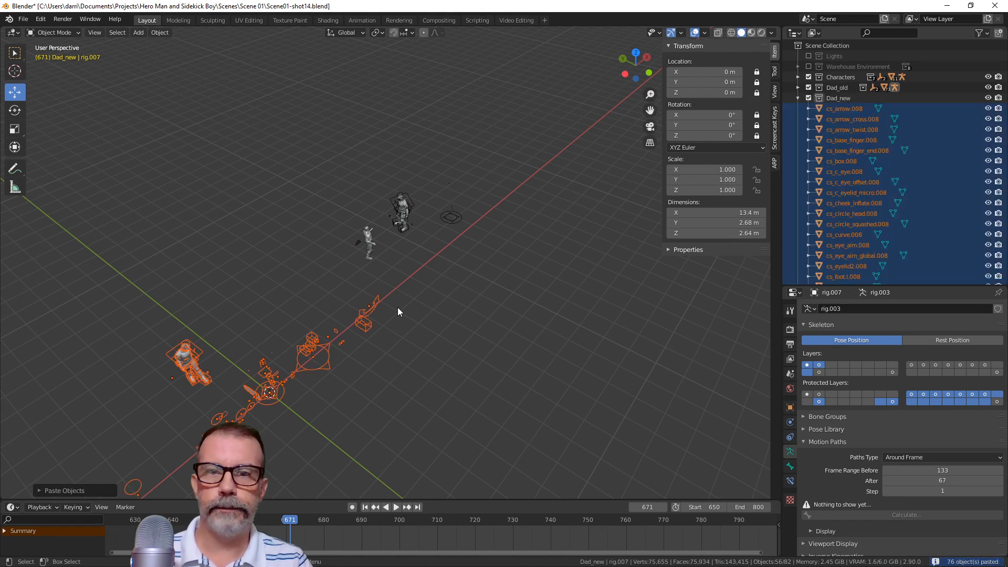
Create a new collection inside Dad_new and name it "cs objects"
right_click(846, 98)
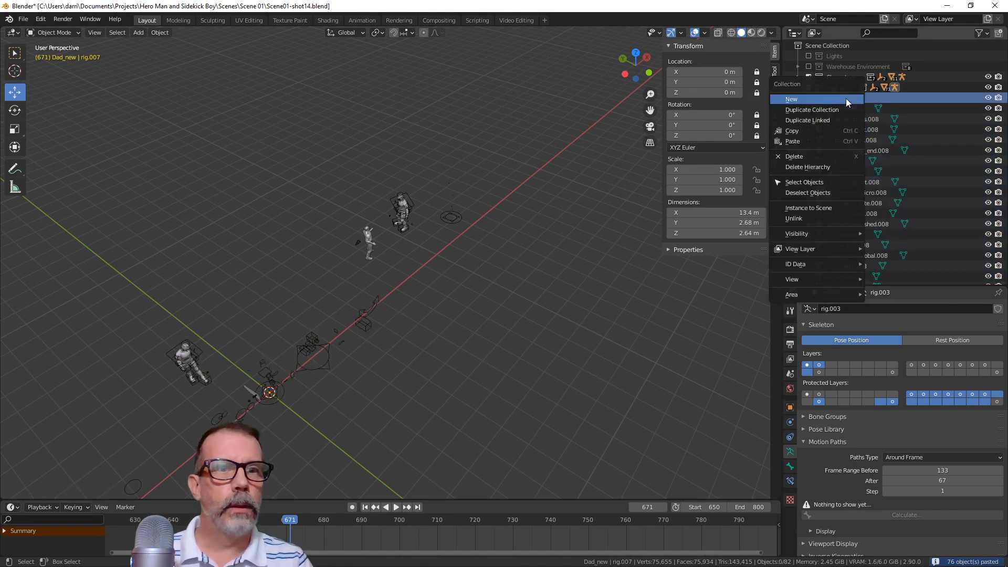
left_click(825, 99)
double_click(848, 109)
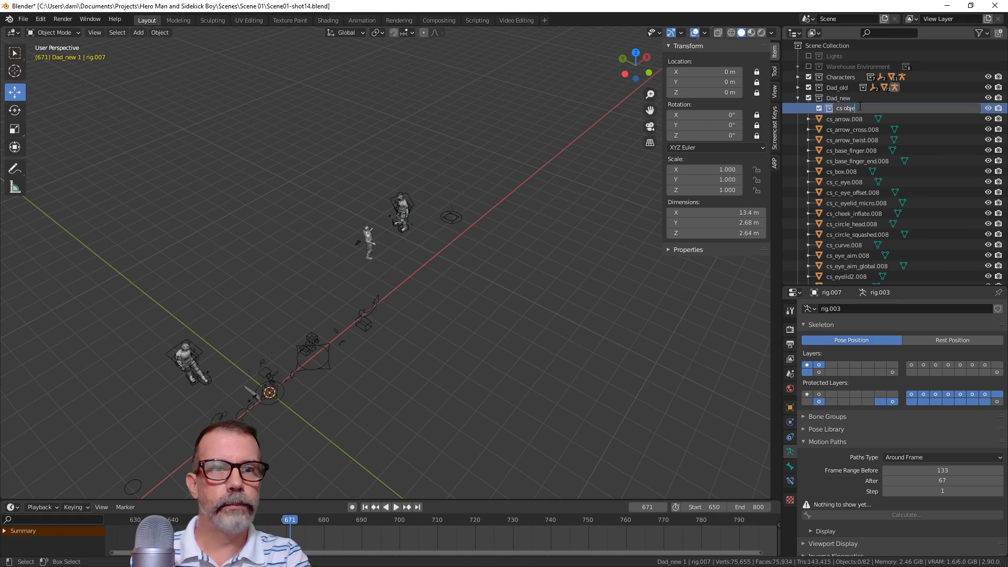
type("cs objects")
key("Return")
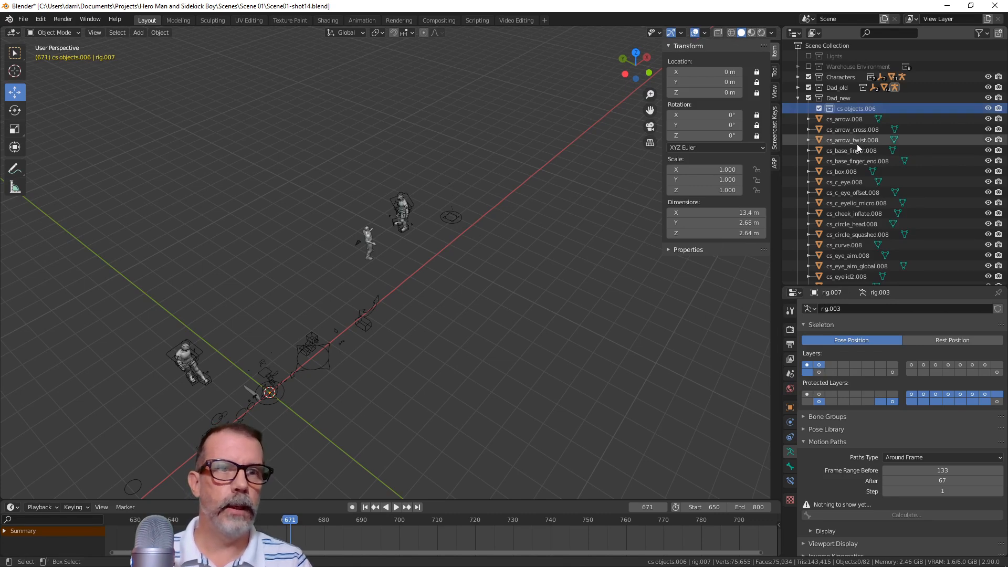
Move the pasted objects from cs_arrow.008 through cs_wire_eyebrow into the cs objects collection and exclude that collection from the view layer
left_click(849, 120)
scroll(880, 165, "down", 4)
scroll(881, 167, "down", 15)
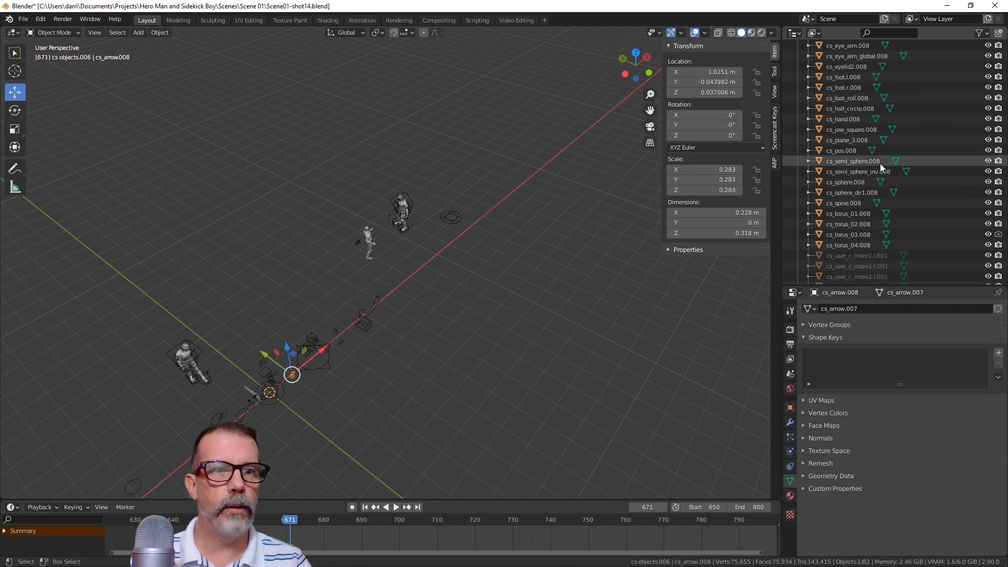
scroll(871, 203, "down", 5)
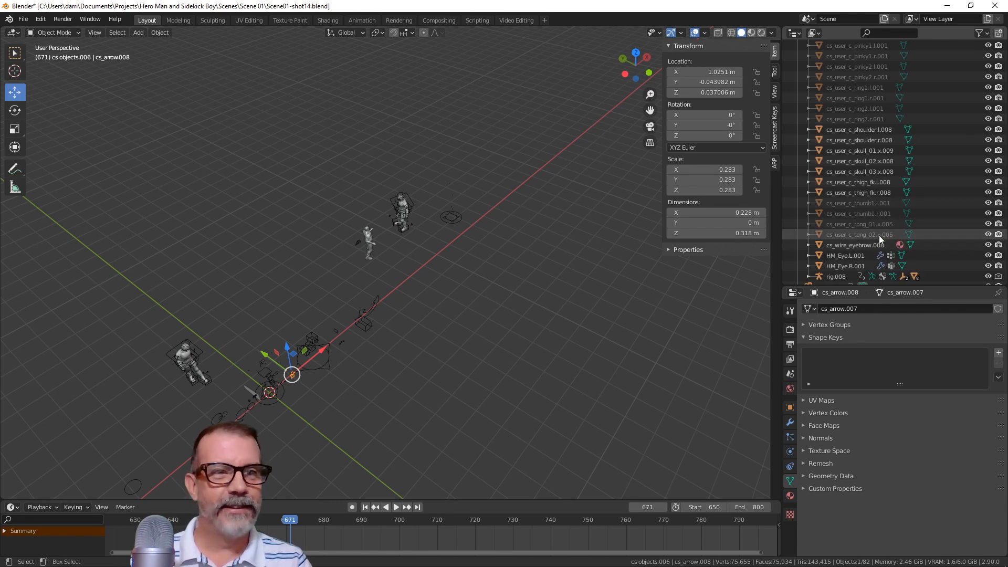
left_click(868, 246, "shift")
scroll(919, 187, "up", 20)
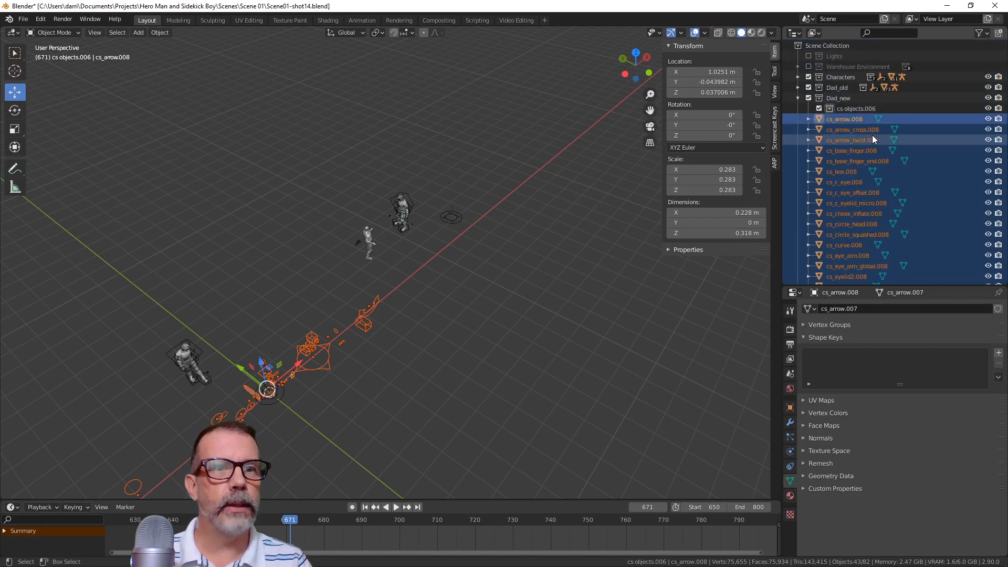
left_click_drag(821, 119, 834, 110)
left_click(819, 108)
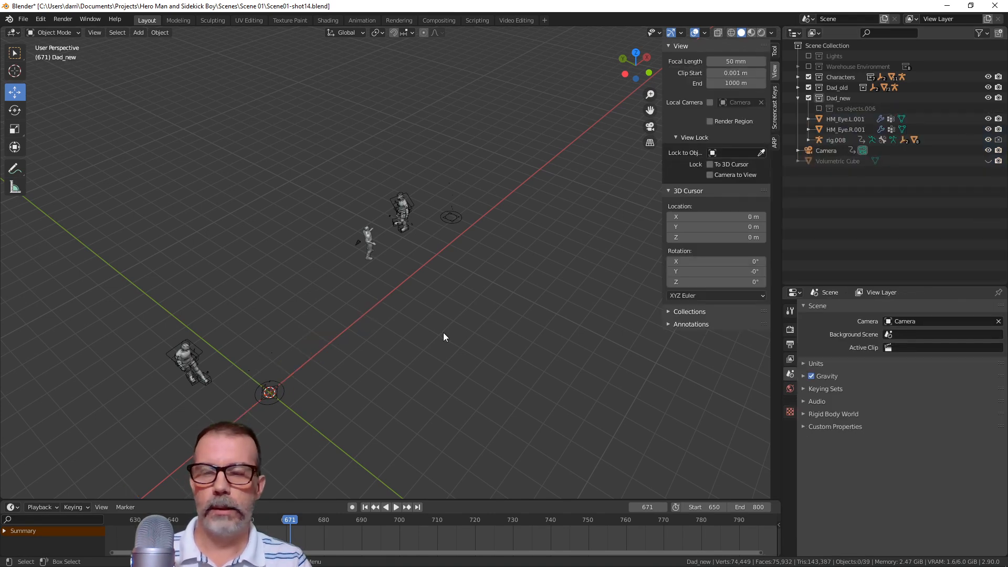
Check the location and rotation of the old Dad rig's c_pos bone in Pose Mode, then return to Object Mode and select the pasted rig
scroll(444, 332, "up", 3)
middle_click_drag(524, 257, 447, 326, "shift")
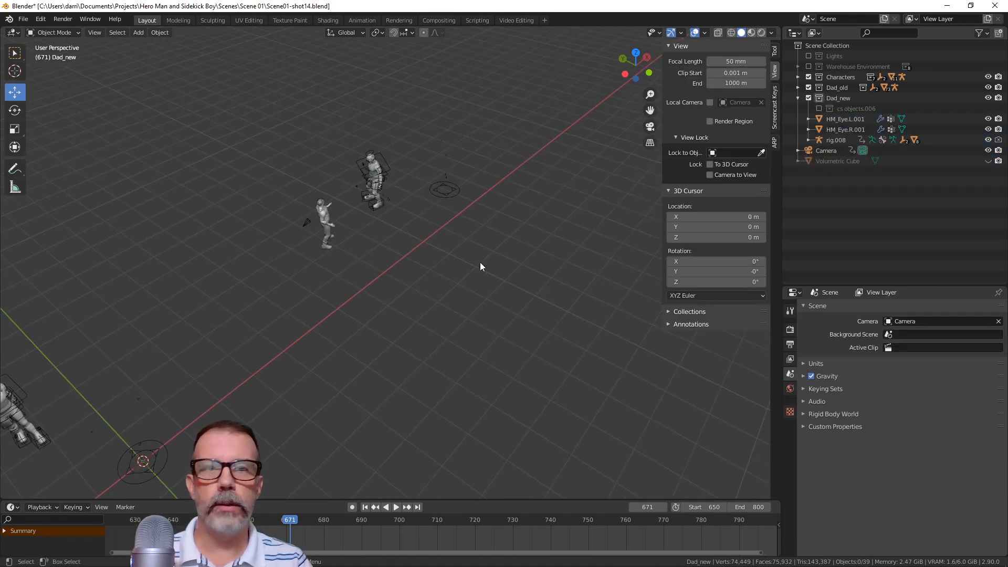
left_click(458, 196)
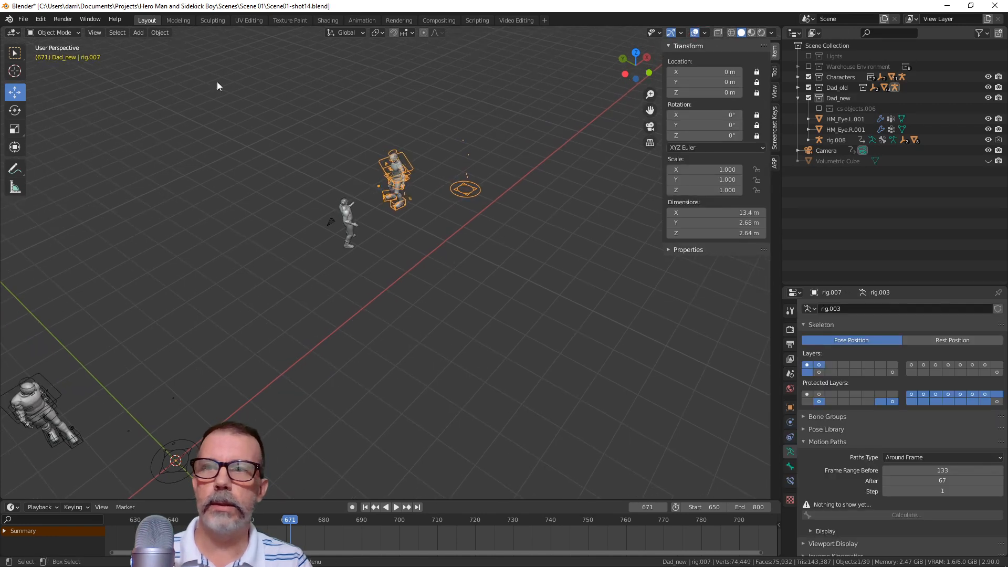
left_click(54, 32)
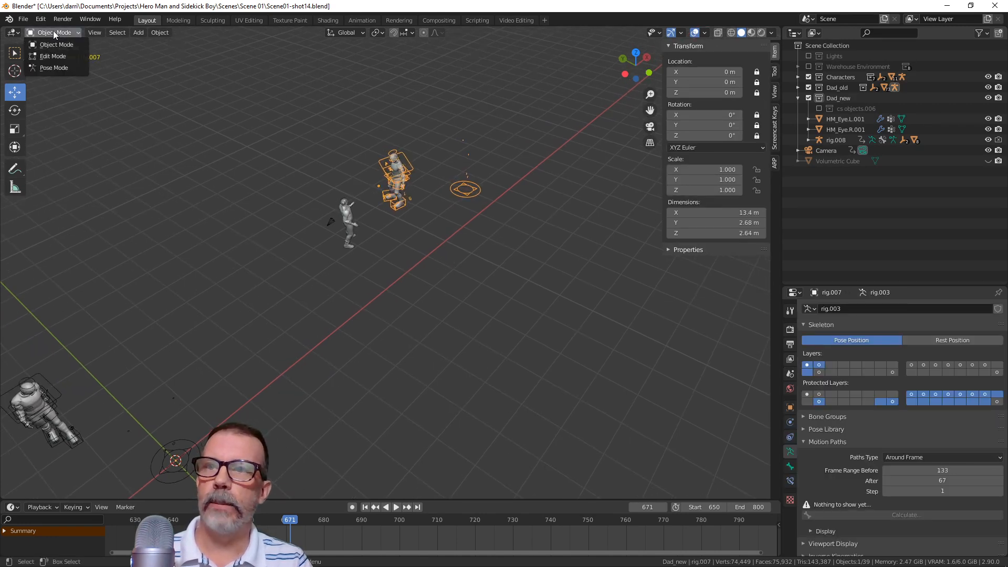
left_click(56, 68)
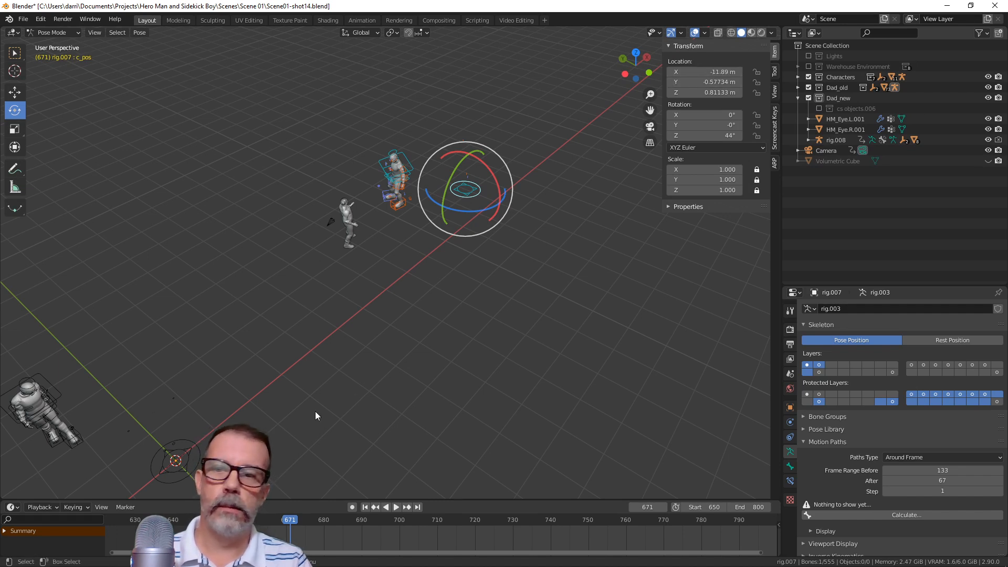
key("ctrl+Tab")
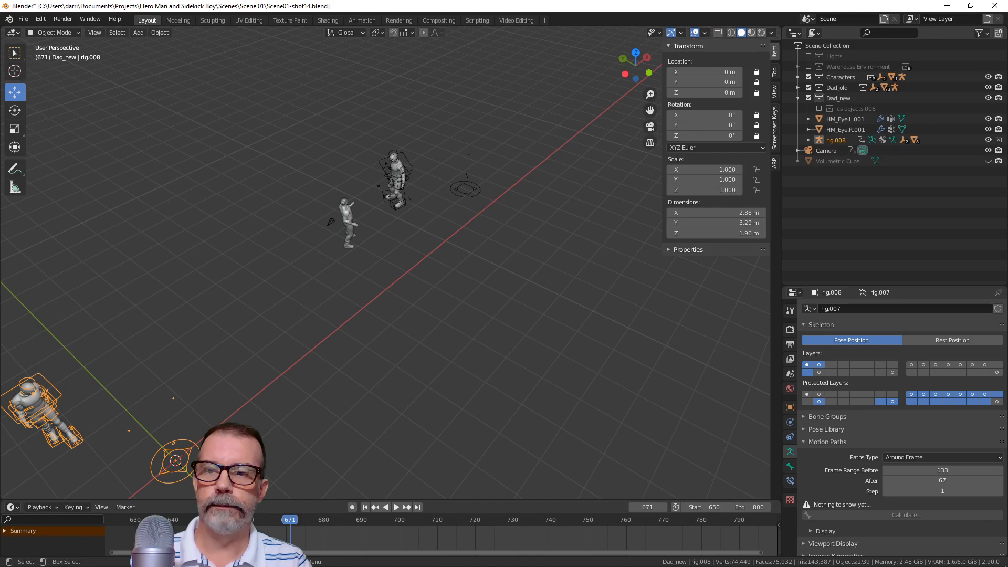
Enter Pose Mode on the new rig and compare the c_pos bones of the new and old Dad rigs
left_click(53, 33)
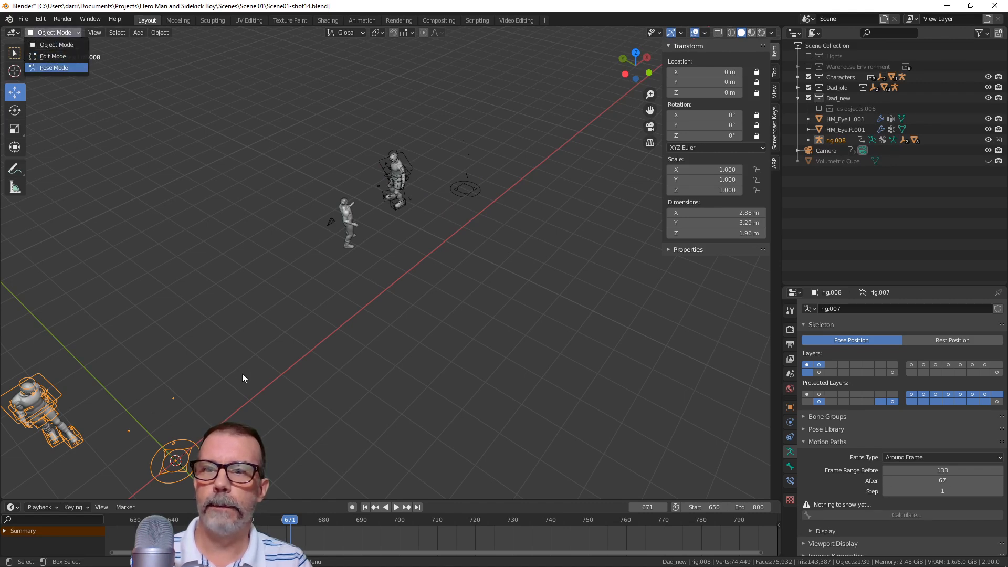
left_click(58, 65)
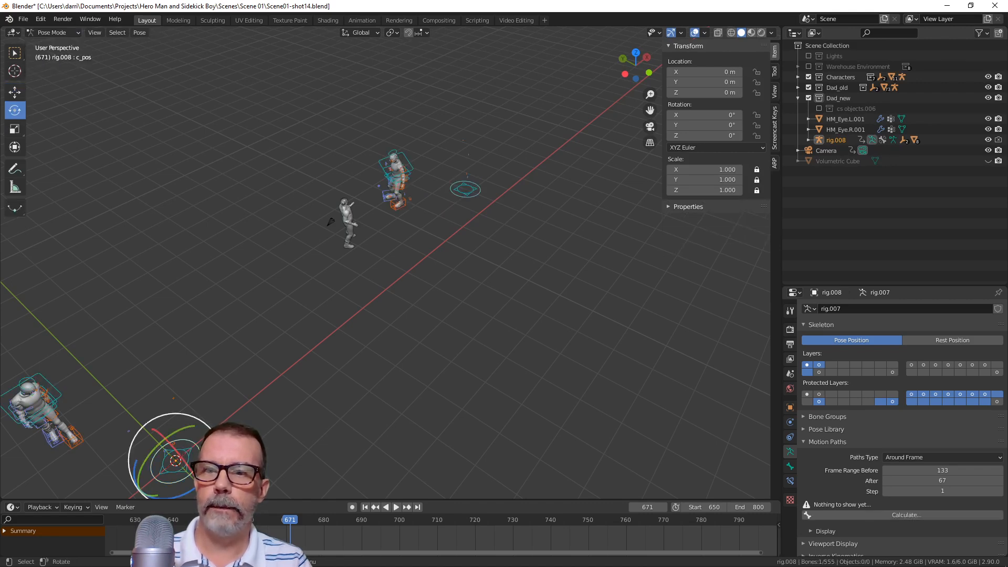
left_click(478, 196)
middle_click_drag(388, 333, 440, 288, "shift")
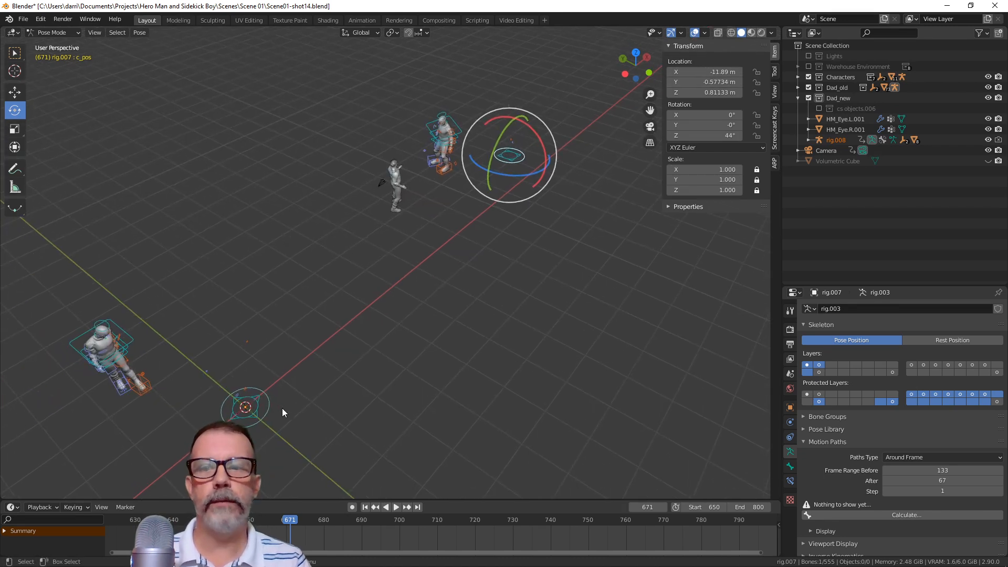
left_click(269, 409)
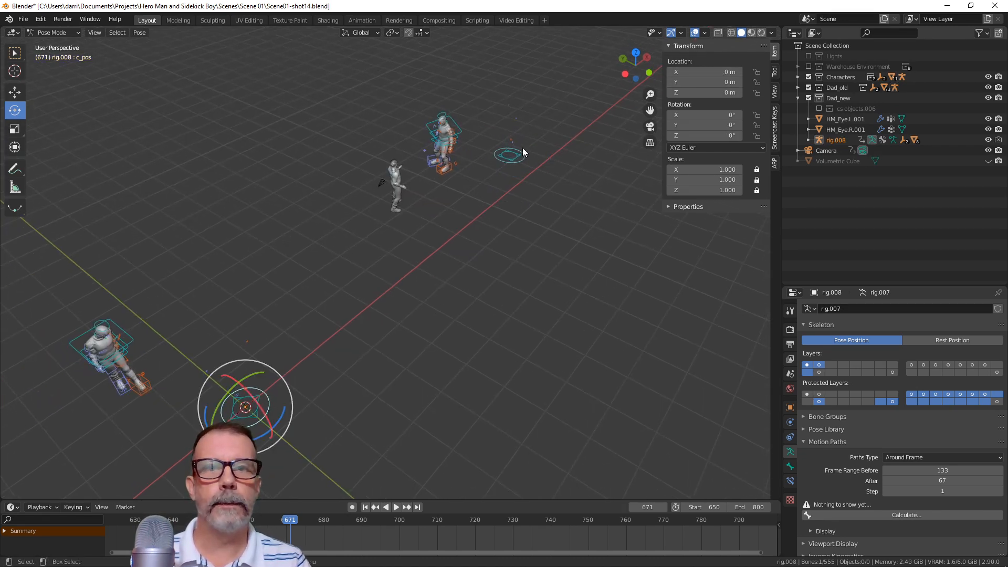
left_click(521, 161)
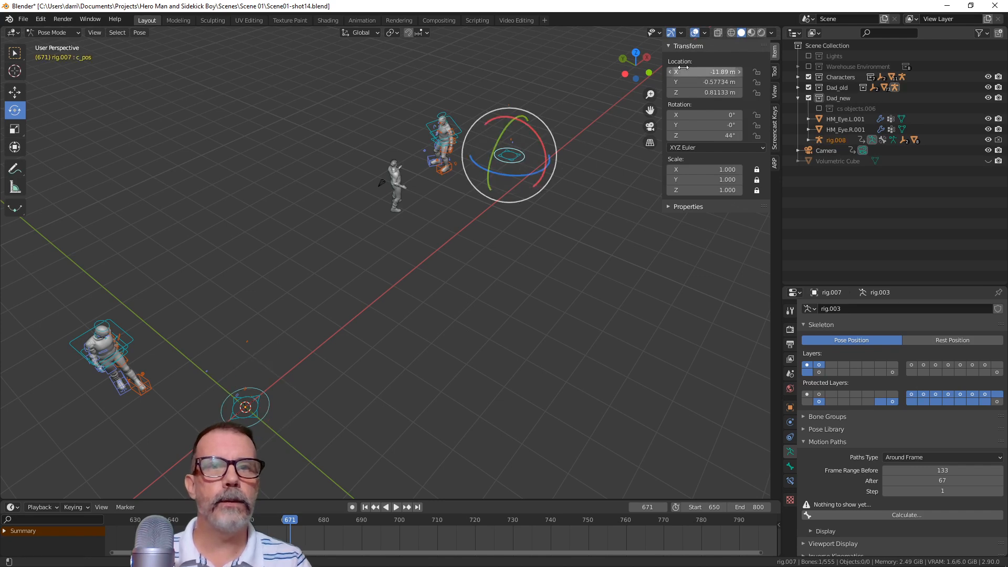
Try to copy all three location values of the old Dad rig's c_pos bone at once and undo the resulting change
left_click_drag(697, 72, 698, 93)
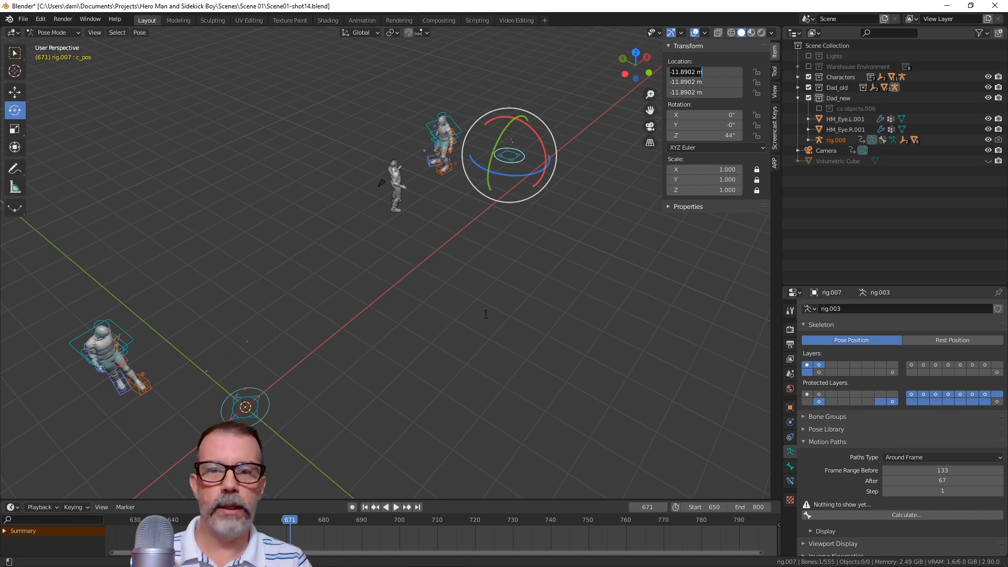
key("Return")
left_click(267, 411)
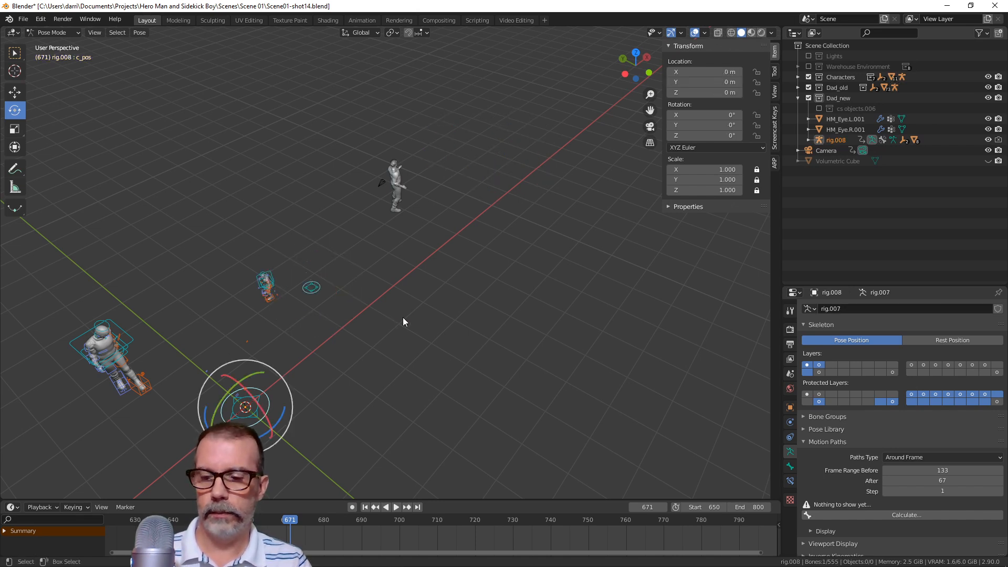
left_click(318, 293)
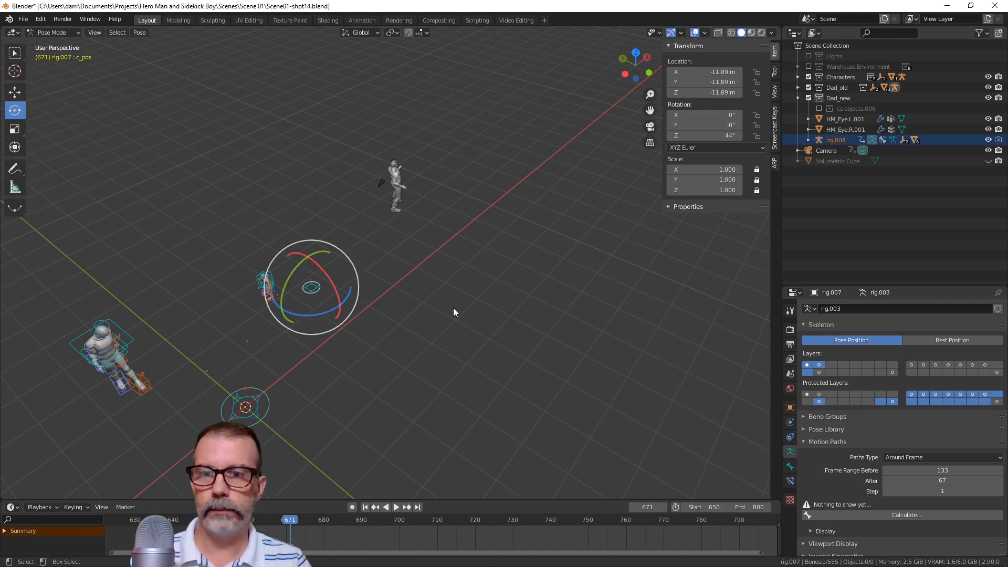
key("ctrl+z")
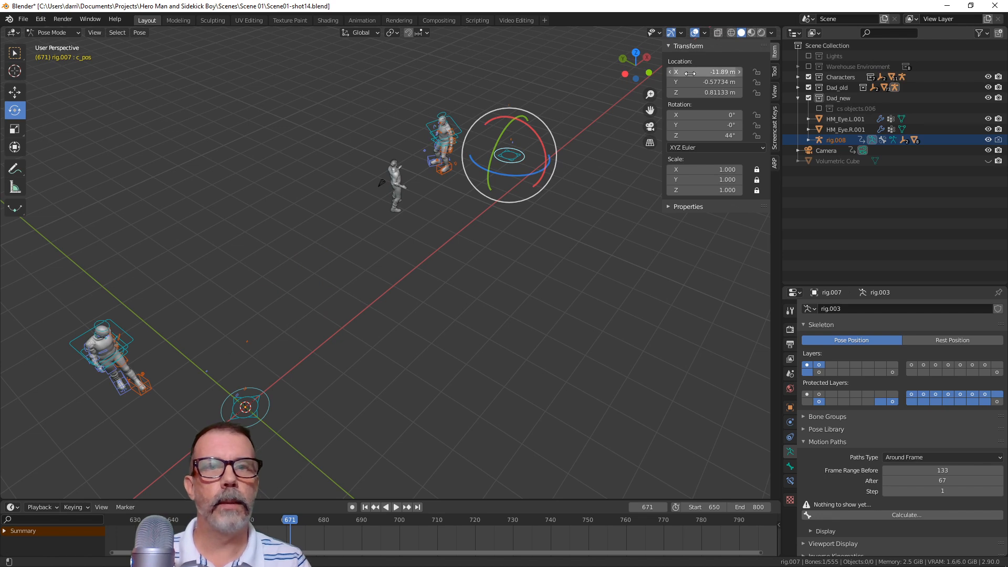
left_click_drag(699, 72, 689, 90)
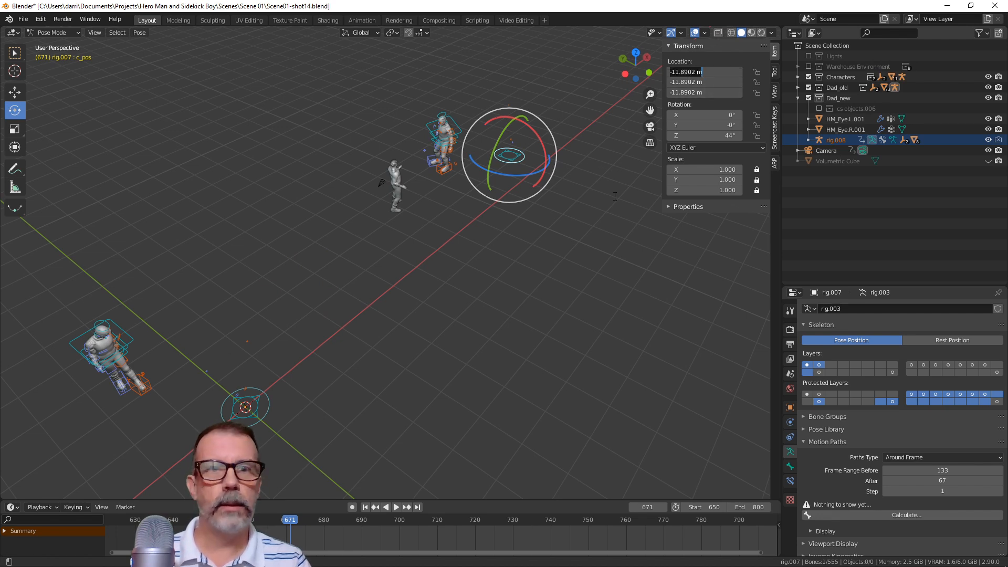
key("a")
key("a")
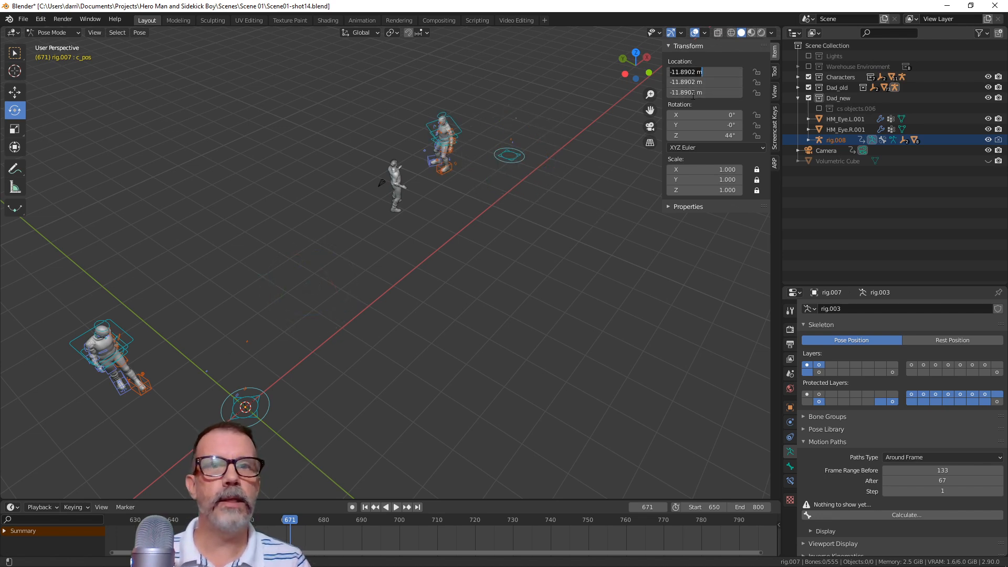
key("Escape")
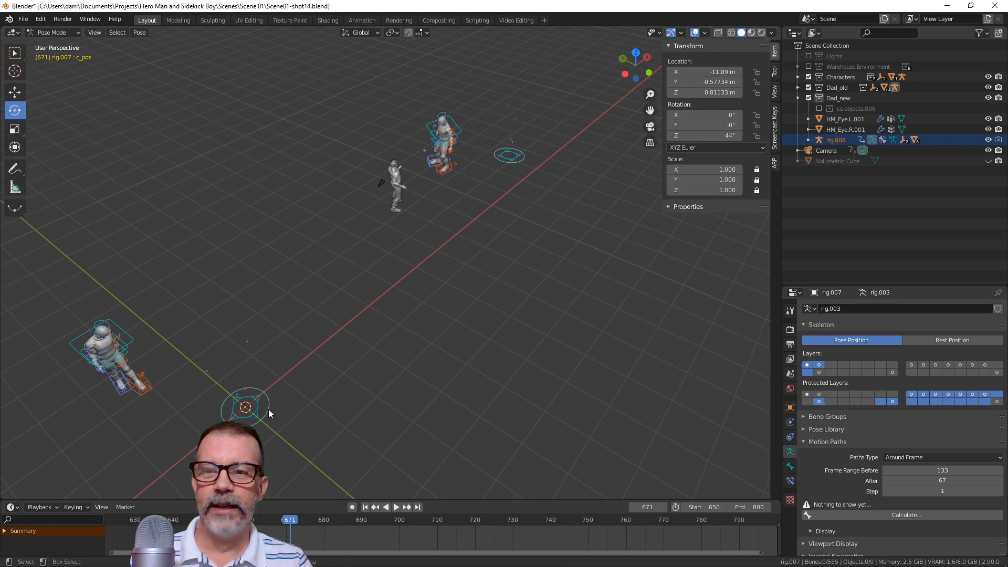
Set the new rig's c_pos bone location to -11.8902 m in X and -0.577338 m in Y
left_click(245, 407)
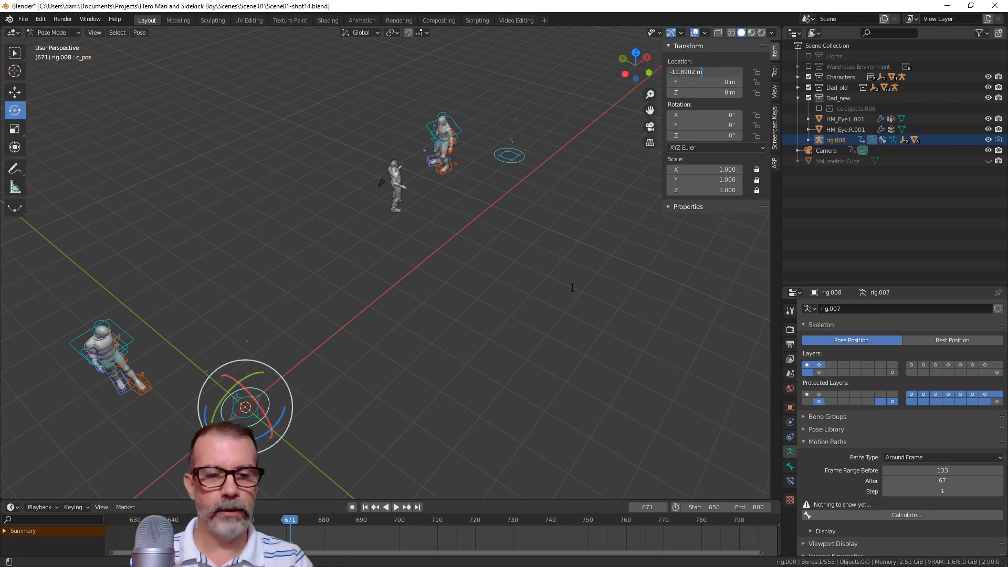
key("Return")
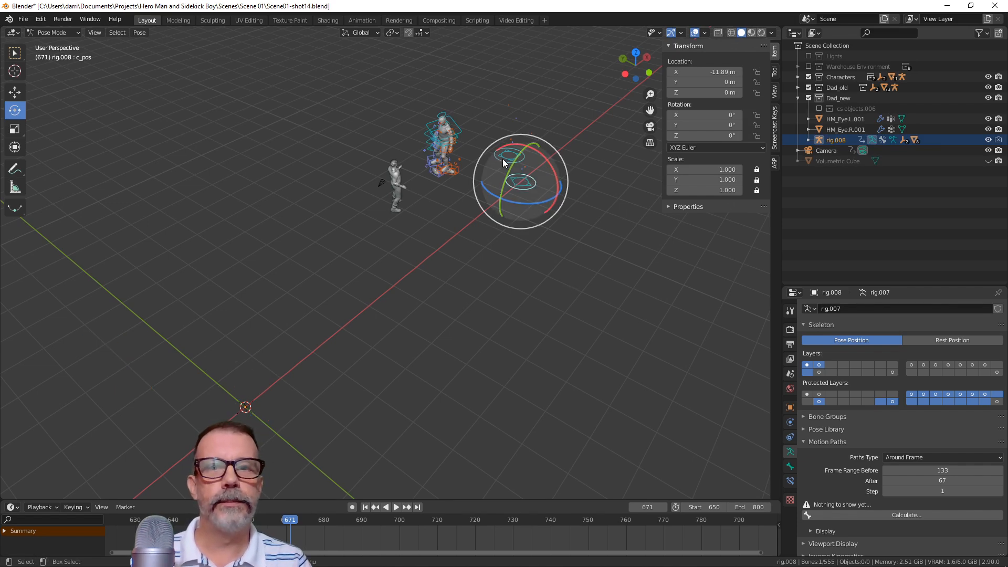
left_click(16, 53)
scroll(553, 181, "up", 3)
middle_click_drag(552, 200, 338, 407, "shift")
middle_click_drag(383, 276, 481, 251, "shift")
key("Return")
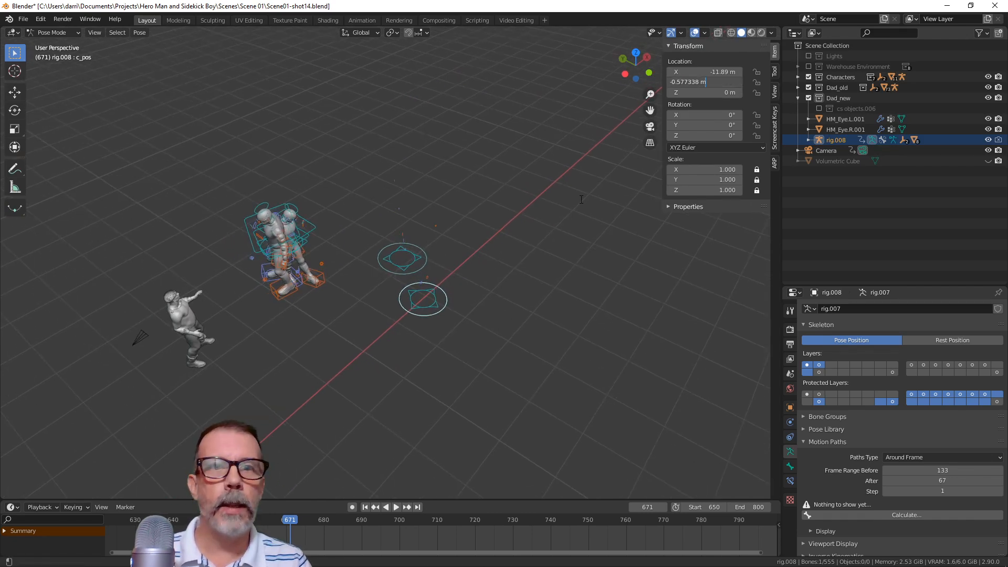
key("Return")
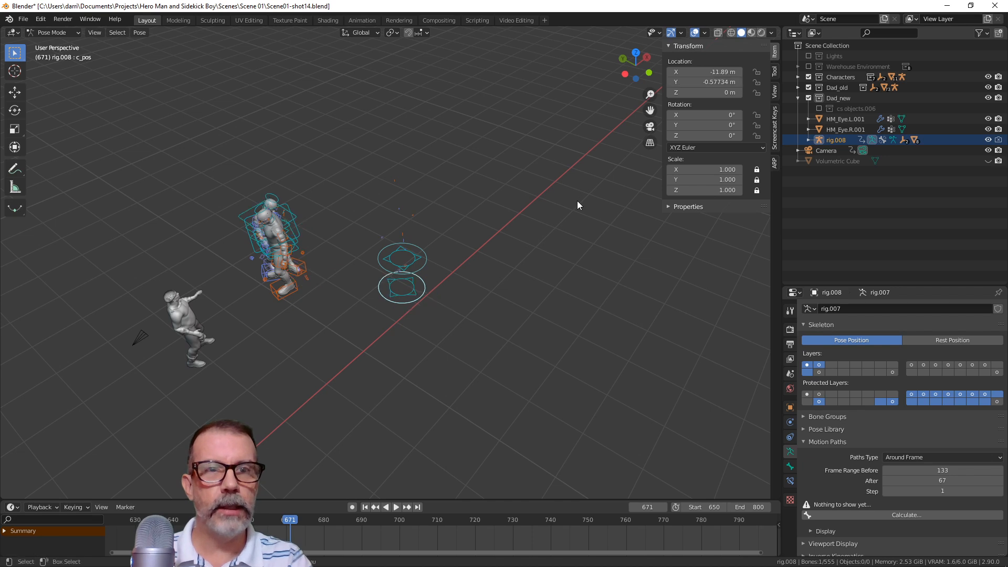
Copy the old c_pos bone's Z location of 0.811328 m and Z rotation of 44.0151° to the new rig's c_pos bone
left_click(427, 263)
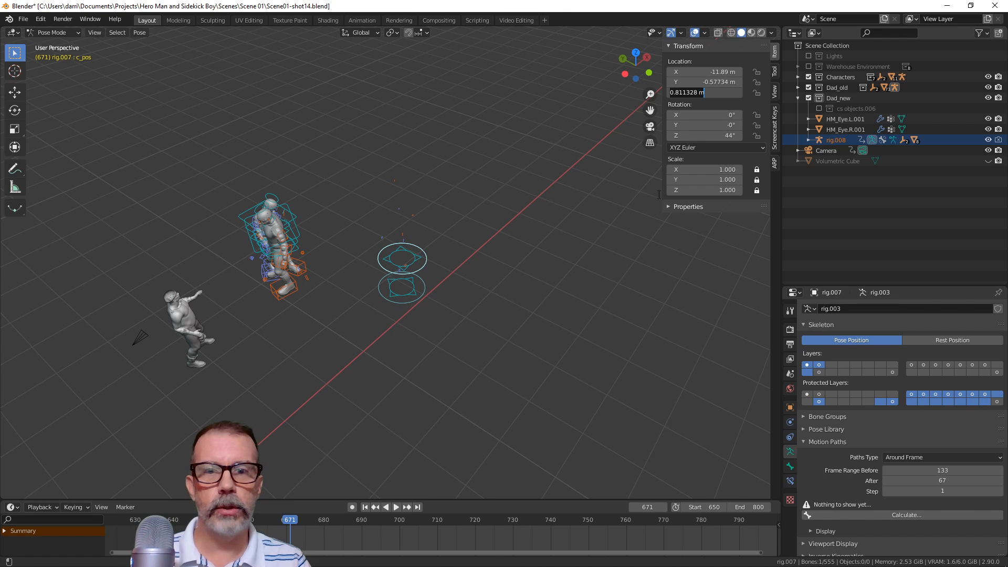
left_click(424, 288)
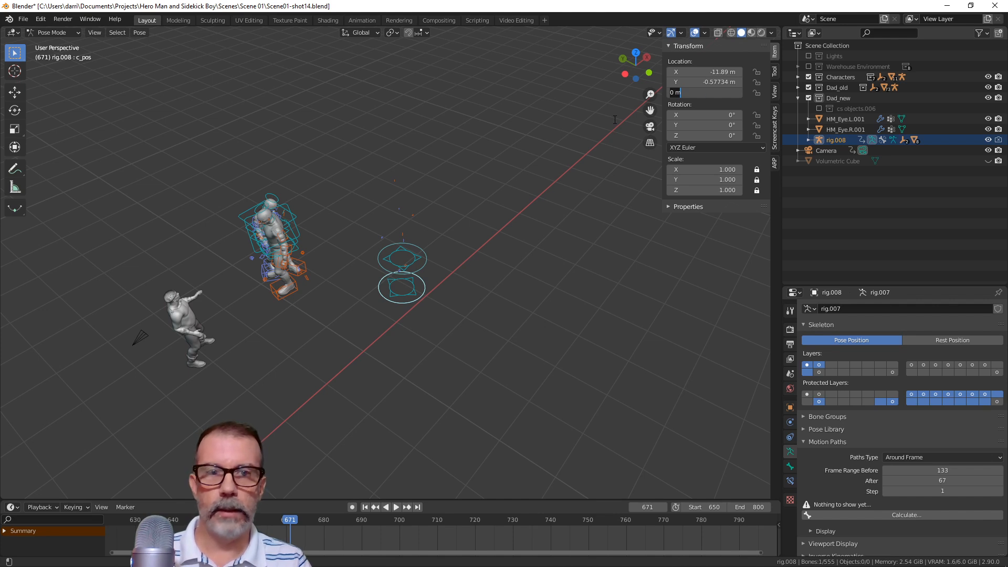
key("Return")
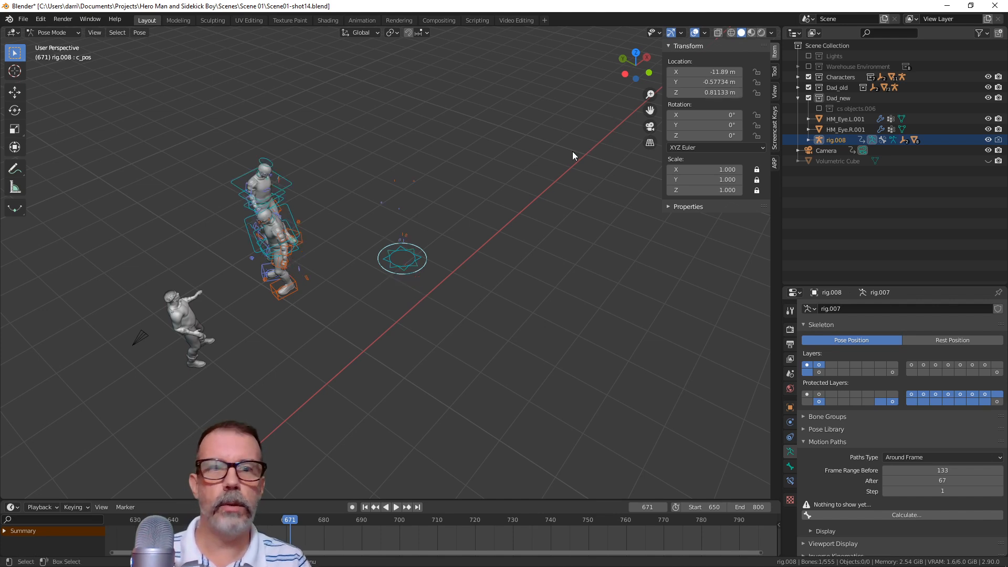
left_click(422, 266)
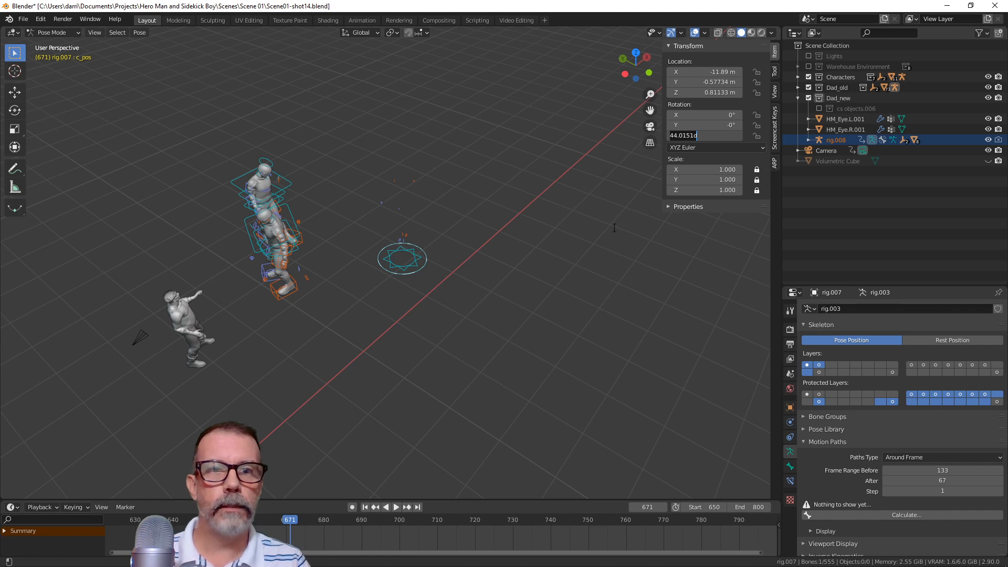
left_click(421, 266)
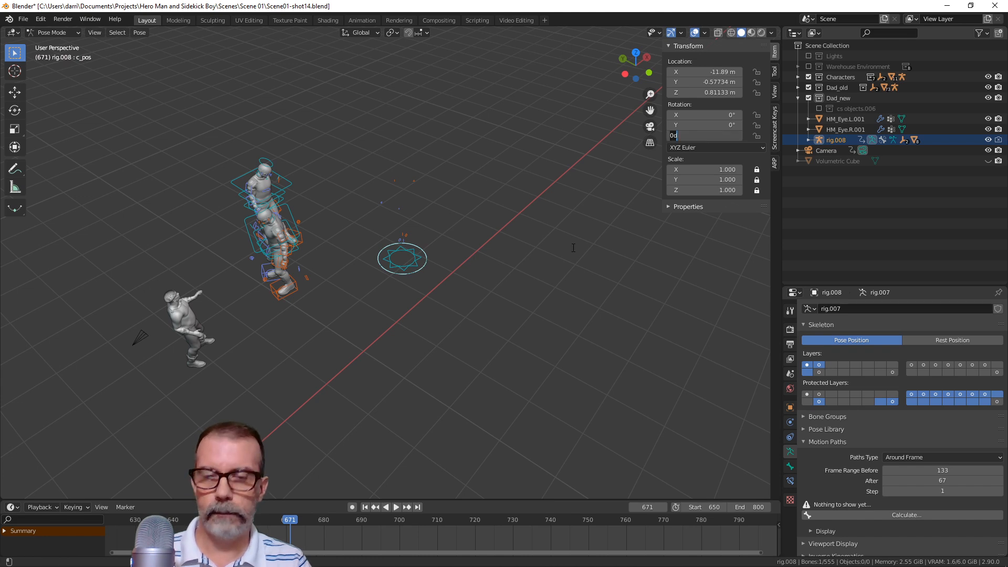
key("Return")
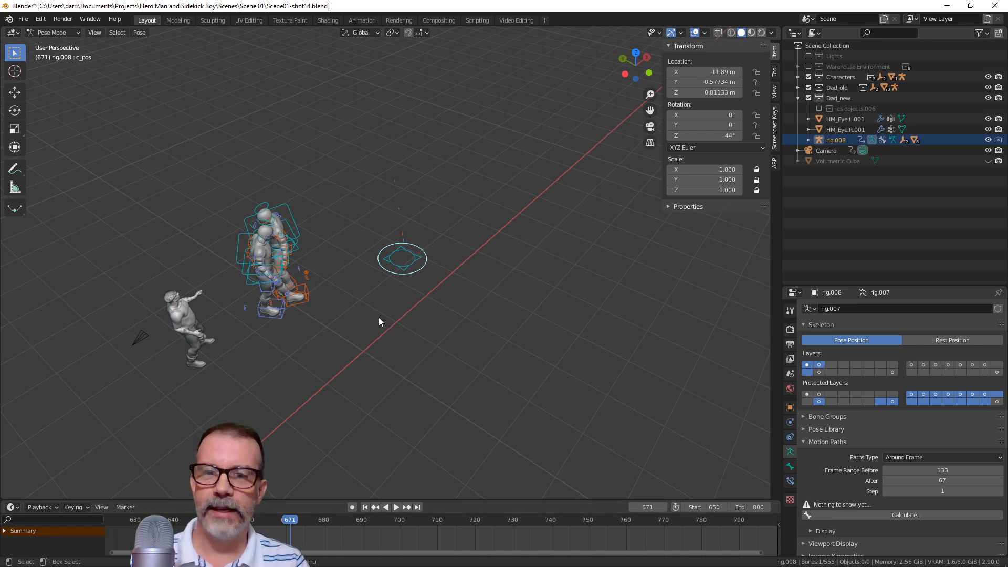
Play the animation from frame 671 and compare how the old and new Dad characters stand beside the other character
middle_click_drag(396, 300, 387, 277)
scroll(347, 338, "up", 4)
middle_click_drag(347, 338, 234, 344)
scroll(234, 348, "down", 6)
middle_click_drag(358, 352, 530, 274, "shift")
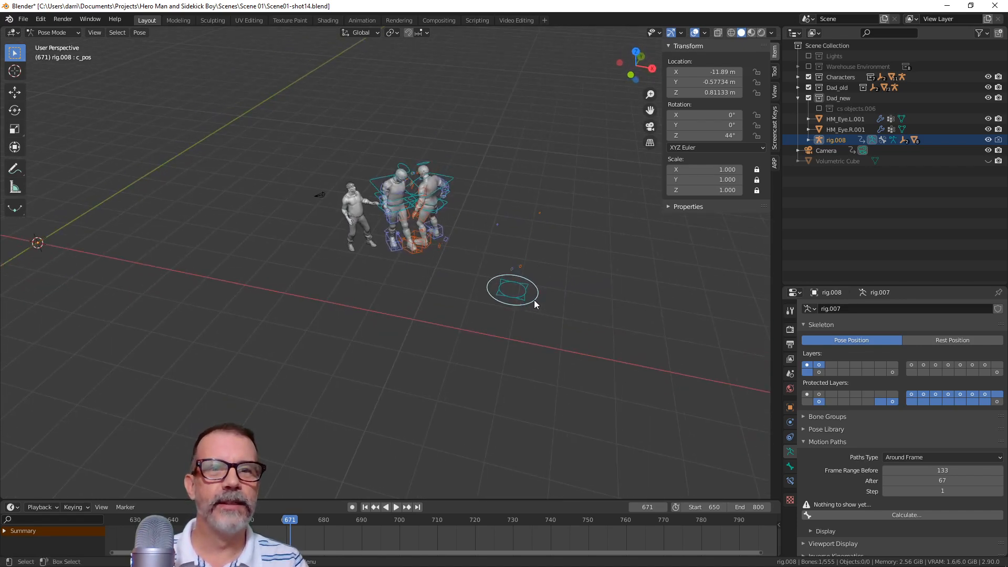
key("space")
middle_click_drag(532, 301, 346, 309, "shift")
scroll(456, 299, "up", 2)
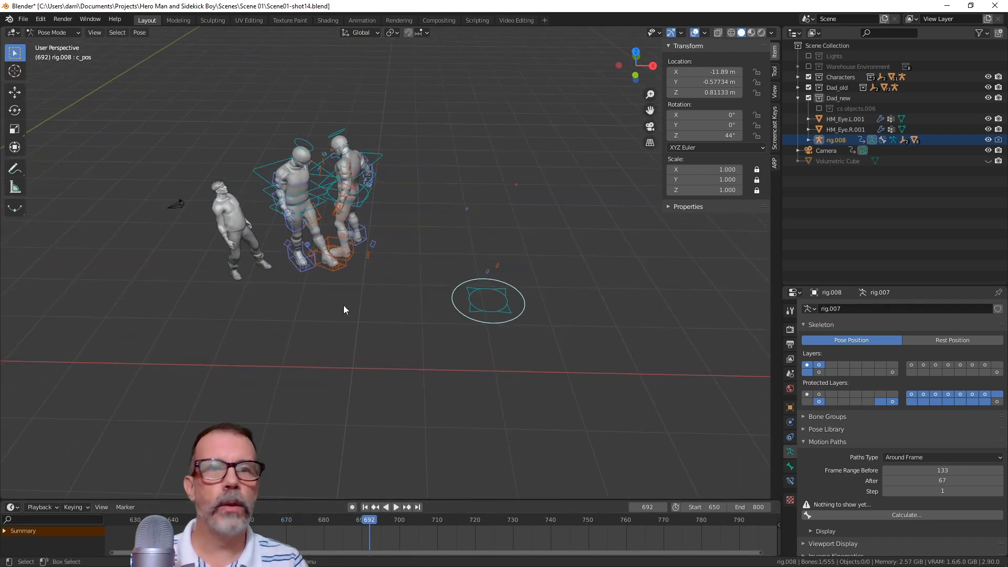
Collapse the Dad_new collection and exclude the Dad_old collection from the view layer
left_click(797, 98)
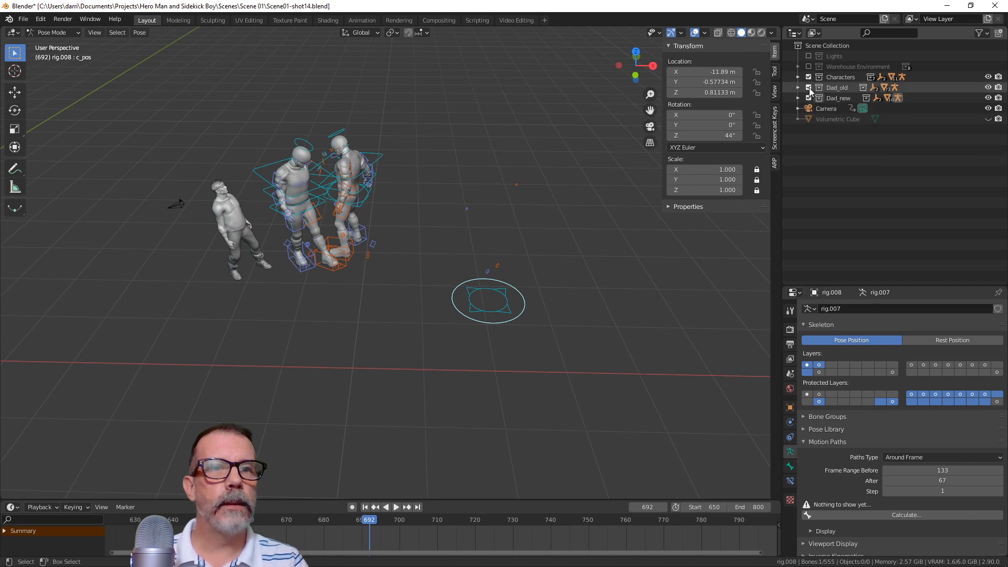
left_click(809, 87)
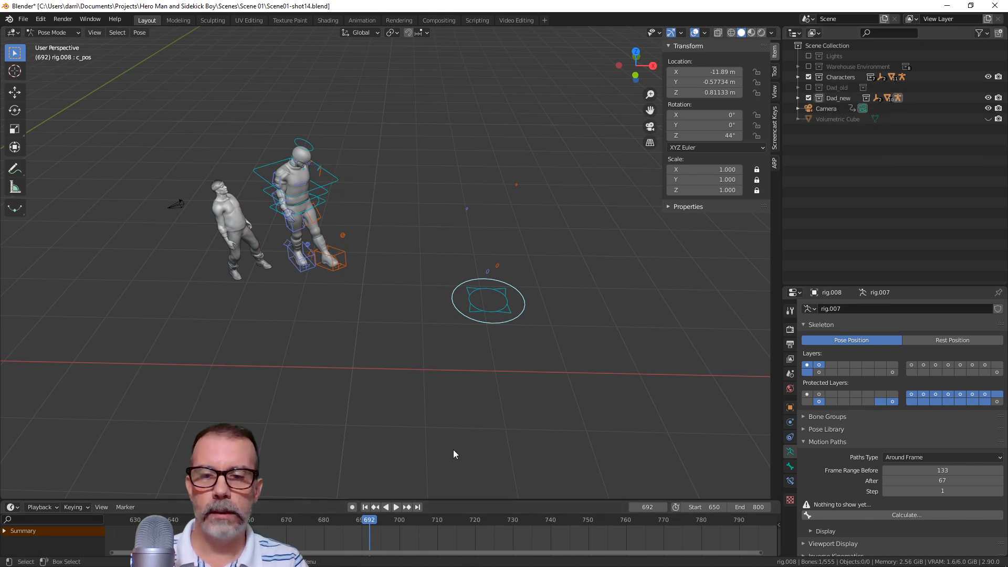
scroll(484, 303, "down", 4)
scroll(490, 297, "up", 3)
middle_click_drag(405, 383, 383, 277)
scroll(506, 310, "down", 4)
middle_click_drag(506, 311, 449, 413)
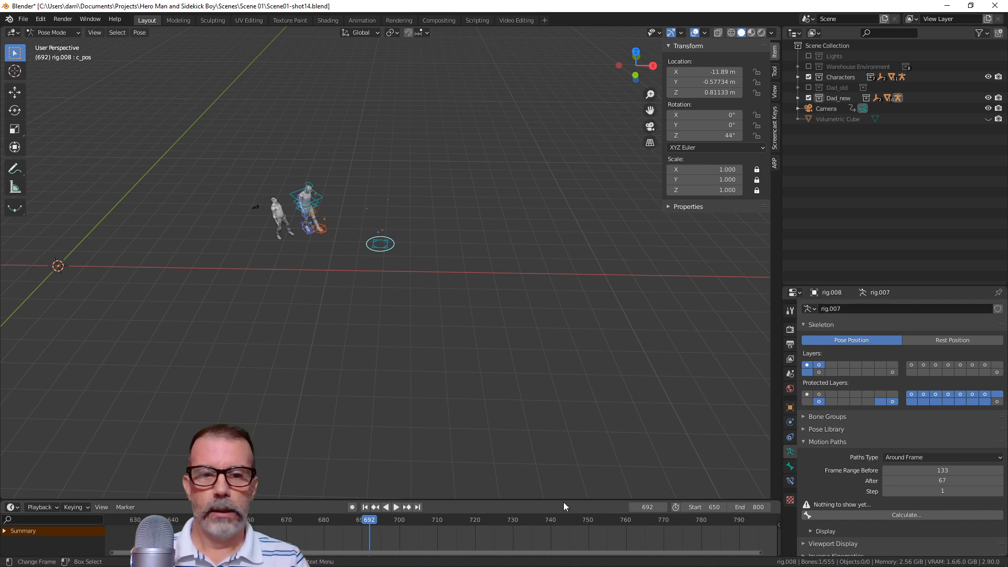
Set the scene's start frame to 1 and show the full frame range in the timeline
left_click(706, 507)
type("1")
key("Return")
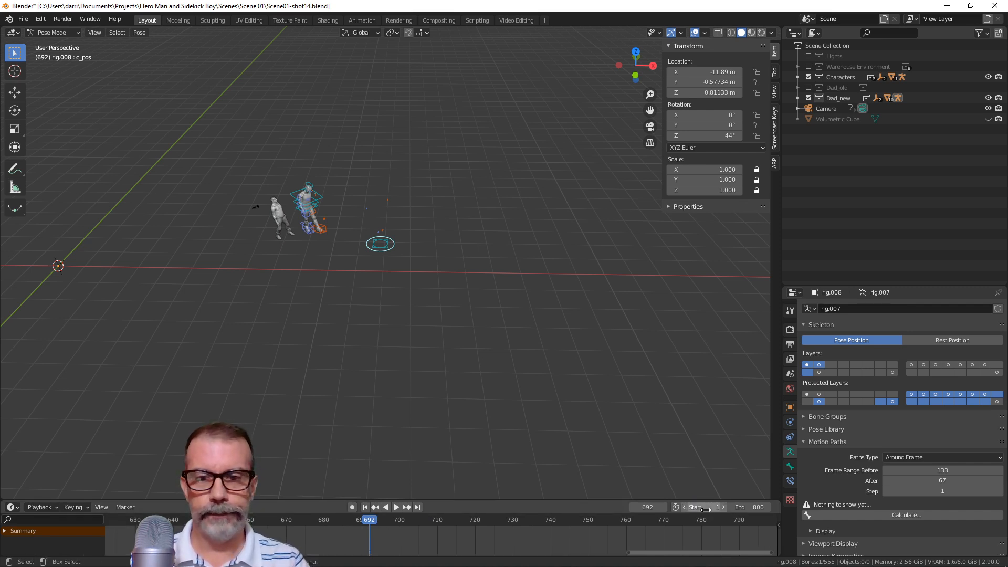
scroll(413, 536, "down", 3)
scroll(414, 535, "down", 3)
middle_click_drag(414, 536, 478, 536)
scroll(433, 553, "down", 2)
middle_click_drag(386, 546, 568, 525)
scroll(546, 529, "down", 3)
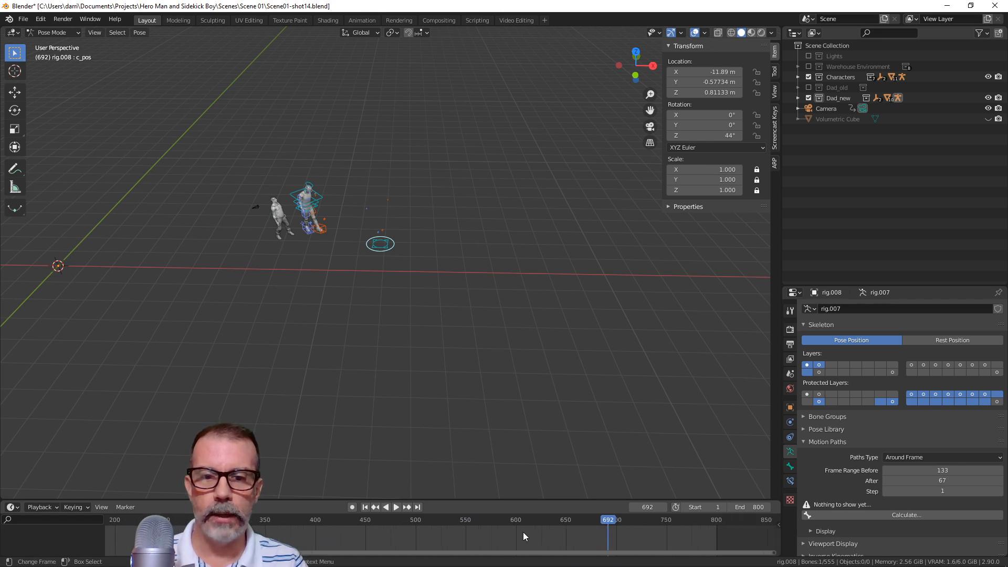
middle_click_drag(487, 537, 582, 517)
scroll(567, 527, "down", 1)
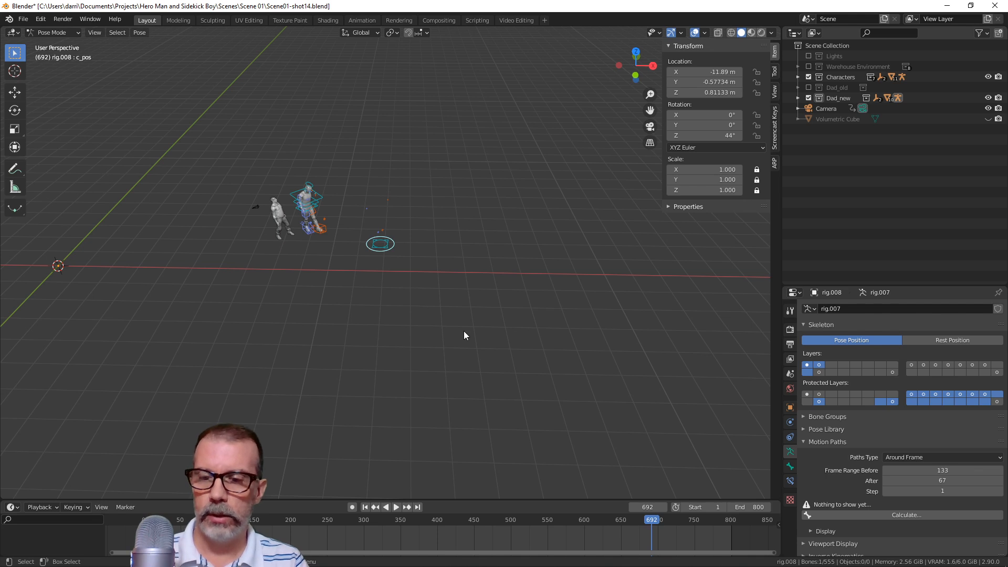
Select all bones of the new Dad rig and examine the extent of their keyframes in the timeline
key("a")
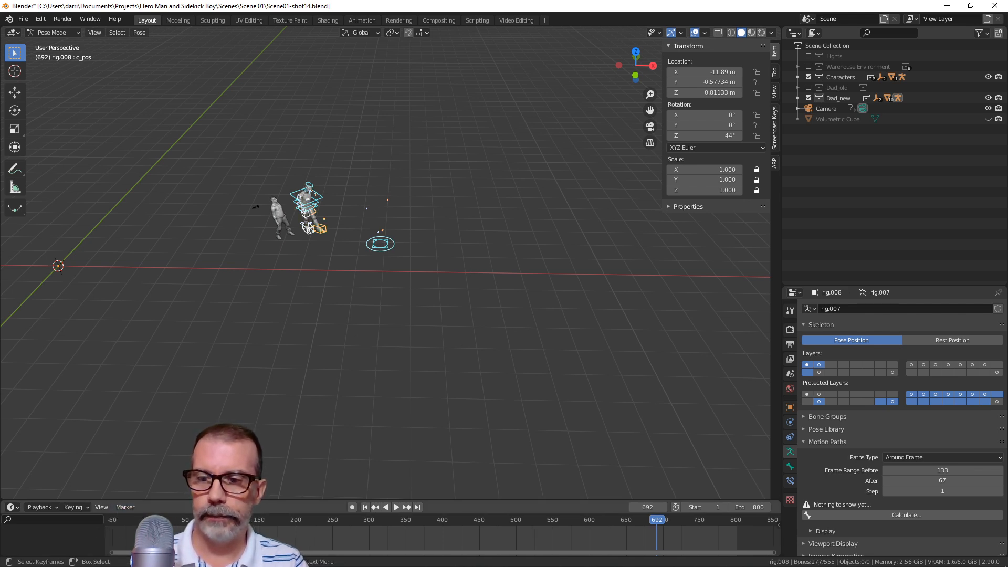
scroll(441, 533, "up", 2)
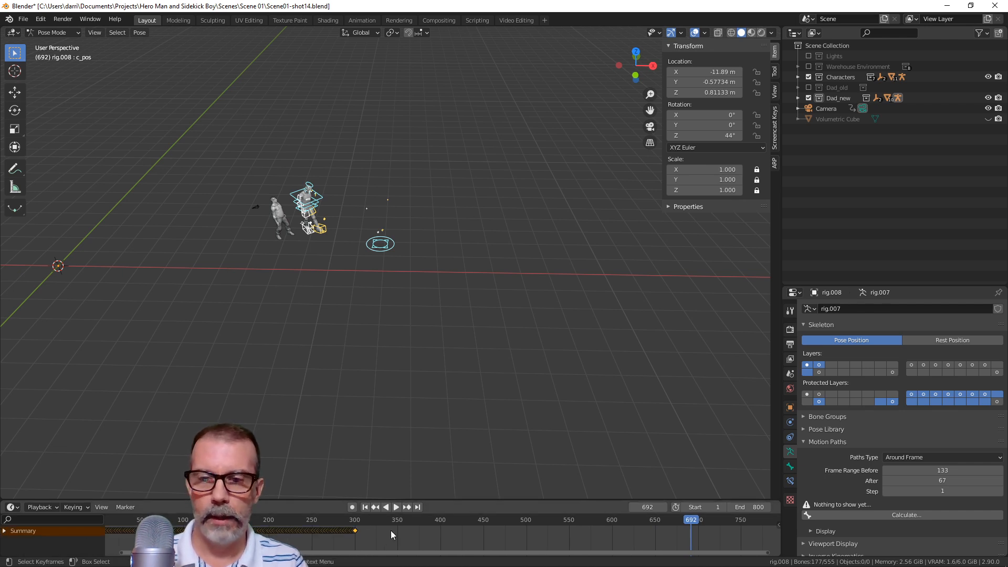
middle_click_drag(118, 528, 272, 509)
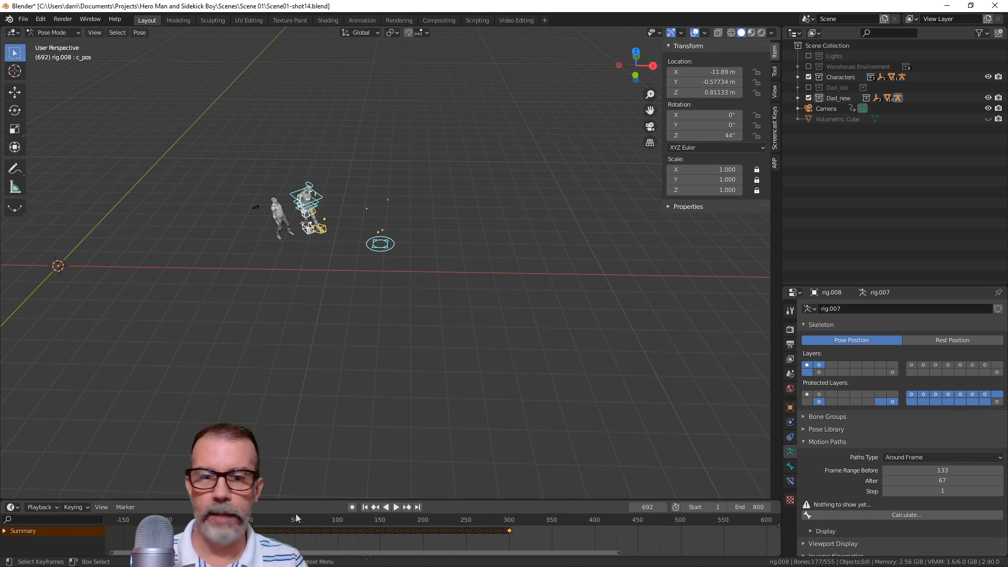
scroll(553, 534, "down", 1)
middle_click_drag(554, 534, 441, 537)
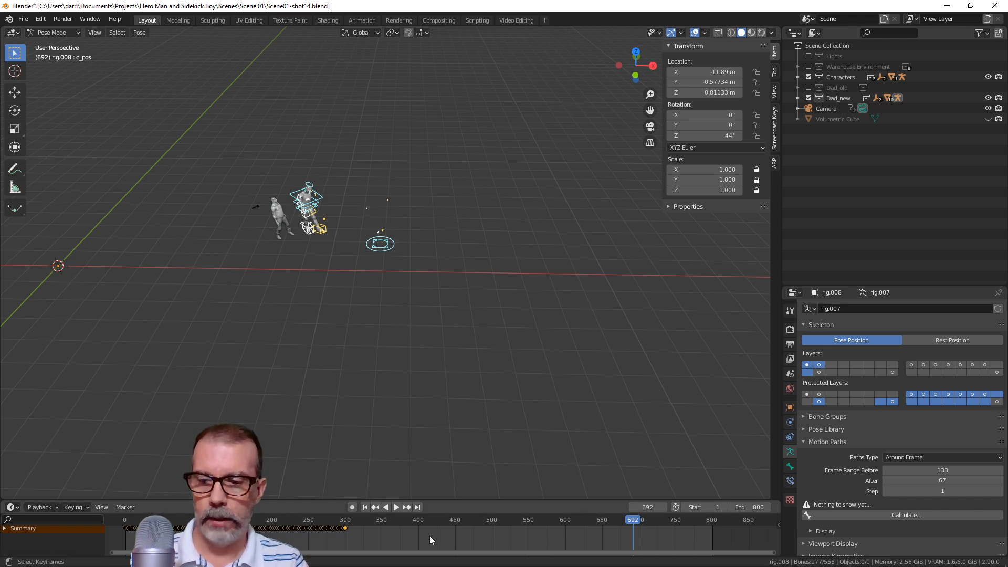
left_click(345, 527)
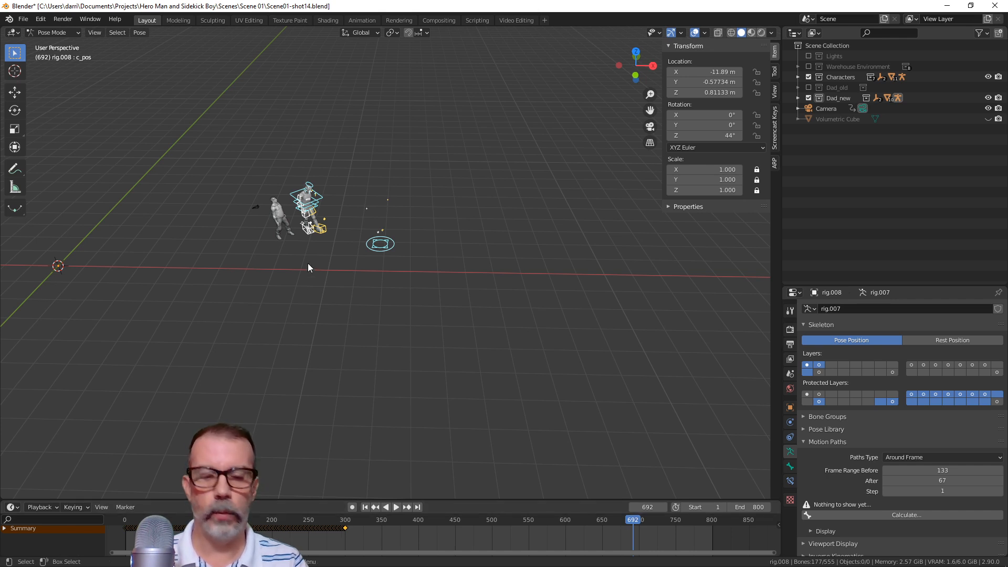
View frame 684 through the camera and shift all the new Dad's keyframes to run from about frame 556 to 855
key("KP_0")
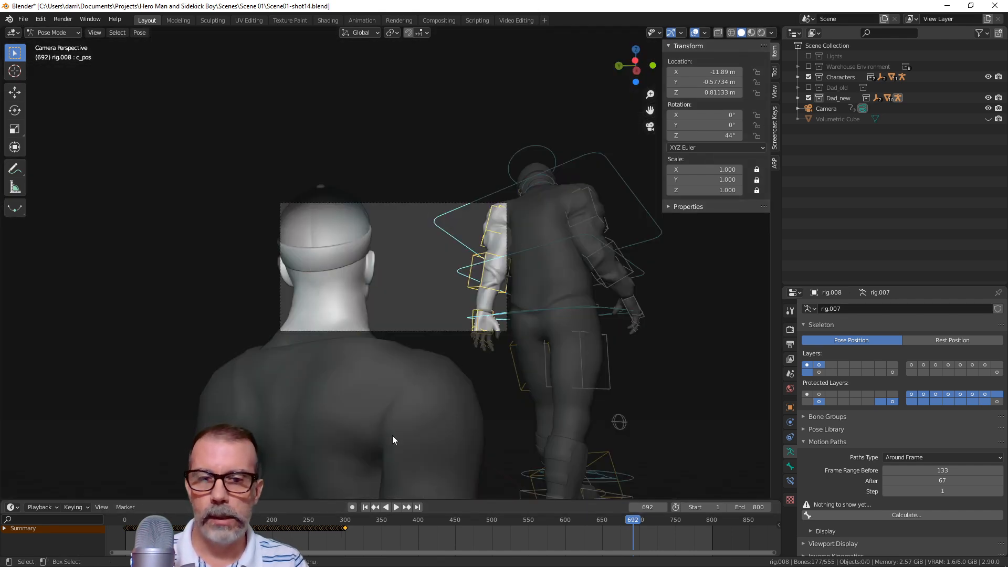
mouse_move(629, 519)
left_mouse_down()
mouse_move(544, 531)
mouse_move(650, 527)
mouse_move(627, 534)
left_mouse_up()
key("space")
key("space")
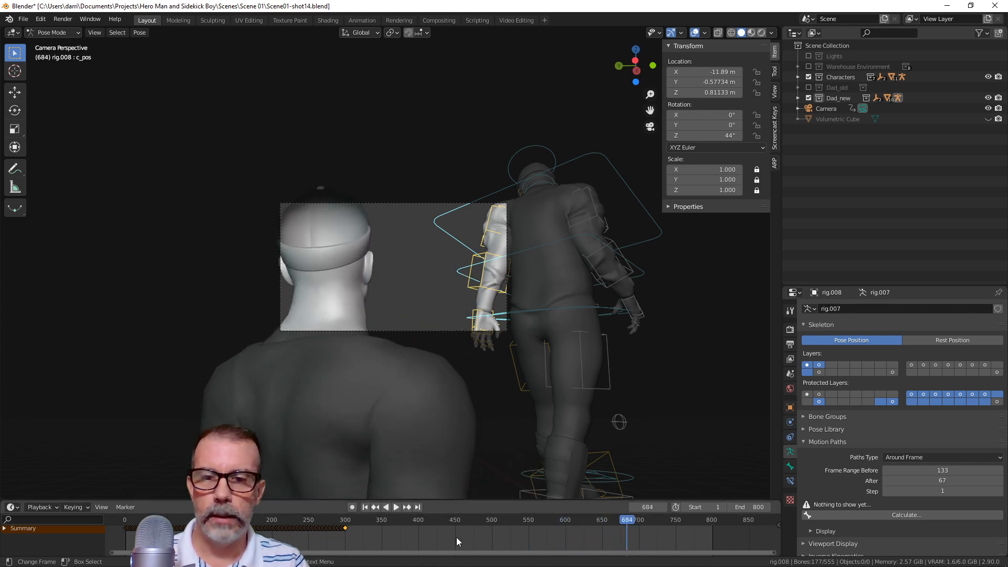
key("g")
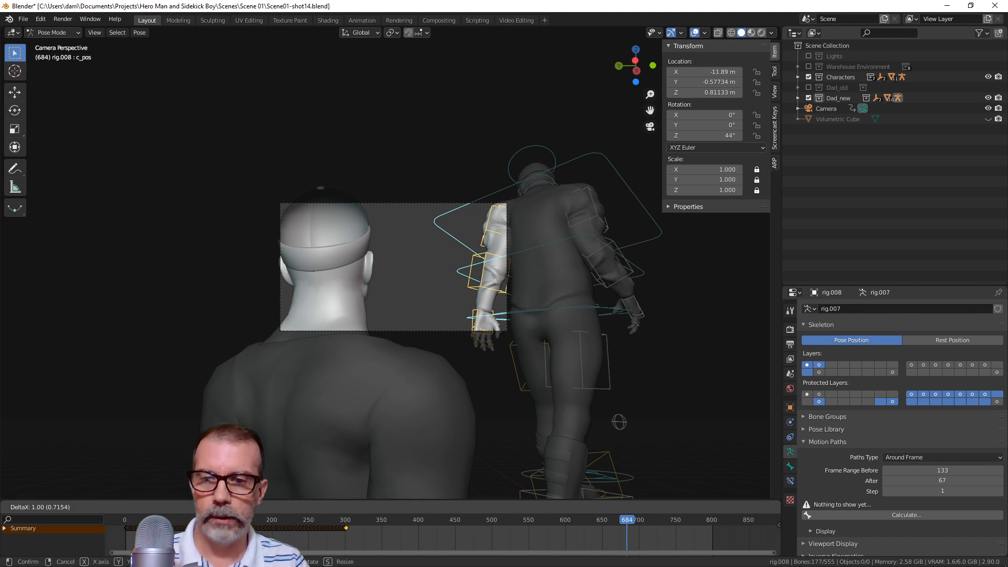
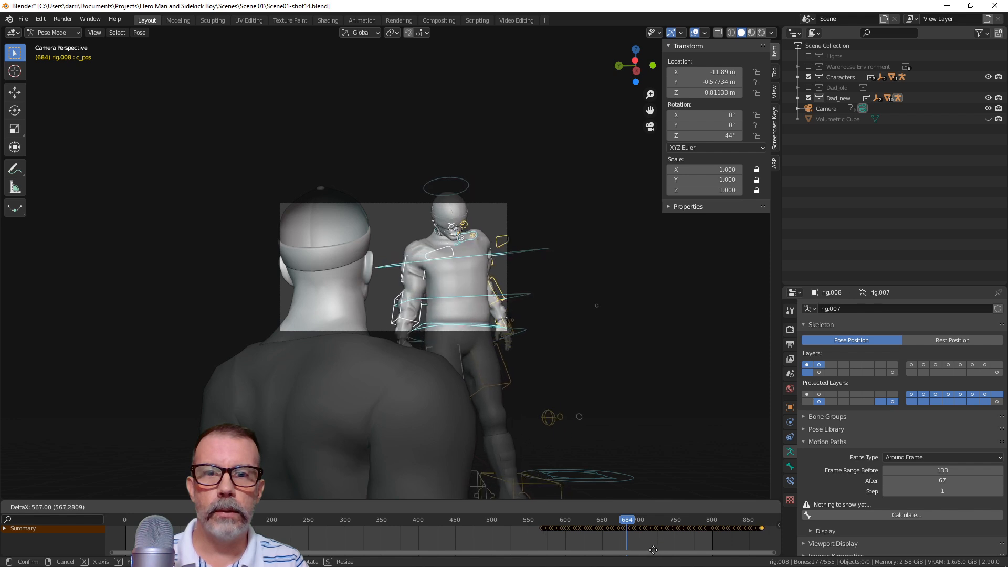
left_click(649, 551)
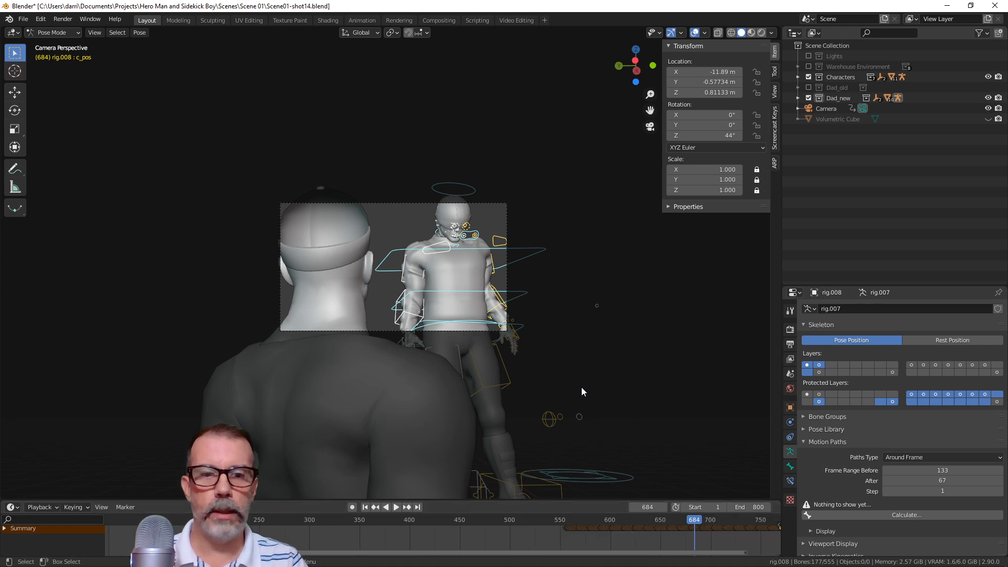
Split the 3D viewport into two stacked views, with the camera view above and a free perspective view of both characters below
scroll(629, 340, "up", 3)
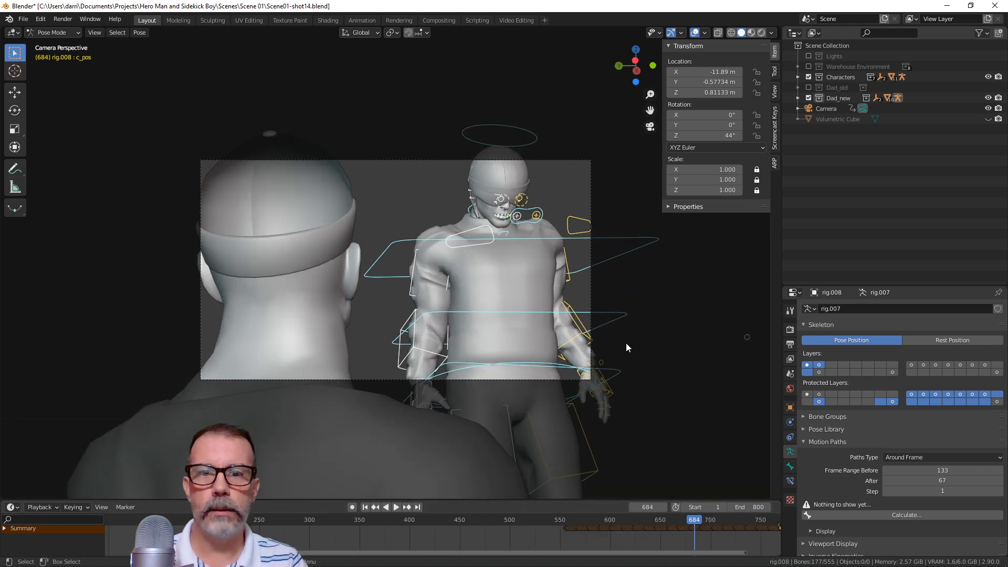
scroll(622, 348, "down", 5)
scroll(621, 351, "up", 5)
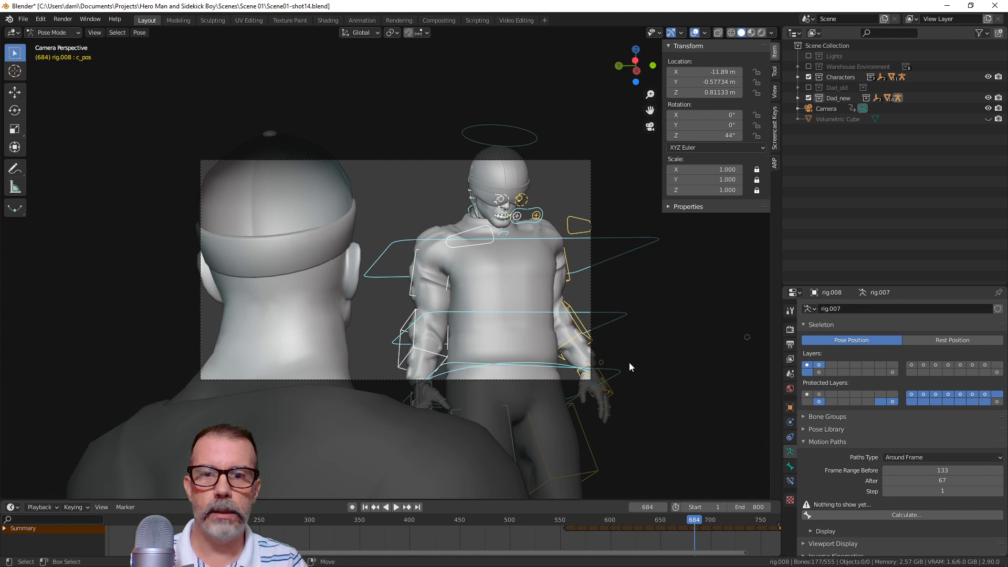
middle_click_drag(629, 363, 548, 355, "shift")
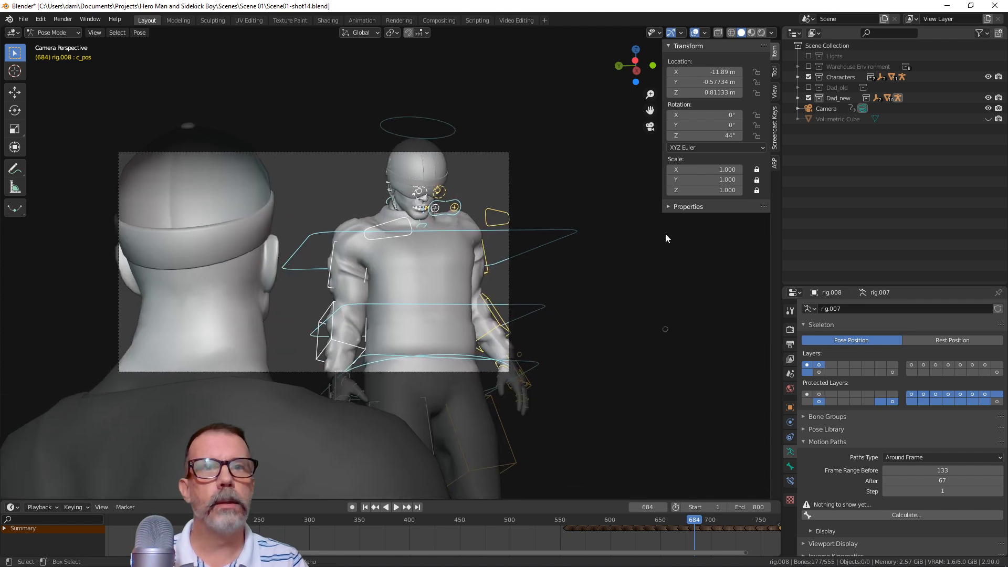
left_click_drag(779, 26, 630, 241)
scroll(551, 167, "up", 1)
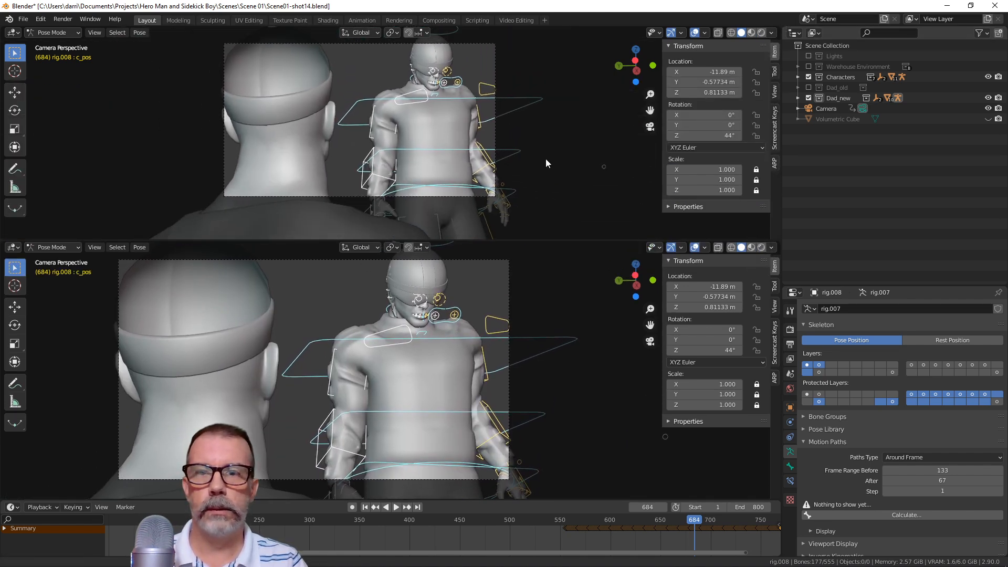
middle_click_drag(544, 163, 566, 185, "shift")
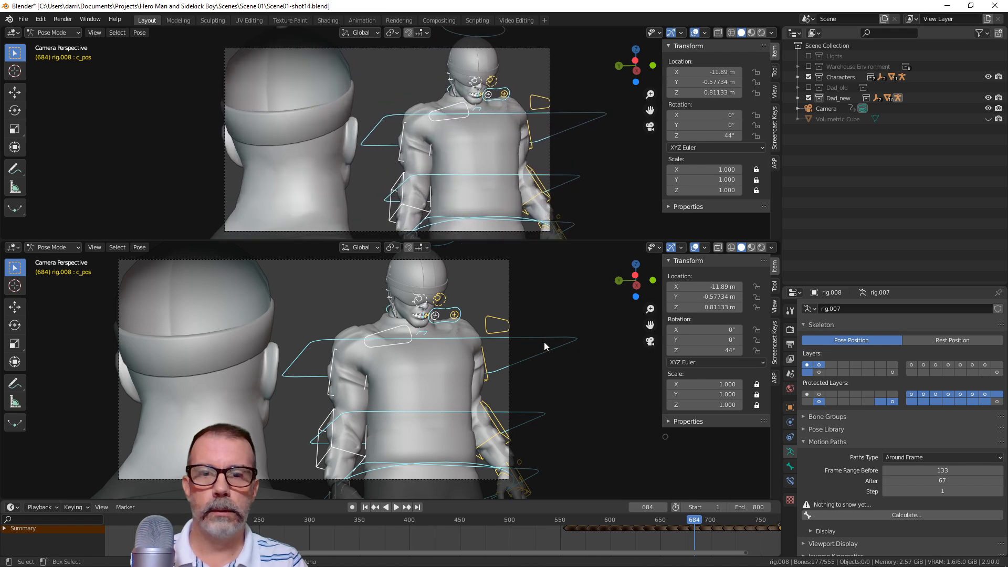
middle_click_drag(544, 342, 462, 337)
Select the new Dad's c_pos bone with the Move tool active and rotate it about global Z to 16.9°
left_click(468, 423)
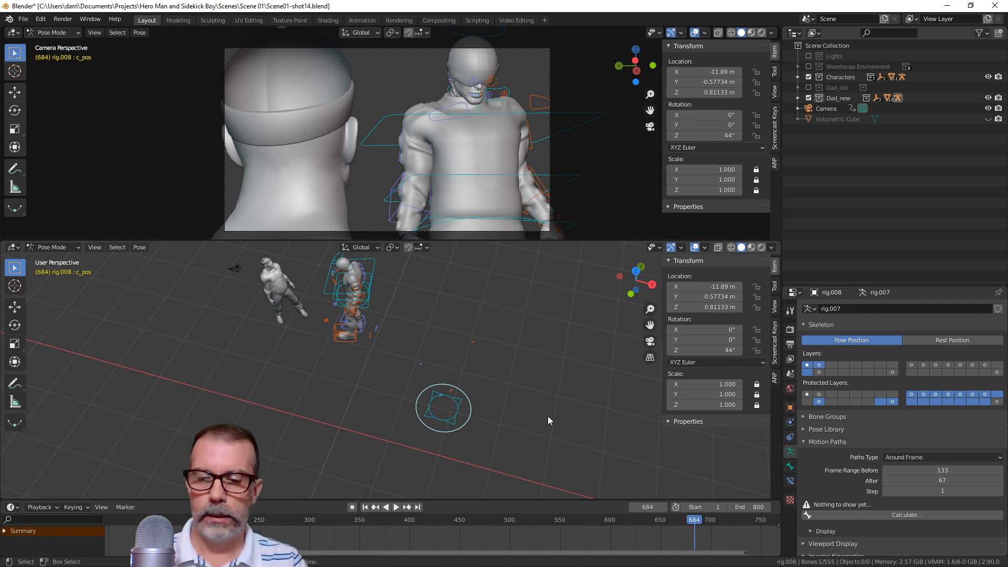
left_click(15, 93)
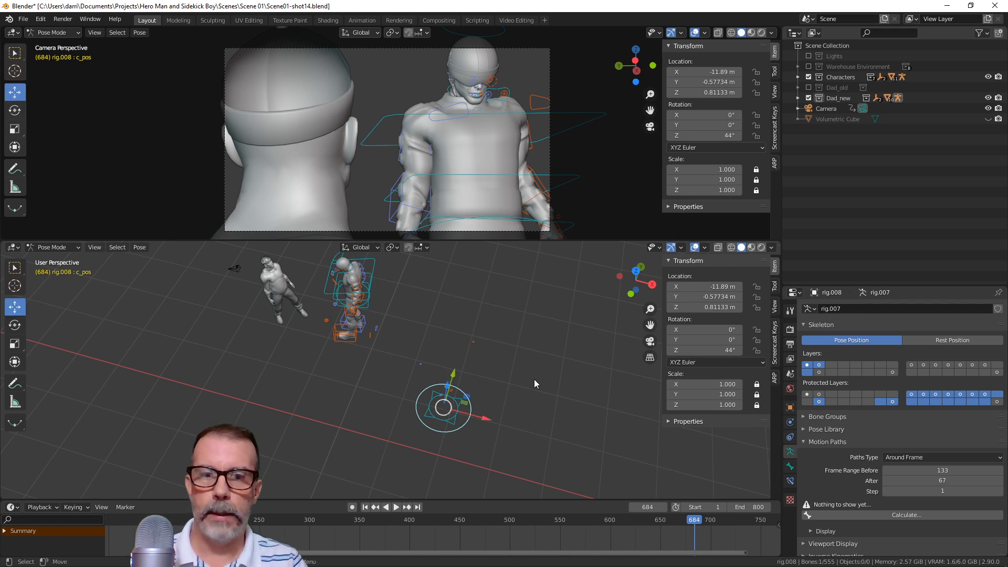
middle_click_drag(512, 377, 518, 376)
key("r")
key("z")
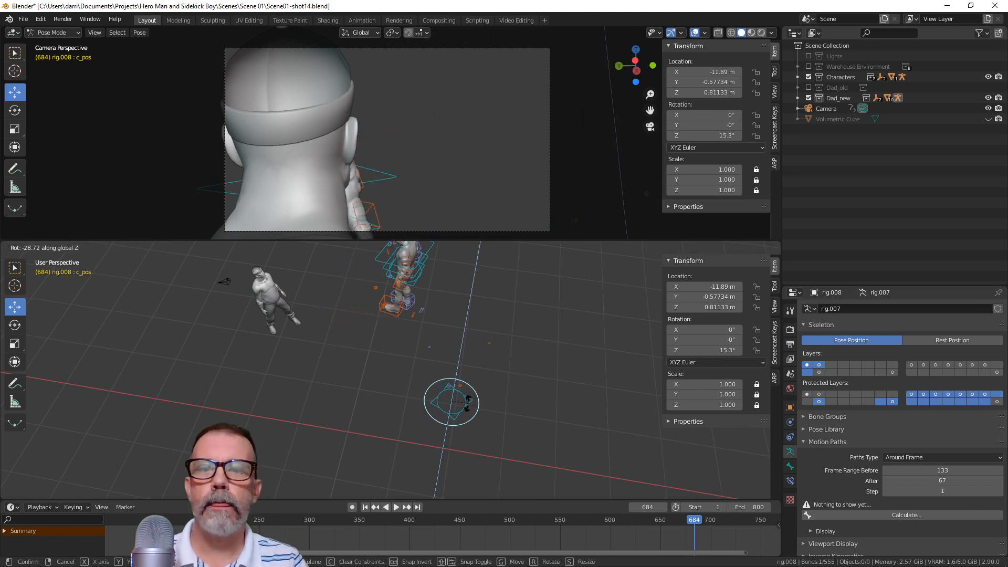
left_click(463, 354)
Move the c_pos bone along global Y to about 0.173 m and along global X to about -11.176 m
middle_click_drag(419, 393, 475, 380)
key("g")
key("y")
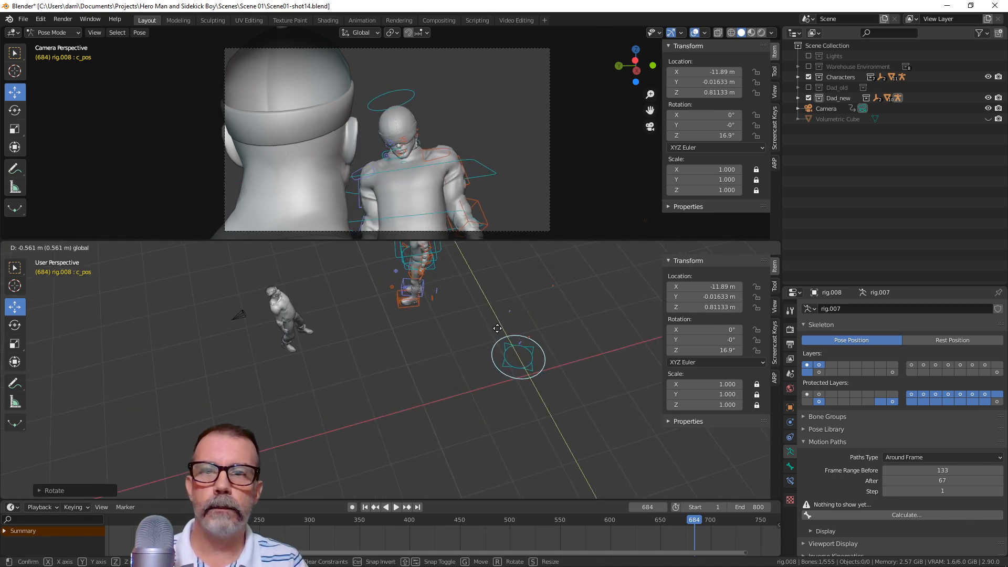
left_click(560, 361)
key("g")
key("x")
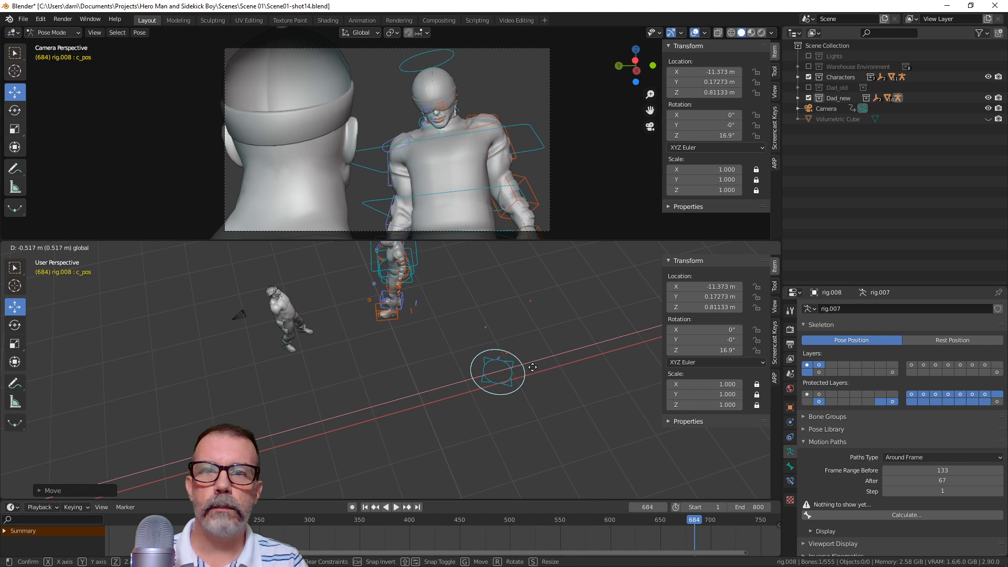
left_click(501, 398)
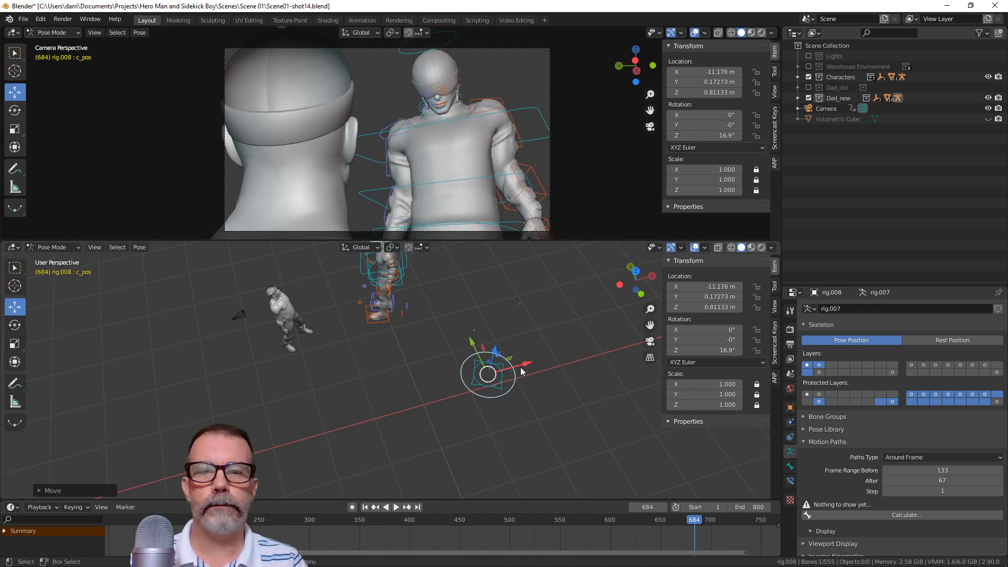
Fine-tune the c_pos bone's placement to about X -11.18 m and Y 0.191 m to frame the new Dad beside the other character
key("g")
key("x")
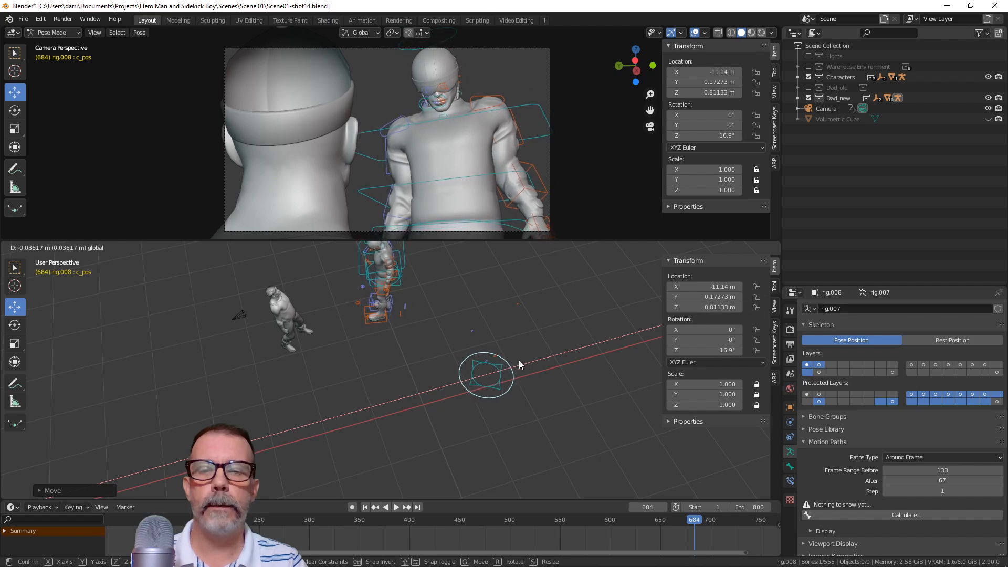
left_click(521, 368)
key("g")
key("y")
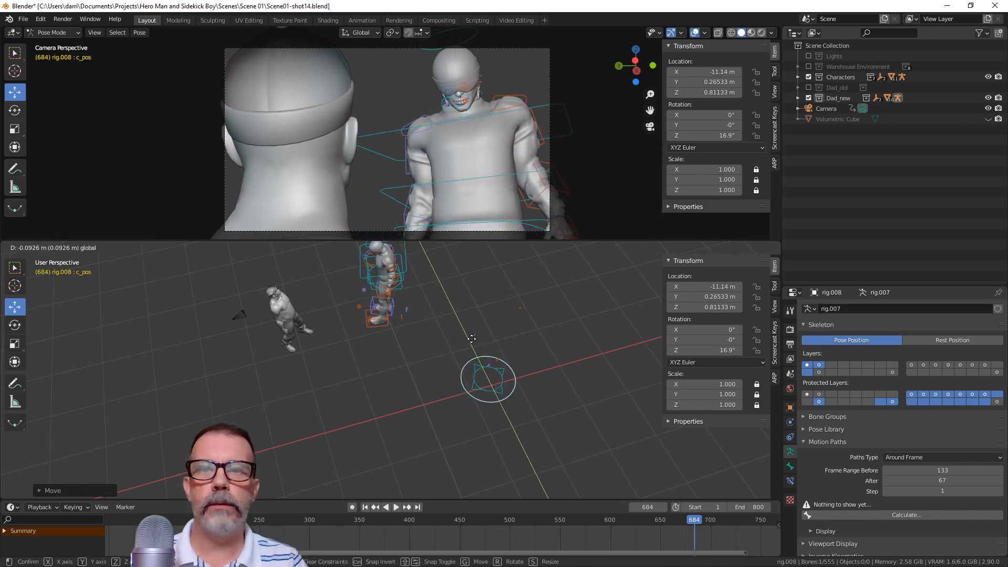
left_click(502, 373)
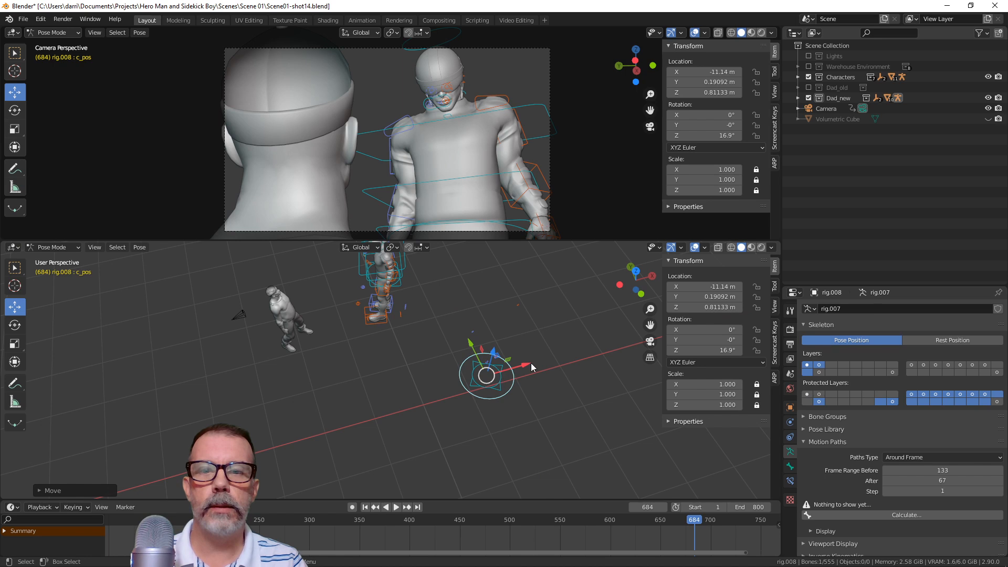
key("g")
key("x")
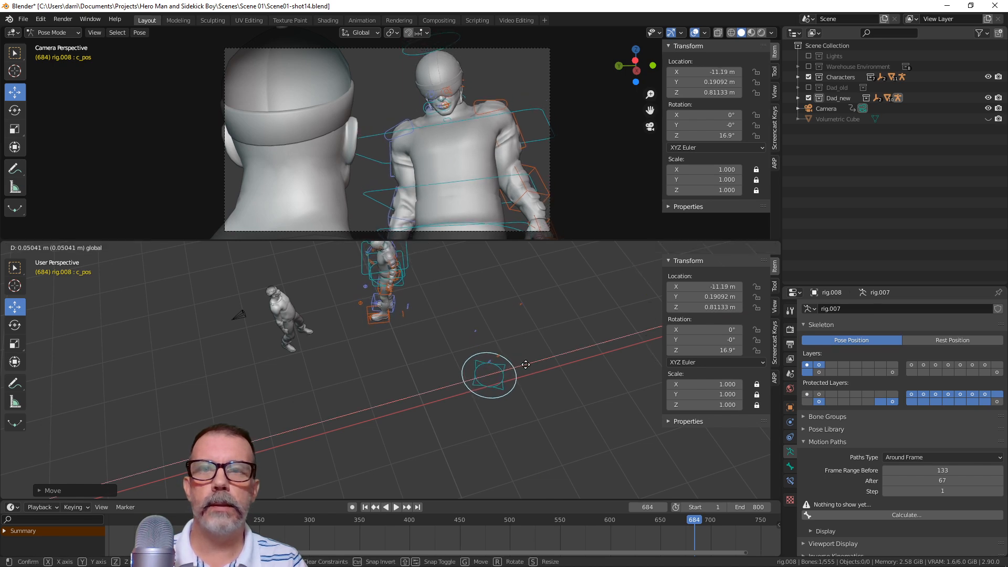
left_click(526, 364)
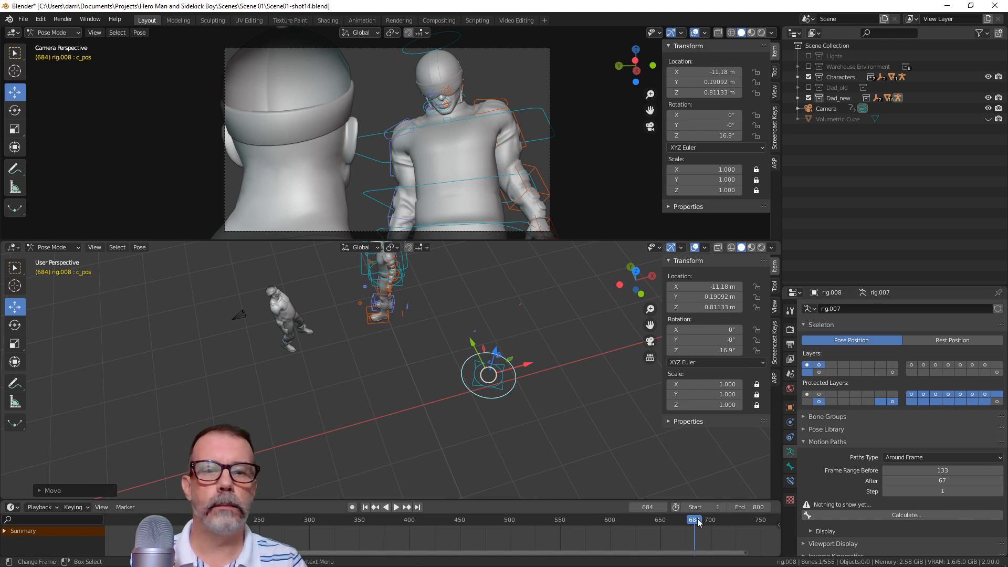
Play and scrub the animation from about frame 630 to frame 690 to check the new Dad's motion in the camera view
key("KP_Decimal")
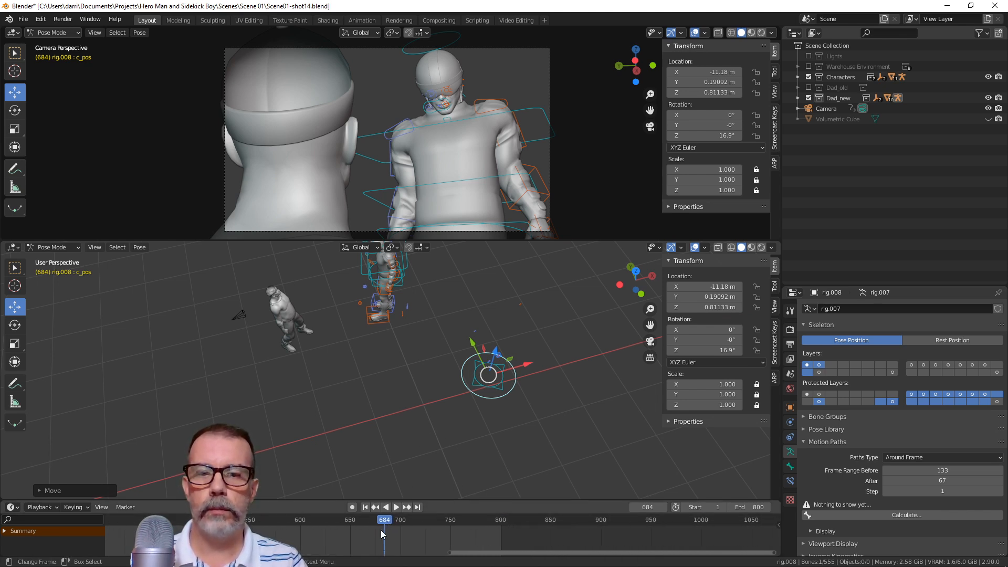
left_click(331, 525)
key("space")
left_click_drag(331, 525, 391, 544)
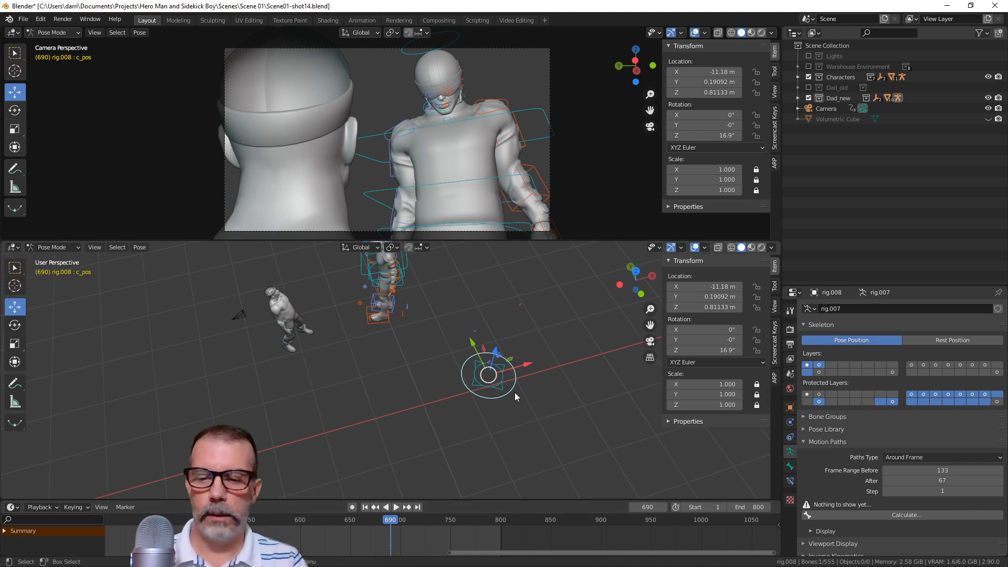
Select all the new Dad's bones, shift their keyframes about 24 frames earlier and scrub around frame 690 to check the timing
key("a")
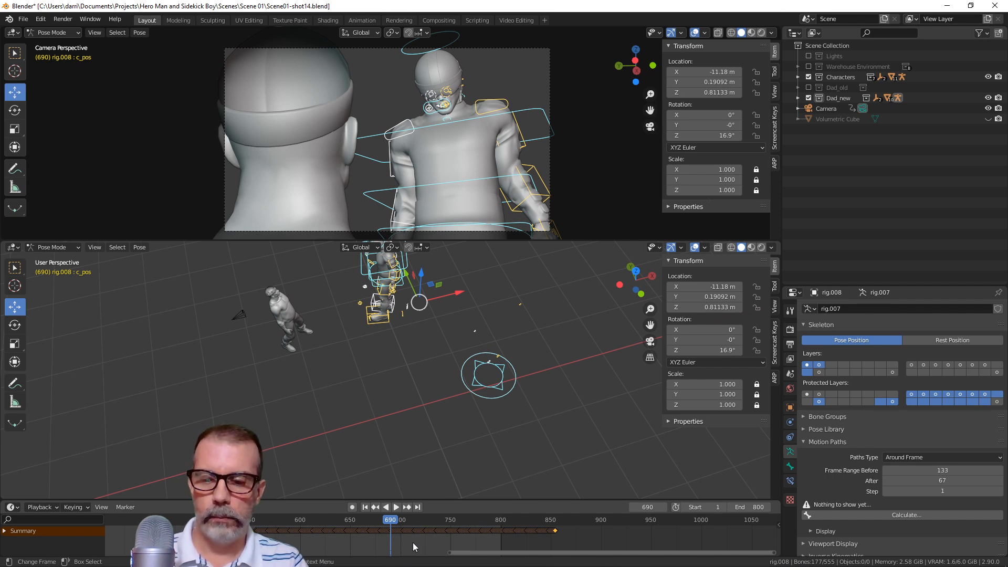
key("g")
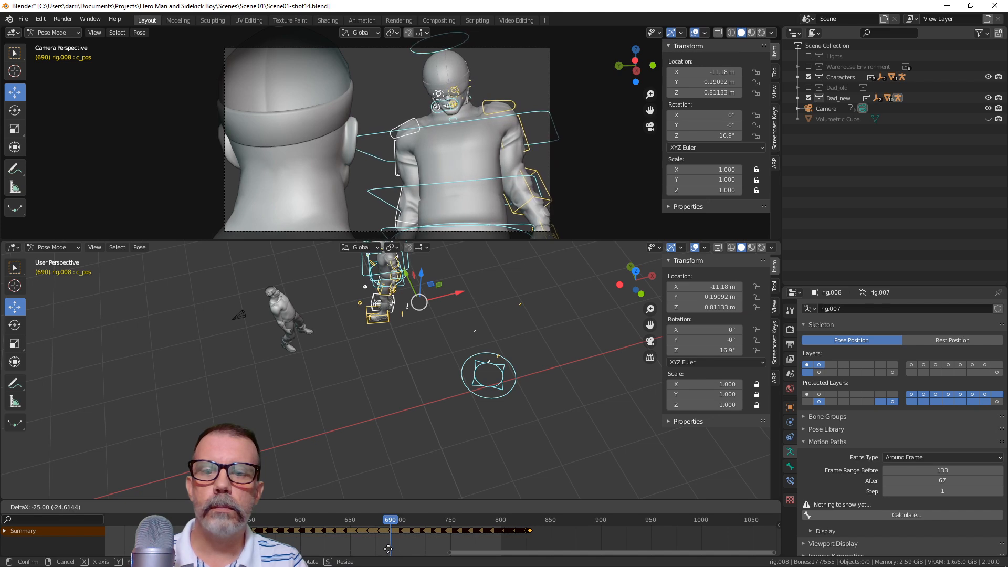
left_click(390, 549)
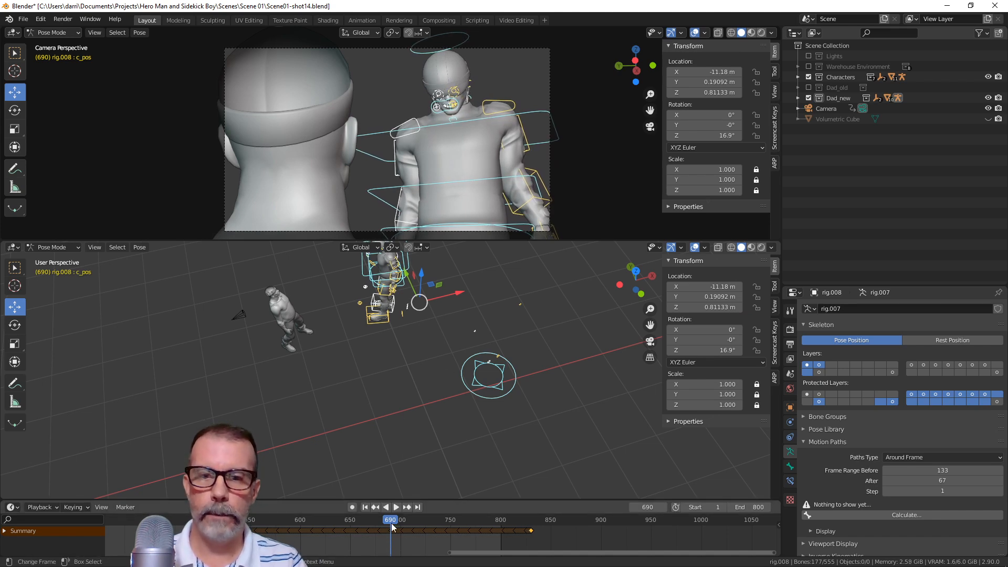
mouse_move(382, 519)
left_mouse_down()
mouse_move(275, 527)
mouse_move(430, 526)
mouse_move(359, 534)
mouse_move(392, 534)
left_mouse_up()
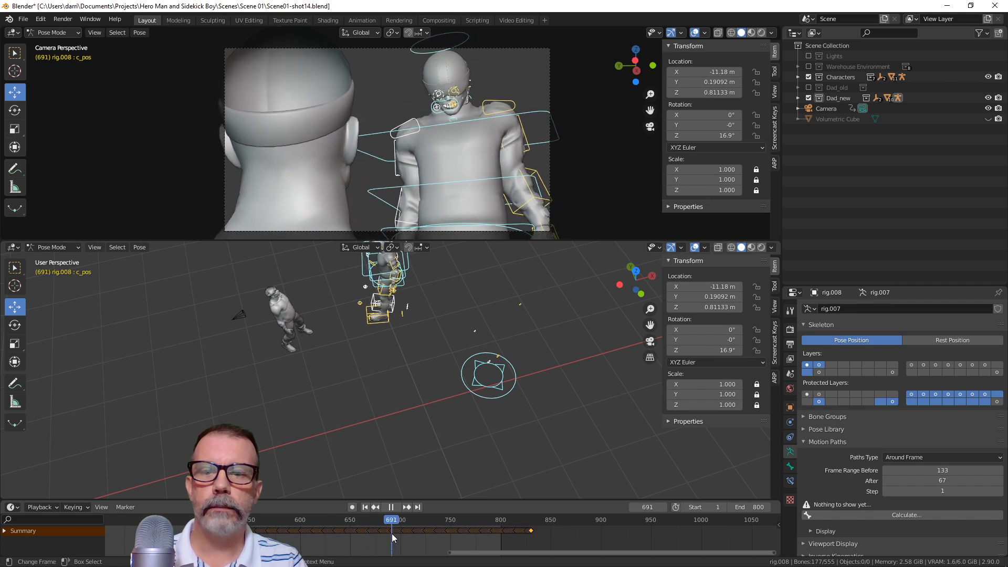
Set the scene's frame range to start at 640 and end at 690
left_click(756, 507)
type("690")
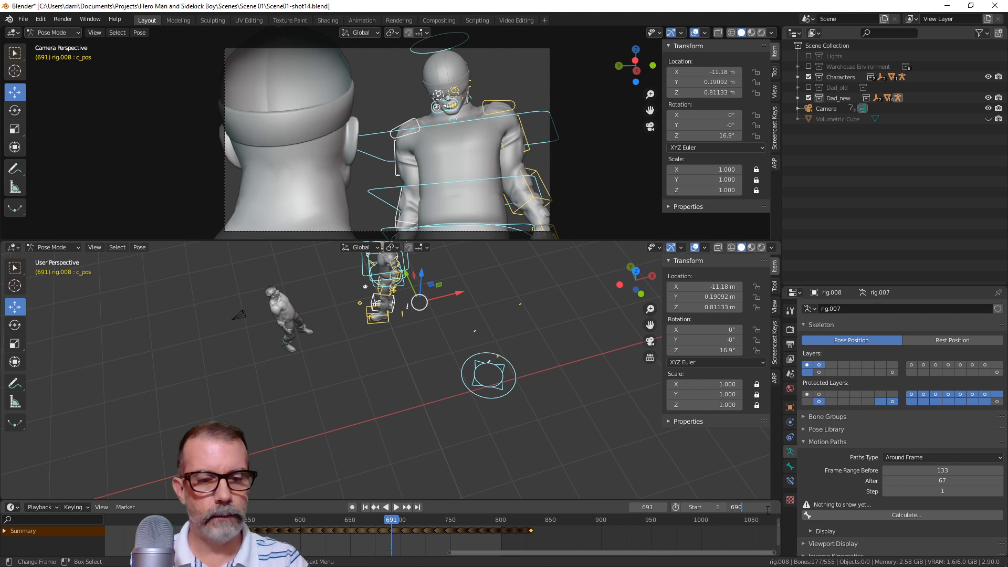
key("Return")
left_click_drag(370, 524, 343, 535)
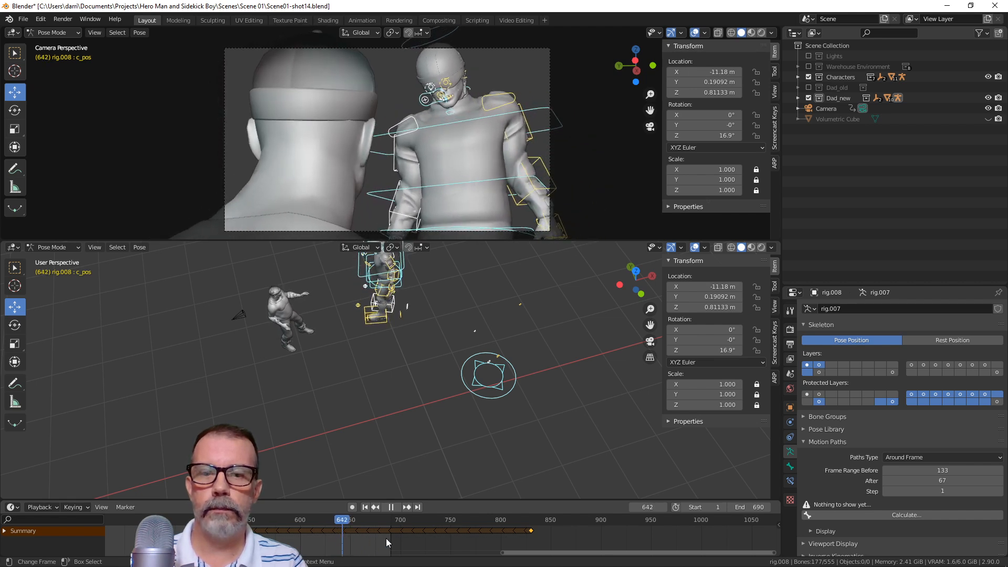
left_click(707, 507)
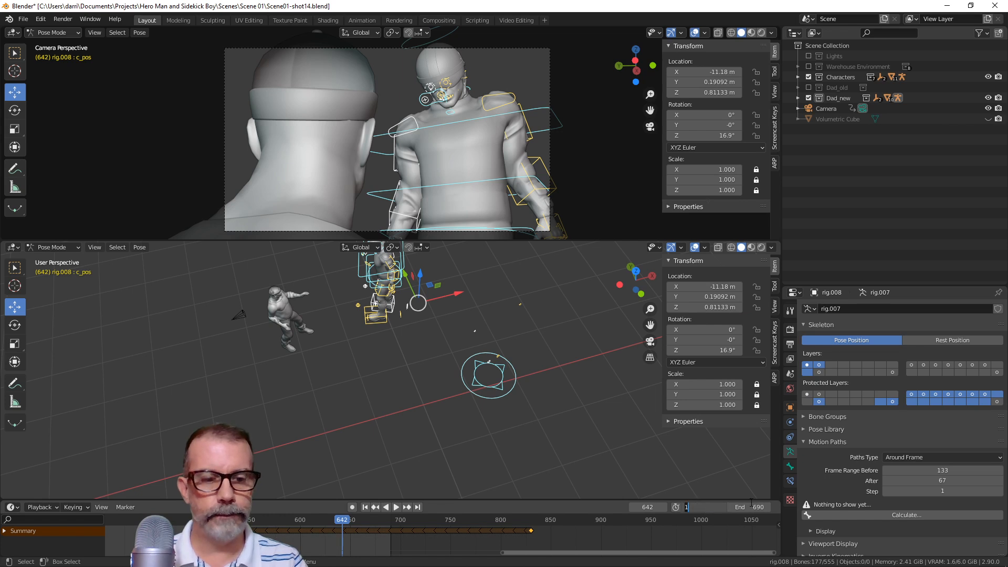
type("640")
key("Return")
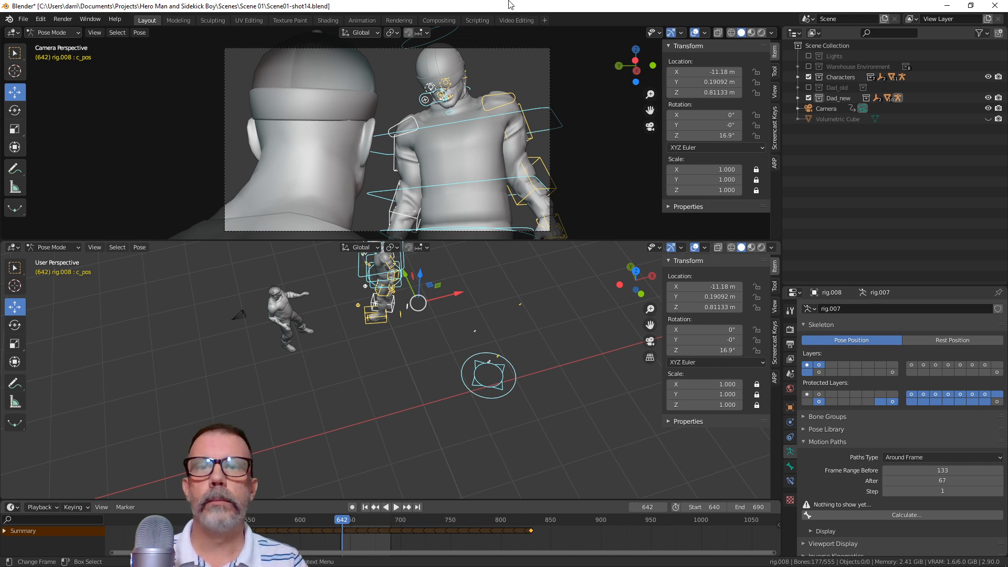
Play the animation from frame 640 to review the new Dad's motion in both views
key("Home")
scroll(496, 538, "up", 5)
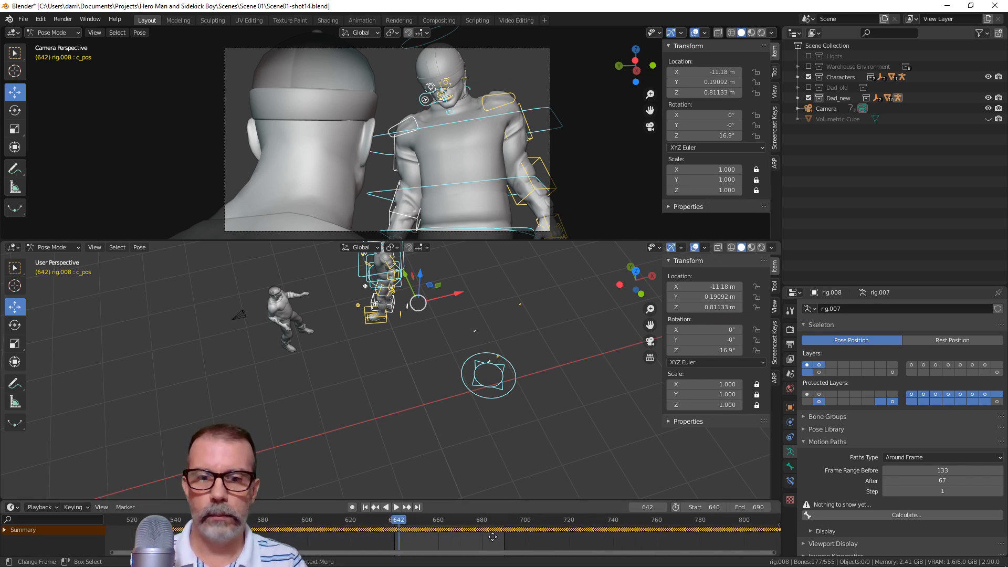
scroll(496, 538, "up", 4)
middle_click_drag(496, 537, 458, 541, "ctrl")
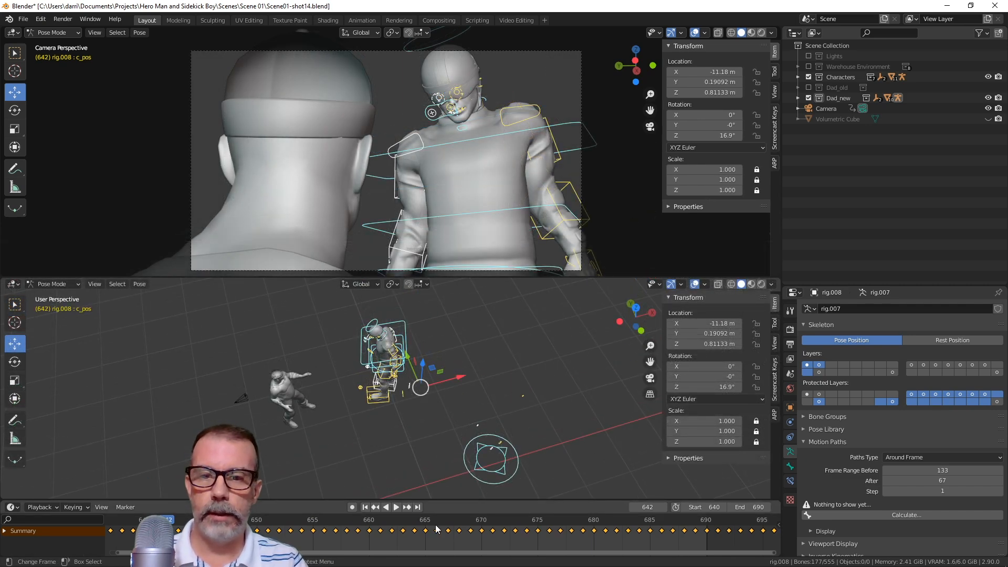
left_click(365, 507)
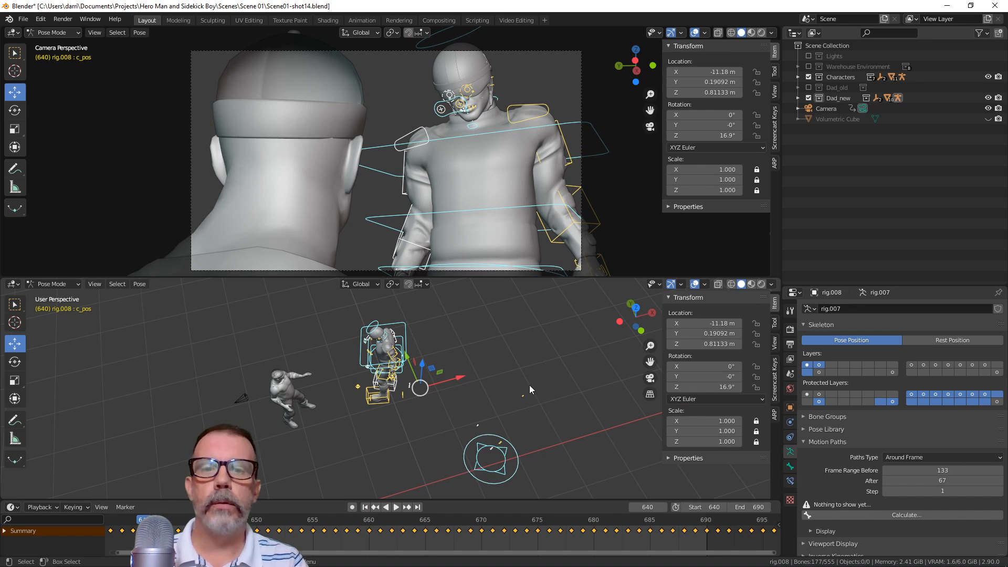
key("space")
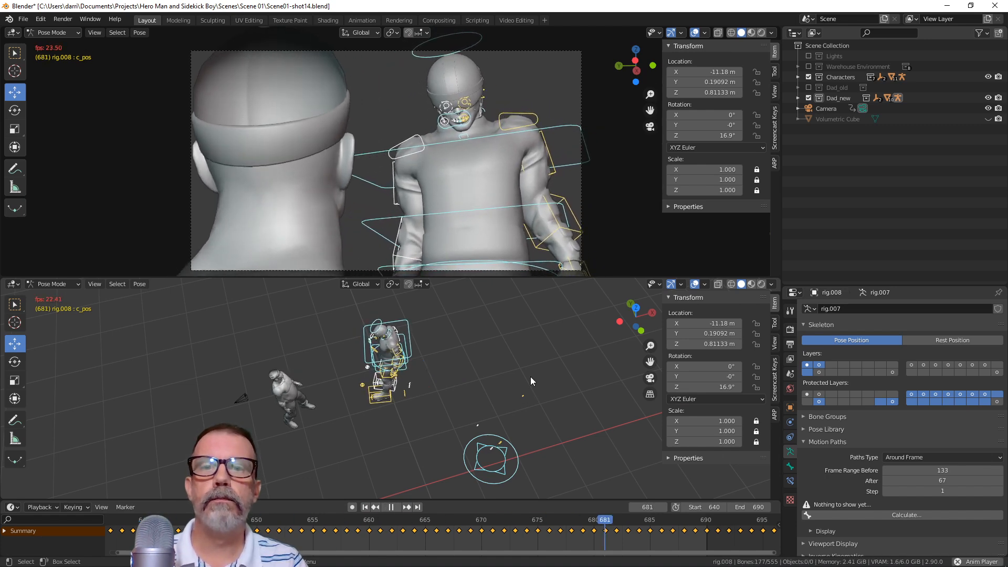
Pause and resume playback up to frame 690 to check the new Dad's movement against the thug
key("space")
key("space")
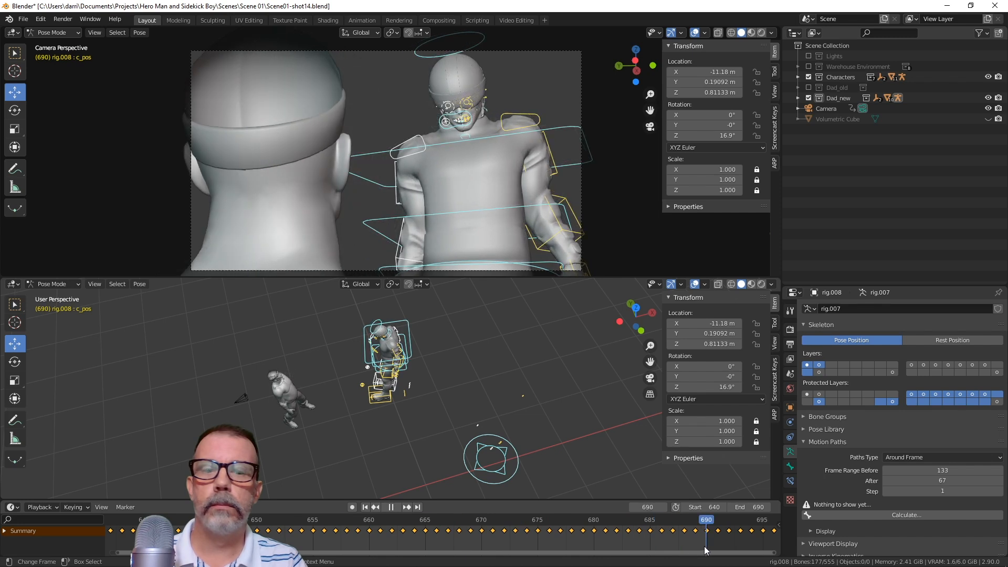
key("space")
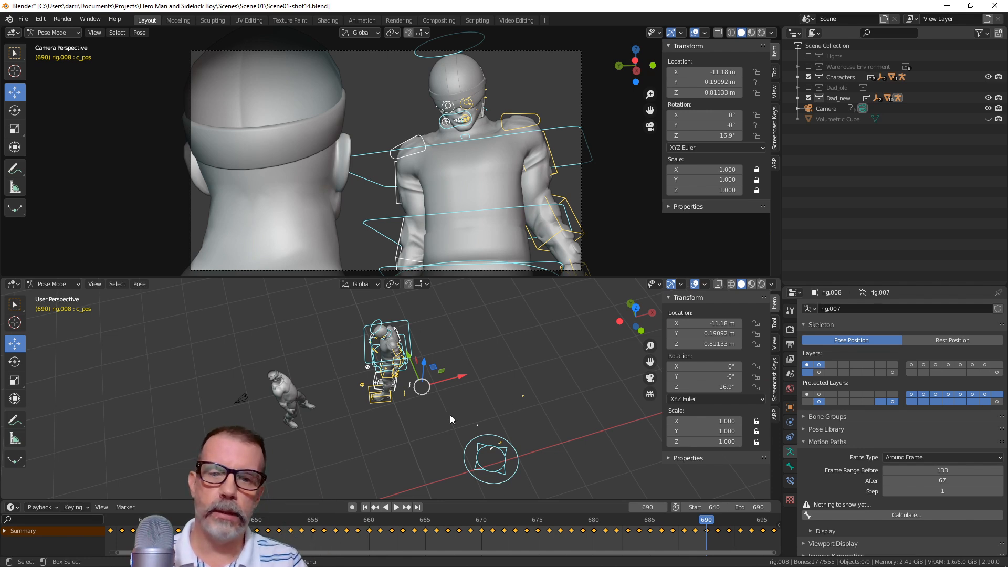
key("space")
key("space")
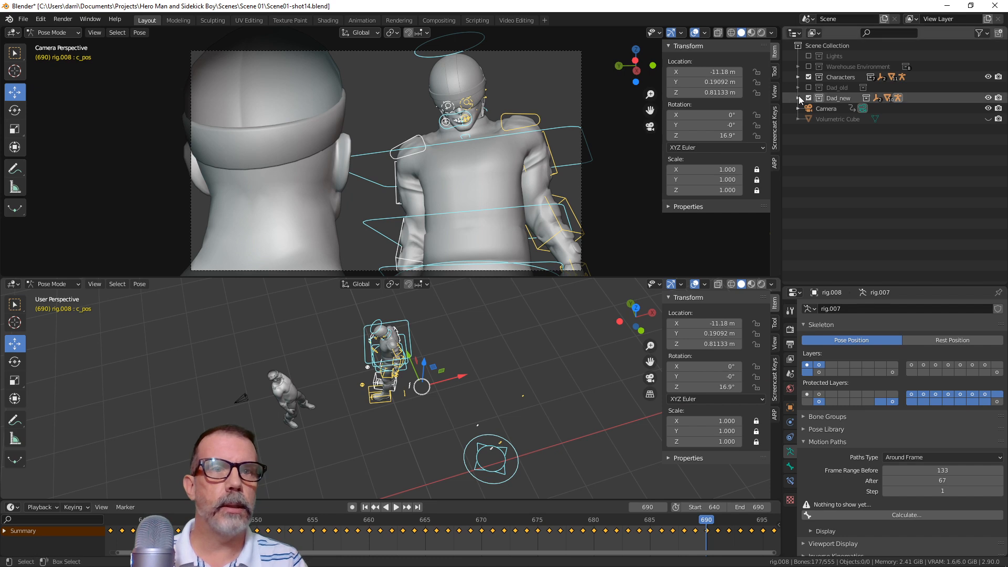
Unhide Thug 02's rig.001 in the Characters collection, select it, and play and scrub to frame 680
left_click(799, 77)
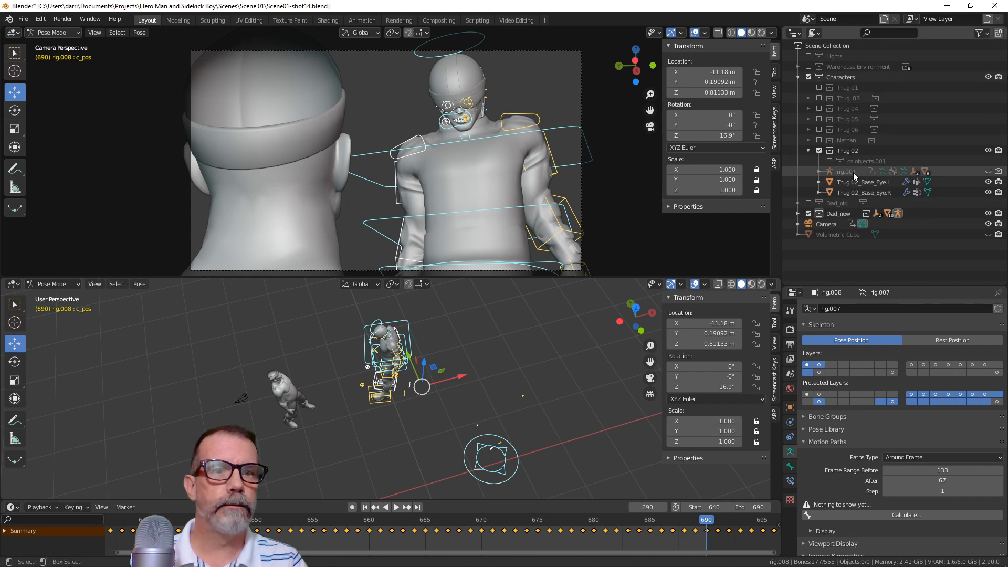
left_click(986, 173)
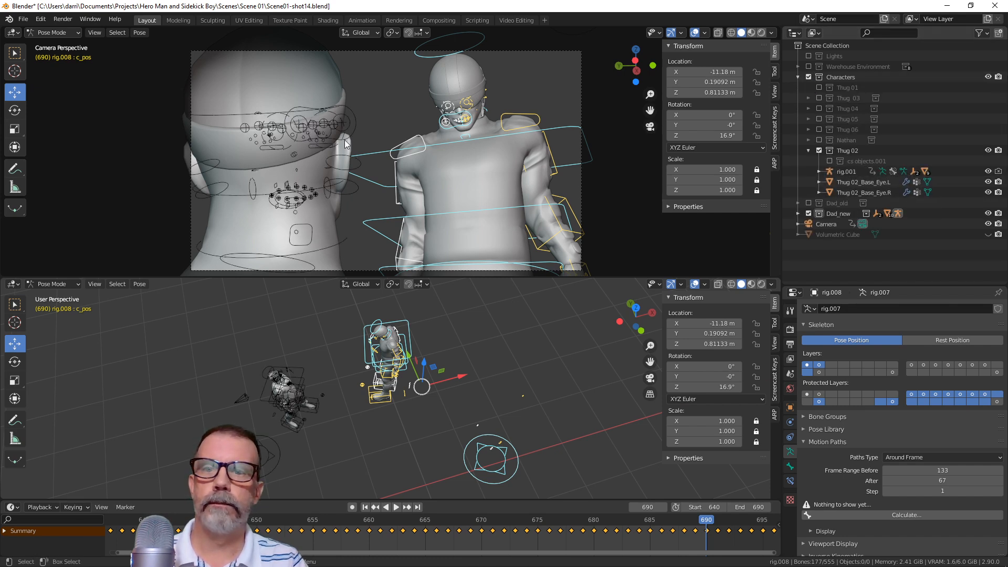
key("space")
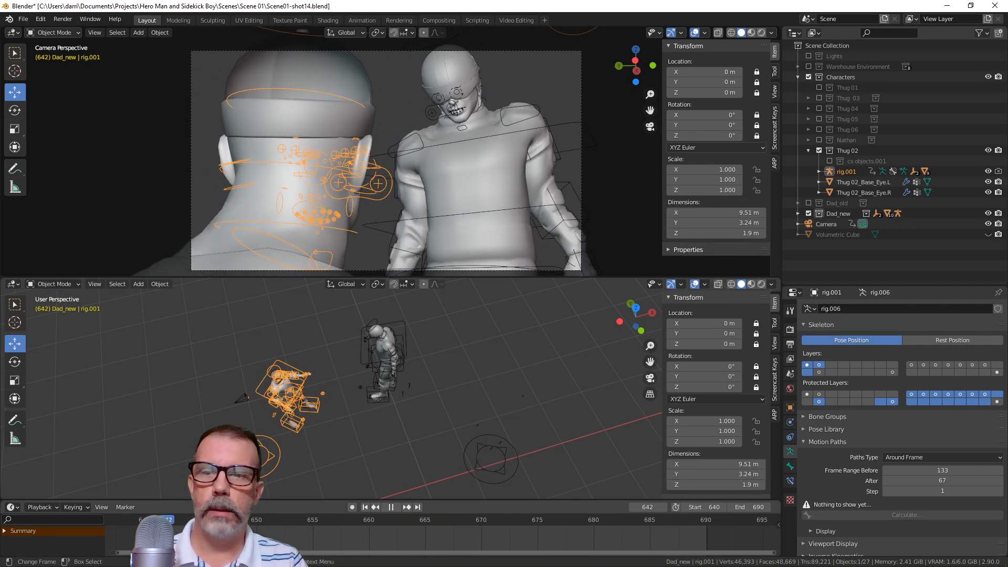
left_click_drag(326, 543, 596, 547)
key("space")
left_click(55, 284)
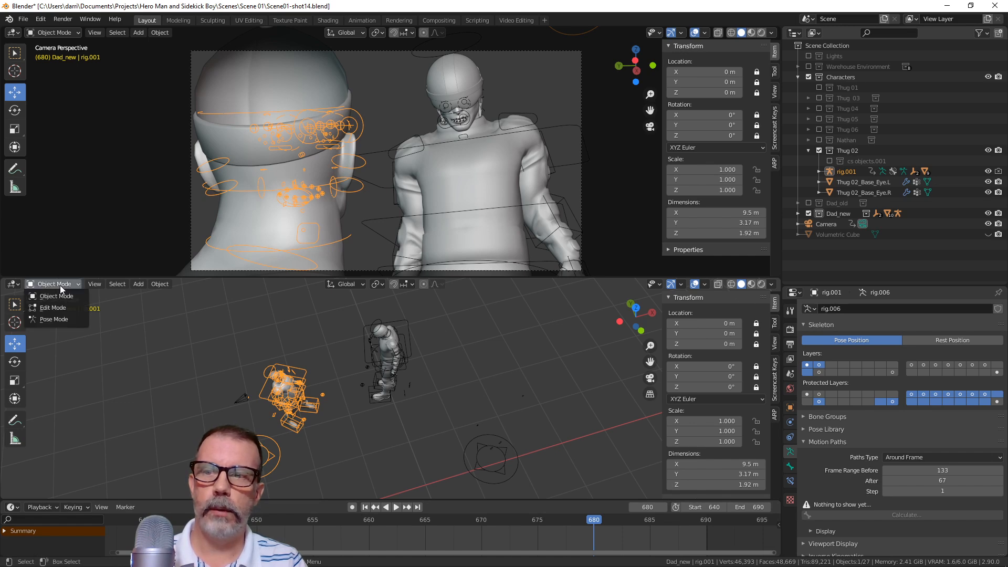
key("Return")
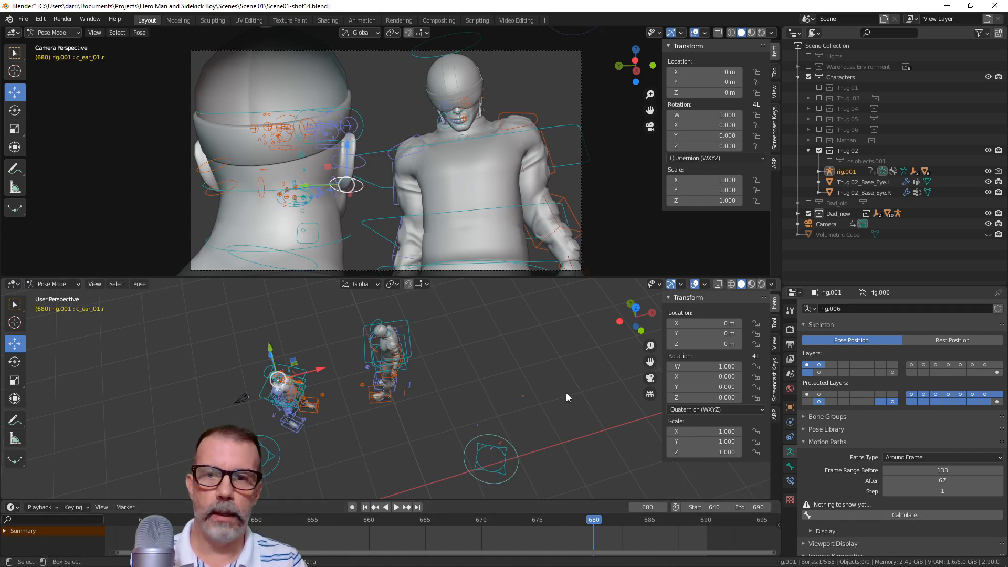
left_click(313, 428)
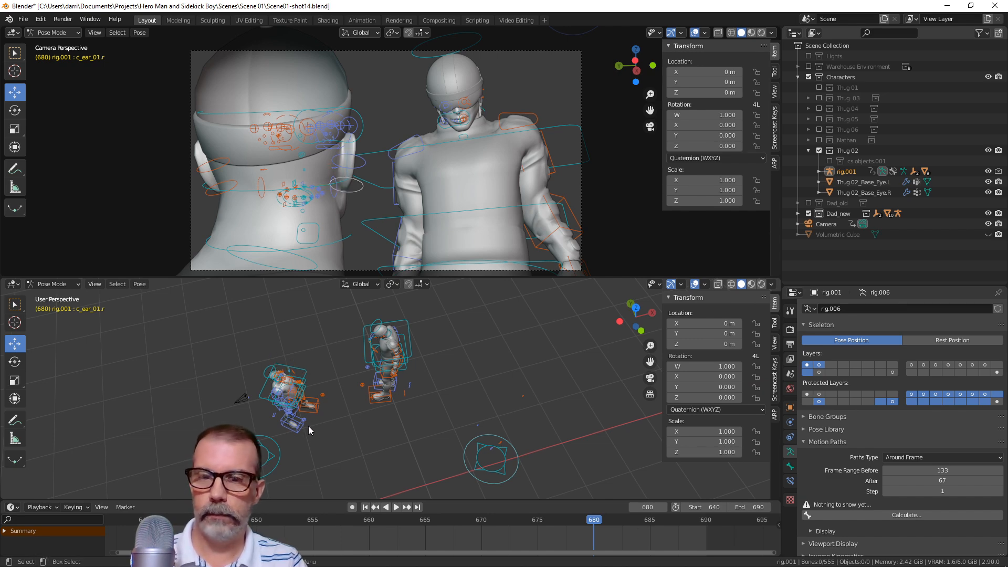
key("a")
key("alt+a")
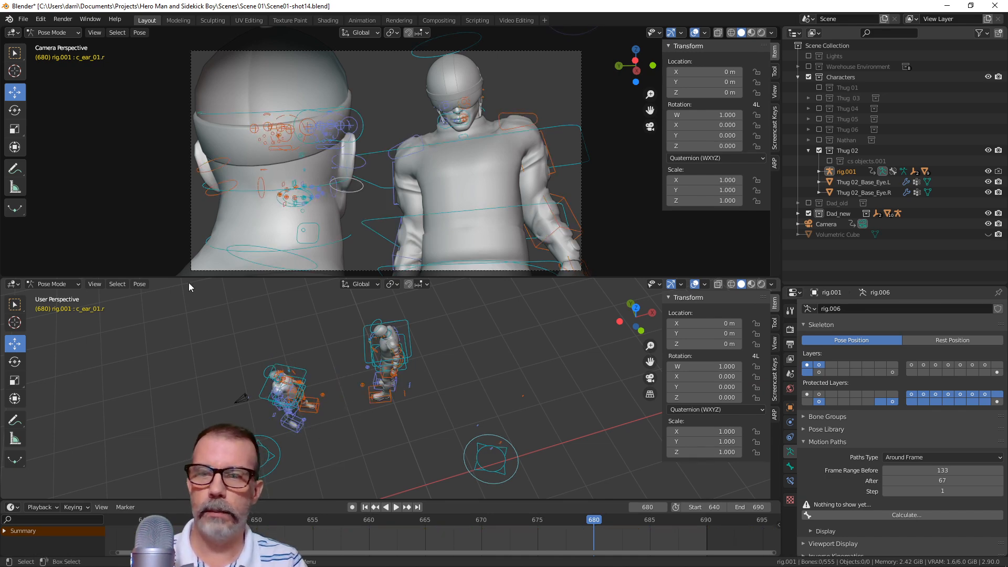
Return the new Dad's rig to Object Mode, then put only Thug 02's rig.001 into Pose Mode
left_click(553, 128)
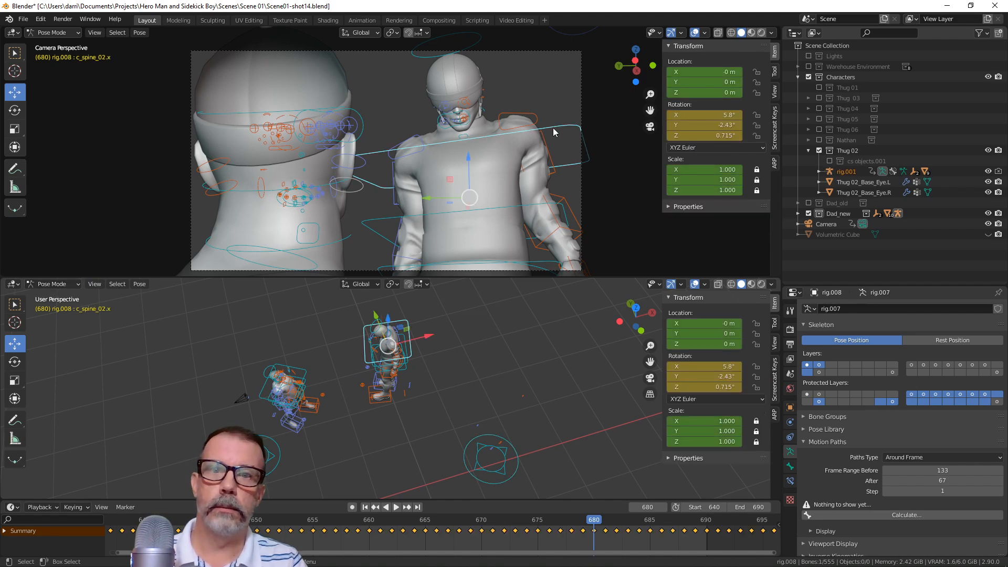
left_click(52, 33)
left_click(56, 45)
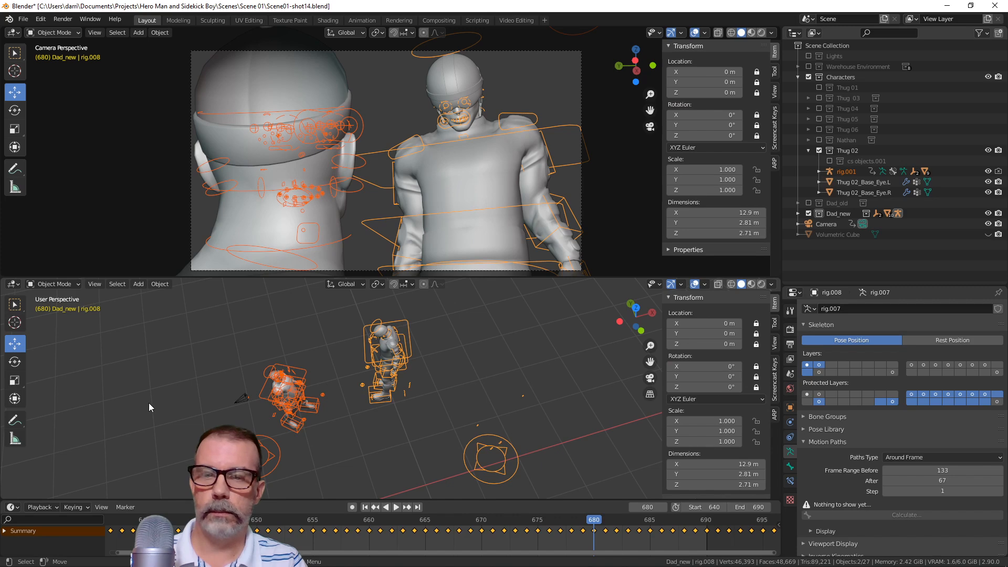
key("alt+a")
left_click(319, 407)
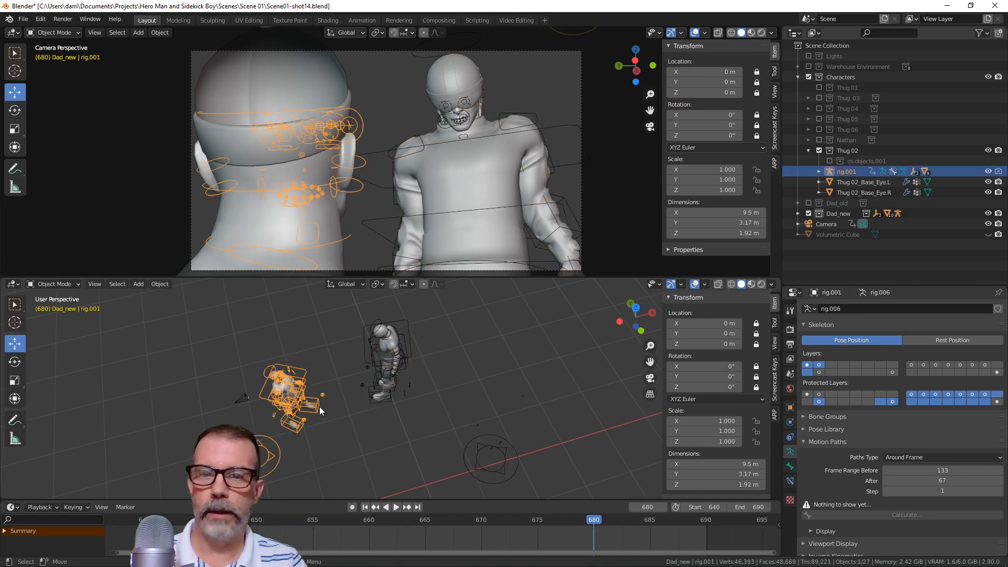
left_click(65, 284)
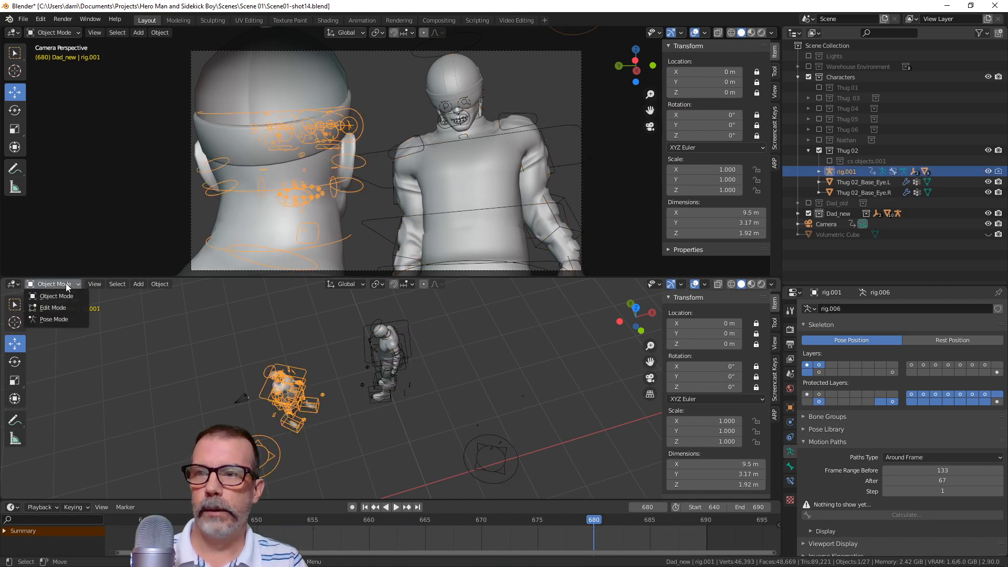
key("Return")
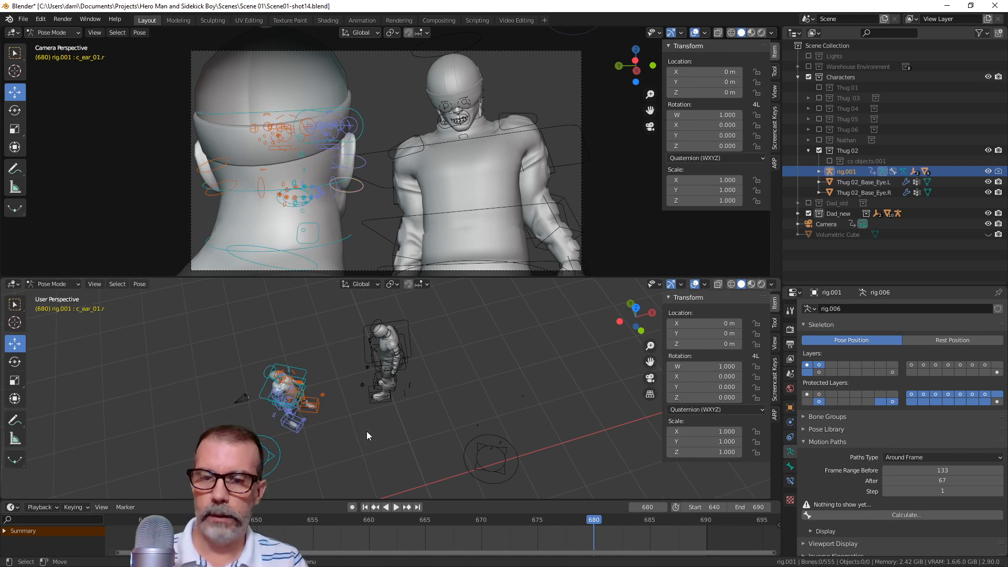
Select all of Thug 02's bones, delete their keyframes between about frames 650 and 679, and move the frame 680 keys about 23 frames earlier
key("a")
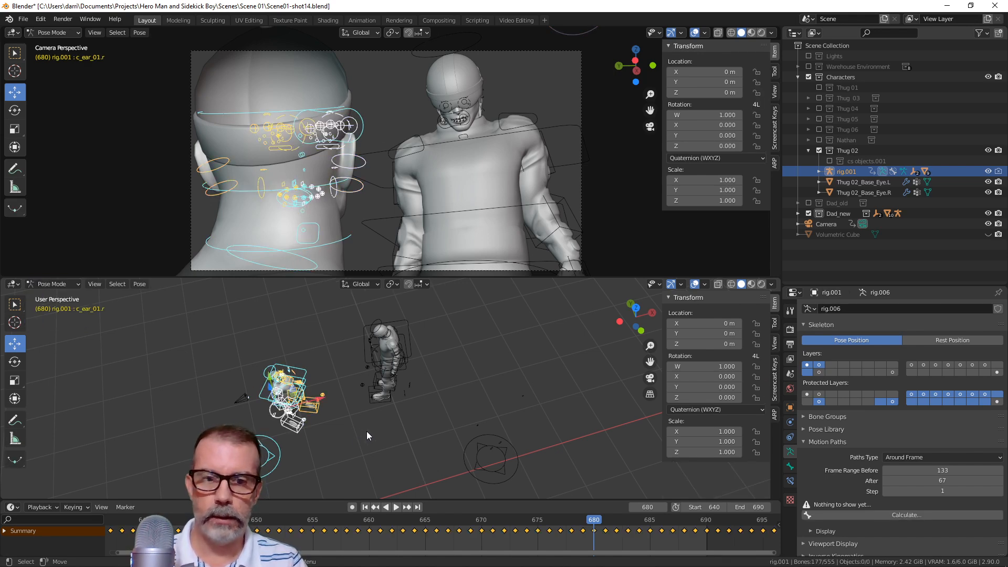
left_click(589, 542)
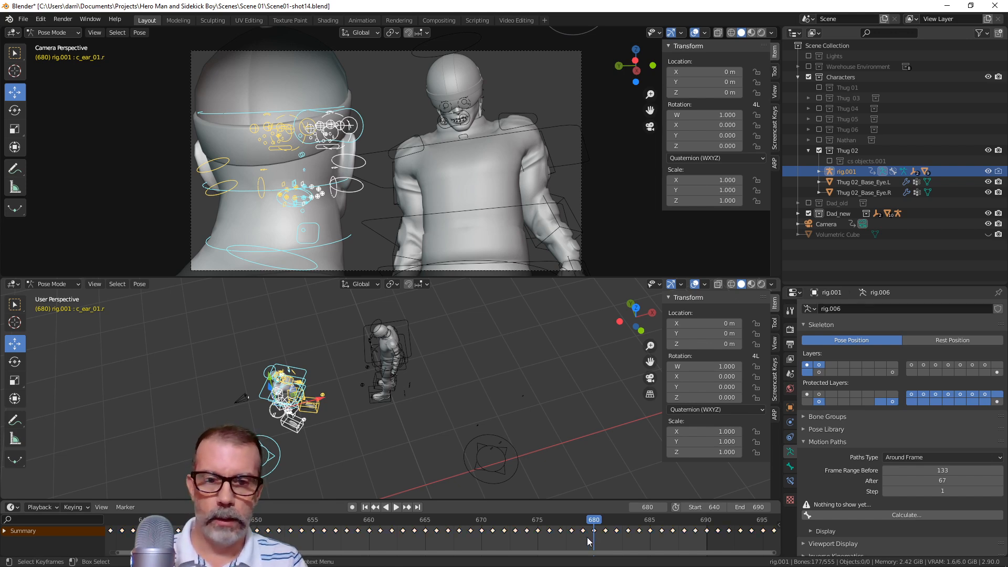
left_click_drag(588, 538, 252, 523)
key("x")
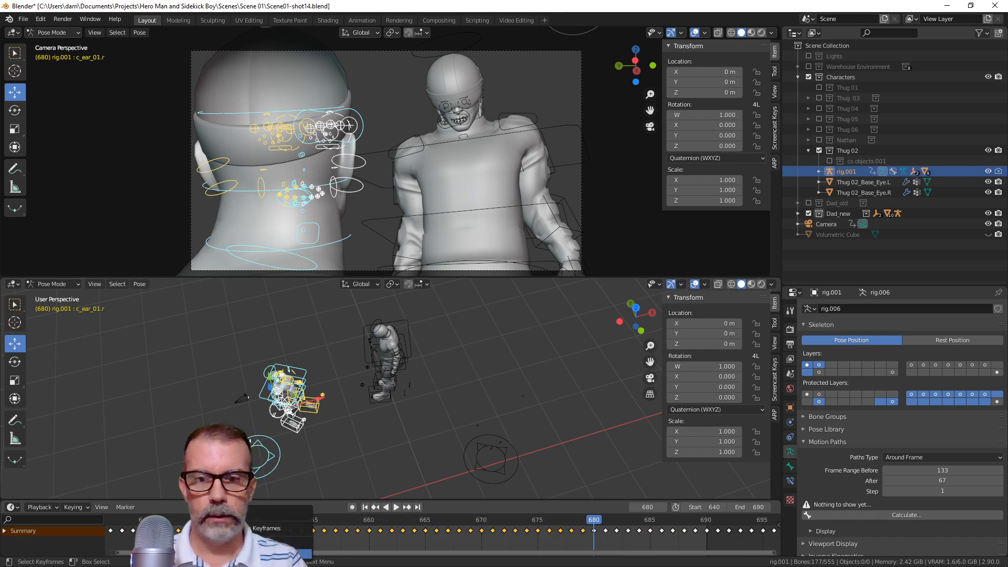
left_click(270, 530)
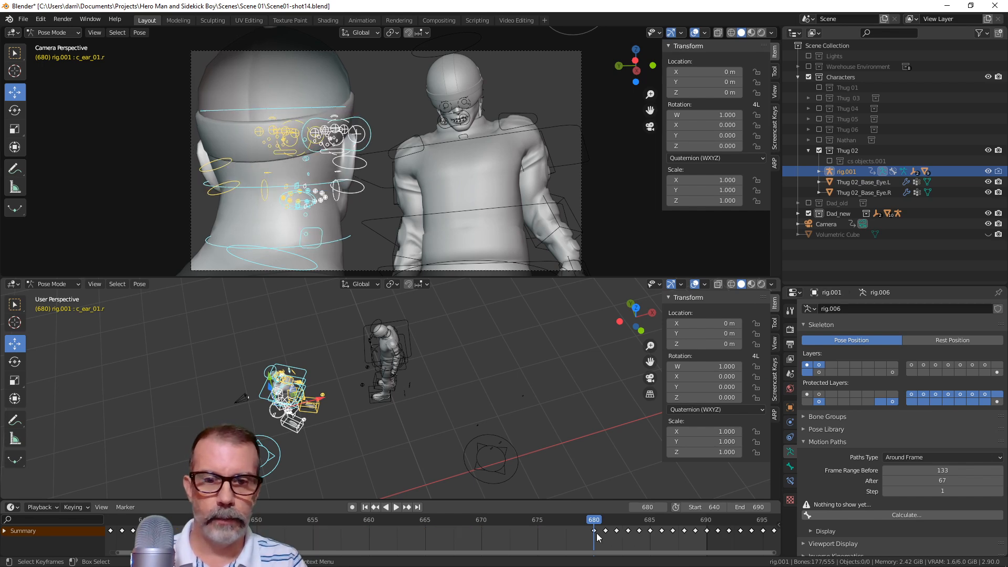
left_click_drag(595, 532, 288, 533)
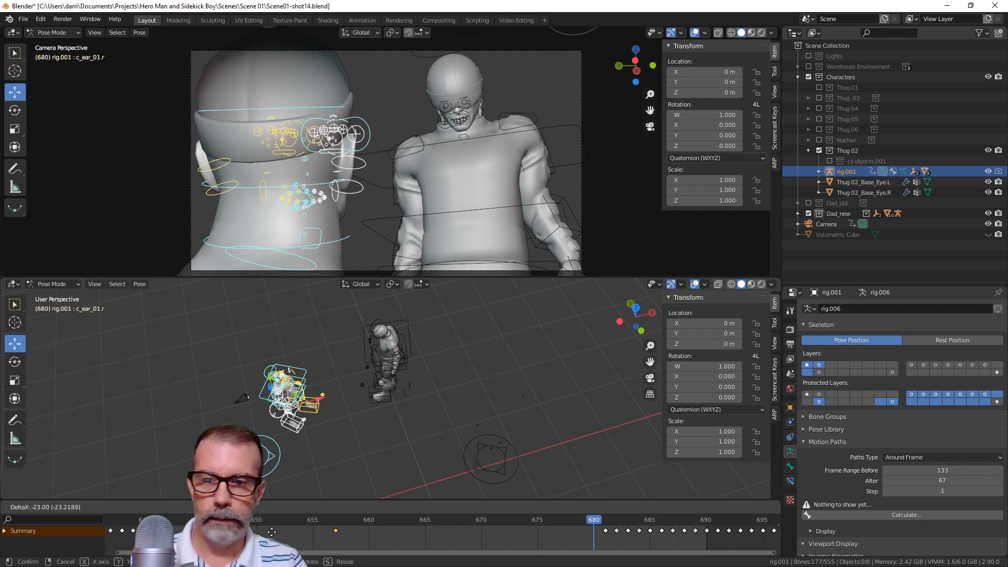
Slide the selected rig keyframe back to frame 640 and play the animation to check the motion
left_click_drag(145, 531, 145, 532)
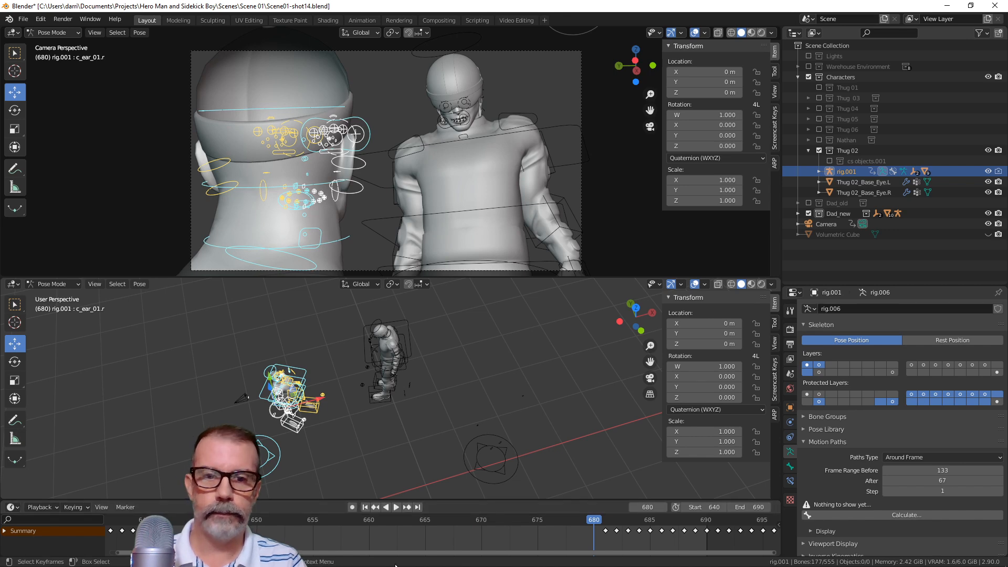
left_click(396, 507)
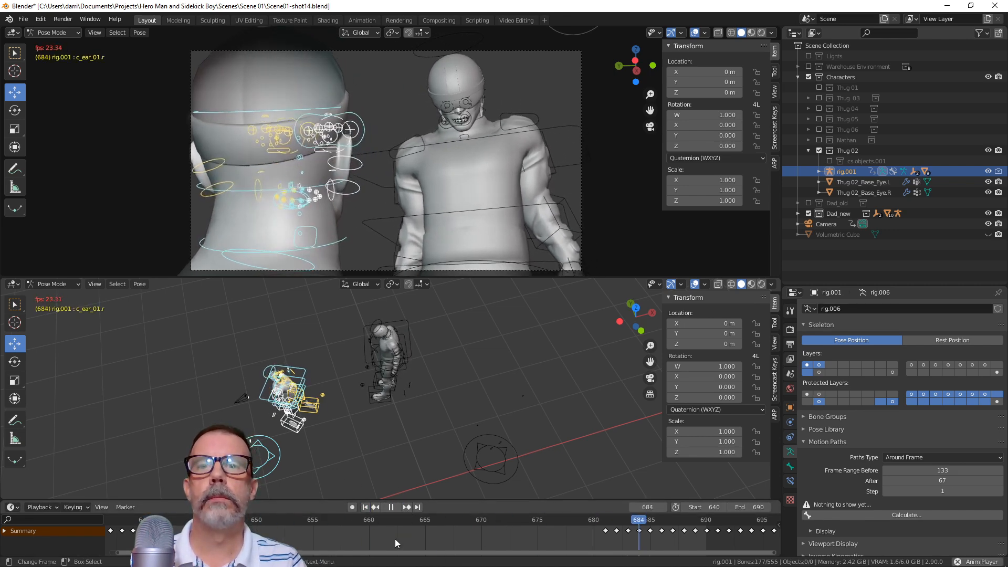
key("space")
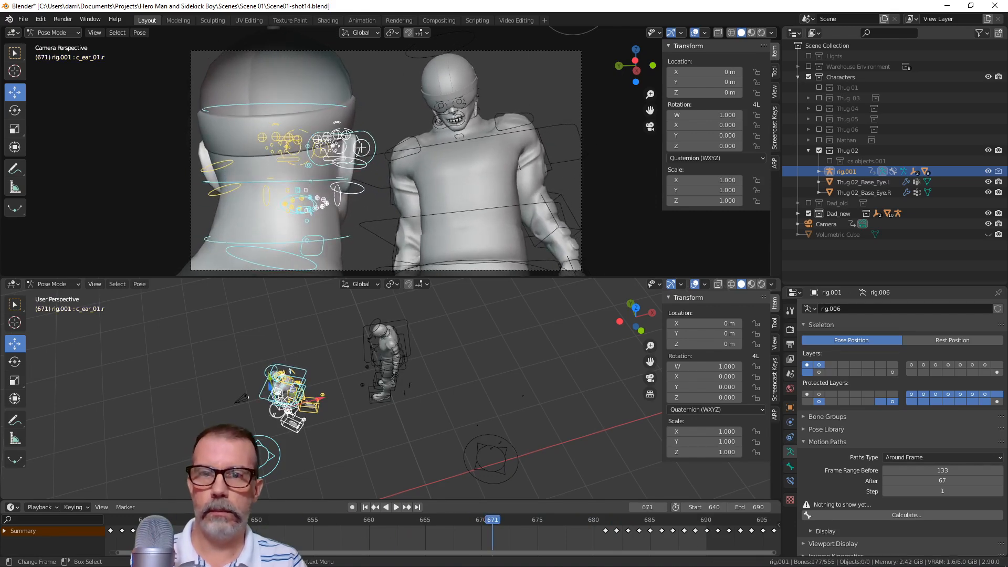
Delete the keyframe moved to frame 640 and the rig's keyframes from frame 681 through 687
left_click(607, 536)
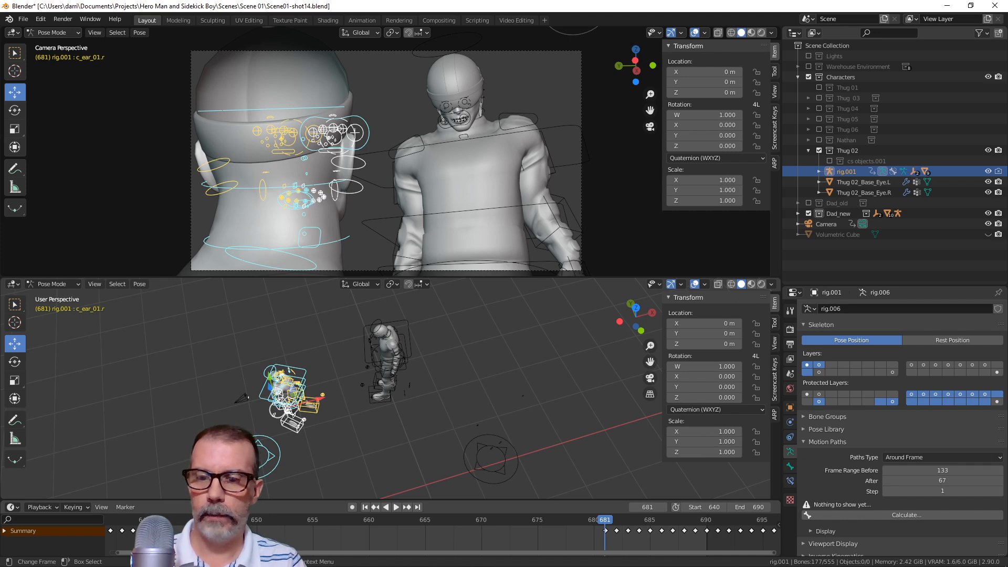
key("x")
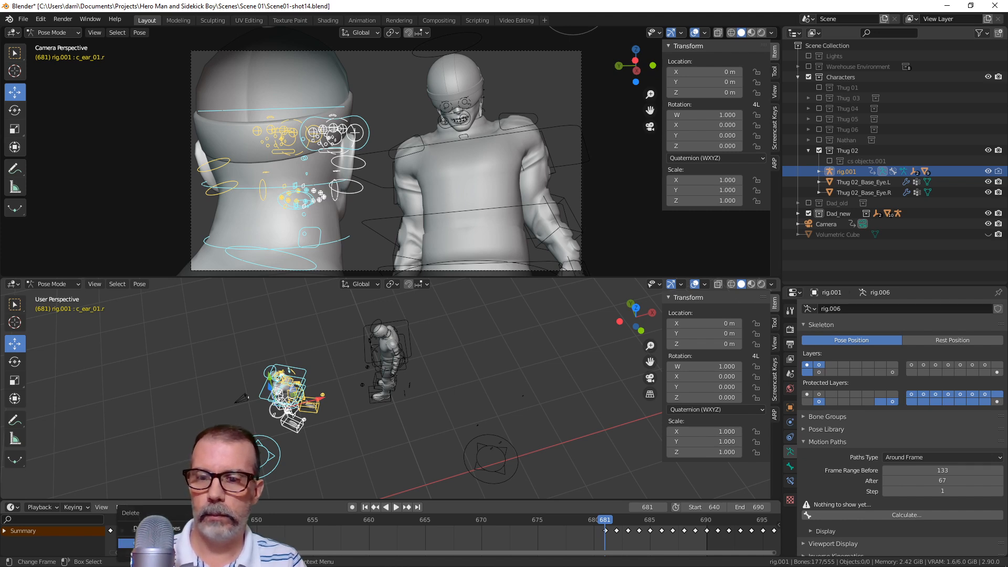
key("Return")
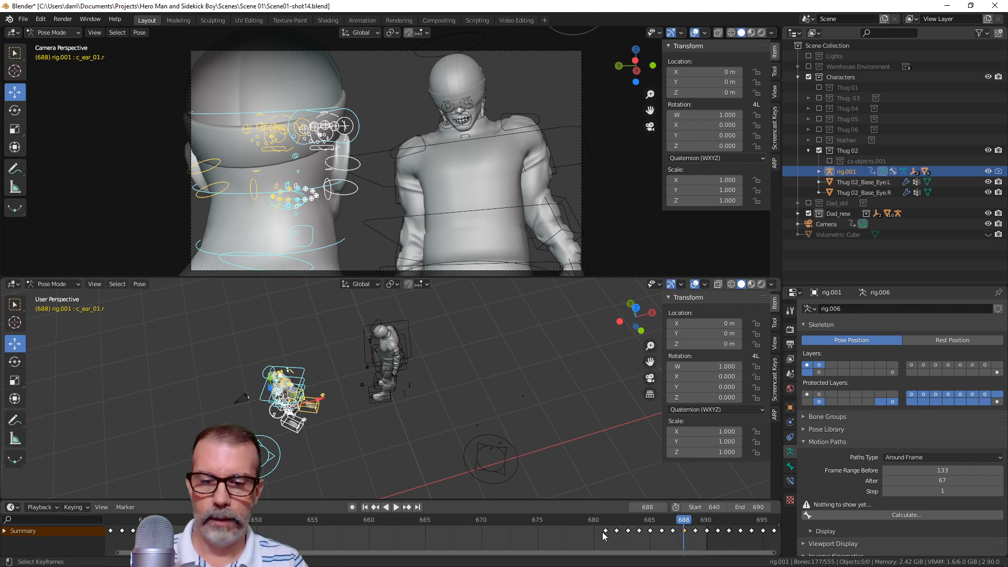
left_click_drag(589, 528, 677, 549)
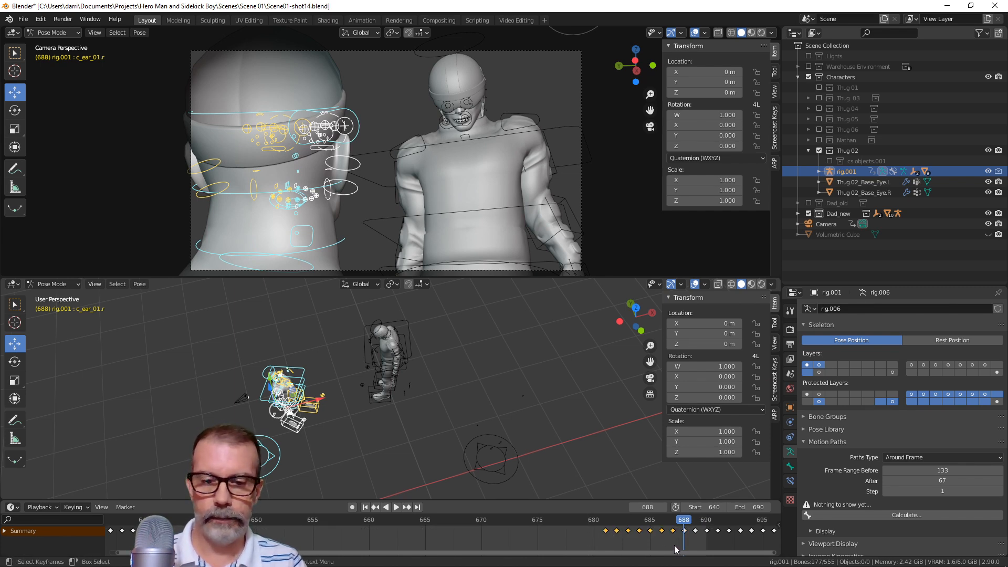
key("x")
left_click(662, 532)
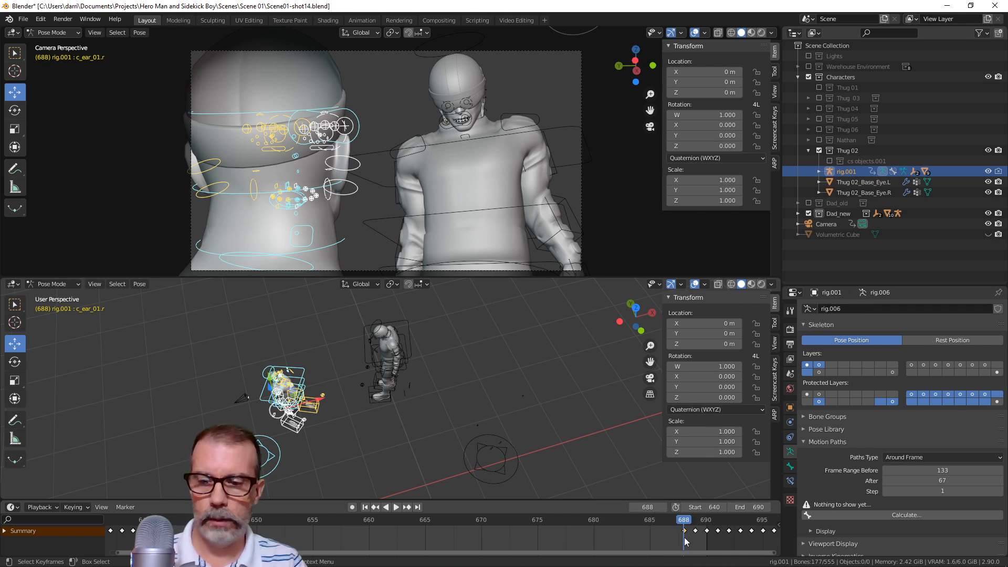
Duplicate the frame 688 keyframe about 46 frames earlier and delete the keyframe at frame 689
key("g")
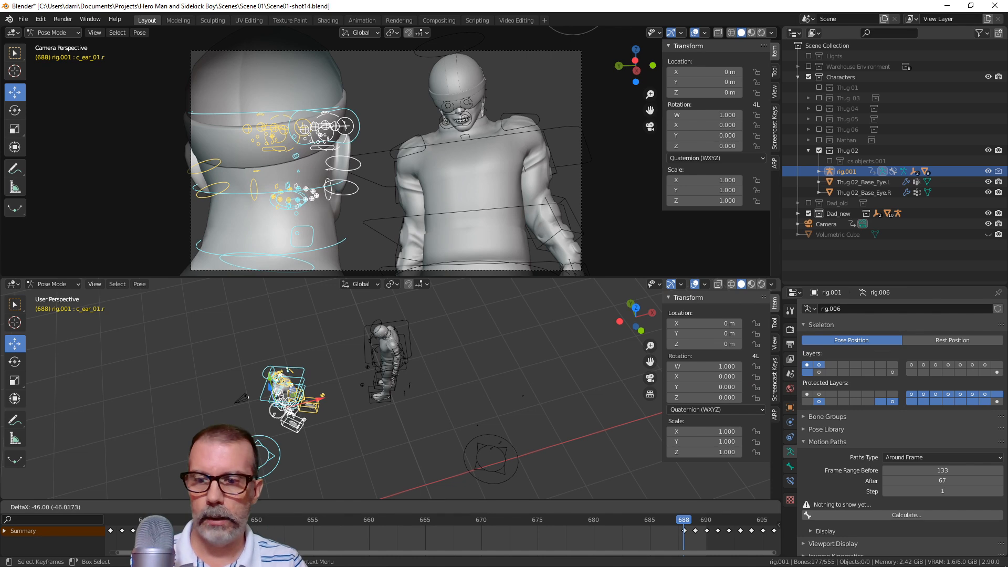
left_click(688, 542)
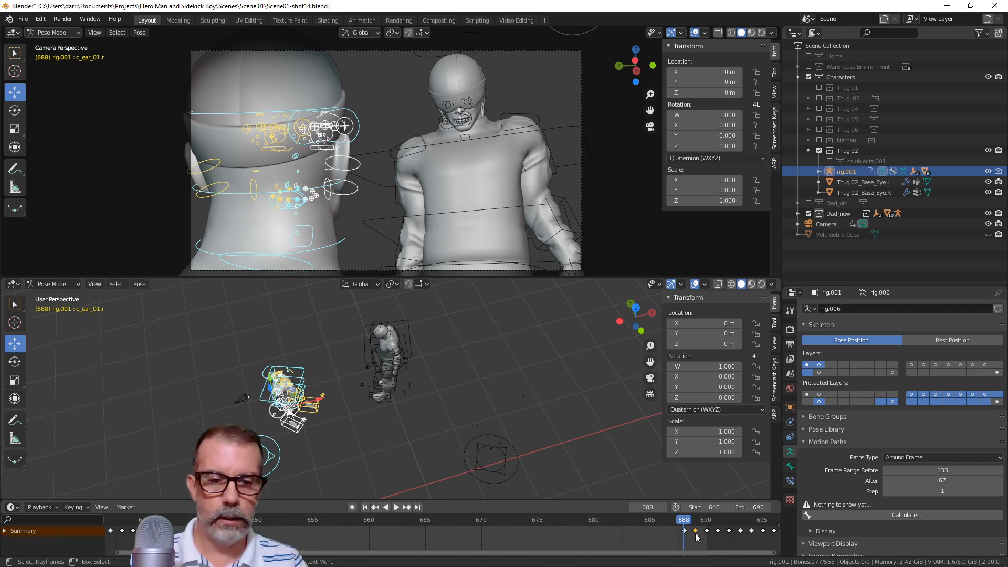
key("x")
left_click(681, 529)
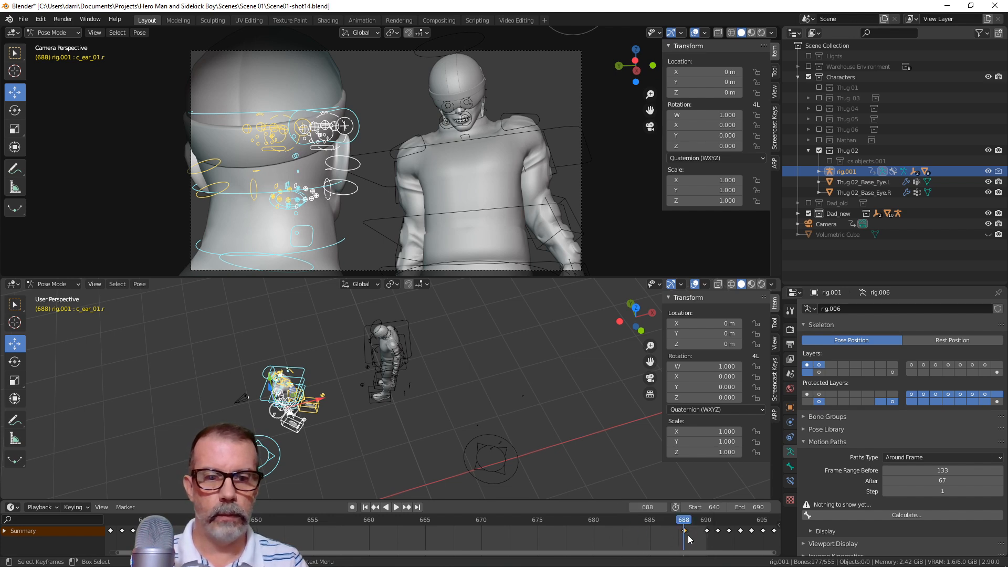
Move the frame 688 keyframe to frame 690, replay the animation and go to frame 690
key("g")
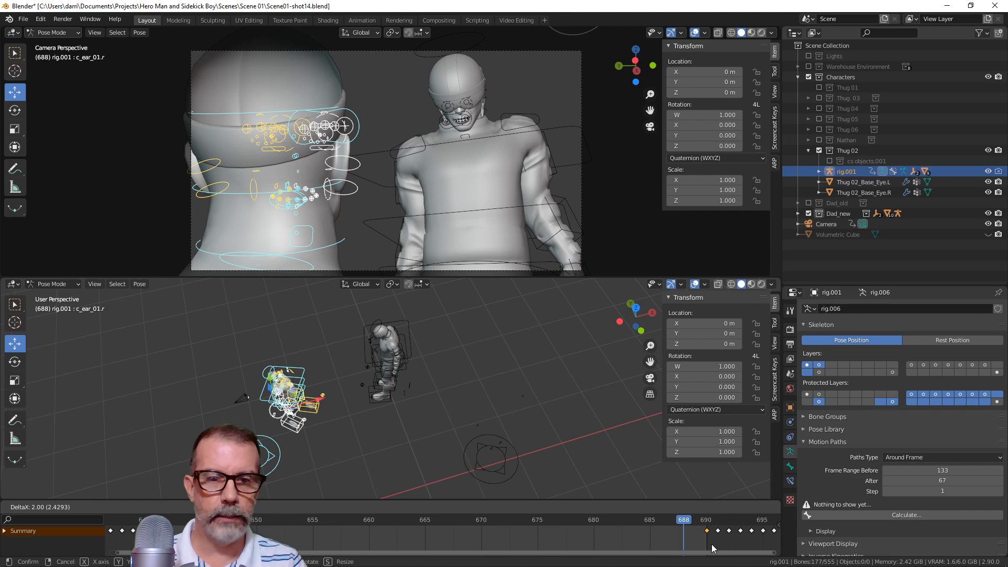
left_click(713, 549)
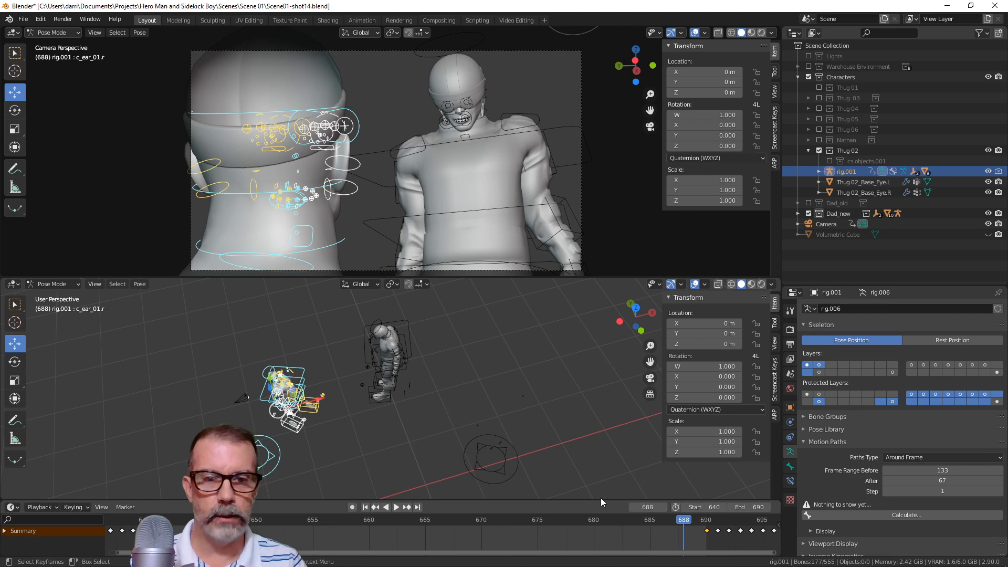
left_click(397, 507)
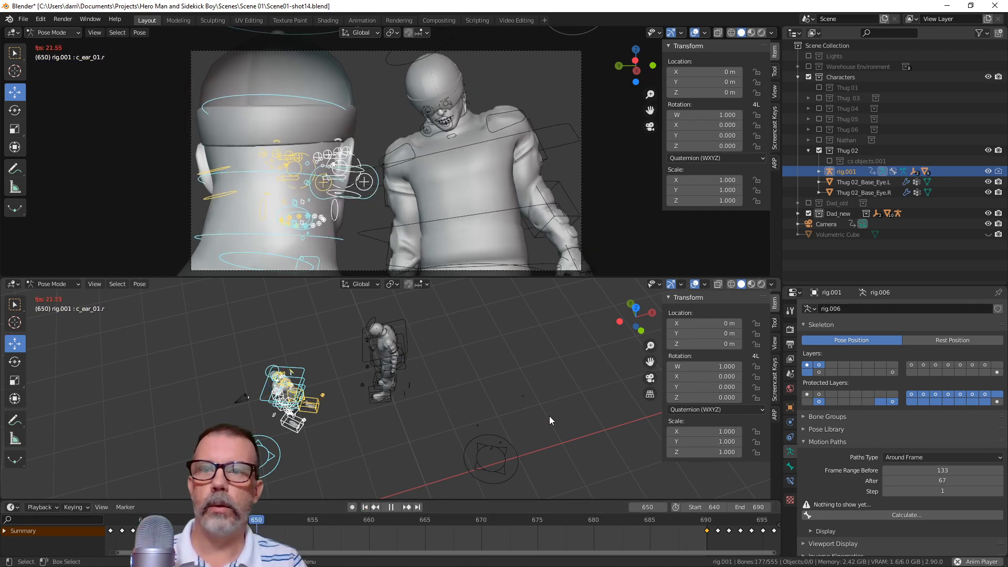
key("space")
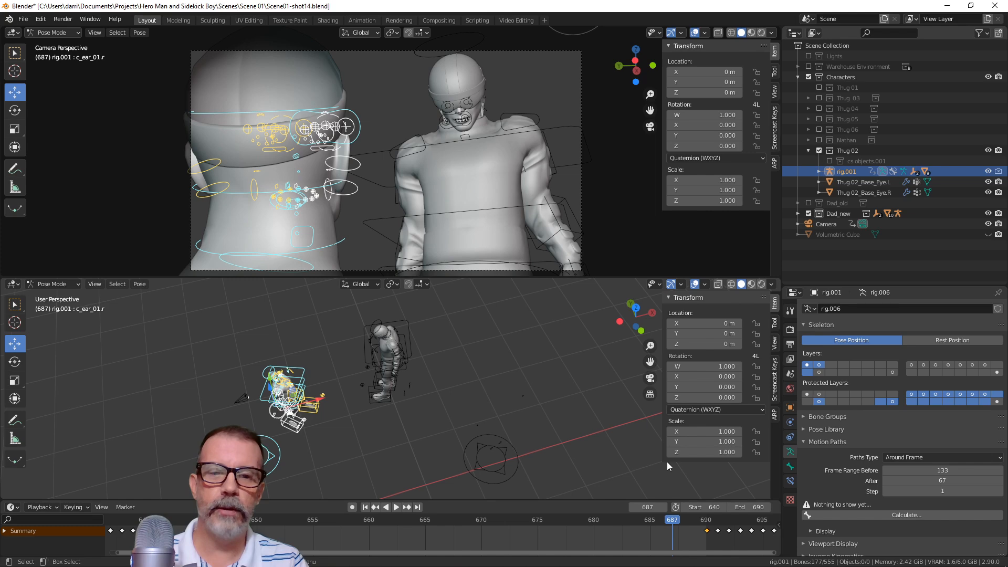
left_click(707, 533)
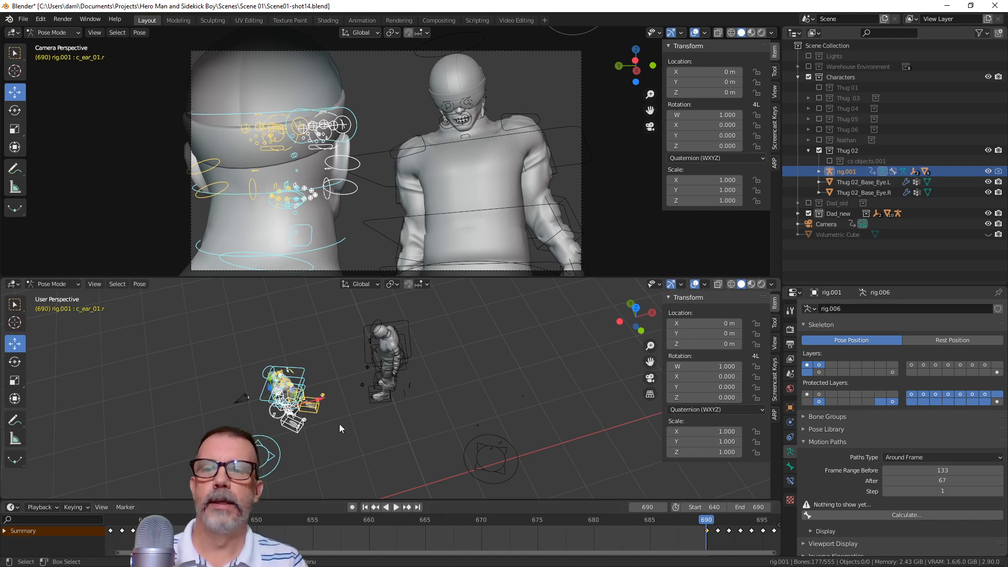
Reframe the user perspective view to show both characters from the side and replay the animation
scroll(336, 426, "up", 1)
middle_click_drag(333, 426, 446, 428, "shift")
scroll(450, 344, "up", 4)
scroll(422, 475, "down", 4)
key("space")
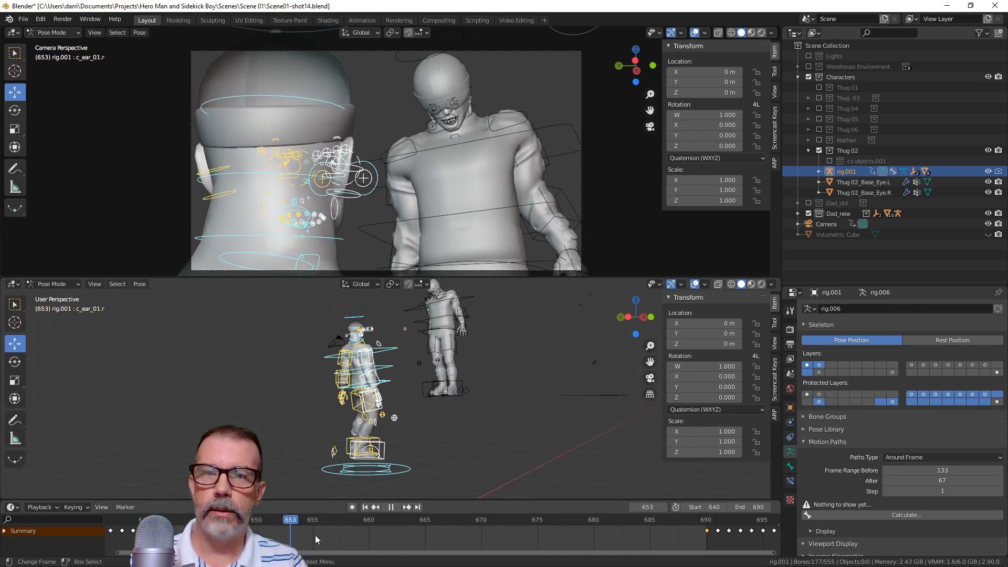
key("space")
Insert a Location & Rotation keyframe on Thug 02's head control at frame 690
left_click(364, 324)
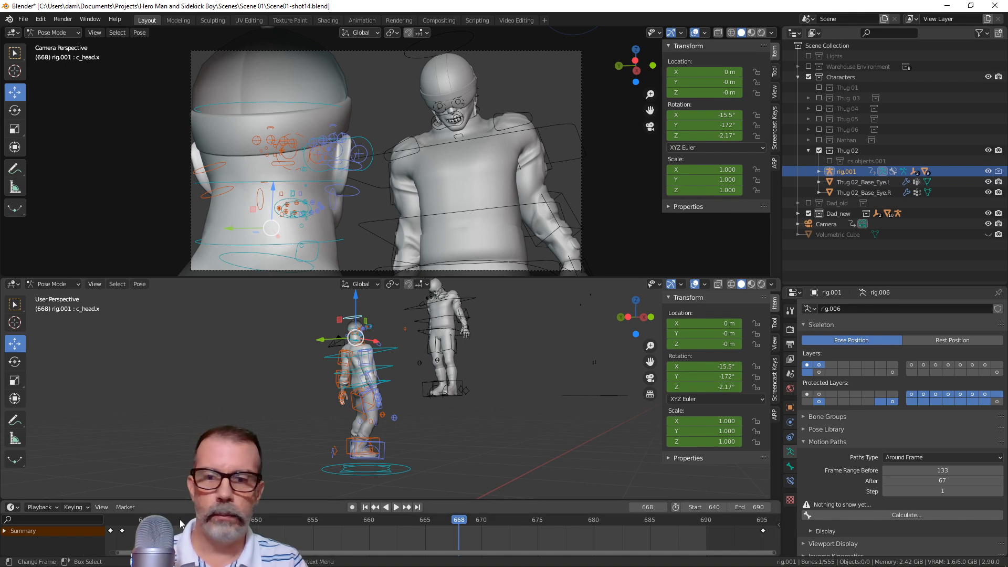
left_click_drag(459, 521, 711, 521)
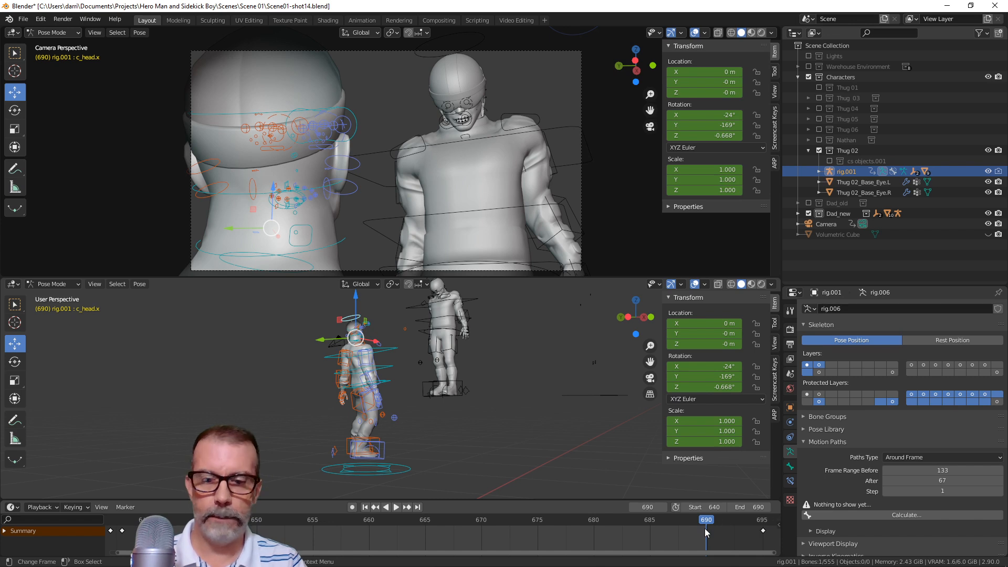
key("k")
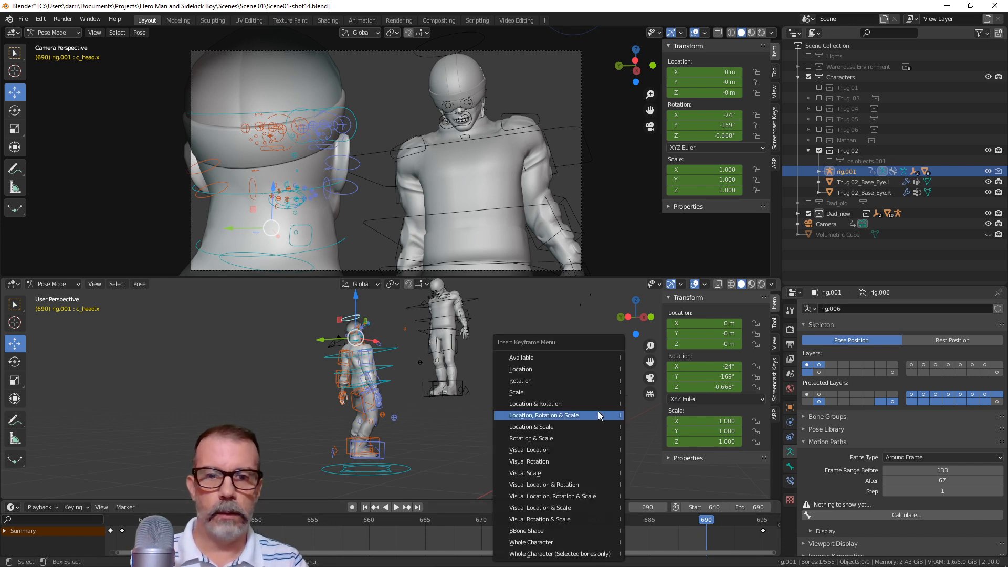
left_click(555, 404)
Duplicate the head control's frame 690 keyframe back to the start of the frame range and replay the shot
left_click_drag(701, 529, 241, 529)
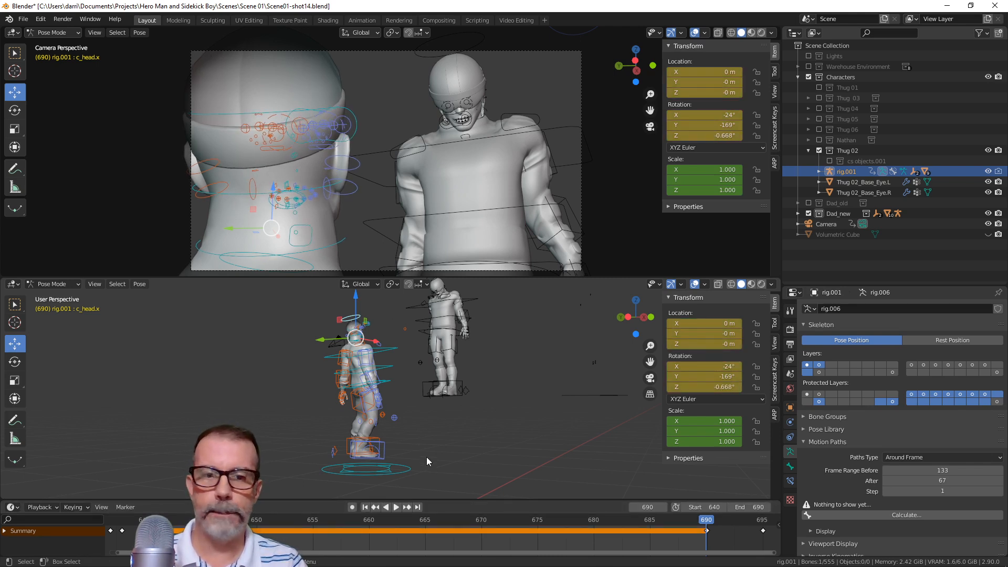
key("space")
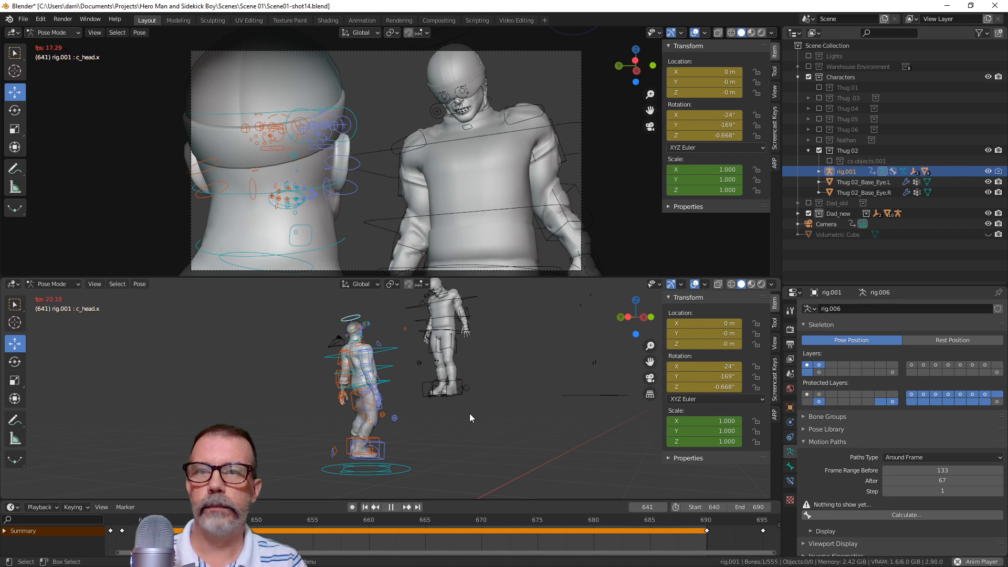
key("space")
left_click(492, 519)
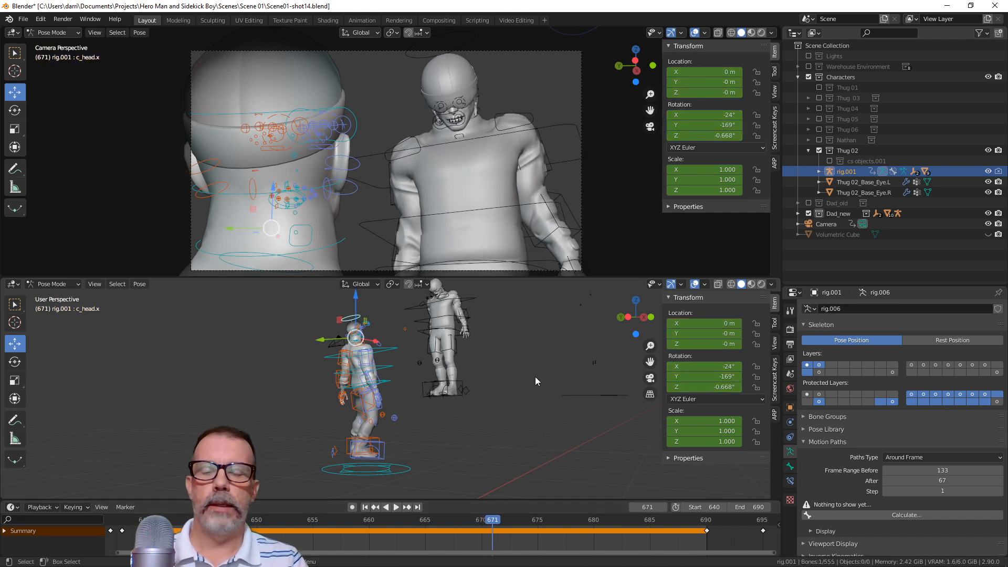
Join the two 3D viewports into a single camera view and fit the camera frame to it
mouse_move(485, 279)
left_mouse_down()
mouse_move(488, 294)
mouse_move(491, 276)
left_mouse_up()
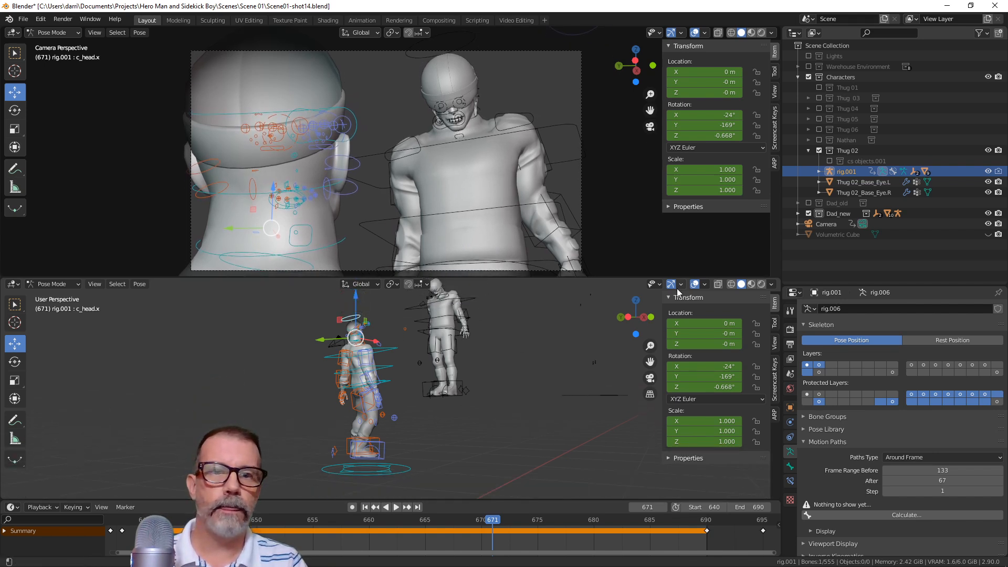
right_click(636, 276)
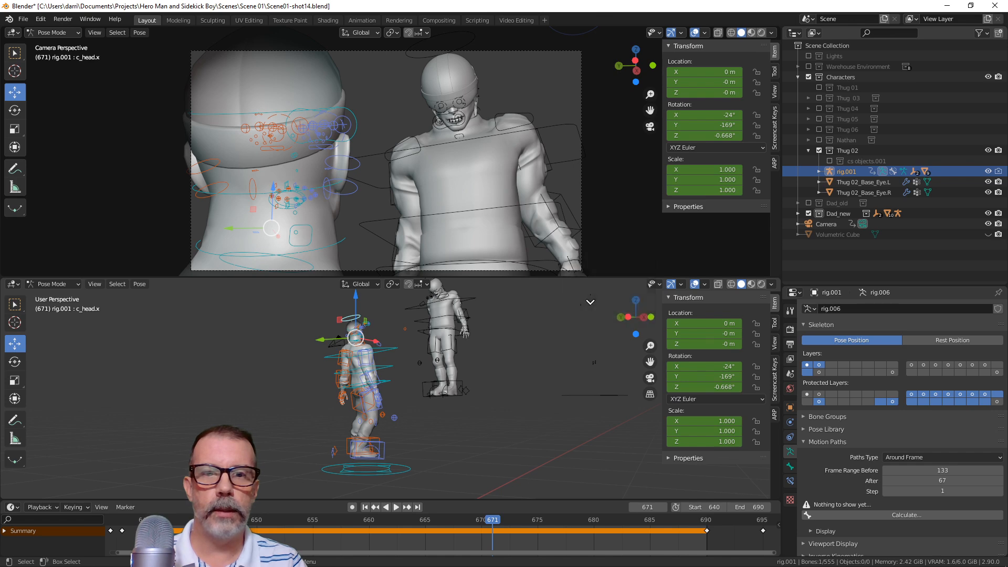
left_click(591, 303)
left_click(572, 342)
key("Home")
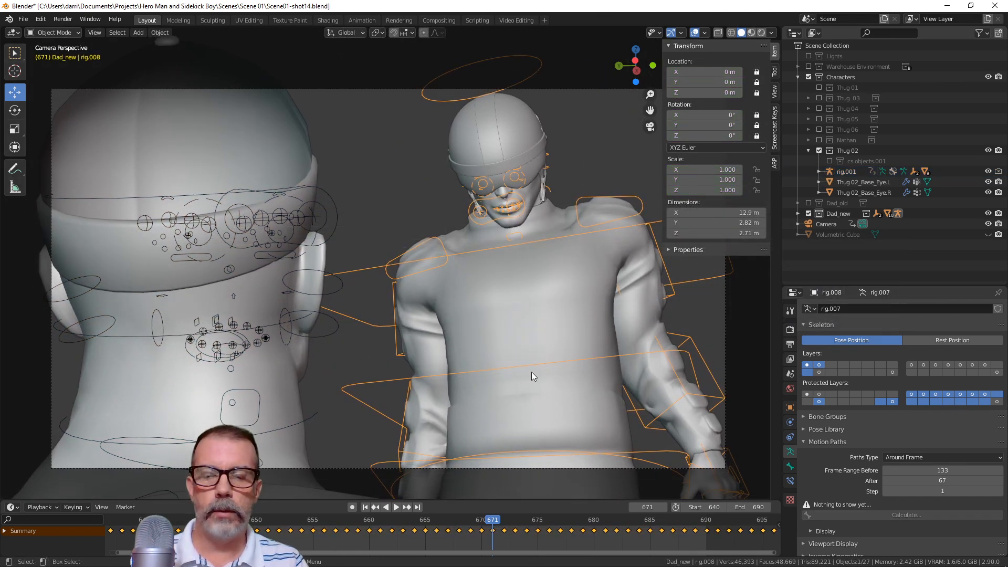
Play through Dad_new's animation and switch its rig to Pose Mode
left_click_drag(298, 521, 120, 531)
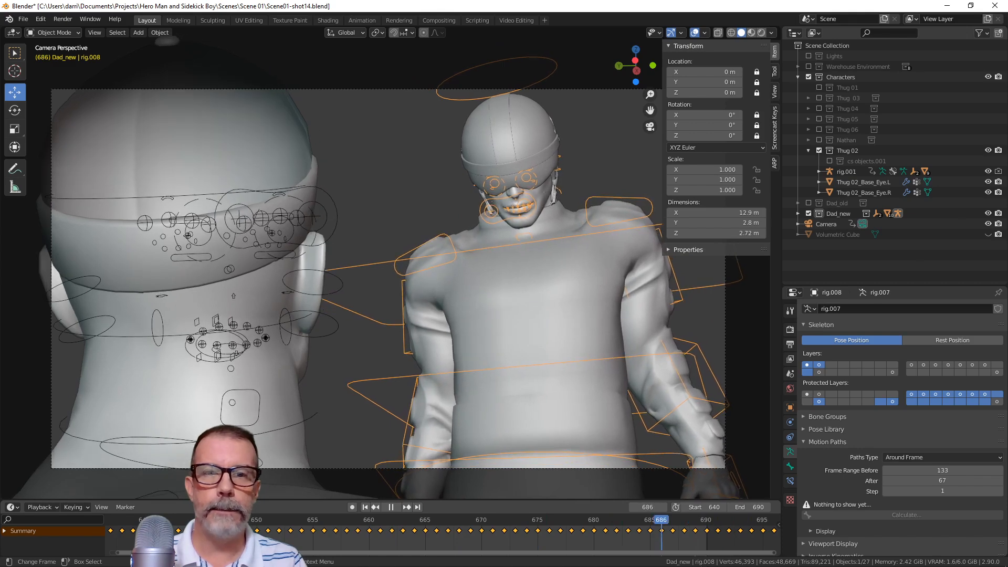
key("space")
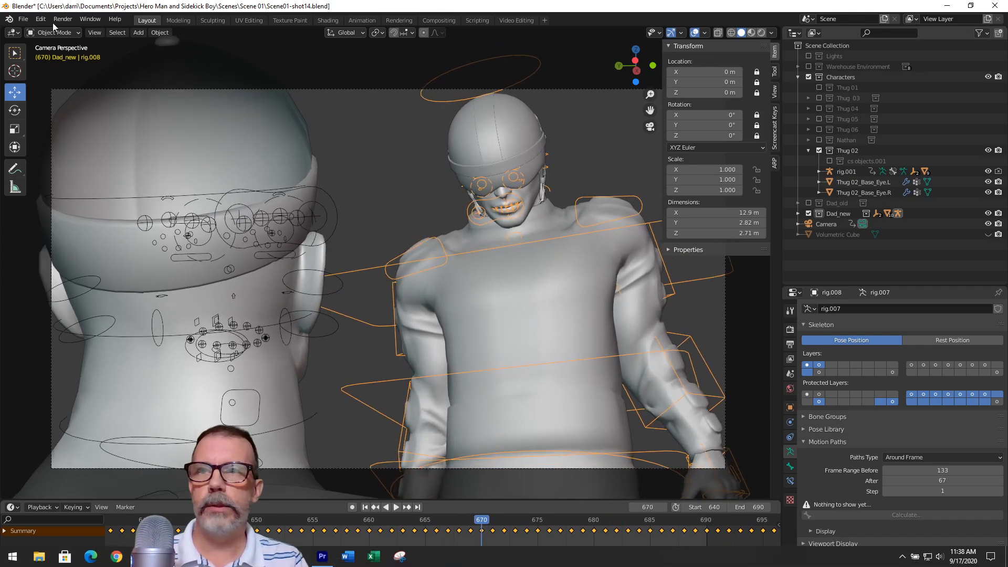
left_click(55, 49)
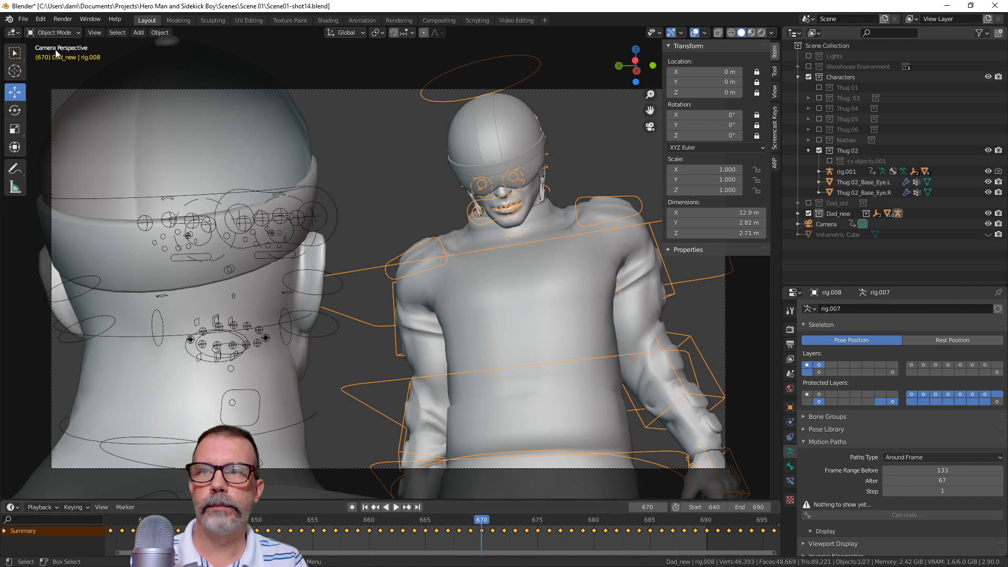
left_click(58, 33)
left_click(54, 67)
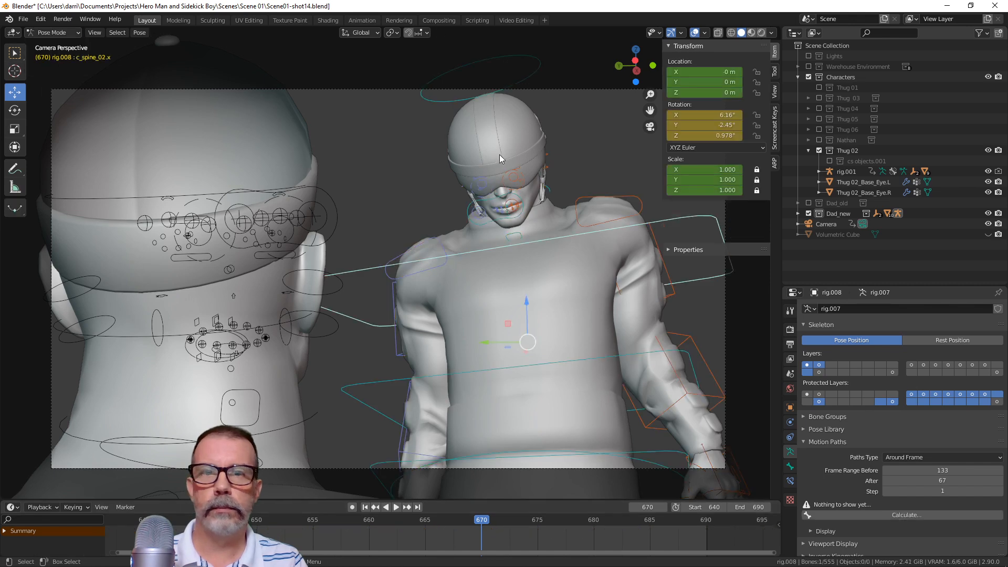
Select Dad_new's head control, c_head.x, and freely rotate it at frame 643 so the head turns and tilts upward
left_click(430, 97)
left_click_drag(479, 519, 135, 525)
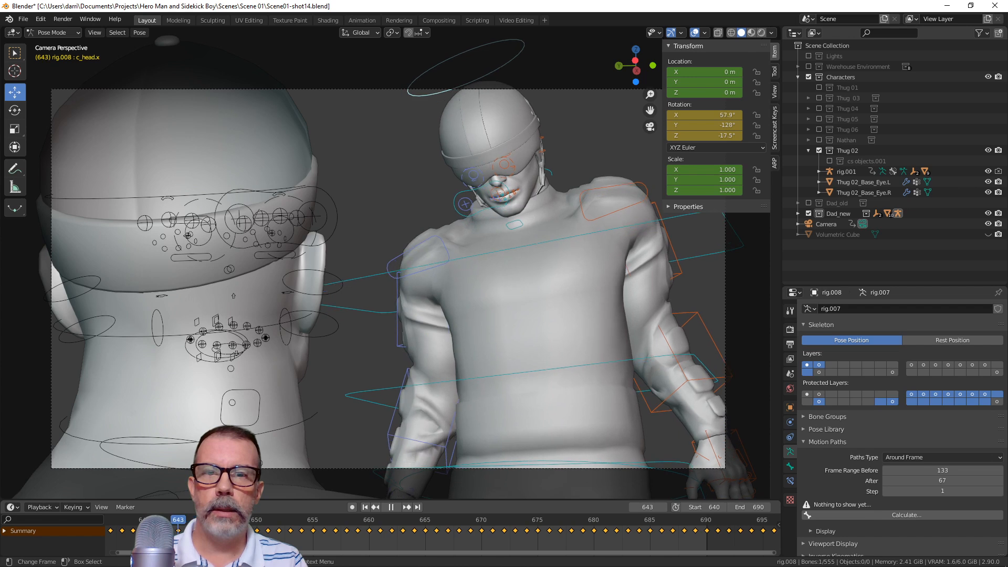
key("space")
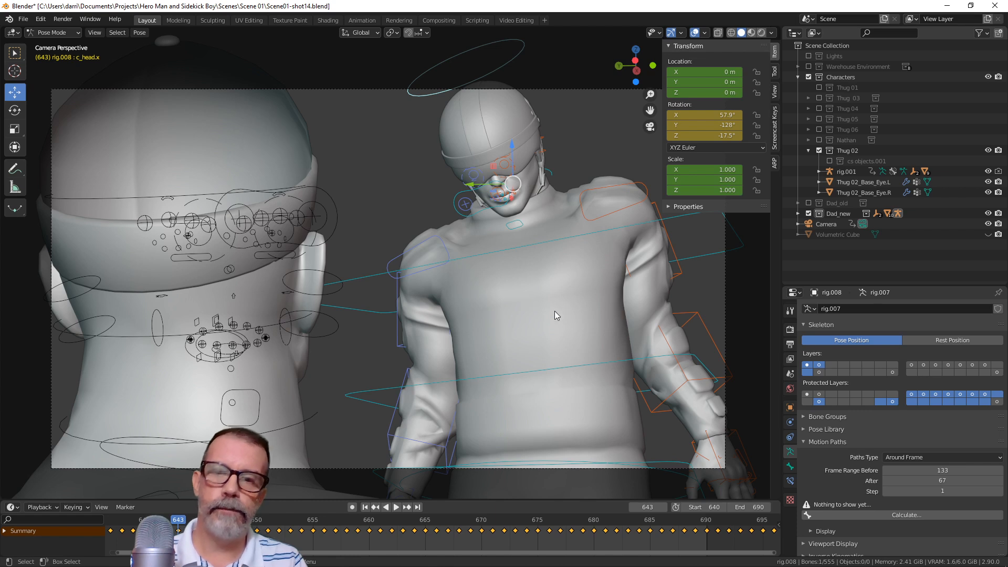
key("r")
key("r")
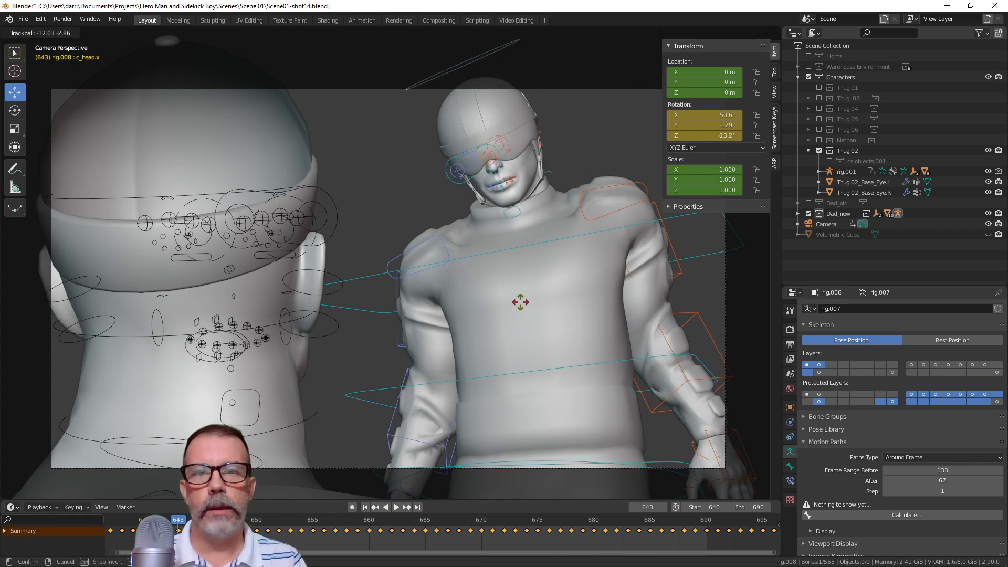
left_click(523, 305)
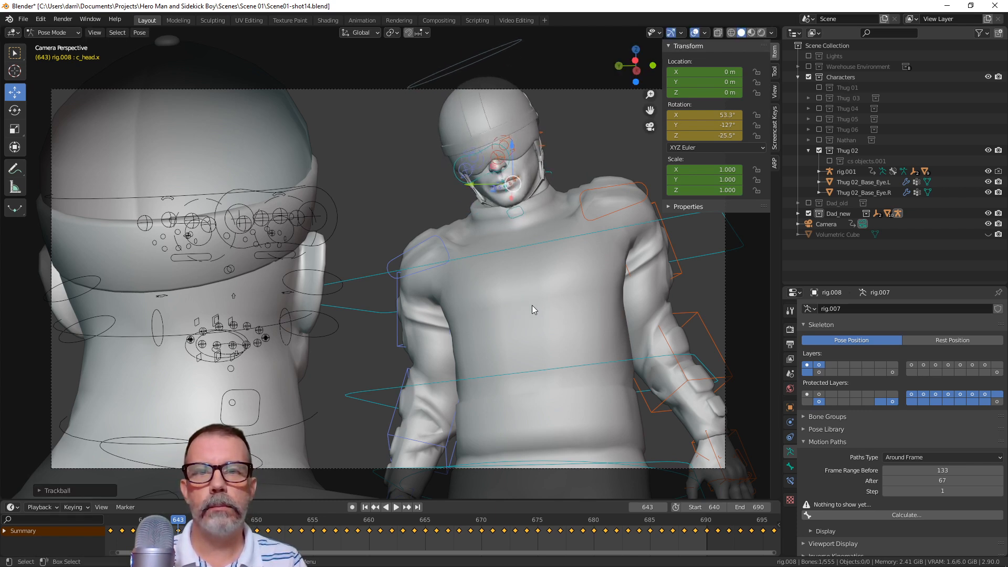
key("r")
key("r")
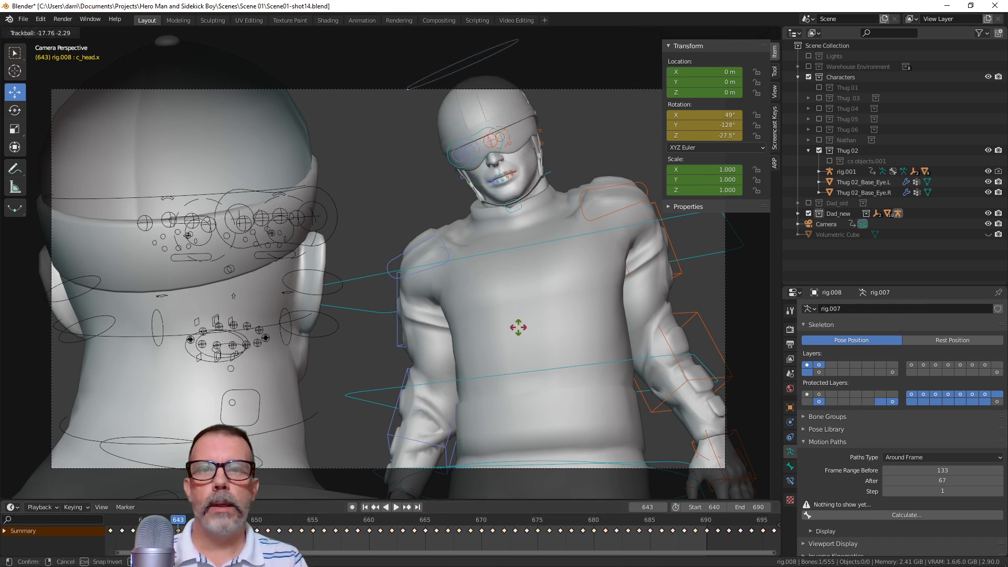
left_click(520, 325)
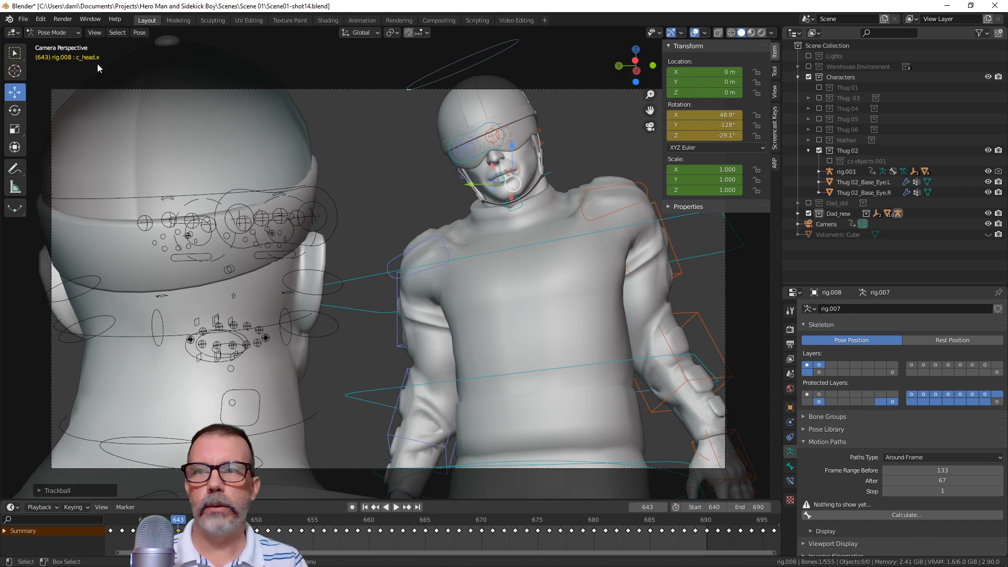
Refine the head control's rotation to X 40°, Y -125°, Z -17.2° and insert a location and rotation keyframe at frame 643
left_click(15, 110)
left_click_drag(546, 200, 544, 201)
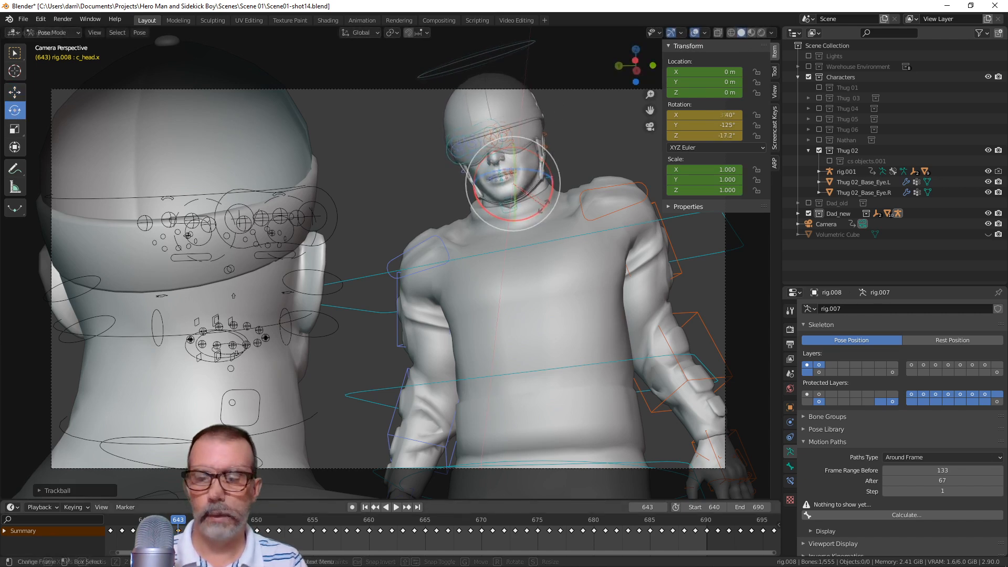
right_click(342, 292)
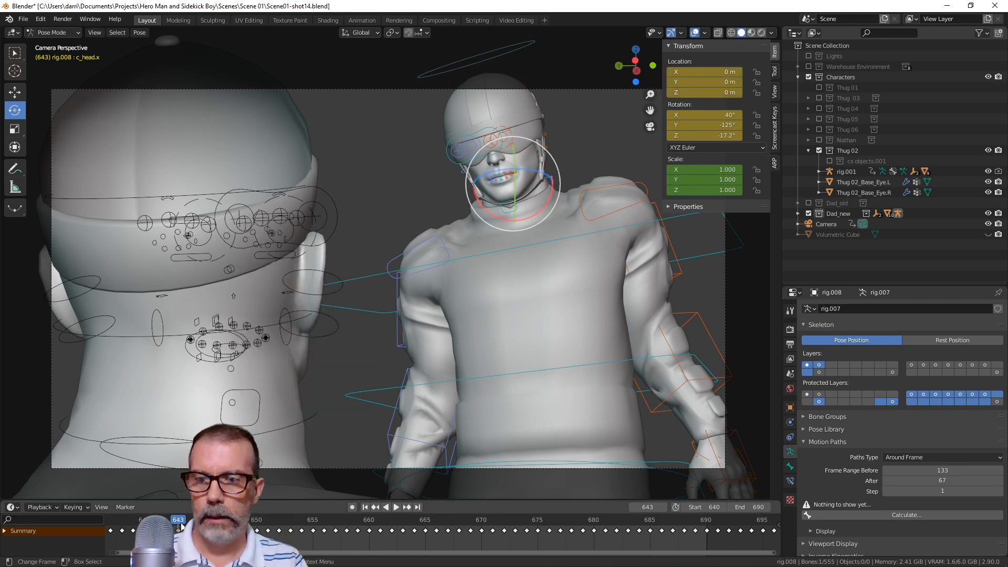
Move the head control's new keyframe from frame 643 to 640 and review the shot up to frame 662
key("g")
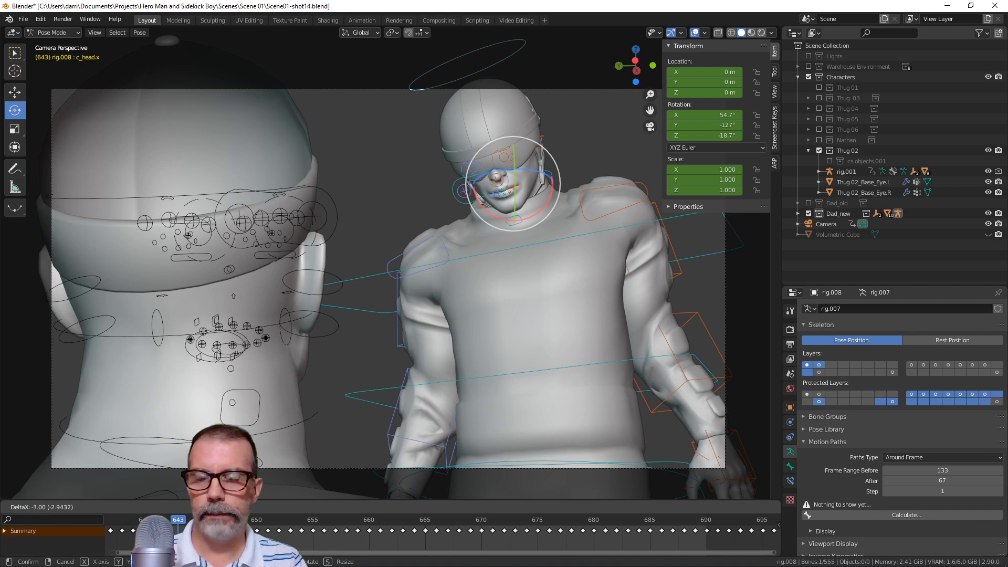
left_click(183, 521)
key("space")
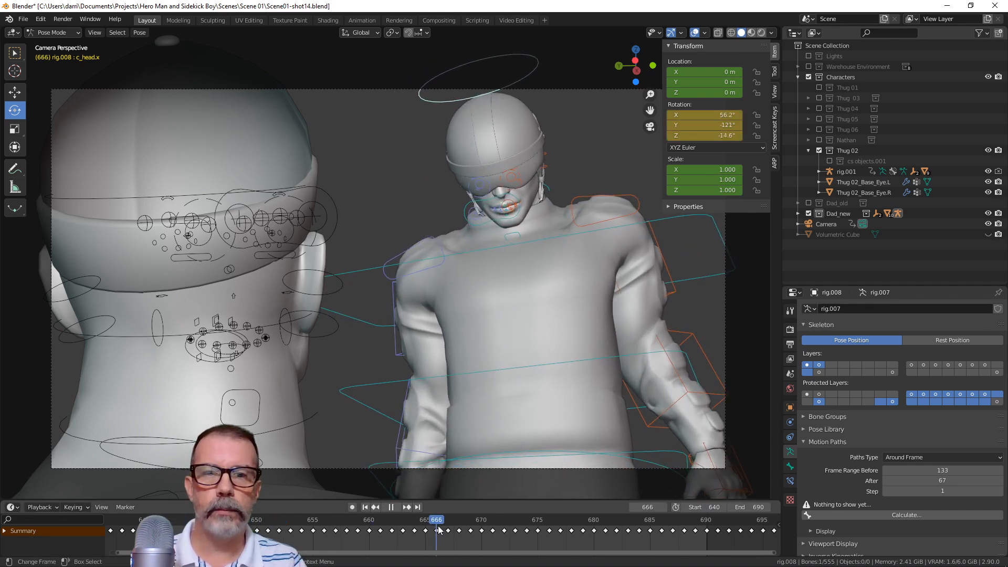
left_click(392, 549)
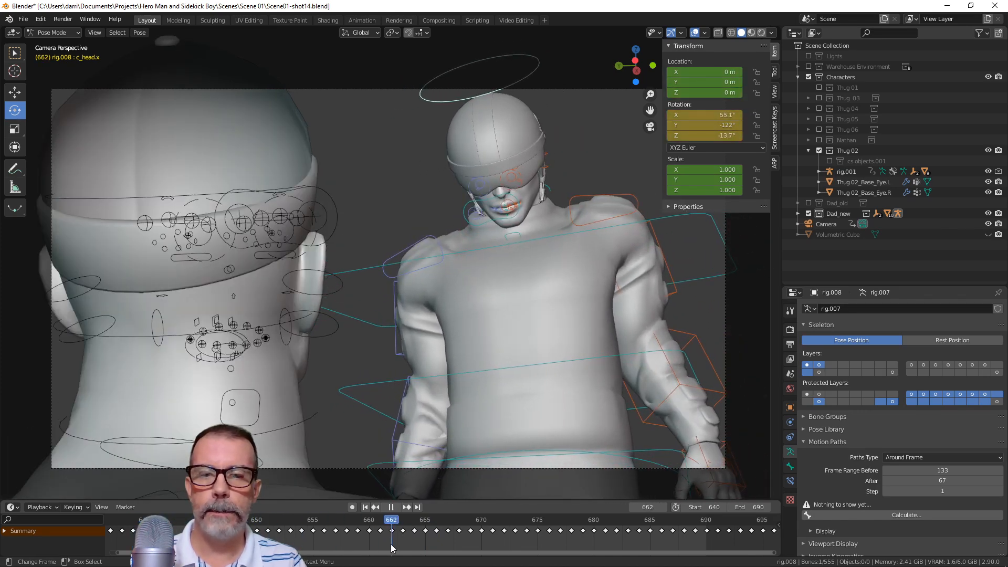
key("space")
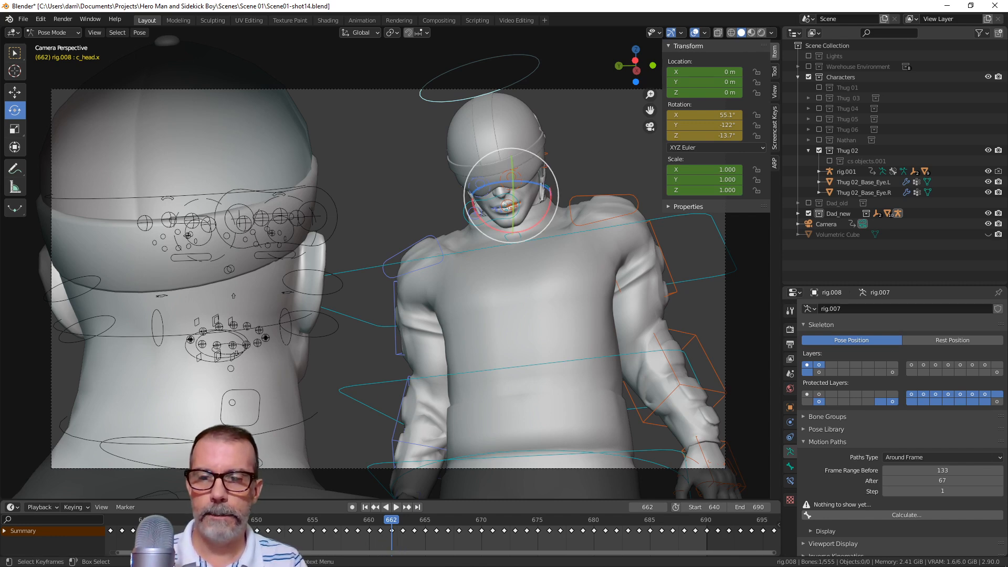
Delete the head control's keyframes between frames 640 and 662
left_click_drag(386, 527, 298, 539)
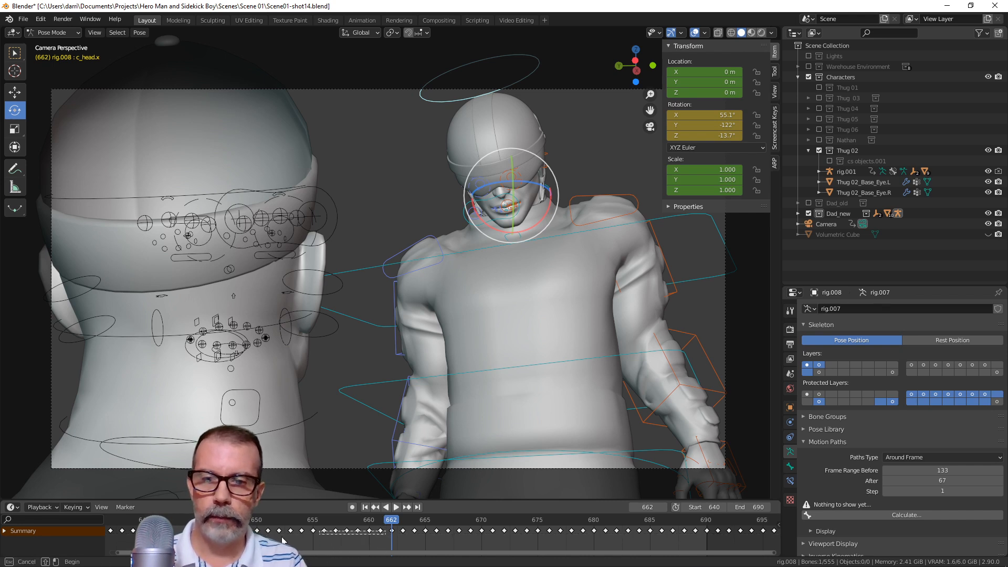
left_click_drag(178, 535, 179, 536)
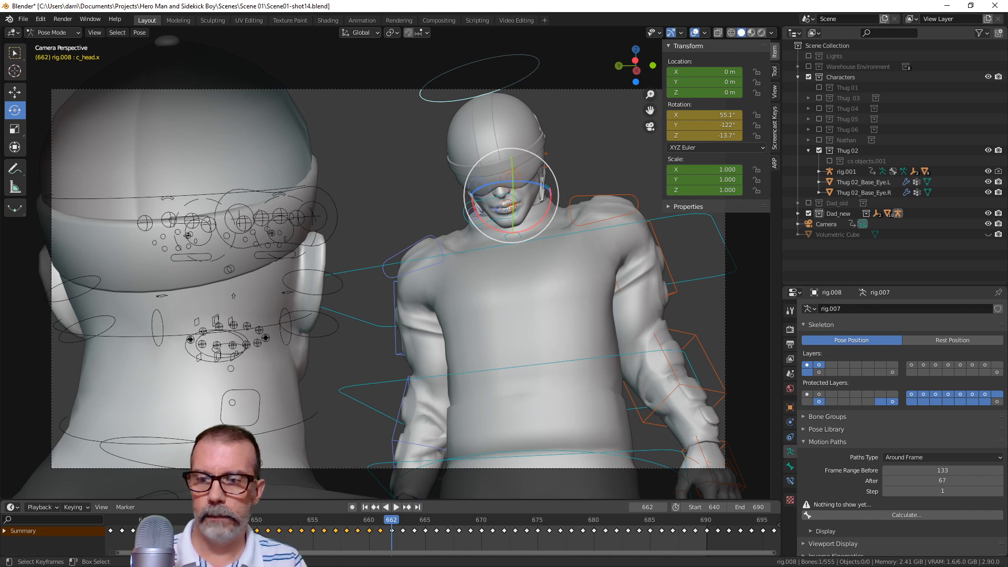
key("x")
left_click(175, 531)
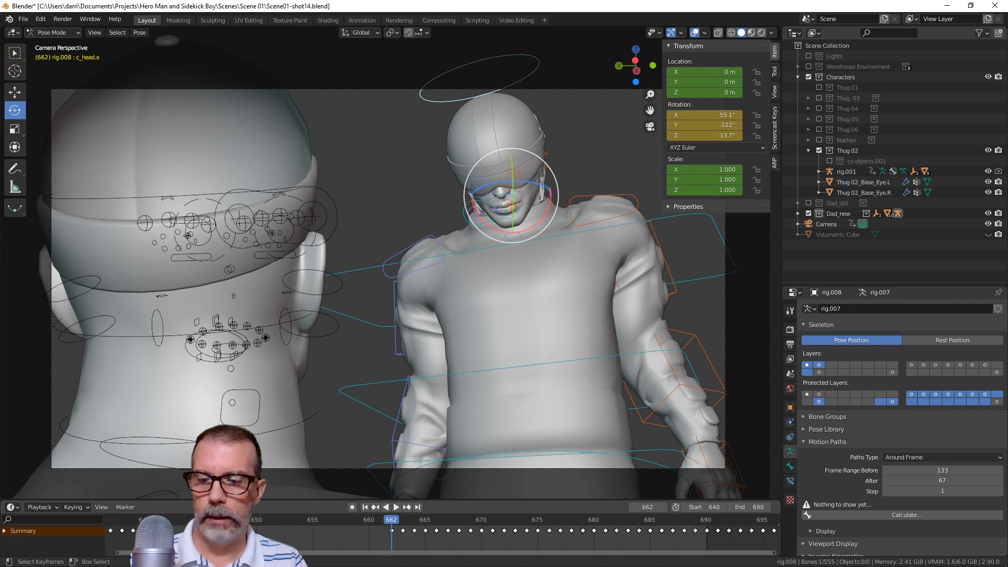
Duplicate the head control's starting keyframe to frame 662 and play back the held pose
left_click(391, 519)
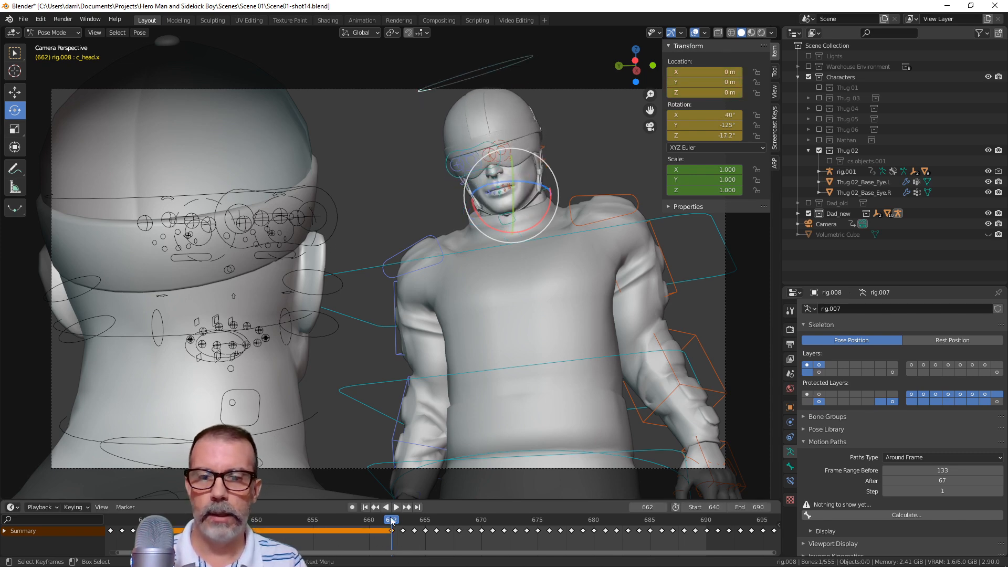
key("space")
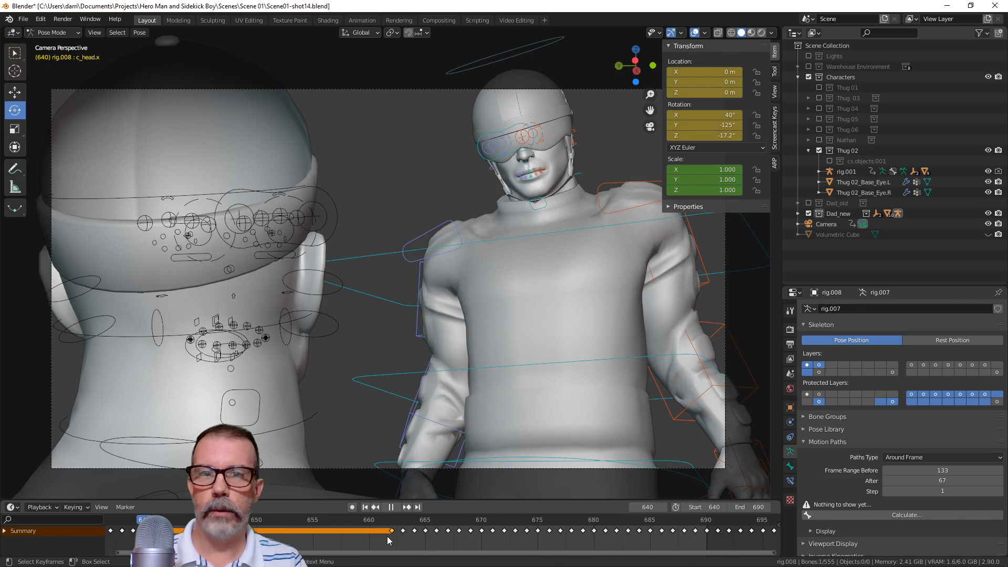
key("space")
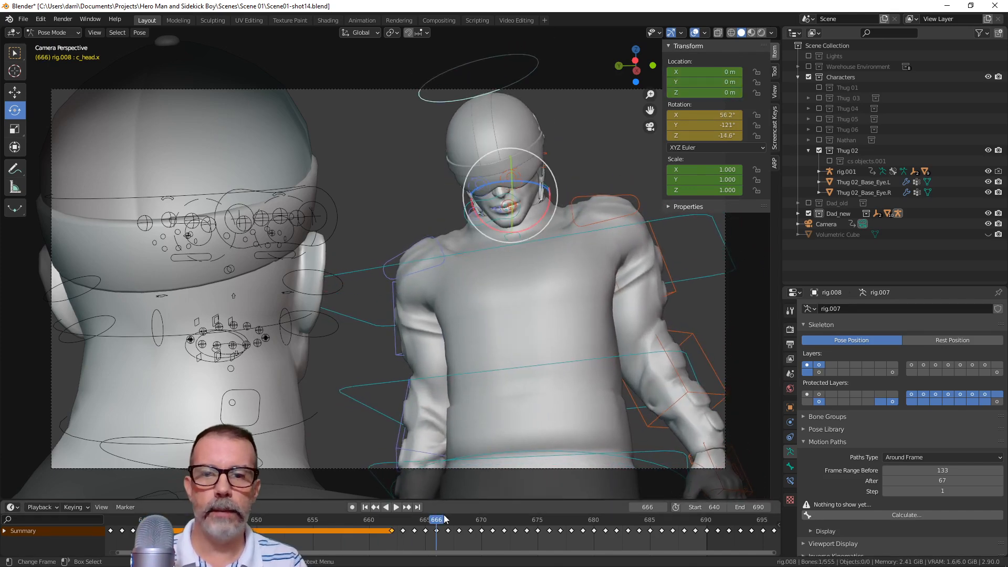
Delete the head control's keyframes from frame 663 through frame 690
left_click(405, 541)
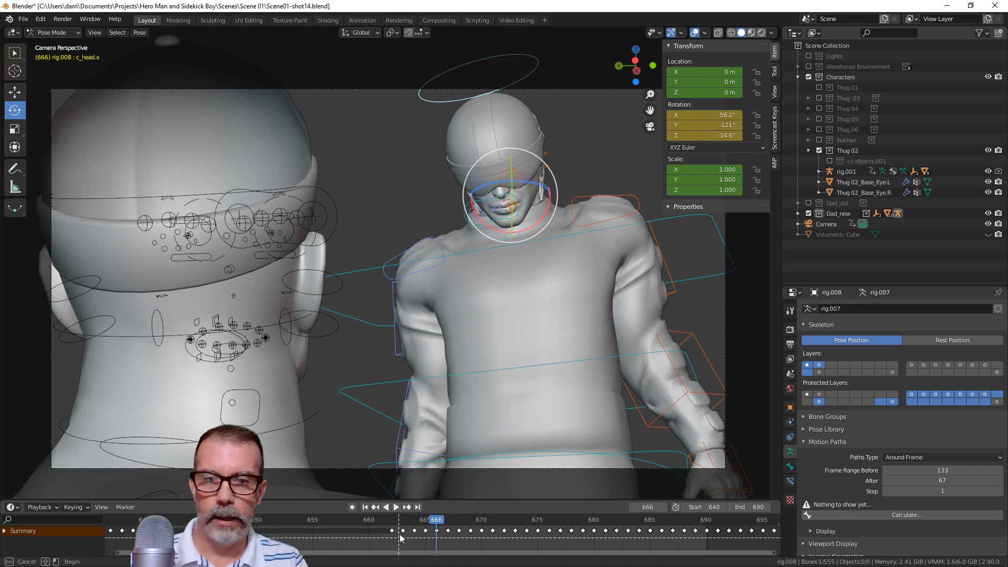
left_click_drag(399, 528, 713, 541)
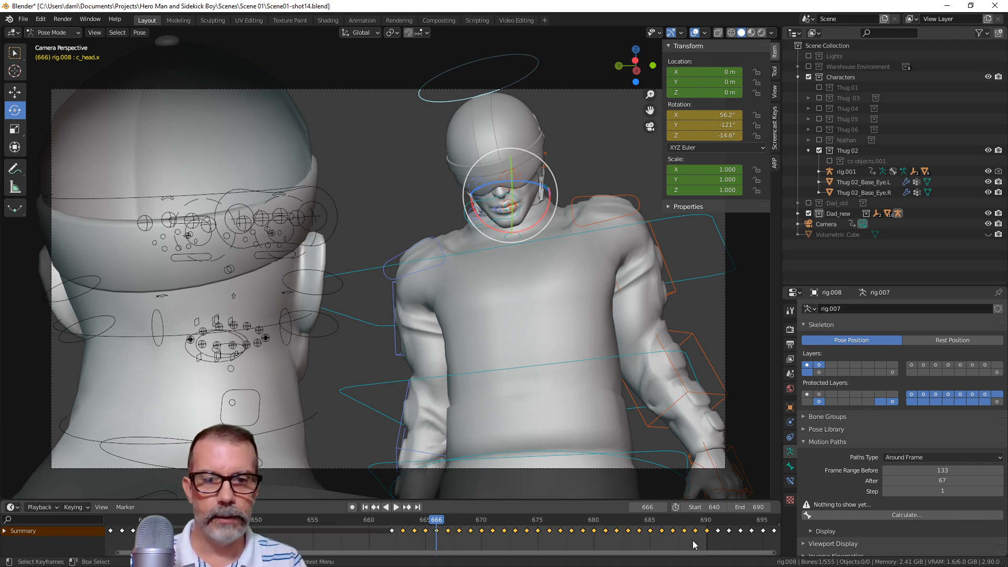
key("x")
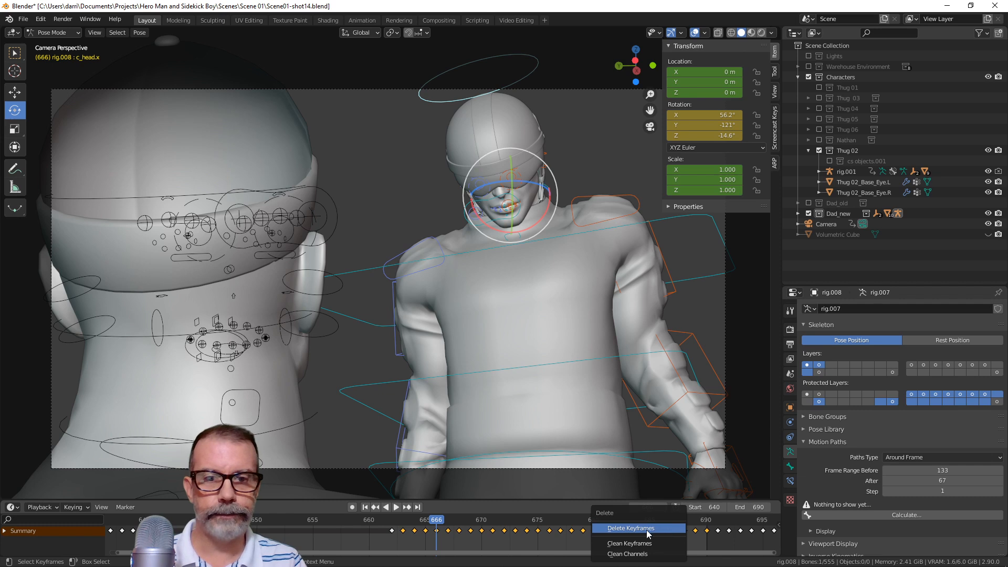
left_click(648, 530)
Move the head control's keyframe from frame 662 to frame 690 and replay the shot
left_click(392, 530)
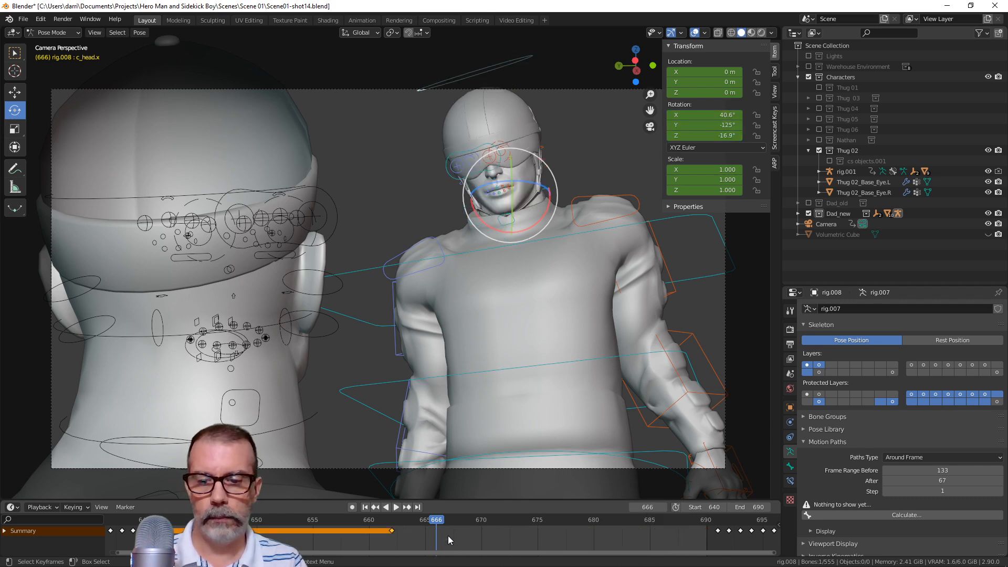
key("g")
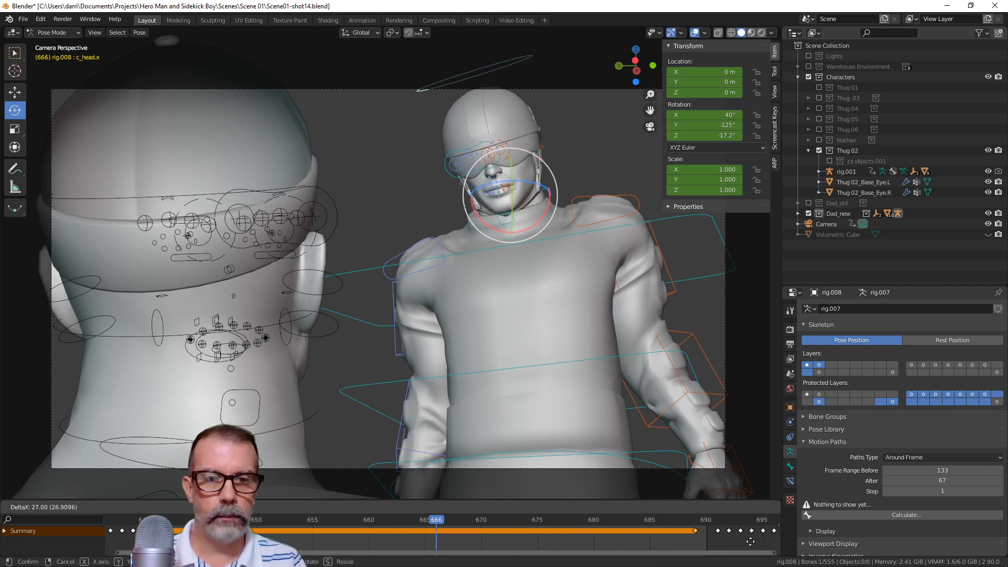
left_click(764, 544)
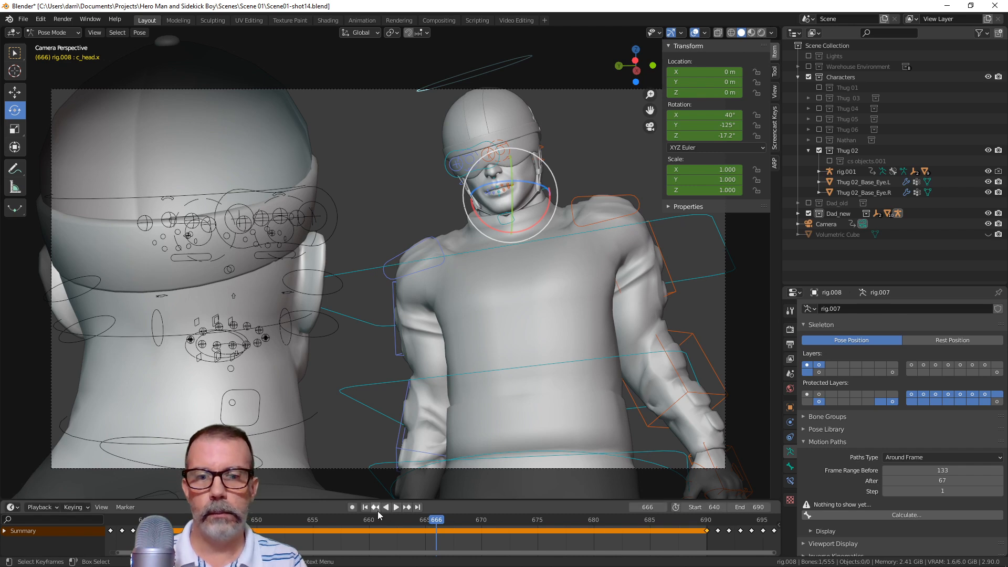
key("space")
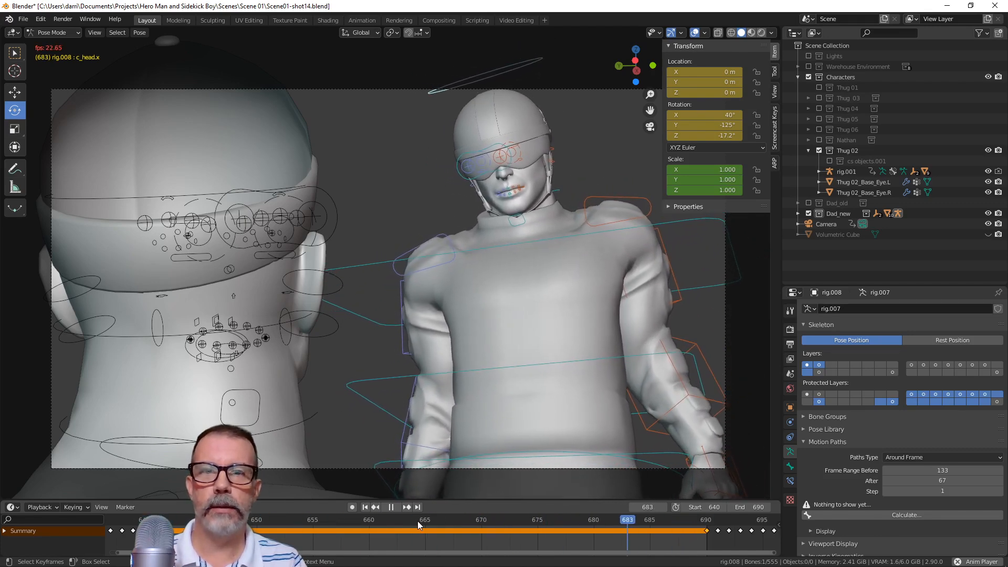
key("space")
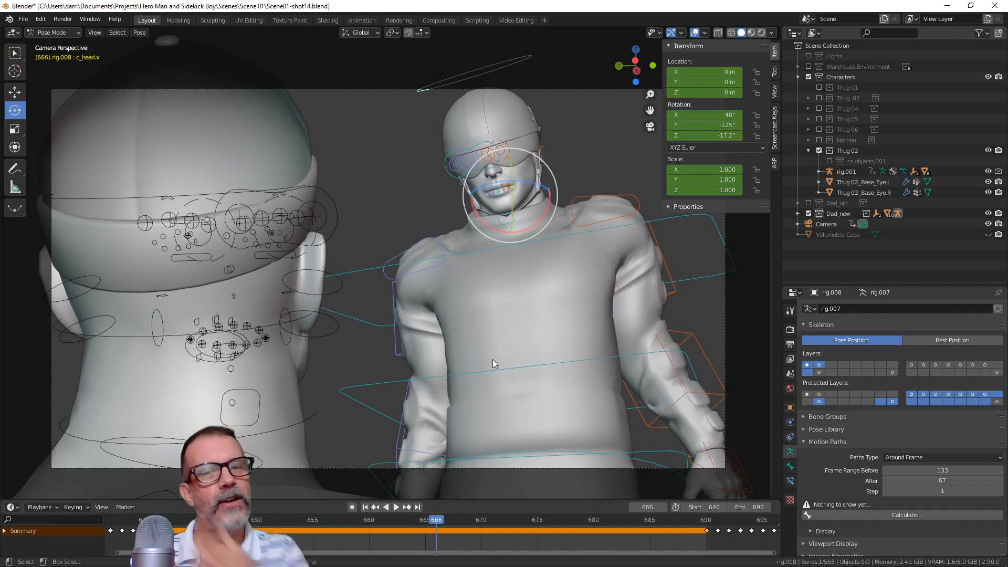
Select the scene camera, lock it to the view and set its focal length to 70 mm
left_click(828, 223)
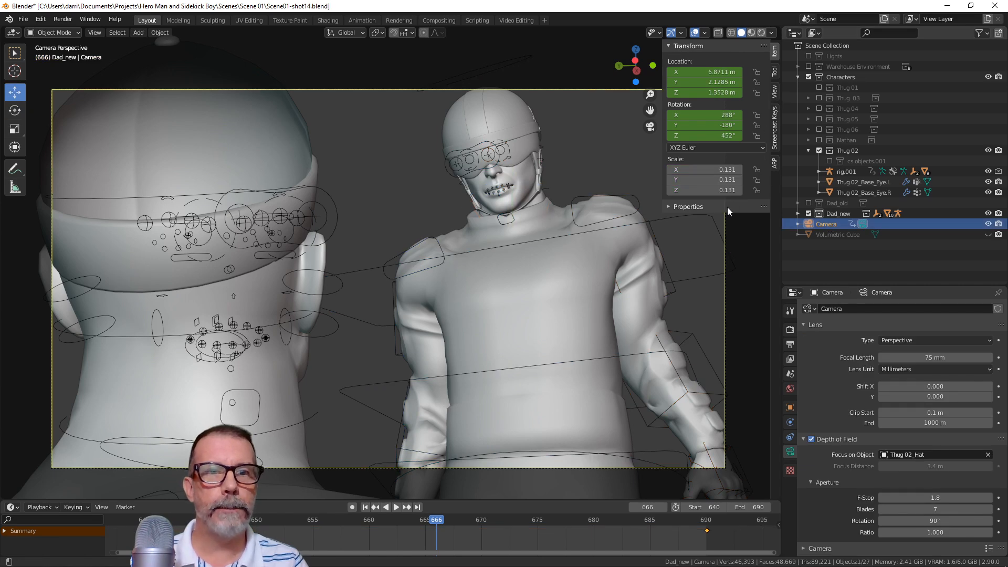
left_click(775, 92)
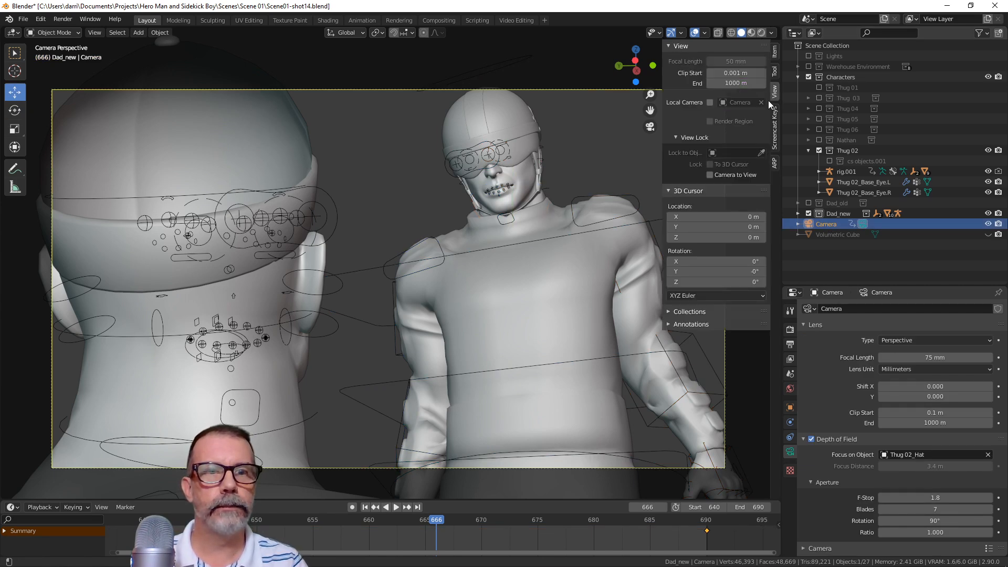
left_click(710, 175)
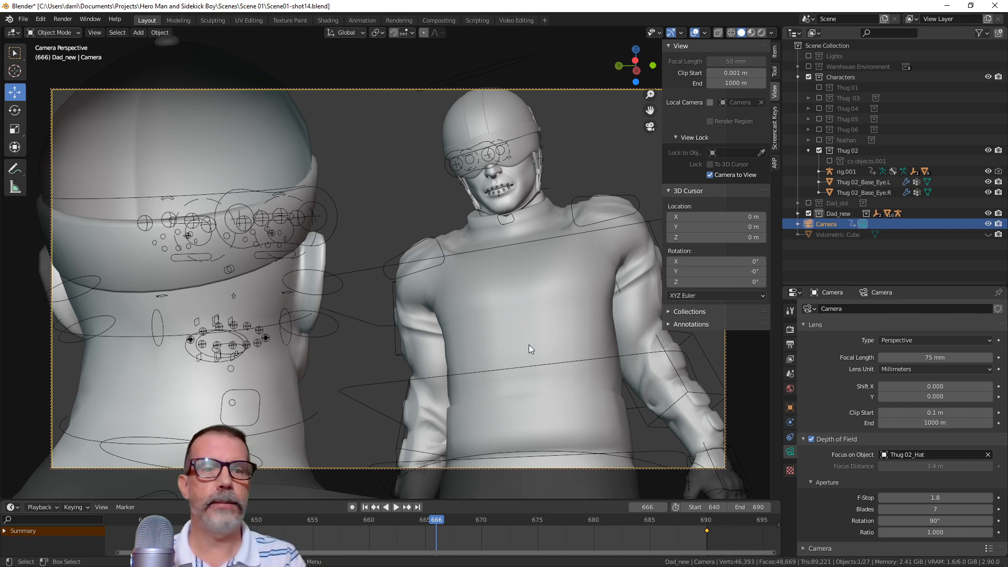
double_click(934, 358)
type("70")
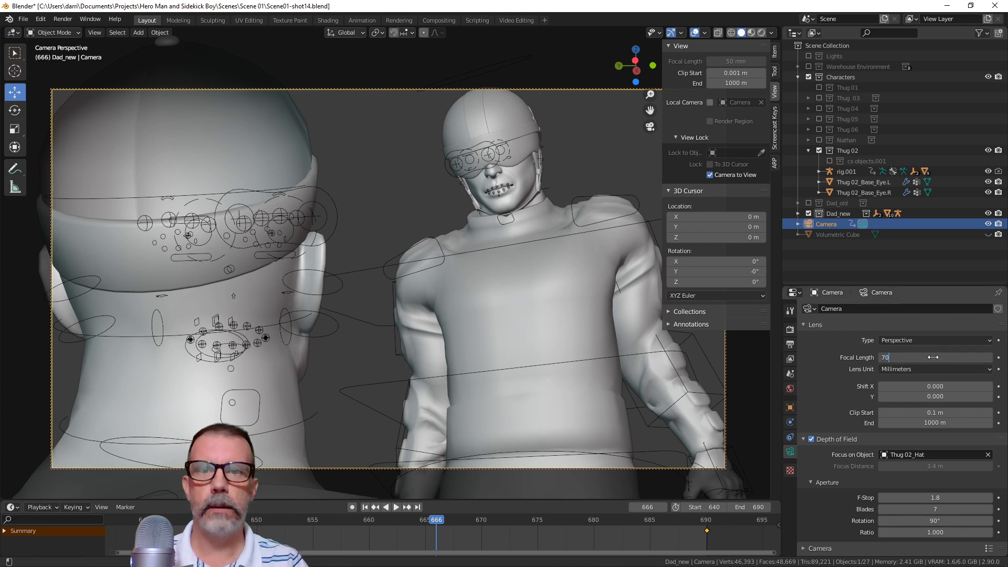
key("Return")
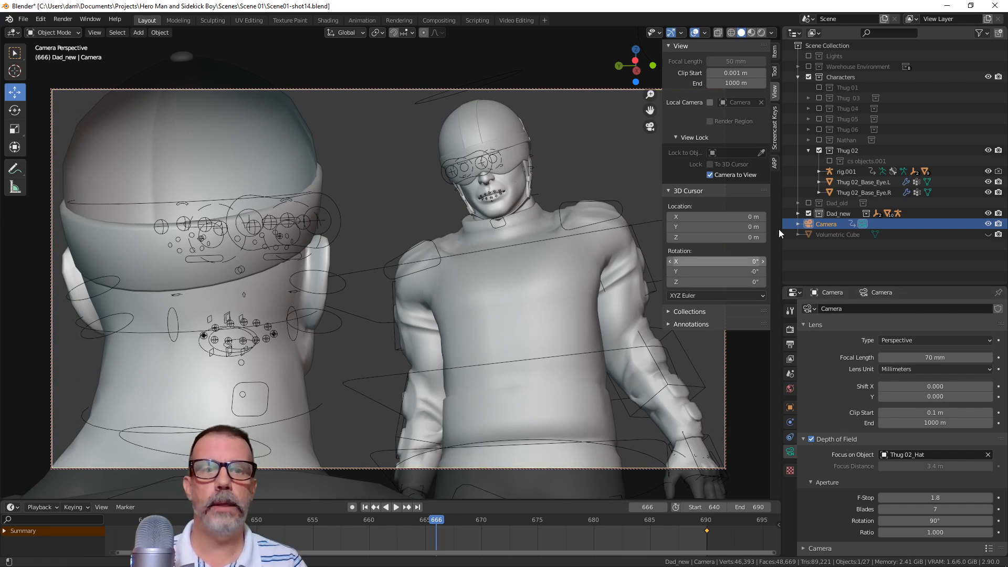
Unlock the camera from the view and play through the shot to check the framing
left_click(710, 176)
key("space")
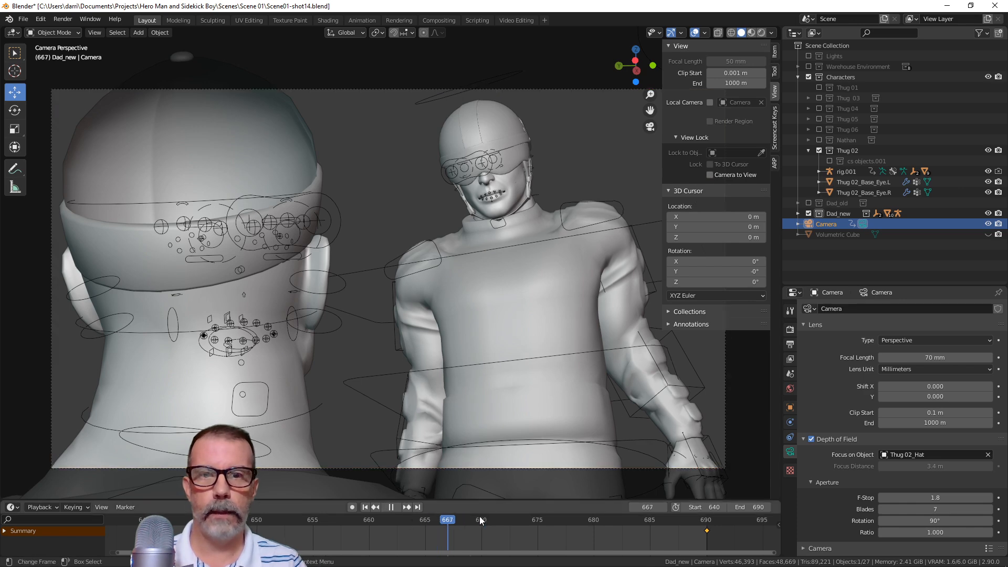
key("Escape")
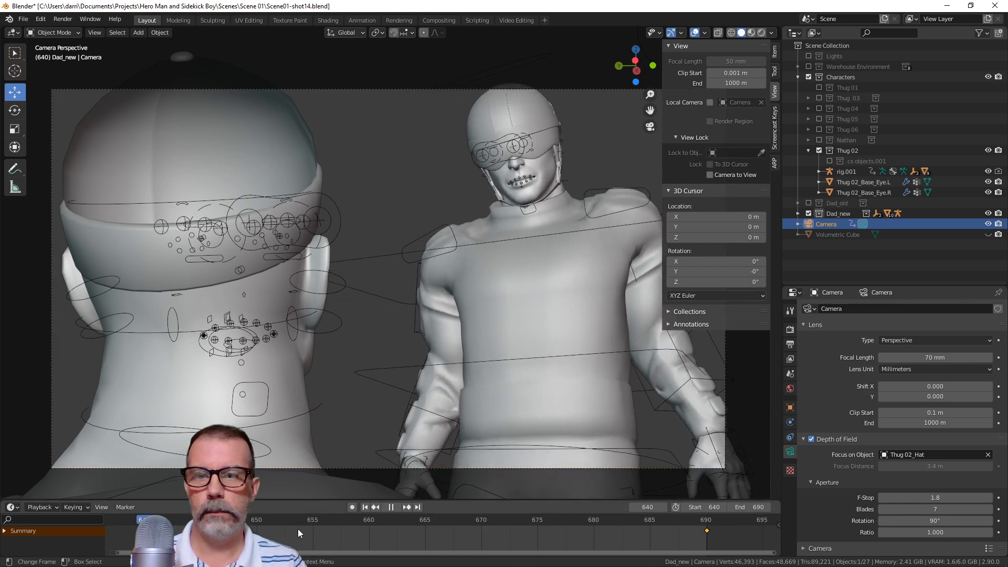
left_click(396, 507)
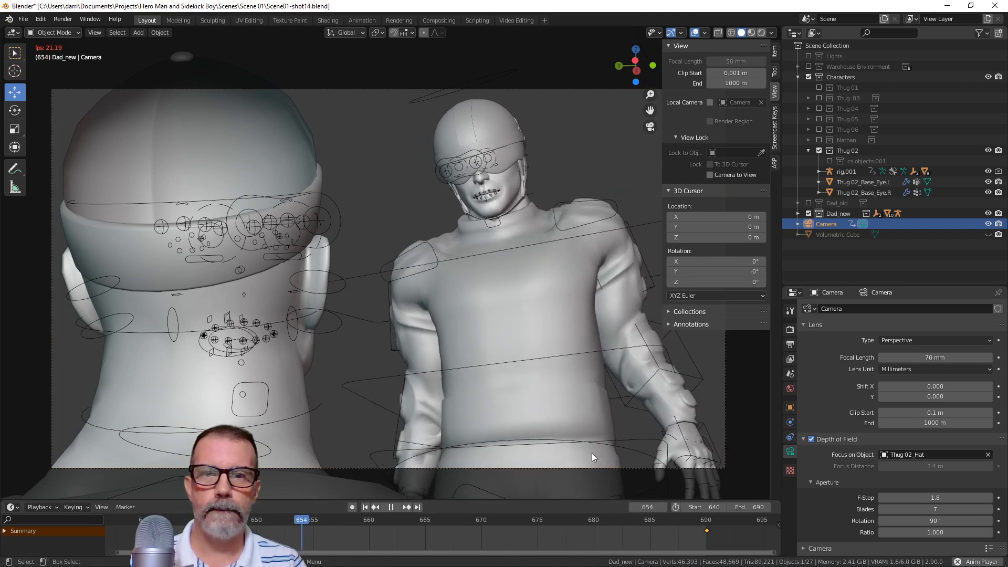
key("space")
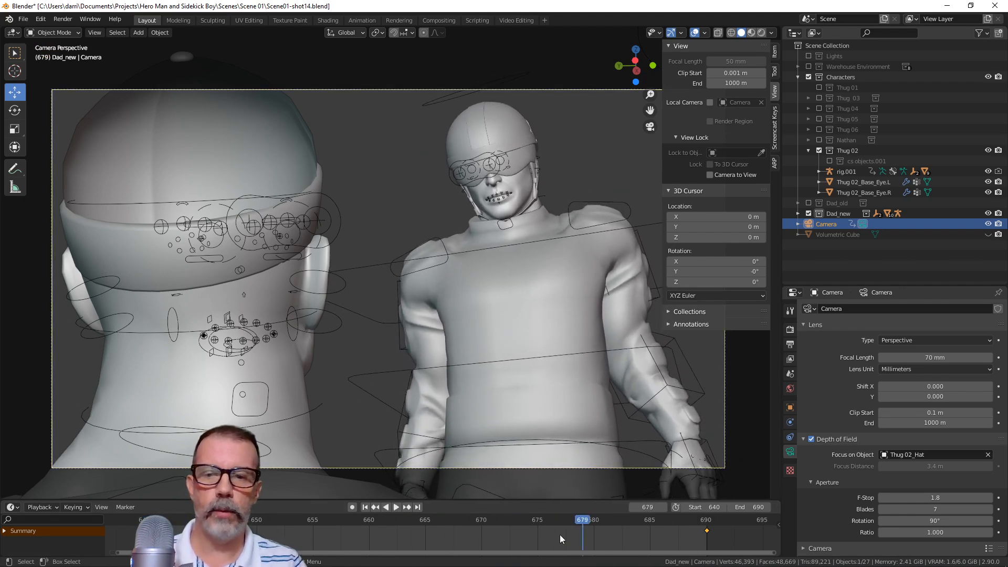
Play the shot and compare the camera view between frames 650 and 690
key("space")
left_click(273, 522)
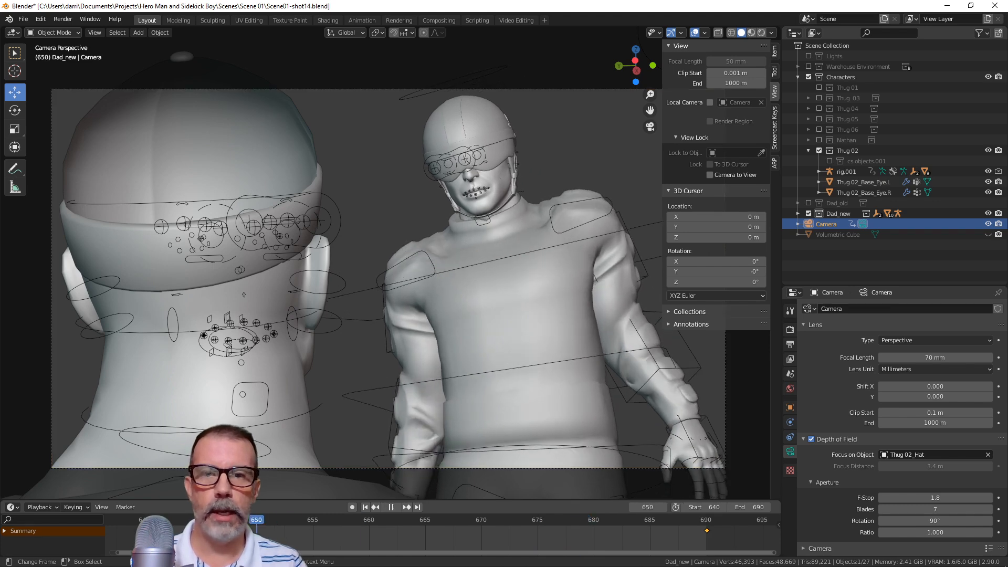
left_click(709, 550)
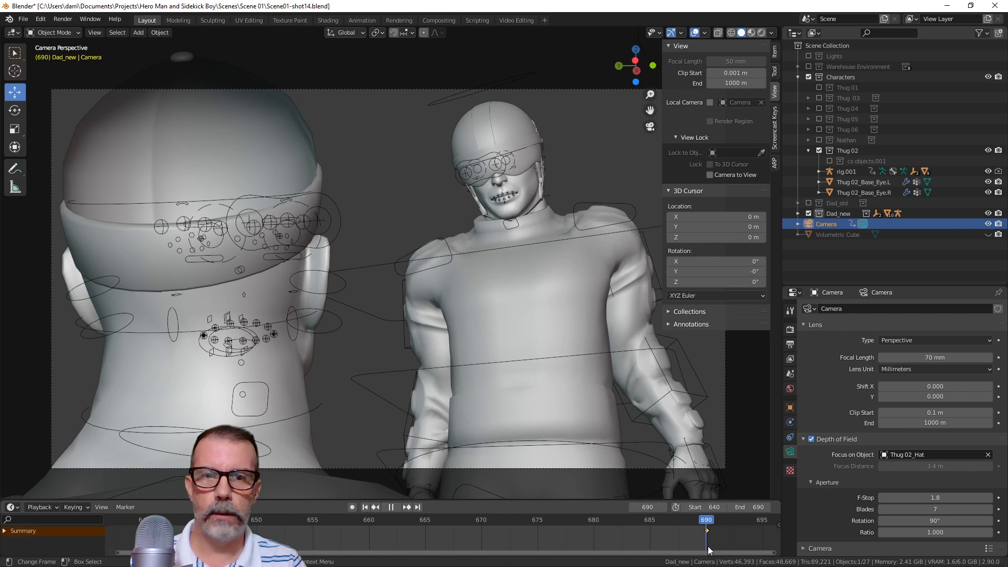
left_click(269, 538)
key("space")
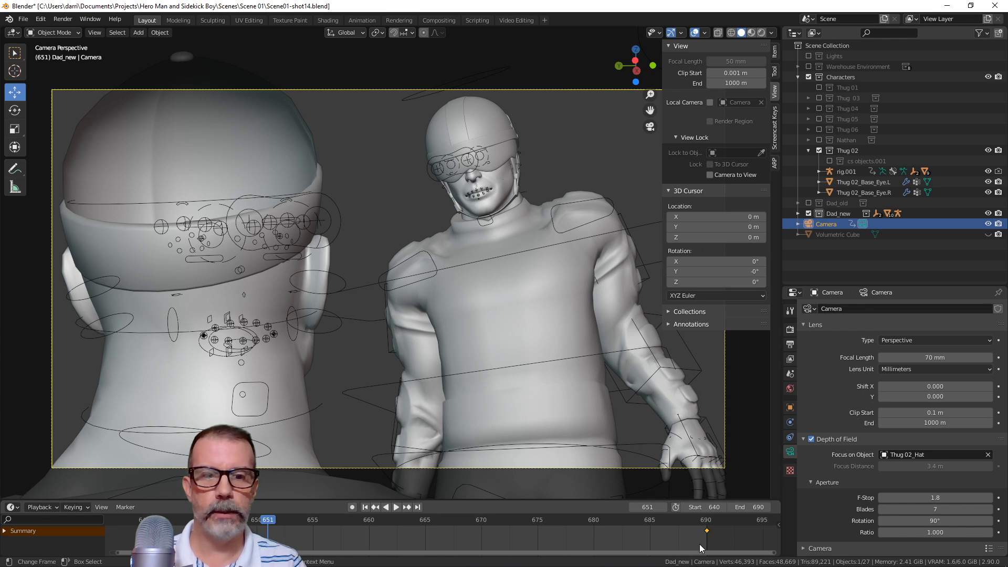
Delete the camera's keyframe at frame 690
scroll(628, 534, "down", 10)
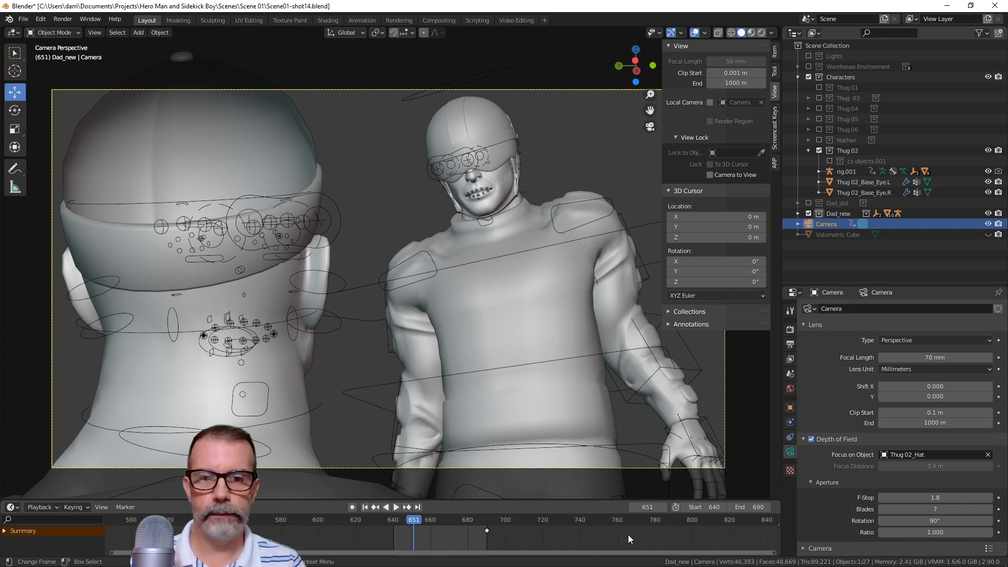
scroll(629, 535, "up", 2)
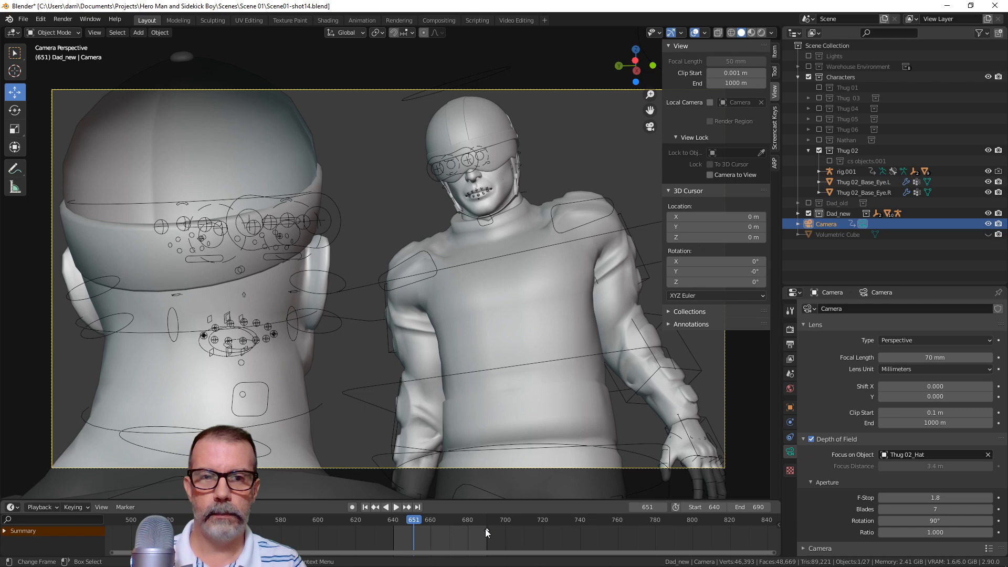
key("x")
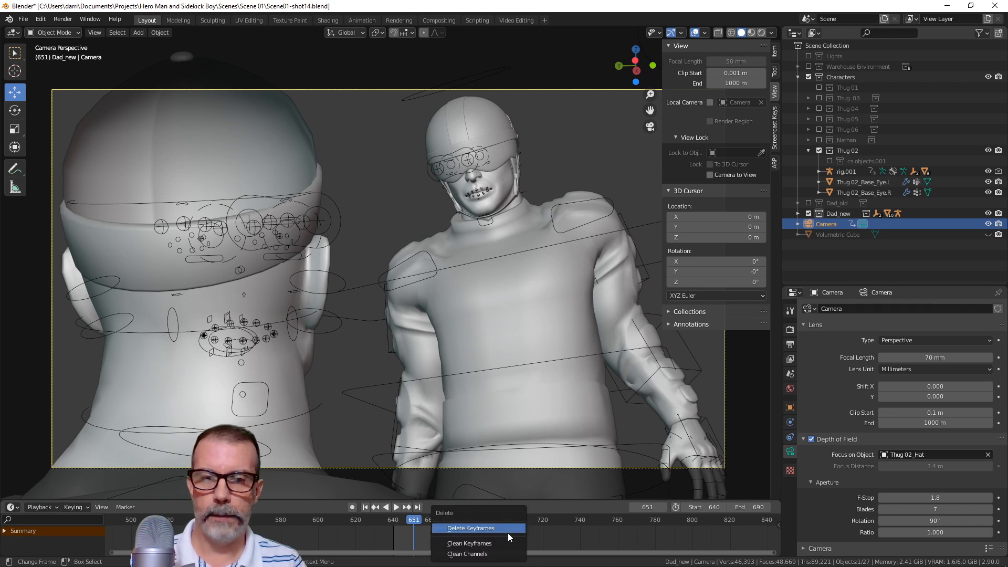
left_click(502, 532)
Replay the shot through the camera and scrub back to frame 649 to check the character's motion
key("space")
left_click_drag(490, 519, 580, 530)
key("space")
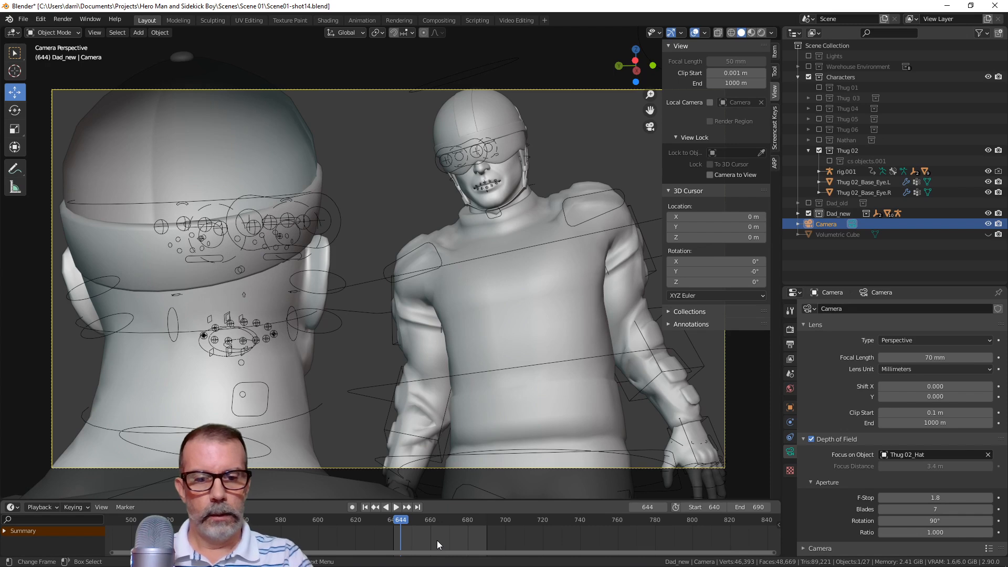
key("Home")
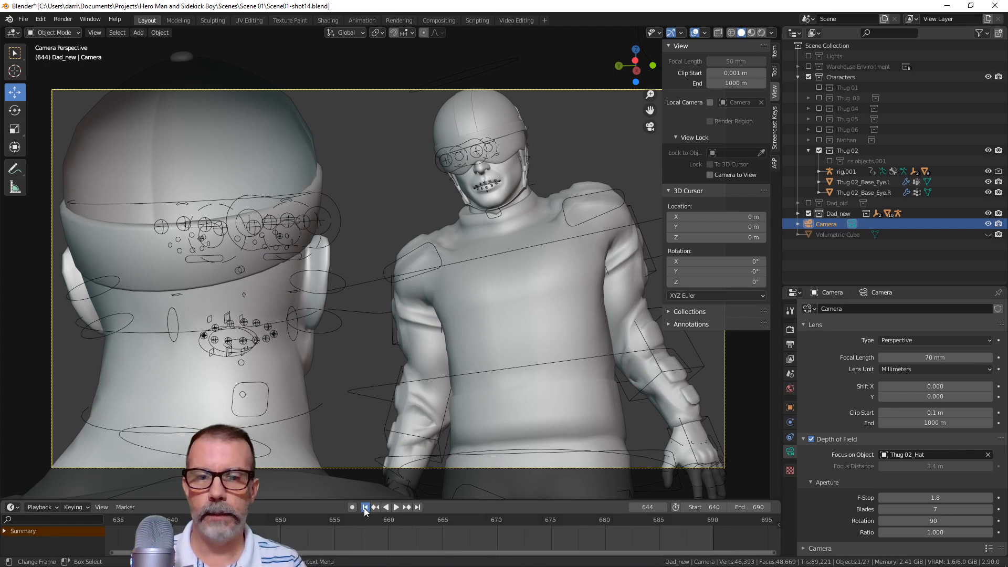
left_click(396, 507)
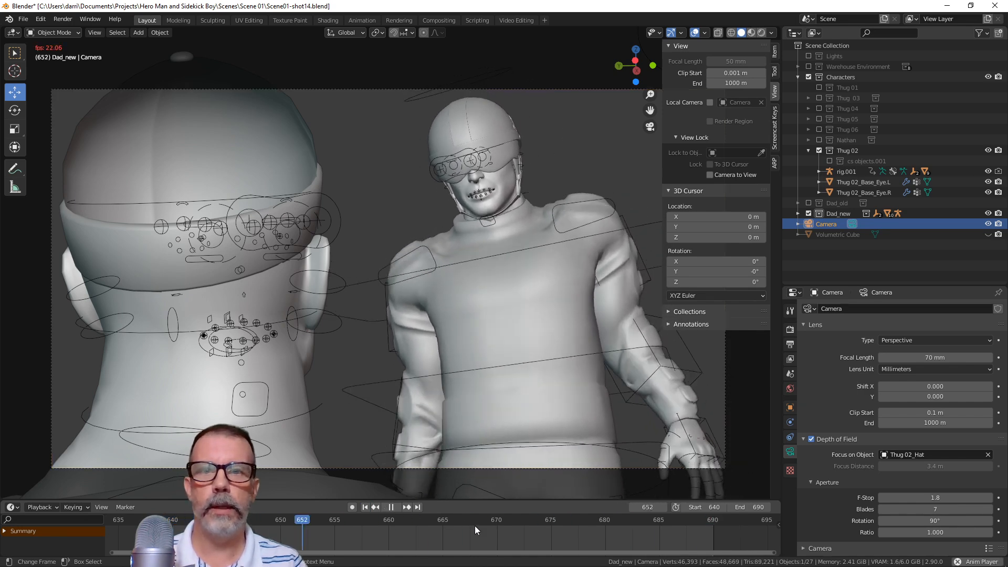
key("space")
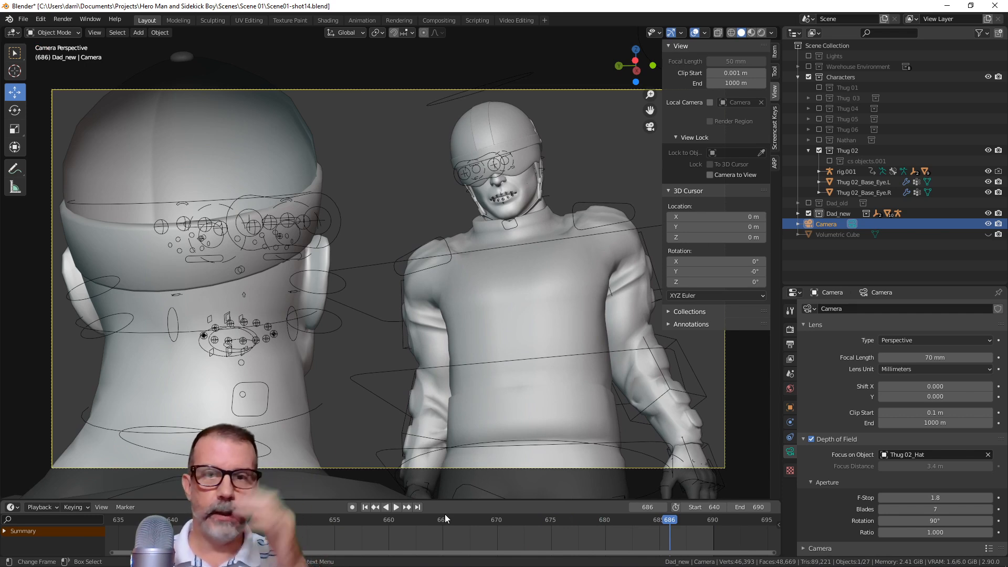
left_click_drag(670, 521, 270, 520)
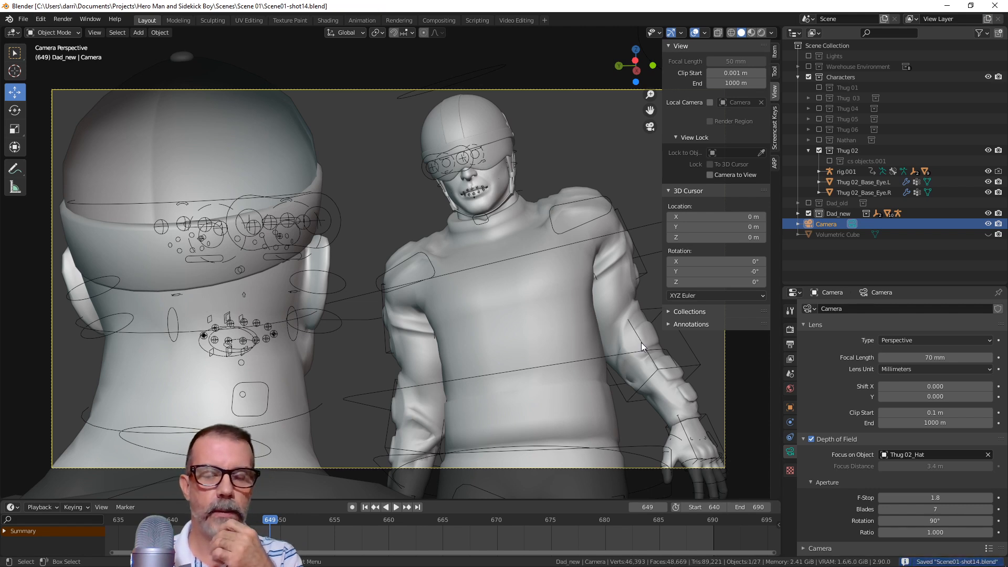
Select Dad_new's left forearm FK control in Pose Mode, replay the shot and return to frame 640
left_click(641, 341)
key("ctrl+Tab")
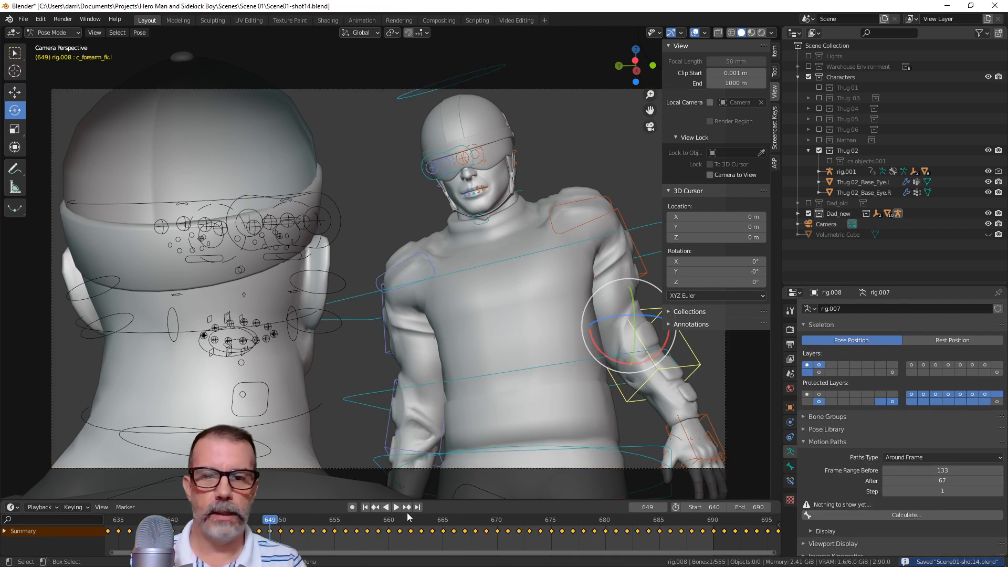
left_click(365, 508)
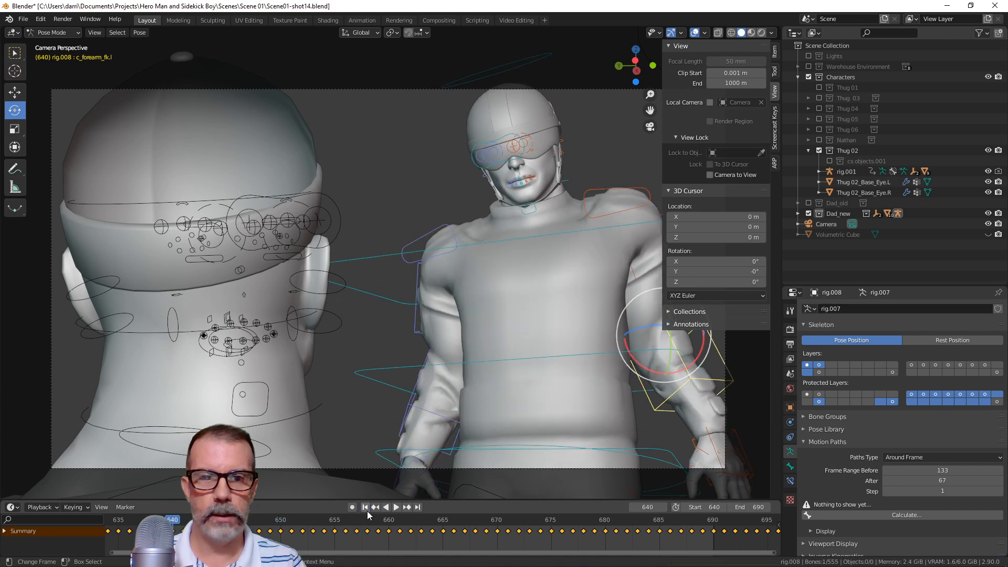
key("space")
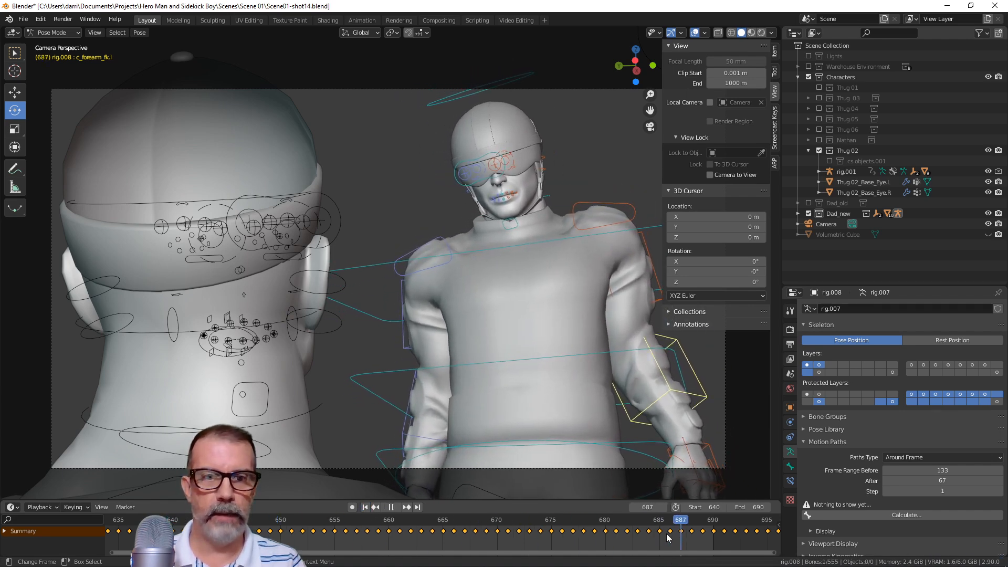
left_click(391, 508)
left_click(365, 507)
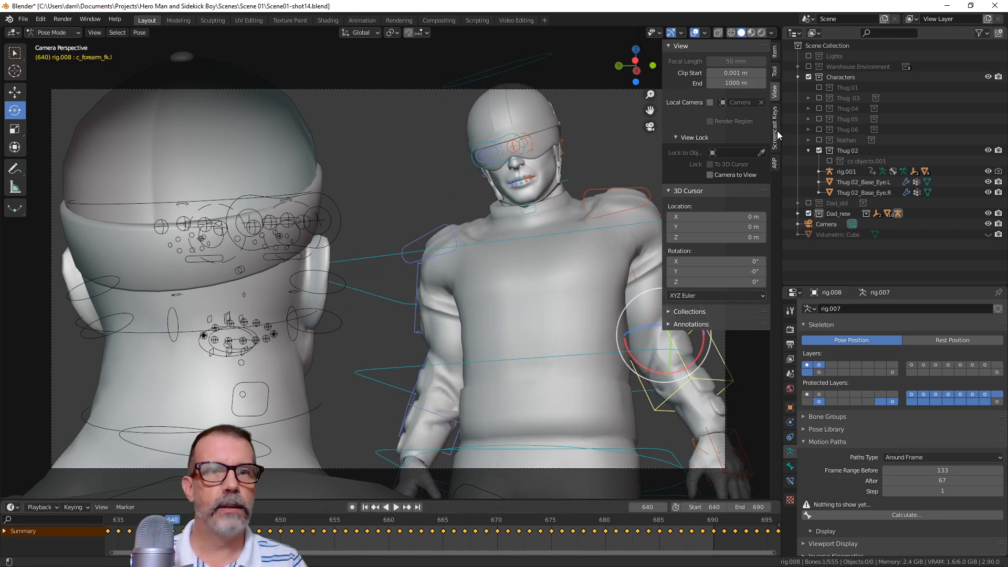
Set the left forearm control's X, Y and Z rotation to 0° at frame 640
left_click(776, 58)
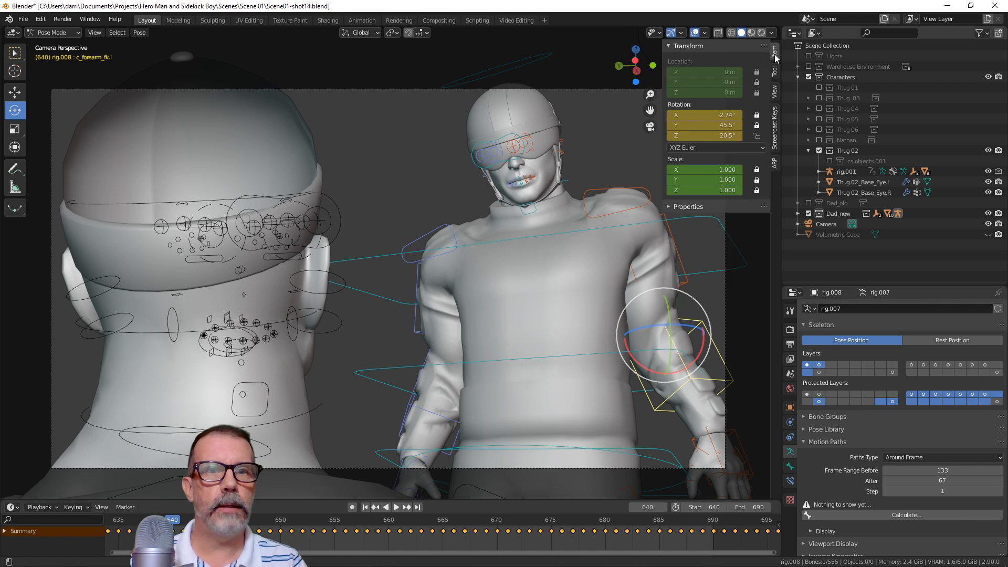
left_click_drag(703, 115, 704, 135)
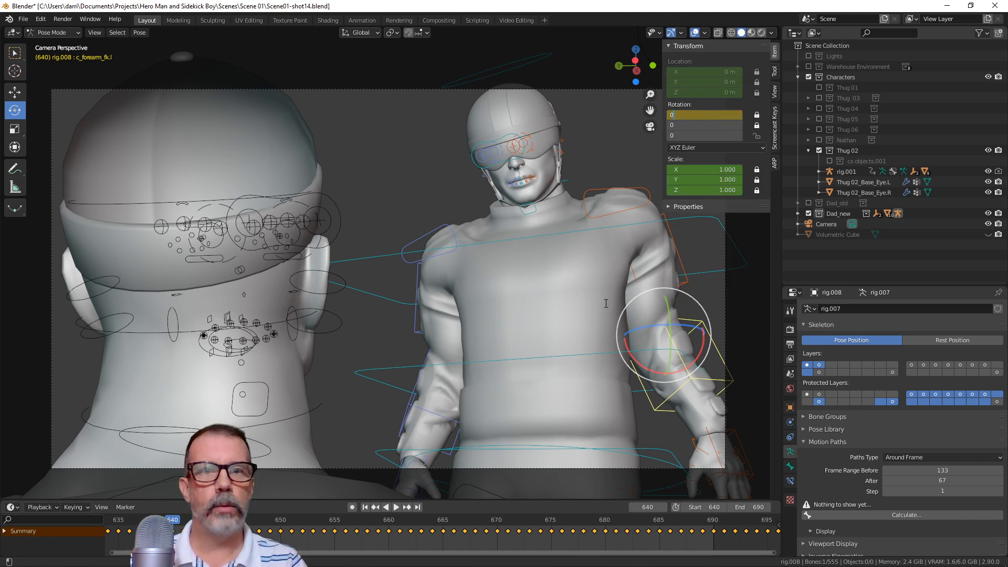
key("Return")
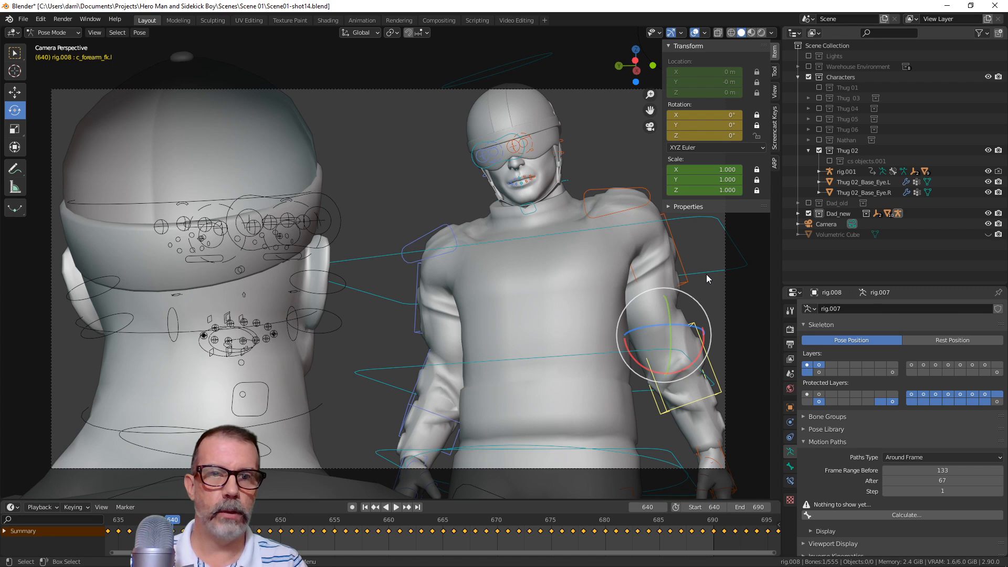
Using Local orientation, rotate the left forearm control to 19.3° about Z and insert a Rotation keyframe at frame 640
left_click(357, 32)
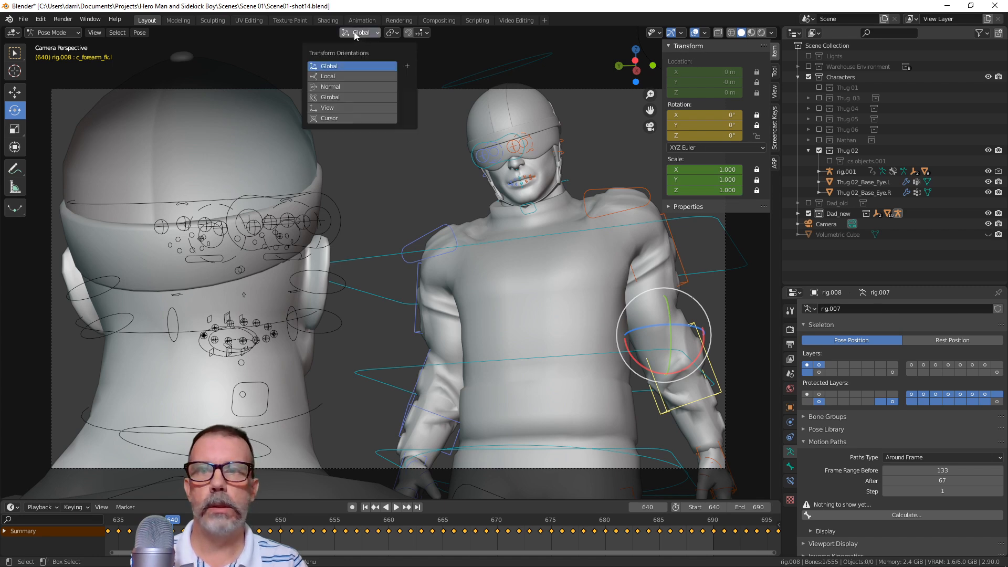
left_click(354, 78)
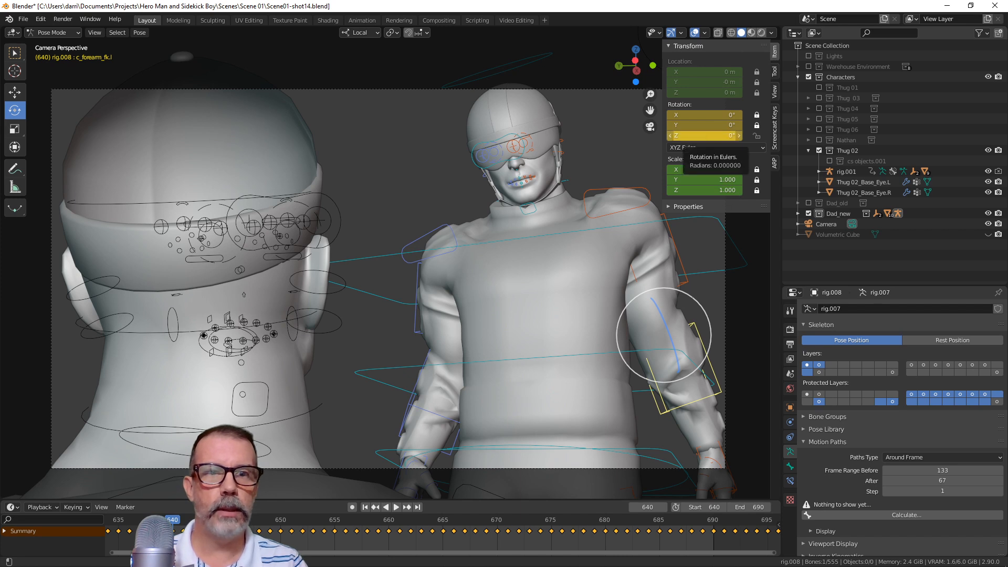
left_click_drag(714, 135, 812, 136)
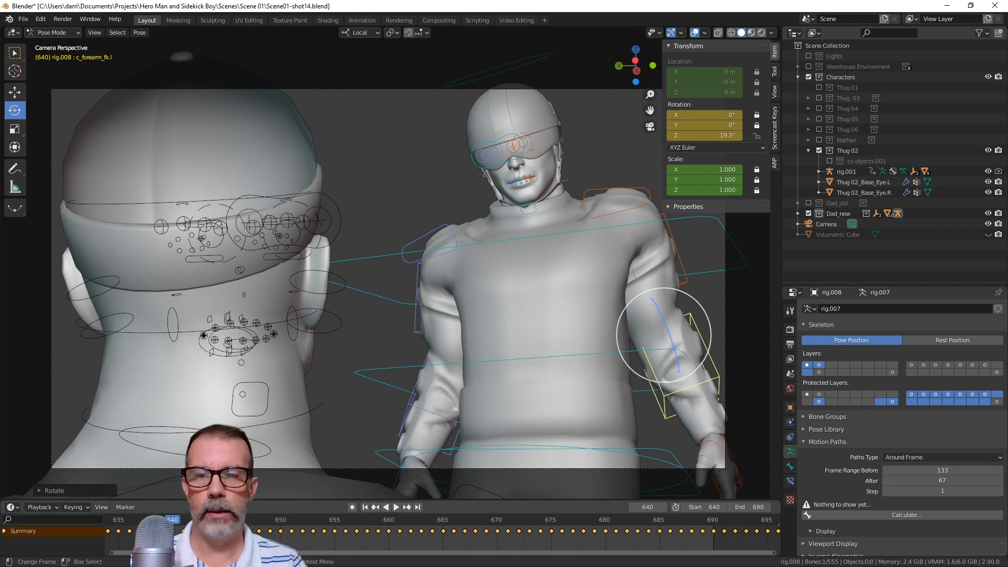
key("i")
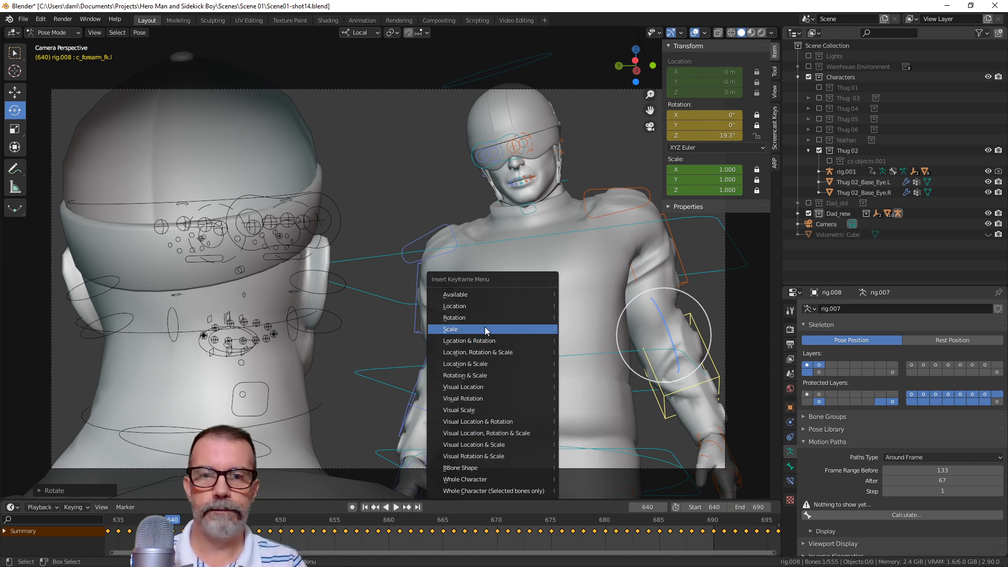
left_click(454, 317)
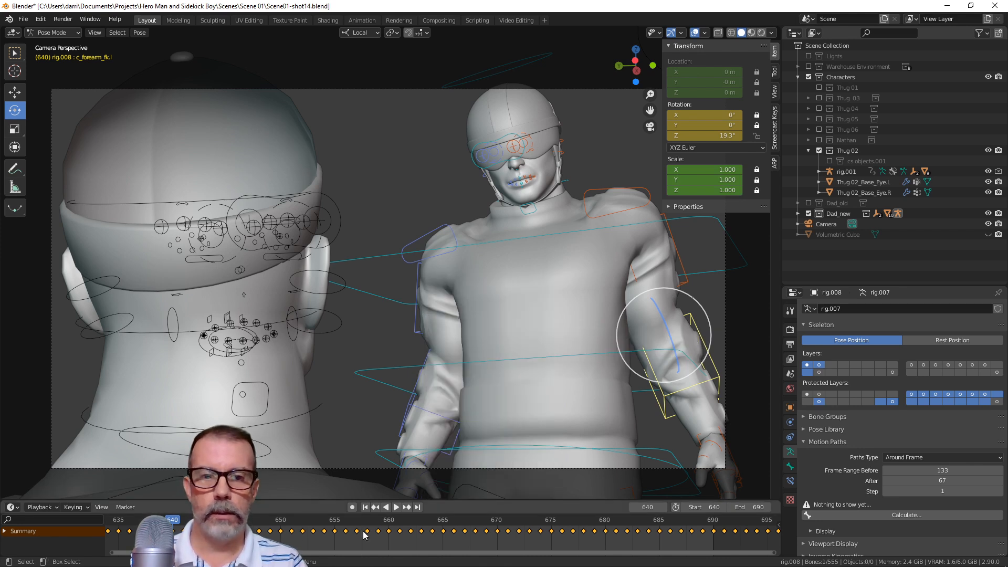
Delete the left forearm control's keyframes from frame 641 through frame 690
key("alt+a")
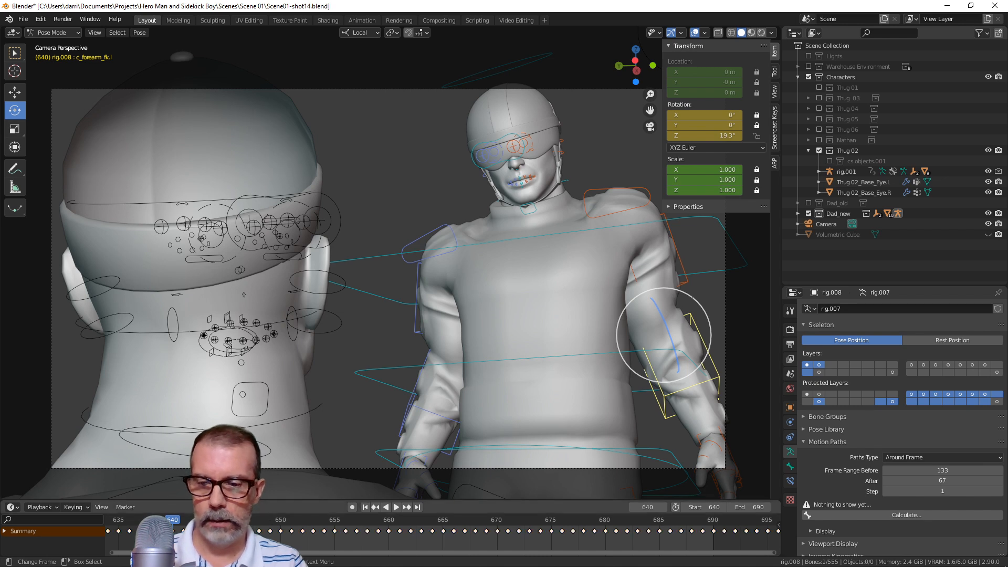
key("b")
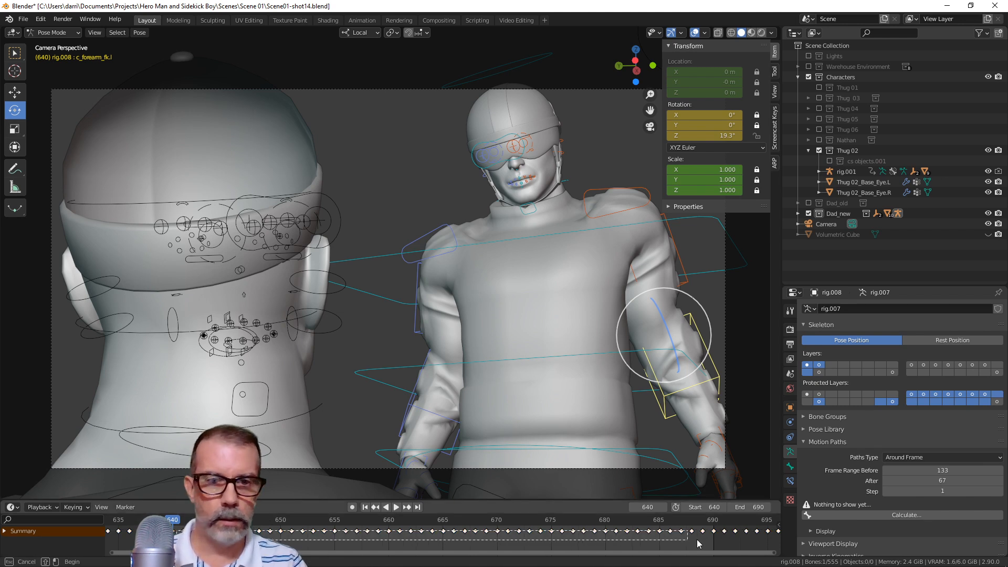
left_click_drag(715, 533, 158, 544)
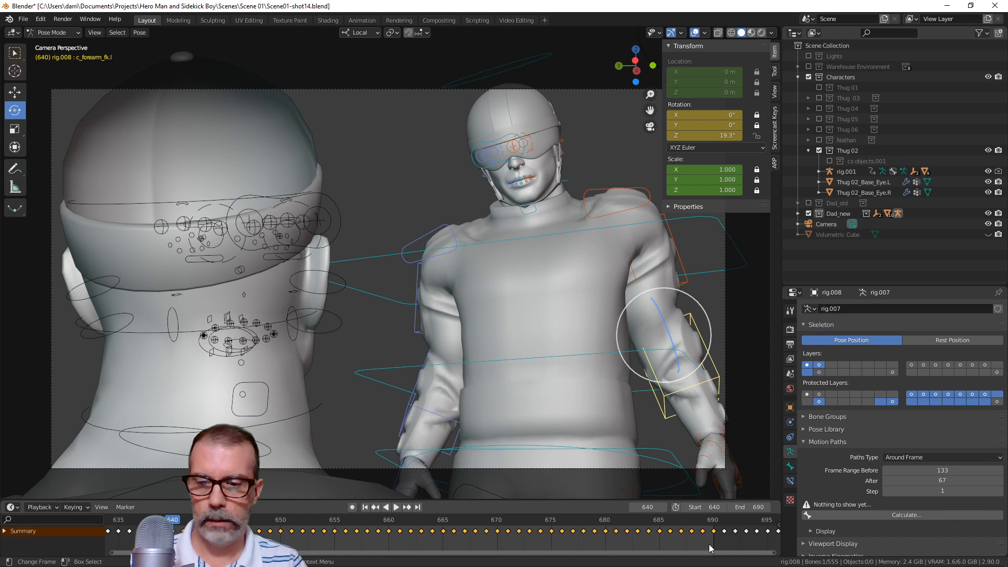
key("x")
left_click(660, 528)
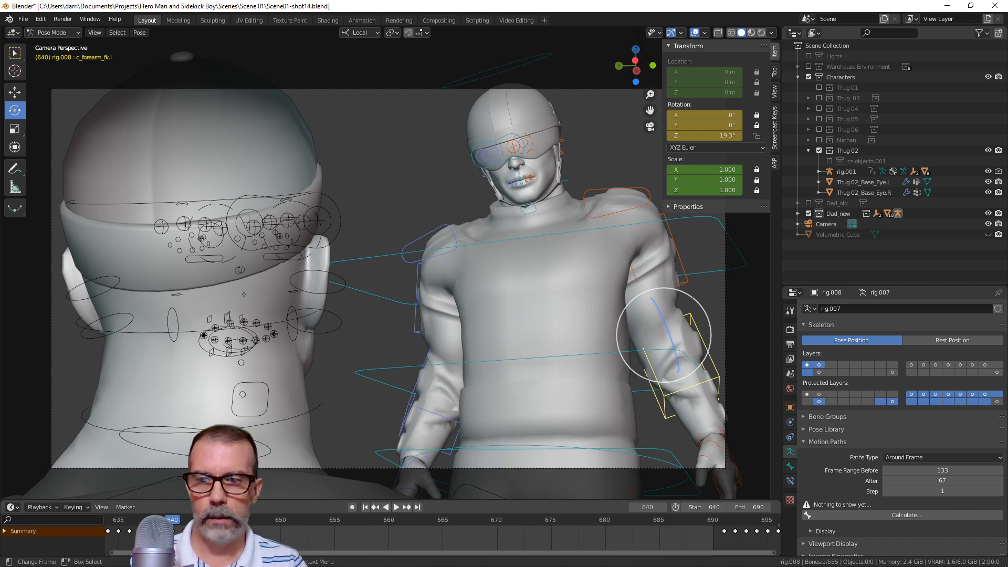
Duplicate the left forearm control's keyframe from frame 640 to frame 690 and replay the shot
key("g")
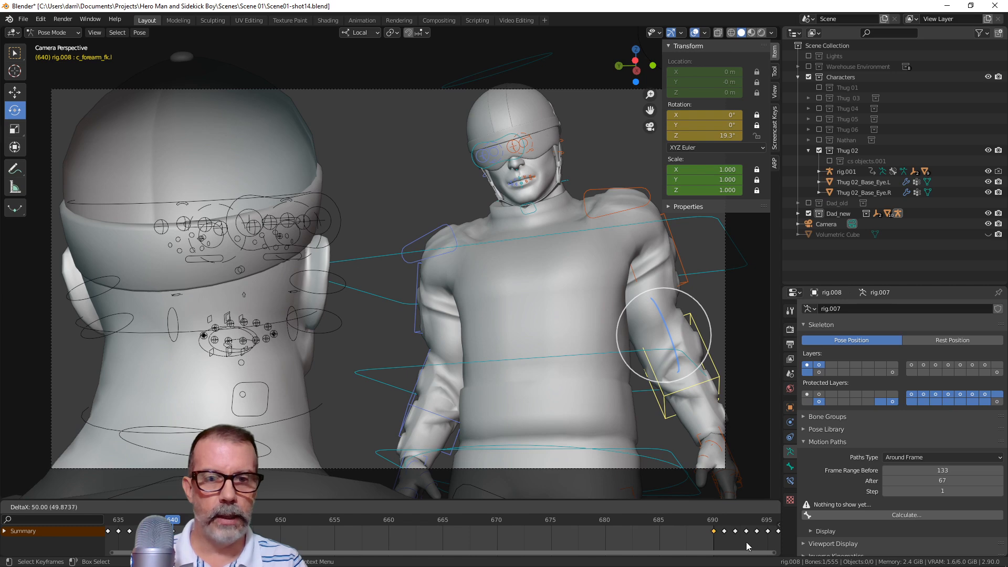
left_click(769, 544)
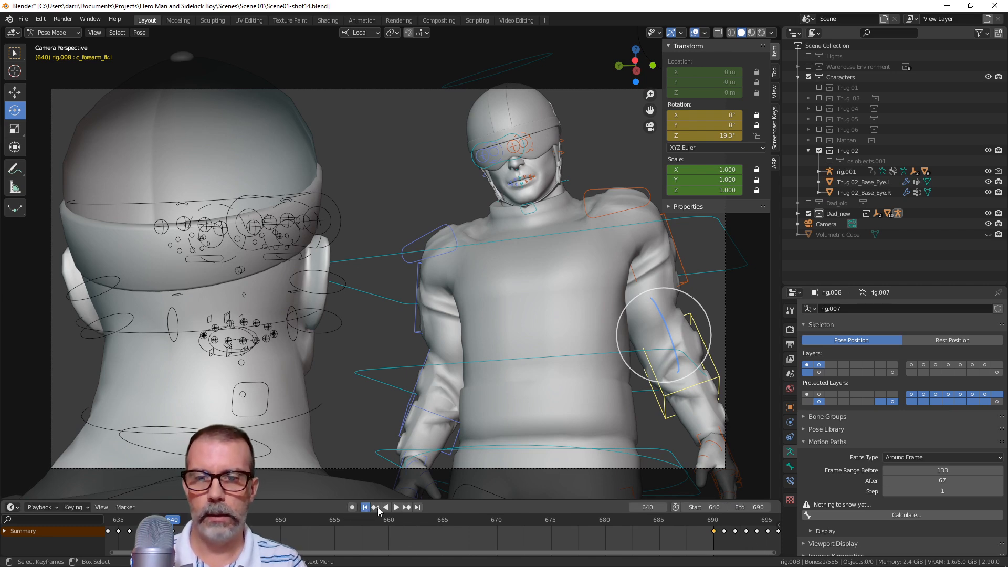
left_click(396, 507)
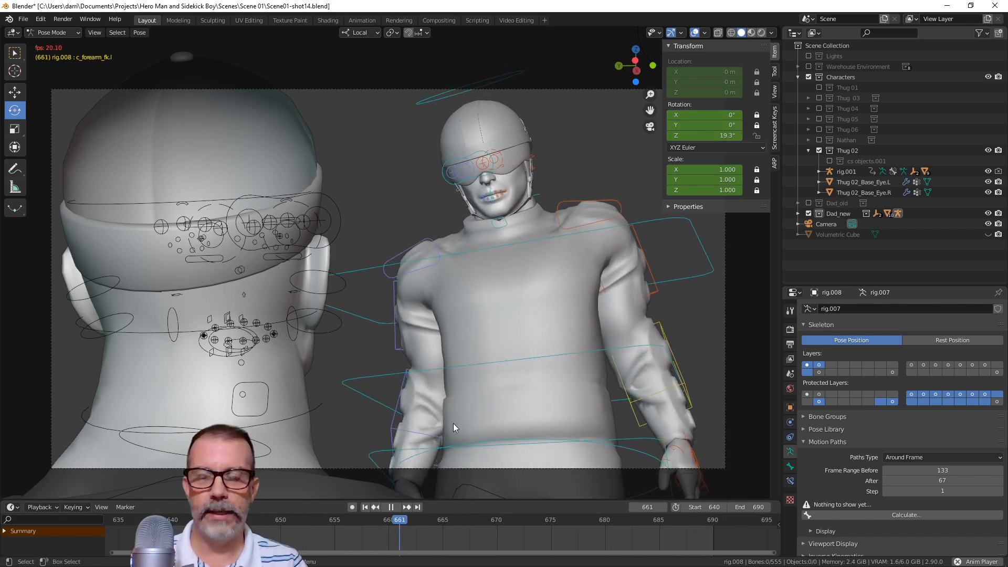
key("space")
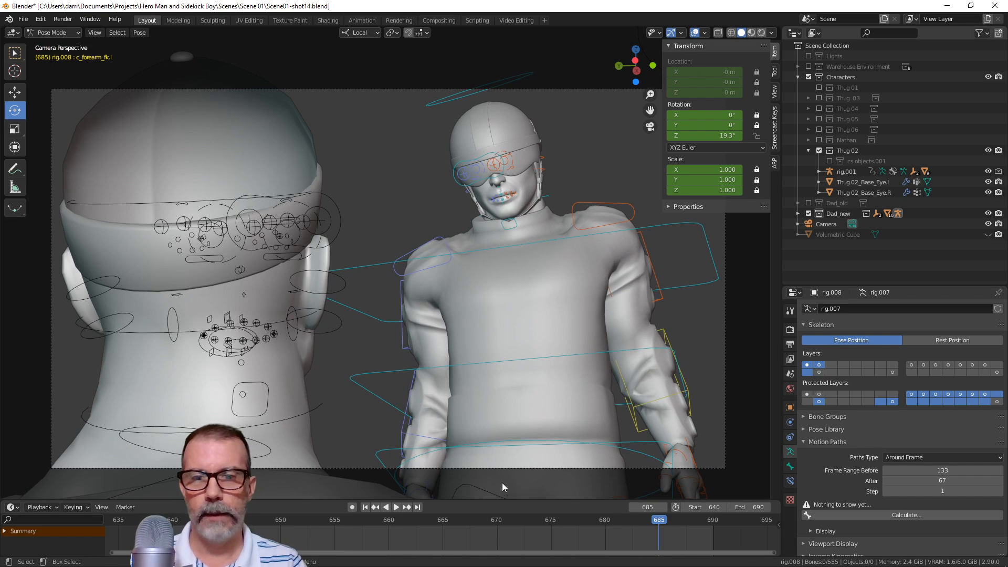
Delete the right forearm control's keyframes from frame 659 through frame 690
left_click(398, 407)
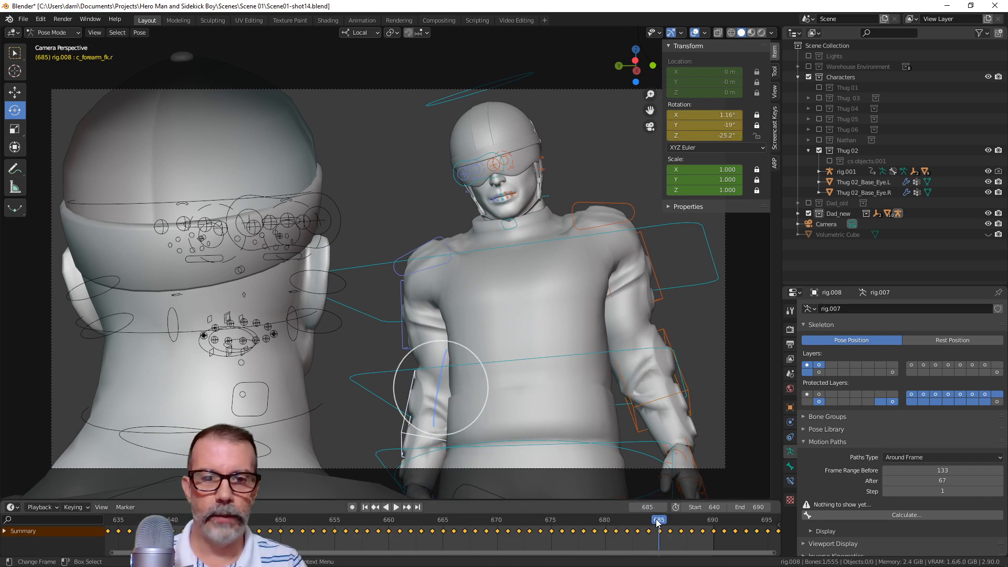
key("ctrl+shift+space")
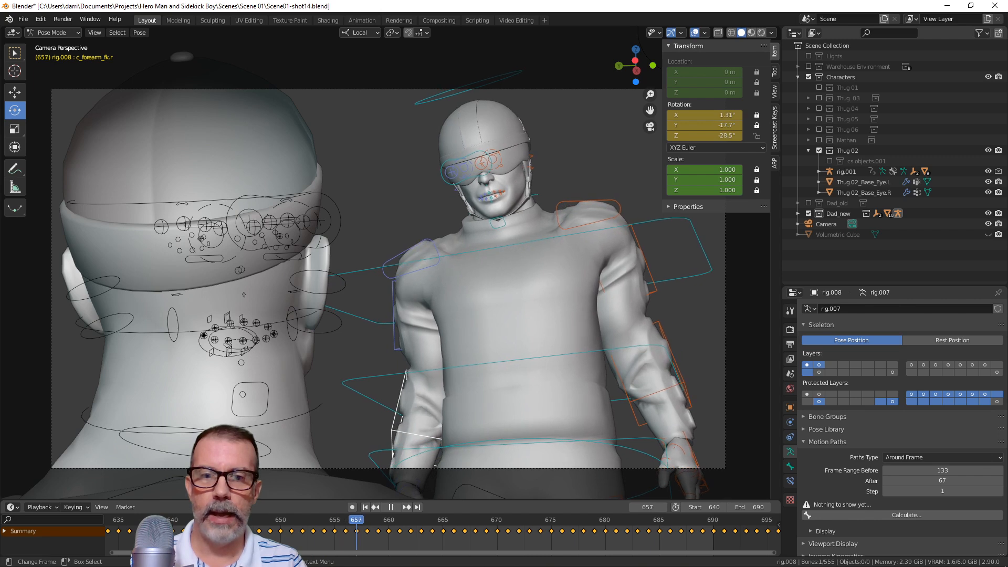
key("space")
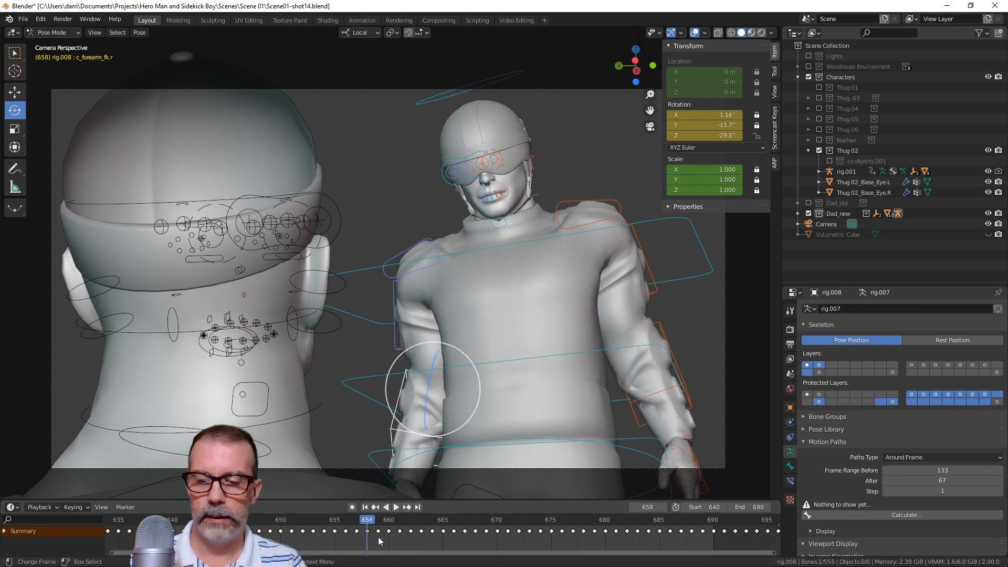
left_click_drag(372, 528, 717, 544)
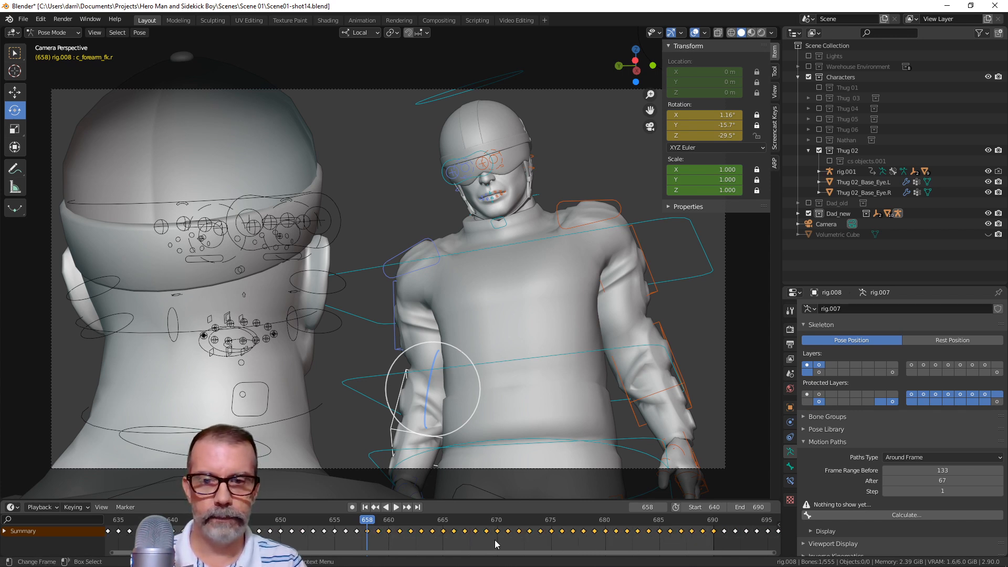
key("x")
left_click(415, 533)
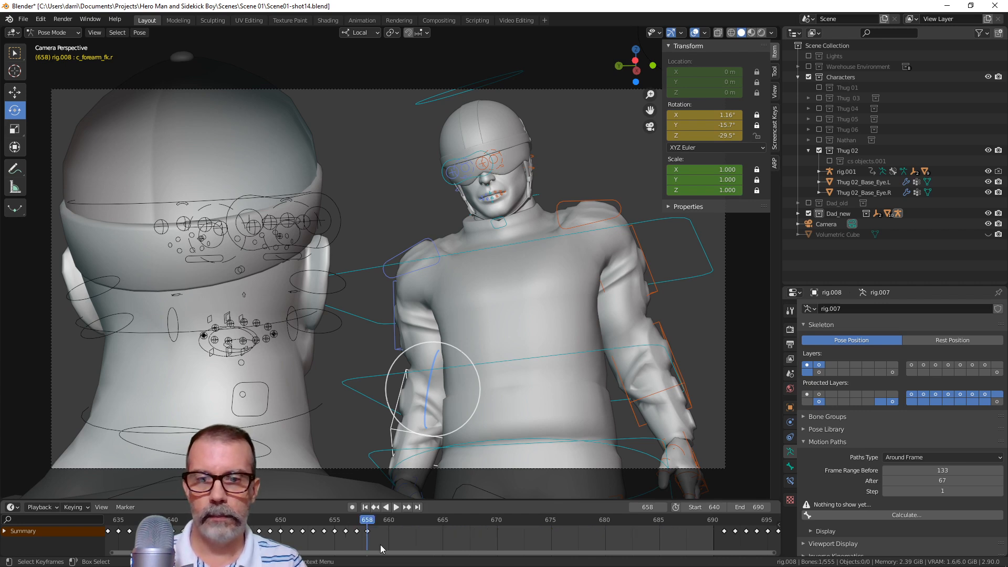
Duplicate the right forearm control's keyframe from frame 658 to frame 690 and replay the shot from the start
key("shift+d")
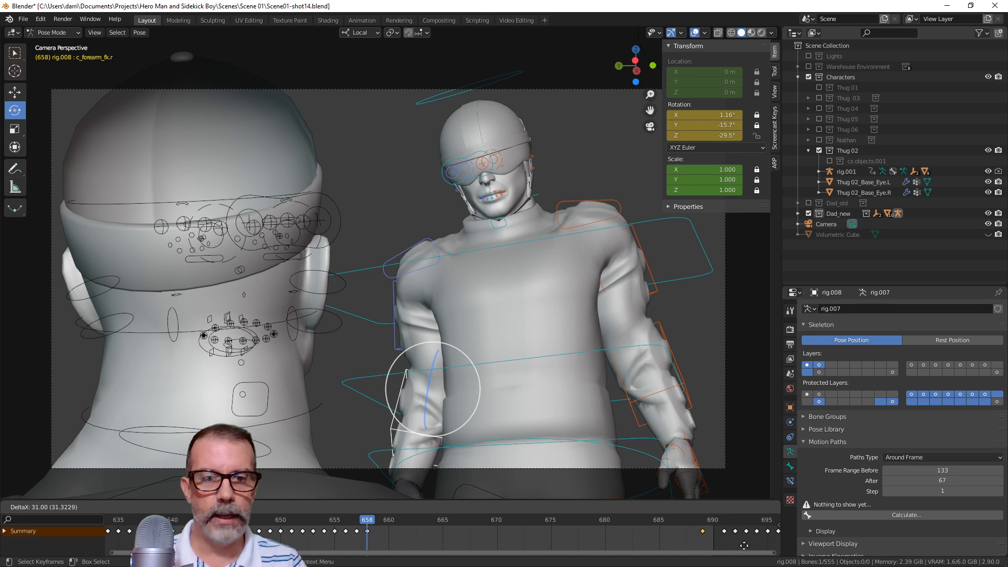
left_click(745, 545)
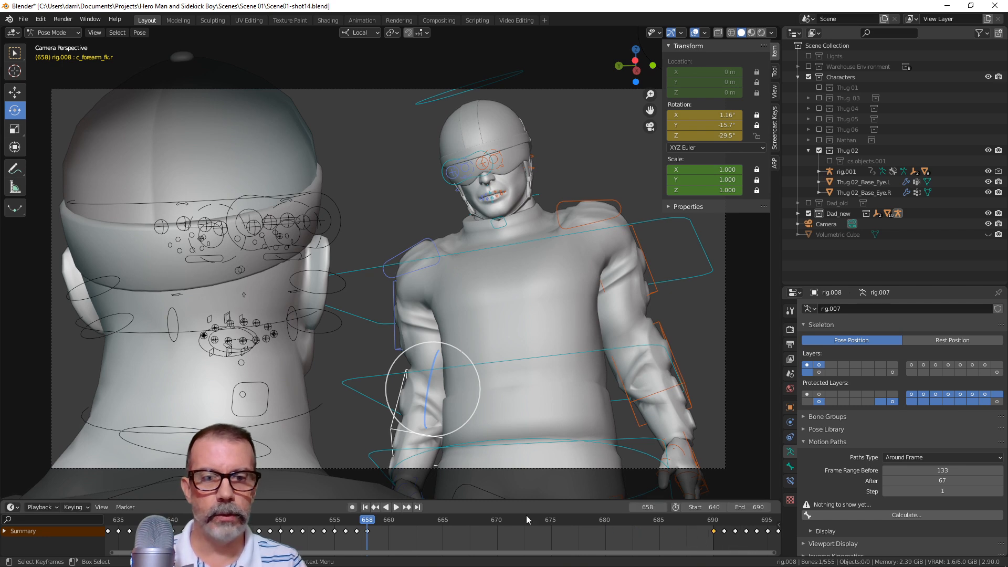
left_click(365, 507)
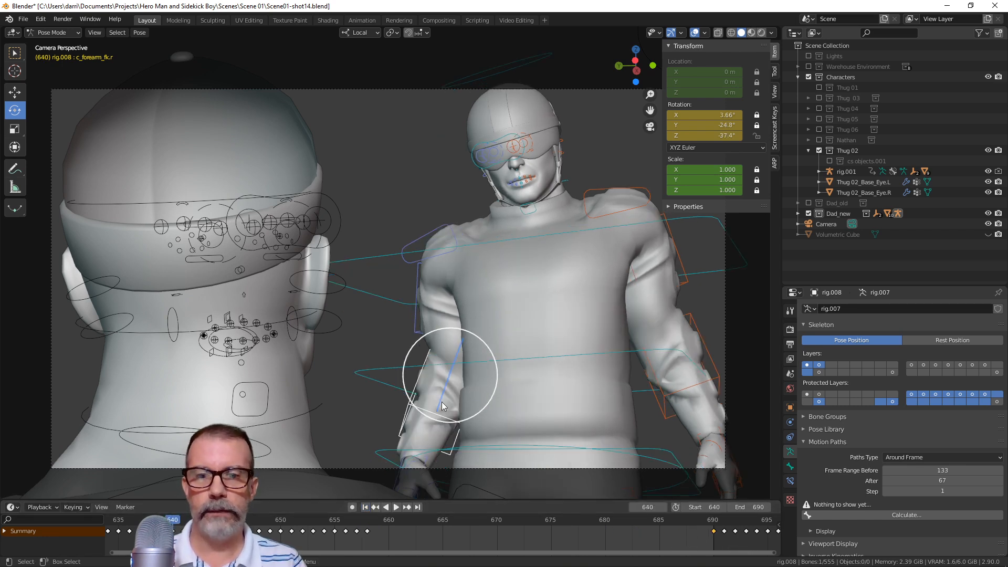
left_click(396, 507)
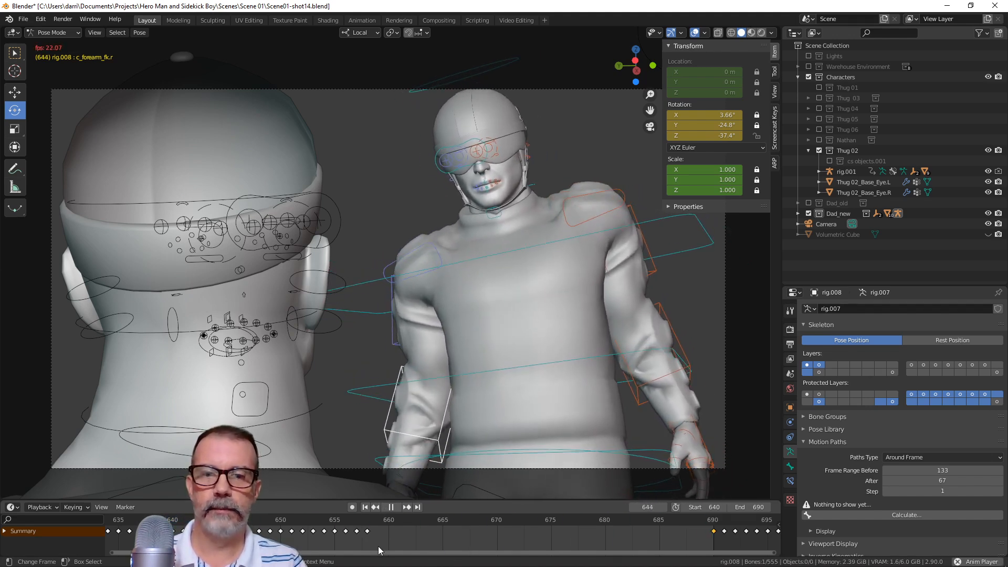
key("space")
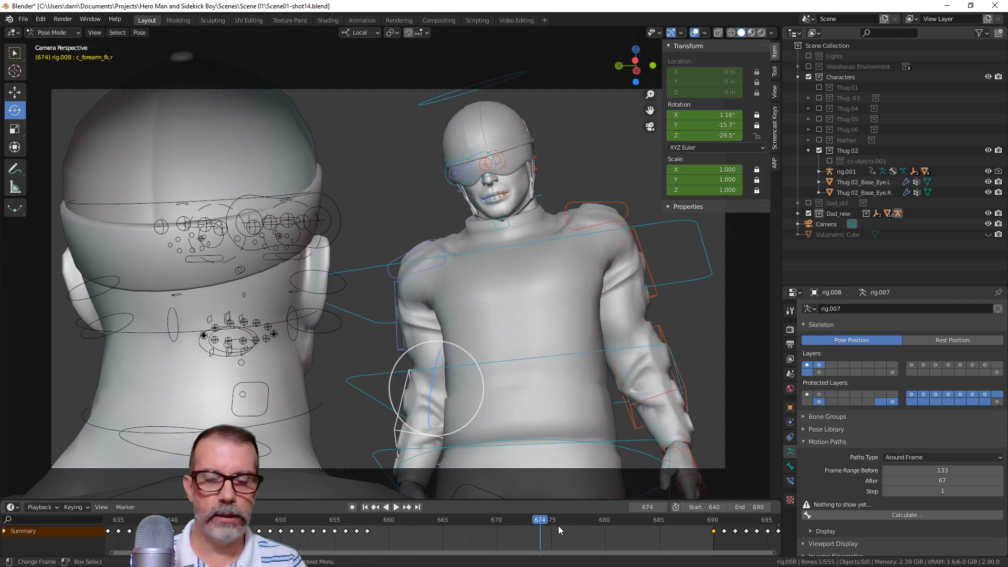
Try rotating the right forearm control about its local Z axis at frame 690 without keying it, and replay the shot
left_click_drag(539, 522, 713, 541)
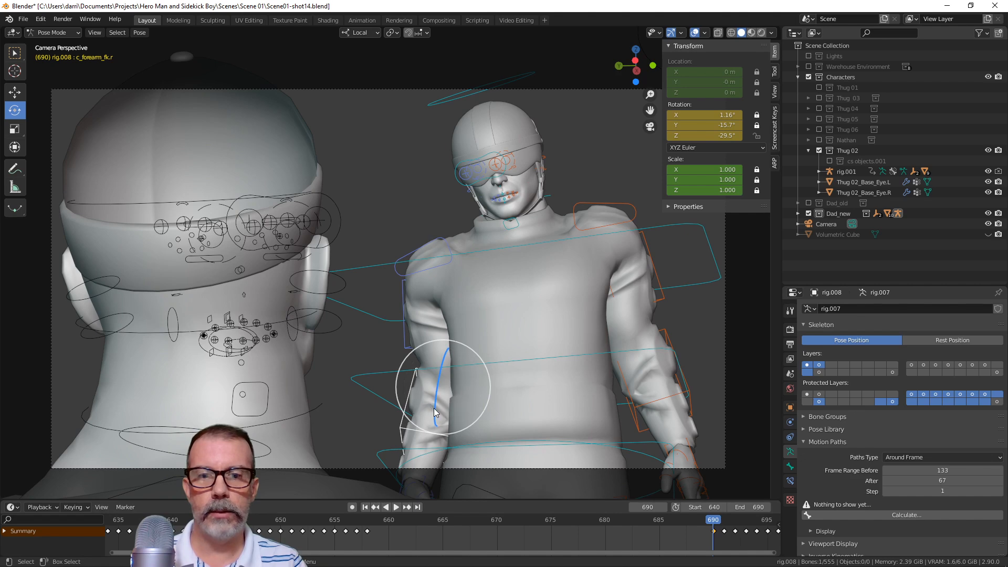
mouse_move(434, 413)
left_mouse_down()
mouse_move(434, 403)
mouse_move(435, 412)
left_mouse_up()
left_click(386, 507)
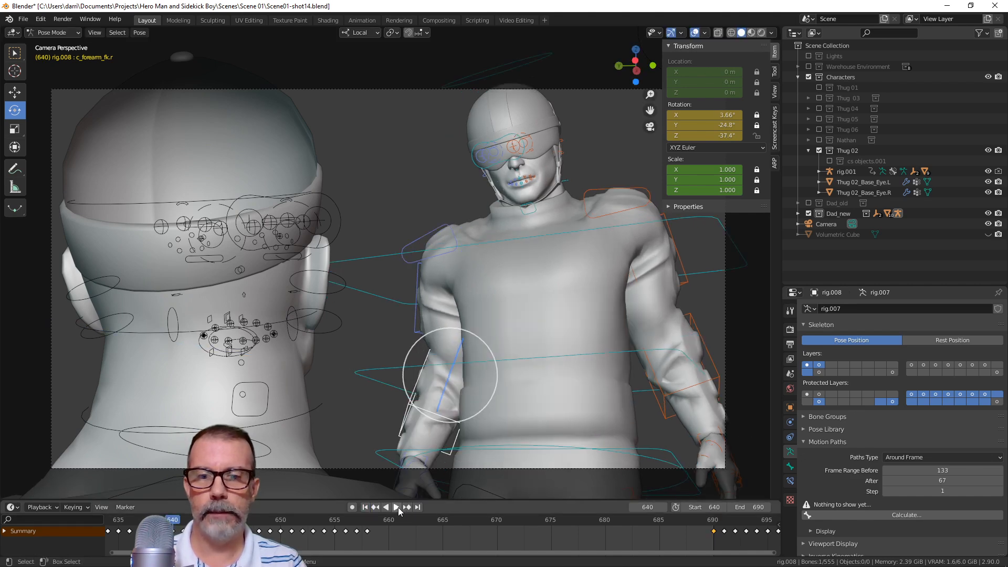
key("Escape")
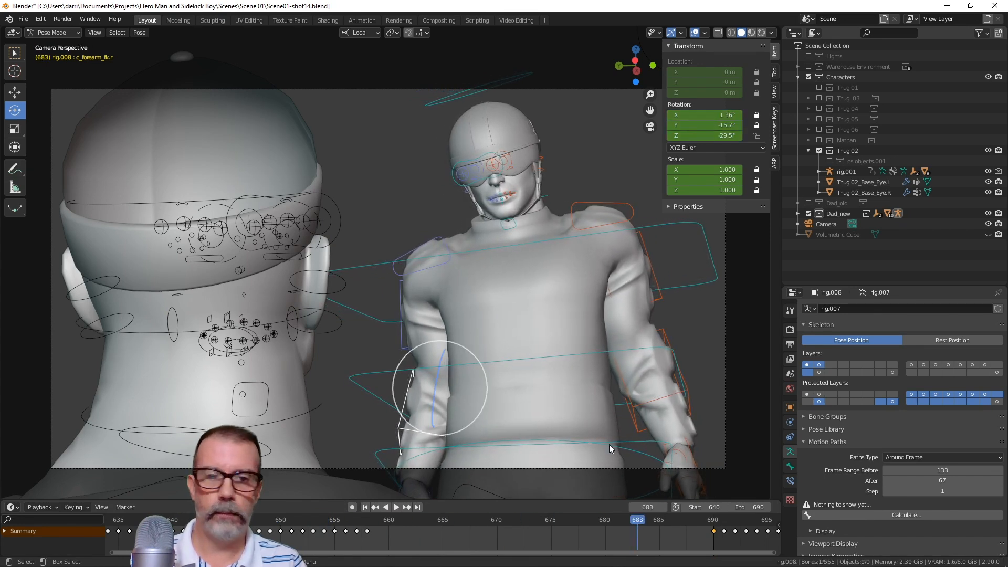
Enable auto keying, rotate the right forearm control to -33.6° about local Z at frame 690, and replay the shot
left_click_drag(712, 521, 714, 541)
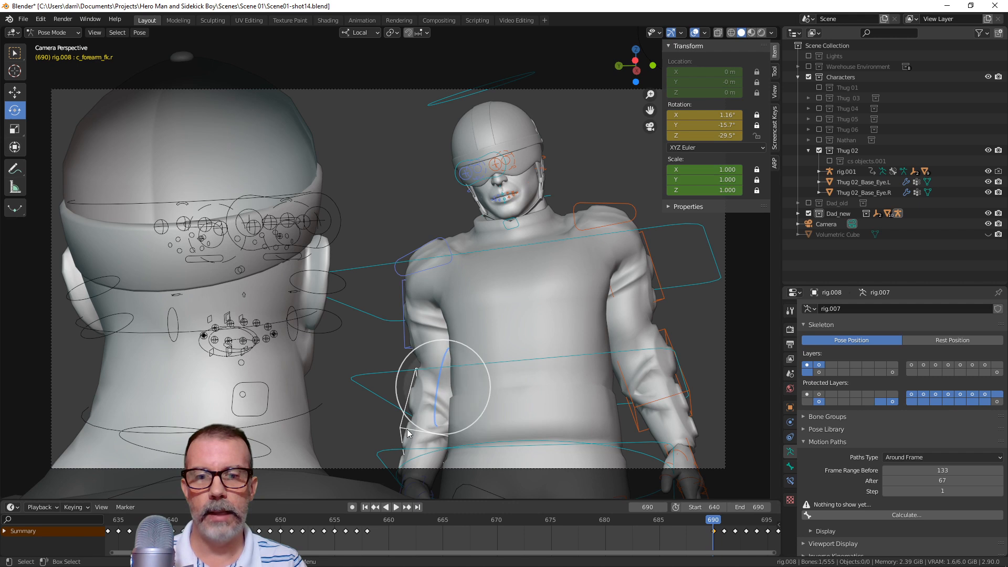
left_click(352, 507)
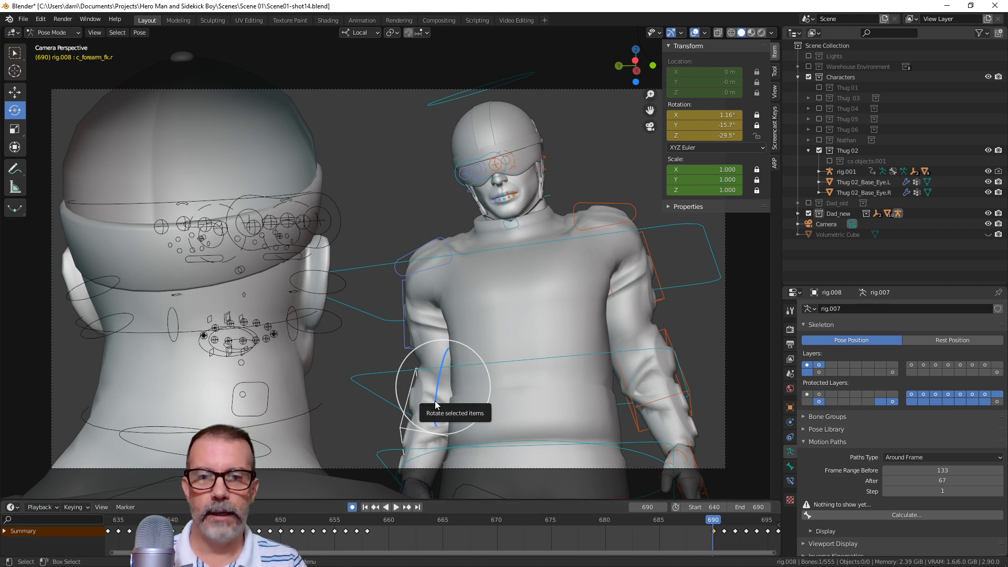
mouse_move(435, 405)
left_mouse_down()
mouse_move(436, 394)
mouse_move(438, 407)
left_mouse_up()
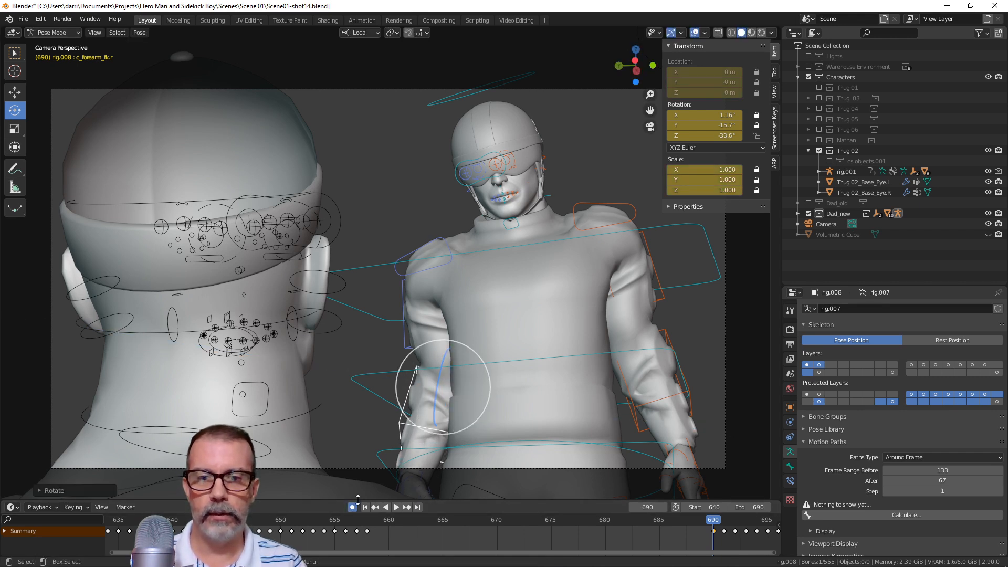
key("space")
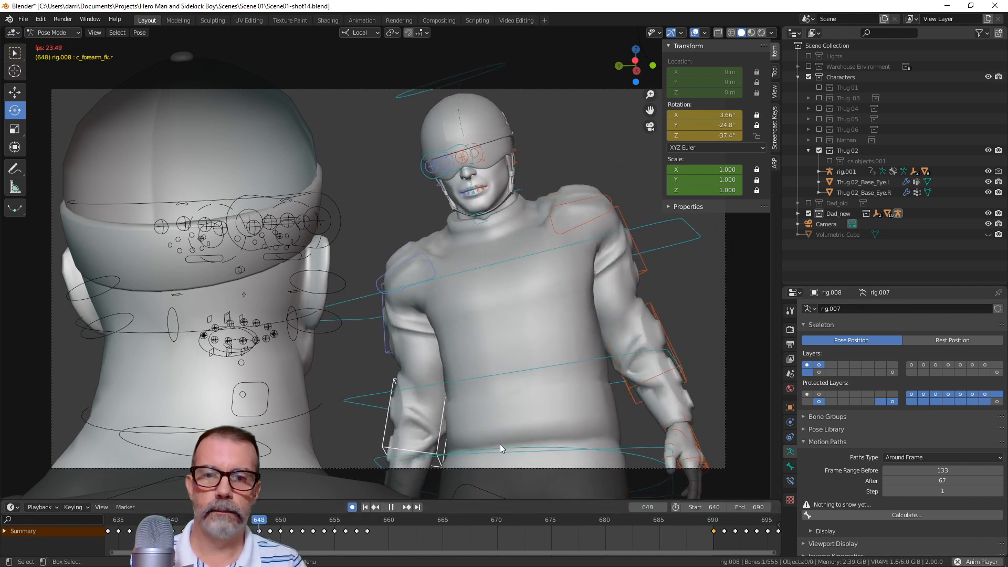
key("space")
Return to frame 690, rotate the right forearm control to -25.6° about local Z, and replay the shot
left_click(702, 541)
key("space")
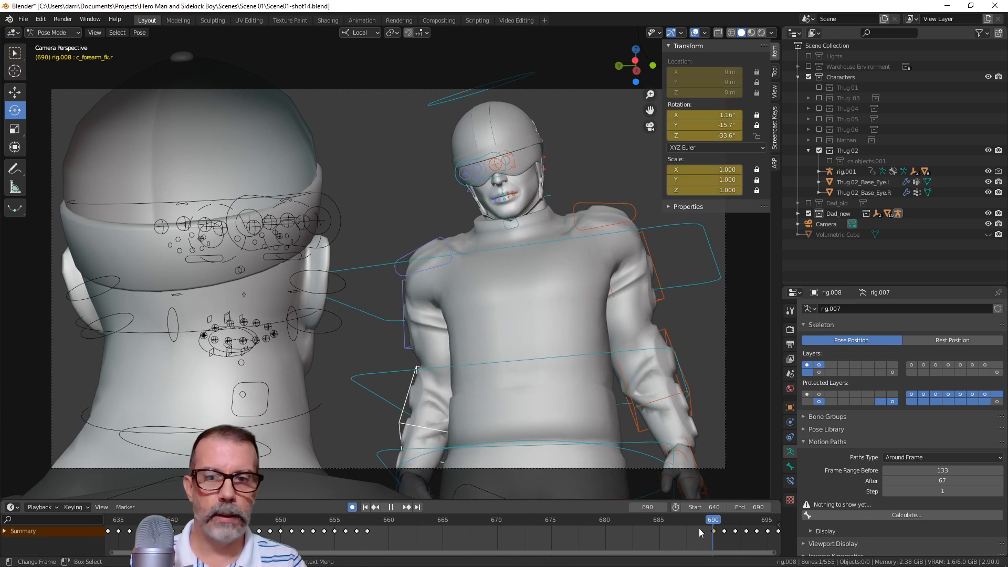
key("space")
left_click_drag(436, 405, 434, 412)
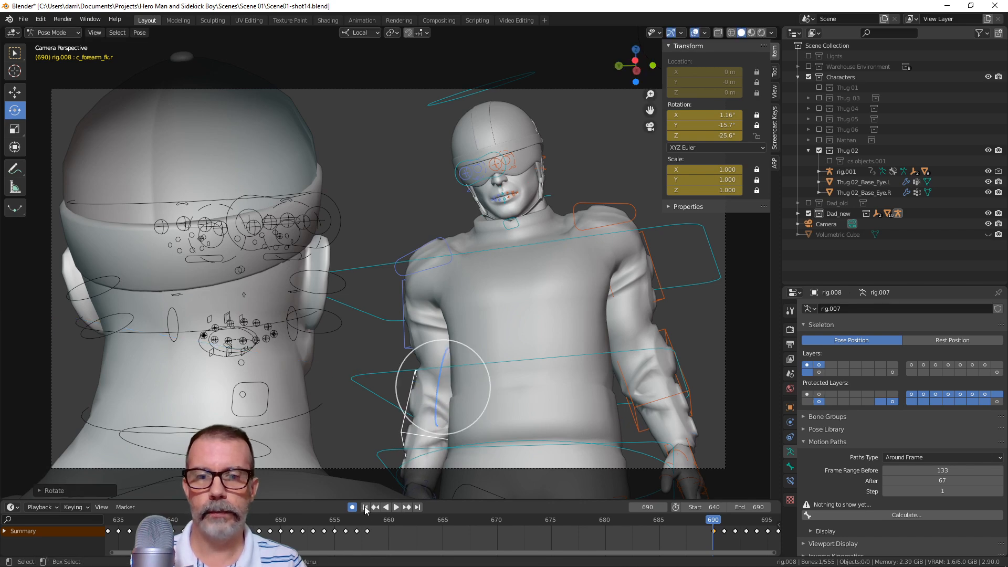
left_click(365, 508)
left_click(397, 507)
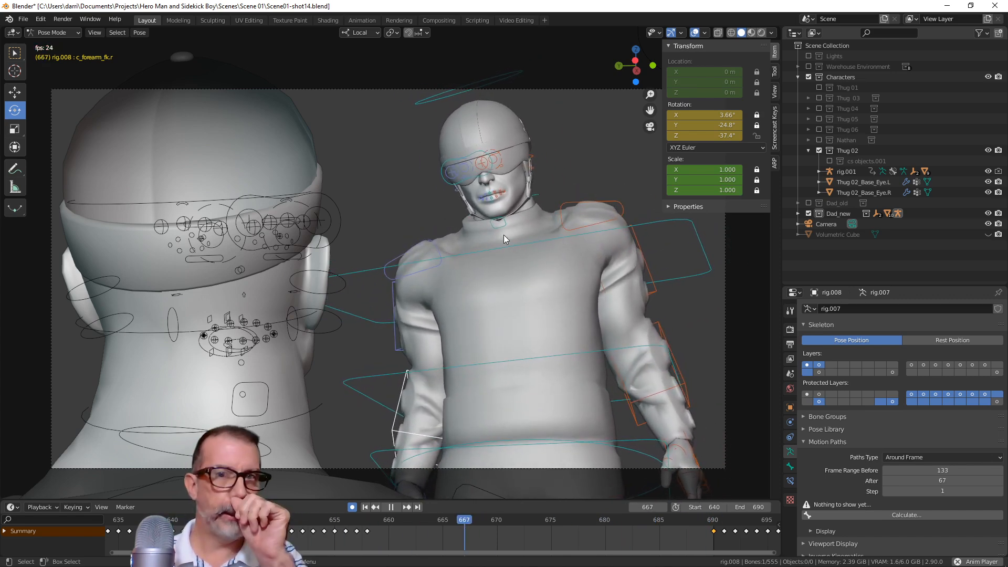
key("space")
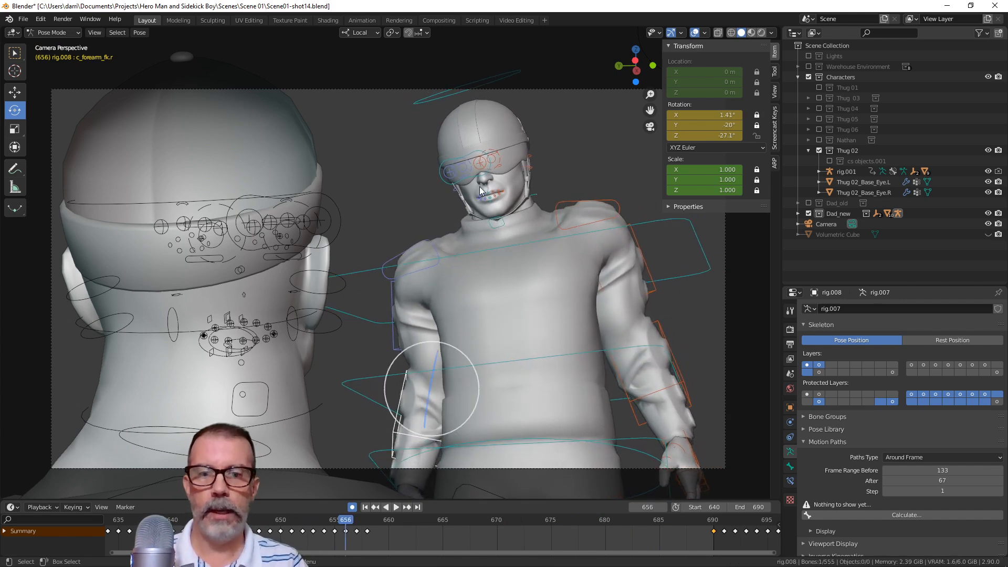
In Material Preview shading, replace the camera's depth of field focus object with HM_Helmet.001
left_click(704, 327)
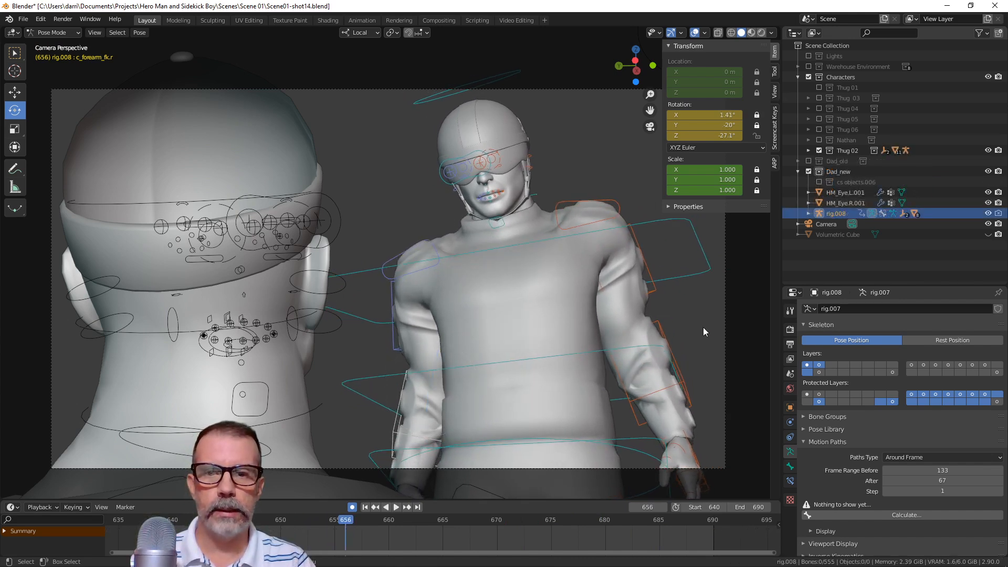
left_click(752, 32)
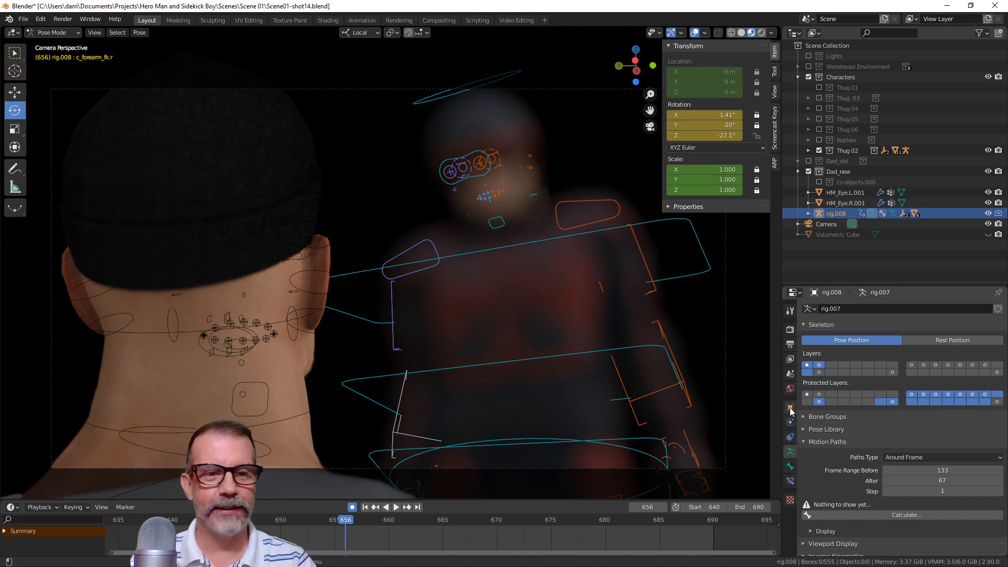
left_click(824, 225)
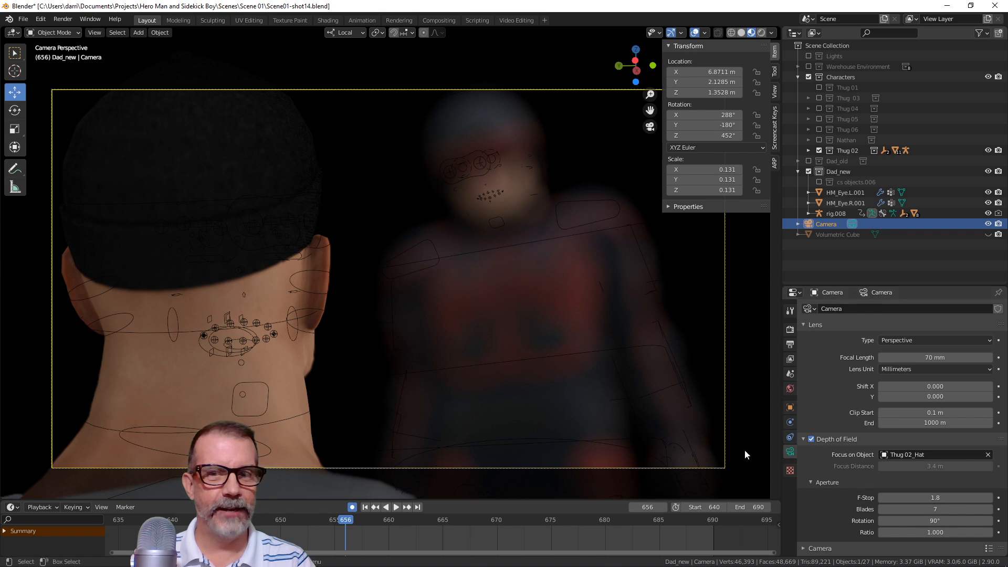
left_click(988, 455)
left_click(989, 455)
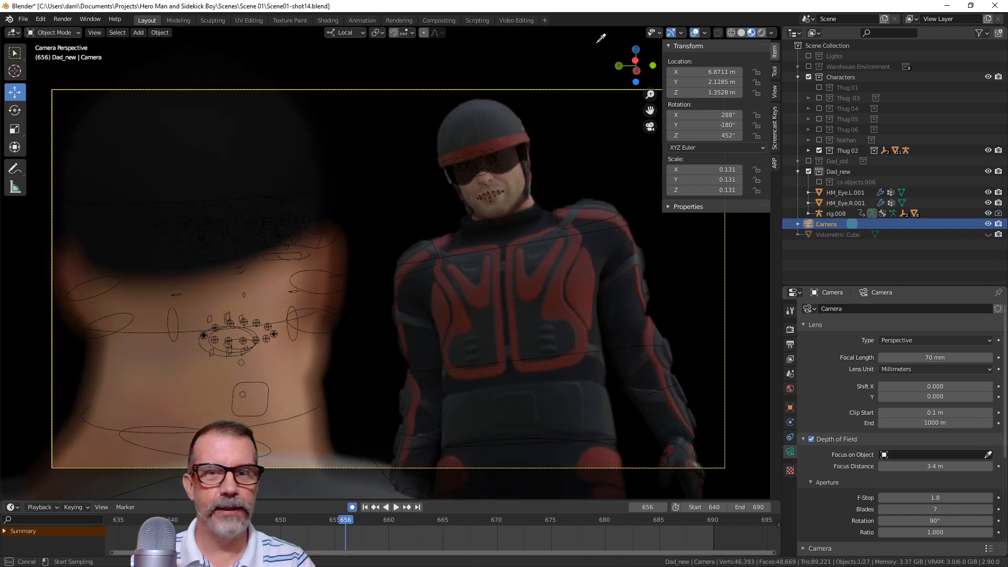
left_click(479, 129)
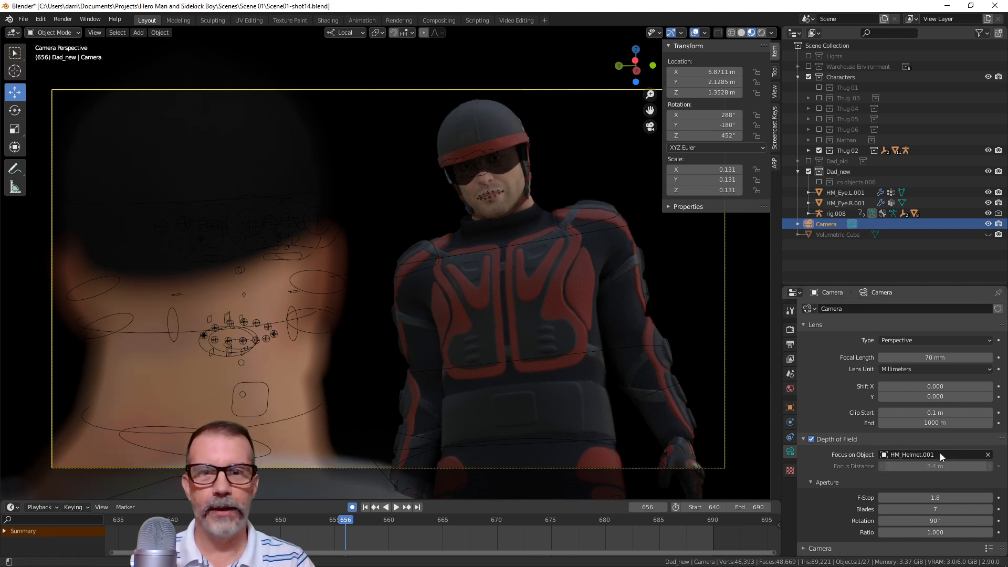
Try an F-Stop of 4.0 for the camera's depth of field, and settle on 5.6
double_click(935, 498)
type("4")
key("Return")
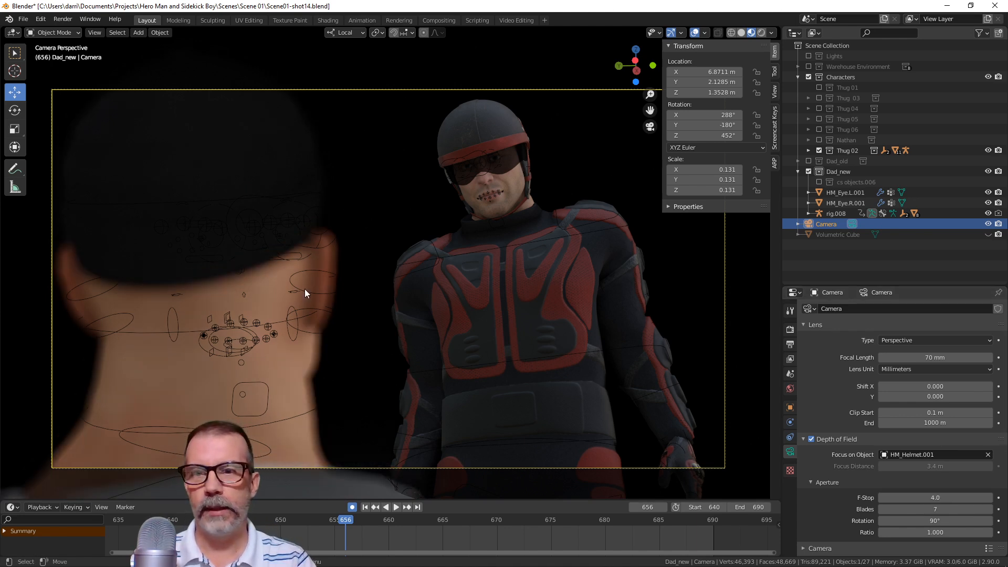
left_click(934, 498)
type("5.6")
key("Return")
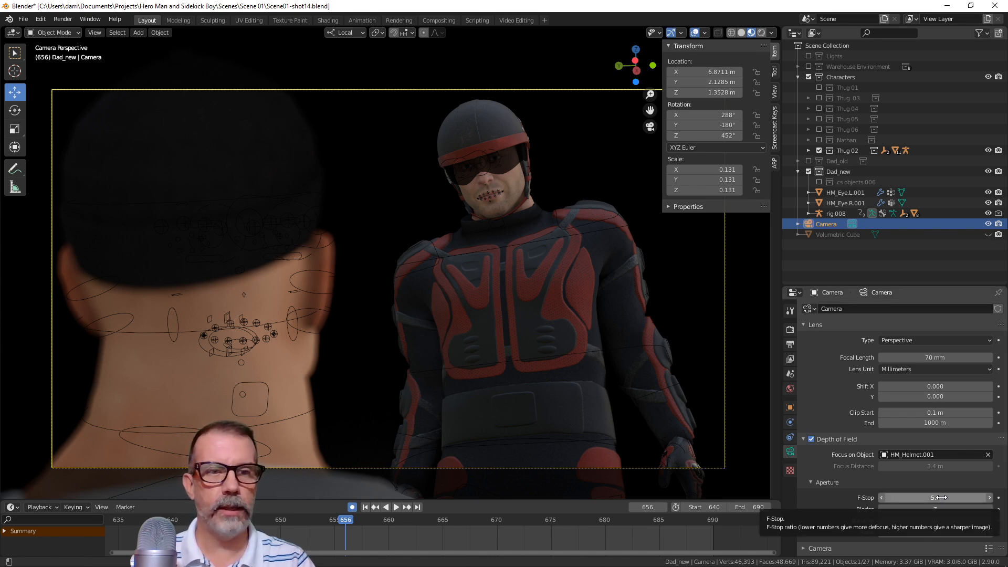
Enable the Lights, Warehouse Environment and Volumetric Cube, and preview the camera view in Rendered shading at frame 656
left_click(809, 68)
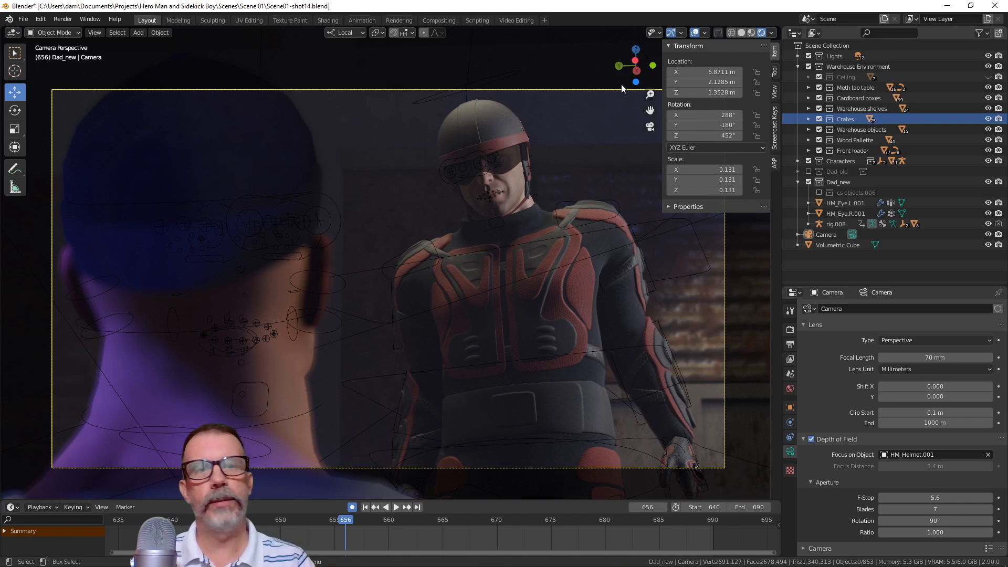
key("space")
left_click(341, 521)
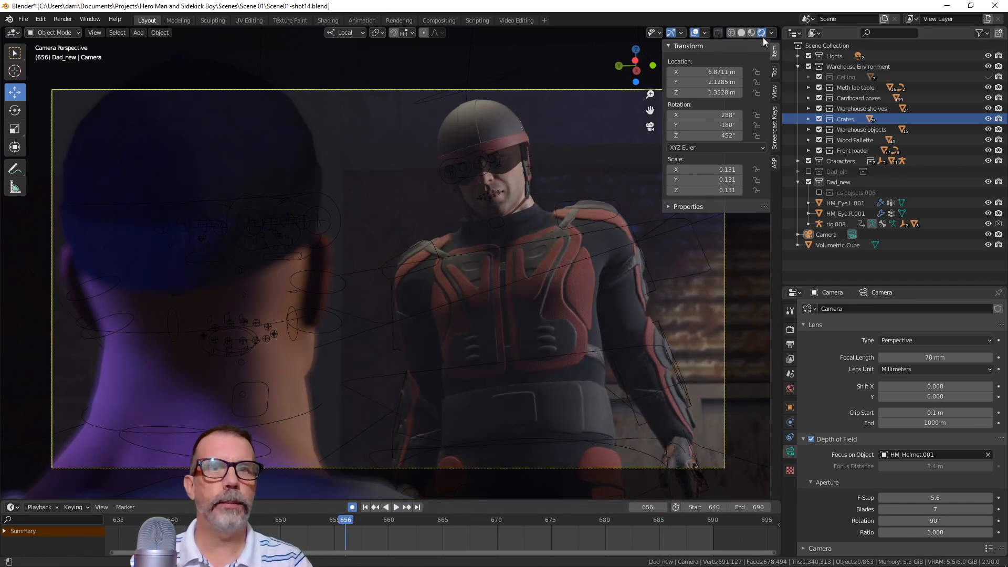
Return to Solid shading and hide Dad_new's helmet, HM_Helmet.001, in the viewport
left_click(741, 32)
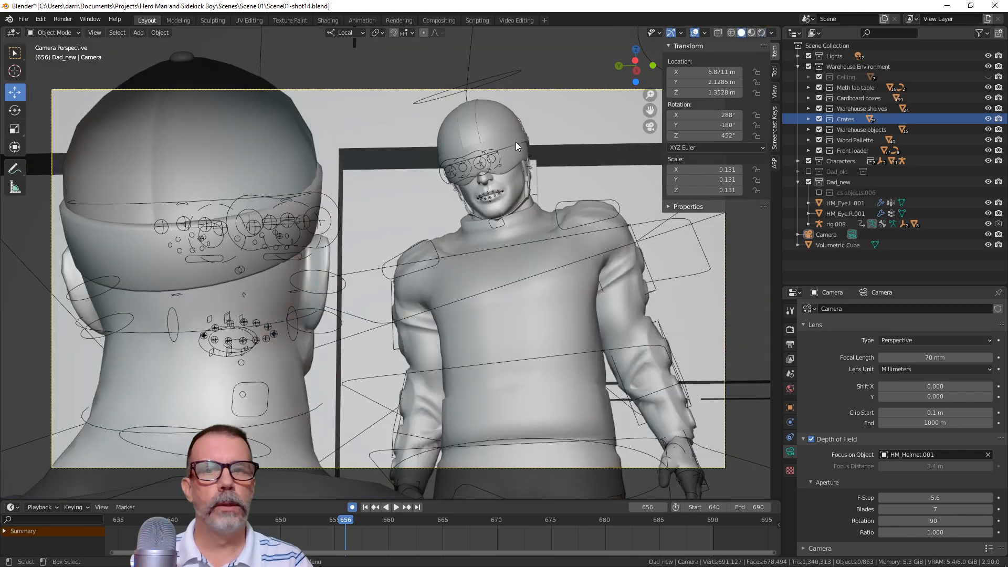
left_click(797, 67)
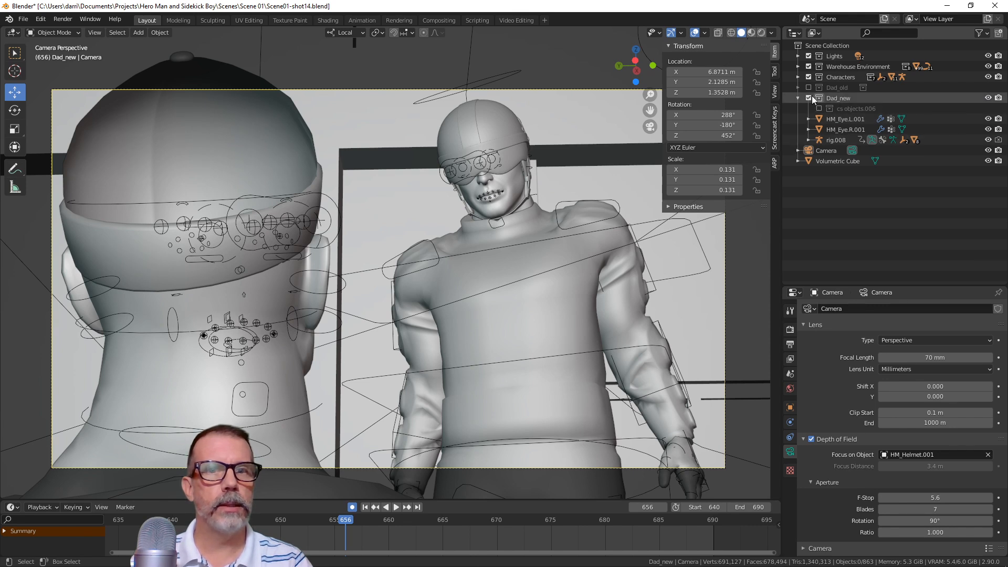
left_click(500, 121)
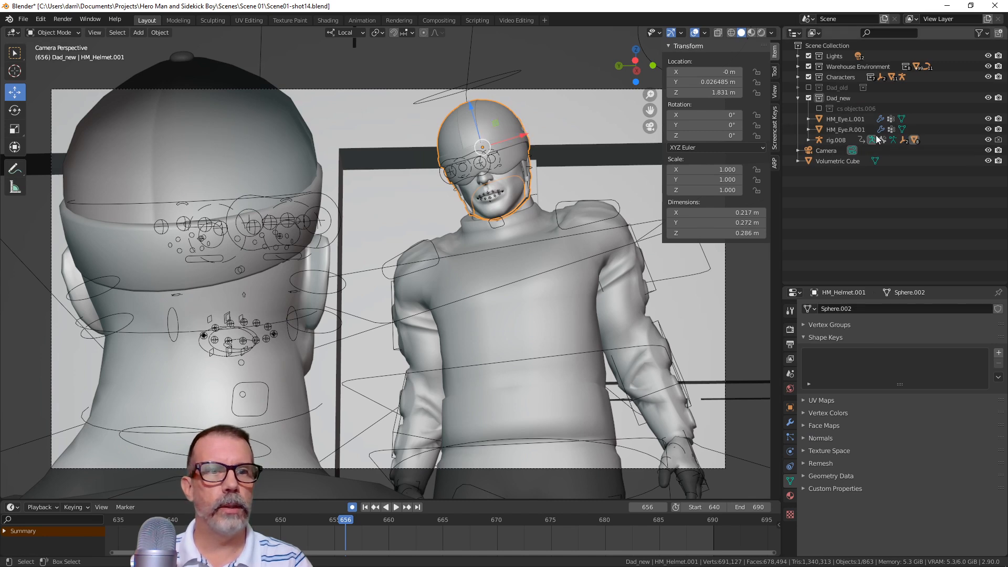
key("period")
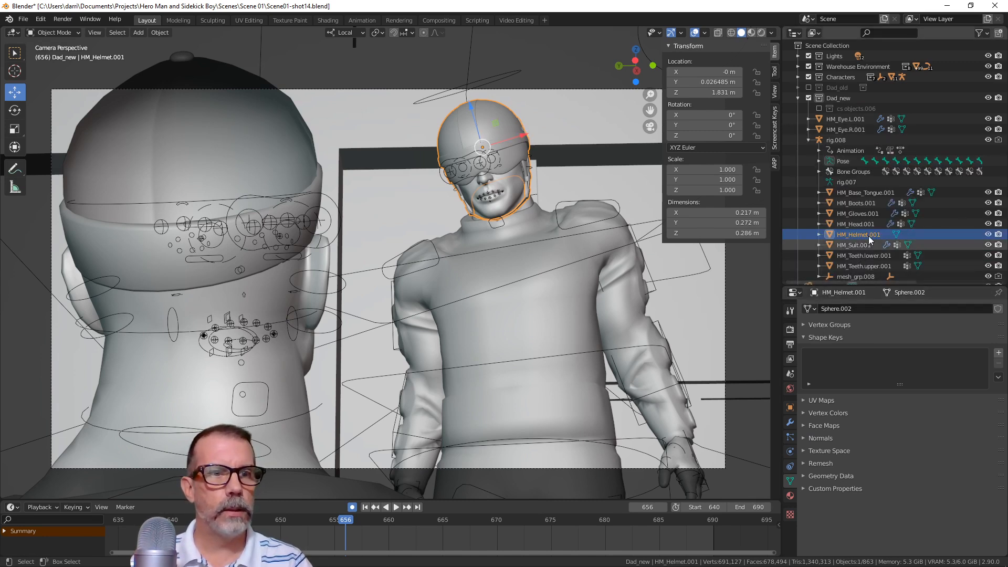
left_click(989, 236)
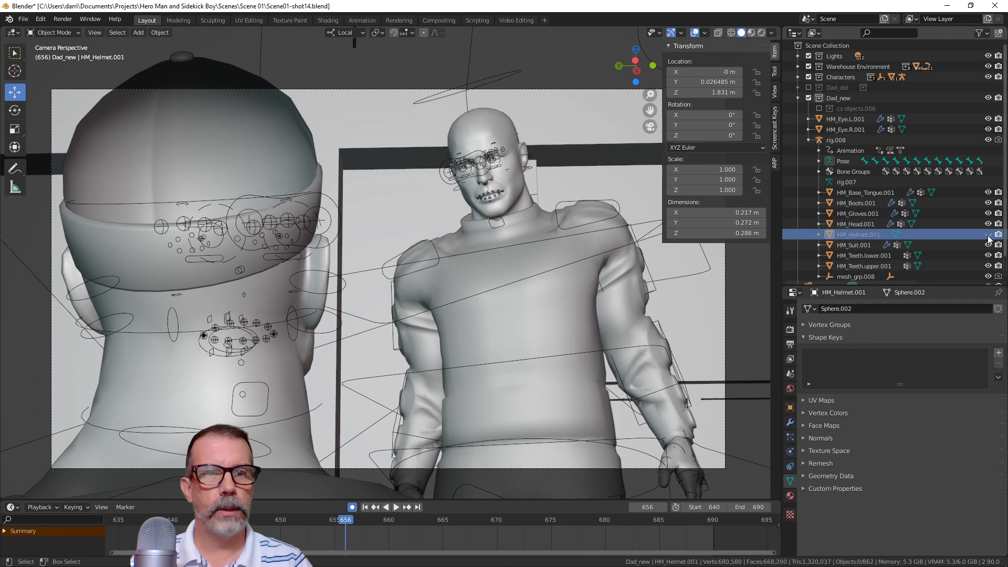
Select the eye target control on Dad_new's rig, rig.008, and move it slightly to redirect his gaze at frame 656
left_click(481, 175)
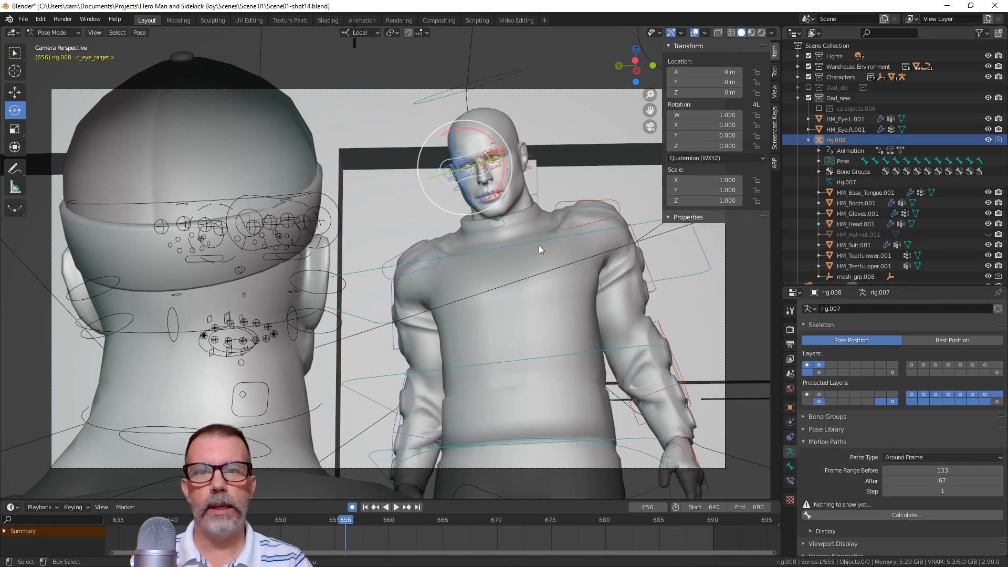
scroll(557, 237, "up", 4)
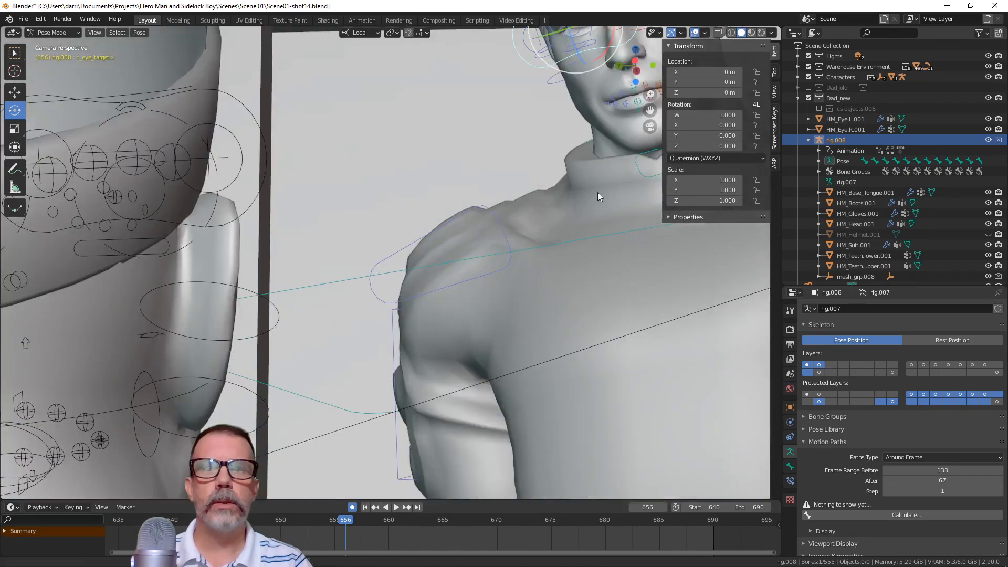
middle_click_drag(600, 190, 442, 322, "shift")
scroll(462, 269, "up", 2)
middle_click_drag(463, 269, 445, 315, "shift")
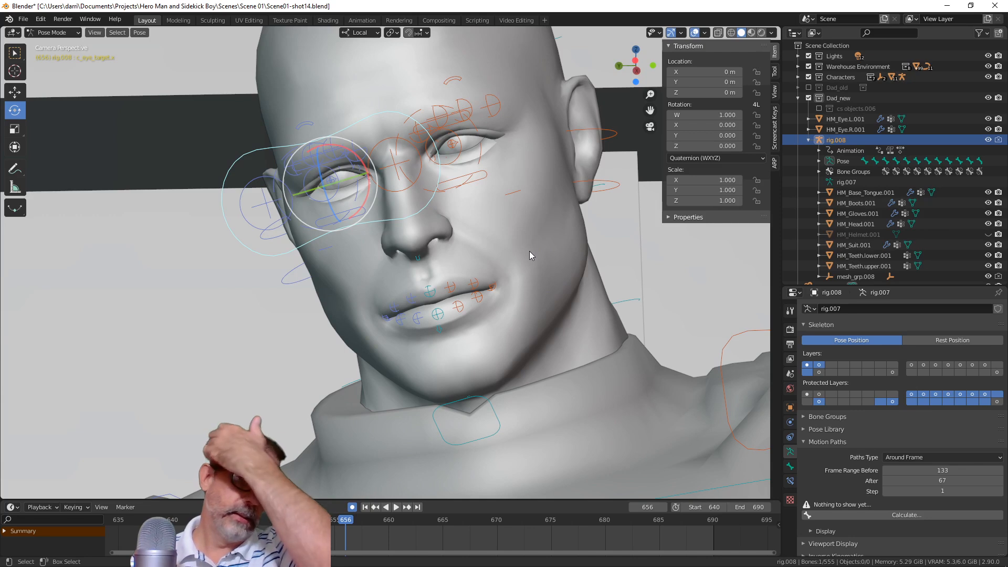
key("g")
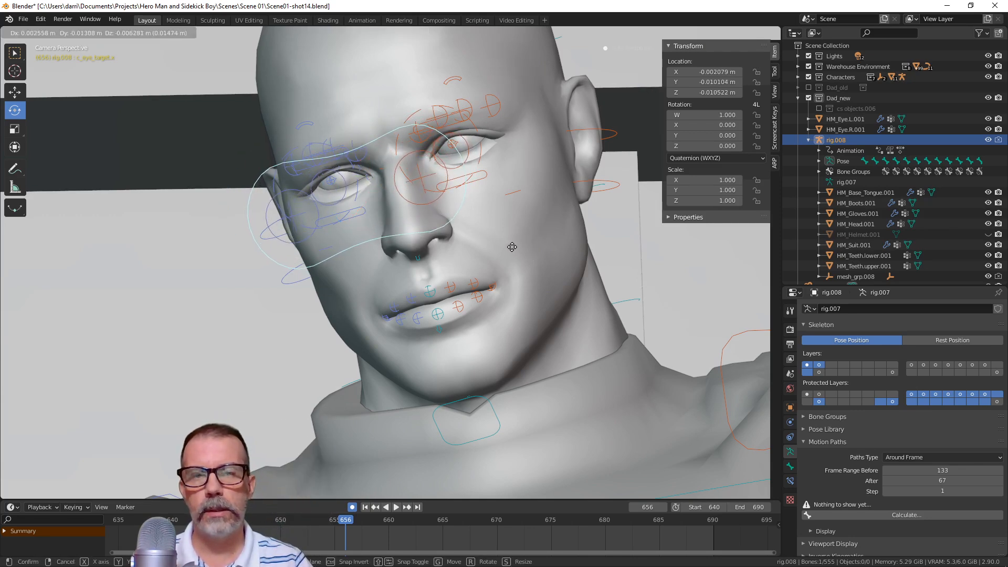
left_click(497, 302)
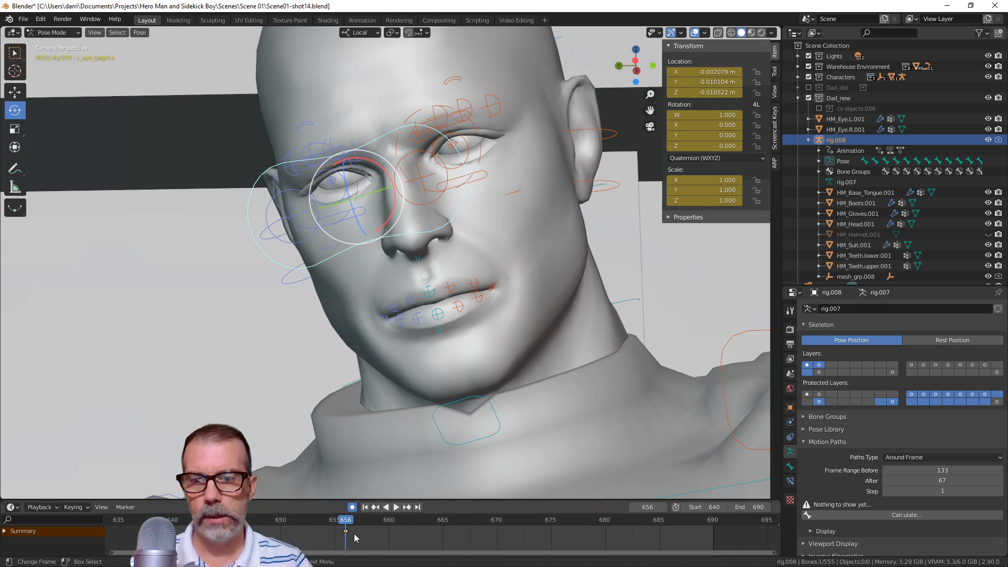
Delete the eye target's keyframe at frame 656, turn off auto keying, and review the gaze in playback up to frame 667
key("x")
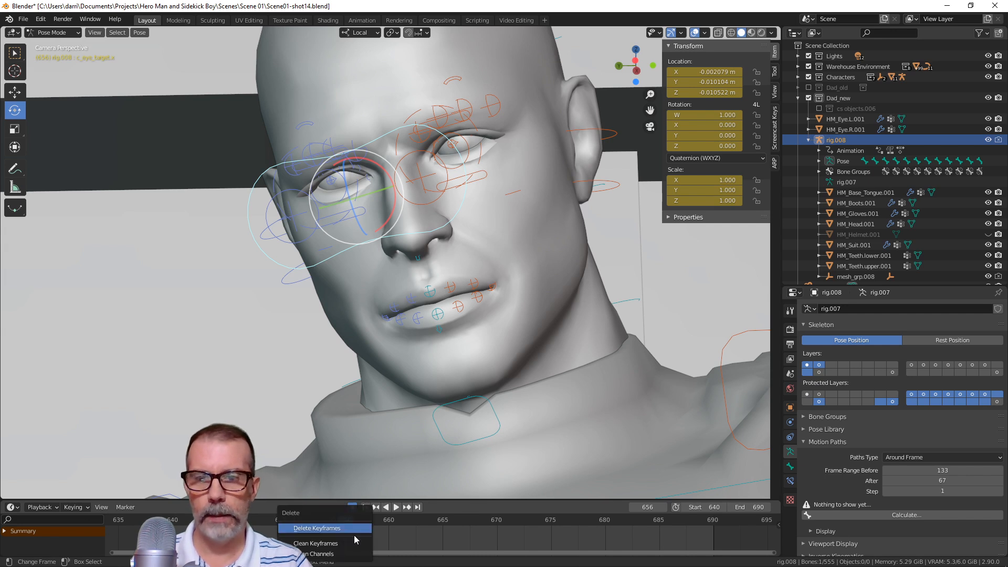
left_click(350, 526)
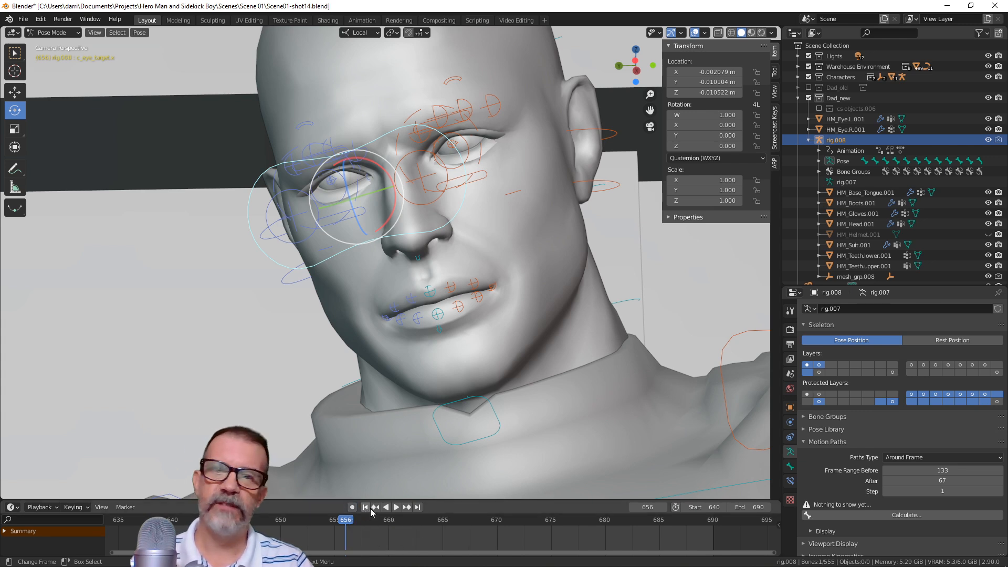
key("space")
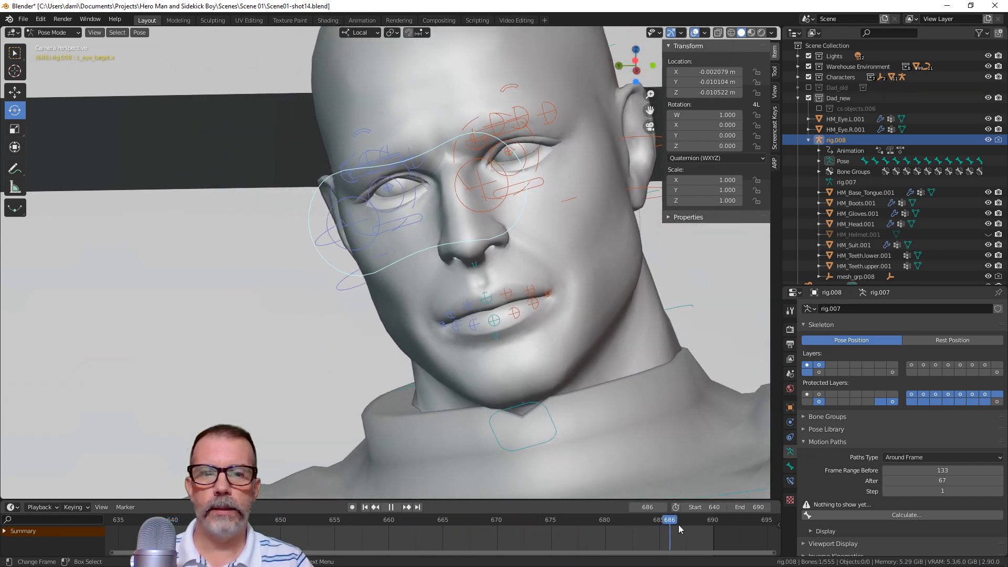
key("space")
left_click(466, 526)
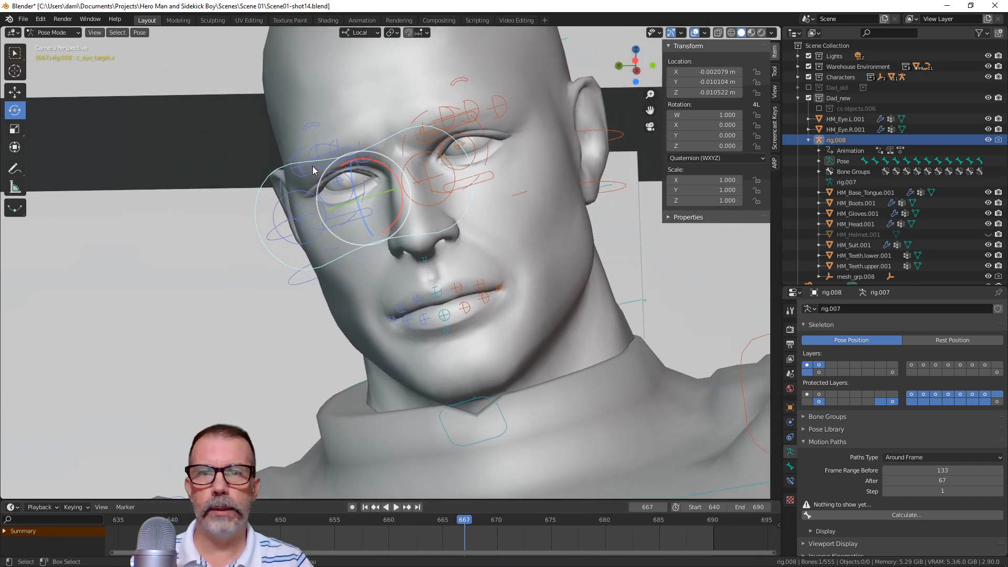
Select both upper eyelid controls and insert a Location keyframe for them at frame 640
left_click(328, 161)
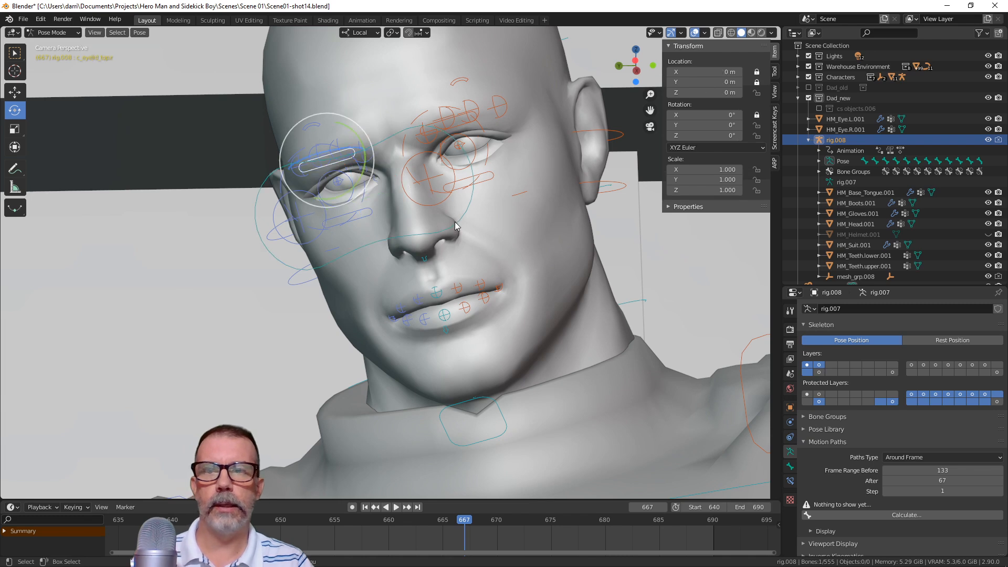
left_click(463, 127, "shift")
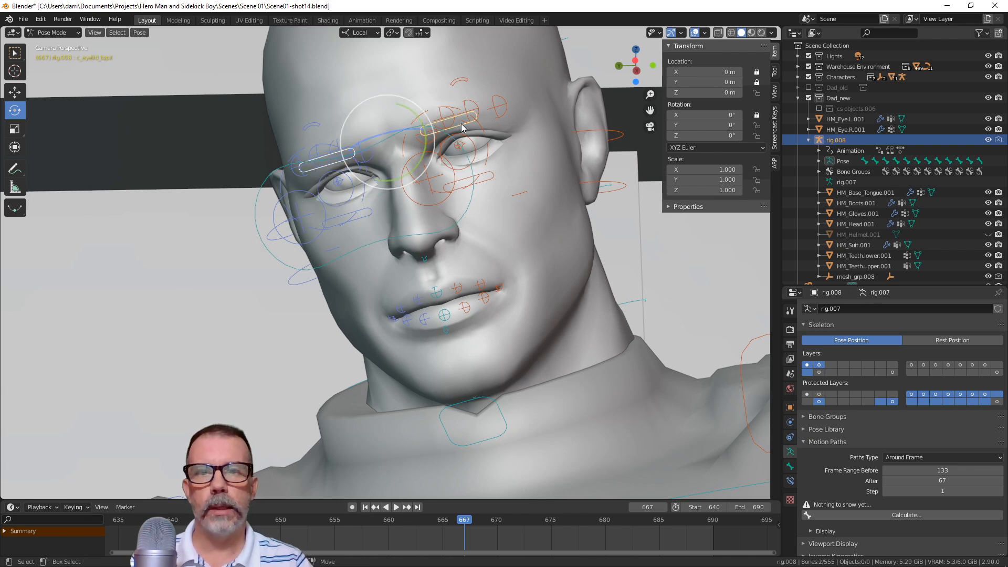
left_click(366, 507)
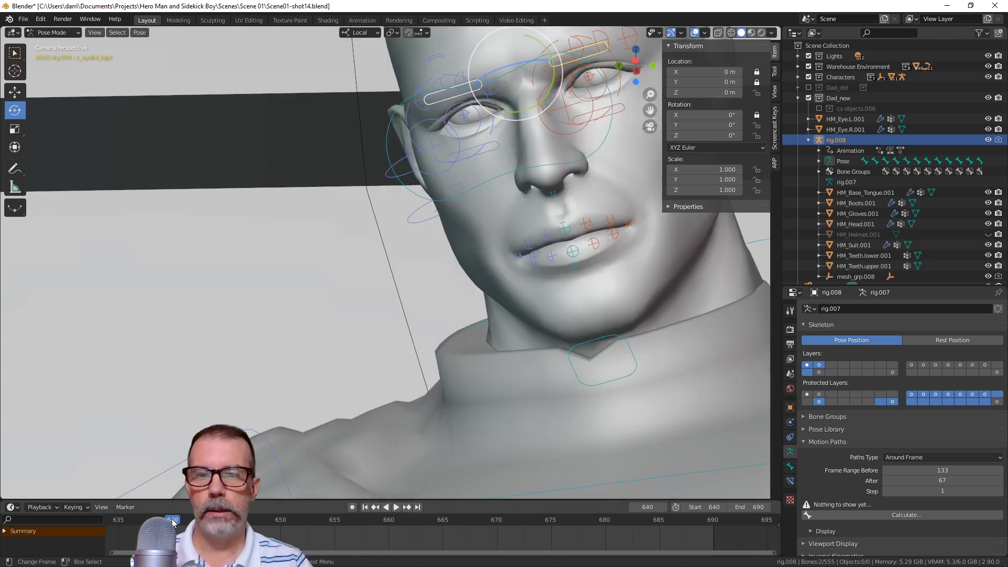
left_click(394, 508)
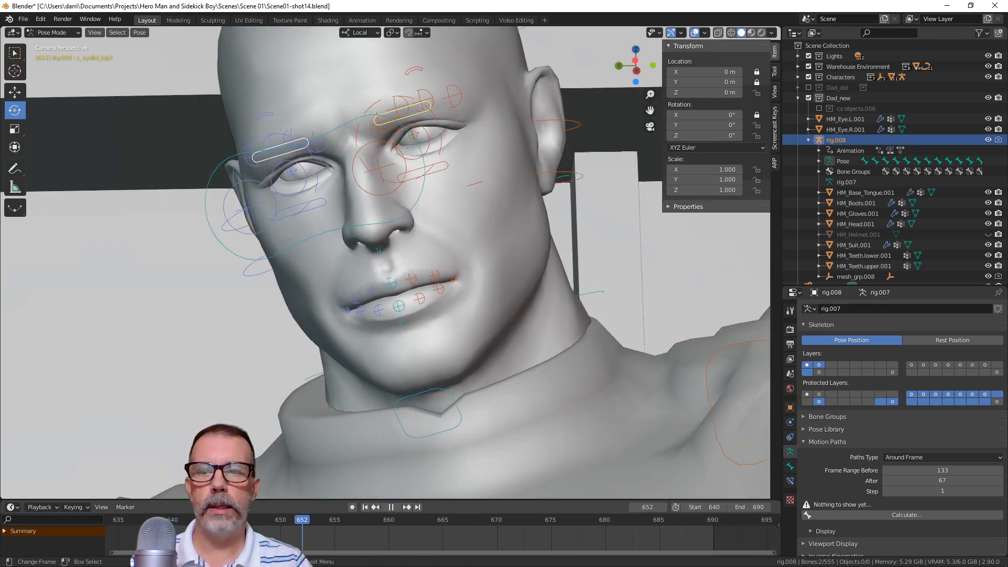
key("Escape")
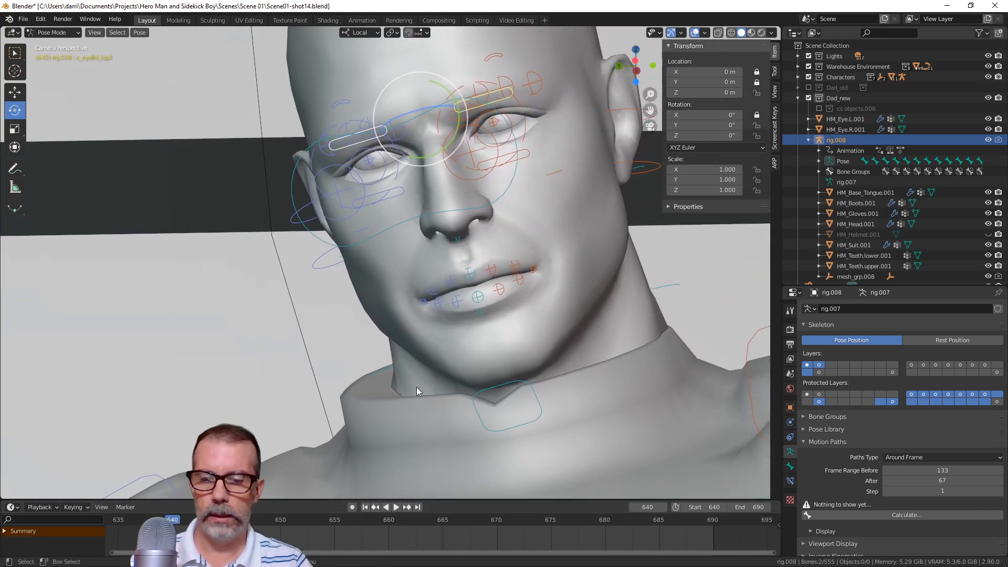
key("i")
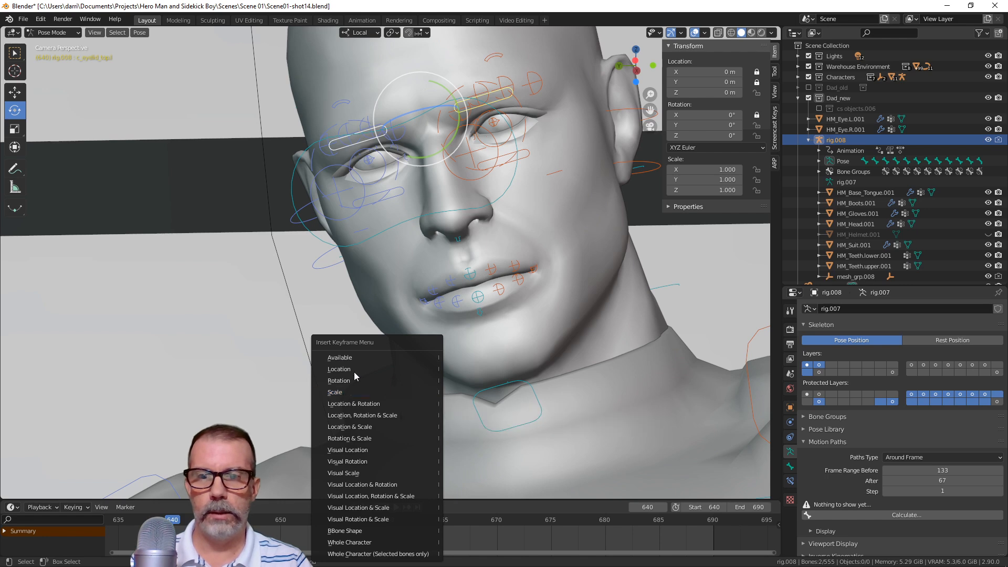
left_click(354, 369)
Play through the shot to time a blink, and duplicate the eyelids' frame 640 keyframe to frame 662
key("space")
mouse_move(352, 521)
left_mouse_down()
mouse_move(463, 519)
mouse_move(356, 530)
left_mouse_up()
key("space")
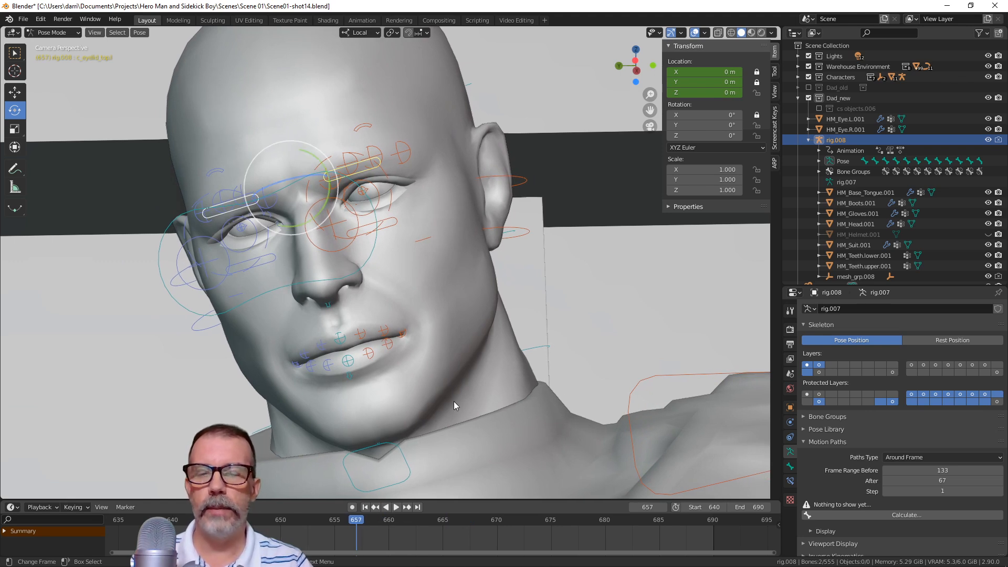
scroll(454, 401, "down", 5)
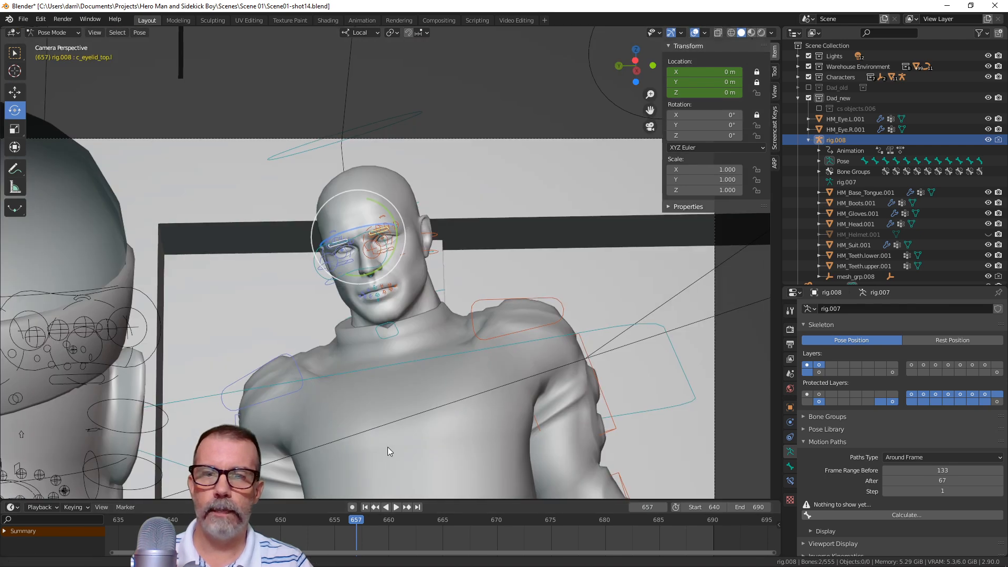
middle_click_drag(387, 447, 474, 340, "shift")
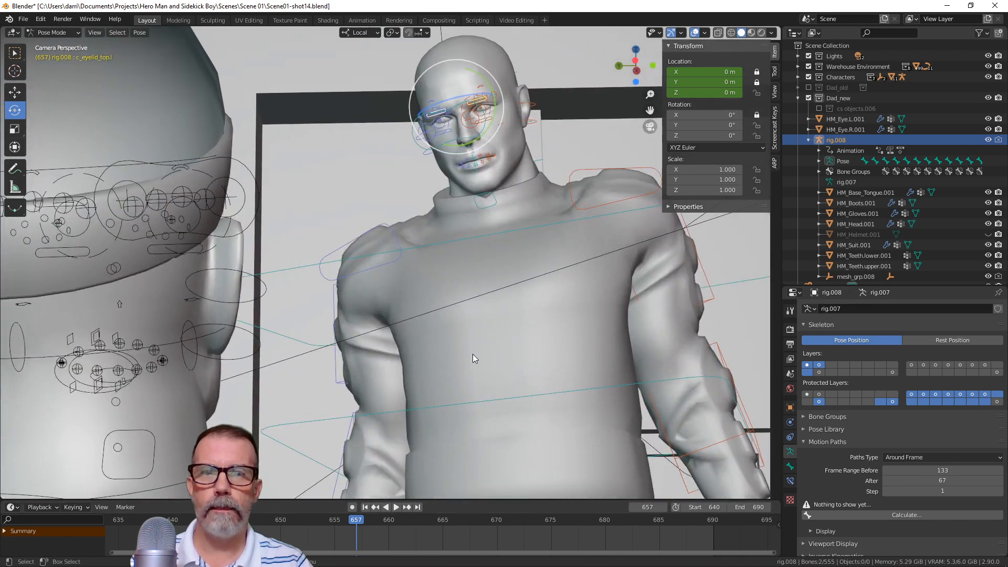
left_click(386, 507)
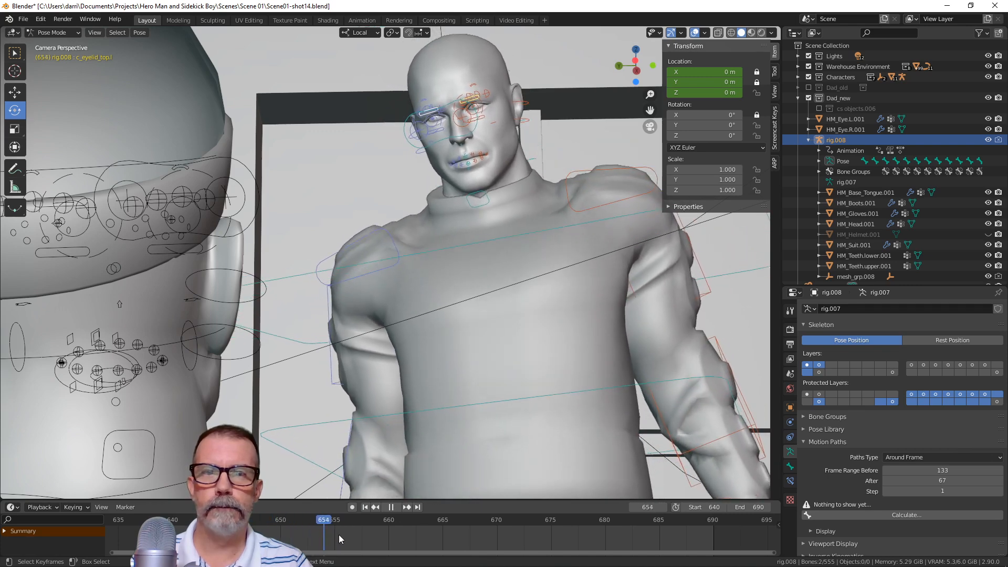
left_click_drag(397, 537, 405, 536)
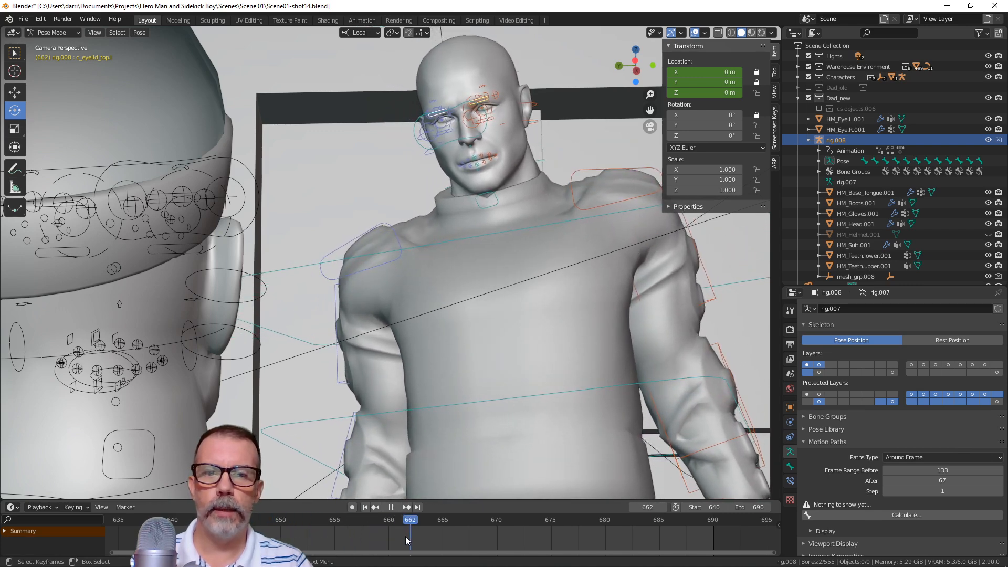
key("space")
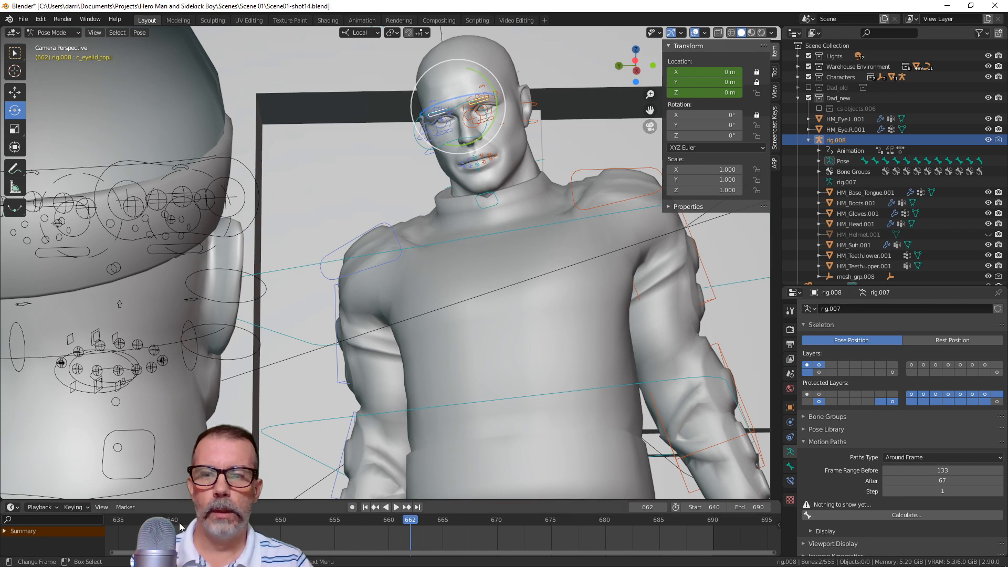
key("g")
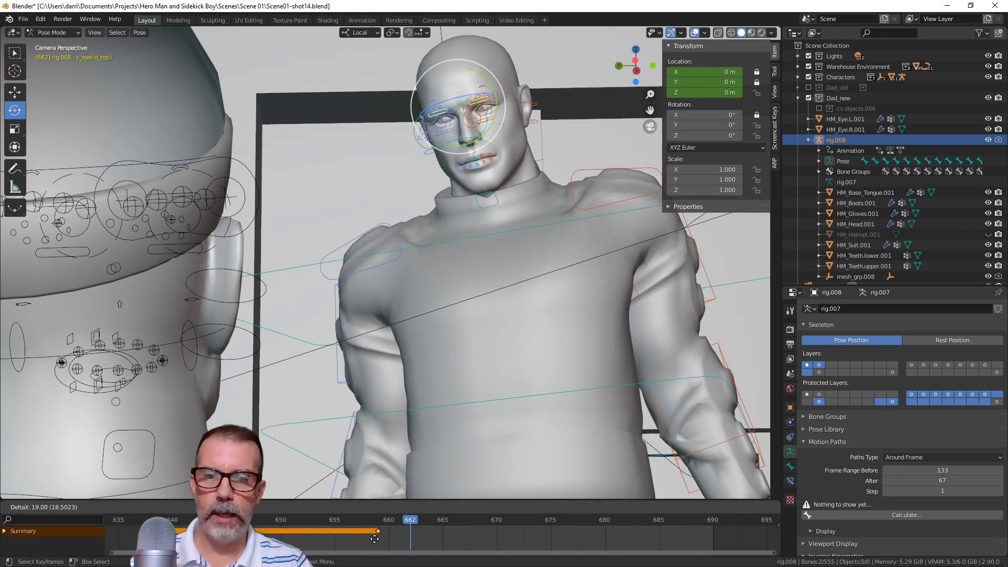
left_click(410, 542)
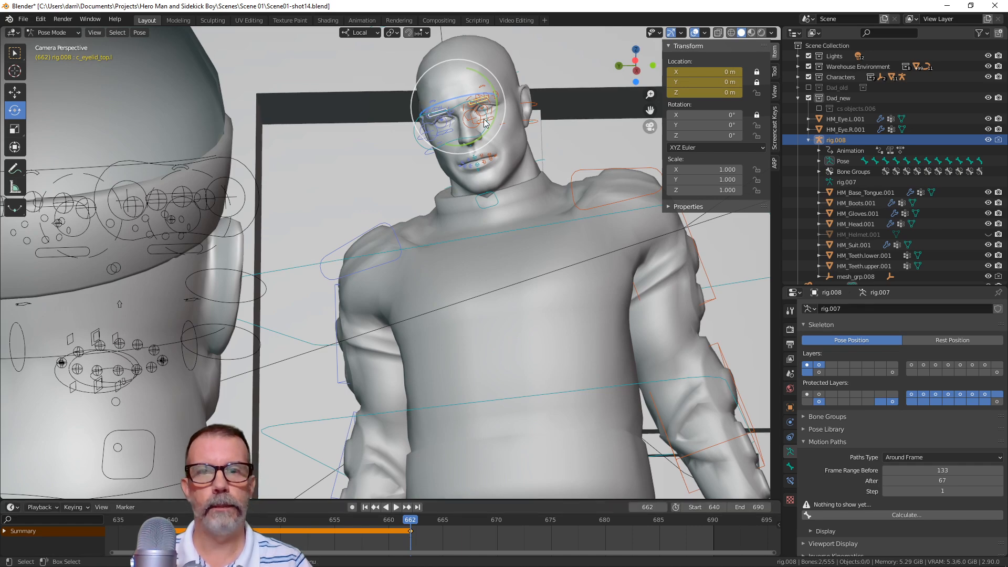
Frame Dad_new's eyes closely and activate the Move tool for the two upper eyelid controls
key("KP_Decimal")
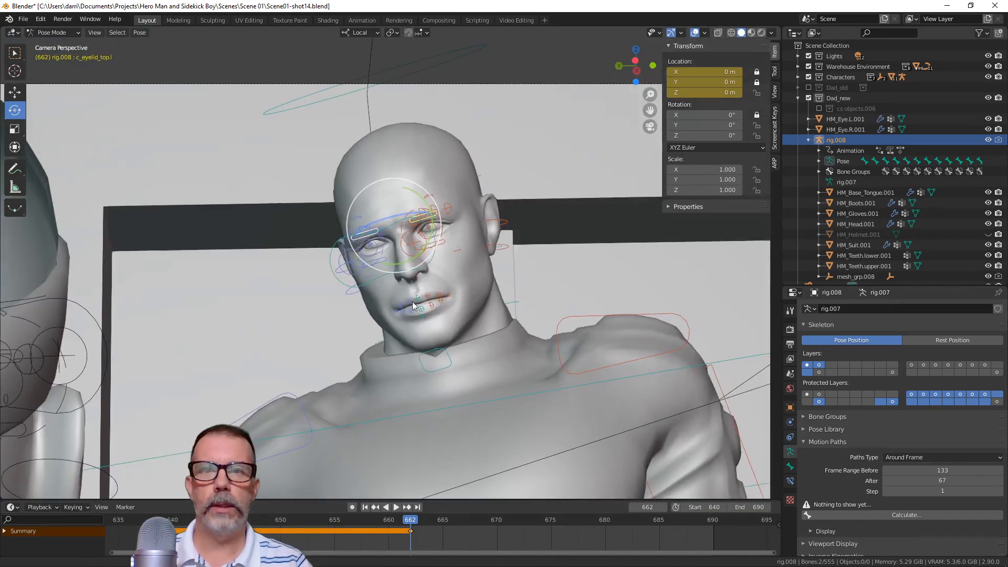
middle_click_drag(444, 269, 420, 355)
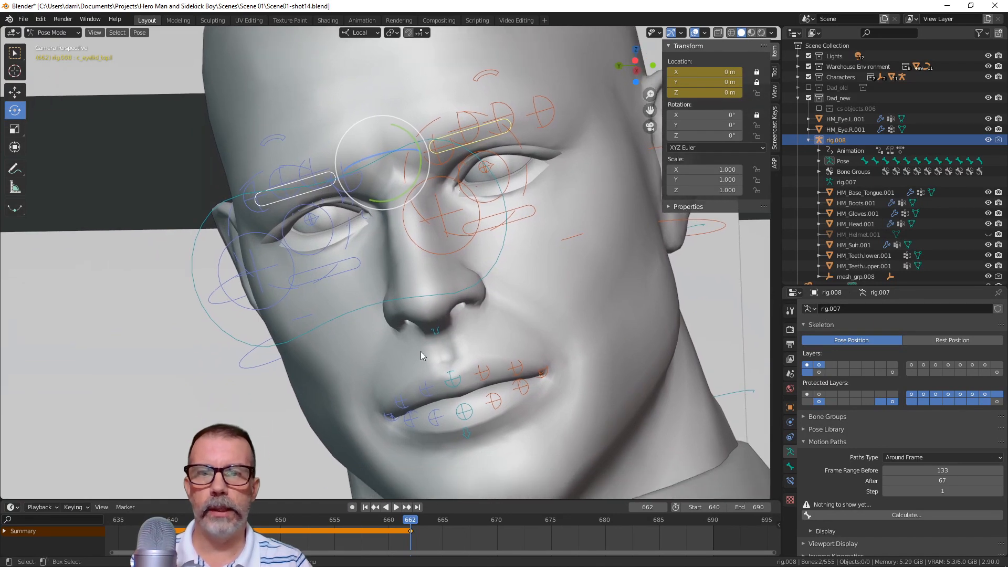
left_click(14, 94)
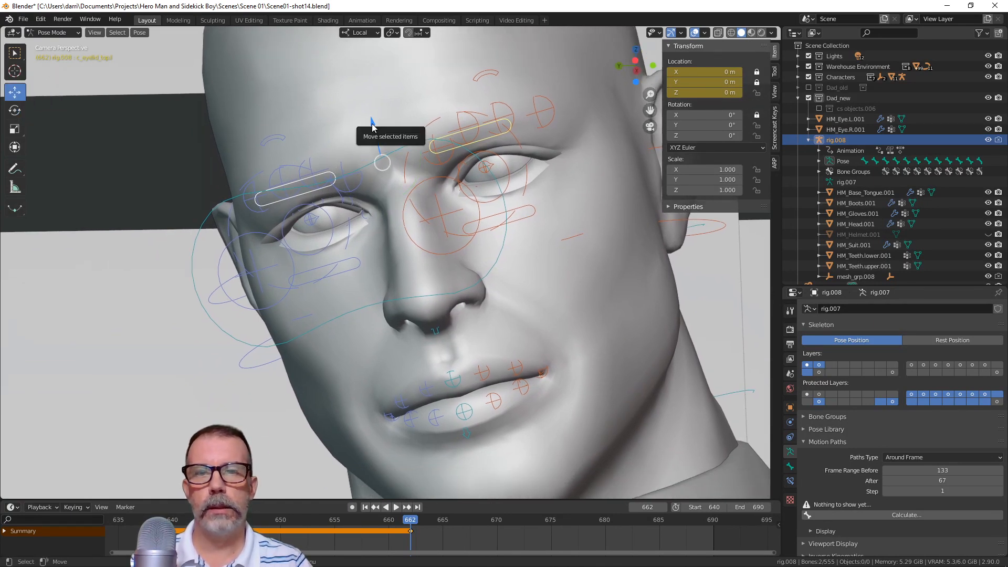
key("ctrl+Tab")
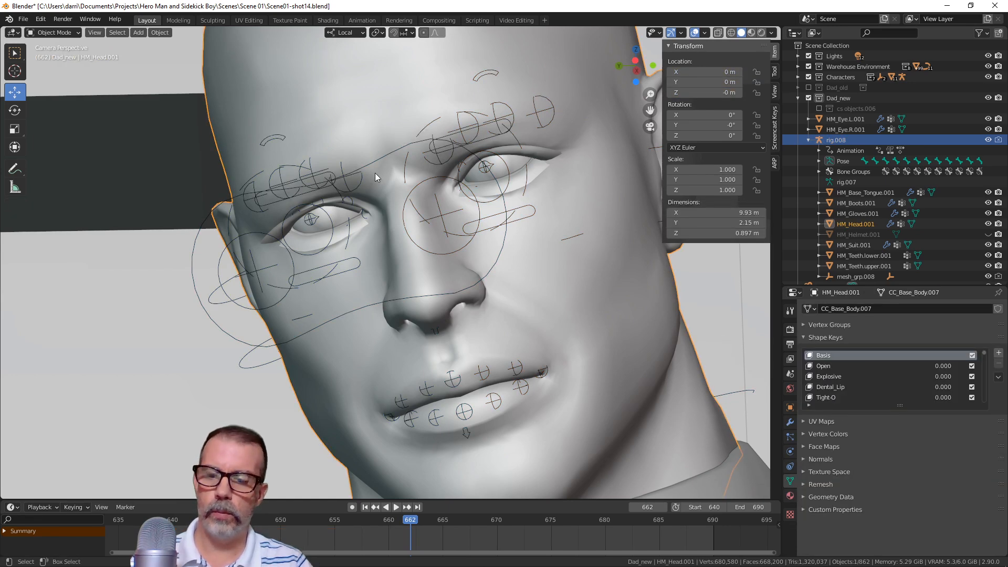
left_click(312, 196)
key("ctrl+Tab")
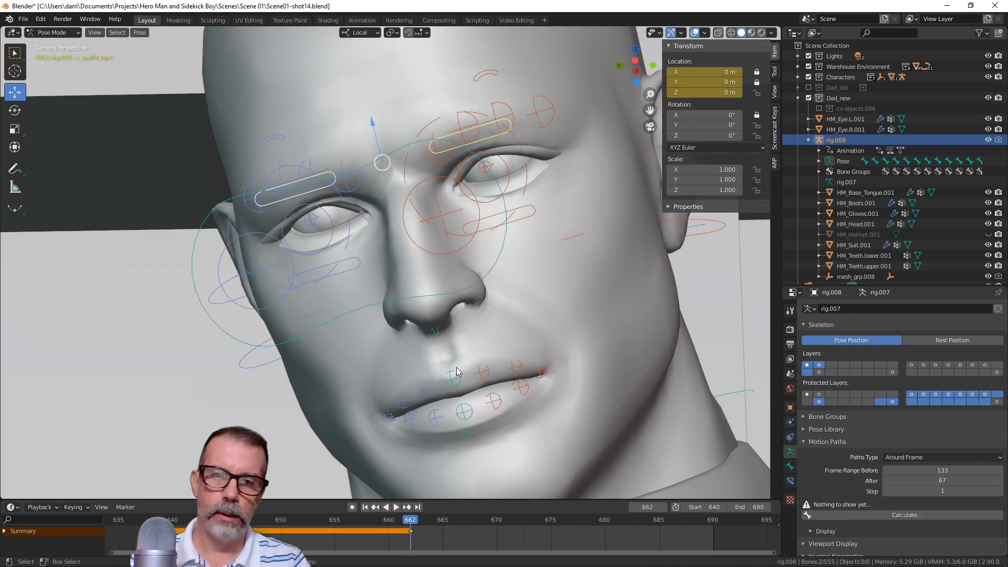
At frame 663, lower both upper eyelids to a local Z of about -0.00987 m and insert a Location keyframe
key("Right")
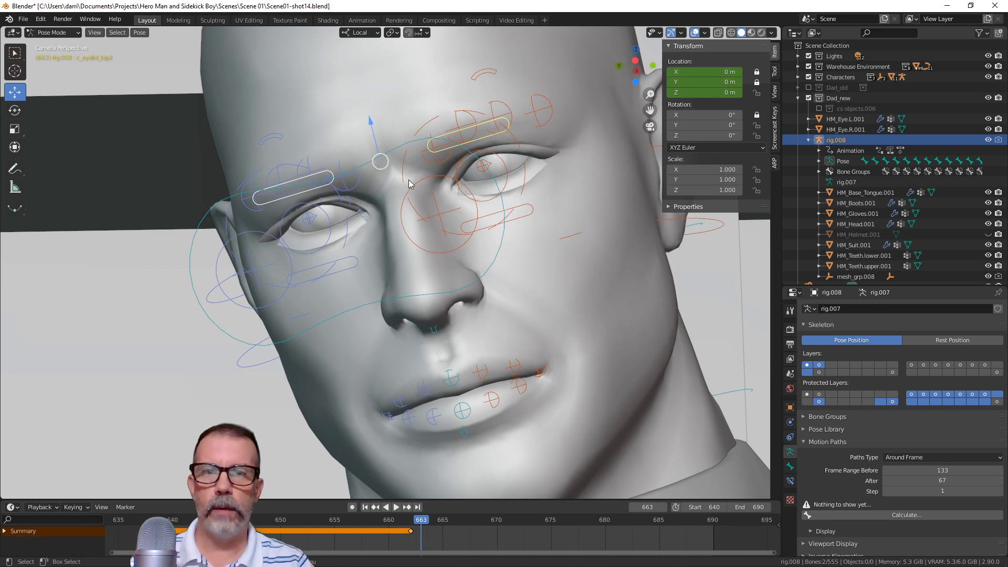
left_click_drag(371, 122, 378, 151)
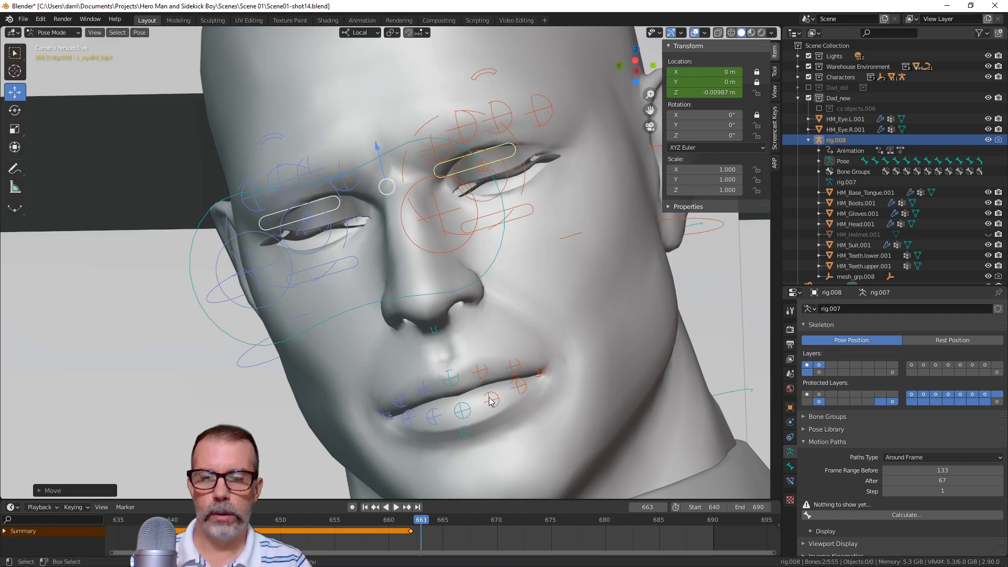
key("i")
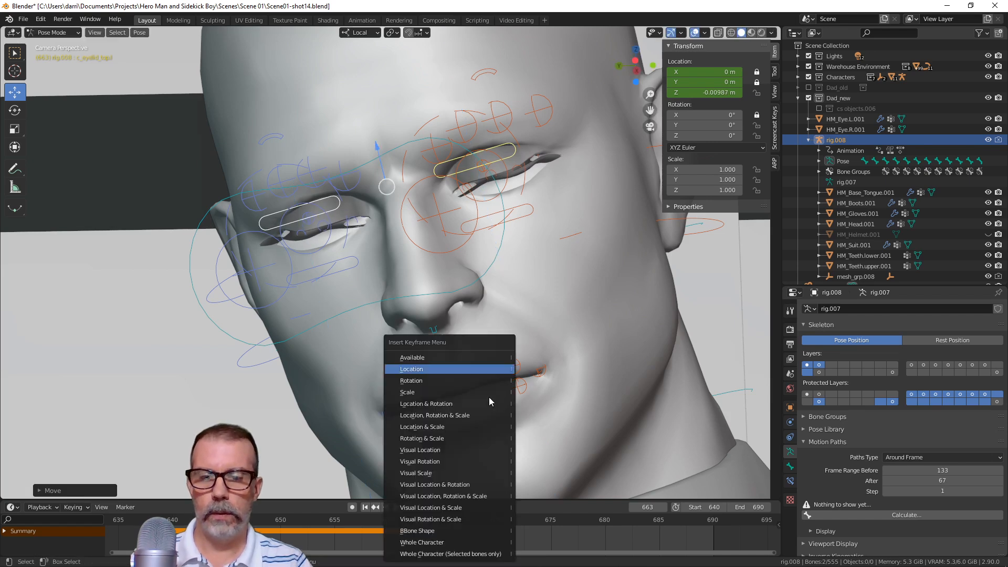
left_click(458, 369)
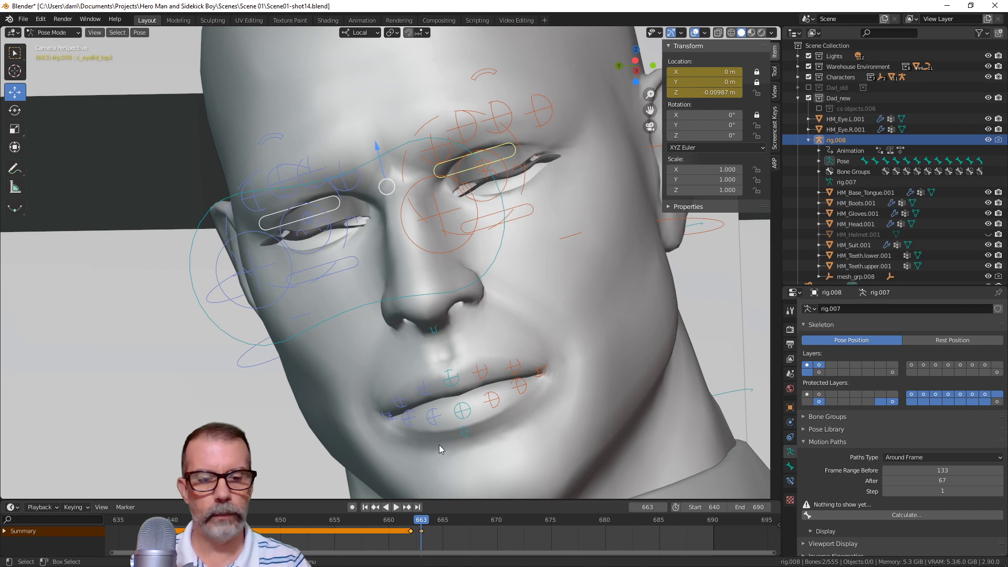
Hold the lowered eyelids by duplicating their frame 663 keyframe to frame 665
key("Right")
key("Right")
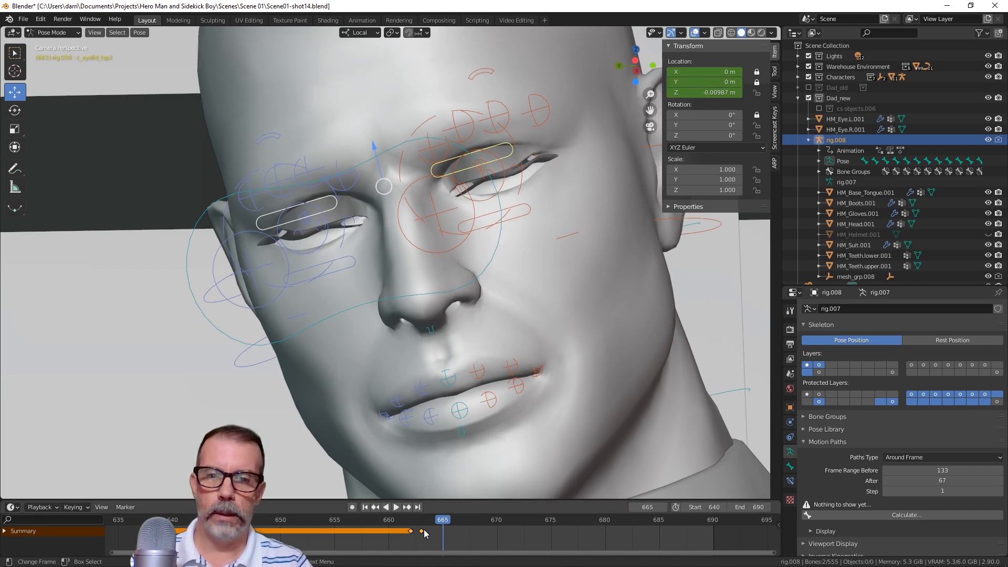
left_click(434, 546)
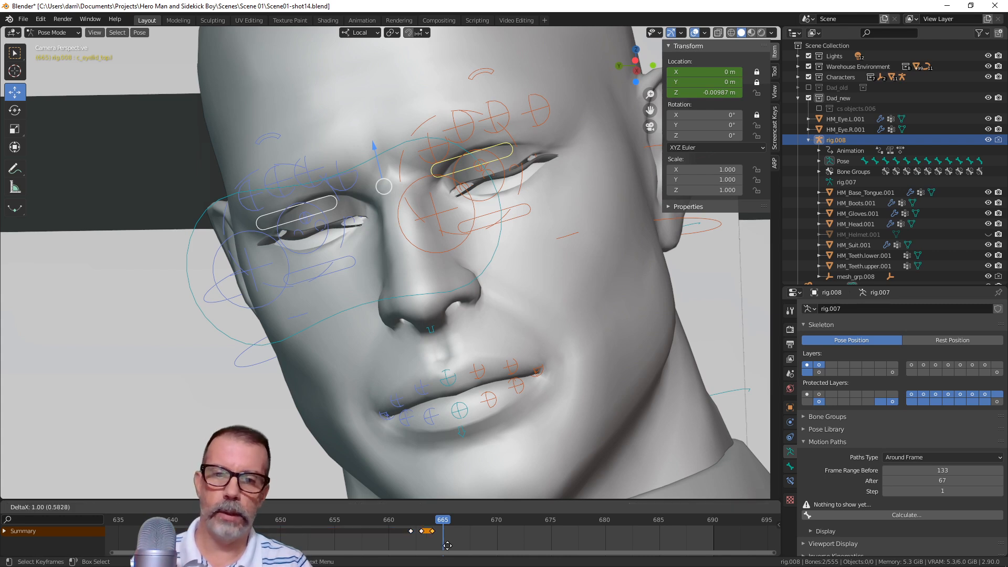
key("i")
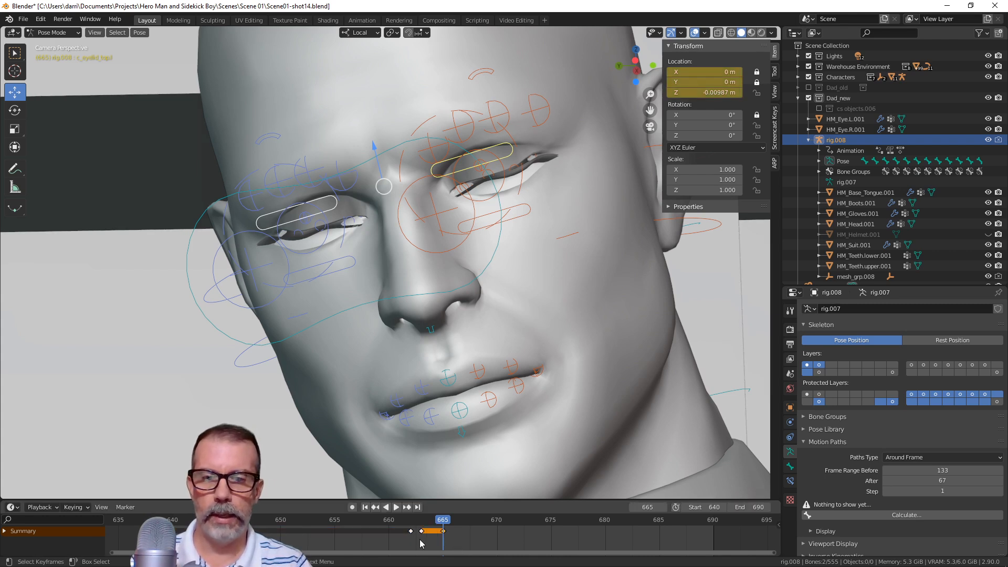
Reopen the eyelids after the blink by duplicating their frame 662 keyframe to frame 666
left_click(411, 531)
key("Right")
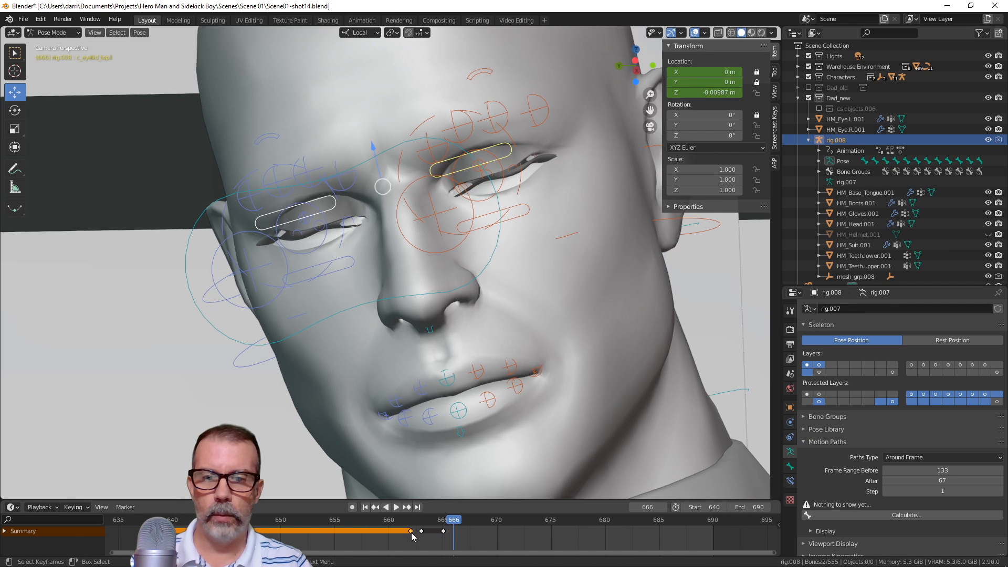
left_click_drag(410, 534, 456, 536)
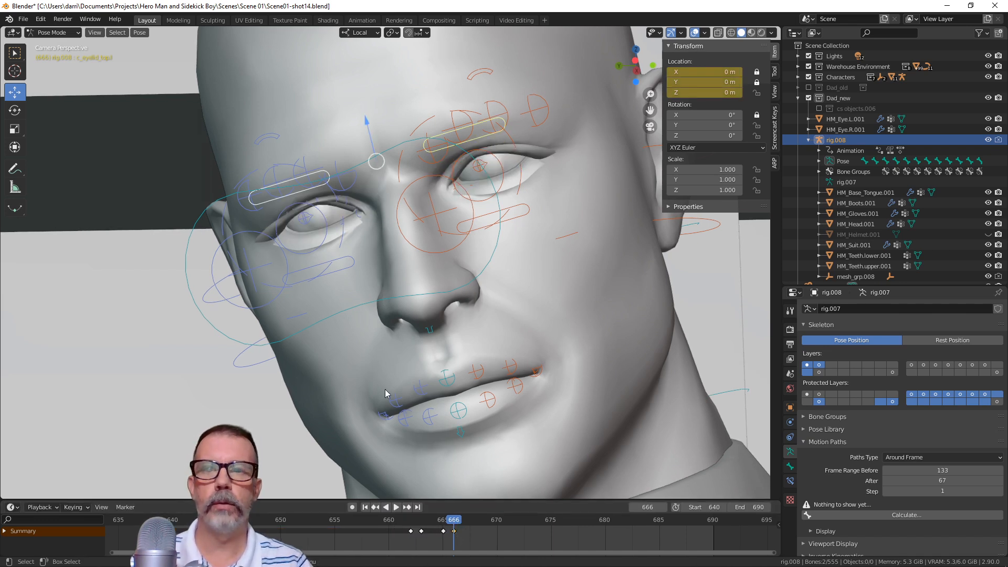
Play through the shot to review the timing of the blink
key("space")
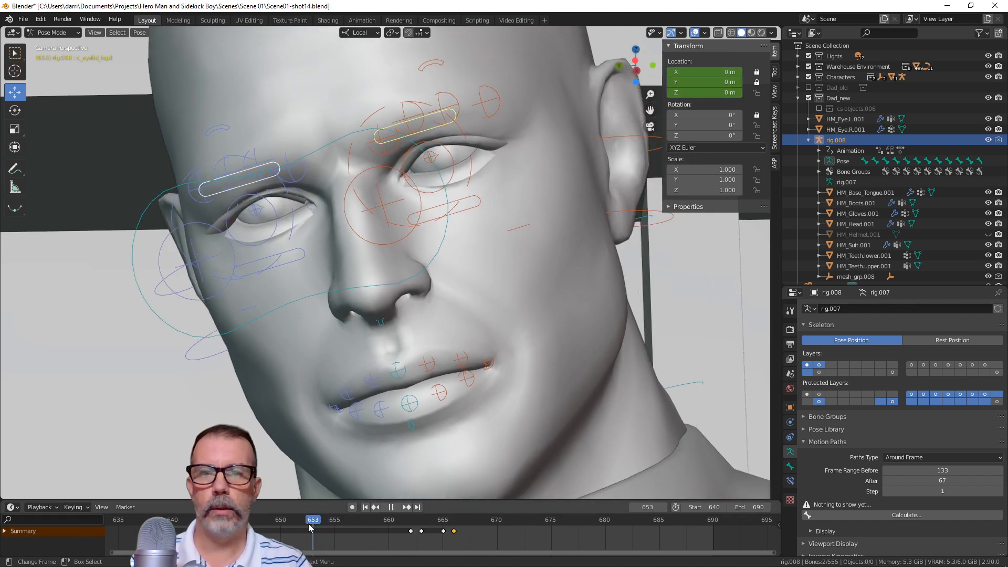
key("space")
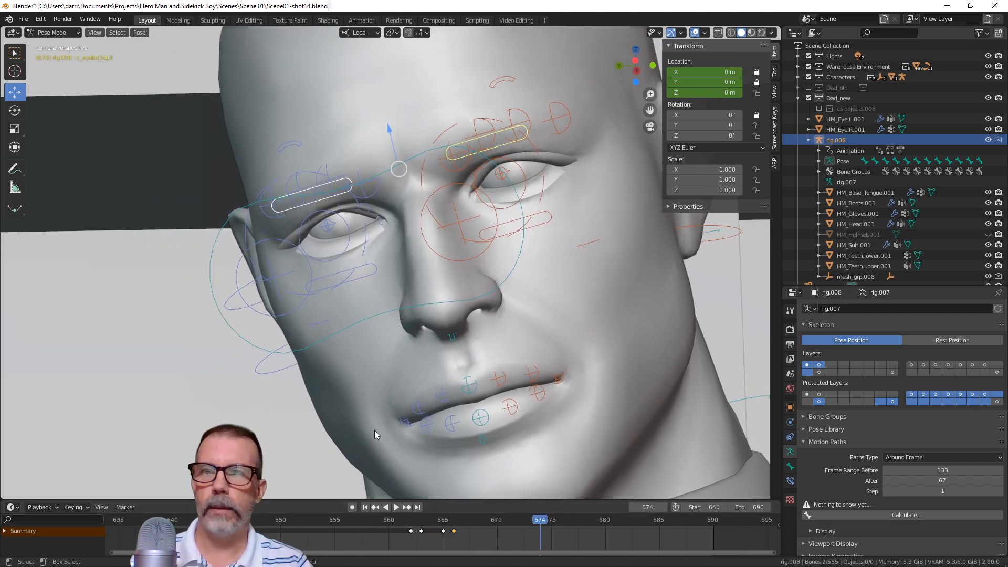
key("space")
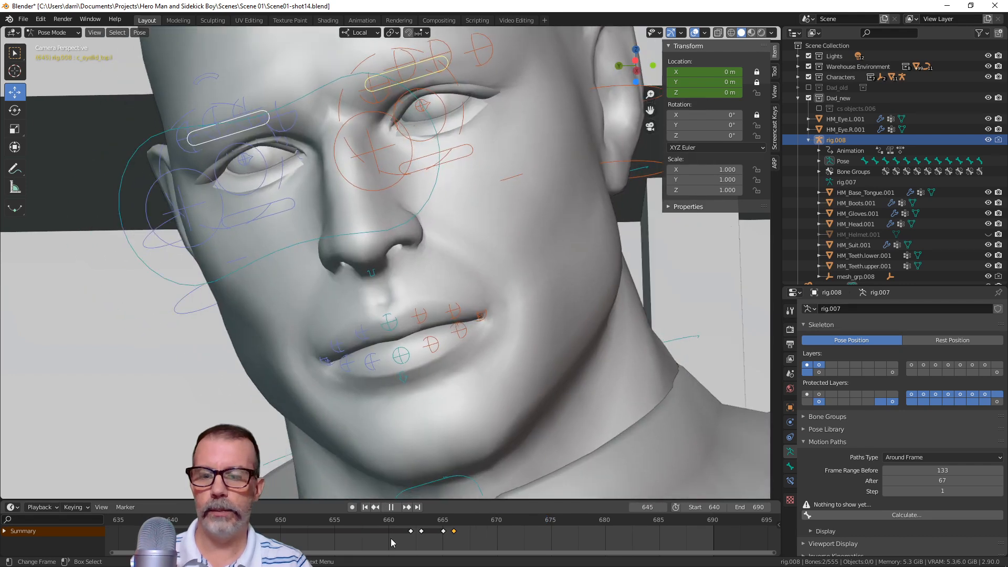
key("space")
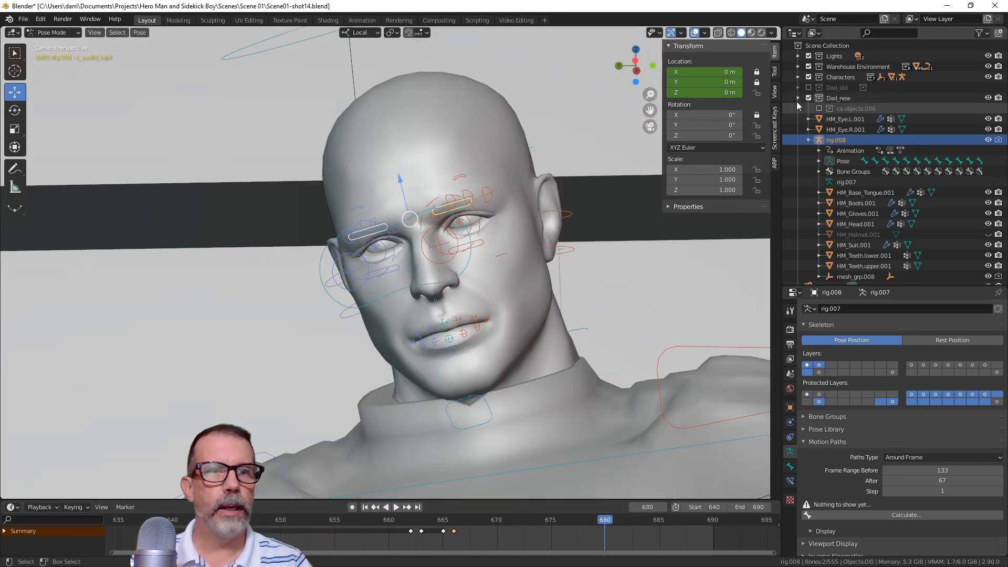
Exclude the Warehouse Environment collection and replay the shot from frame 640 several times to check the blink
left_click(809, 66)
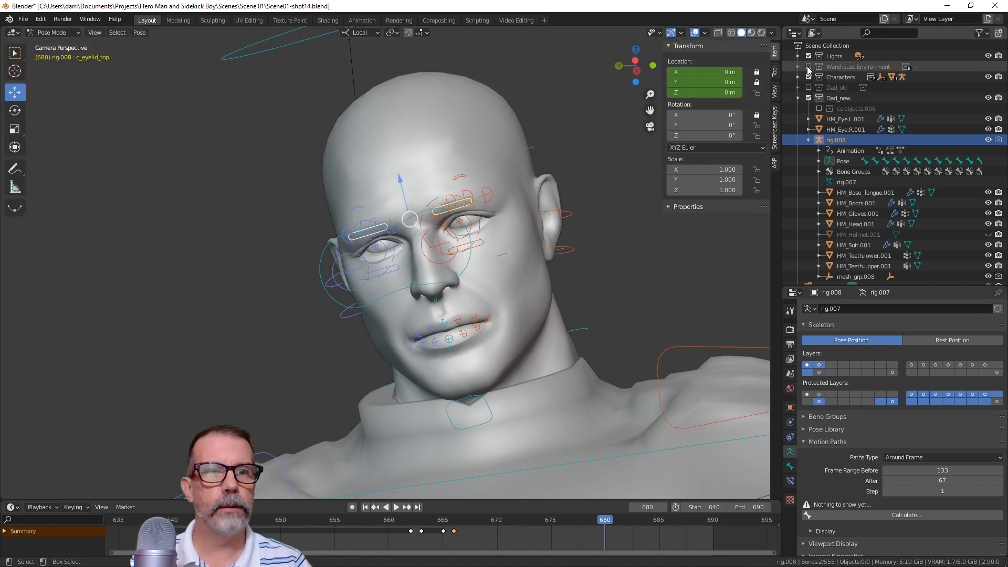
middle_click_drag(446, 370, 418, 350)
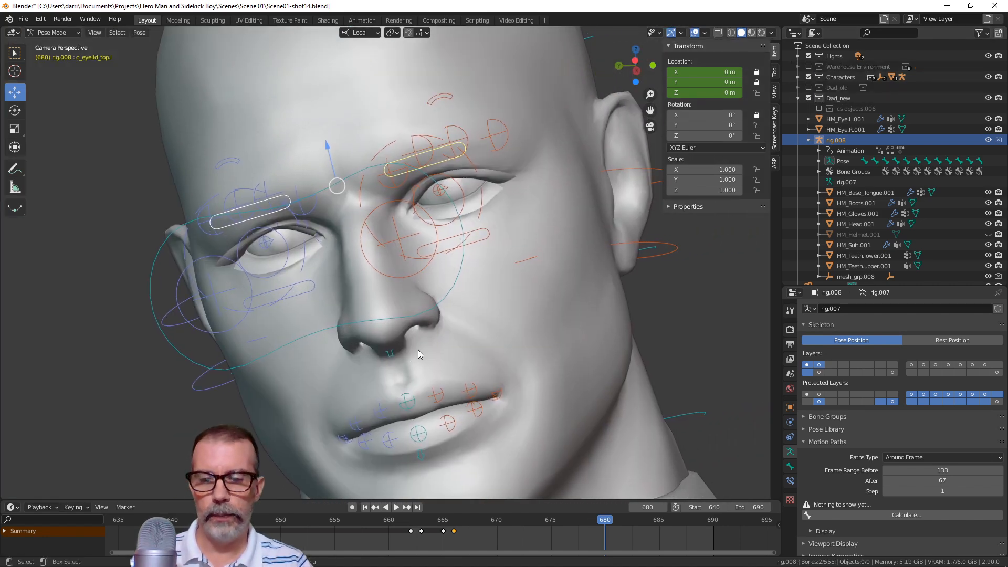
left_click(366, 508)
key("space")
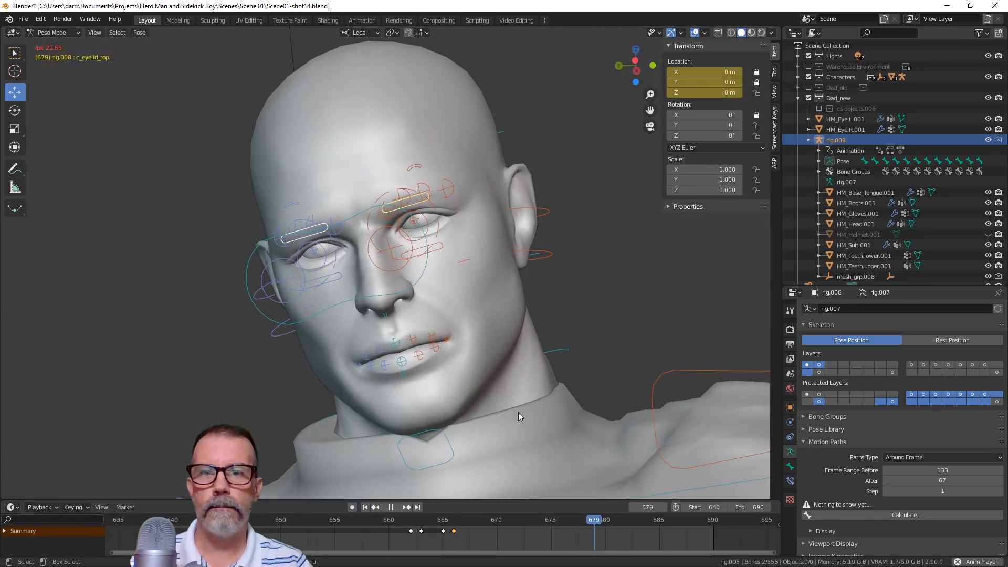
key("space")
left_click(366, 507)
key("space")
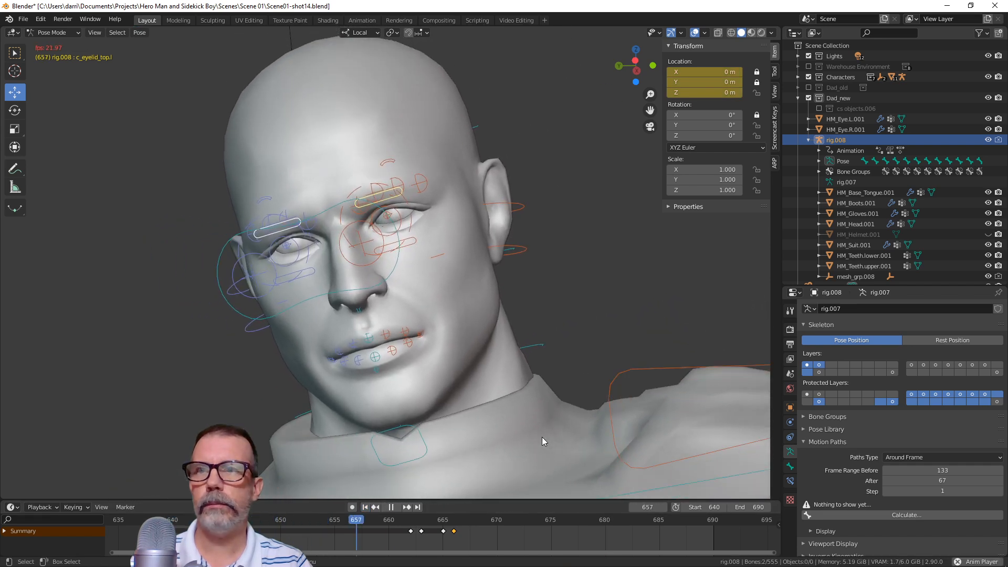
key("space")
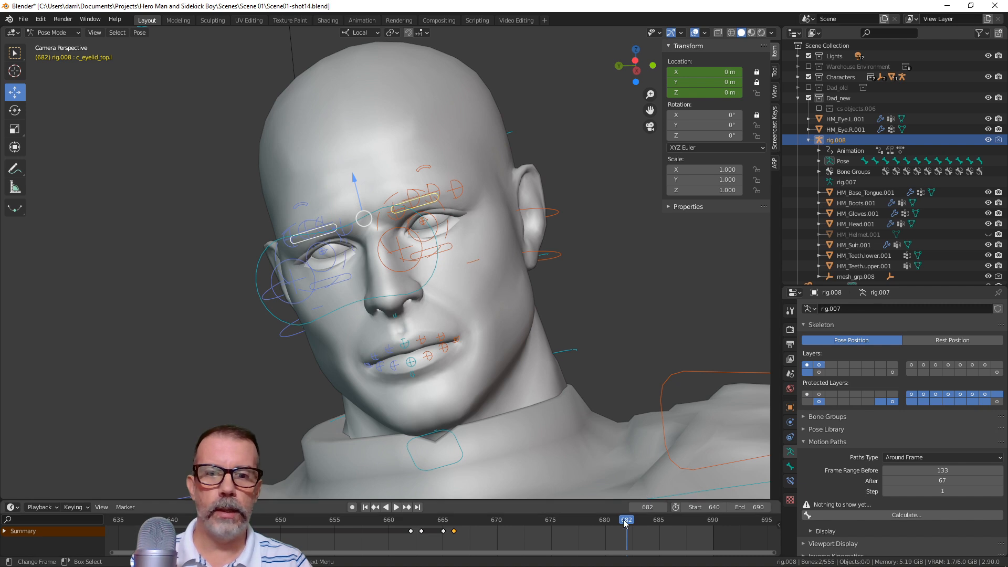
left_click(268, 529)
key("space")
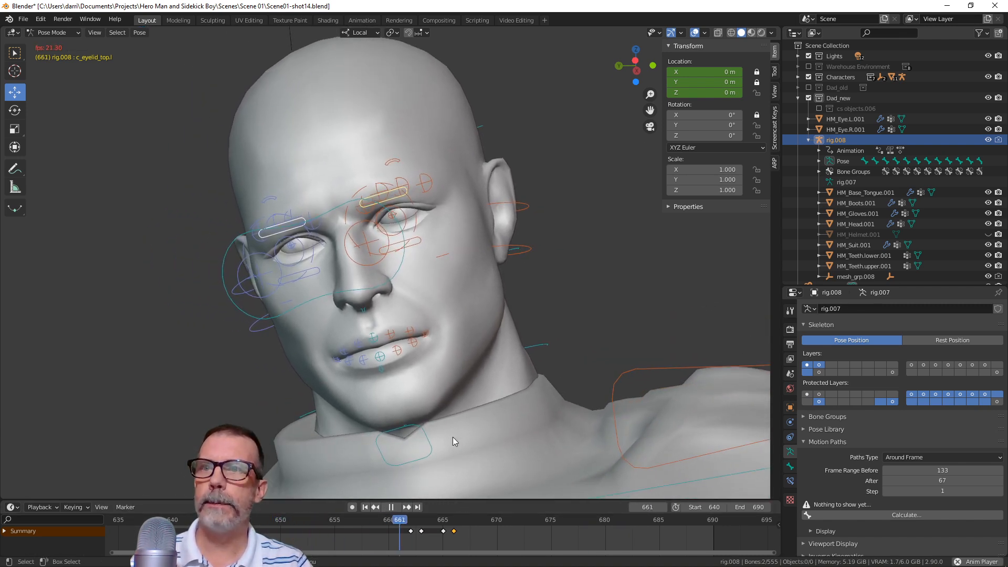
key("space")
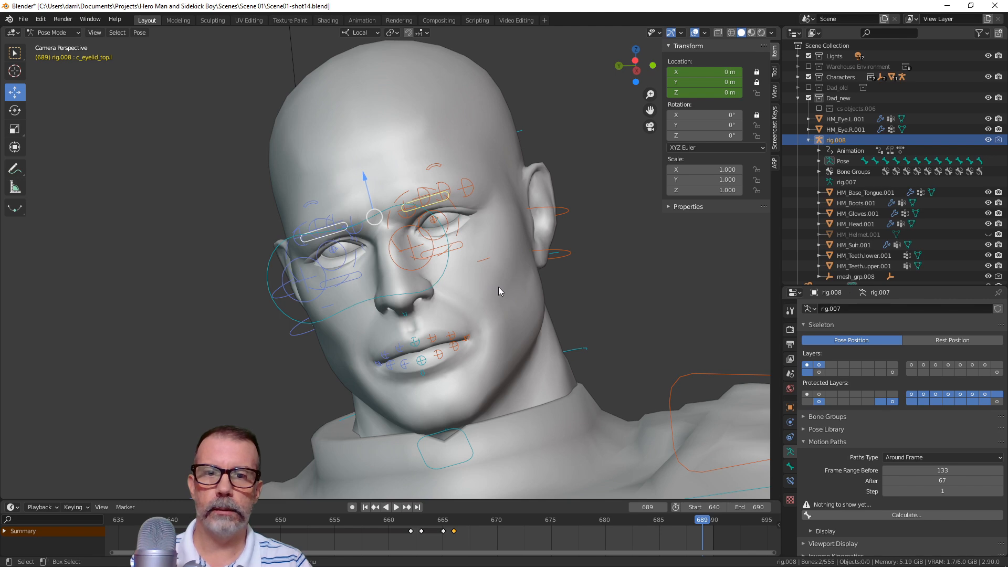
Filter the outliner for "helmet" and unhide HM_Helmet.001 on Dad_new
scroll(499, 287, "down", 6)
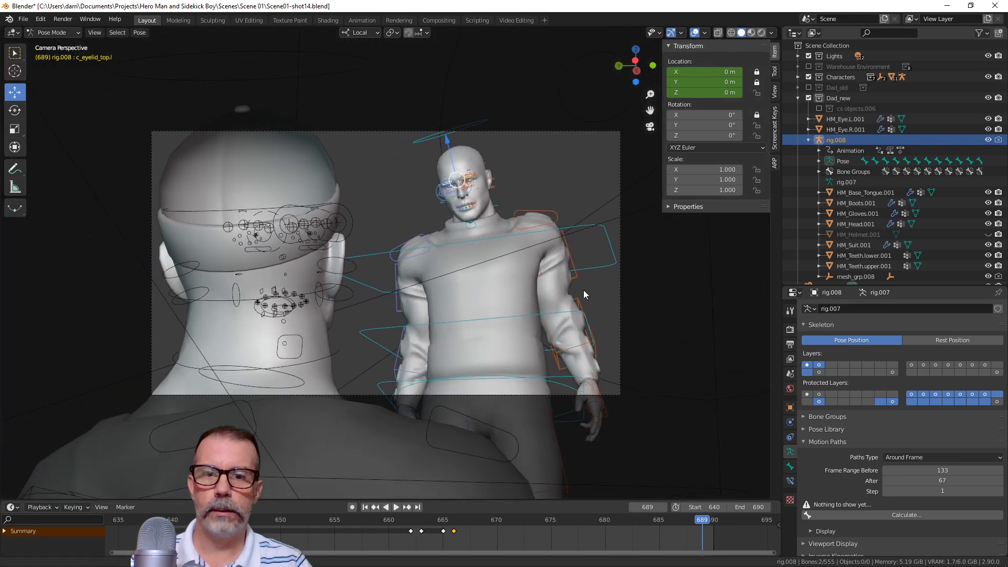
middle_click_drag(584, 290, 551, 295, "shift")
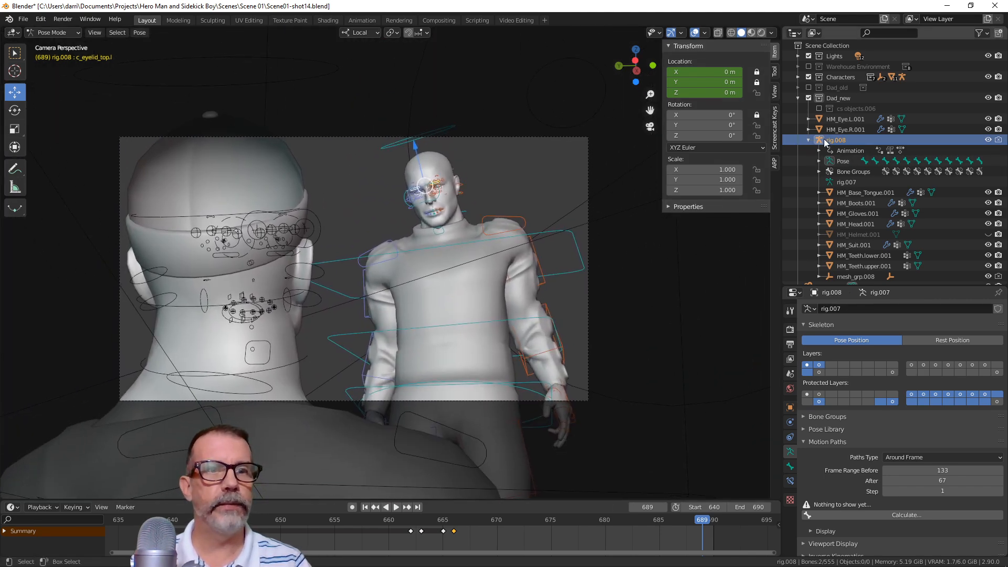
left_click(808, 140)
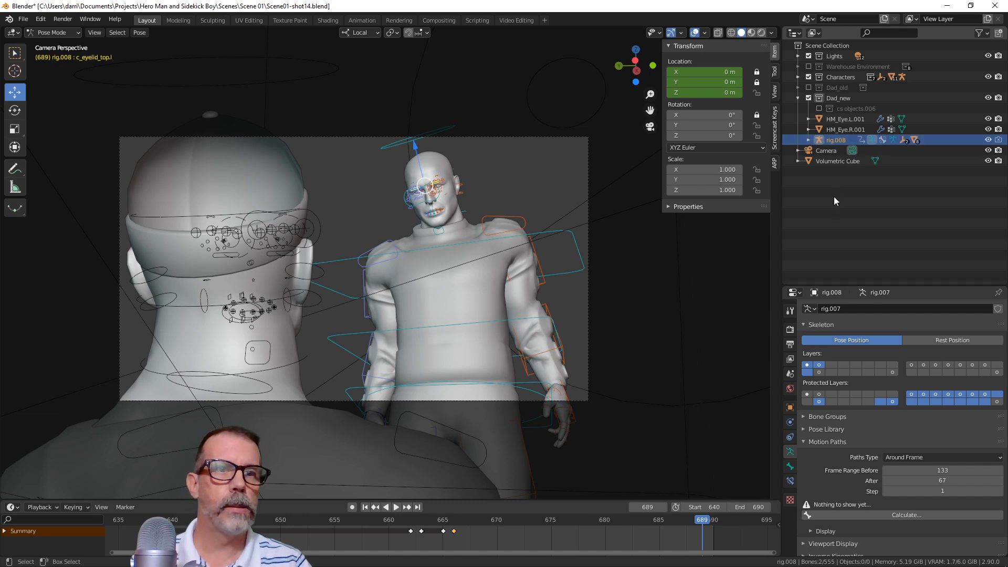
left_click(886, 33)
type("helmet")
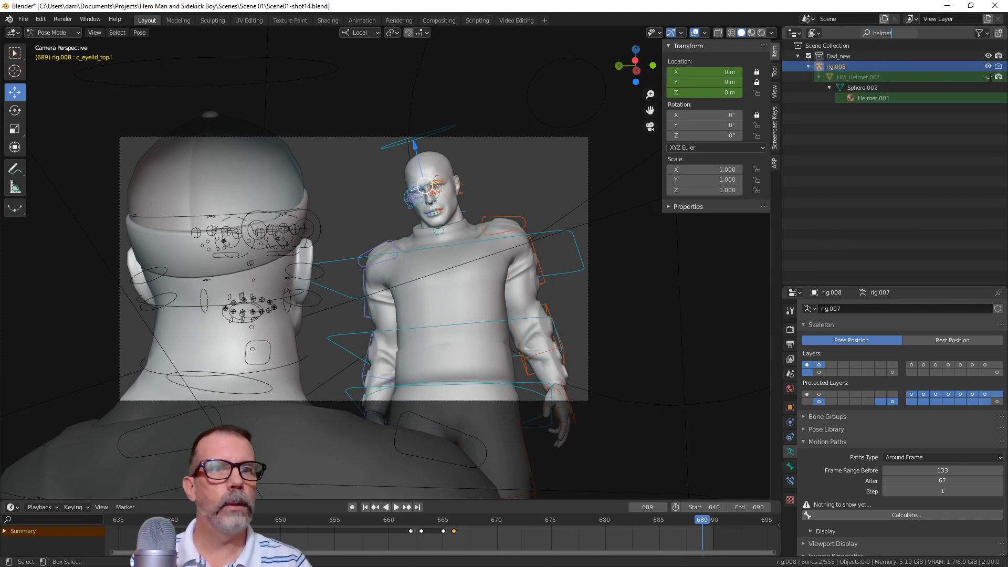
key("Return")
left_click(988, 77)
scroll(537, 284, "up", 3)
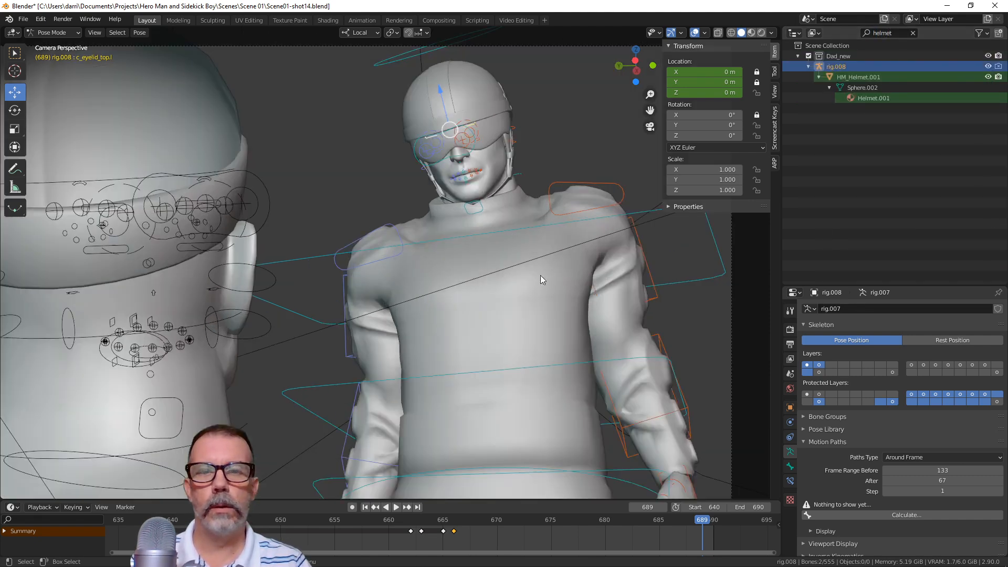
scroll(551, 253, "down", 3)
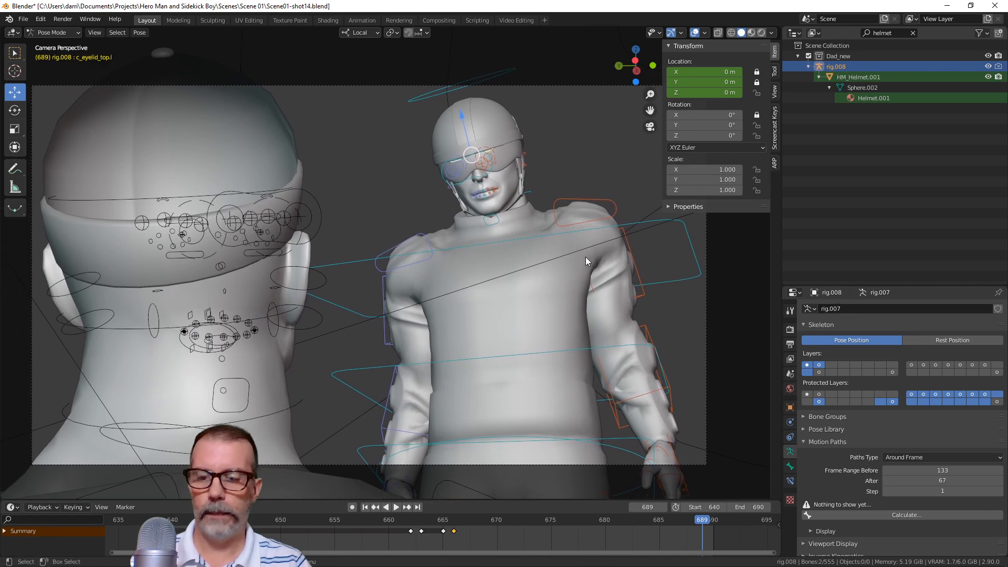
Switch the camera view to Rendered shading, clear the outliner filter, and examine Dad_new's face and helmet visor up close
left_click(762, 33)
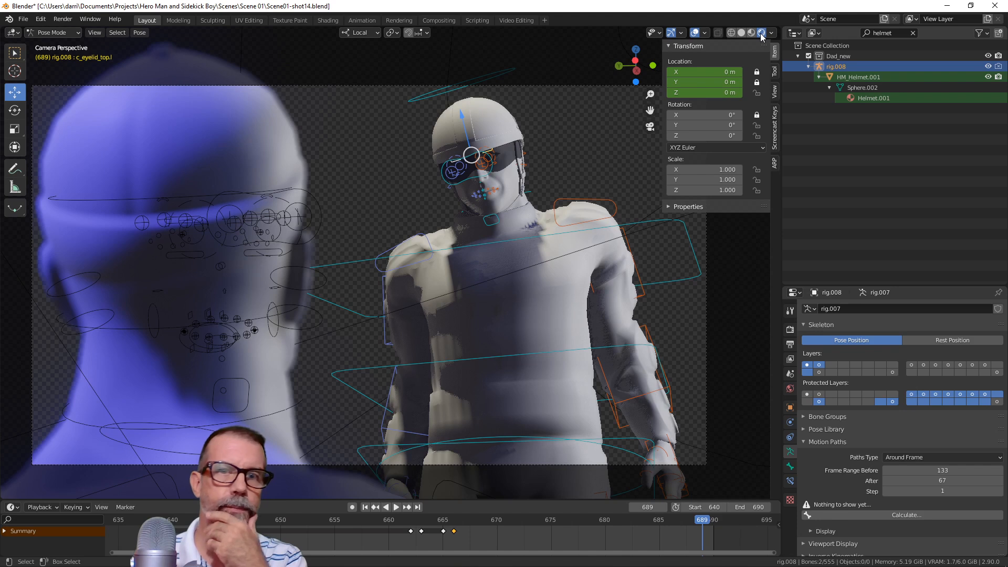
left_click(913, 33)
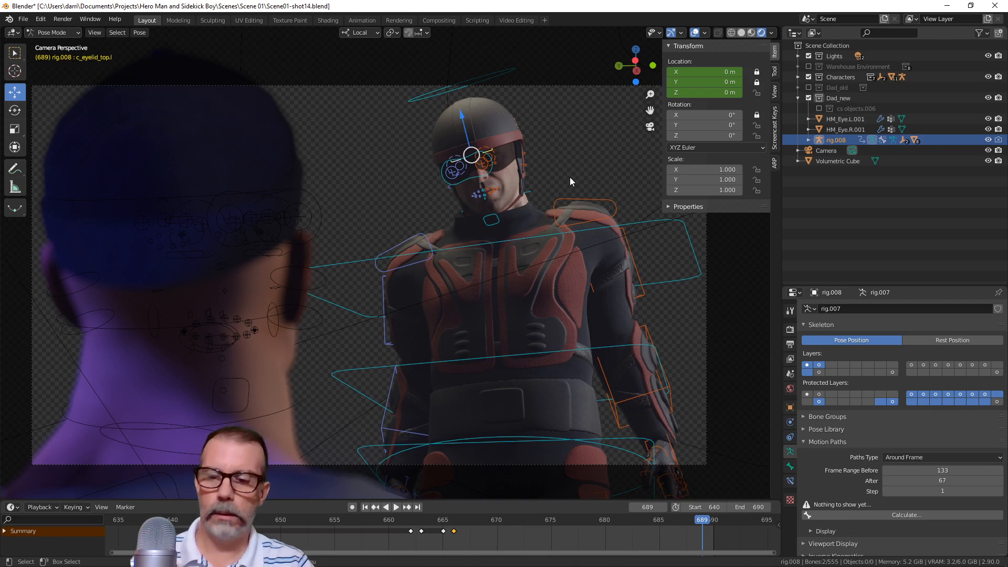
scroll(540, 241, "up", 2)
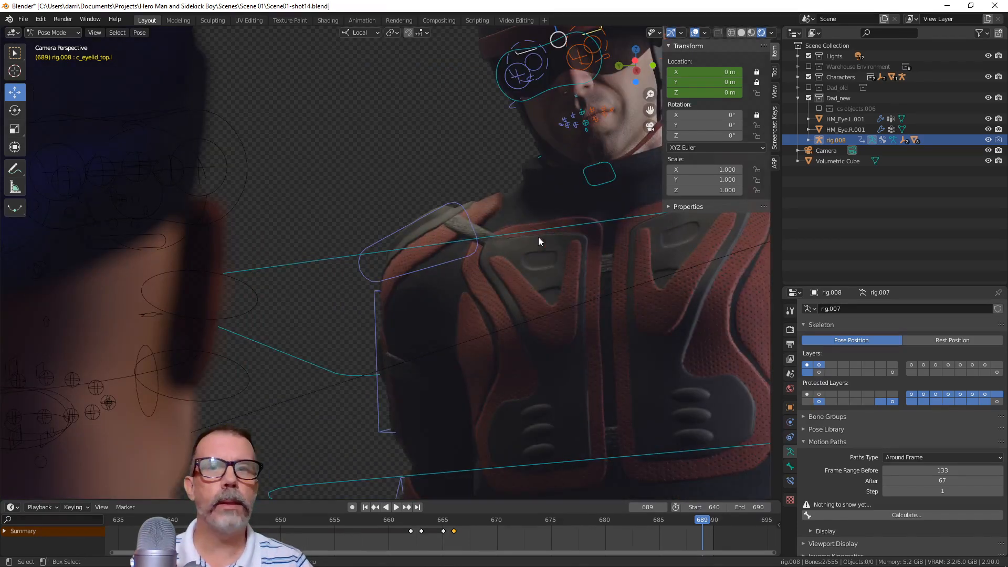
middle_click_drag(540, 240, 506, 270, "shift")
scroll(522, 225, "up", 3)
scroll(523, 225, "up", 1)
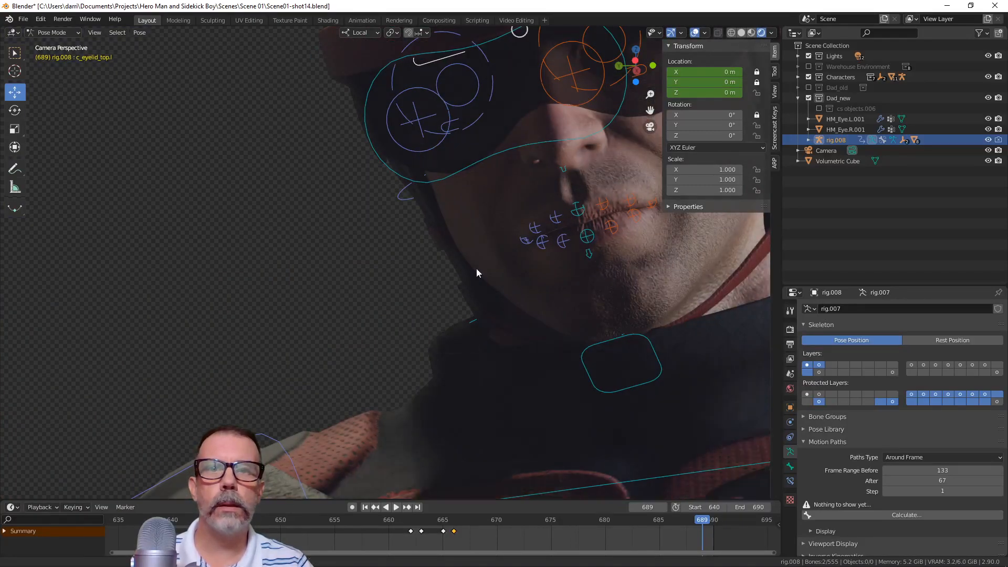
middle_click_drag(515, 235, 436, 298, "shift")
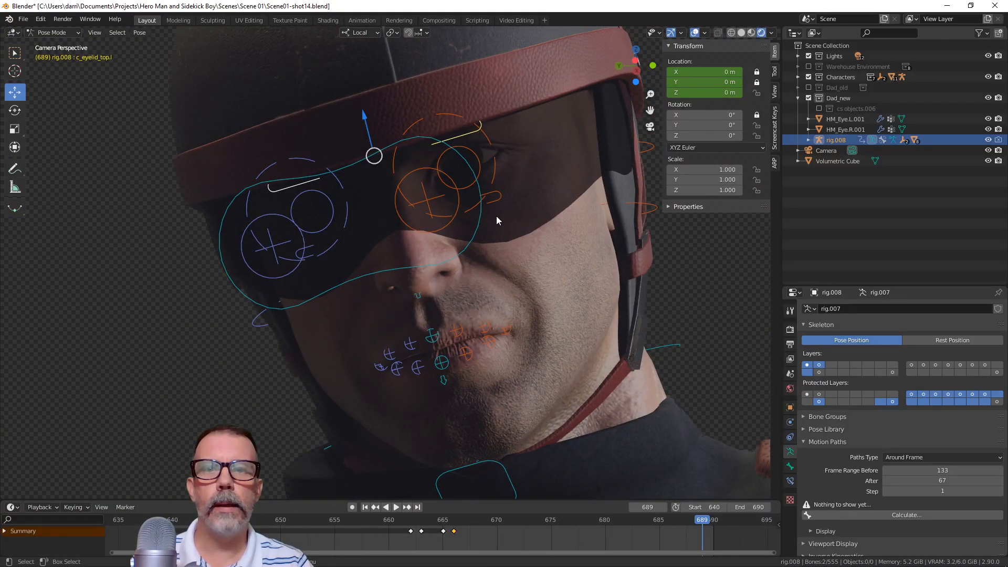
scroll(498, 215, "down", 8)
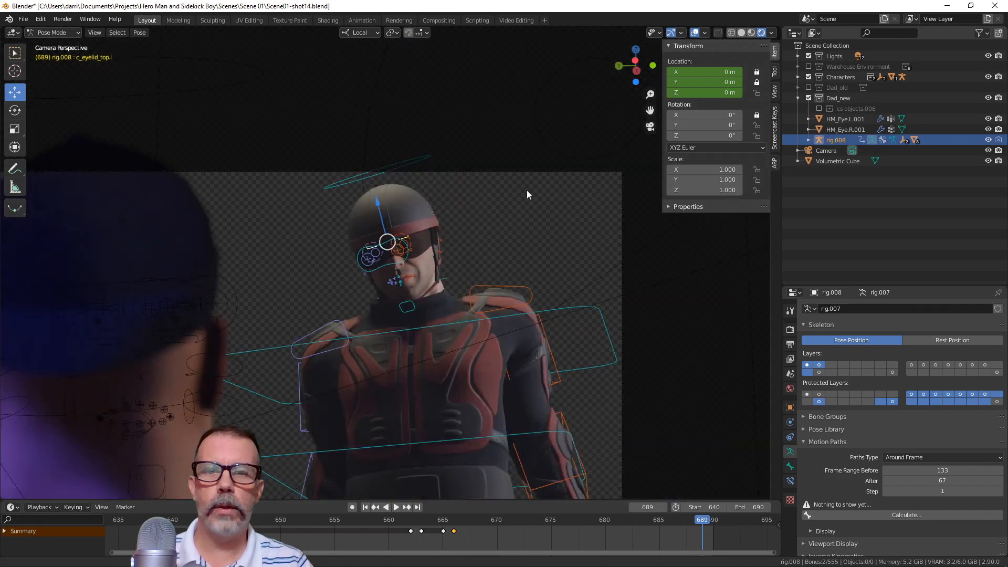
scroll(530, 189, "up", 2)
middle_click_drag(532, 201, 573, 198, "shift")
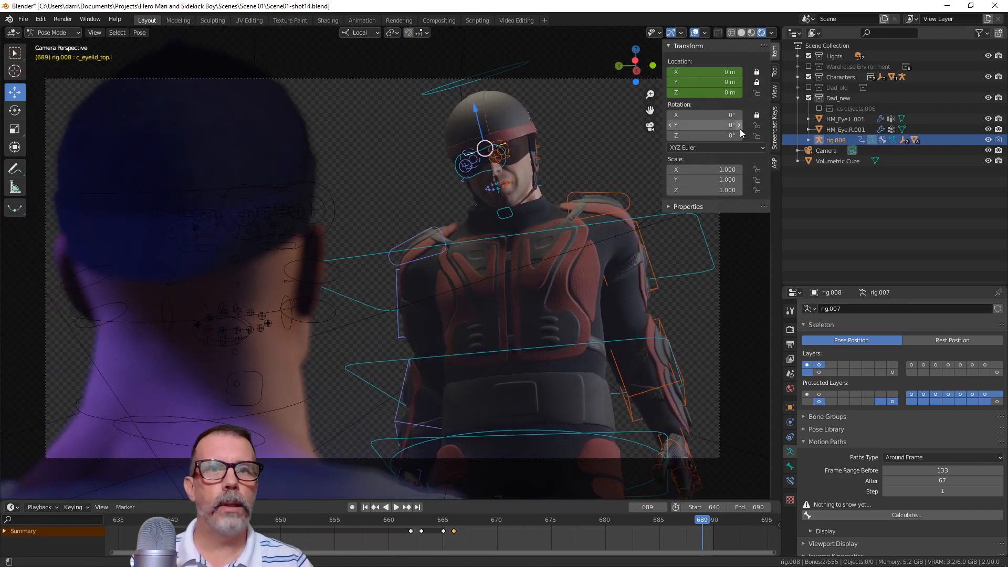
Re-enable the Warehouse Environment collection and split off a second, solid-shaded viewport with an overview of the warehouse set
left_click(798, 98)
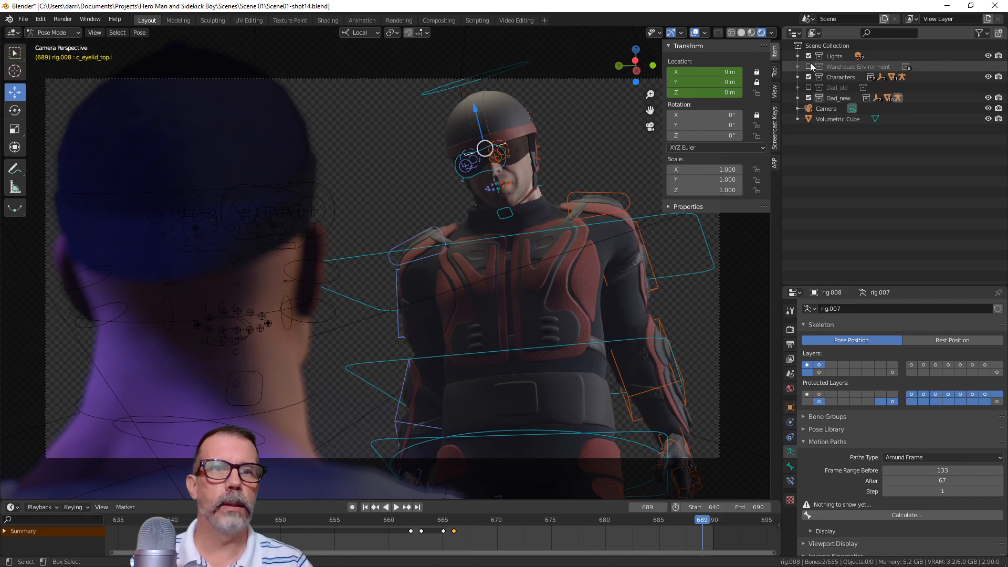
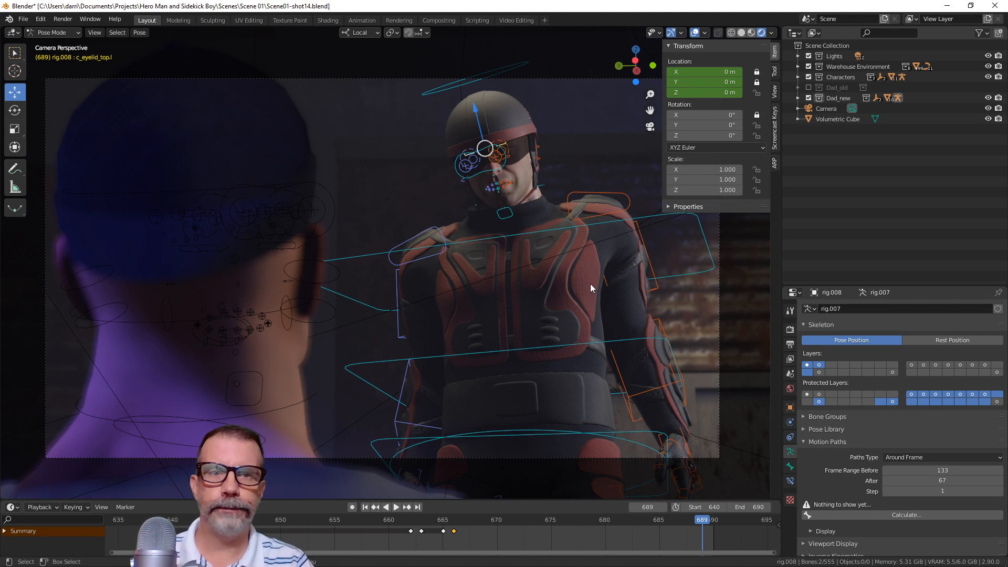
key("n")
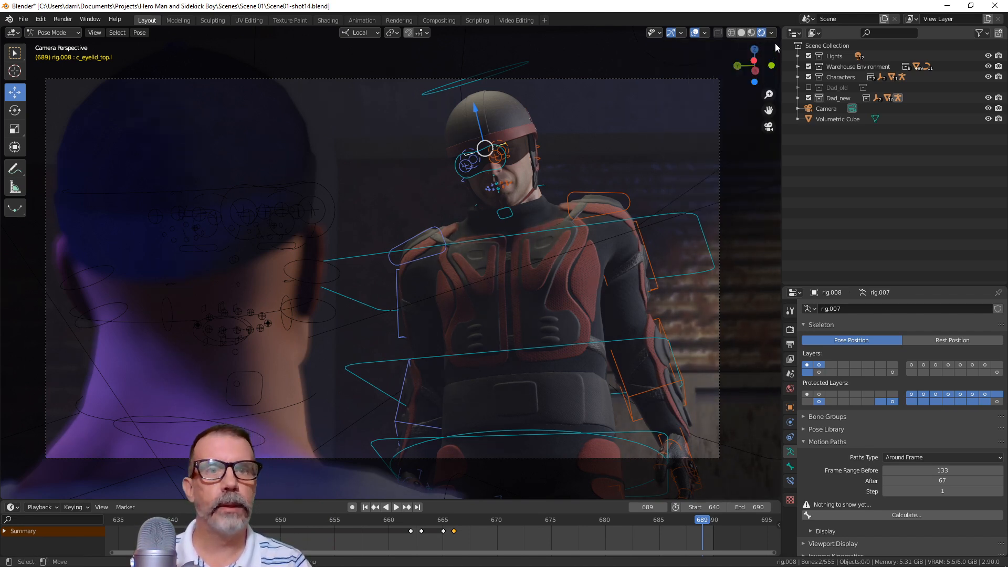
mouse_move(776, 59)
left_mouse_down()
mouse_move(756, 214)
mouse_move(643, 252)
mouse_move(604, 311)
mouse_move(566, 310)
mouse_move(569, 282)
left_mouse_up()
middle_click_drag(415, 169, 446, 178)
scroll(449, 172, "down", 4)
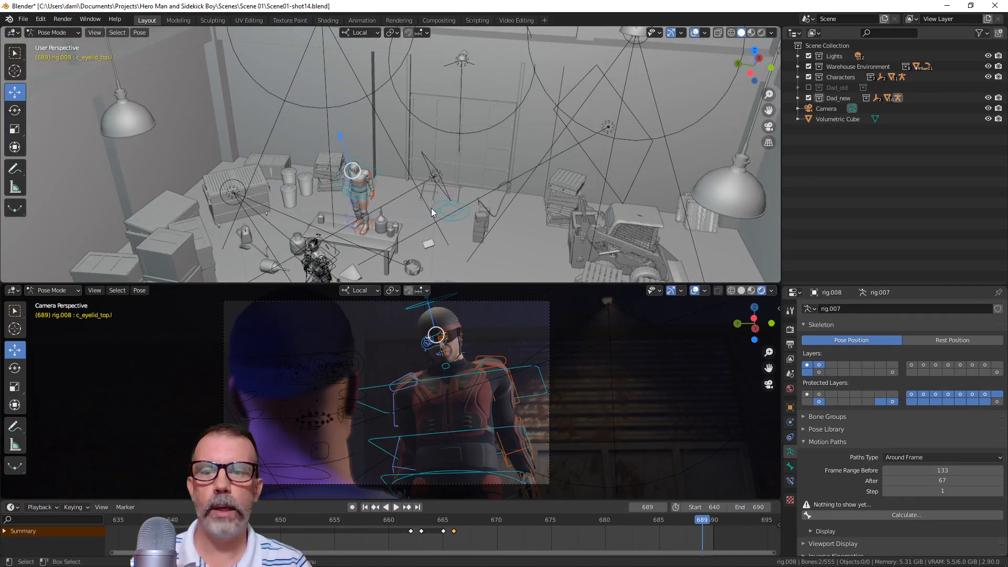
Return to Object Mode and examine the settings and placement of the Spot.006 and Area.001 lights around the characters
left_click(446, 190)
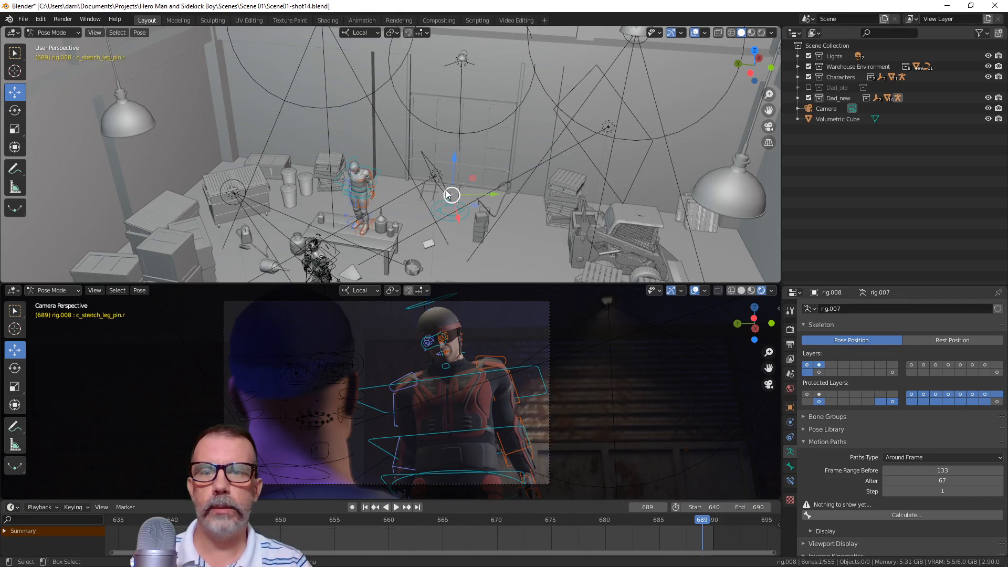
left_click(440, 175)
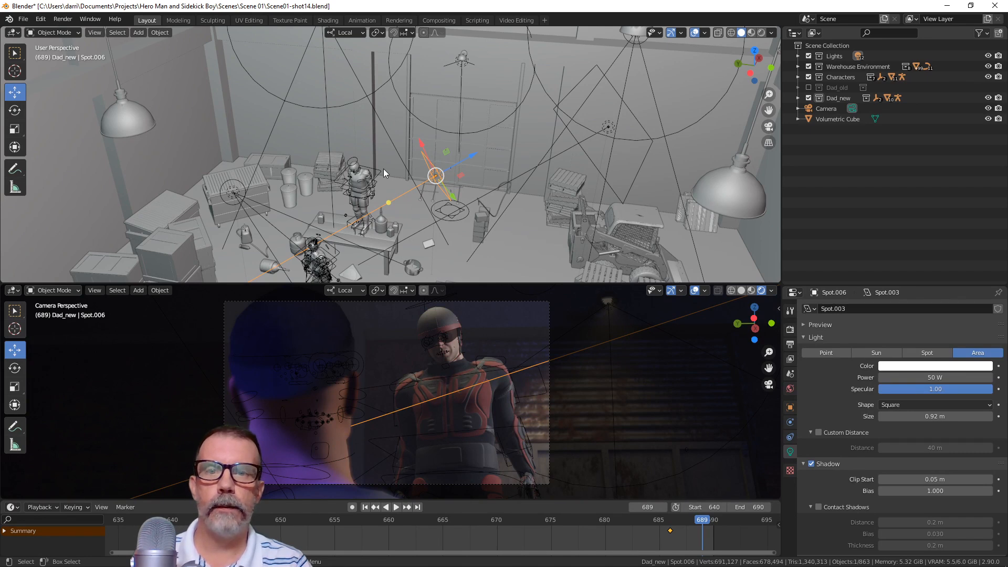
scroll(527, 150, "up", 2)
scroll(538, 165, "down", 3)
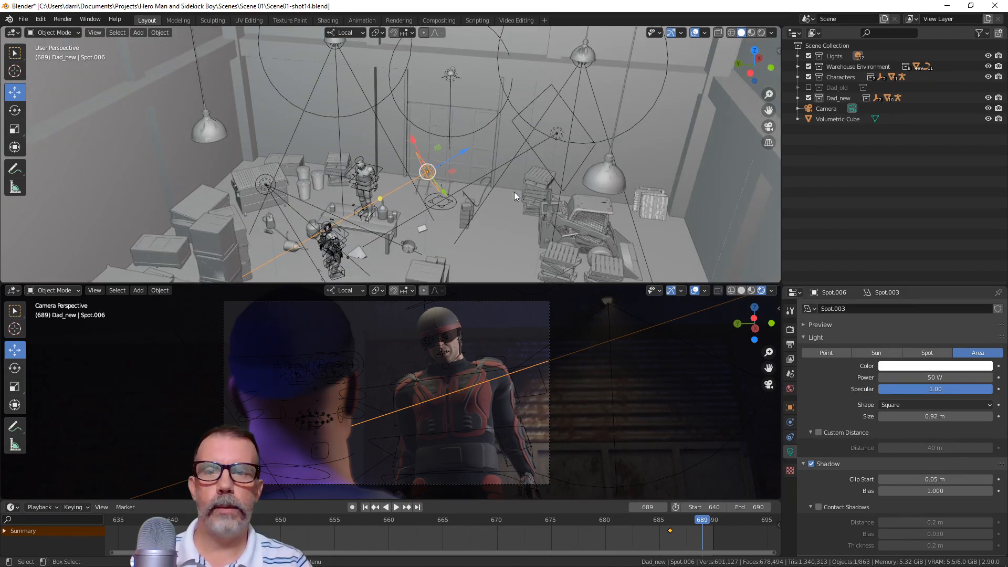
left_click(543, 162)
middle_click_drag(411, 180, 464, 200)
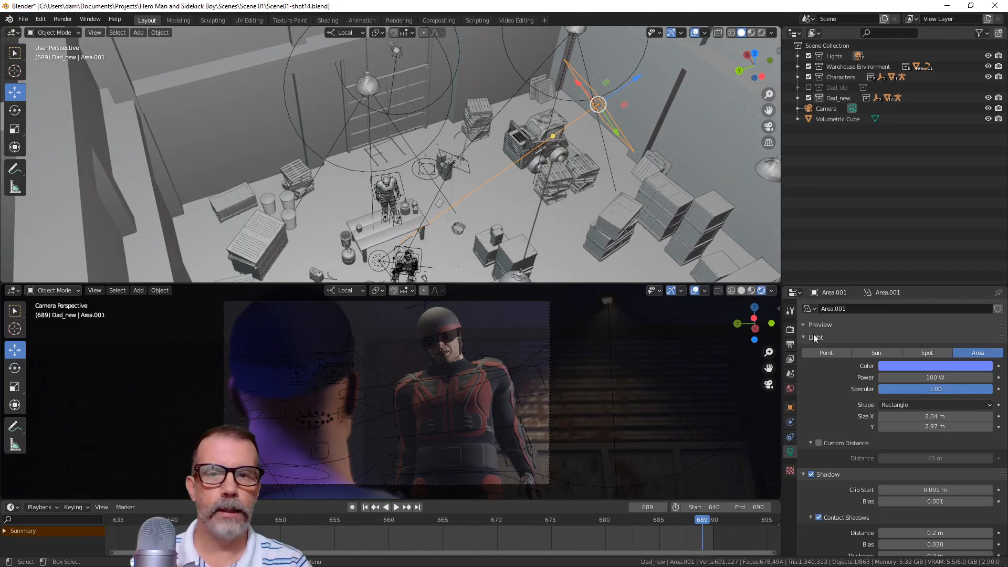
middle_click_drag(502, 233, 506, 203, "shift")
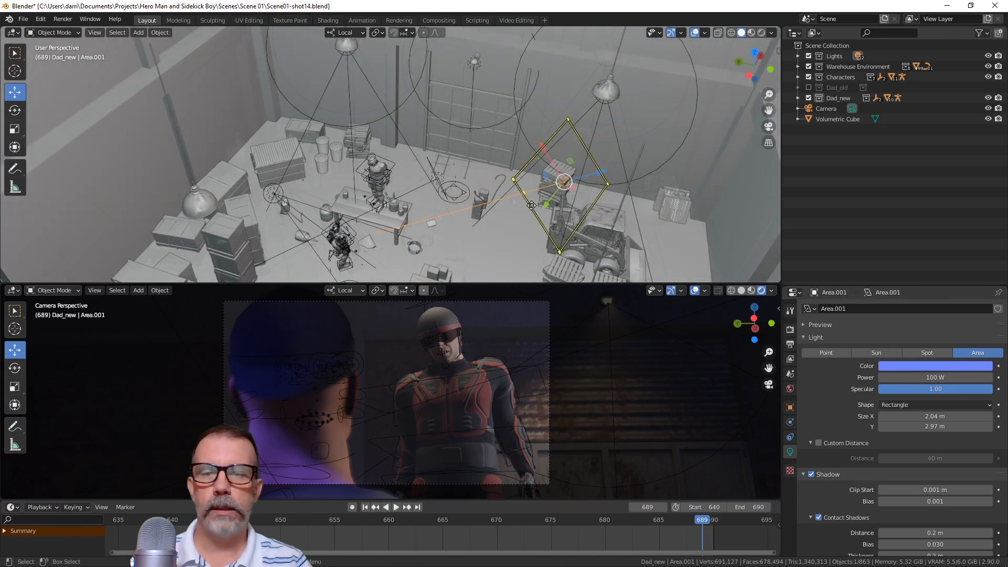
Duplicate the Area.001 light, place the copy in the warehouse, and aim it toward the characters
middle_click_drag(581, 204, 492, 195)
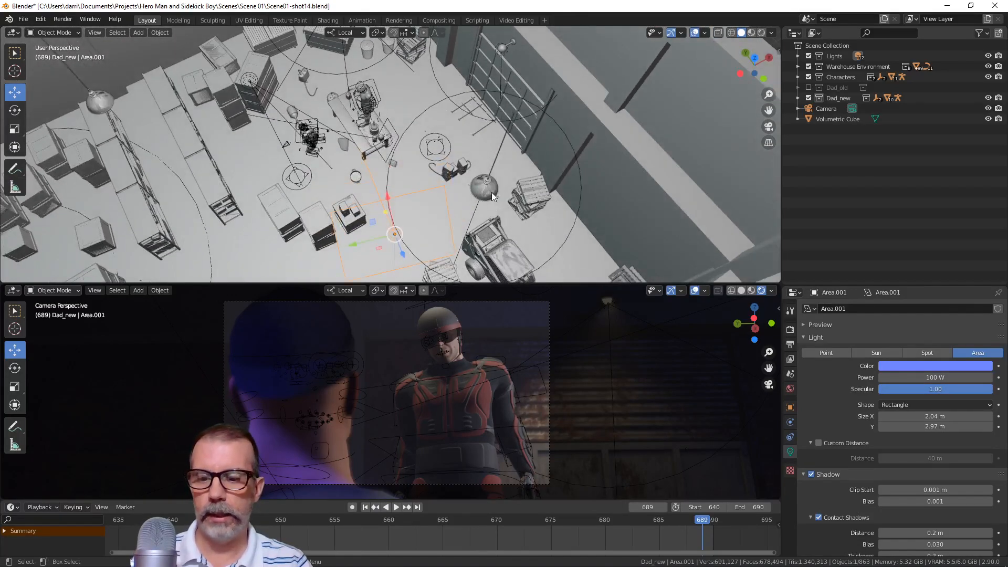
key("shift+d")
left_click(389, 139)
key("shift+t")
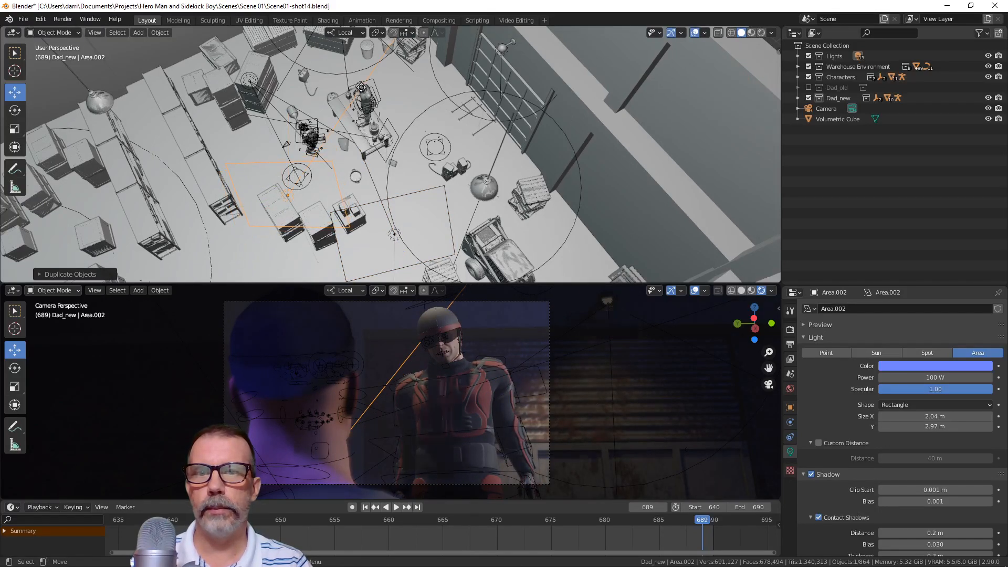
left_click(398, 166)
scroll(398, 166, "up", 3)
middle_click_drag(398, 166, 527, 197)
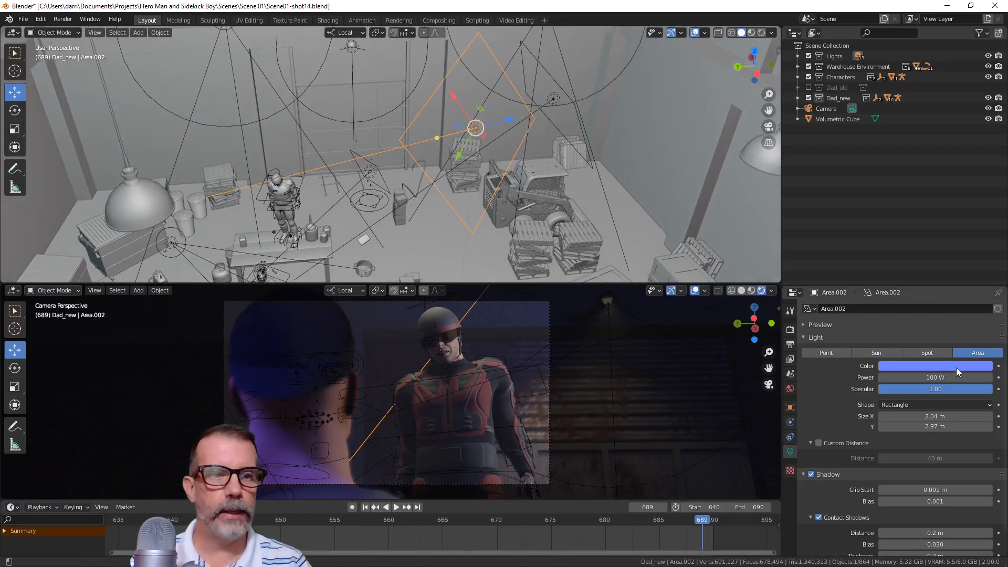
Change the duplicated area light's color to a pale pink-white and set its power to 300 W
left_click(943, 367)
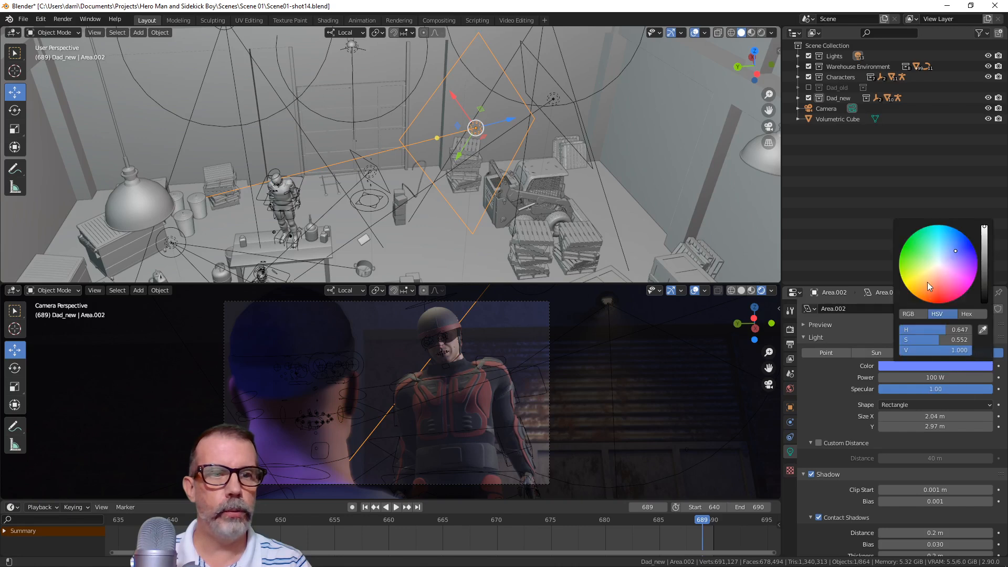
left_click(940, 265)
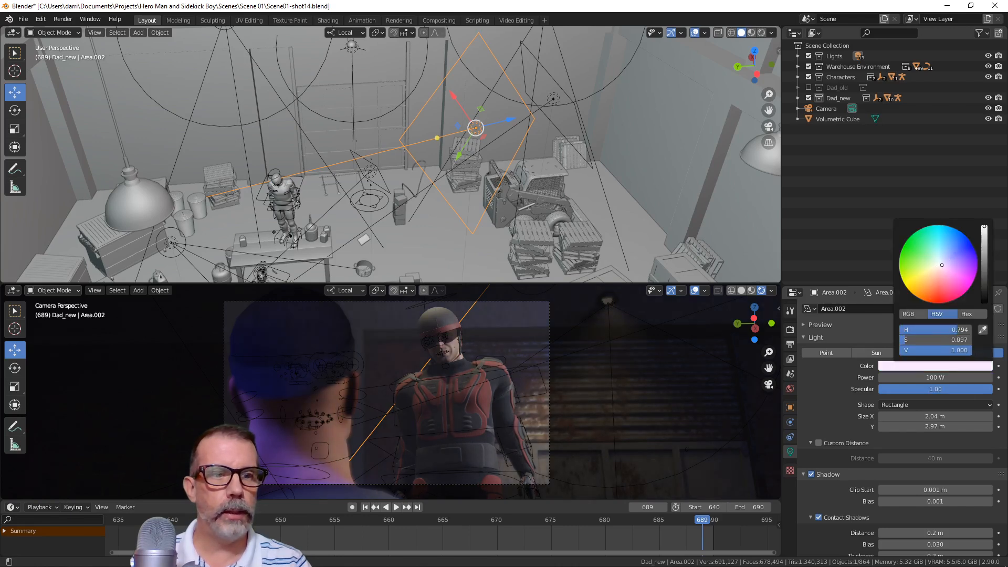
left_click_drag(940, 265, 938, 266)
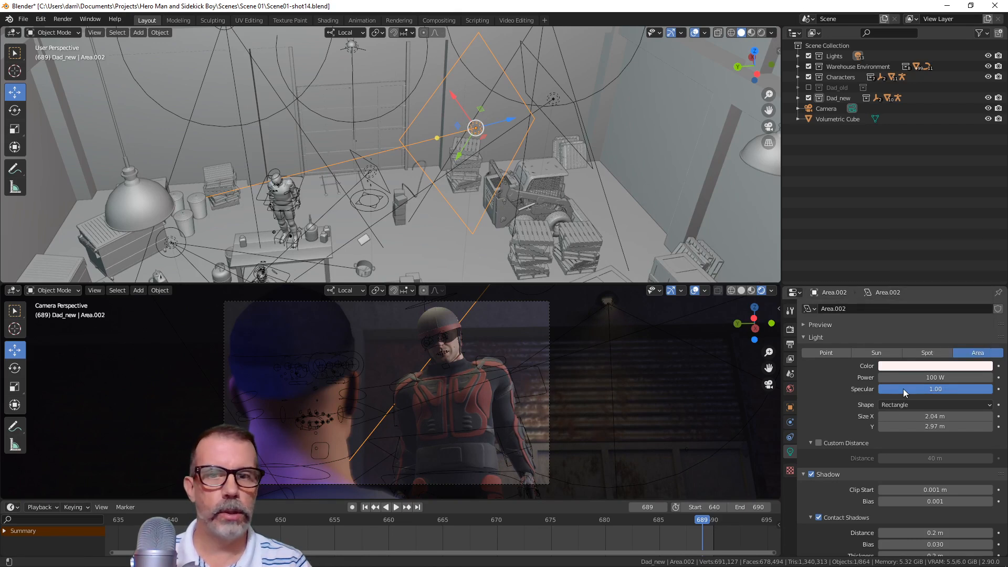
left_click(936, 377)
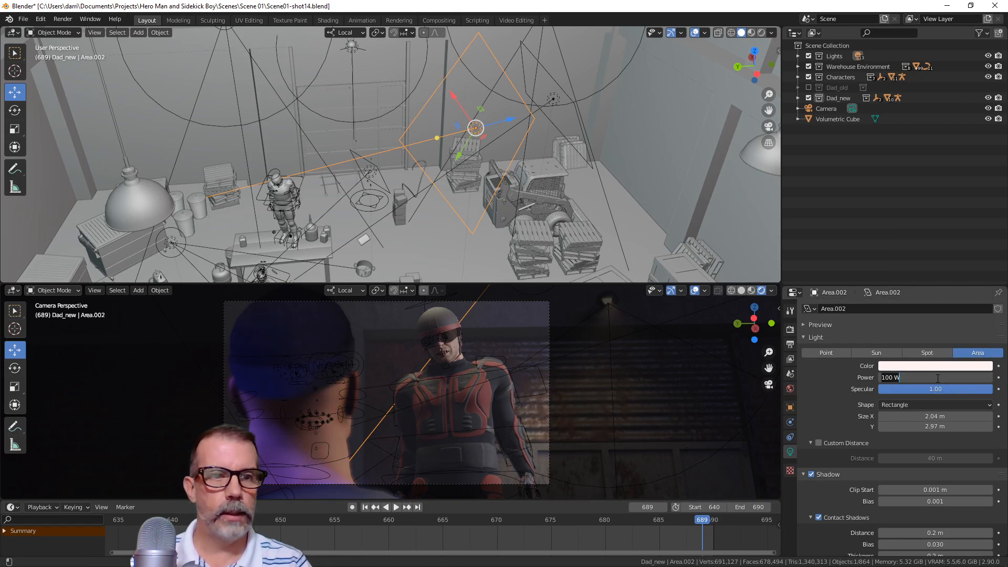
type("3")
key("Return")
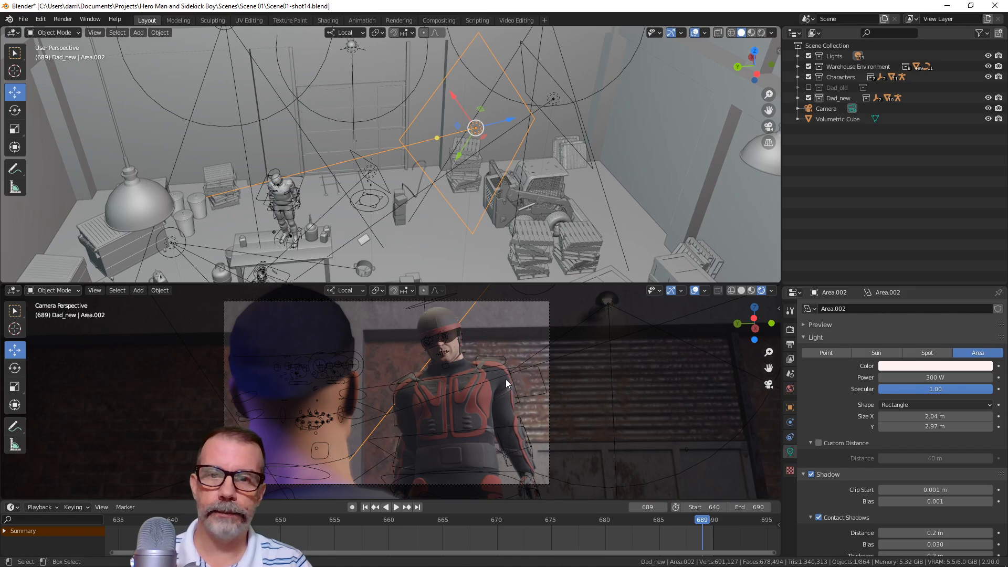
Undo the duplicated area light's power change and delete that light from the scene
key("ctrl+z")
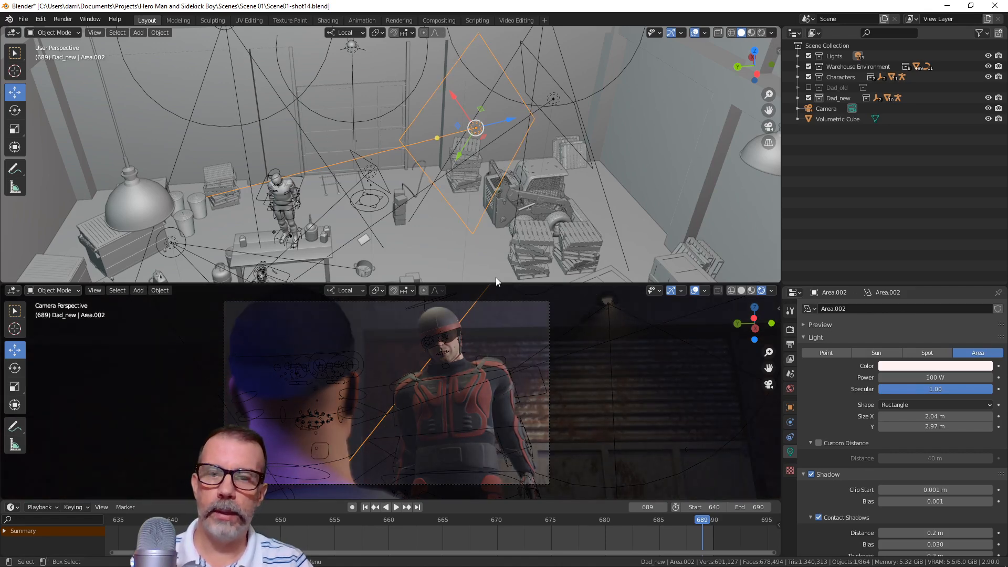
key("x")
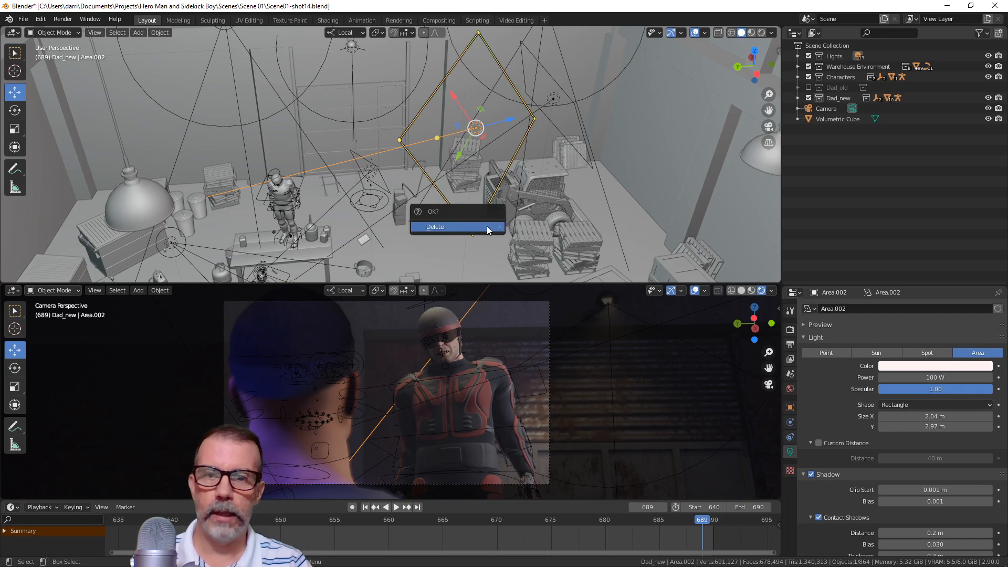
left_click(487, 225)
Test the overhead Spot.001 light at 0 W to isolate its effect and return its power to 750 W
scroll(282, 207, "down", 2)
middle_click_drag(282, 206, 401, 106)
scroll(359, 216, "down", 2)
scroll(455, 178, "up", 3)
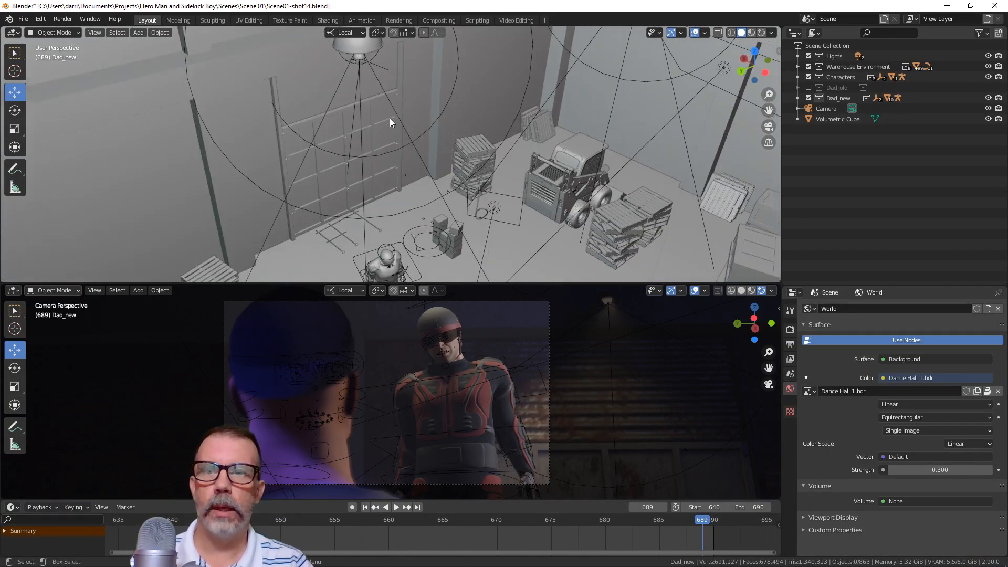
left_click(395, 117)
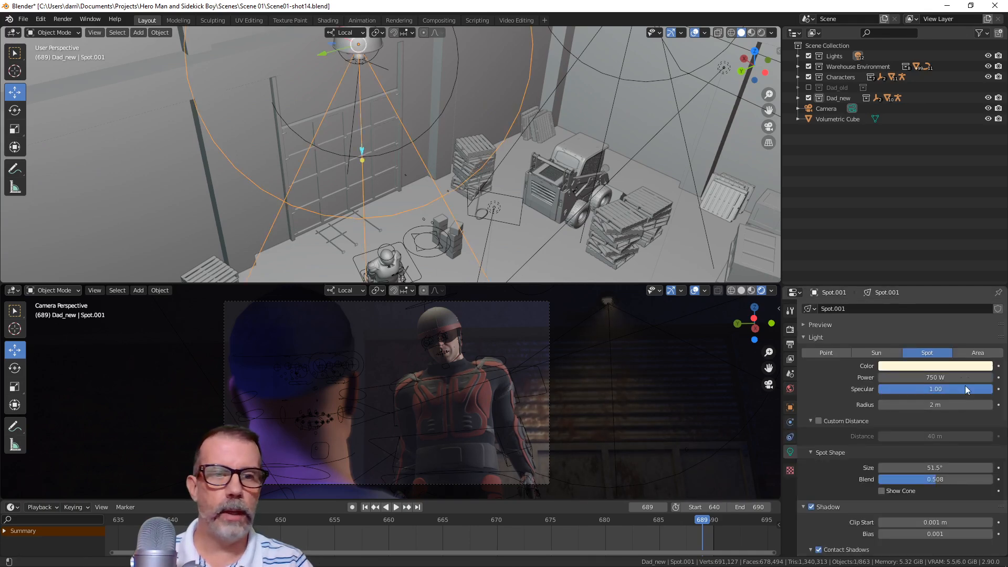
left_click(946, 378)
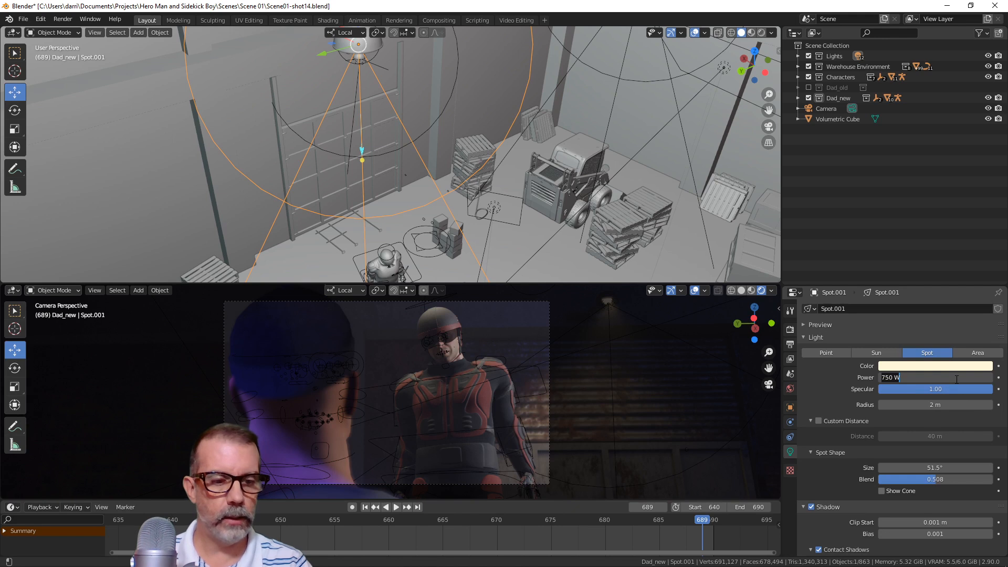
type("0")
key("Return")
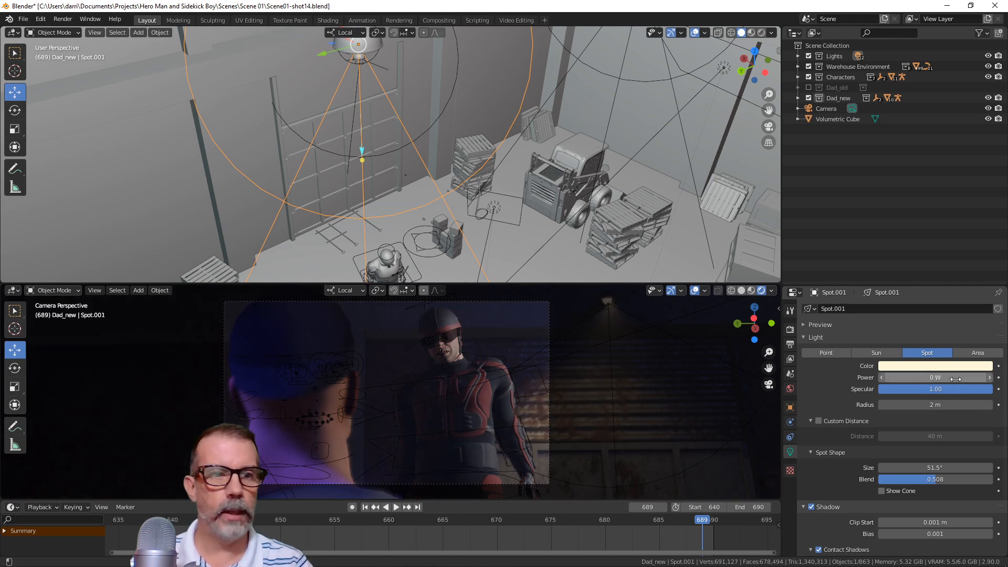
left_click(956, 379)
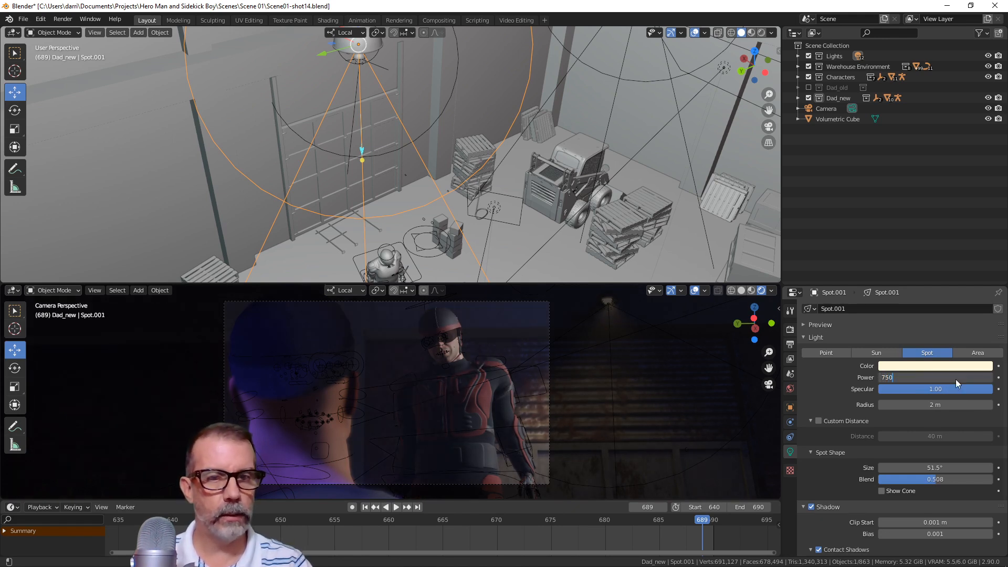
key("Return")
Move Spot.001 sideways away from its hanging lamp and rotate it about -29° around its local Y axis toward Dad_new
middle_click_drag(395, 174, 365, 93)
left_click_drag(367, 78, 520, 136)
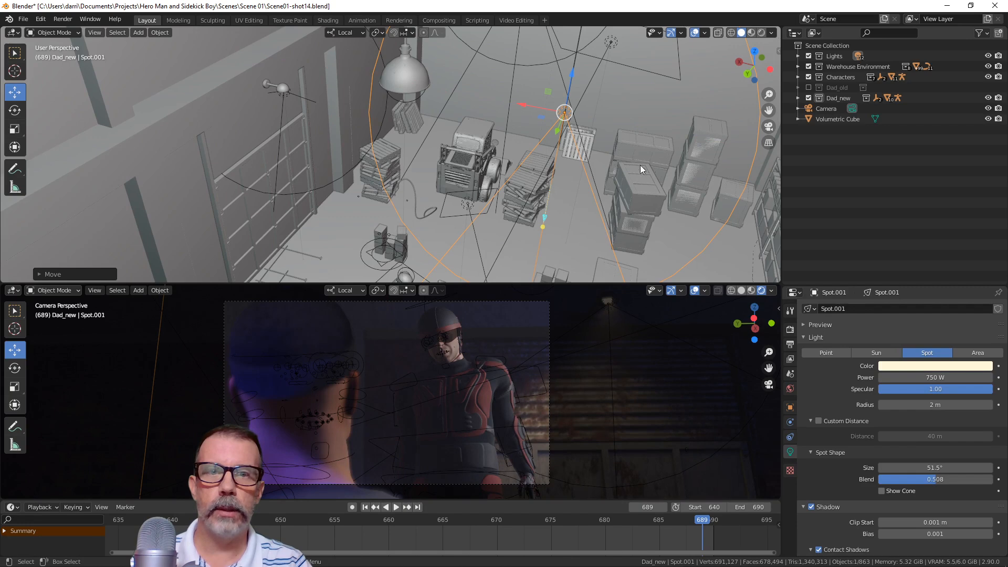
key("t")
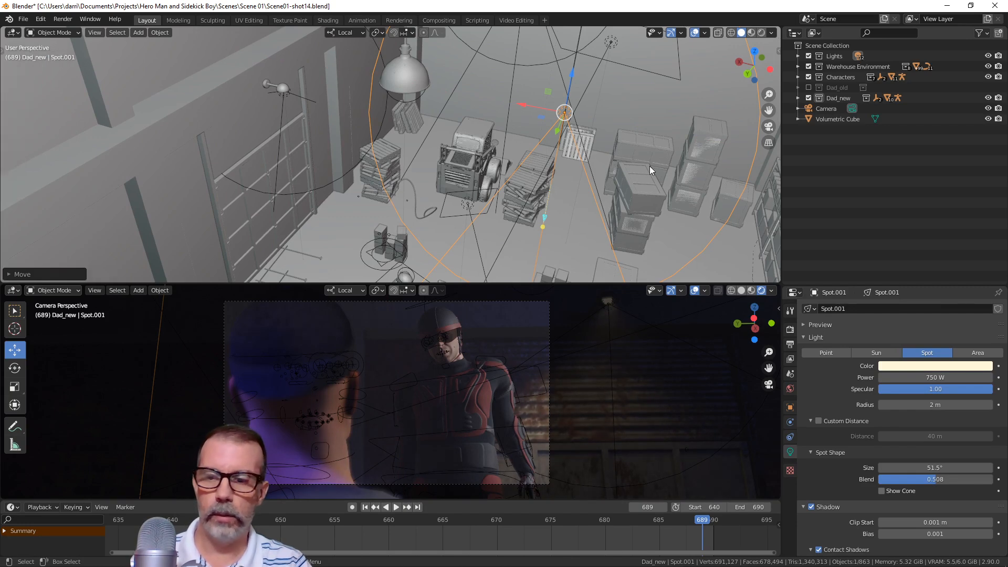
key("r")
key("y")
key("y")
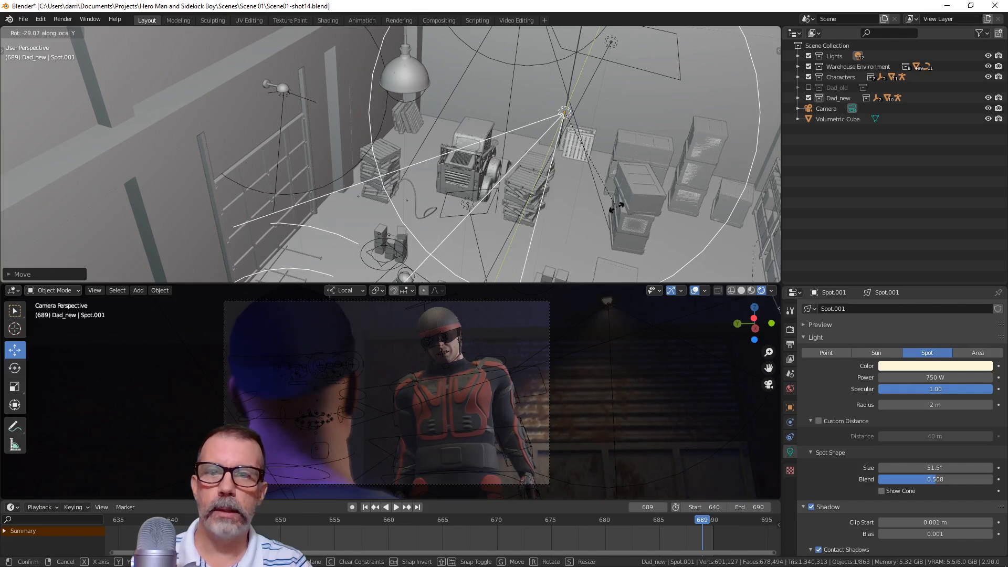
left_click(609, 198)
Examine the lighting on Dad_new's face up close and check the settings and placement of the Spot.006 light
middle_click_drag(609, 198, 573, 234)
scroll(451, 369, "up", 4)
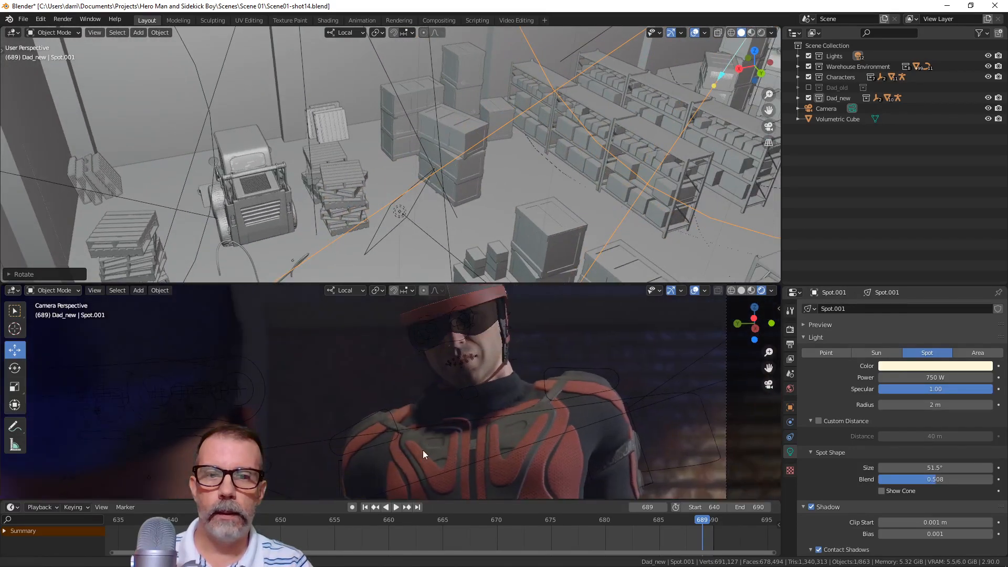
scroll(423, 450, "up", 2)
middle_click_drag(441, 446, 475, 425, "shift")
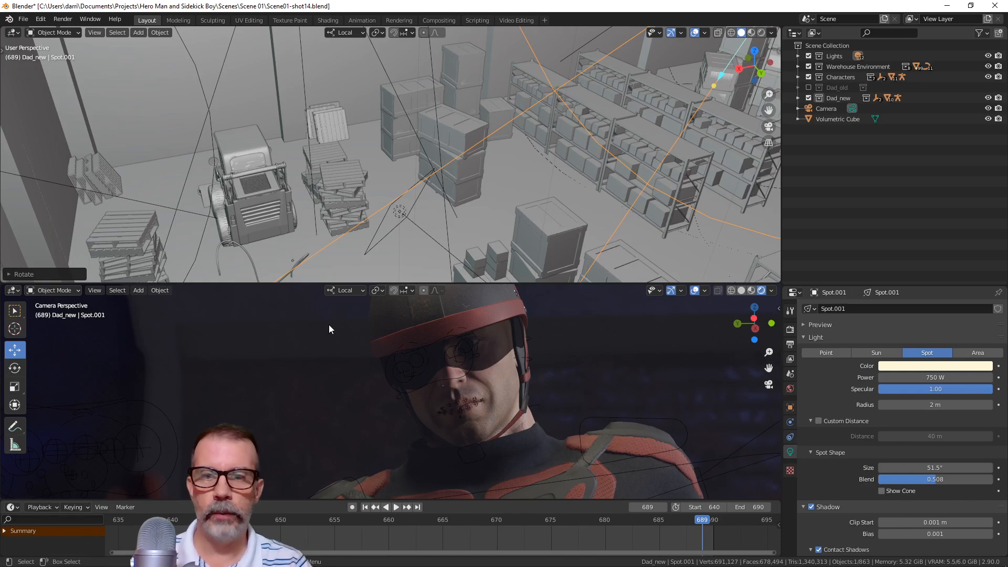
middle_click_drag(487, 206, 474, 247)
scroll(472, 179, "up", 2)
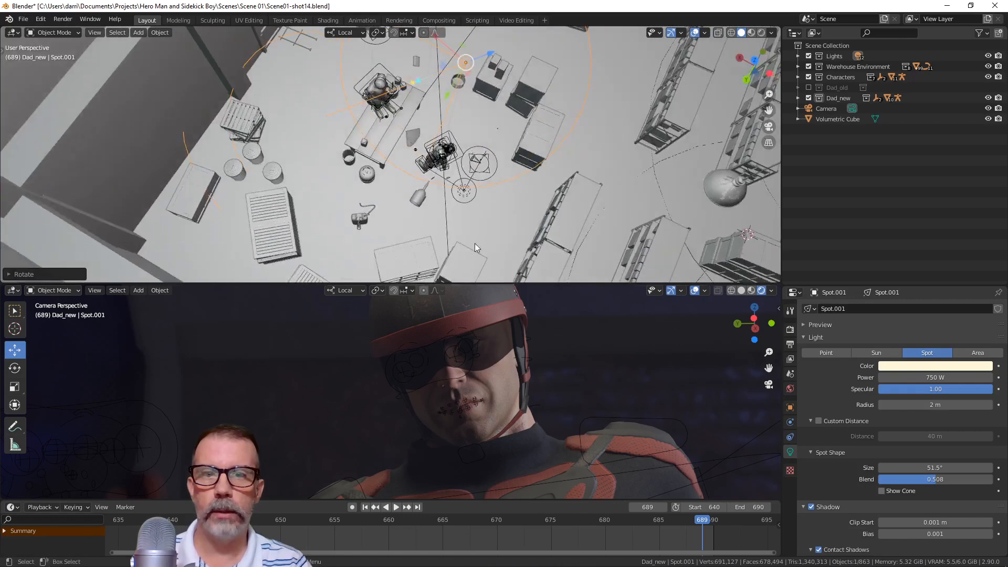
left_click(446, 230)
middle_click_drag(600, 222, 543, 146)
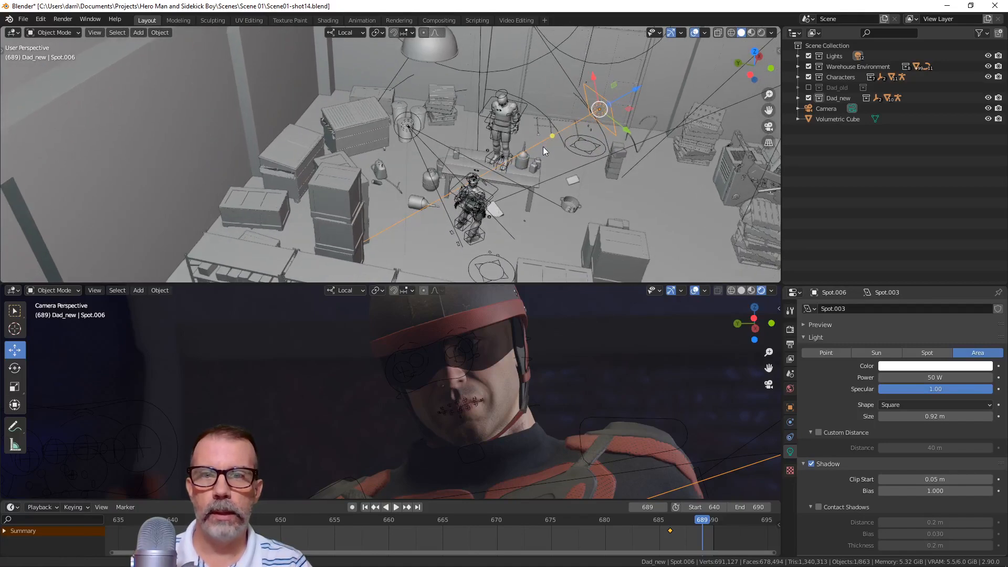
Switch the transform orientation to Global, duplicate the blue Spot.007 light, and place the copy on the wall side of Dad_new
left_click(604, 235)
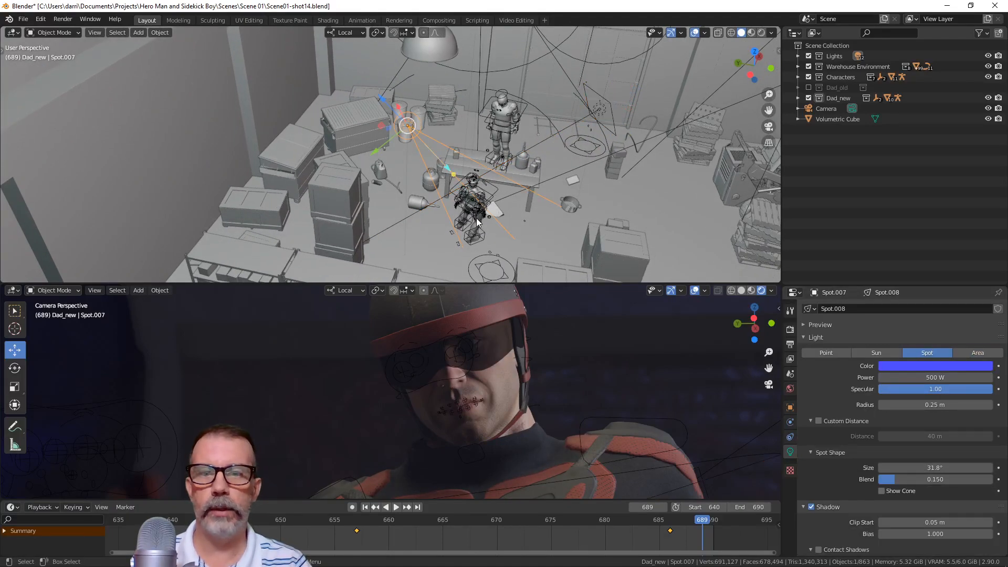
middle_click_drag(503, 220, 557, 226)
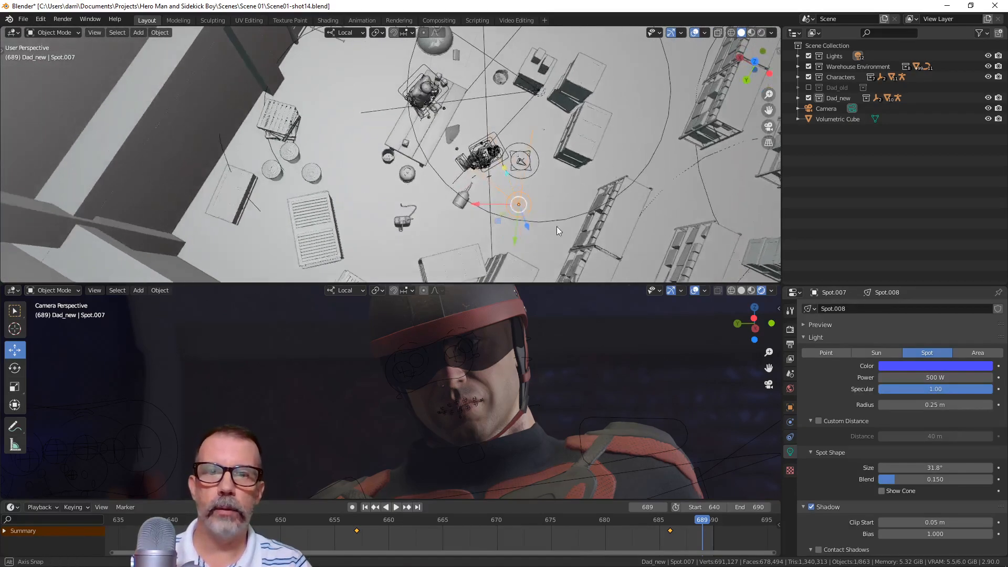
left_click(342, 32)
left_click(342, 64)
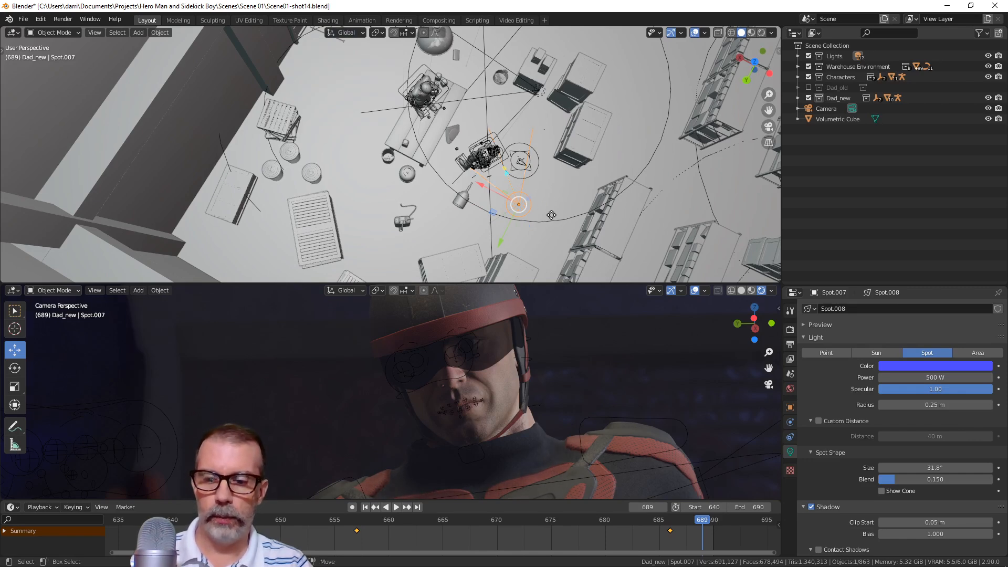
key("shift+d")
left_click(377, 122)
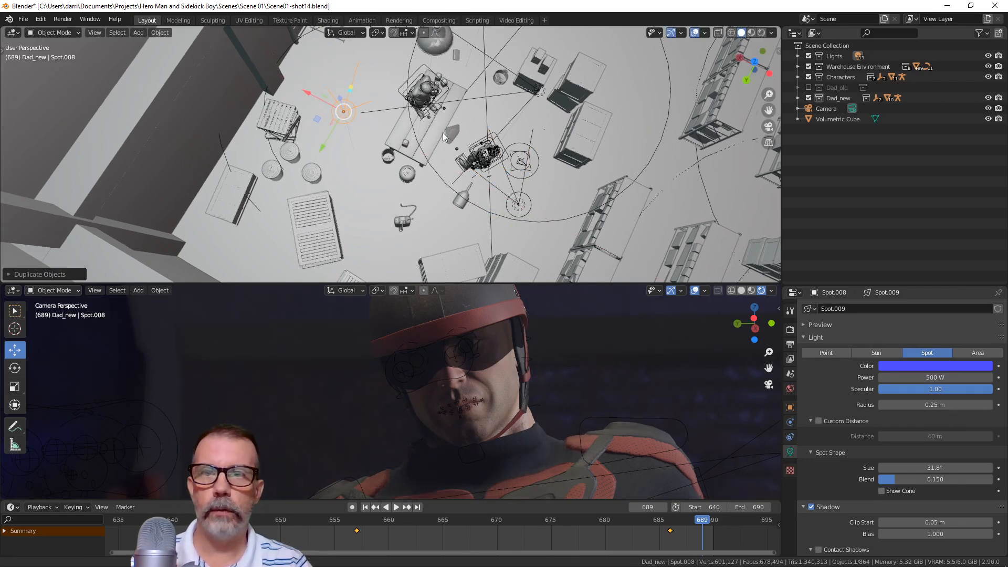
Aim the duplicated blue spot light at Dad_new and check how it lights his helmet and face
middle_click_drag(438, 125, 395, 123)
left_click_drag(363, 126, 443, 128)
left_click_drag(508, 271, 508, 271)
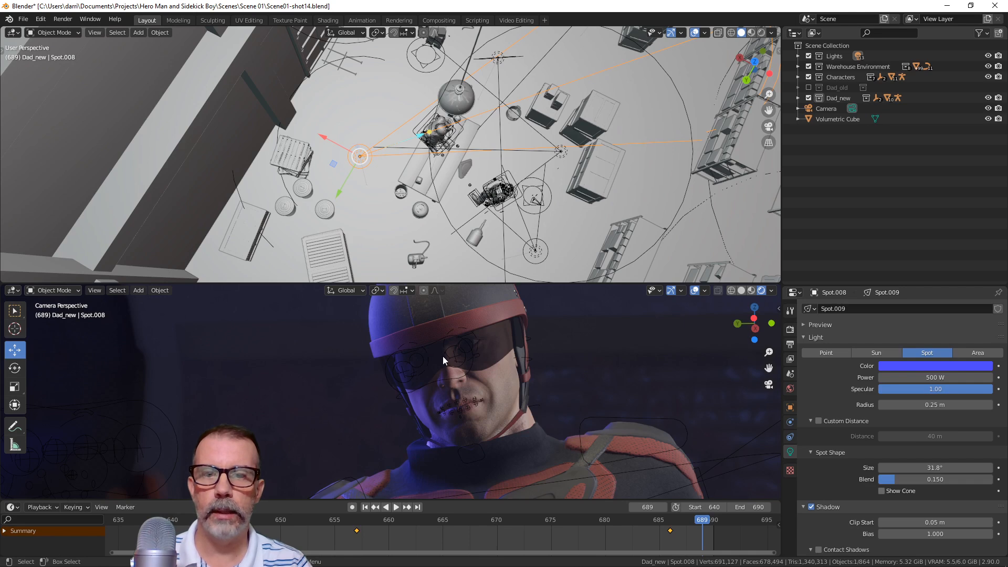
scroll(471, 398, "down", 3)
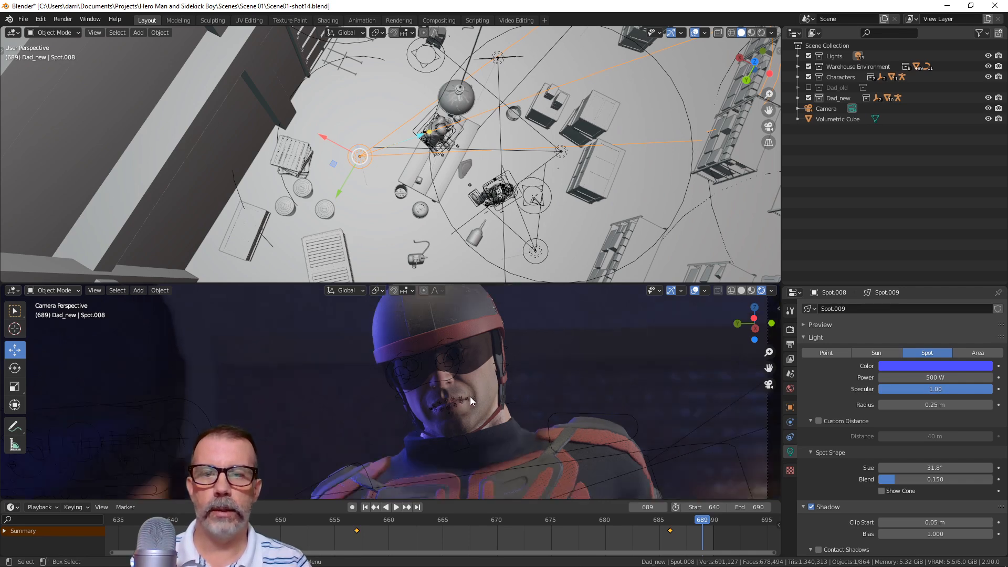
scroll(479, 391, "down", 1)
Shift the duplicated blue spot light slightly and refine its aim to rim-light Dad_new's helmet and shoulder
middle_click_drag(402, 240, 535, 195)
key("g")
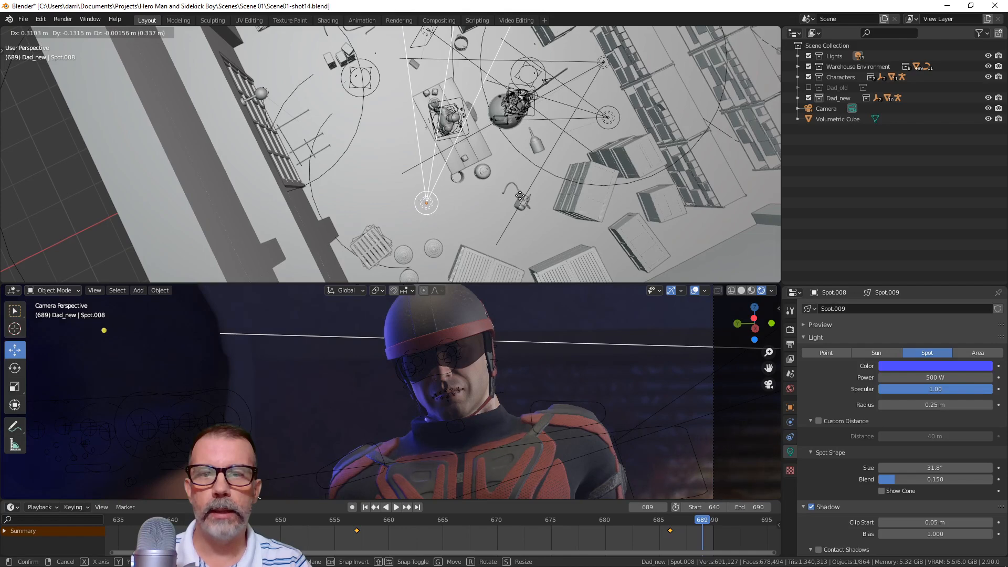
left_click(478, 95)
left_click_drag(447, 124, 458, 117)
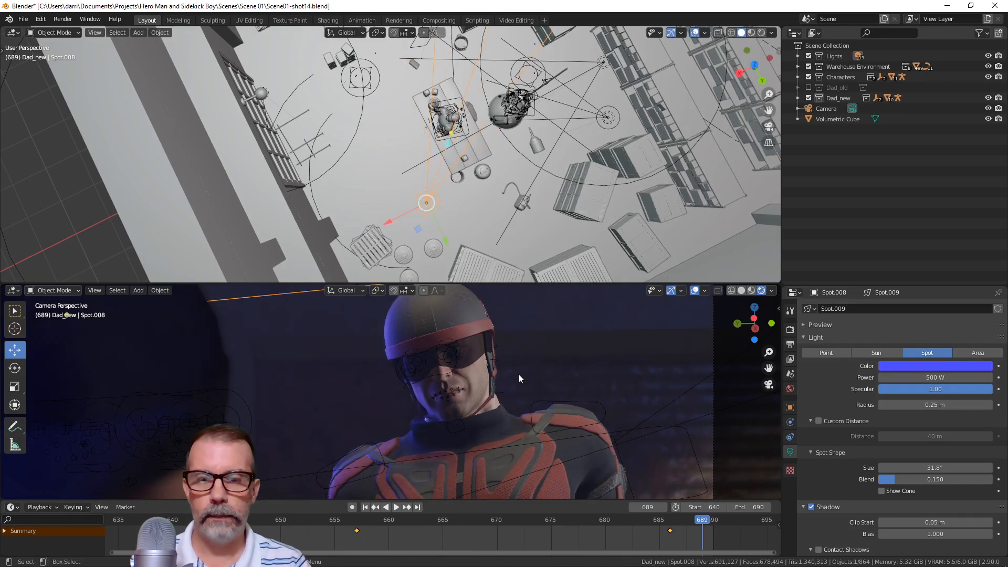
Enlarge the camera viewport and examine the blue rim light across the whole shot and on Dad_new's face
scroll(517, 389, "down", 5)
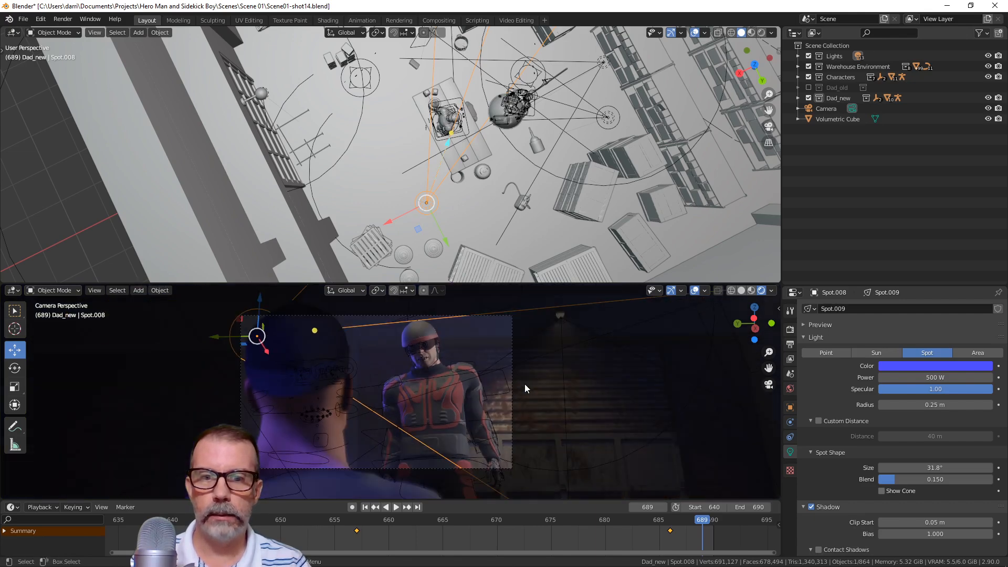
scroll(527, 385, "up", 2)
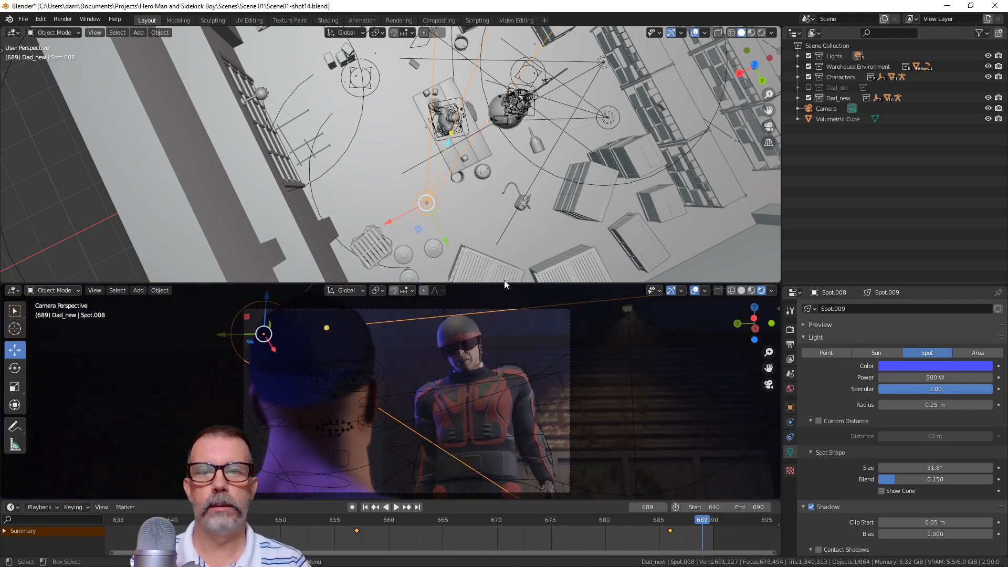
left_click_drag(504, 283, 503, 229)
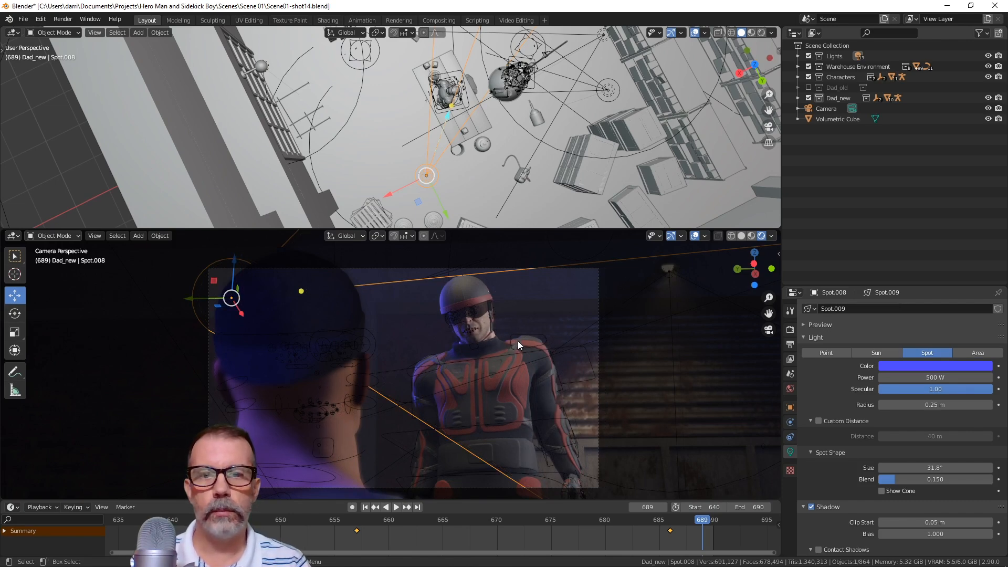
scroll(518, 341, "up", 6)
scroll(469, 396, "down", 2)
scroll(466, 421, "down", 1)
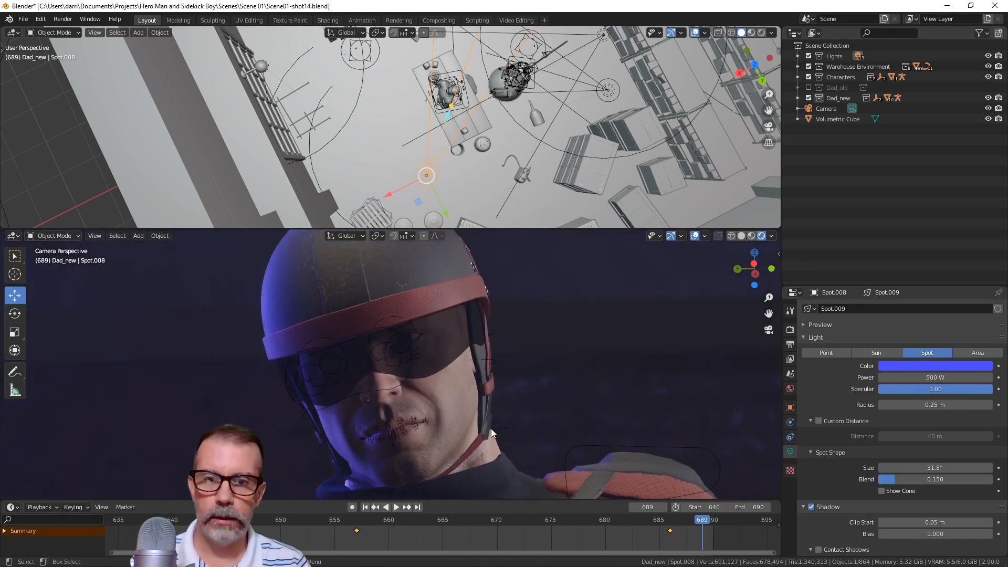
scroll(460, 403, "up", 1)
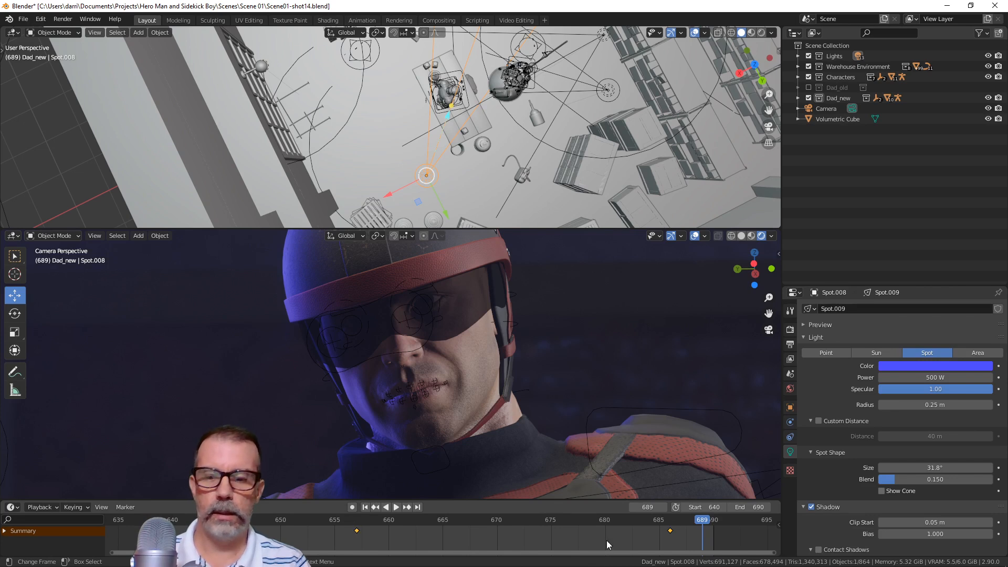
Delete the keyframes carried by the duplicated blue spot light
left_click(442, 160)
left_click(441, 157)
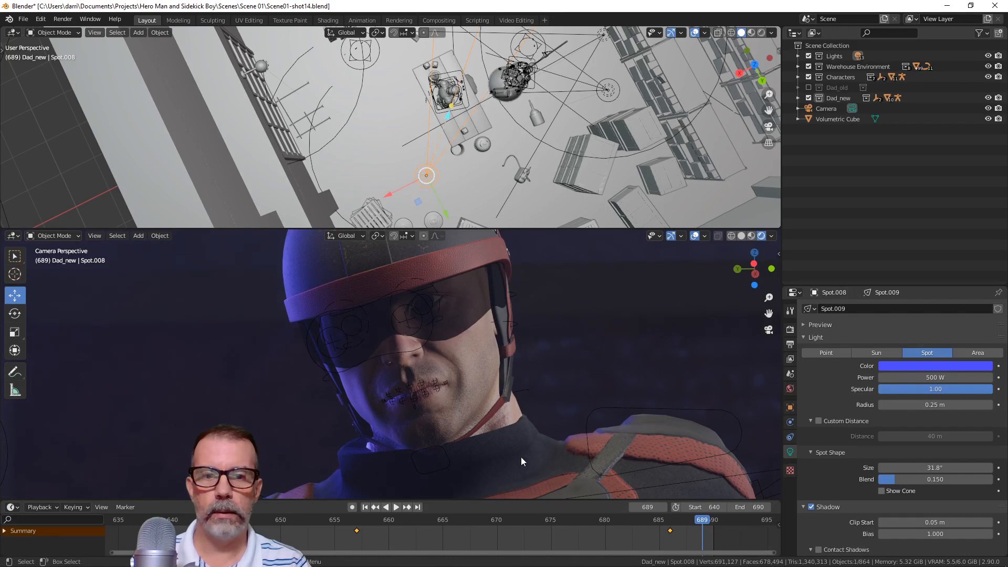
left_click(496, 538)
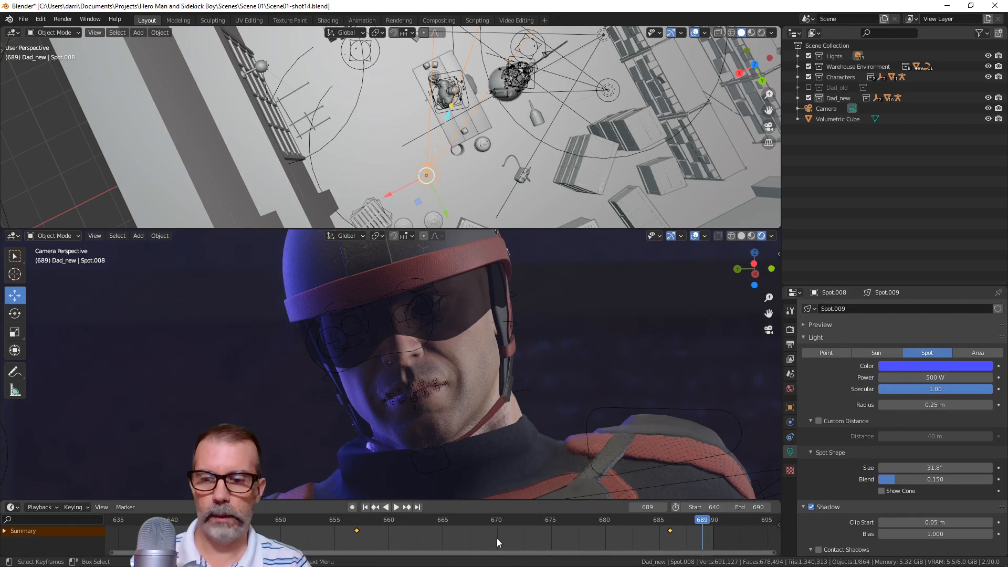
key("x")
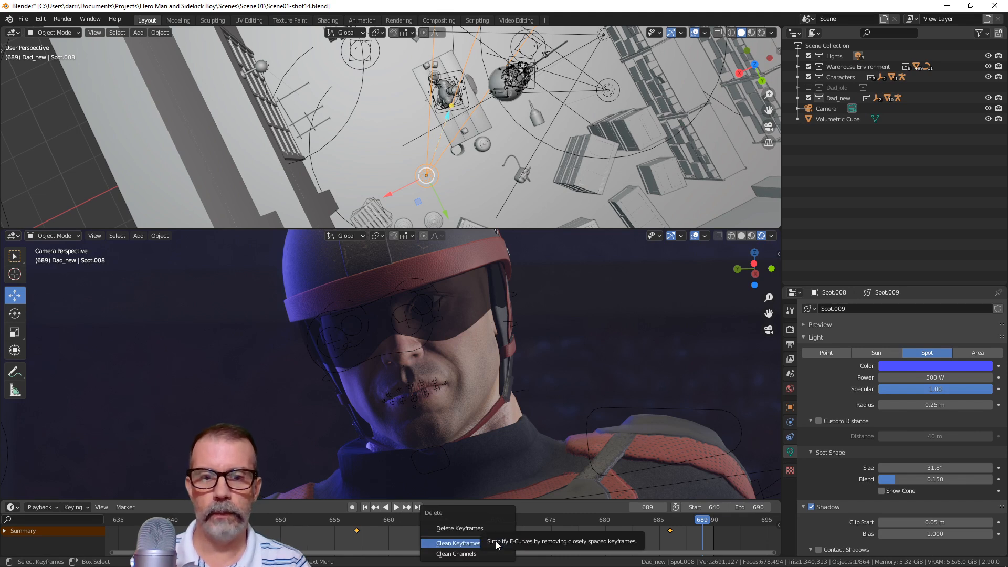
left_click(493, 527)
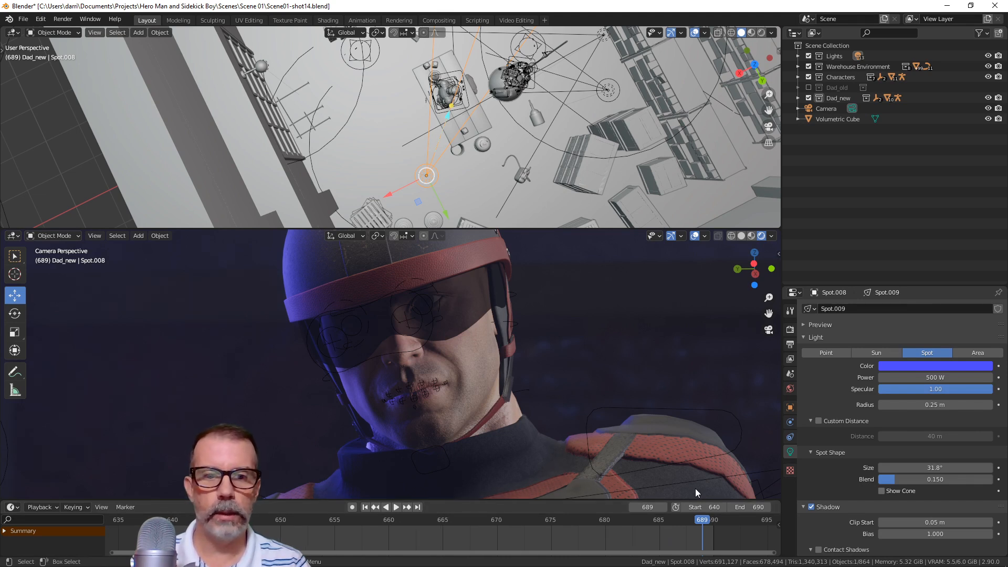
Go to the shot's first frame and examine the duplicated light's placement and reach across the warehouse
left_click(366, 507)
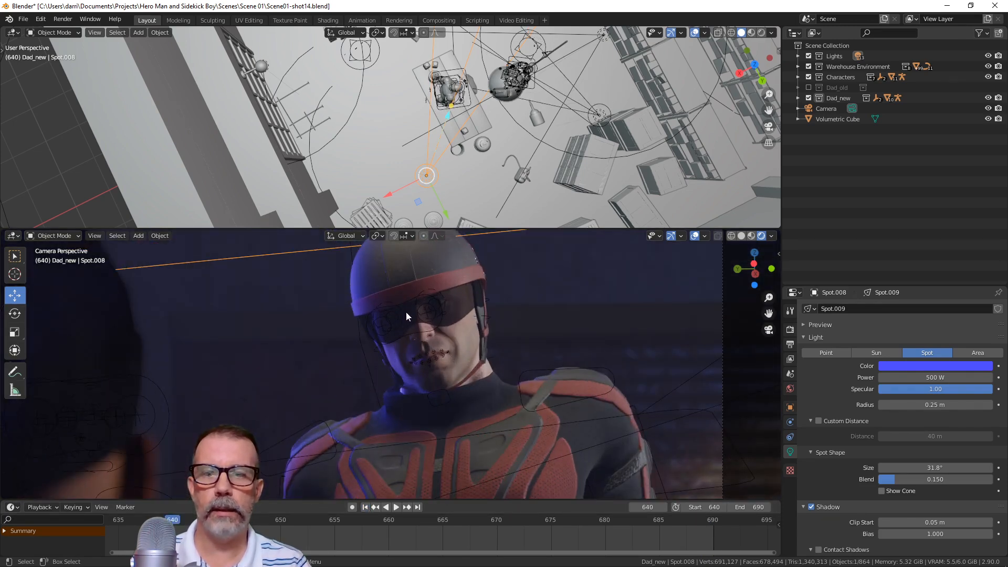
scroll(500, 352, "down", 4)
scroll(577, 341, "down", 2)
middle_click_drag(556, 348, 595, 349)
middle_click_drag(542, 374, 489, 338)
mouse_move(513, 373)
middle_mouse_down()
mouse_move(455, 339)
mouse_move(500, 352)
mouse_move(499, 393)
mouse_move(468, 329)
mouse_move(520, 360)
middle_mouse_up()
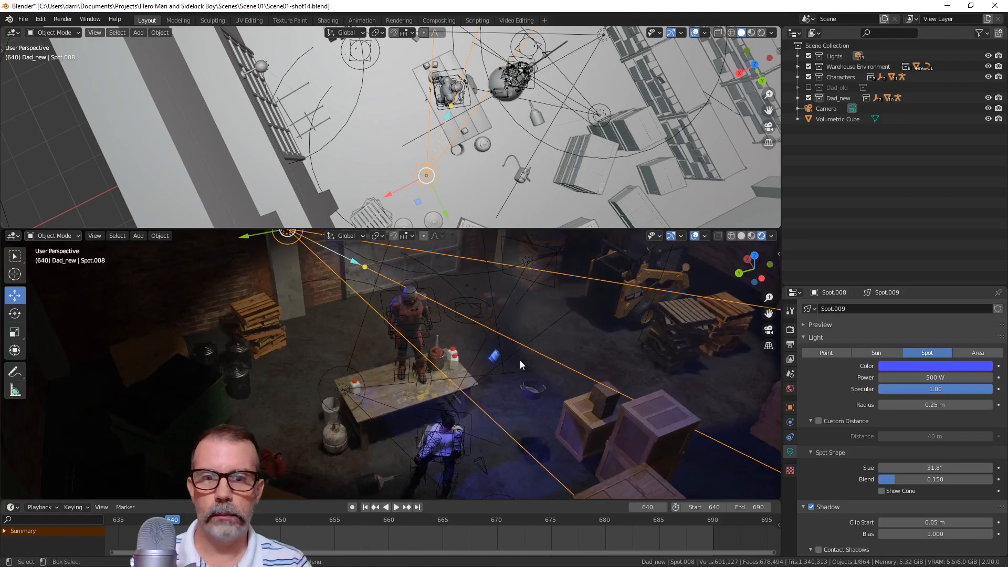
Merge the two 3D viewports into one rendered viewport and frame the camera view in it
right_click(536, 228)
left_click(535, 229)
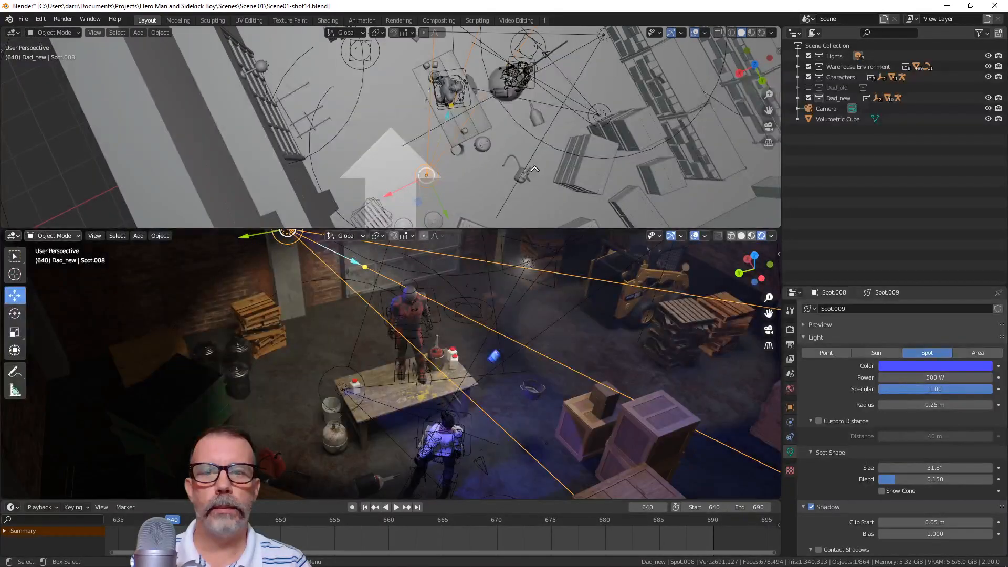
left_click(535, 169)
middle_click_drag(535, 318, 507, 305)
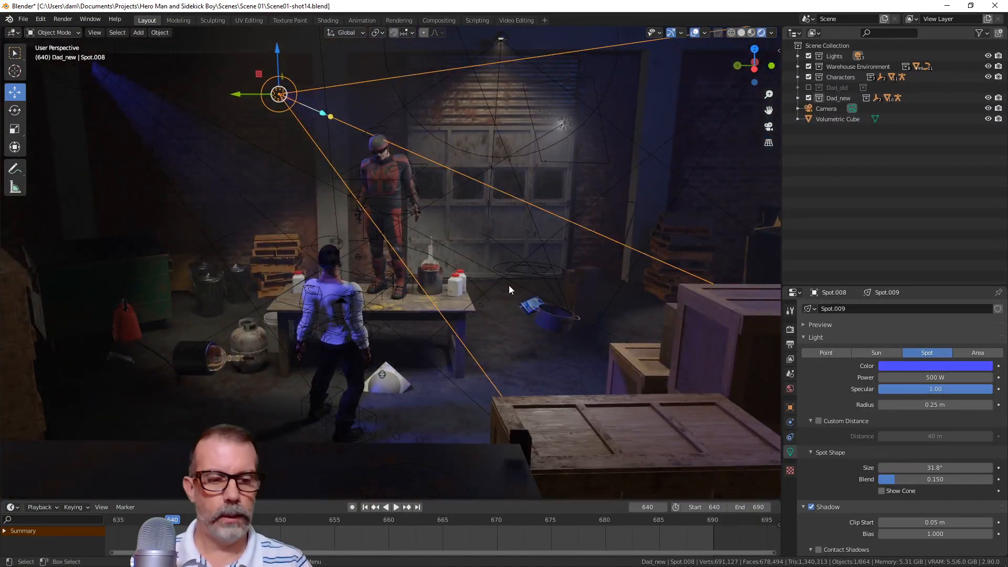
key("KP_0")
scroll(581, 285, "up", 1)
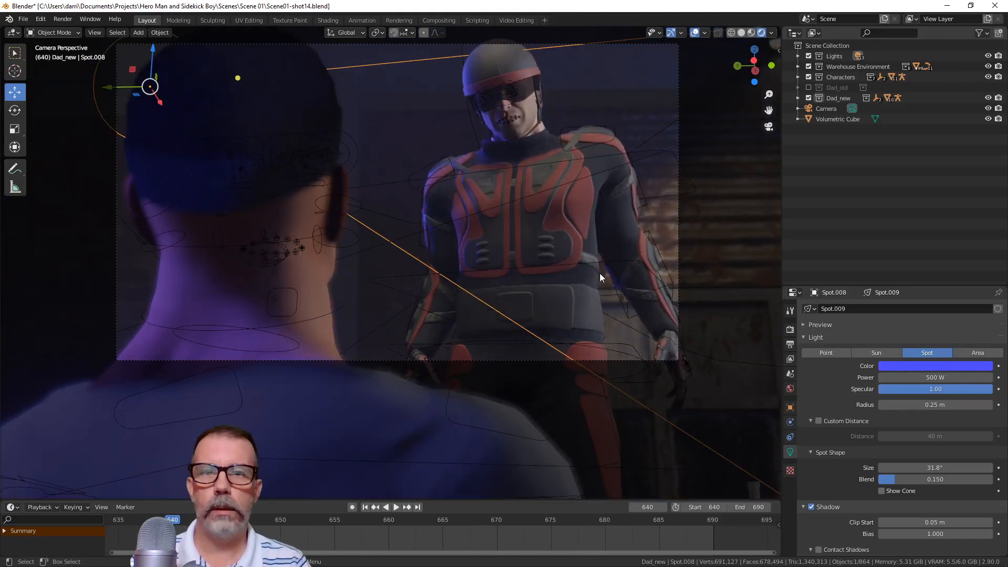
middle_click_drag(597, 279, 607, 314, "shift")
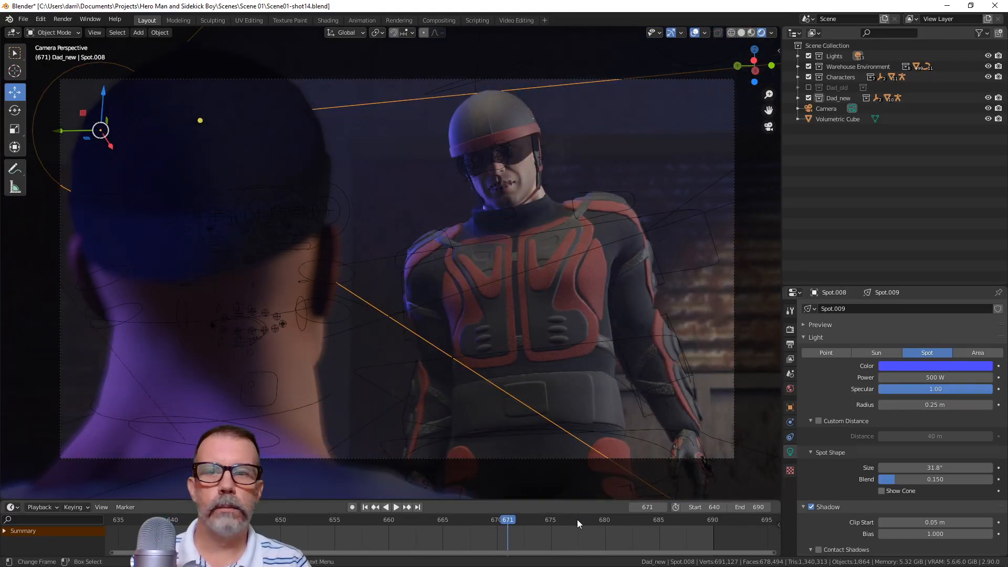
Scrub through the shot and examine the blue rim light on Dad_new at several frames, finishing at frame 642 with nothing selected
left_click(578, 519)
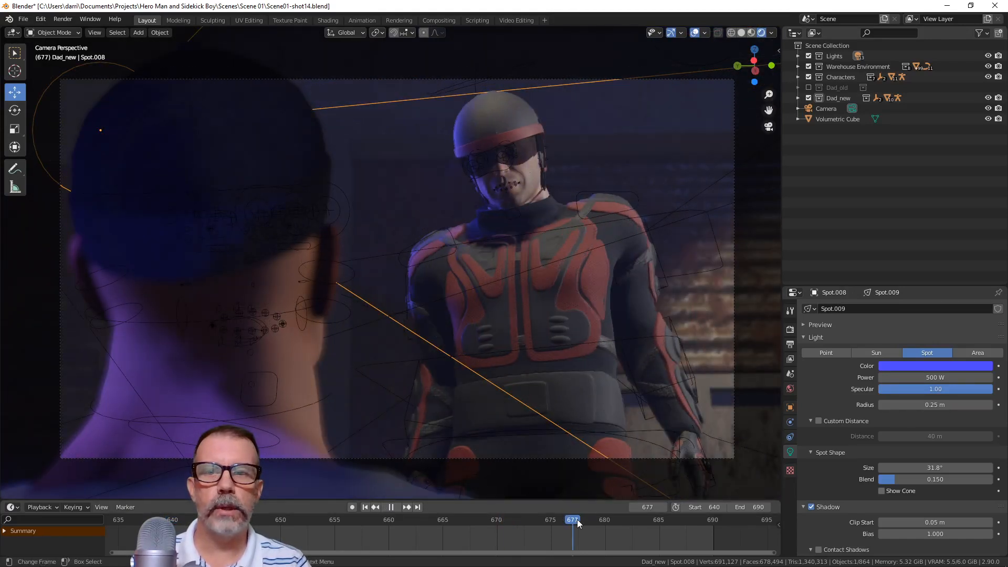
left_click(666, 521)
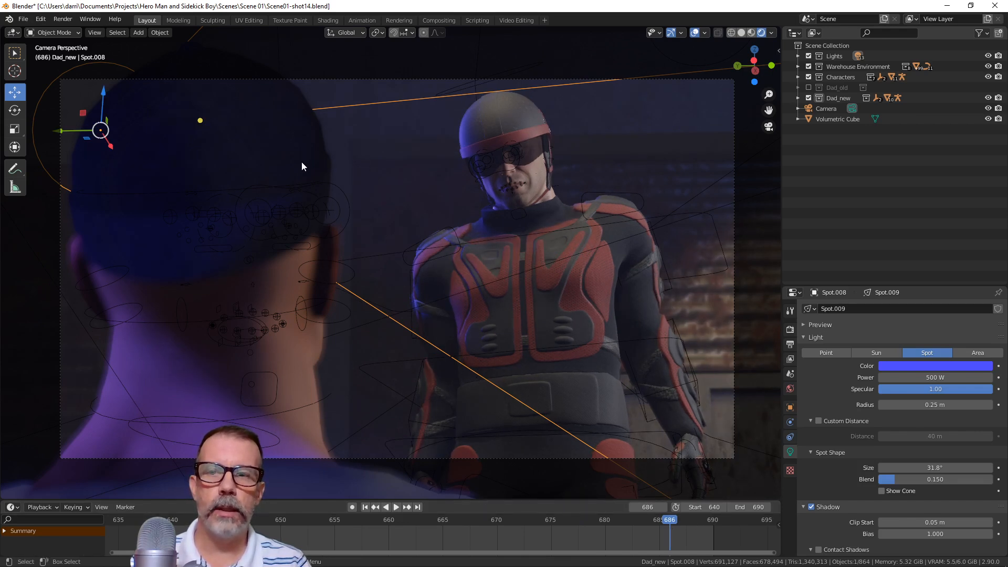
left_click(171, 120)
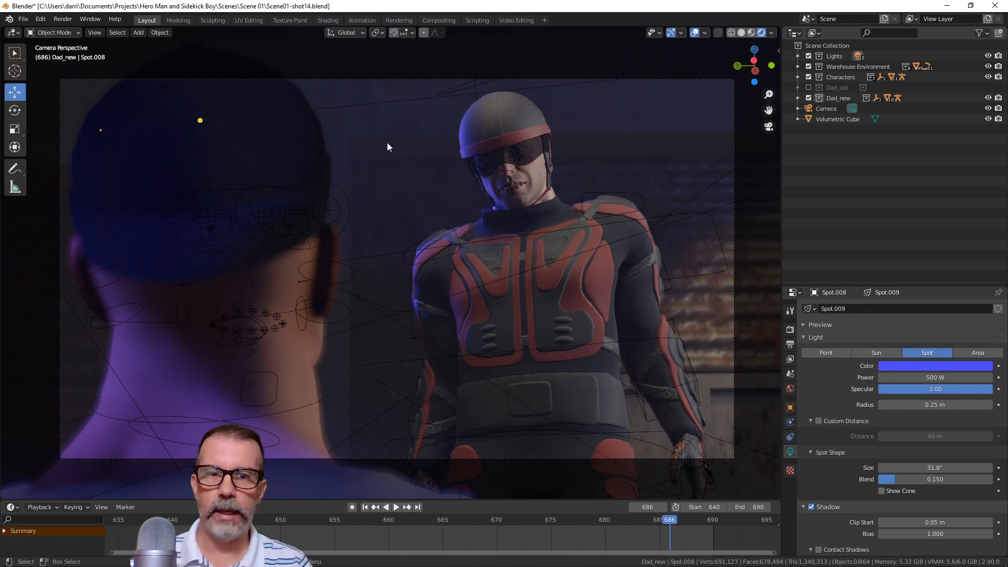
left_click(382, 107)
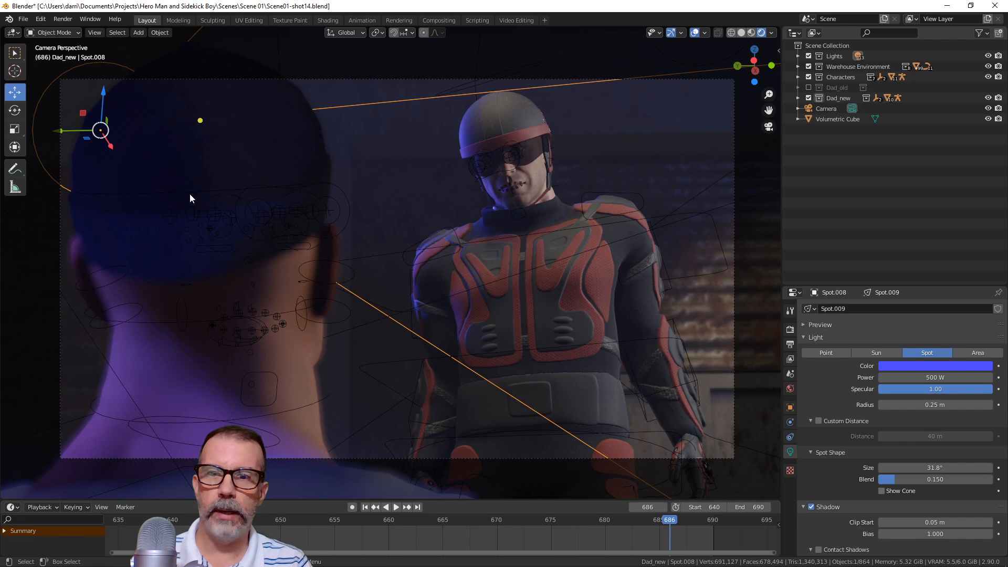
left_click(588, 522)
key("space")
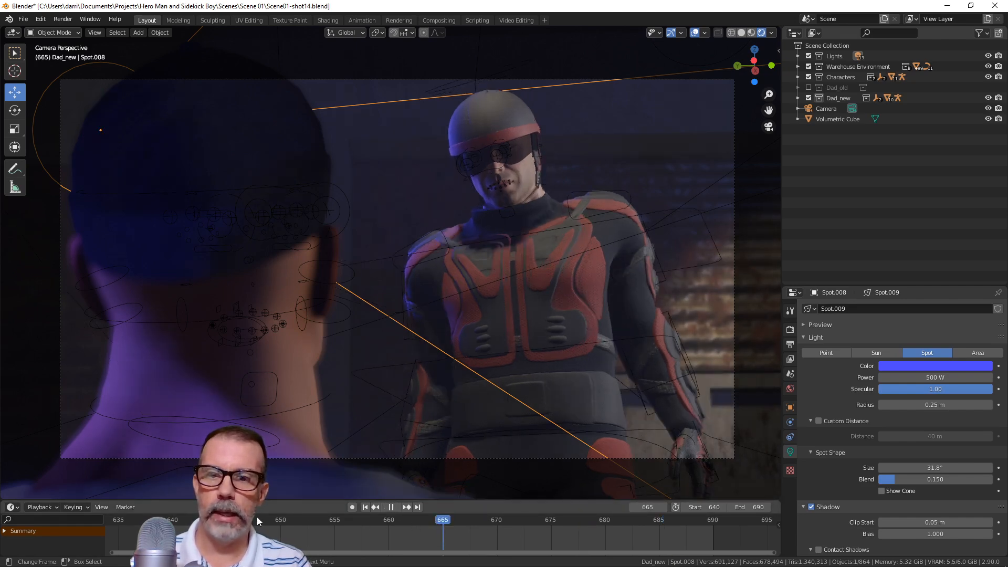
left_click(260, 518)
key("space")
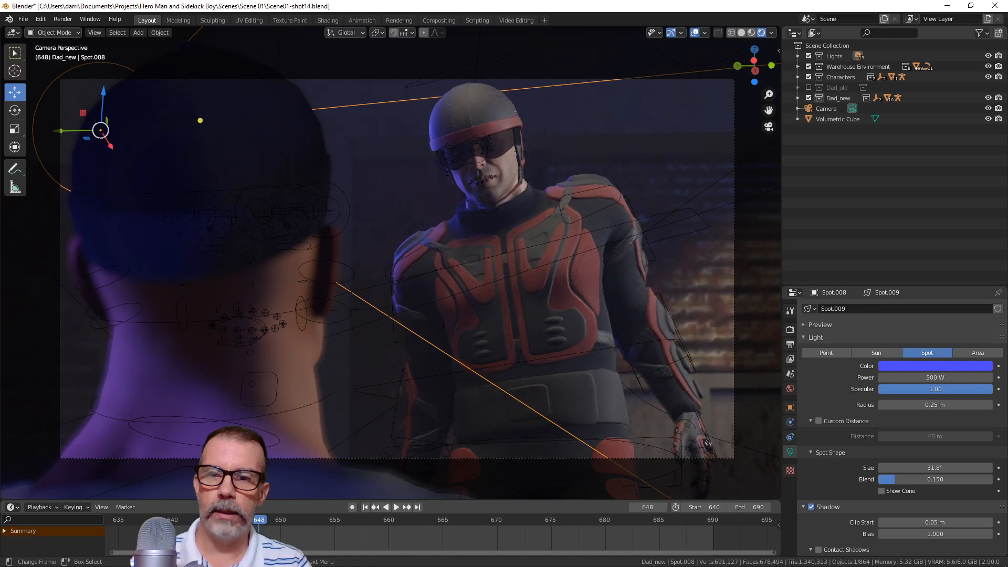
left_click(194, 520)
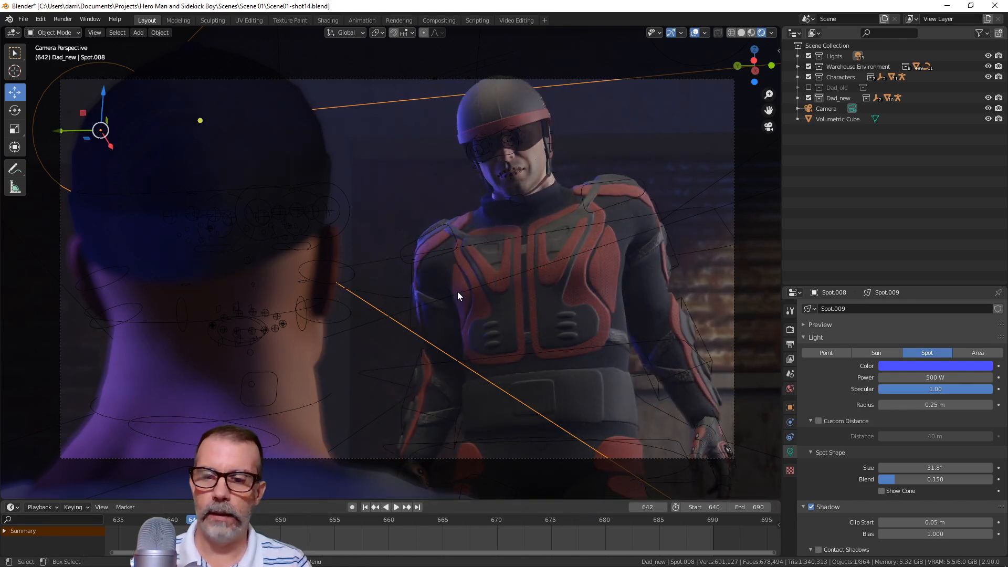
key("alt+a")
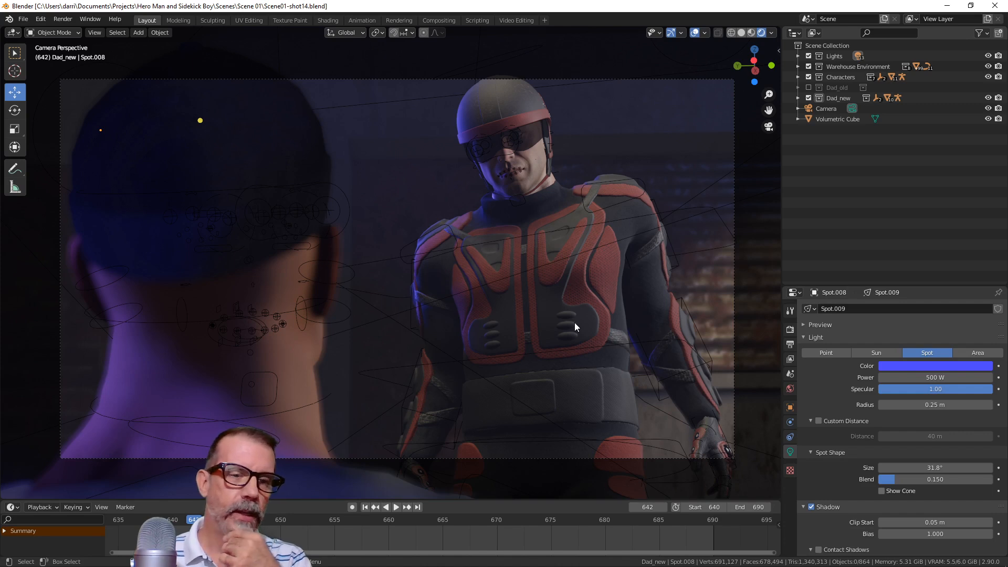
Set the render output path to Scene01-shot14 in the C:\tmp folder
left_click_drag(913, 286, 916, 193)
left_click(790, 252)
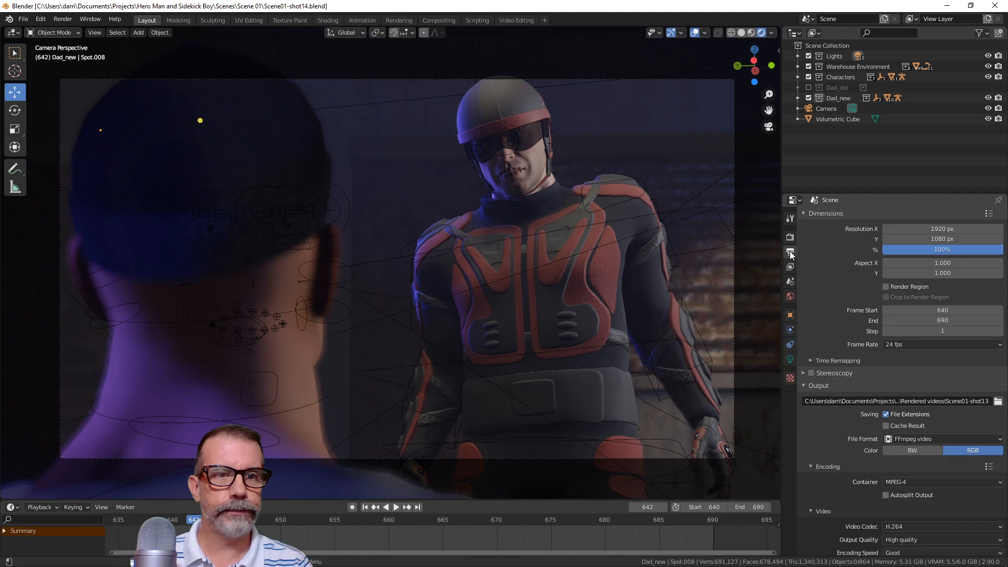
left_click(998, 402)
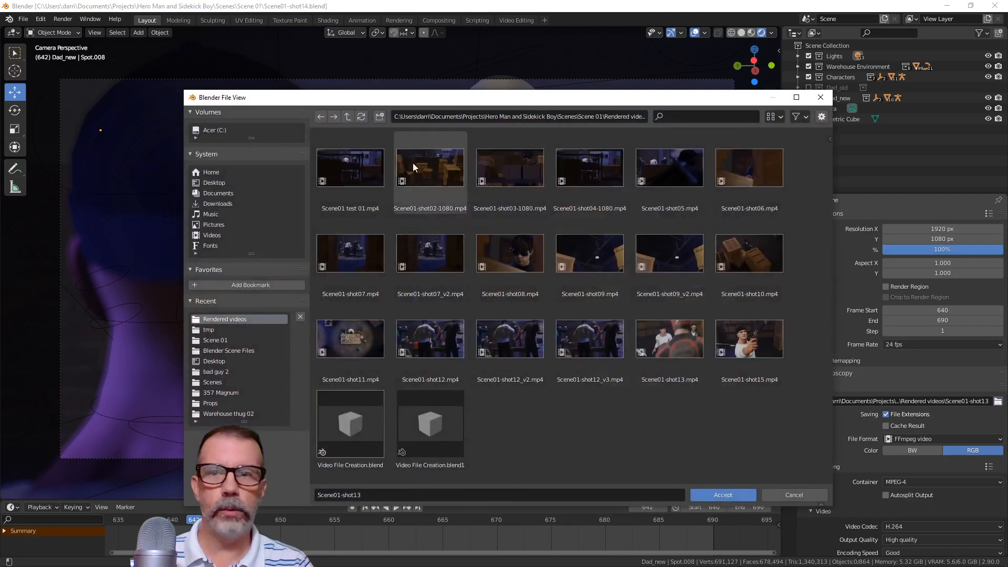
left_click(219, 132)
double_click(670, 169)
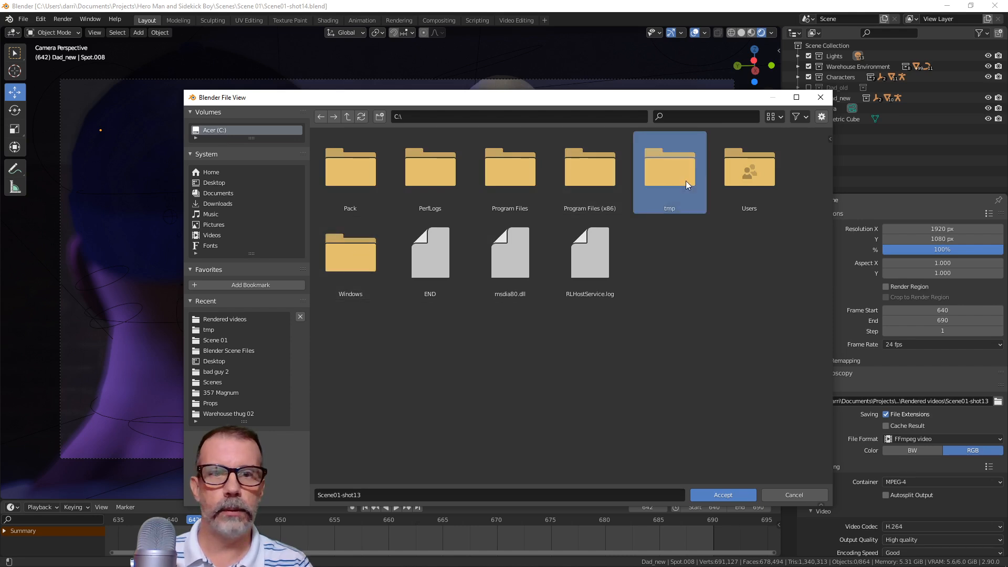
left_click(376, 497)
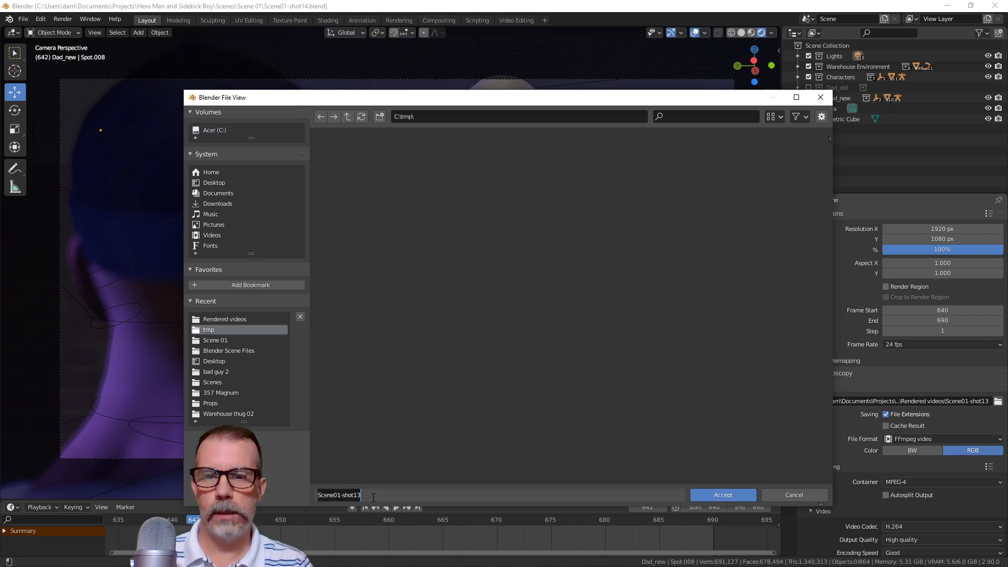
left_click(374, 497)
key("BackSpace")
type("4")
key("Return")
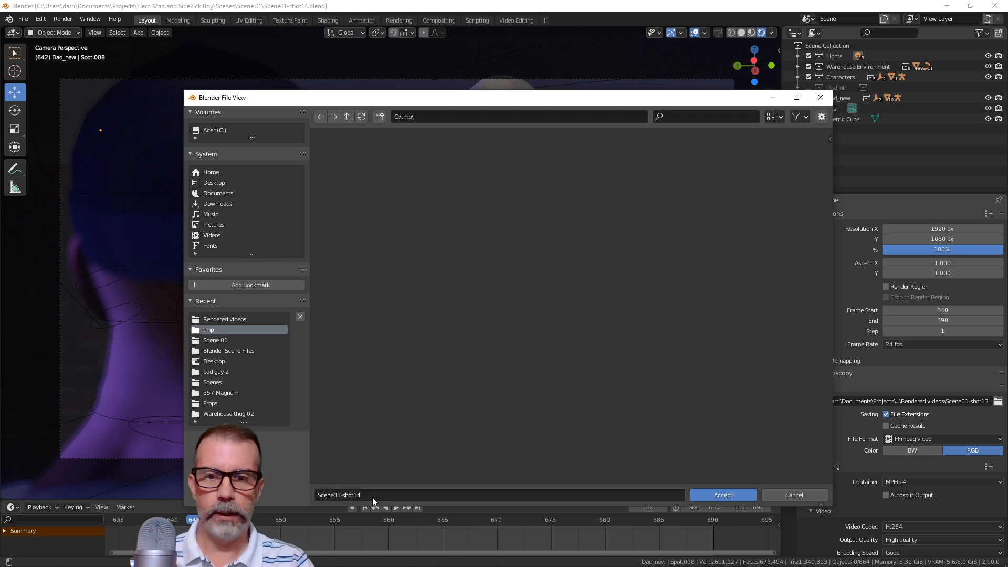
left_click(743, 496)
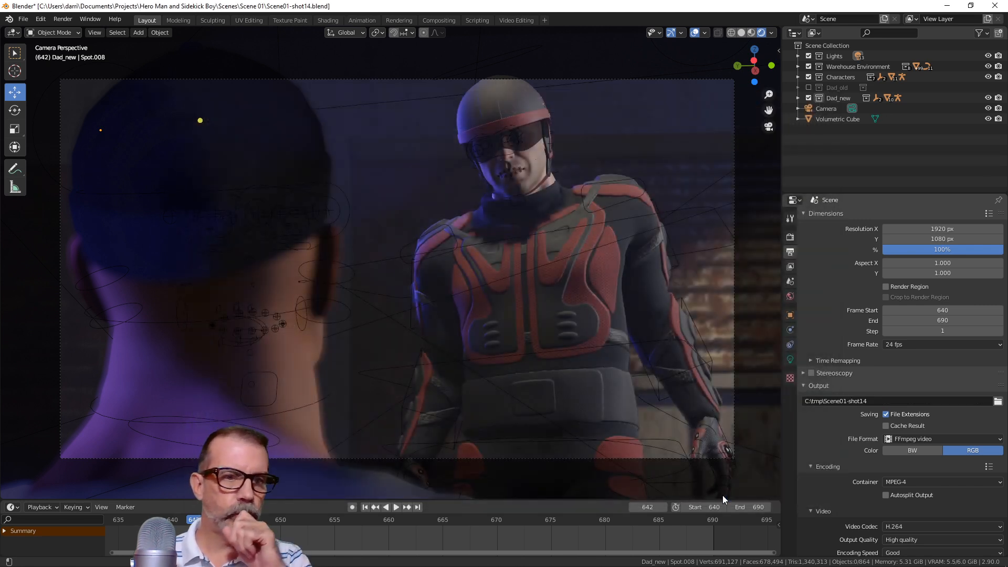
Set the output file format to PNG, render the shot as an animation, and close the render window
left_click(906, 439)
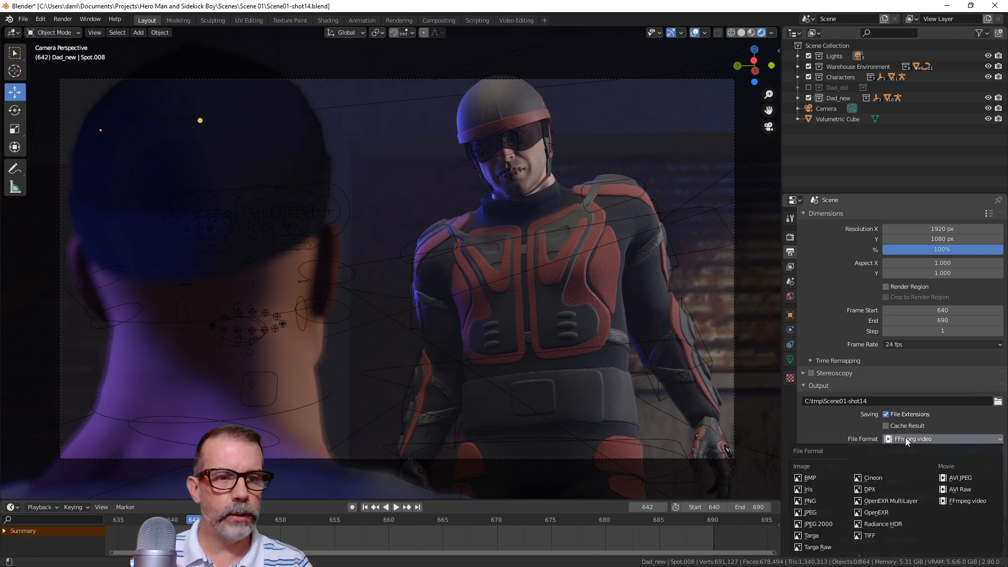
left_click(811, 504)
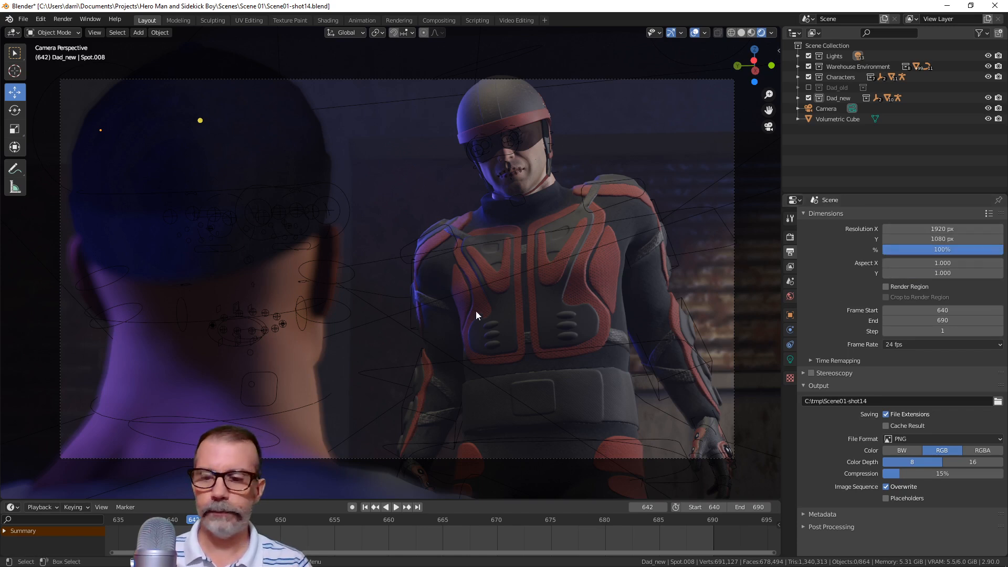
key("ctrl+F12")
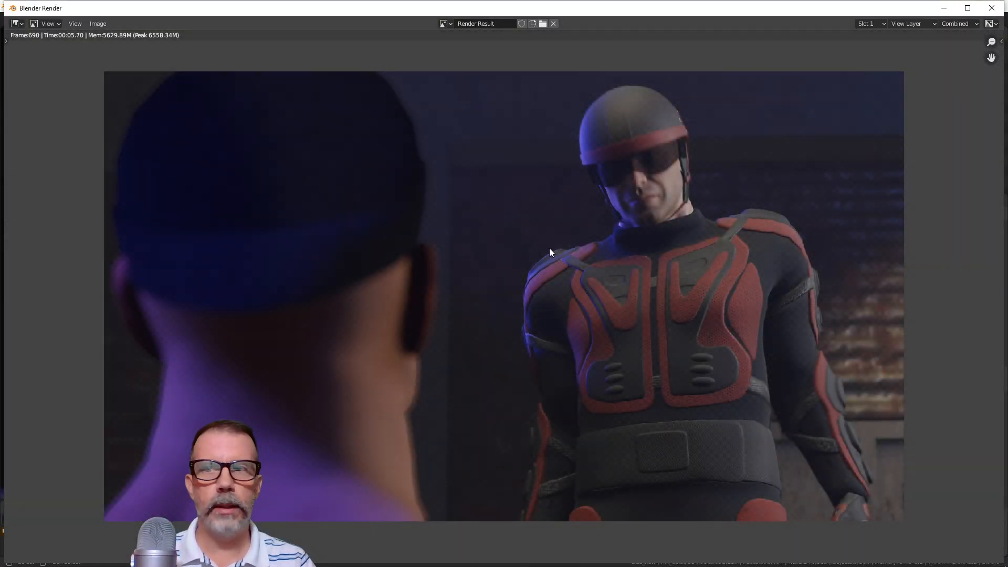
left_click(992, 8)
left_click(371, 97)
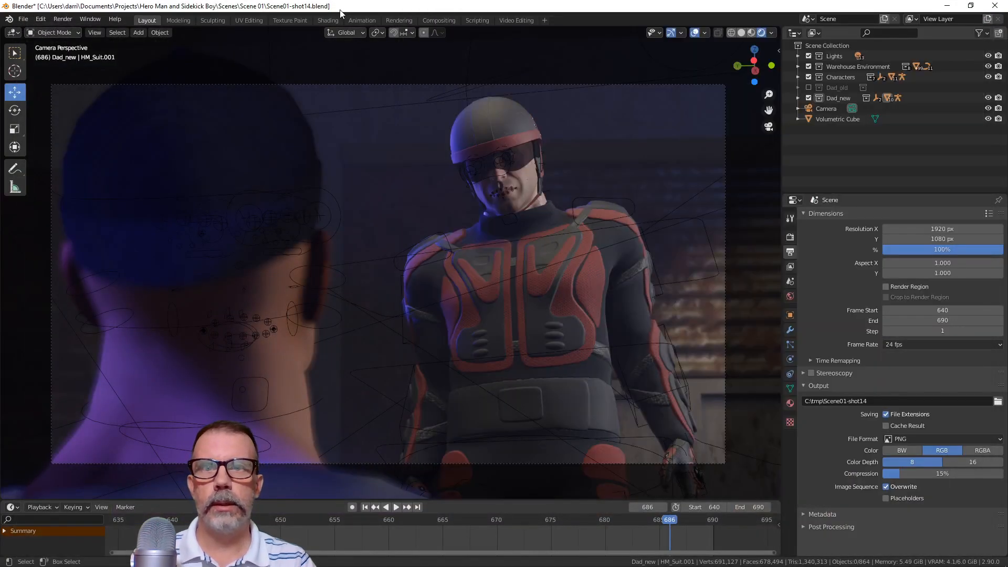
Switch to the Video Editing workspace and move the playhead to the first frame, 640
left_click(520, 21)
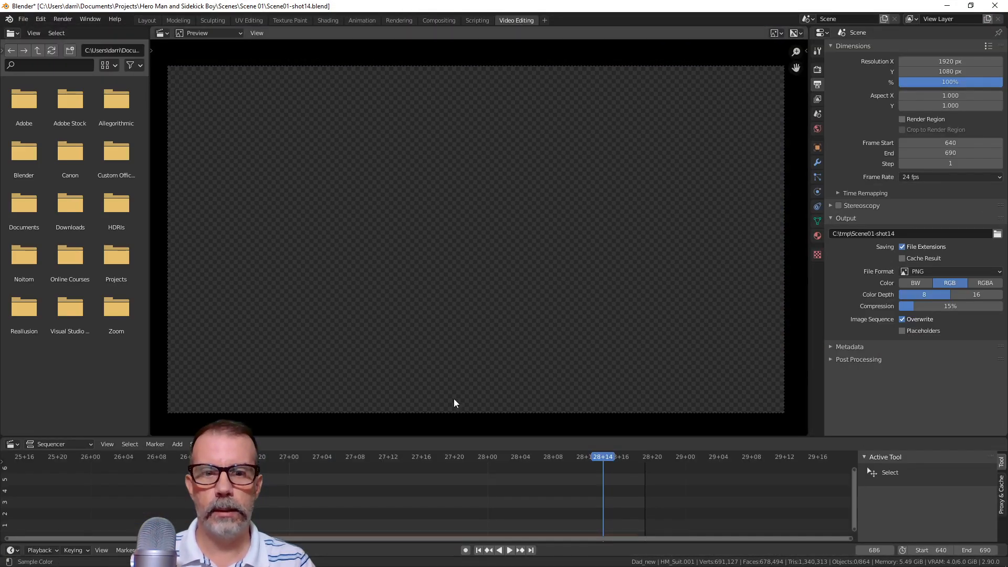
scroll(411, 500, "up", 2)
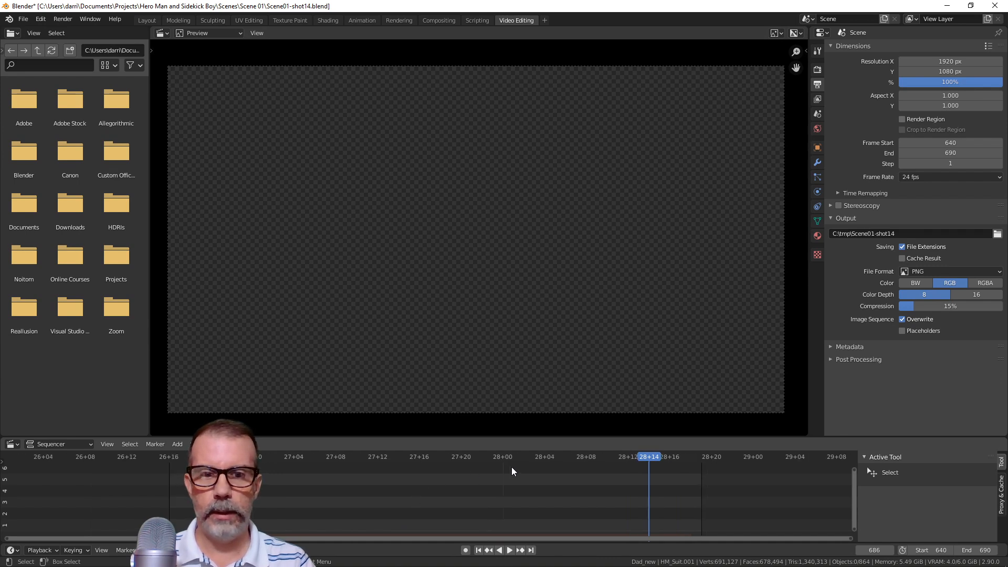
left_click(479, 551)
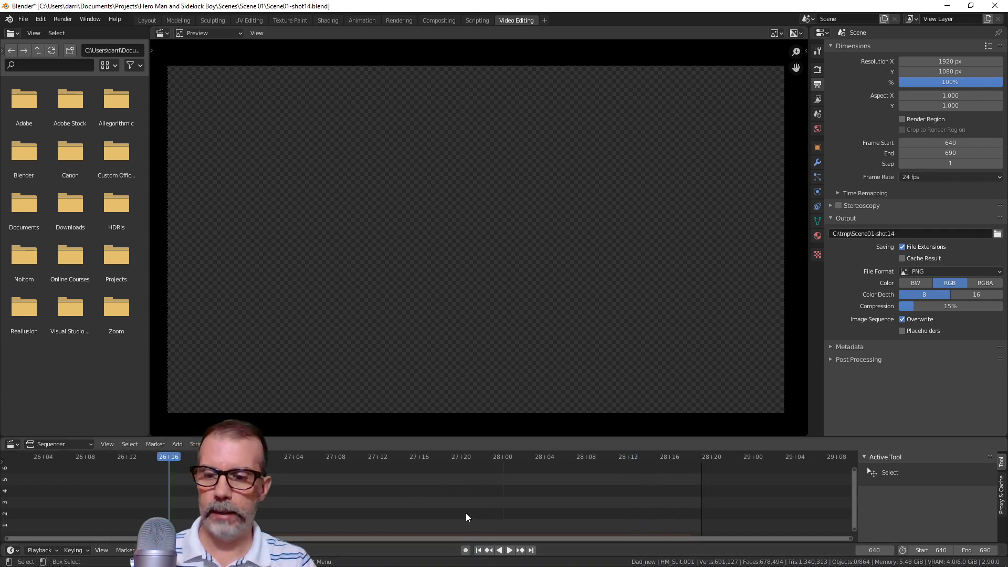
Add all the PNG frames in C:\tmp to the sequencer as an image strip ending at frame 690
key("shift+a")
left_click(453, 481)
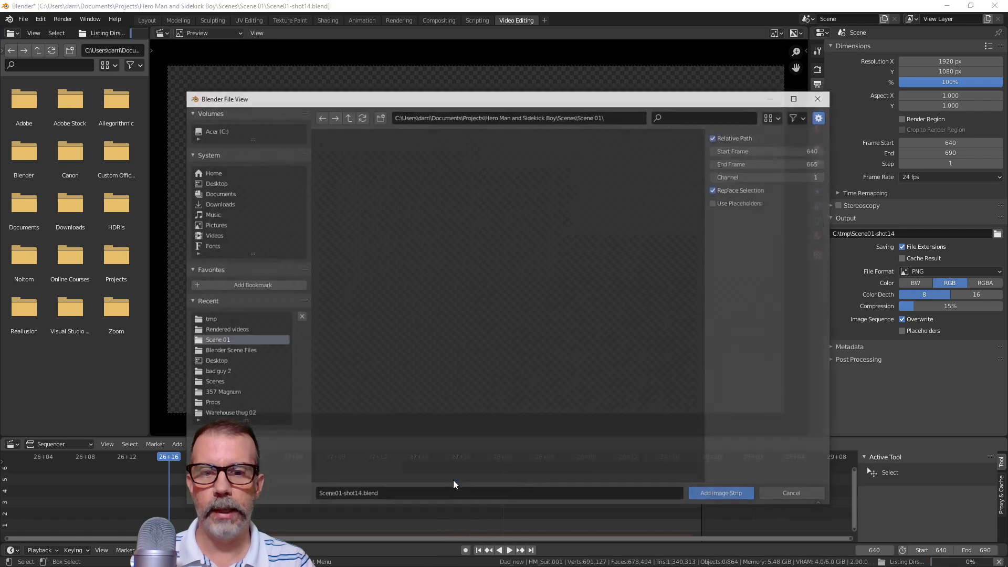
left_click(213, 130)
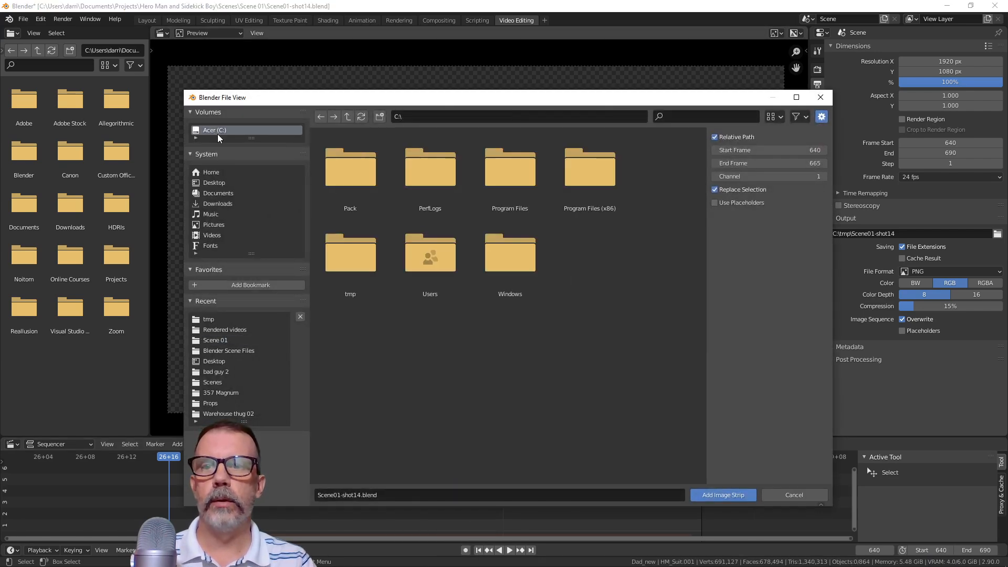
double_click(353, 259)
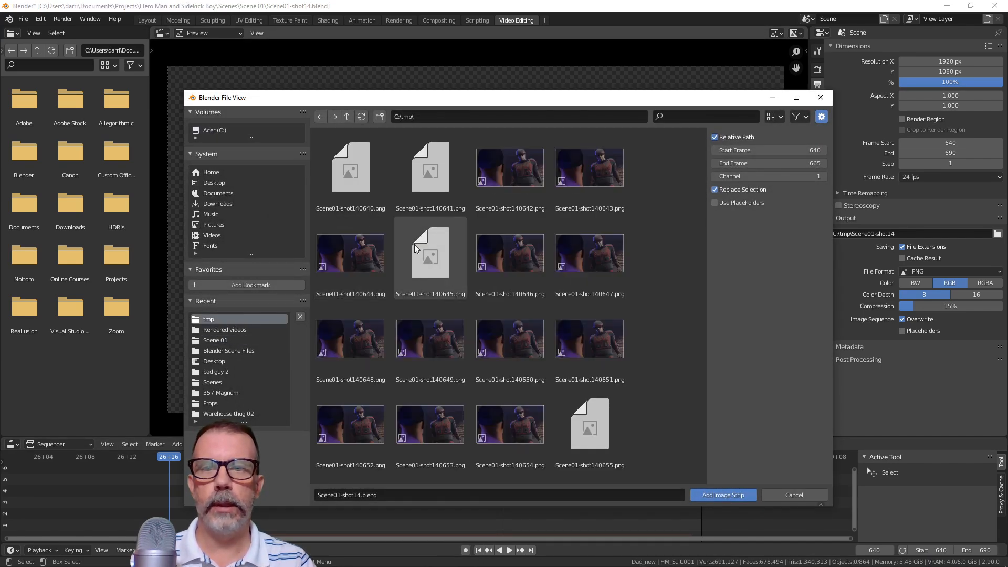
key("a")
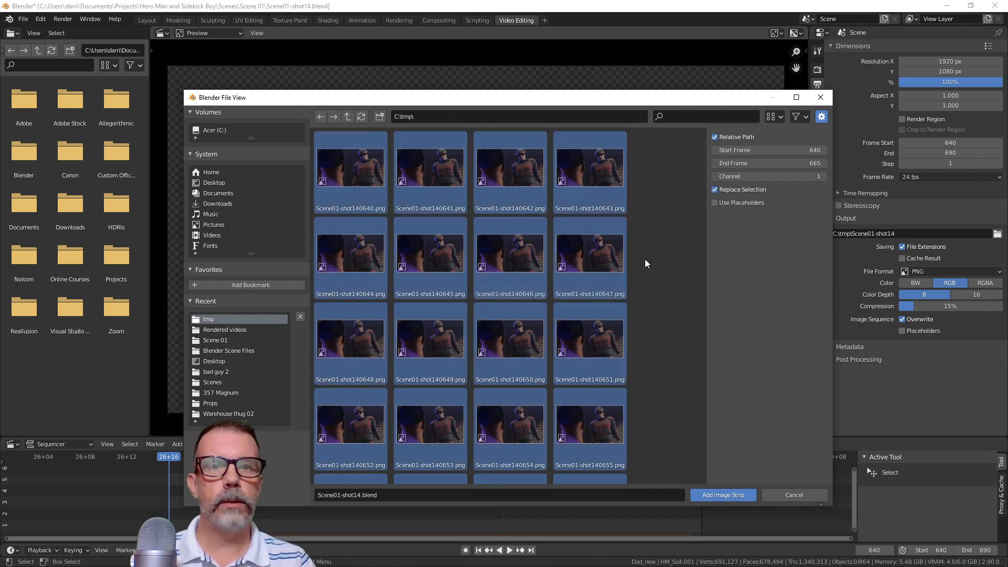
left_click(776, 163)
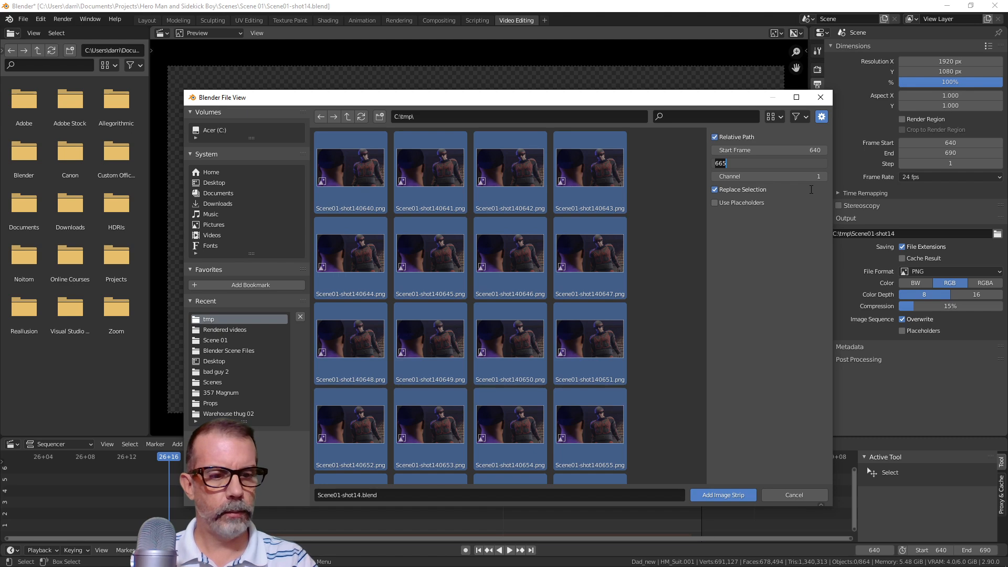
type("690")
key("Return")
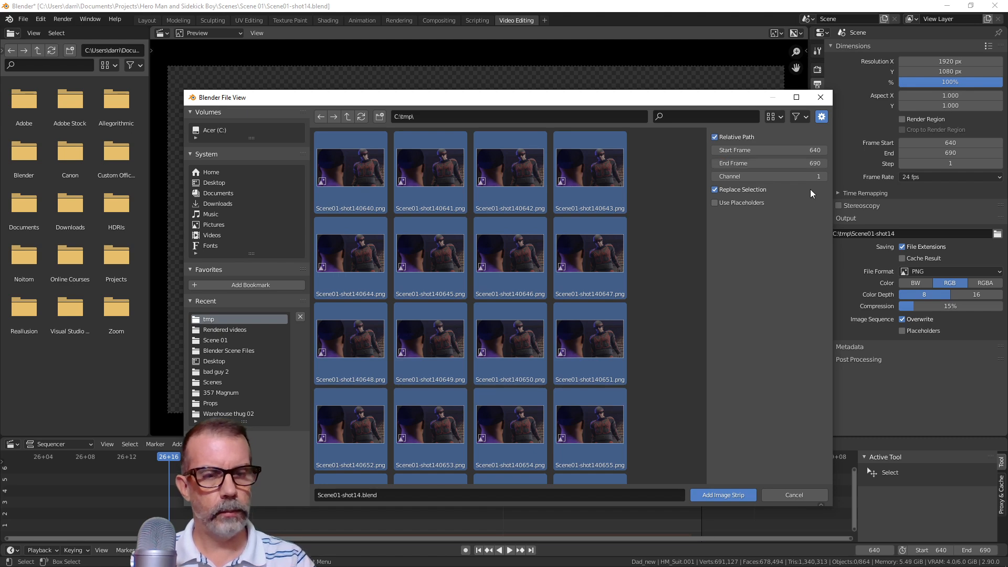
left_click(706, 494)
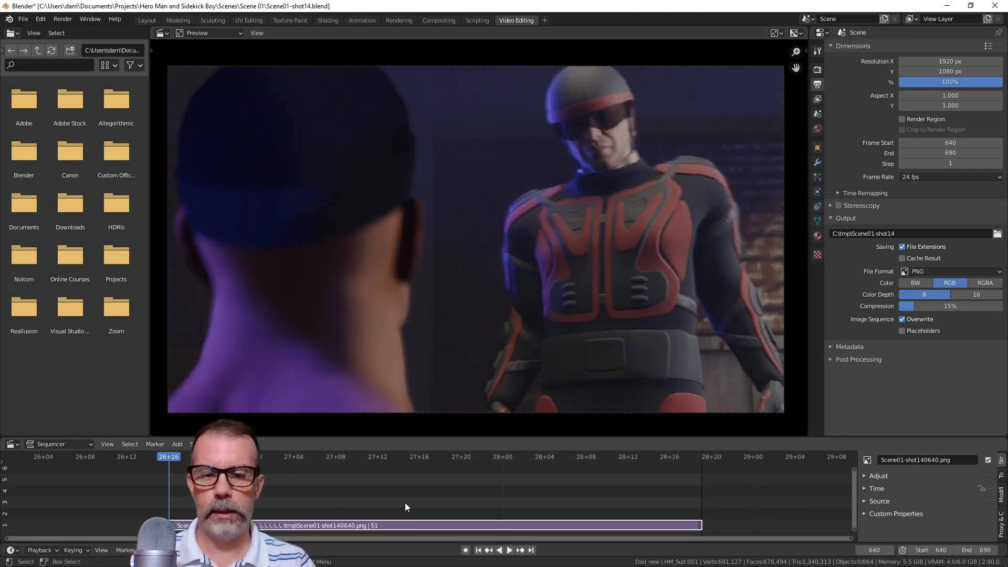
Play the image strip and examine the masked man's face close up, stopping at frame 658
key("space")
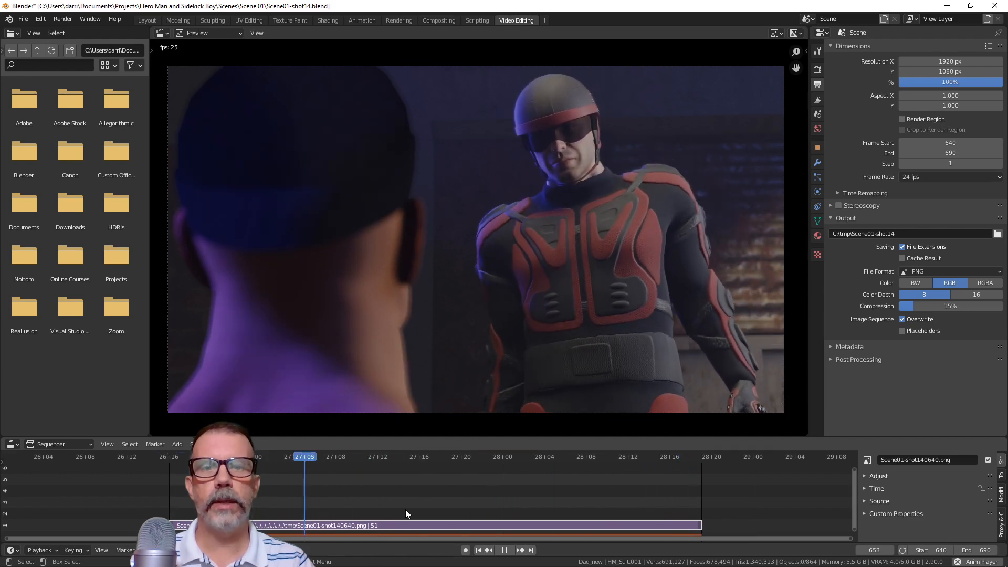
left_click_drag(406, 509, 493, 467)
left_click_drag(292, 477, 300, 472)
scroll(577, 257, "up", 1)
scroll(657, 215, "up", 2)
scroll(527, 314, "up", 2)
scroll(526, 314, "up", 2)
scroll(535, 279, "up", 1)
key("space")
left_click_drag(301, 460, 356, 466)
key("space")
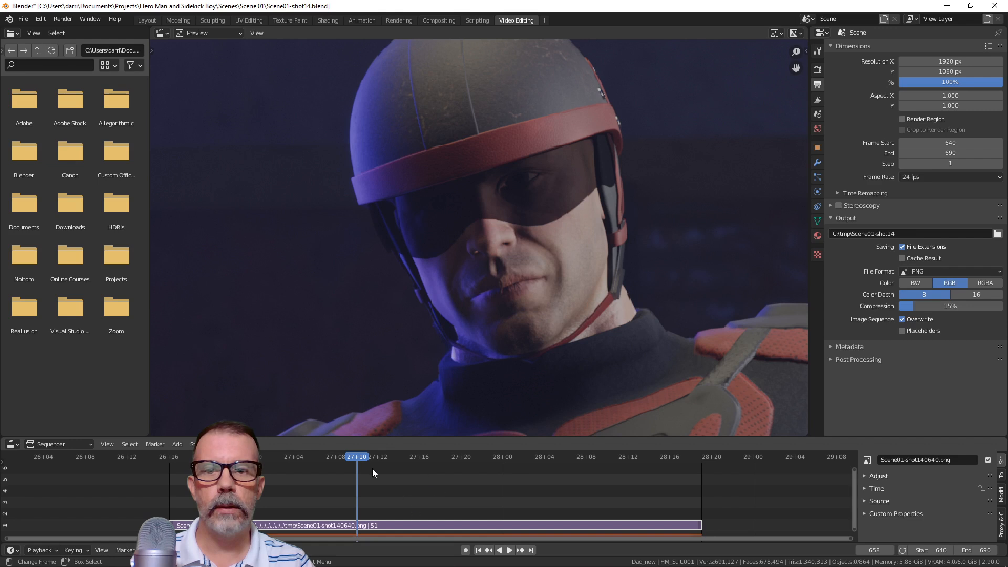
Replay the close-up, restore the full-frame preview, and return the playhead to frame 640
key("space")
left_click(348, 457)
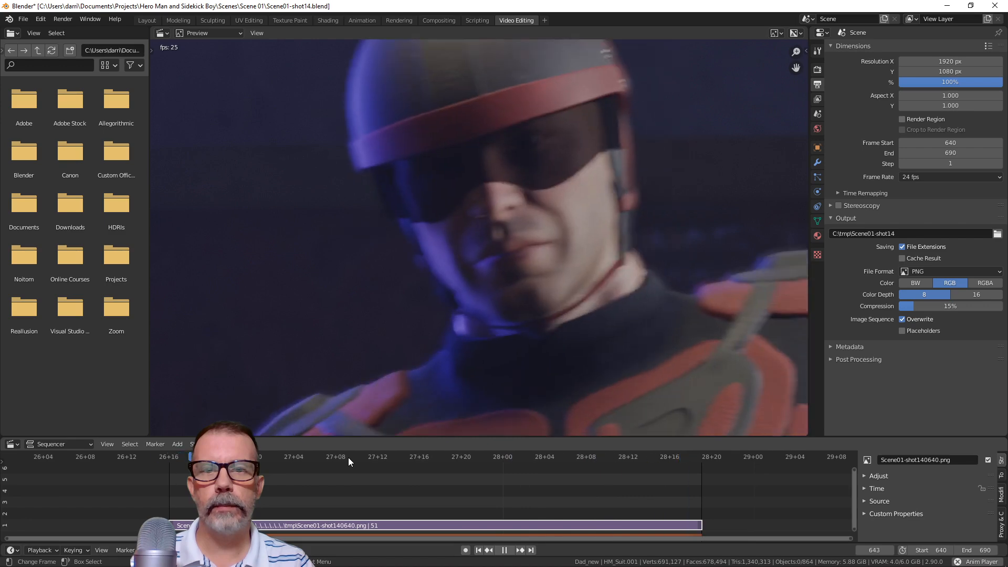
key("space")
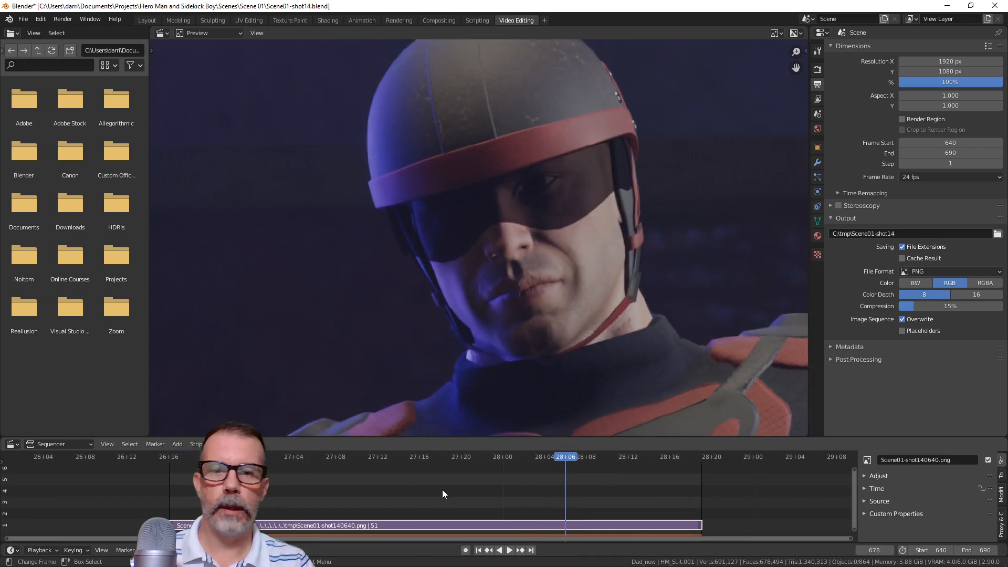
scroll(485, 338, "down", 4)
scroll(466, 346, "down", 2)
middle_click_drag(465, 346, 535, 277)
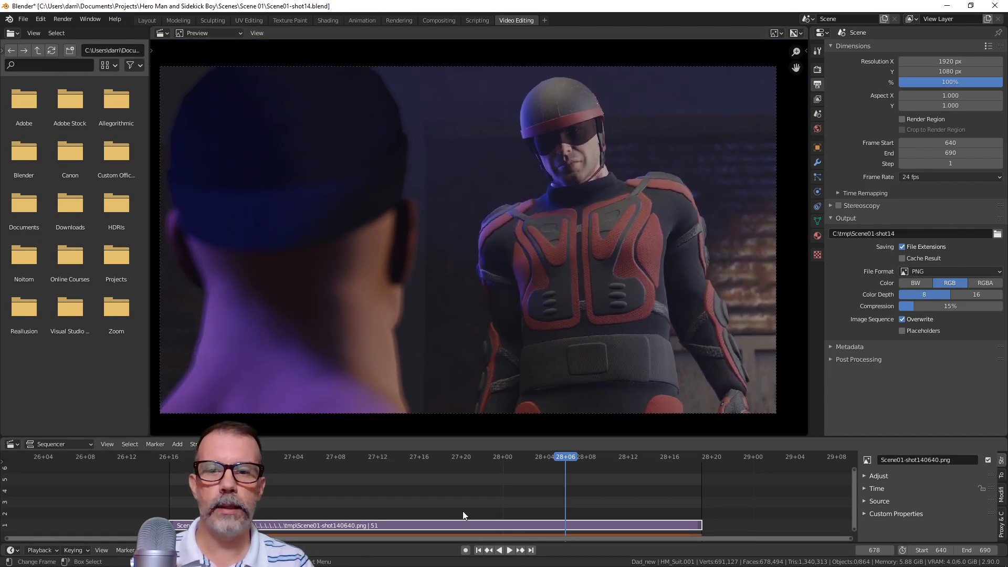
left_click(479, 550)
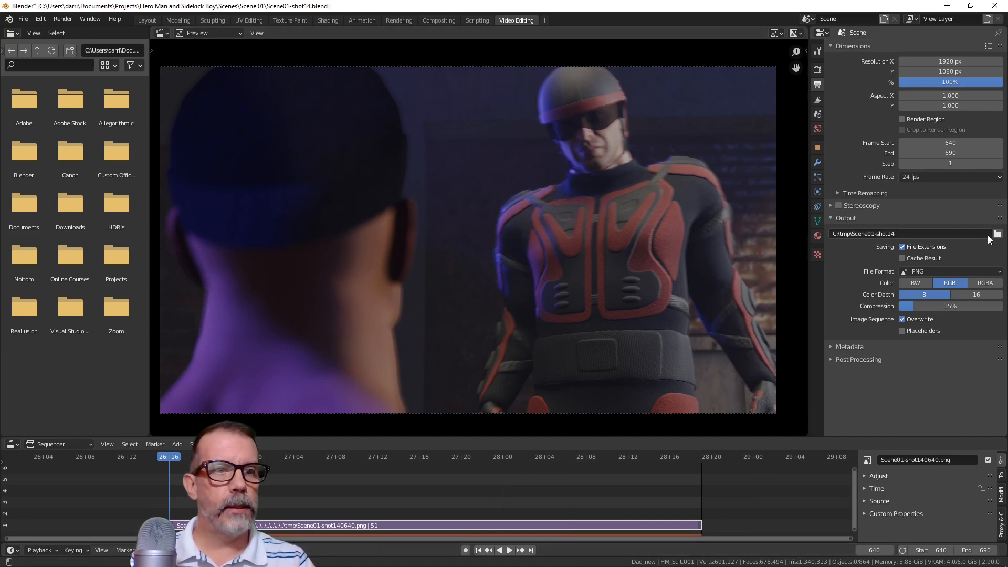
Set the output path to Scene01-shot14 in the Rendered videos folder and the file format to FFmpeg video
left_click(997, 235)
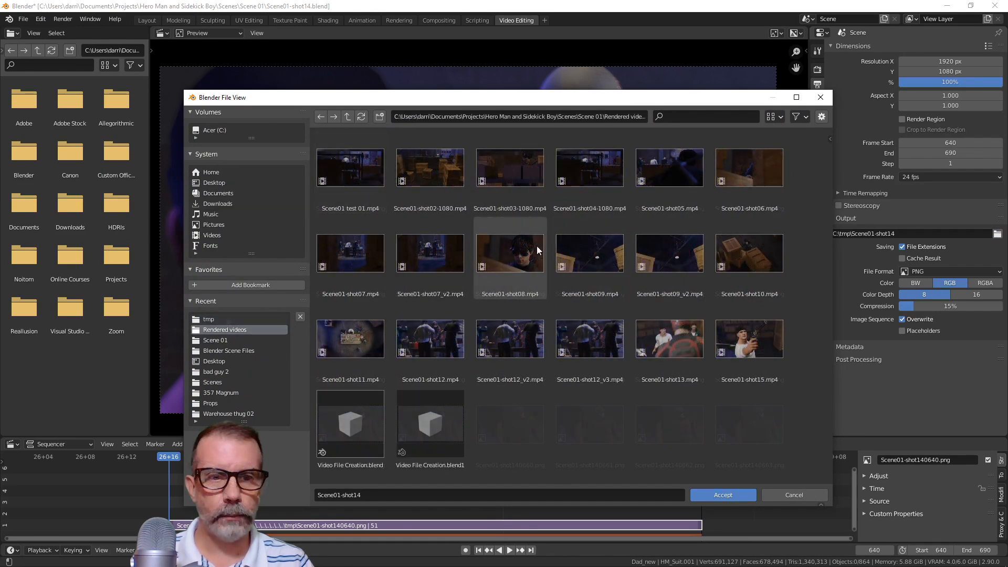
left_click(725, 493)
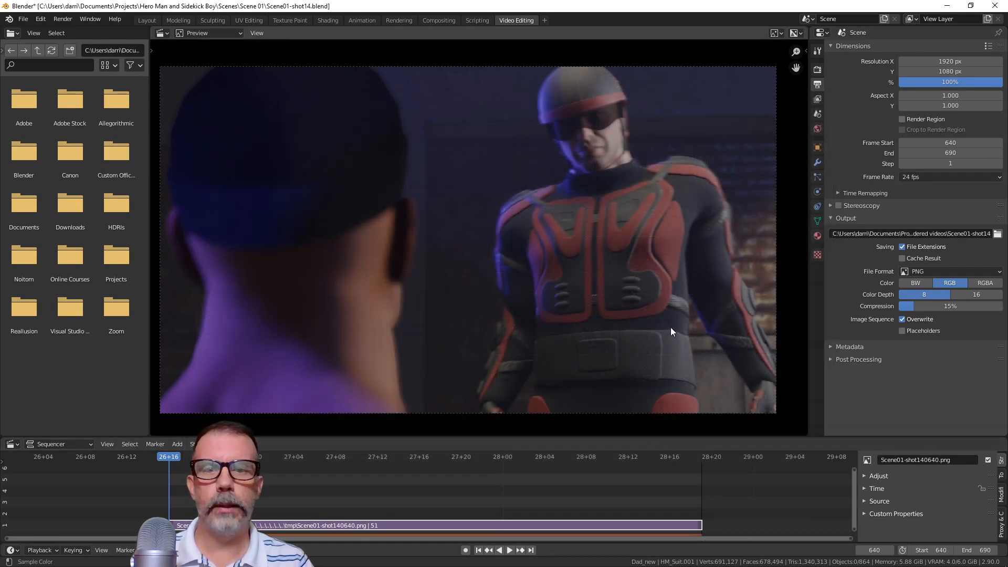
left_click(949, 272)
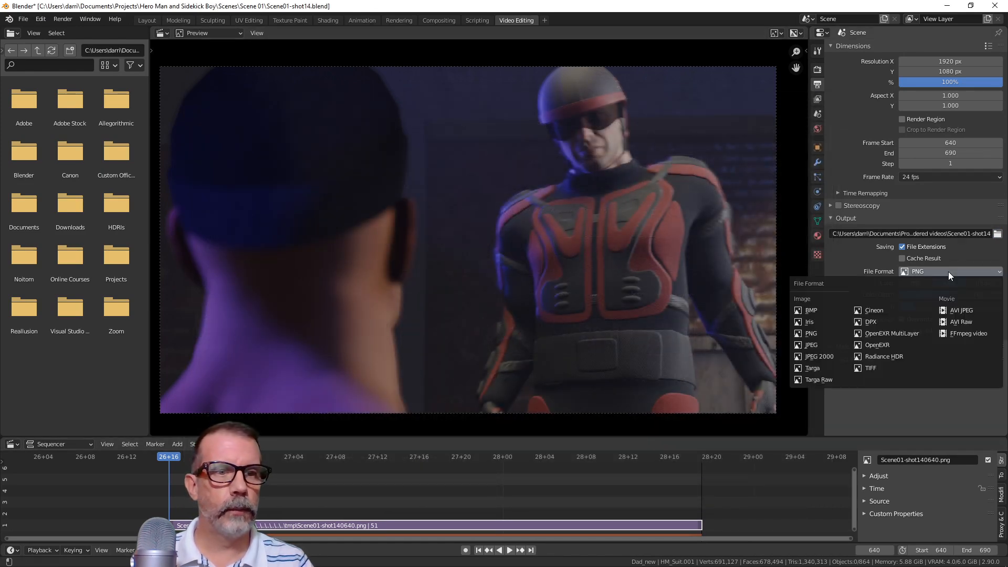
left_click(956, 336)
Set the encoding to an MPEG-4 container at High quality, render the sequence as an animation, and close the render window
left_click(937, 314)
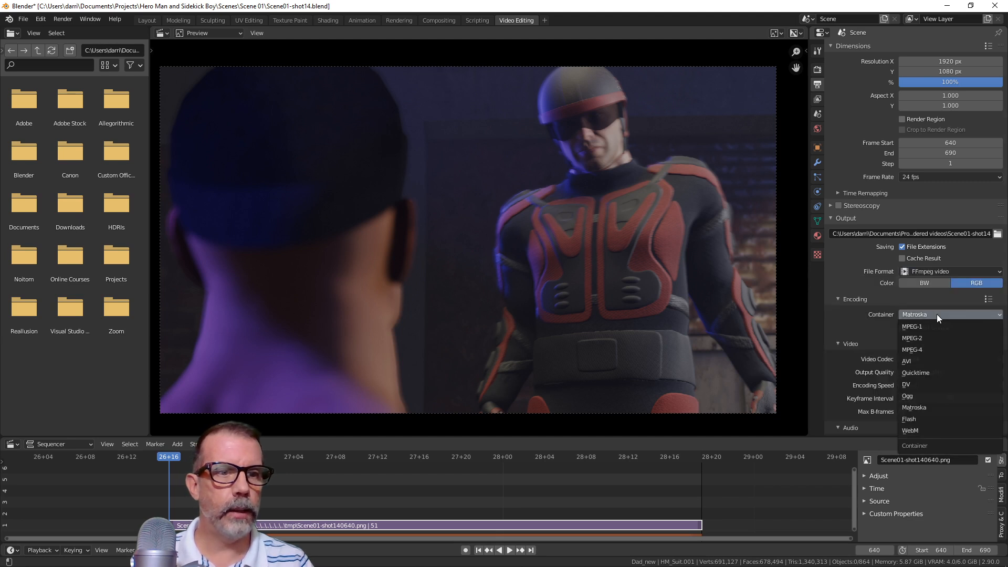
left_click(922, 350)
left_click(936, 373)
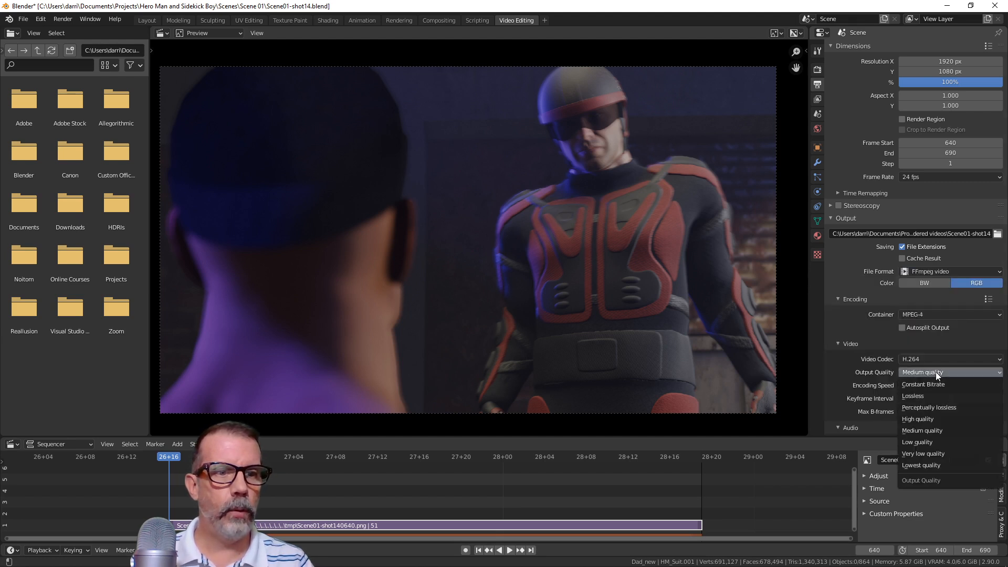
left_click(928, 420)
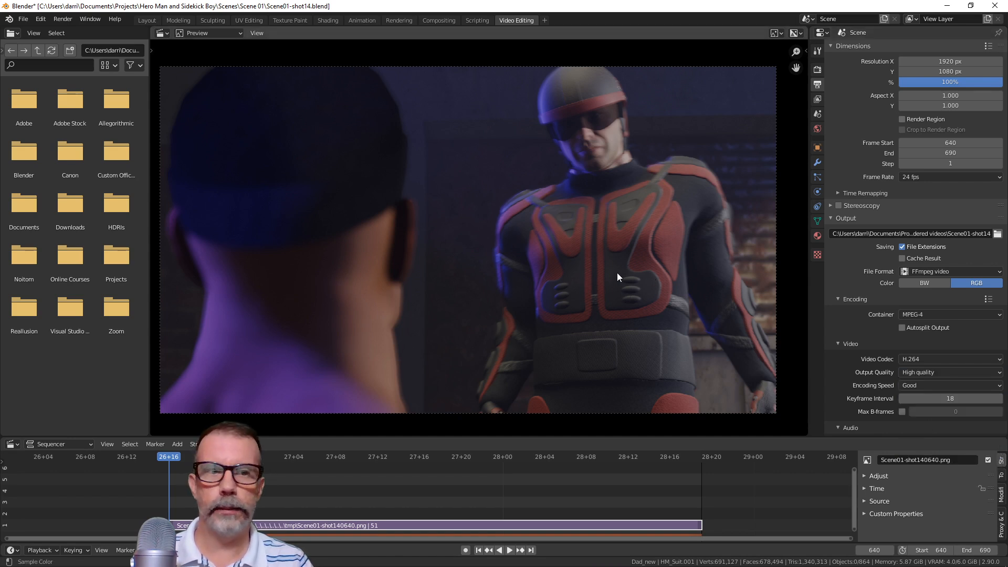
key("ctrl+F12")
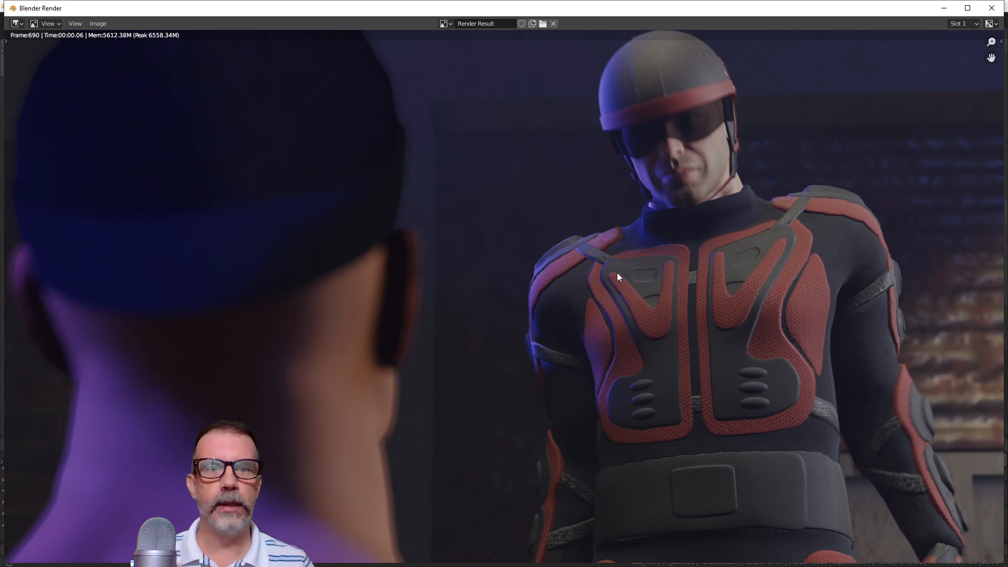
left_click(996, 10)
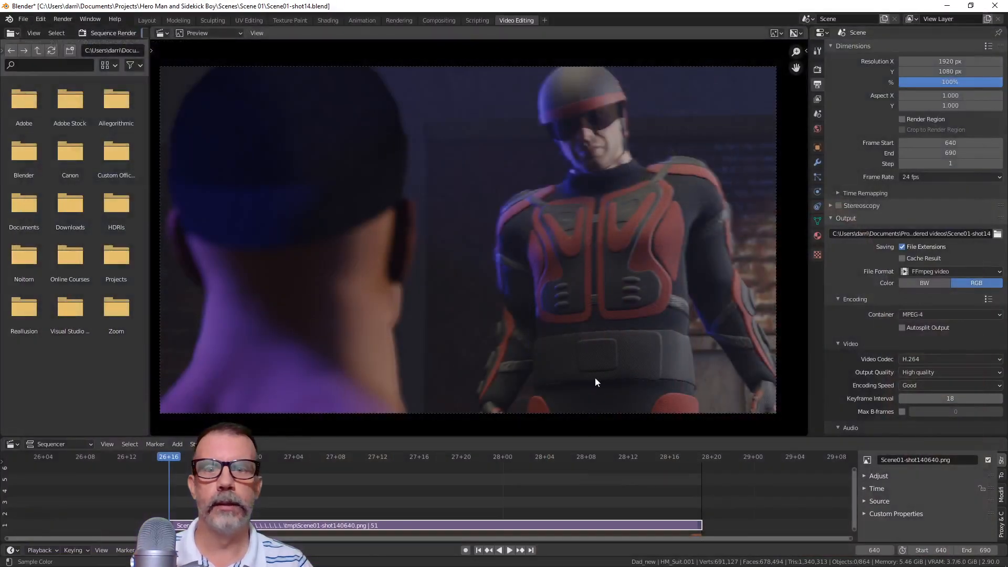
Switch to Adobe Premiere Pro and open the media import dialog for the Scene 01 bin
mouse_move(247, 564)
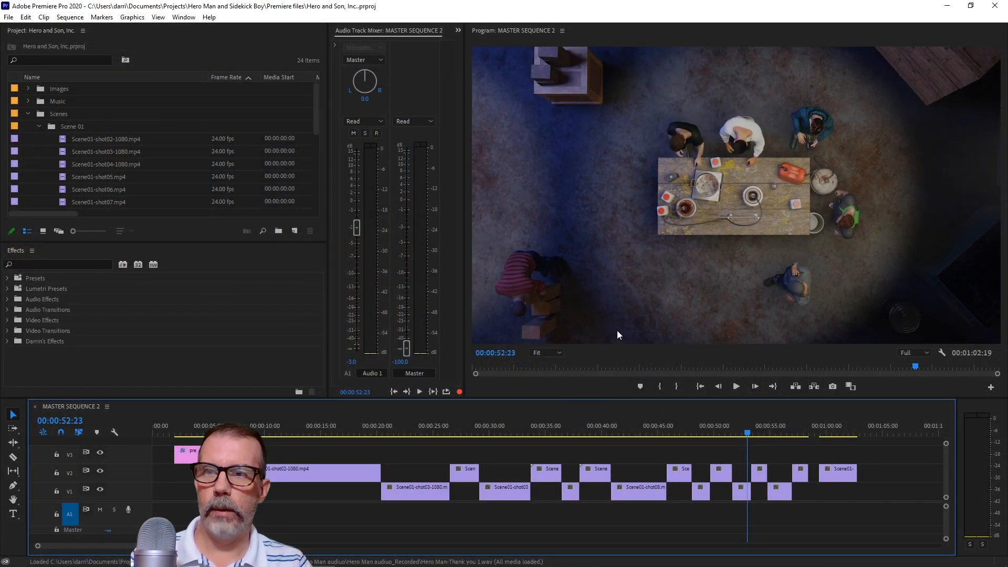
left_click(67, 128)
right_click(91, 128)
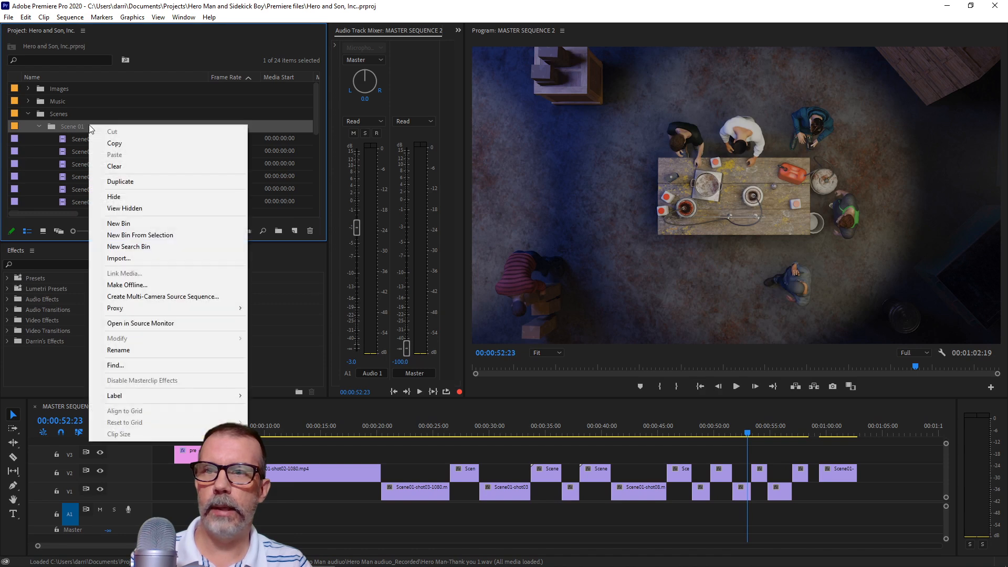
left_click(125, 258)
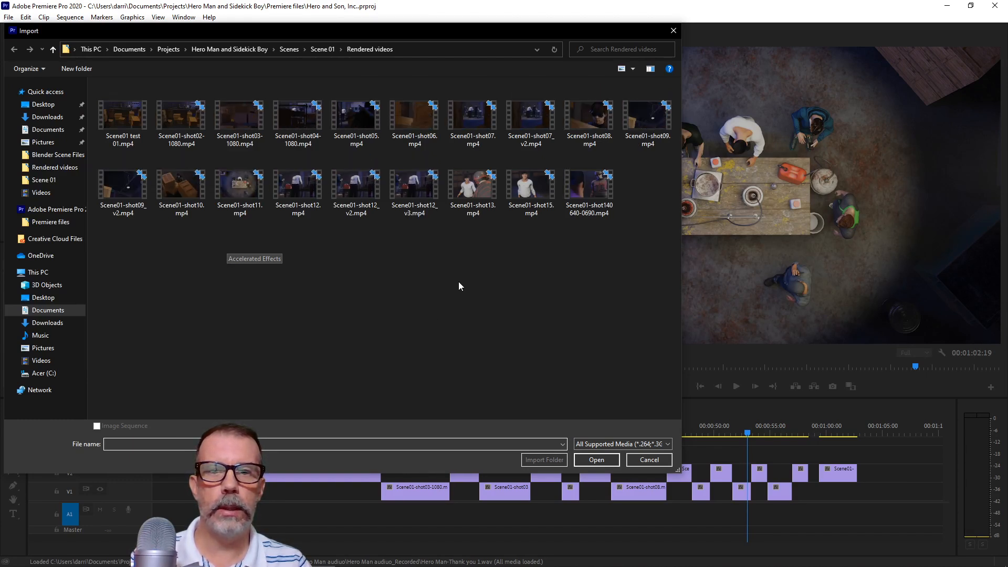
Rename the rendered file Scene01-shot140640-0690.mp4 as Scene01-shot14.mp4 within the import dialog
left_click(597, 213)
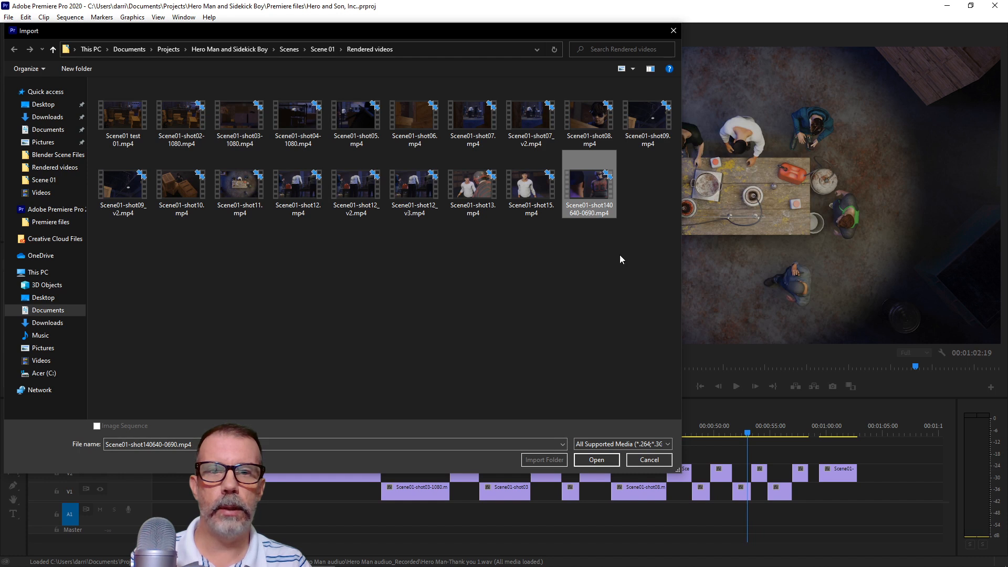
key("F2")
key("Right")
key("BackSpace")
key("BackSpace")
key("BackSpace")
key("BackSpace")
key("BackSpace")
key("BackSpace")
key("BackSpace")
key("BackSpace")
key("BackSpace")
key("Return")
Import Scene01-shot14.mp4 into the Scene 01 bin
left_click(577, 175)
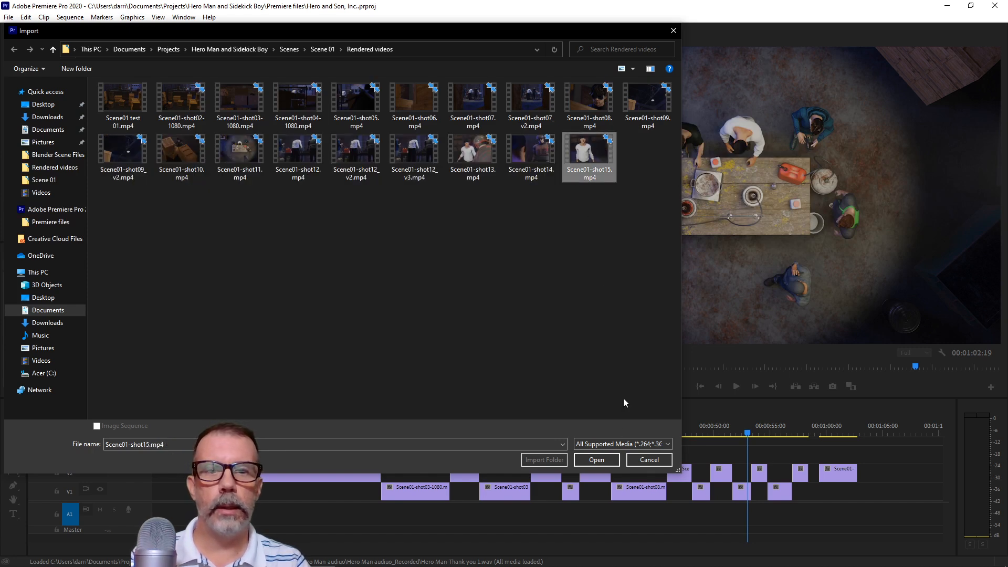
left_click(540, 160)
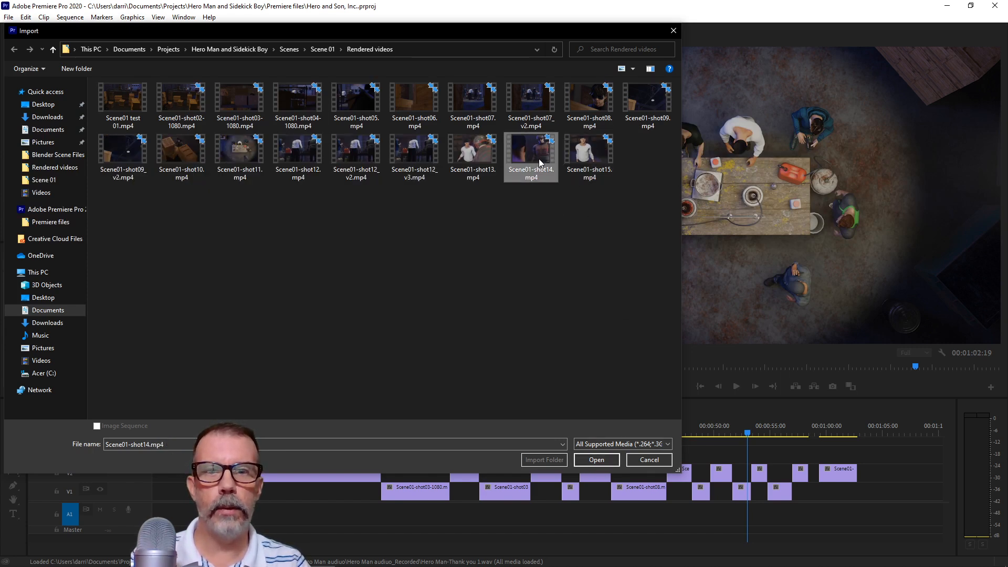
left_click(606, 462)
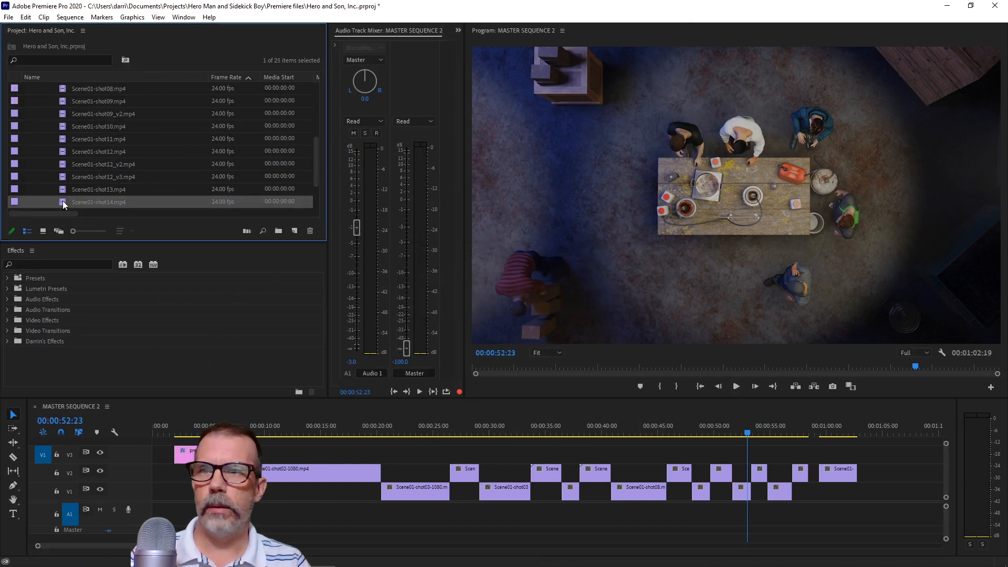
Place the Scene01-shot14.mp4 clip on track V3 directly after the shot 13 clip and preview it at 00:00:58:23
left_click_drag(99, 202, 864, 510)
key("z")
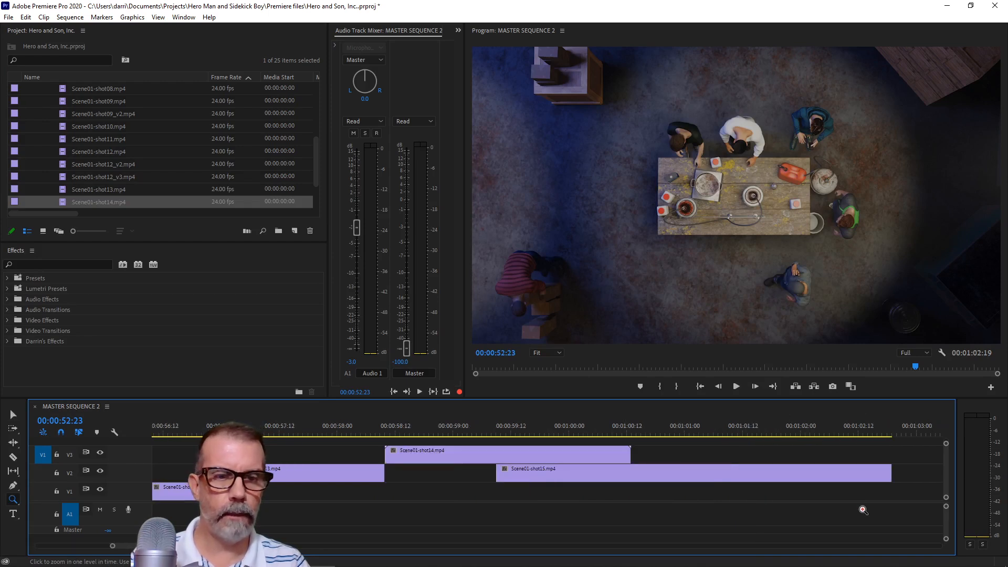
left_click_drag(432, 418, 449, 440)
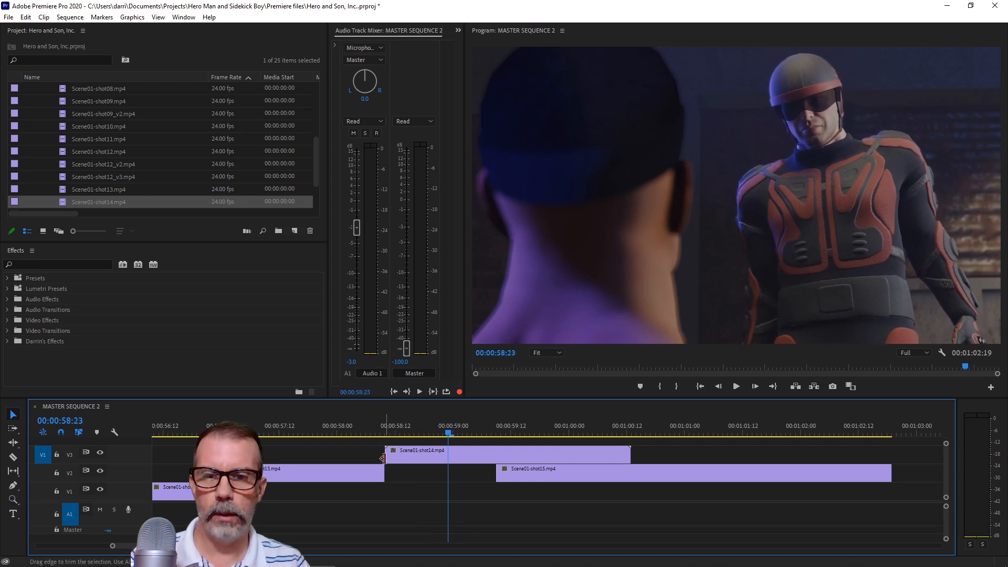
Ripple-trim the start of the Scene01-shot14.mp4 clip by about half a second and play the edit
left_click_drag(388, 458, 409, 455)
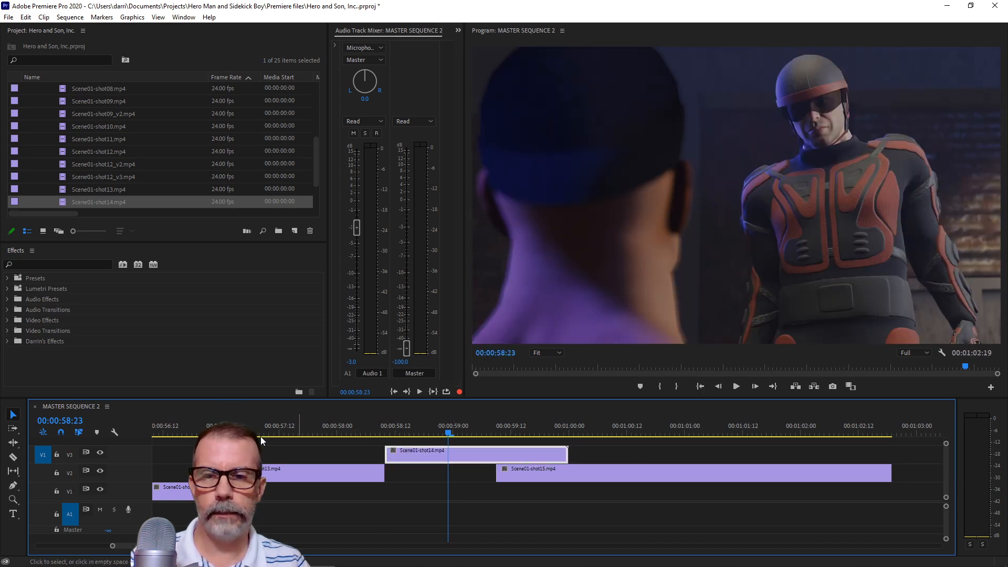
key("space")
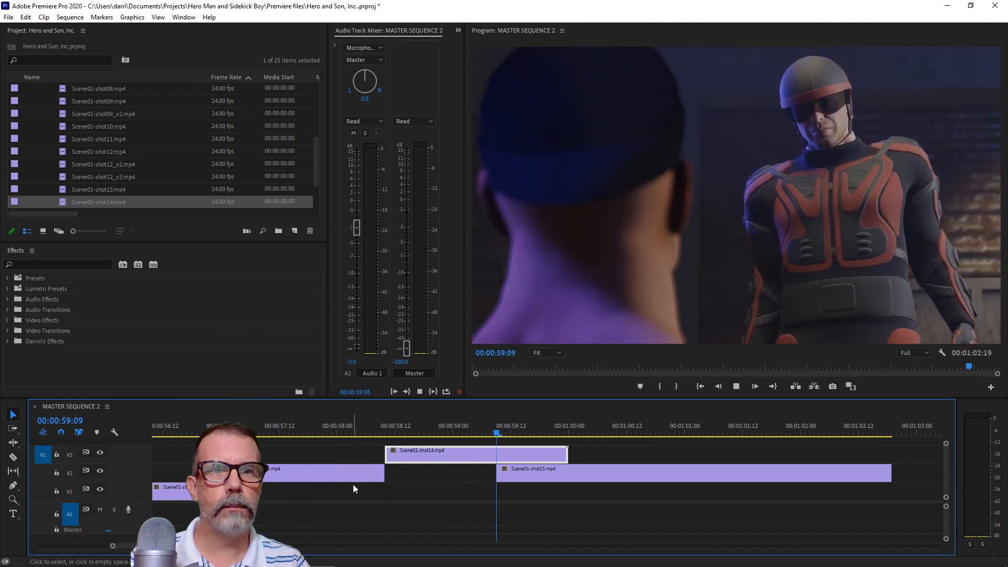
Trim the end of the Scene01-shot14.mp4 clip back to the start of the shot 15 clip and play the edit
key("space")
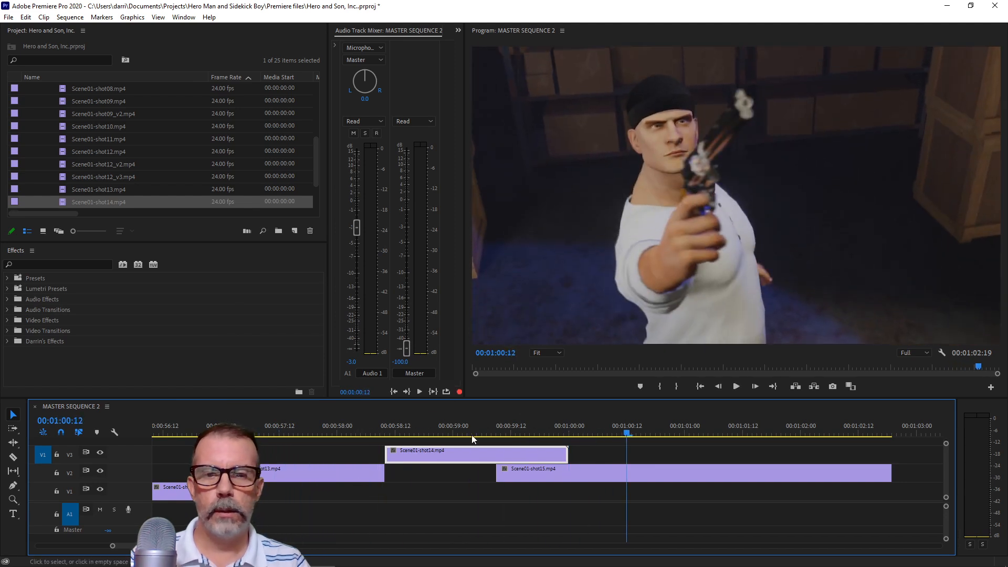
mouse_move(390, 454)
left_mouse_down()
mouse_move(408, 458)
mouse_move(391, 455)
left_mouse_up()
left_click_drag(567, 454, 495, 473)
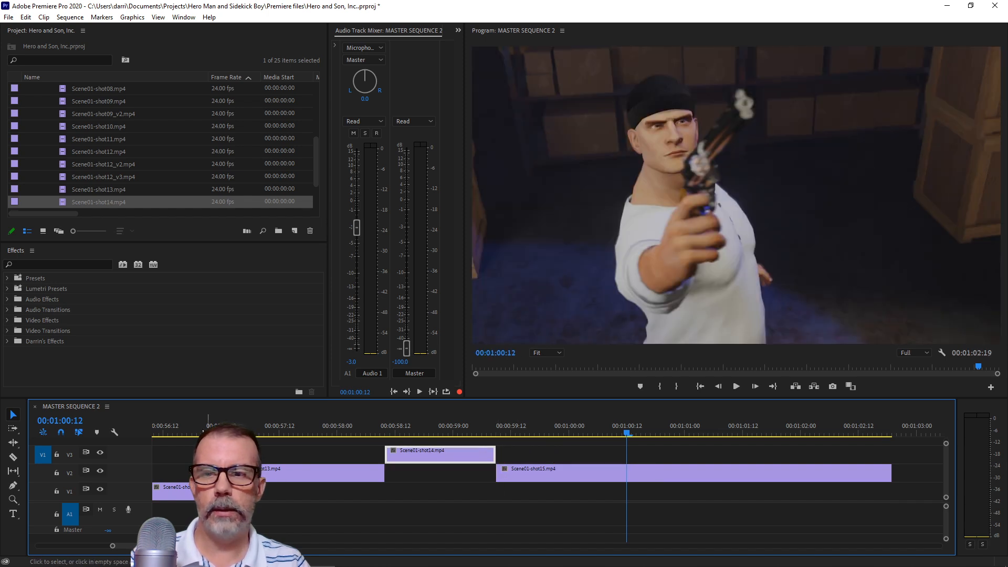
left_click(173, 429)
key("space")
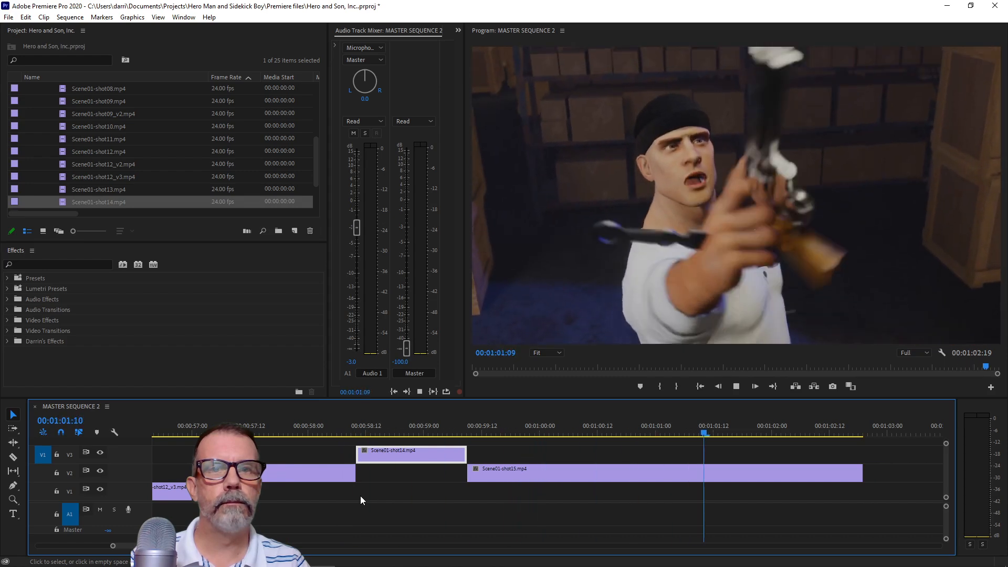
key("space")
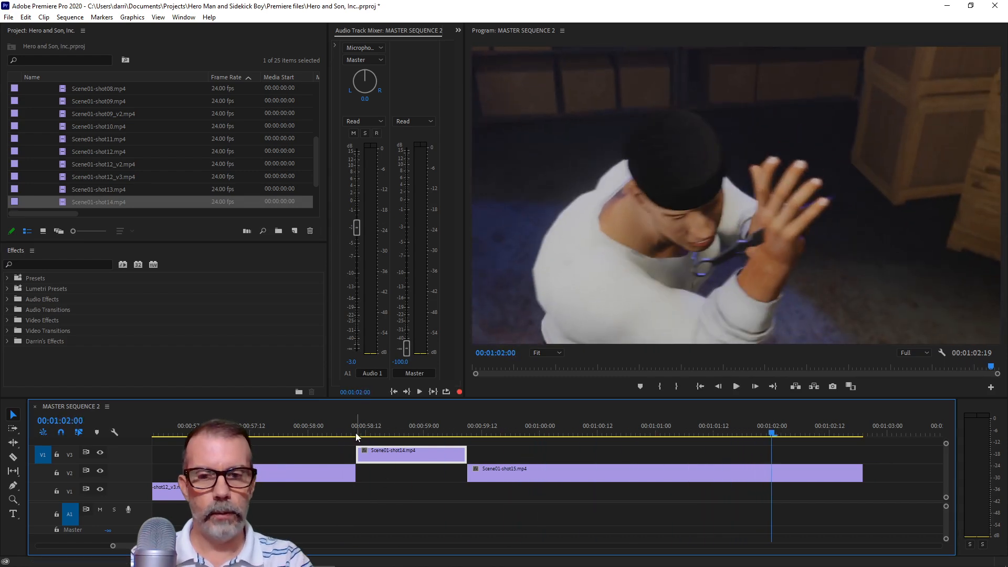
Ripple-trim the end of the shot 13 clip to 00:00:58:02 and play the cut into shot 14
key("h")
left_click_drag(158, 473, 369, 473)
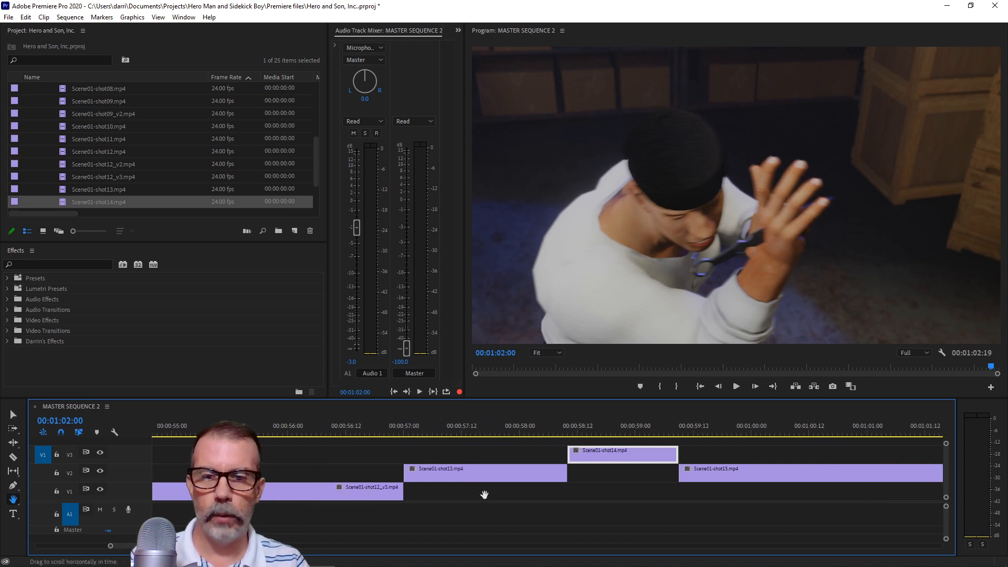
left_click(321, 426)
key("space")
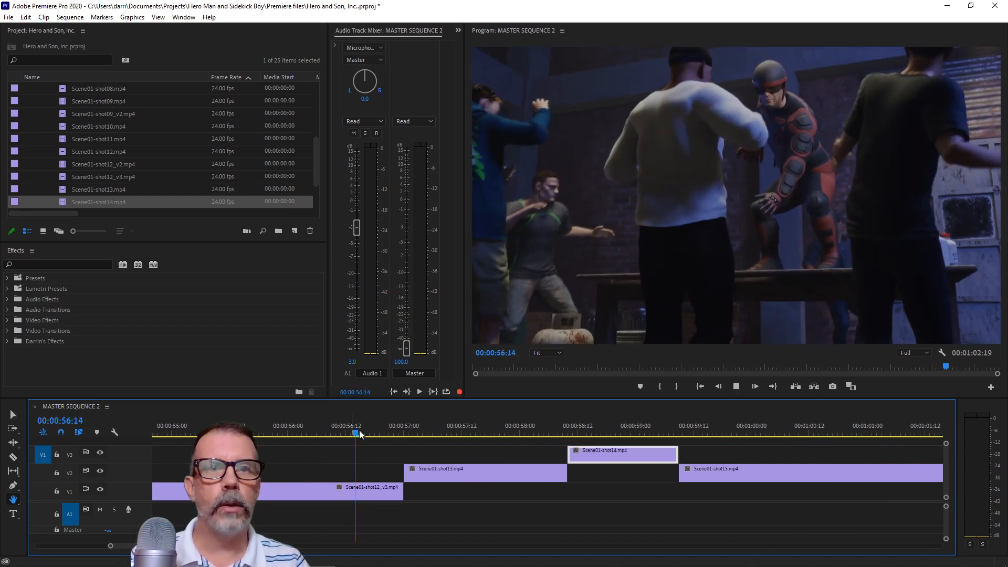
key("space")
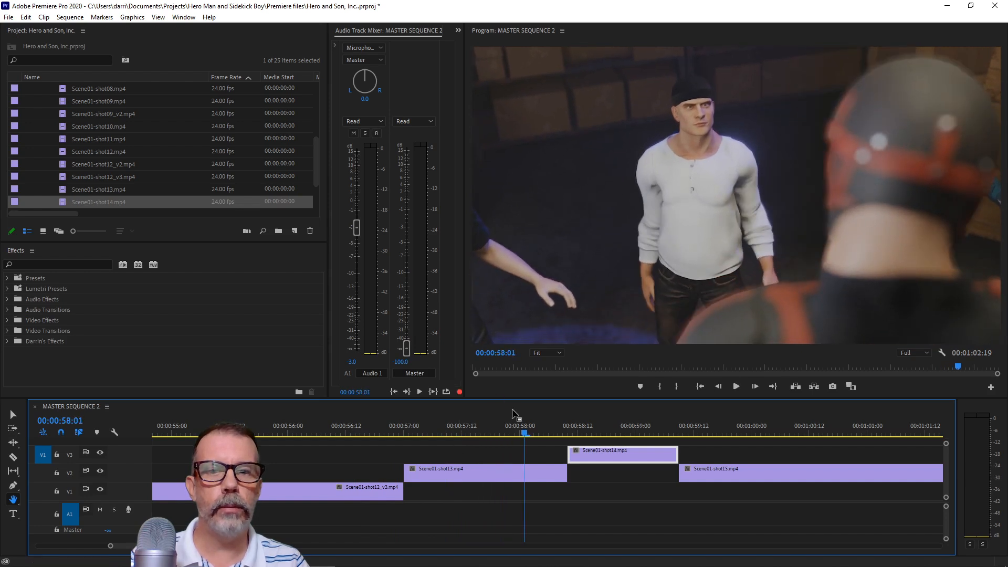
mouse_move(530, 429)
left_mouse_down()
mouse_move(540, 437)
mouse_move(443, 442)
mouse_move(531, 442)
left_mouse_up()
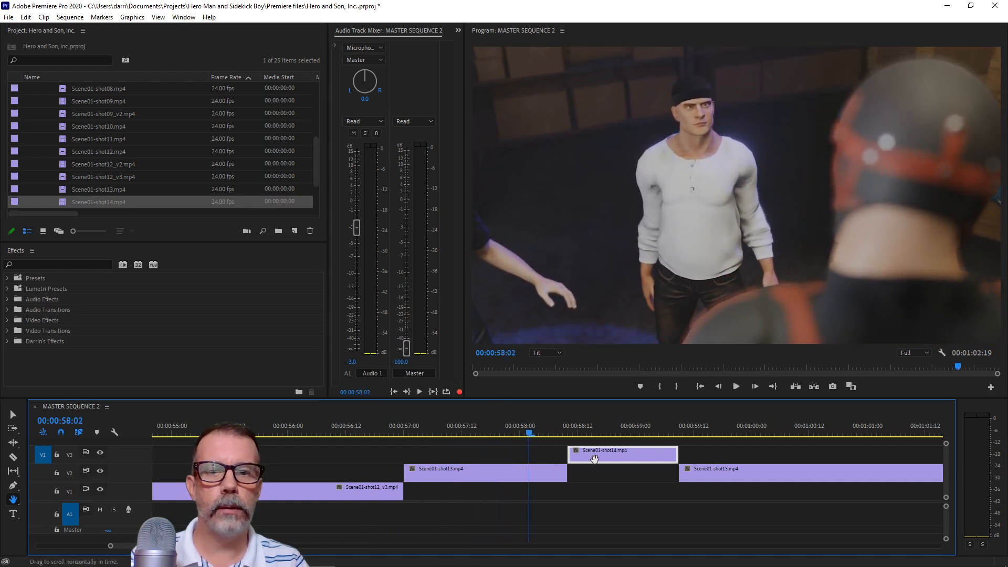
left_click_drag(563, 472, 527, 482)
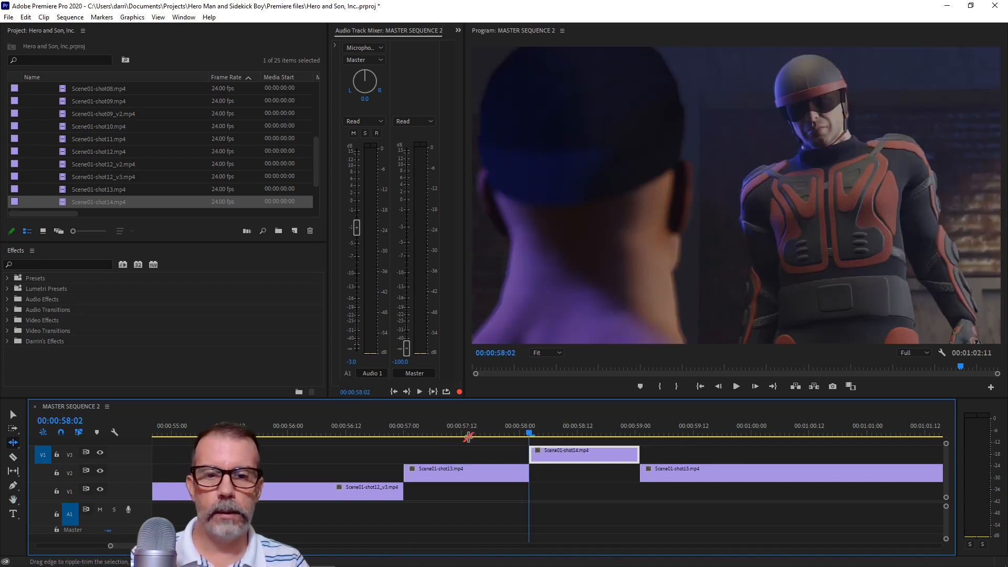
key("space")
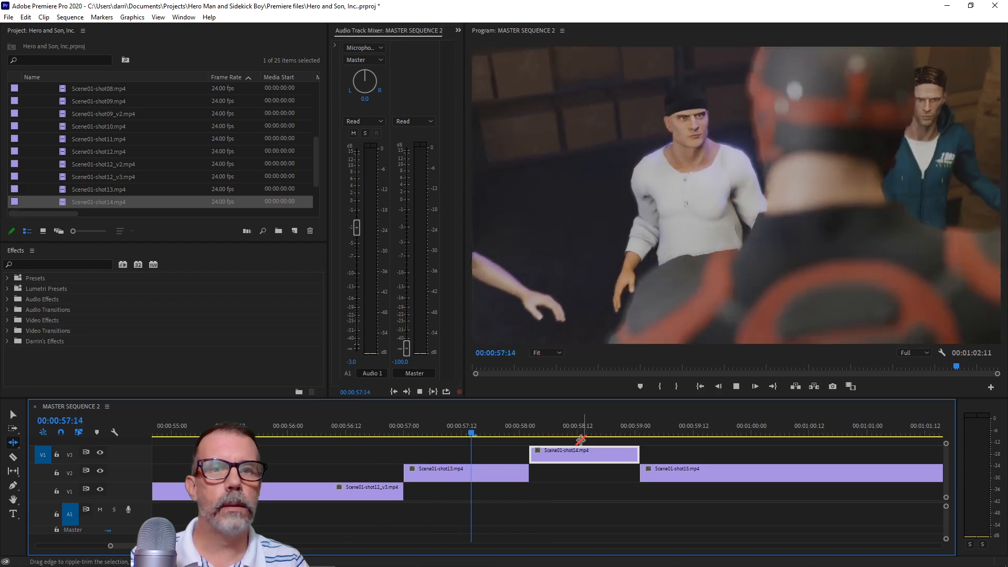
key("space")
Ripple-trim the end of the shot 13 clip by about six more frames and play the tighter cut
left_click_drag(627, 434, 500, 475)
key("Up")
key("space")
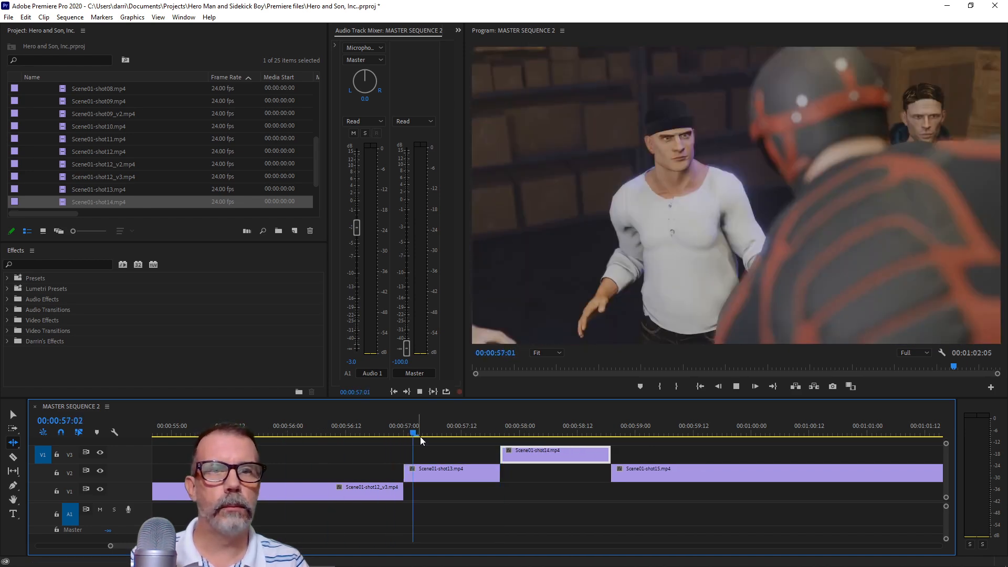
key("space")
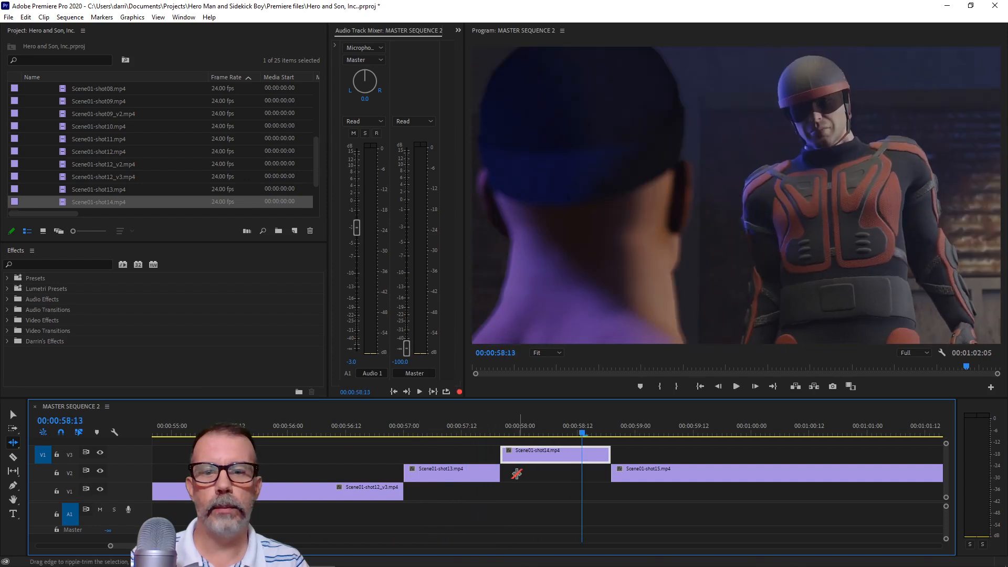
Ripple-extend the end of the shot 13 clip in two stages to about 00:00:58:07, playing the cut between adjustments
left_click_drag(509, 463, 538, 463)
left_click(387, 432)
key("space")
key("space")
left_click_drag(523, 473, 547, 473)
key("shift+k")
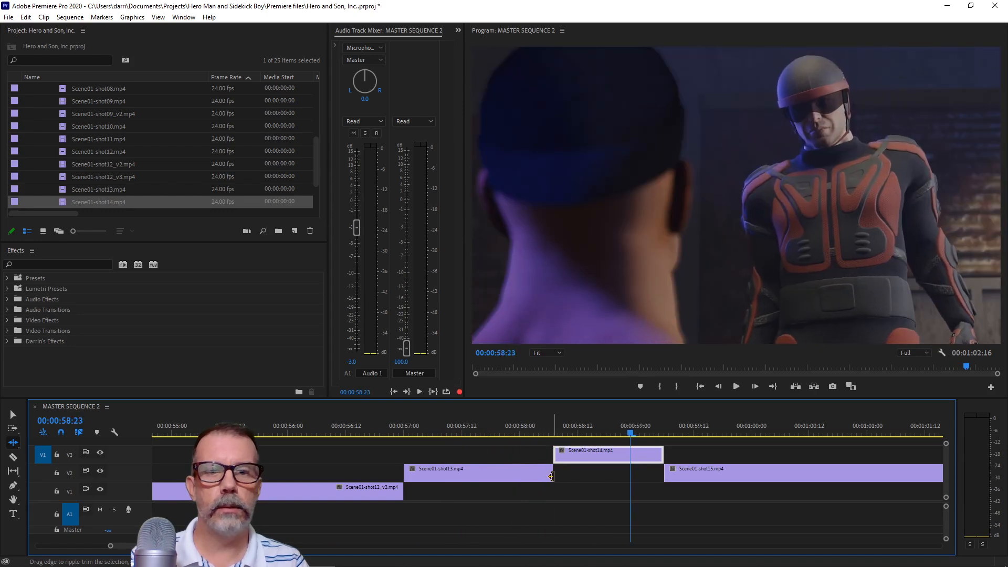
Ripple-adjust the end of the shot 13 clip to about 00:00:58:12 and play the cut into shot 14
left_click_drag(549, 475, 586, 474)
key("shift+k")
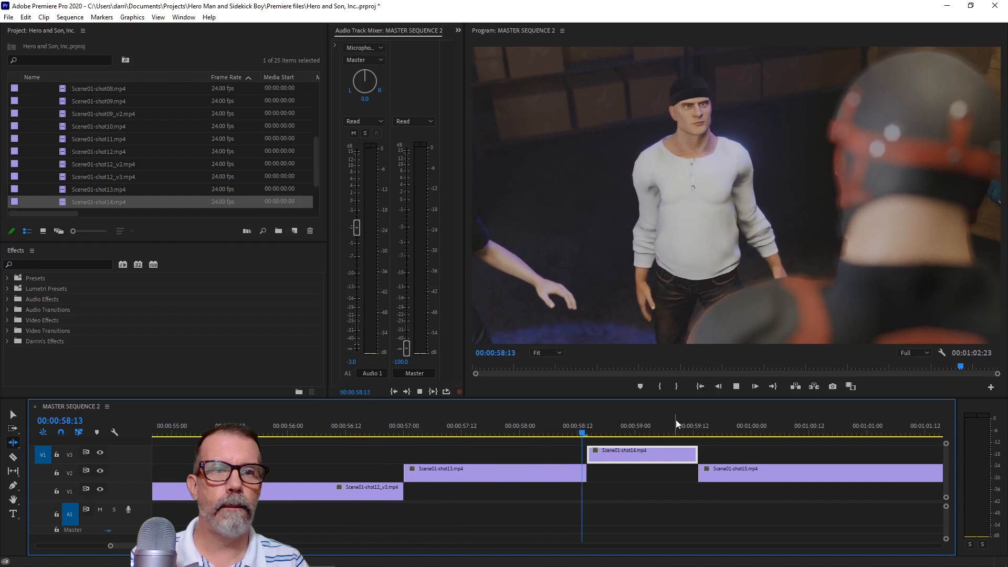
left_click(654, 434)
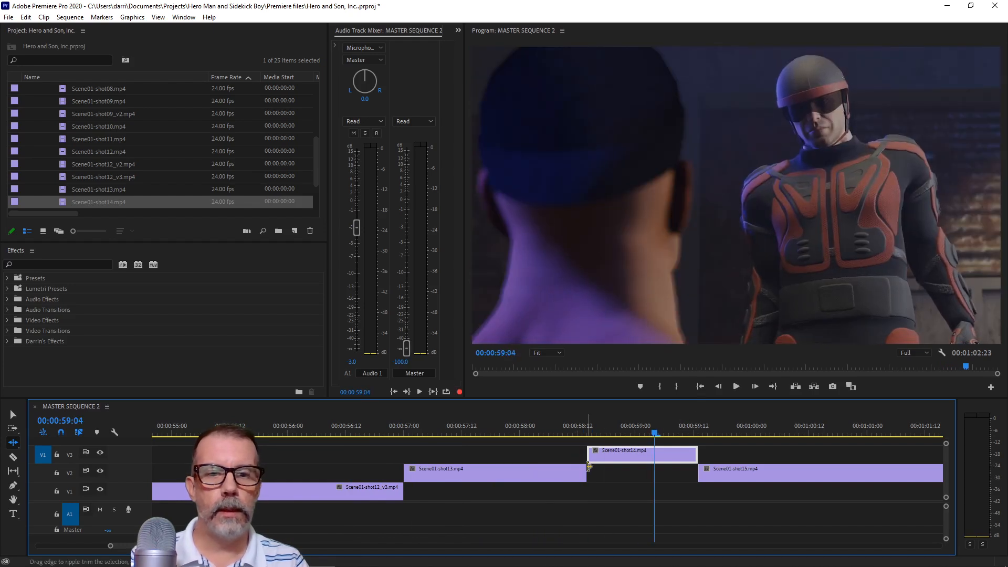
left_click_drag(583, 469, 577, 469)
key("shift+k")
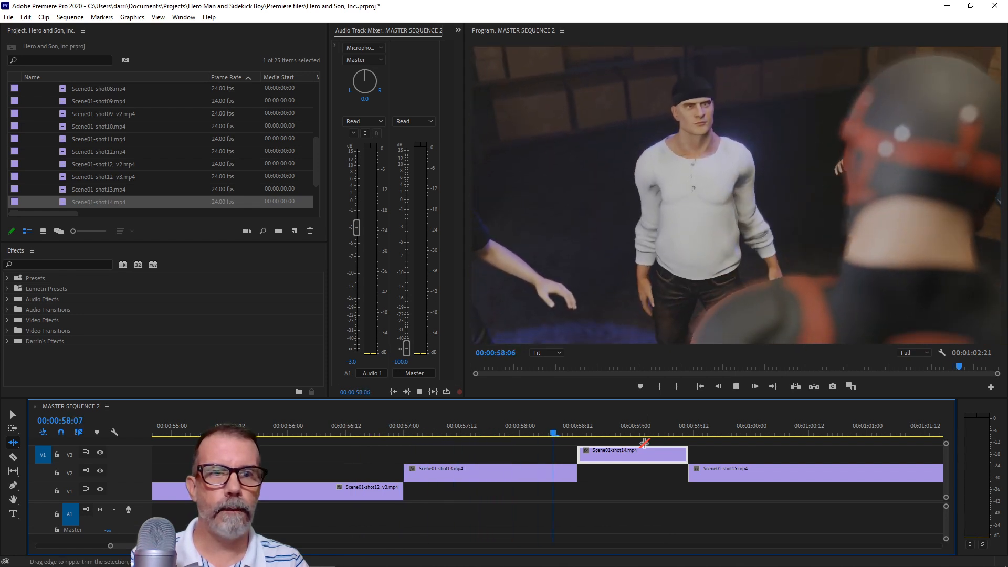
key("space")
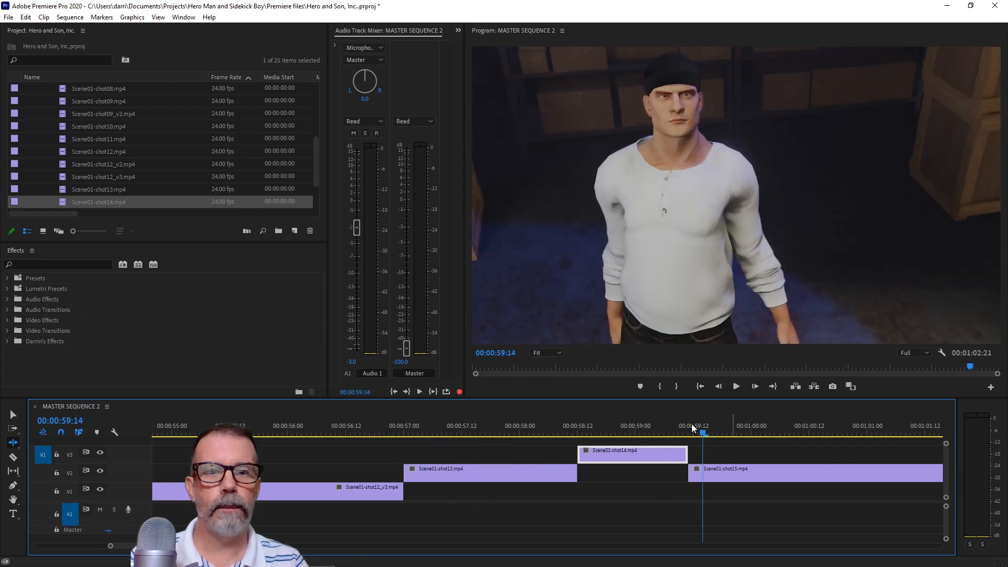
Play the edit from near the end of the shot 12 clip through shots 13, 14 and 15
left_click(565, 429)
left_click_drag(579, 429, 300, 431)
key("space")
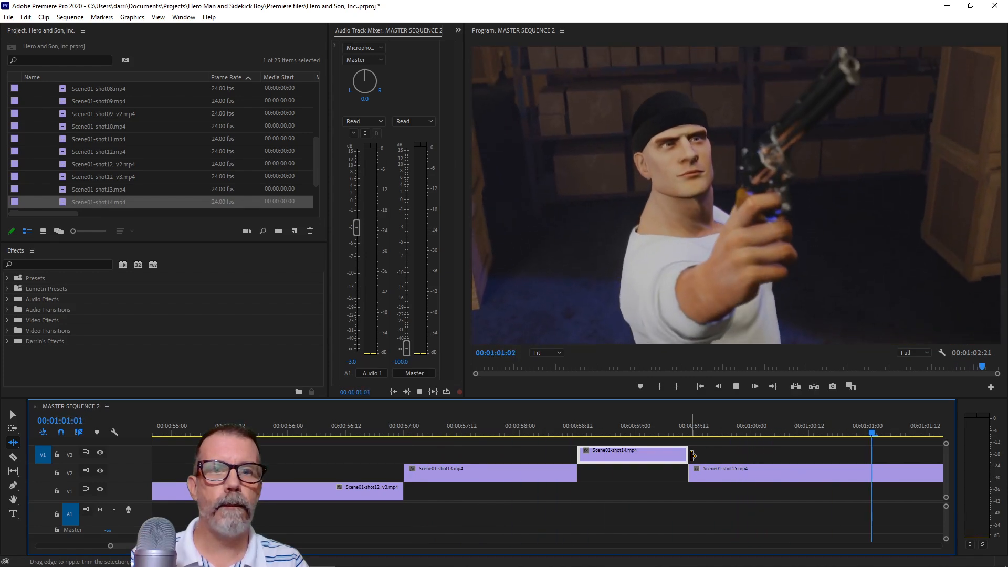
key("space")
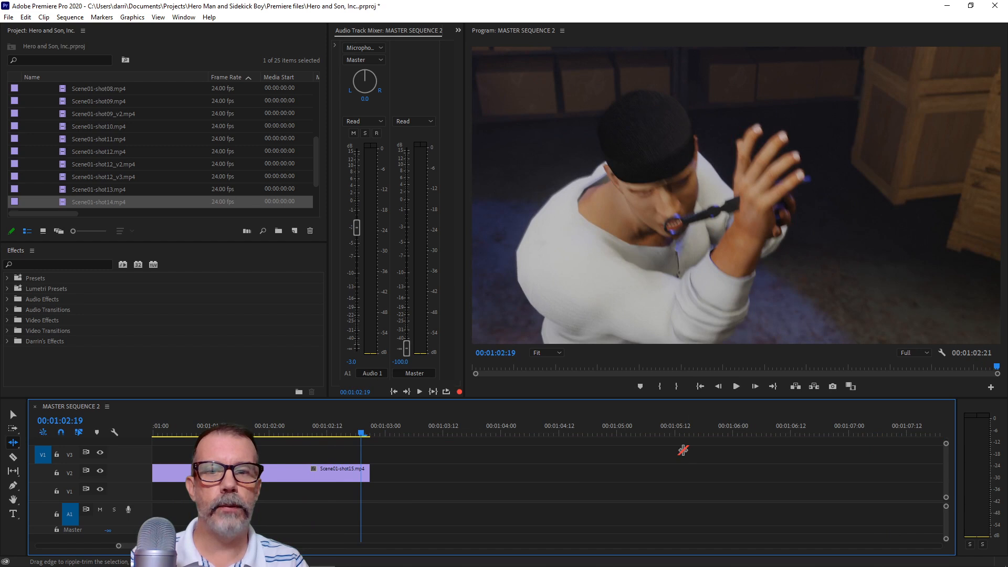
Play the sequence from 00:00:46:04 to review how the latest shots flow together
key("minus")
key("minus")
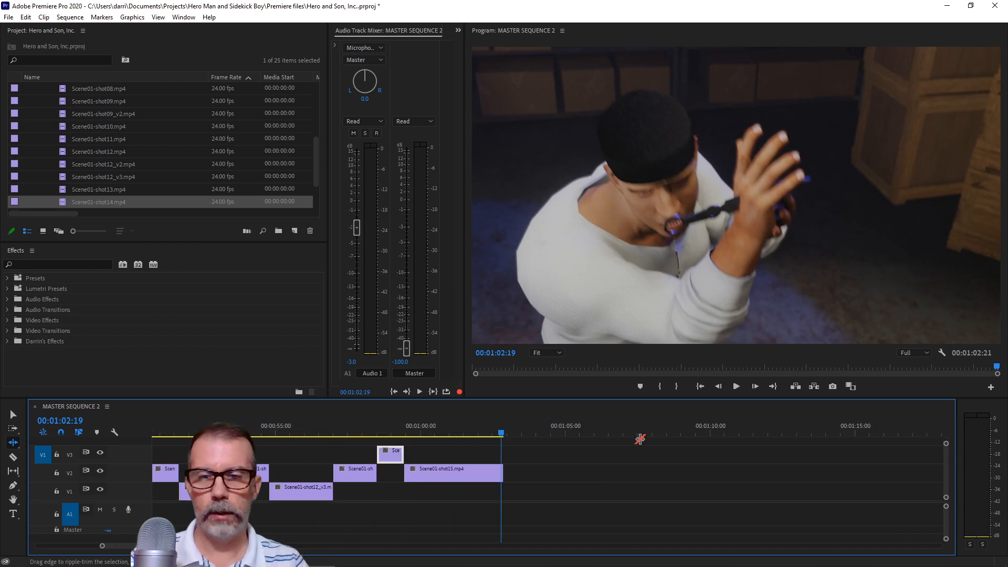
left_click_drag(333, 476, 568, 476)
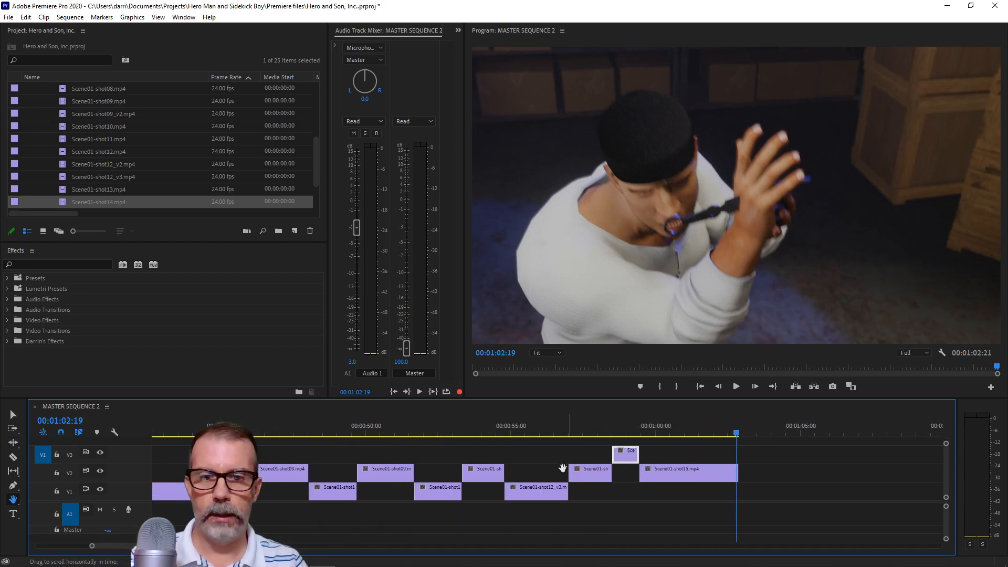
left_click(255, 431)
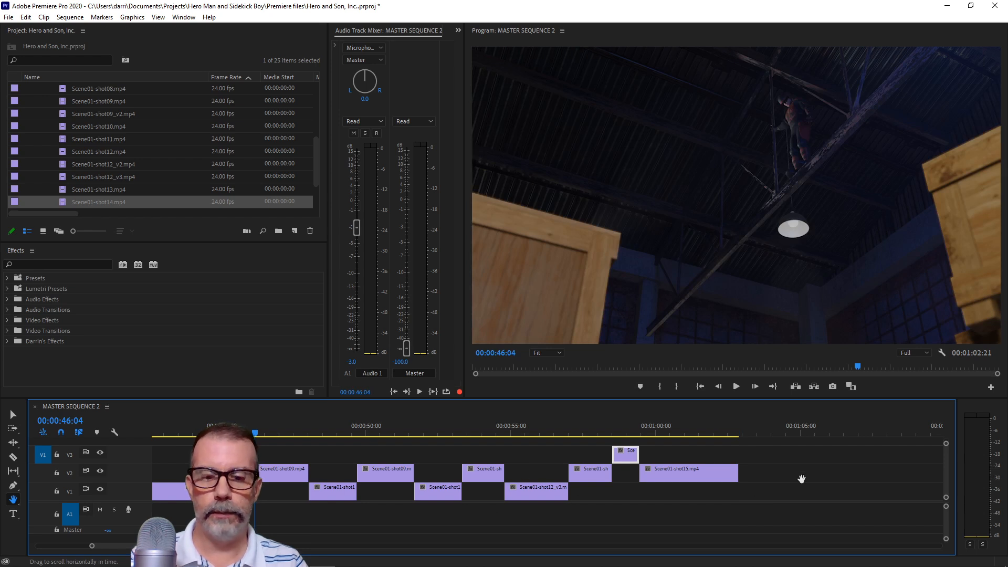
key("space")
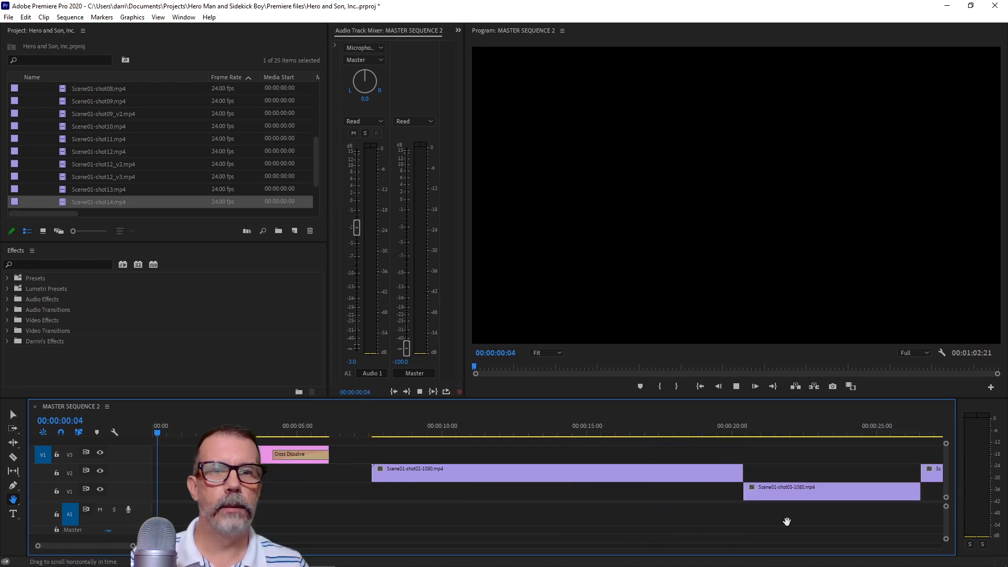
Fit the whole sequence in the timeline and examine frames of shots 12 to 15 on both sides of the new shot 14
key("backslash")
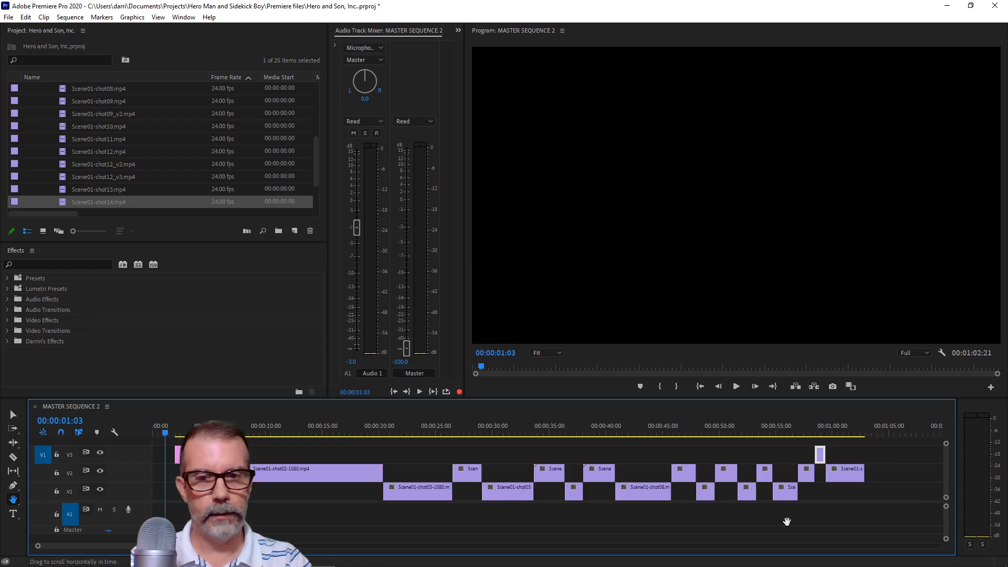
left_click(840, 420)
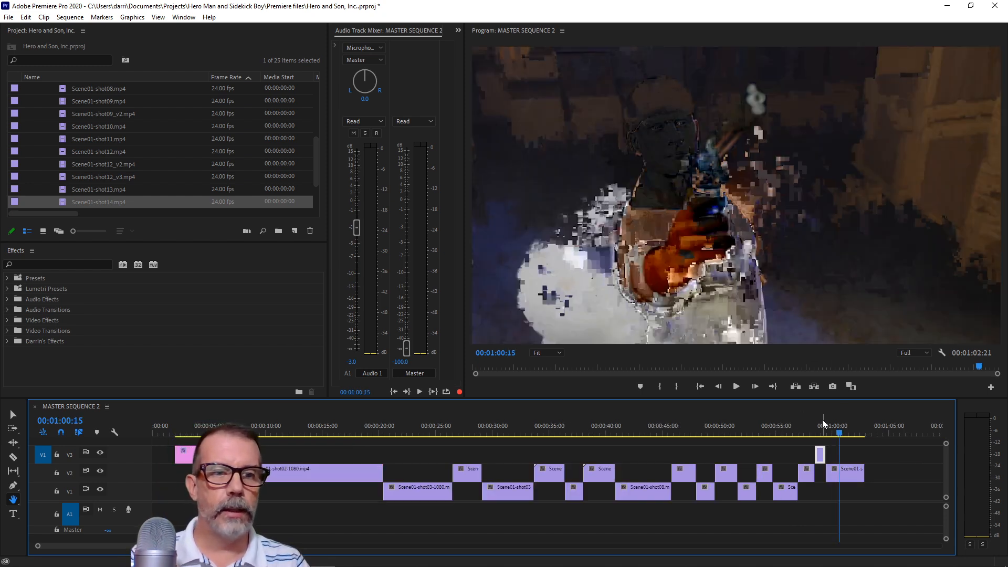
left_click(819, 423)
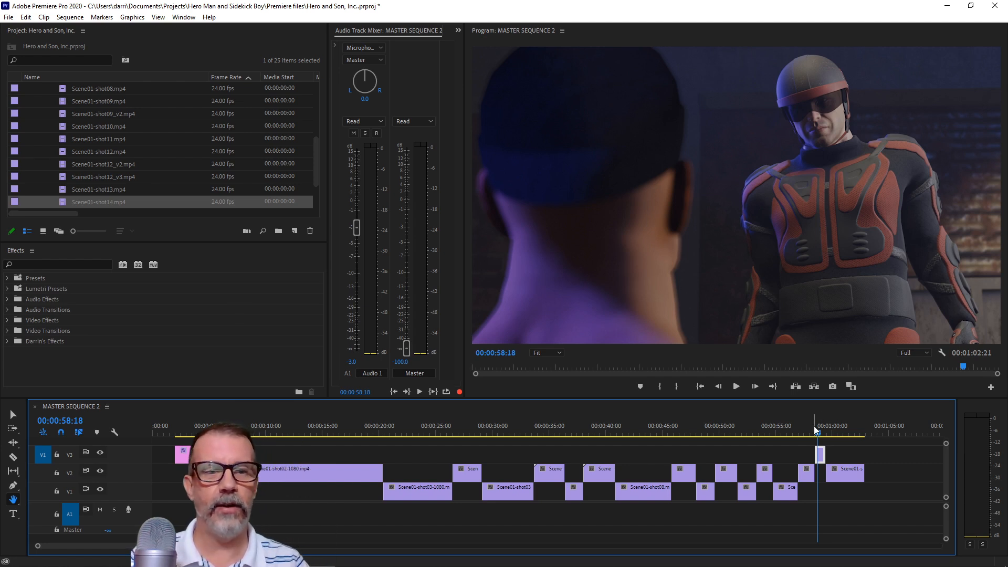
mouse_move(806, 426)
left_mouse_down()
mouse_move(797, 432)
mouse_move(809, 428)
left_mouse_up()
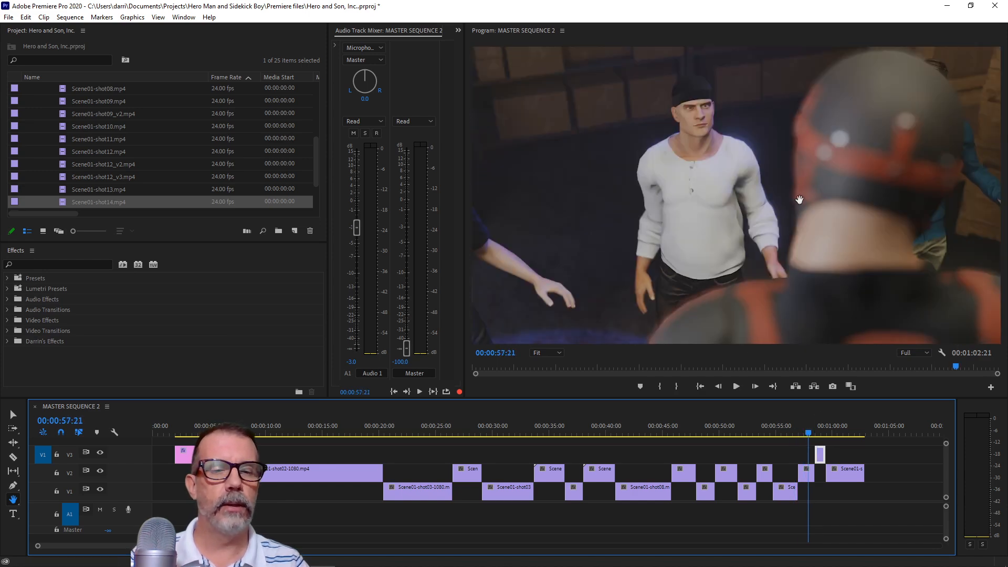
left_click(846, 427)
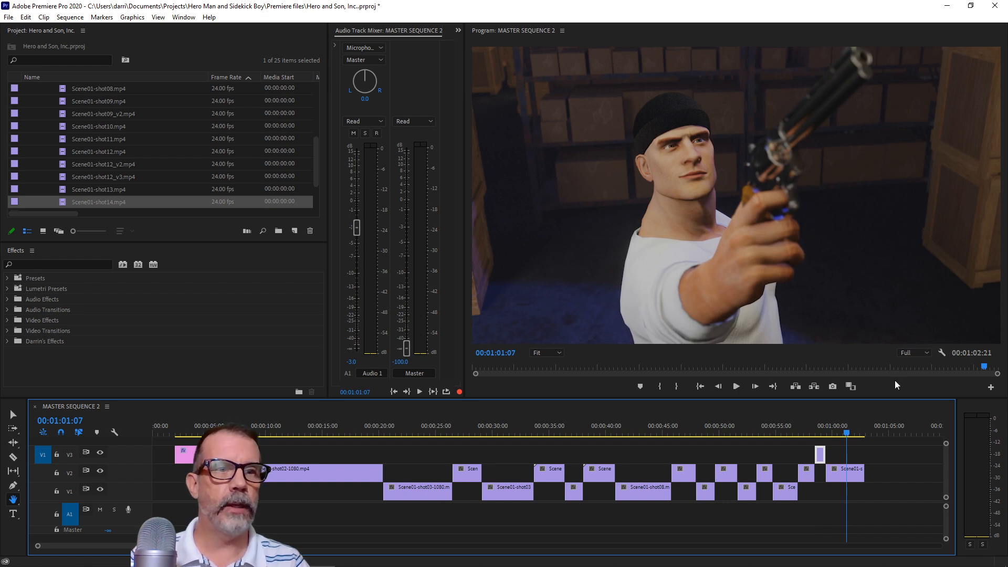
left_click(789, 417)
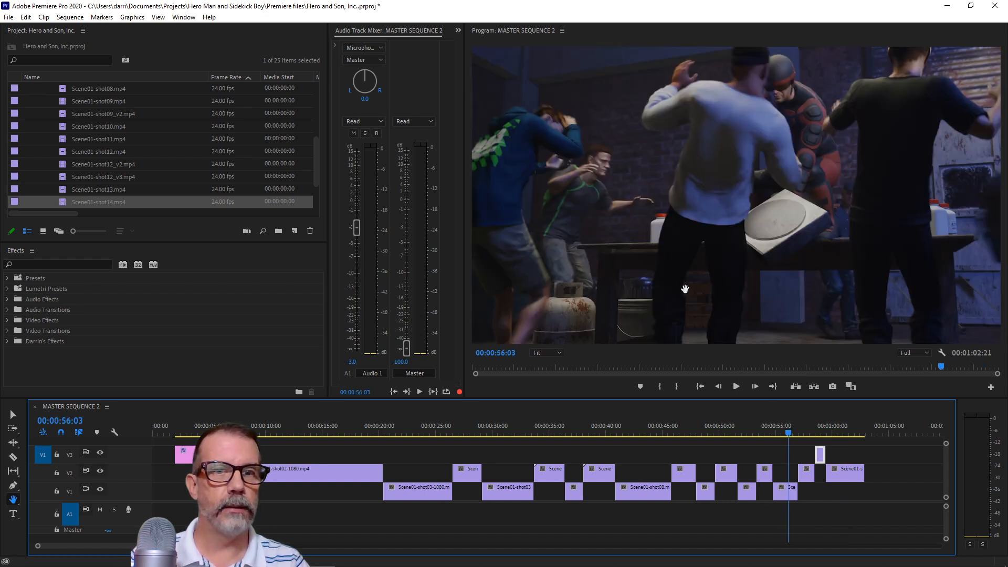
left_click(800, 430)
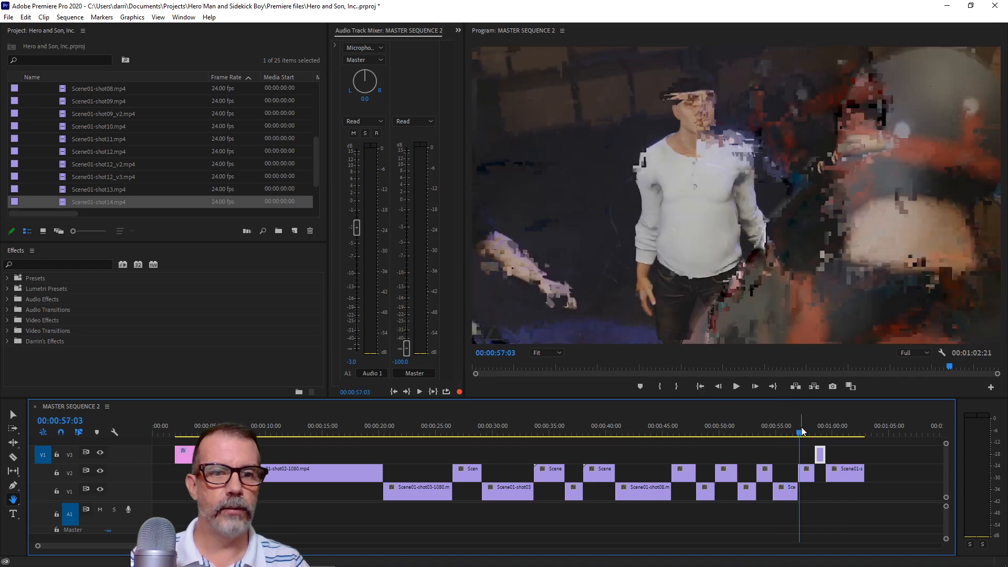
left_click_drag(801, 430, 808, 427)
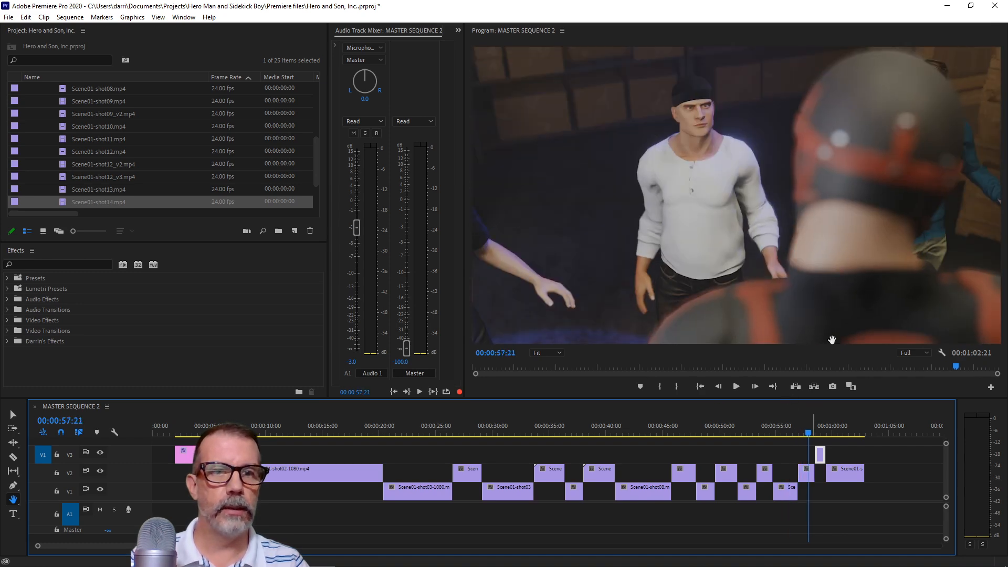
left_click(840, 425)
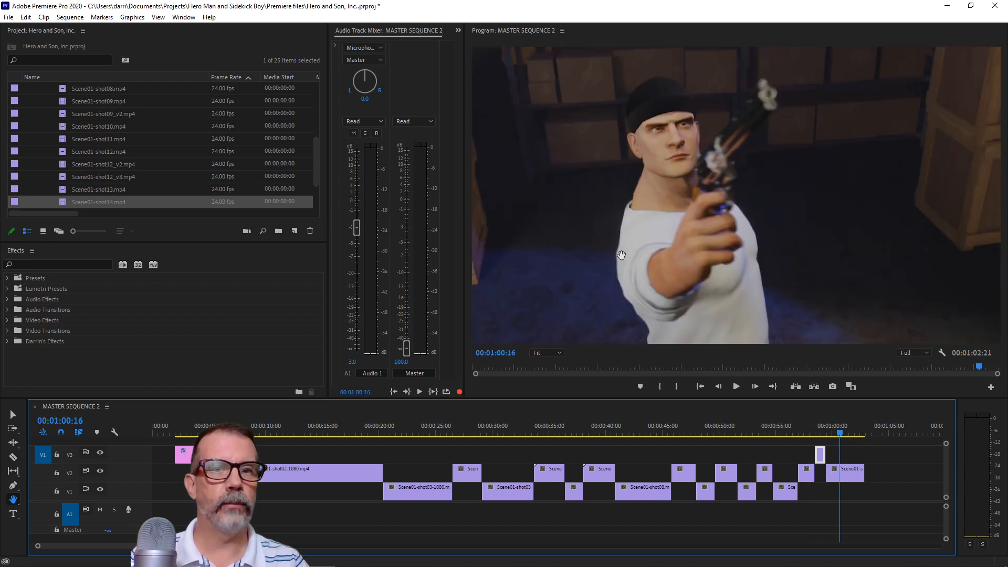